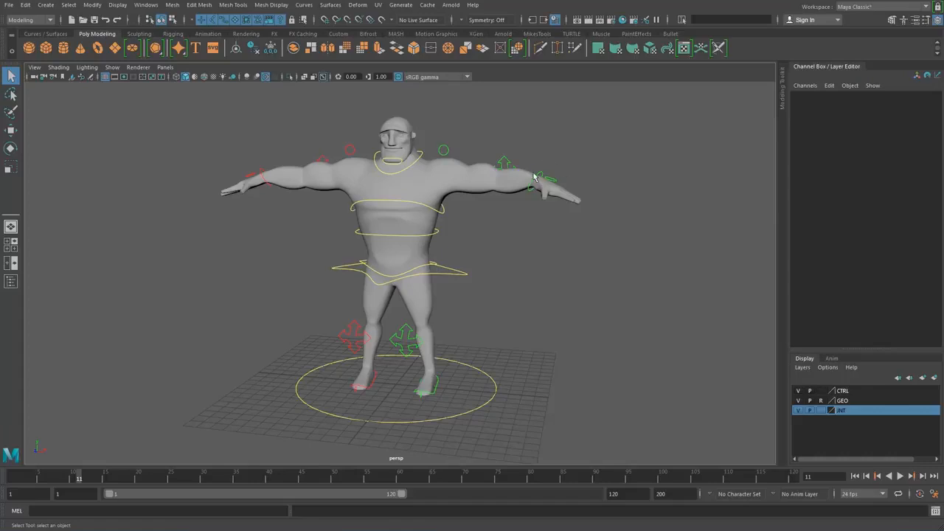
# Try moving the body with the centre-of-gravity control at the hips, and undo the move.
pyautogui.keyDown('alt'); pyautogui.moveTo(539, 308); pyautogui.dragTo(474, 280); pyautogui.keyUp('alt')
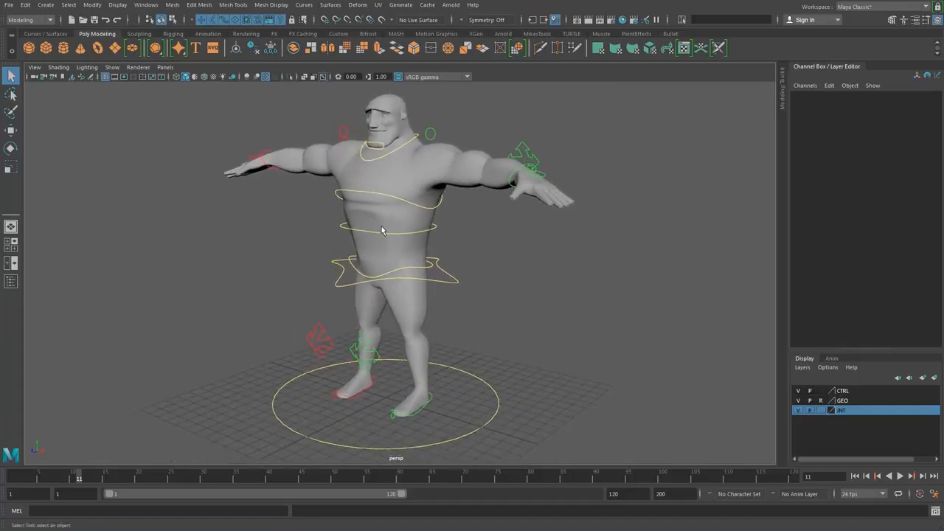
pyautogui.keyDown('alt'); pyautogui.moveTo(456, 224); pyautogui.dragTo(506, 224); pyautogui.keyUp('alt')
pyautogui.keyDown('alt'); pyautogui.moveTo(503, 223); pyautogui.dragTo(503, 231, button='middle'); pyautogui.keyUp('alt')
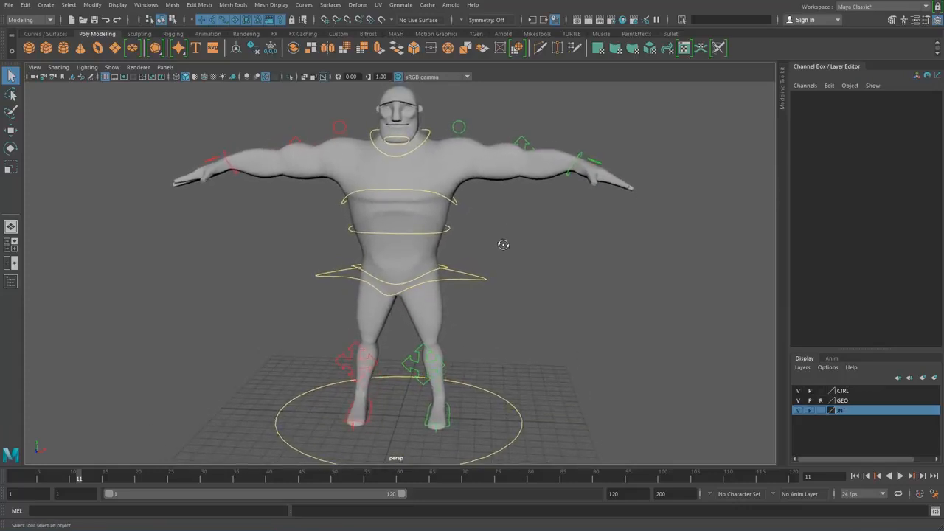
pyautogui.keyDown('alt'); pyautogui.moveTo(503, 244); pyautogui.dragTo(488, 249); pyautogui.keyUp('alt')
pyautogui.moveTo(473, 273); pyautogui.dragTo(489, 298)
pyautogui.scroll(-1, 509, 299)
pyautogui.press('w')
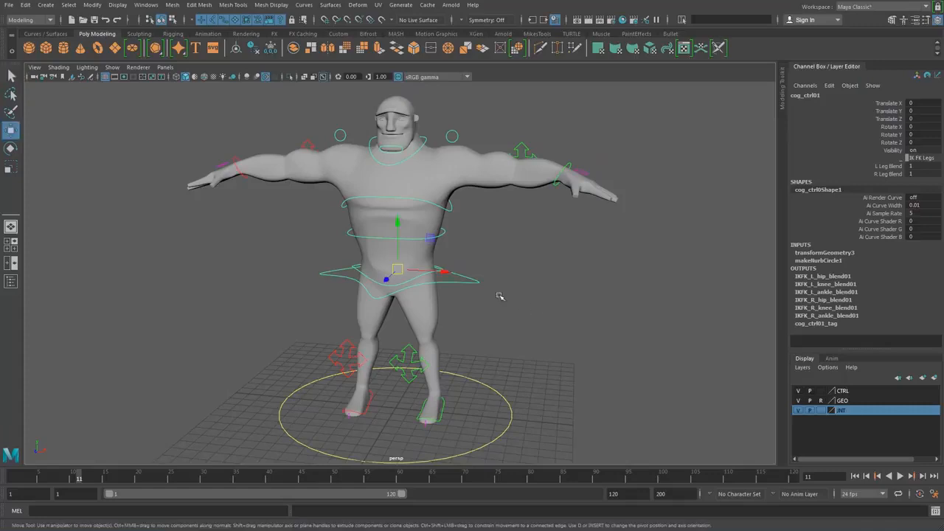
pyautogui.moveTo(414, 278); pyautogui.dragTo(427, 299)
pyautogui.hotkey('ctrl', 'z')
# Lower and turn the left hand with the left arm IK control, to about X -2.38, Y -3.73, Z 3.18.
pyautogui.click(563, 176)
pyautogui.keyDown('alt'); pyautogui.moveTo(566, 183); pyautogui.dragTo(472, 292); pyautogui.keyUp('alt')
pyautogui.press('e')
pyautogui.keyDown('alt'); pyautogui.moveTo(442, 290); pyautogui.dragTo(536, 298, button='right'); pyautogui.keyUp('alt')
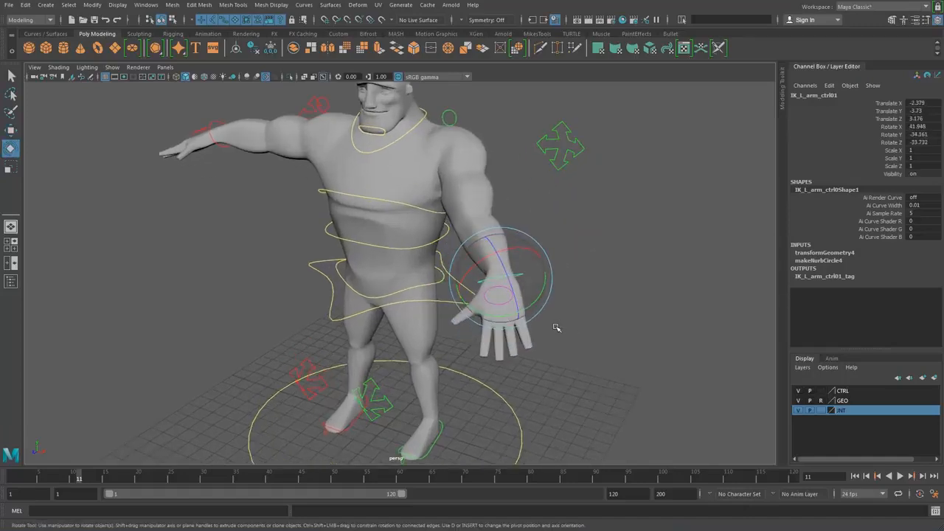
pyautogui.keyDown('alt'); pyautogui.moveTo(556, 328); pyautogui.dragTo(699, 236); pyautogui.keyUp('alt')
# Select the left hand control's Thumb, Index, Middle and Ring Bend channels, try bending them together, and undo the bend.
pyautogui.click(620, 256)
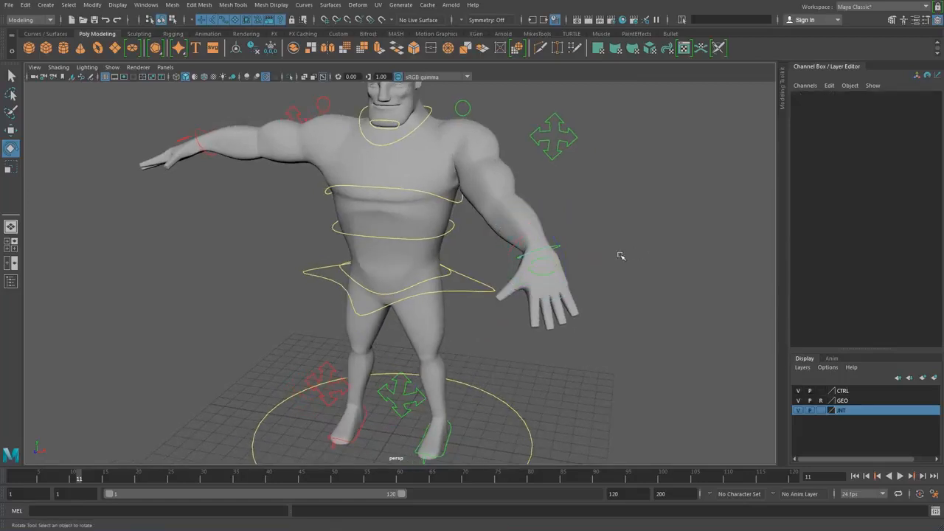
pyautogui.click(548, 261)
pyautogui.click(887, 126)
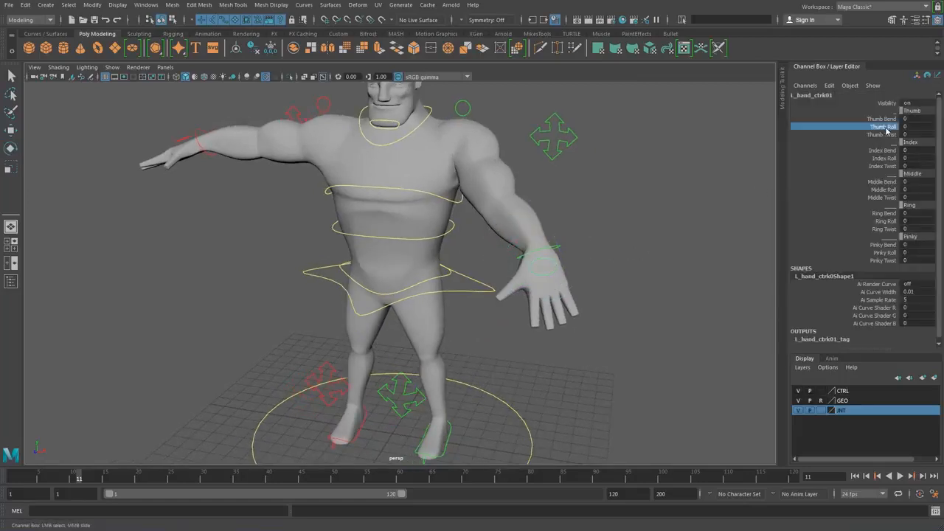
pyautogui.keyDown('ctrl'); pyautogui.click(891, 159); pyautogui.keyUp('ctrl')
pyautogui.click(887, 118)
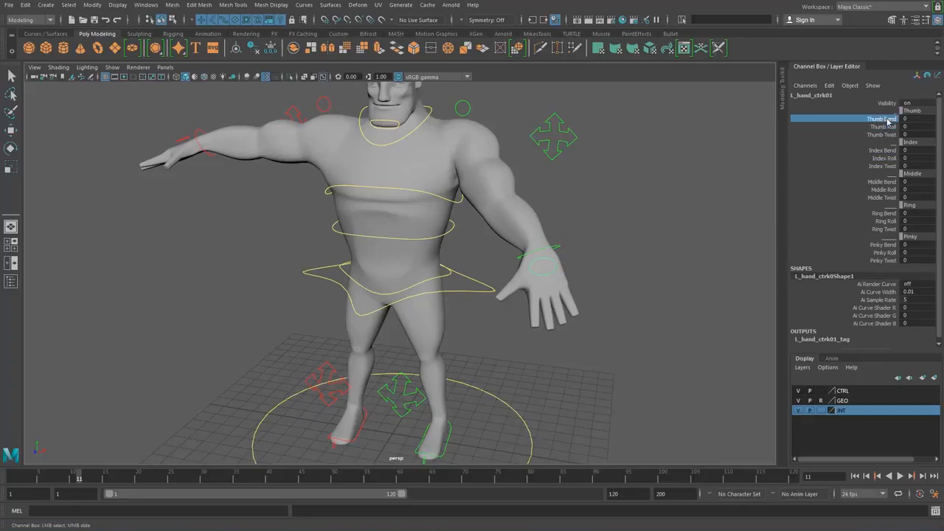
pyautogui.keyDown('ctrl'); pyautogui.click(888, 151); pyautogui.keyUp('ctrl')
pyautogui.keyDown('ctrl'); pyautogui.click(888, 182); pyautogui.keyUp('ctrl')
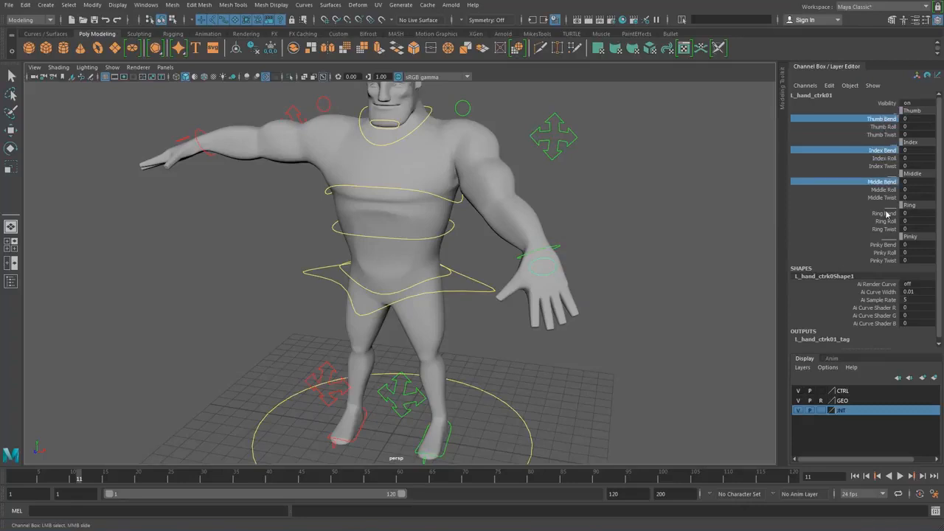
pyautogui.keyDown('ctrl'); pyautogui.click(887, 213); pyautogui.keyUp('ctrl')
pyautogui.hotkey('ctrl', 'z')
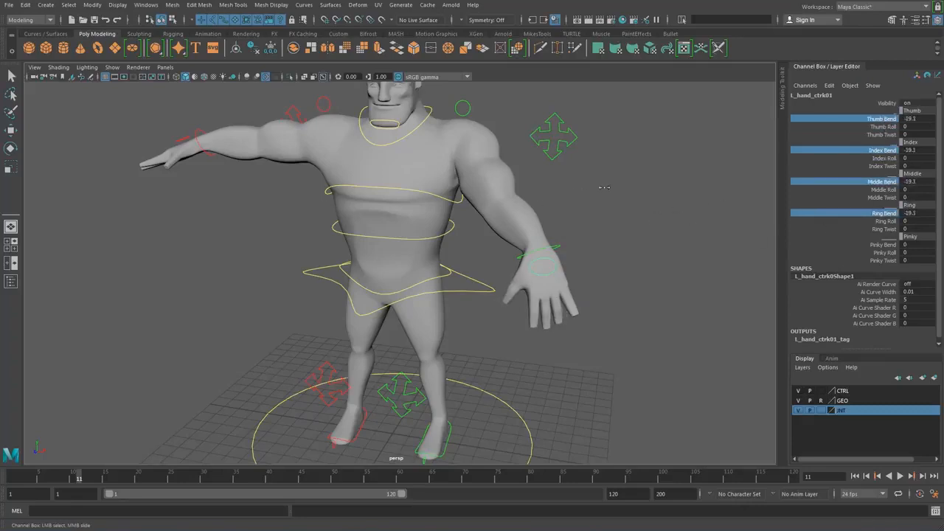
# Add Pinky Bend to the selected bend channels, try bending all the left hand's fingers together, and undo it.
pyautogui.keyDown('ctrl'); pyautogui.click(889, 245); pyautogui.keyUp('ctrl')
pyautogui.keyDown('alt'); pyautogui.moveTo(520, 226); pyautogui.dragTo(639, 221, button='right'); pyautogui.keyUp('alt')
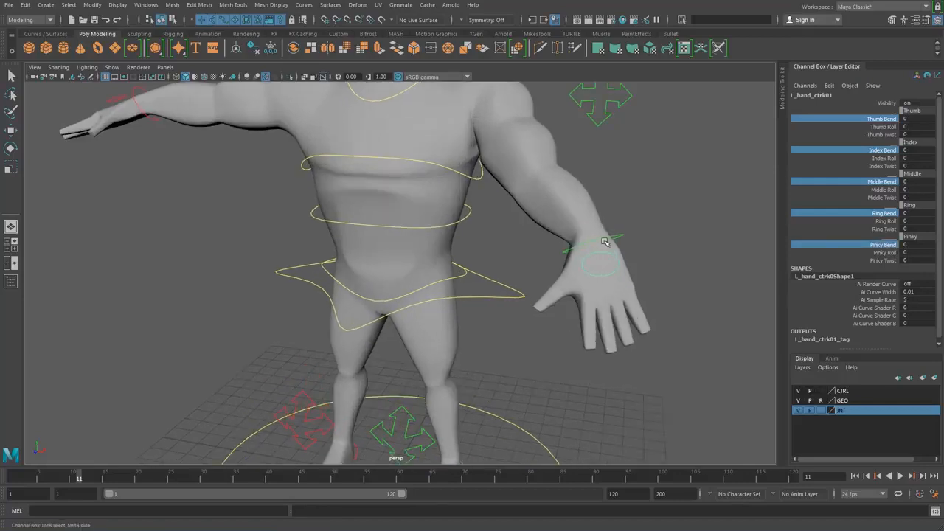
pyautogui.keyDown('alt'); pyautogui.moveTo(649, 220); pyautogui.dragTo(544, 207, button='middle'); pyautogui.keyUp('alt')
pyautogui.keyDown('alt'); pyautogui.moveTo(543, 206); pyautogui.dragTo(576, 205); pyautogui.keyUp('alt')
pyautogui.moveTo(576, 206); pyautogui.dragTo(737, 144, button='middle')
pyautogui.hotkey('ctrl', 'z')
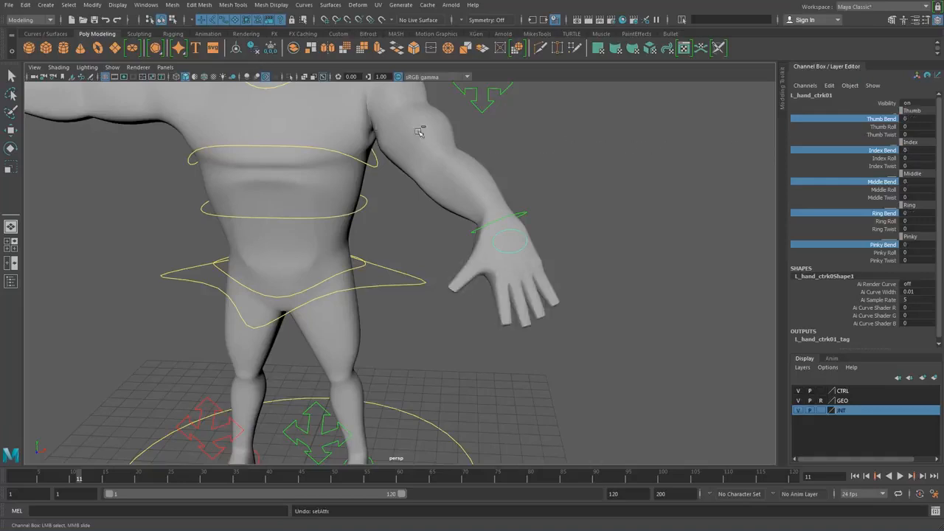
# Move the left elbow direction control around to test how it steers the bent arm.
pyautogui.keyDown('alt'); pyautogui.moveTo(504, 177); pyautogui.dragTo(458, 173, button='right'); pyautogui.keyUp('alt')
pyautogui.keyDown('alt'); pyautogui.moveTo(458, 172); pyautogui.dragTo(470, 178); pyautogui.keyUp('alt')
pyautogui.press('e')
pyautogui.moveTo(443, 146); pyautogui.dragTo(463, 179)
pyautogui.press('w')
pyautogui.keyDown('alt'); pyautogui.moveTo(463, 180); pyautogui.dragTo(519, 190, button='right'); pyautogui.keyUp('alt')
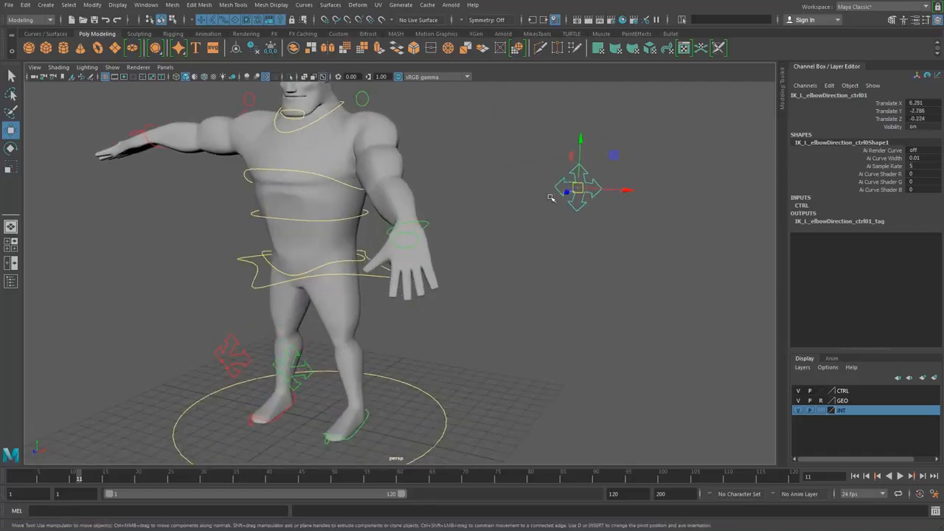
pyautogui.moveTo(579, 188); pyautogui.dragTo(569, 124)
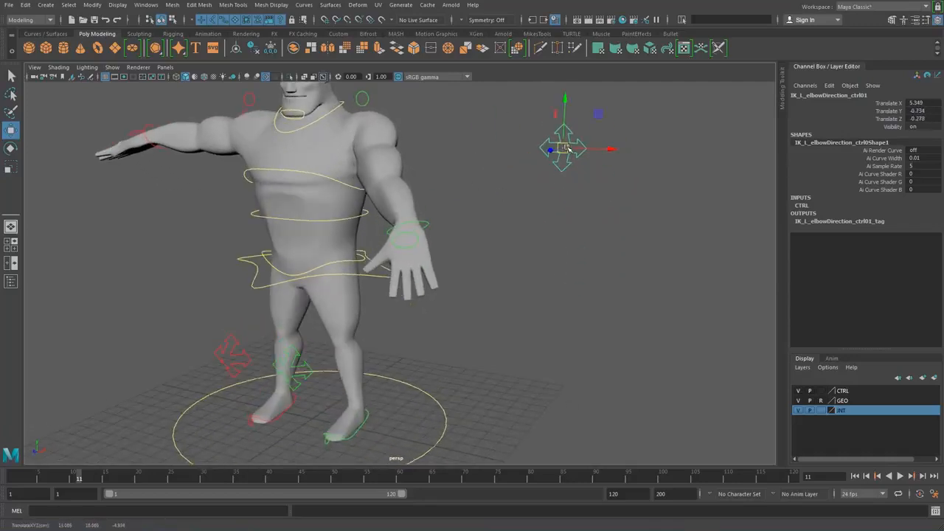
# Undo the elbow direction moves and the left arm IK pose, back to the arm's default position.
pyautogui.hotkey('ctrl', 'z')
pyautogui.hotkey('ctrl', 'z')
pyautogui.hotkey('ctrl', 'z')
pyautogui.hotkey('ctrl', 'z')
pyautogui.hotkey('ctrl', 'z')
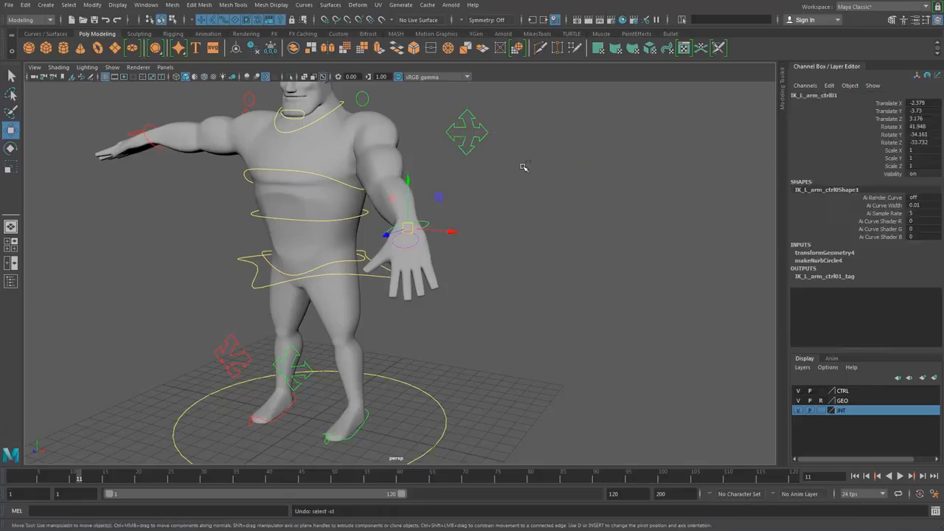
pyautogui.hotkey('ctrl', 'z')
pyautogui.hotkey('ctrl', 'z')
pyautogui.hotkey('ctrl', 'z')
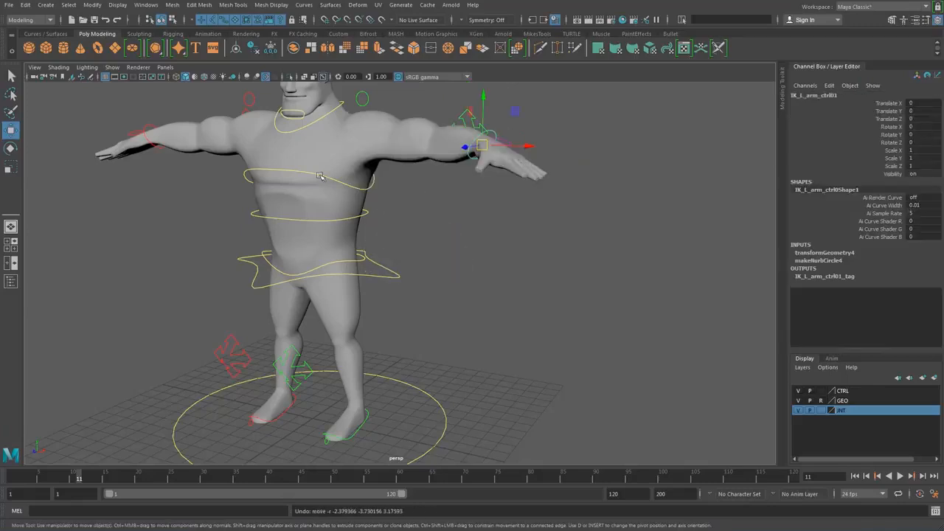
# Select the chest control and examine its IK FK Arms blend attributes.
pyautogui.click(319, 176)
pyautogui.keyDown('alt'); pyautogui.moveTo(394, 200); pyautogui.dragTo(352, 187); pyautogui.keyUp('alt')
pyautogui.keyDown('alt'); pyautogui.moveTo(311, 177); pyautogui.dragTo(316, 194, button='middle'); pyautogui.keyUp('alt')
pyautogui.keyDown('alt'); pyautogui.moveTo(316, 194); pyautogui.dragTo(334, 197, button='right'); pyautogui.keyUp('alt')
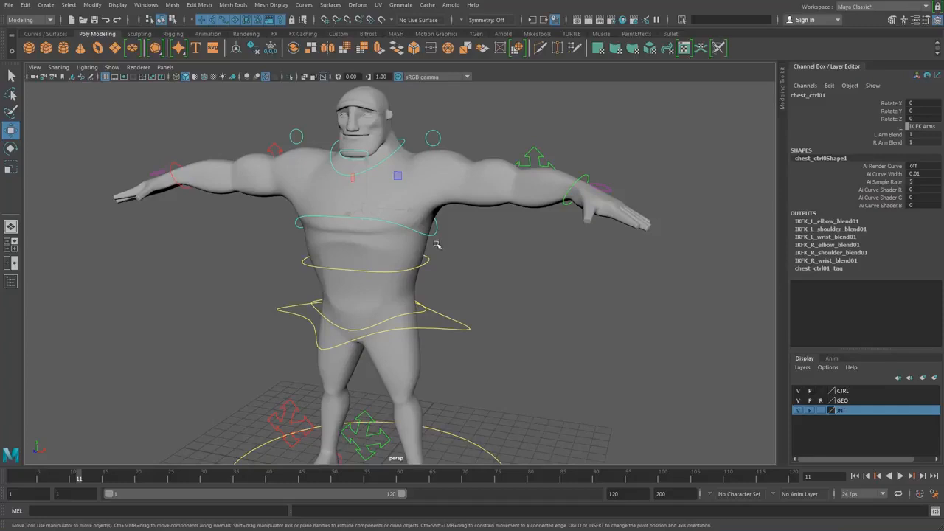
pyautogui.keyDown('alt'); pyautogui.moveTo(436, 245); pyautogui.dragTo(529, 198, button='middle'); pyautogui.keyUp('alt')
pyautogui.keyDown('alt'); pyautogui.moveTo(528, 198); pyautogui.dragTo(486, 222, button='right'); pyautogui.keyUp('alt')
pyautogui.keyDown('alt'); pyautogui.moveTo(486, 221); pyautogui.dragTo(478, 255, button='middle'); pyautogui.keyUp('alt')
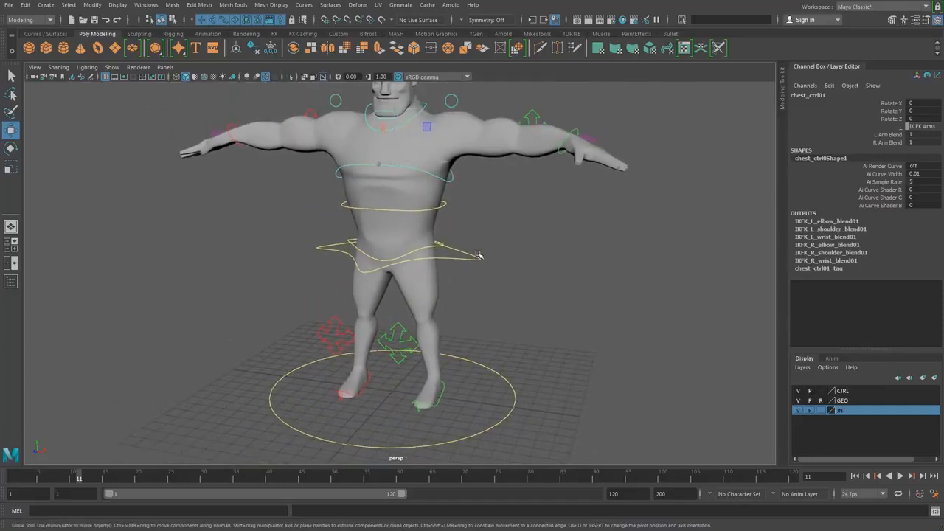
pyautogui.keyDown('alt'); pyautogui.moveTo(479, 255); pyautogui.dragTo(335, 222, button='right'); pyautogui.keyUp('alt')
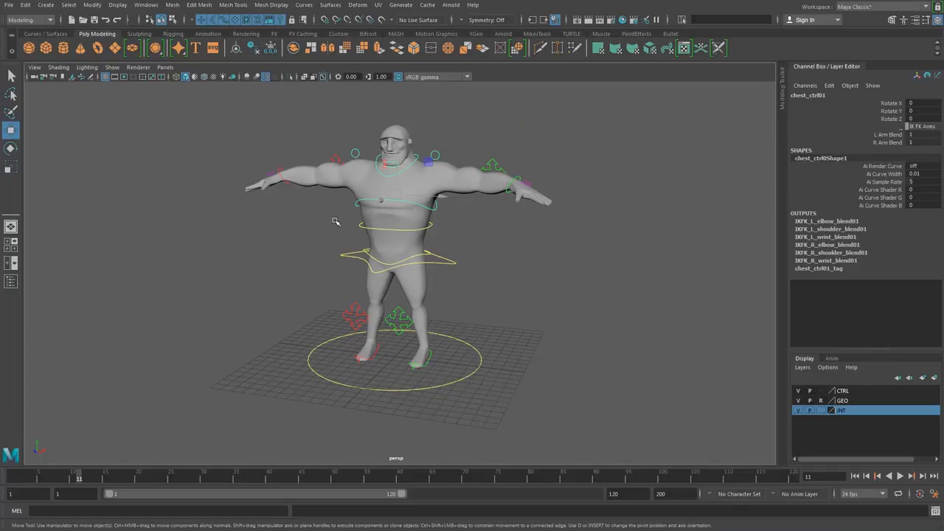
# Select the centre-of-gravity control and examine its IK FK Legs blend attributes.
pyautogui.click(431, 251)
pyautogui.keyDown('alt'); pyautogui.moveTo(432, 250); pyautogui.dragTo(396, 340, button='right'); pyautogui.keyUp('alt')
pyautogui.keyDown('alt'); pyautogui.moveTo(391, 375); pyautogui.dragTo(455, 391, button='right'); pyautogui.keyUp('alt')
pyautogui.keyDown('alt'); pyautogui.moveTo(455, 390); pyautogui.dragTo(466, 330, button='middle'); pyautogui.keyUp('alt')
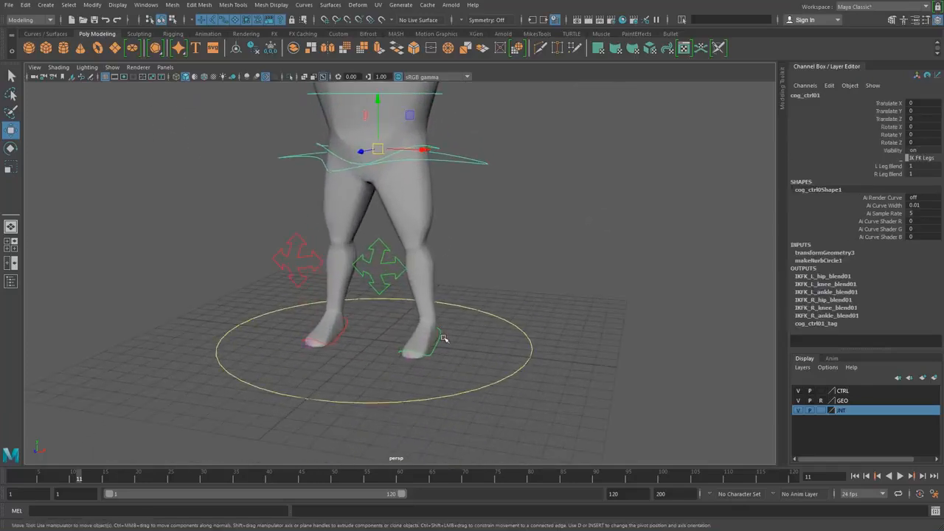
# Raise and turn the left foot with the left leg IK control, rotating it about 36, 30.4 and 20.1 degrees in X, Y and Z.
pyautogui.click(441, 336)
pyautogui.moveTo(427, 323); pyautogui.dragTo(450, 294)
pyautogui.press('e')
pyautogui.scroll(2, 474, 327)
pyautogui.scroll(-1, 324, 218)
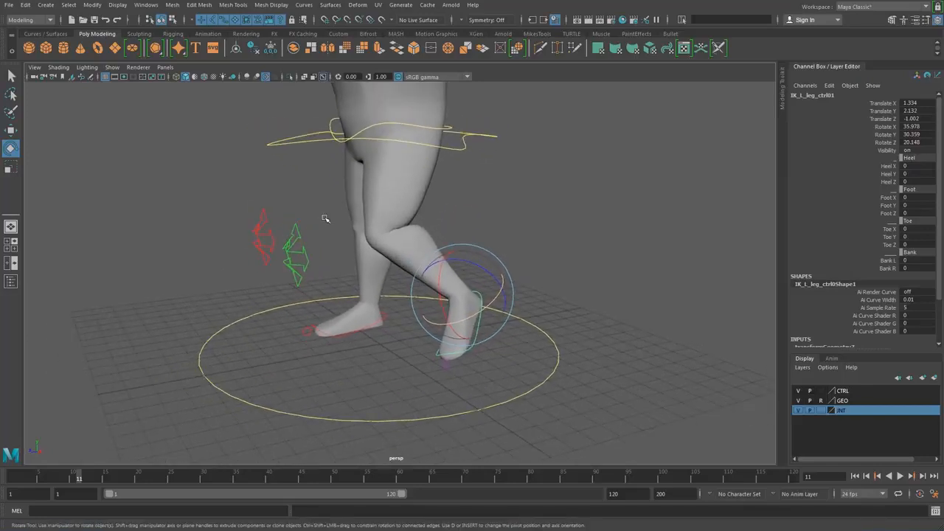
# Try out the centre-of-gravity and mid-torso controls for turning the torso, and undo the mid-torso change.
pyautogui.keyDown('alt'); pyautogui.moveTo(271, 147); pyautogui.dragTo(324, 307, button='middle'); pyautogui.keyUp('alt')
pyautogui.click(287, 253)
pyautogui.keyDown('alt'); pyautogui.moveTo(334, 292); pyautogui.dragTo(344, 280); pyautogui.keyUp('alt')
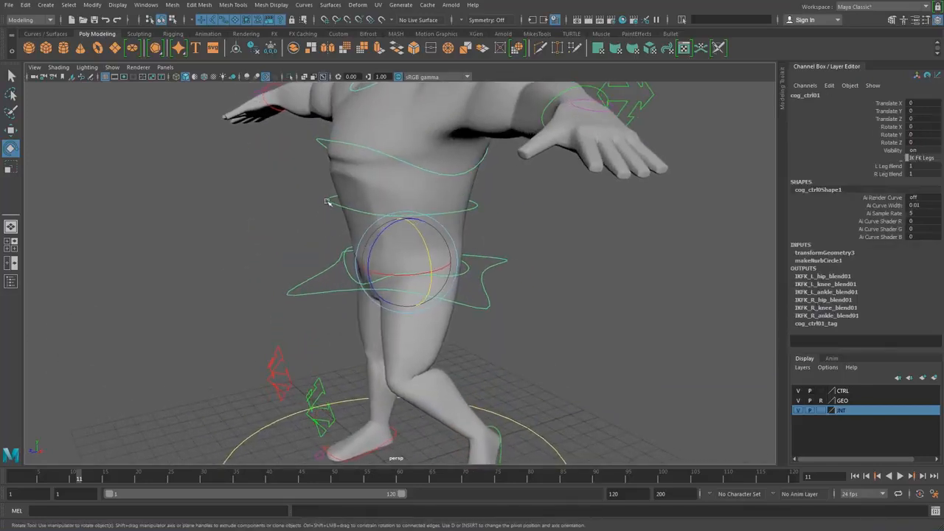
pyautogui.click(330, 203)
pyautogui.keyDown('alt'); pyautogui.moveTo(354, 226); pyautogui.dragTo(355, 310, button='middle'); pyautogui.keyUp('alt')
pyautogui.keyDown('alt'); pyautogui.moveTo(356, 310); pyautogui.dragTo(405, 268); pyautogui.keyUp('alt')
pyautogui.hotkey('ctrl', 'z')
pyautogui.hotkey('ctrl', 'z')
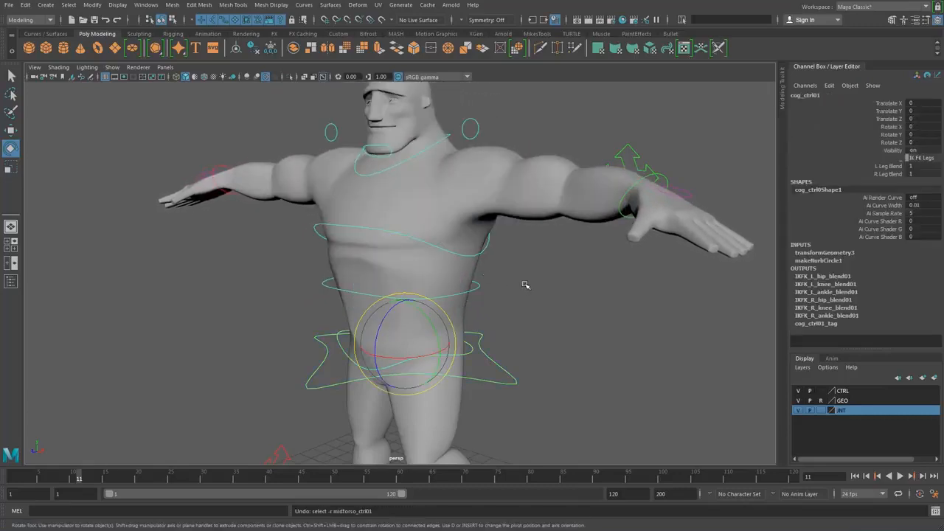
# Pose the left arm bent downward by moving and rotating its IK control.
pyautogui.keyDown('alt'); pyautogui.moveTo(525, 285); pyautogui.dragTo(424, 280, button='right'); pyautogui.keyUp('alt')
pyautogui.moveTo(424, 280)
pyautogui.keyDown('alt'); pyautogui.mouseDown()
pyautogui.moveTo(487, 247)
pyautogui.moveTo(448, 258)
pyautogui.moveTo(435, 293)
pyautogui.moveTo(408, 302)
pyautogui.moveTo(439, 289)
pyautogui.moveTo(468, 294)
pyautogui.moveTo(437, 297)
pyautogui.moveTo(455, 286)
pyautogui.moveTo(420, 305)
pyautogui.moveTo(429, 293)
pyautogui.mouseUp(); pyautogui.keyUp('alt')
pyautogui.click(505, 238)
pyautogui.press('w')
pyautogui.press('e')
pyautogui.press('w')
# Set the chest control's L Arm Blend to 0 to switch the left arm to FK.
pyautogui.click(418, 264)
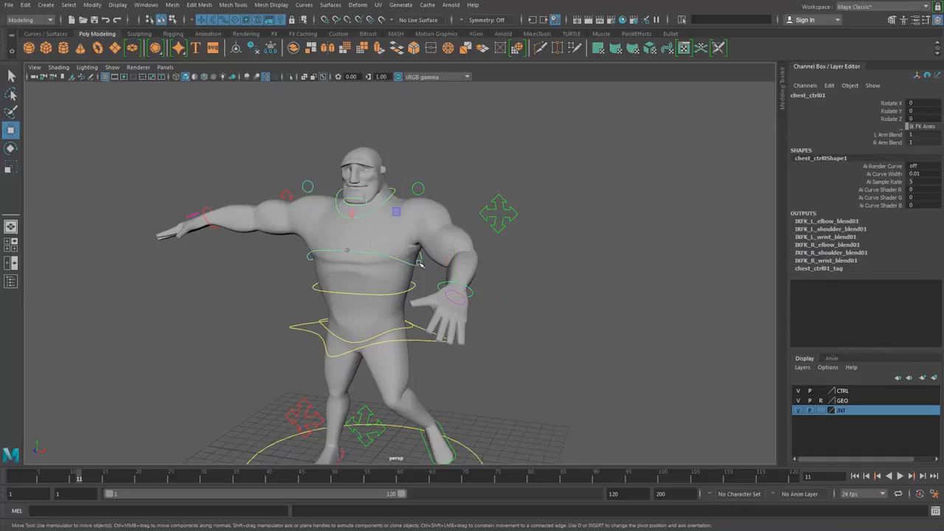
pyautogui.click(892, 135)
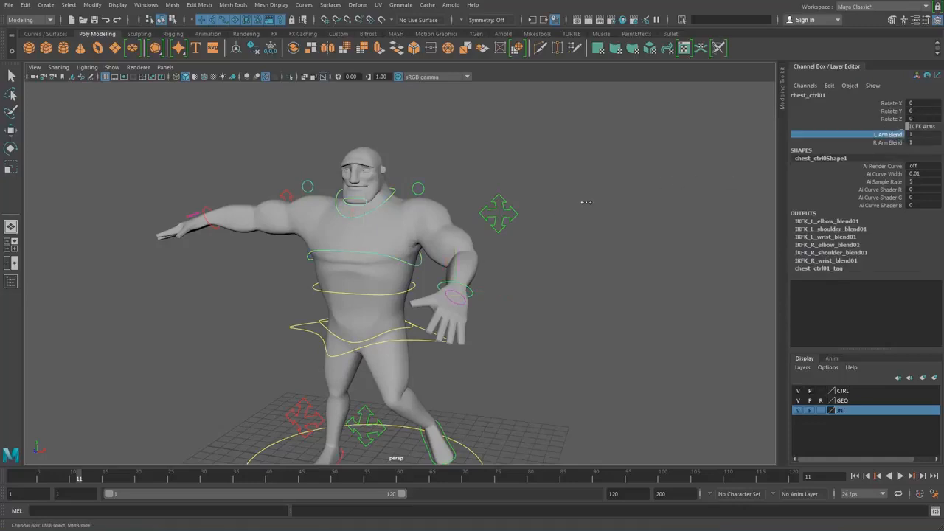
pyautogui.moveTo(584, 202); pyautogui.dragTo(576, 202, button='middle')
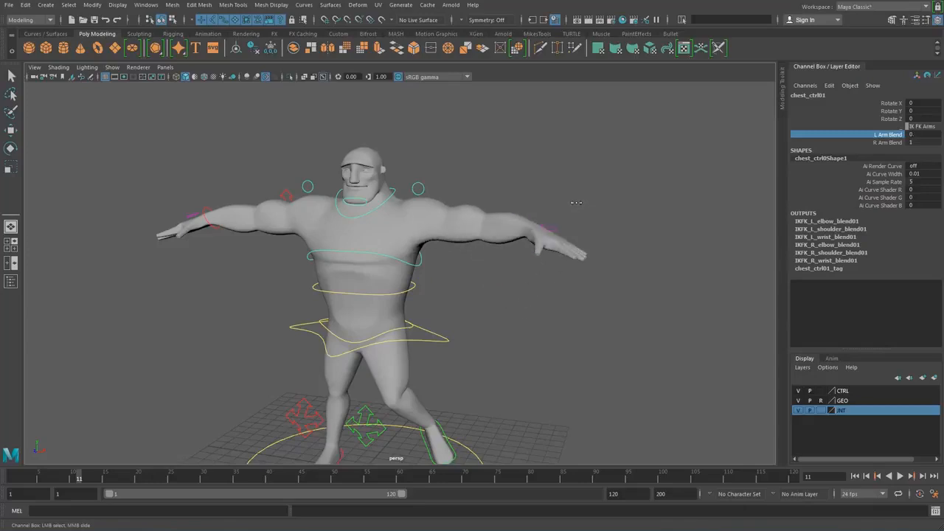
# Rotate the left FK shoulder control to lower the arm and the FK elbow control to bend the forearm inward.
pyautogui.keyDown('alt'); pyautogui.moveTo(487, 228); pyautogui.dragTo(480, 295); pyautogui.keyUp('alt')
pyautogui.click(430, 234)
pyautogui.press('e')
pyautogui.click(472, 315)
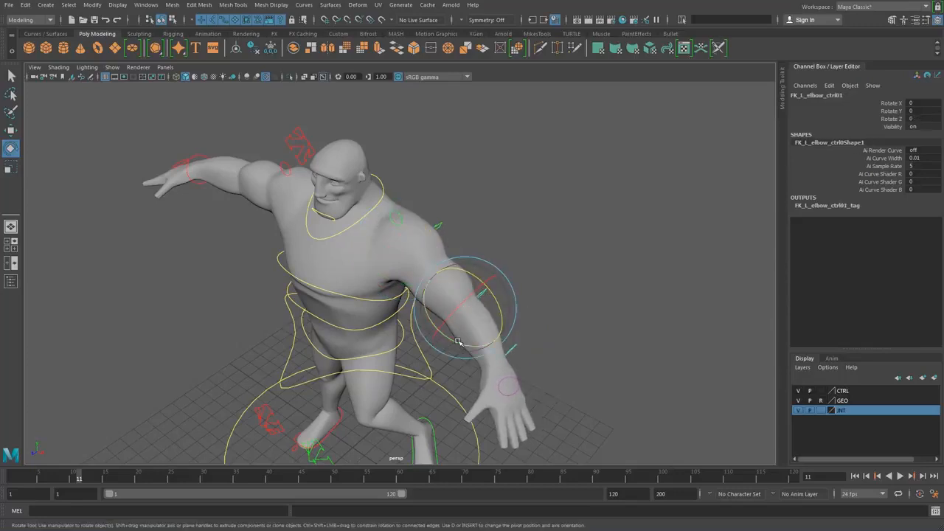
pyautogui.moveTo(462, 332); pyautogui.dragTo(417, 332)
# Rotate the left FK wrist control about 29.3 degrees in Y.
pyautogui.click(483, 367)
pyautogui.click(471, 360)
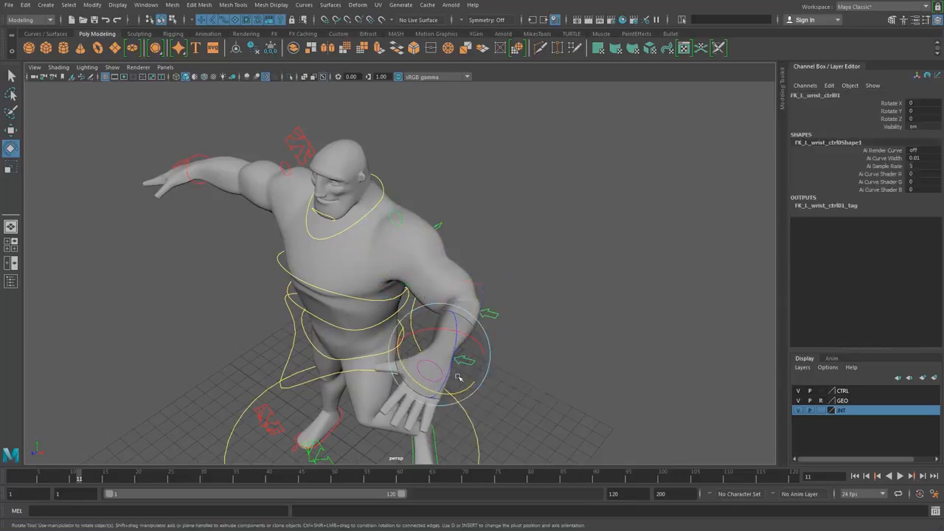
pyautogui.moveTo(455, 393); pyautogui.dragTo(484, 213)
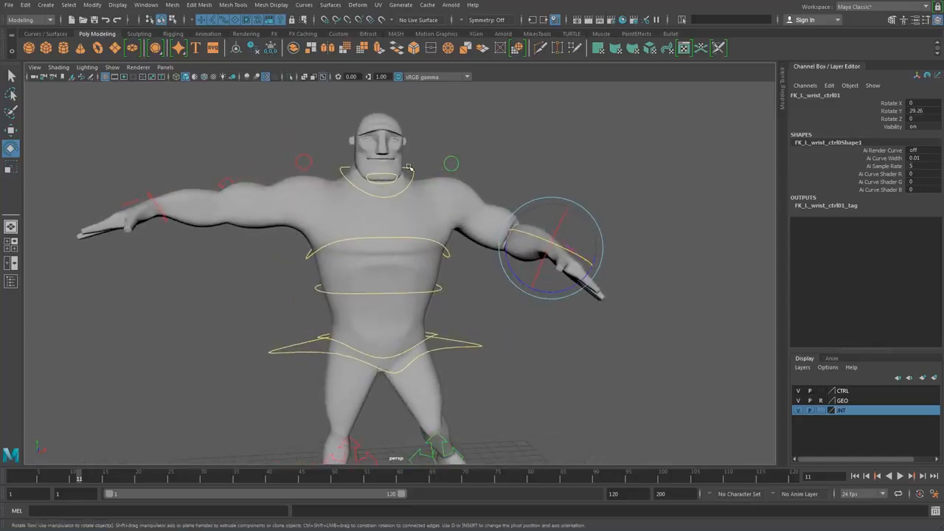
# Tilt the head with the neck control to about -9.9, -1 and -3.9 degrees in X, Y and Z.
pyautogui.click(416, 171)
pyautogui.moveTo(400, 152); pyautogui.dragTo(393, 153)
pyautogui.scroll(3, 391, 152)
pyautogui.keyDown('alt'); pyautogui.moveTo(313, 112); pyautogui.dragTo(373, 200, button='middle'); pyautogui.keyUp('alt')
pyautogui.scroll(2, 373, 200)
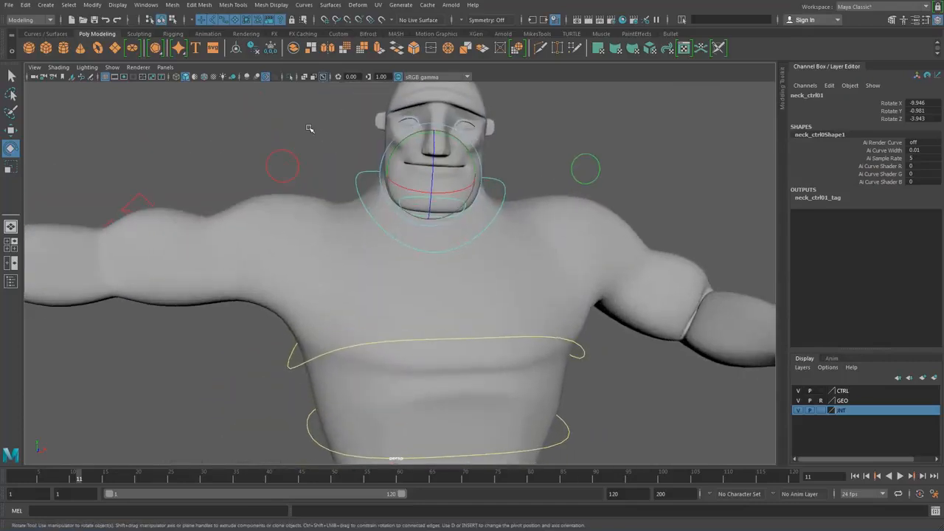
# Open the character's mouth by rotating the jaw control.
pyautogui.click(310, 129)
pyautogui.keyDown('alt'); pyautogui.moveTo(373, 151); pyautogui.dragTo(364, 199, button='middle'); pyautogui.keyUp('alt')
pyautogui.scroll(1, 363, 199)
pyautogui.click(435, 247)
pyautogui.moveTo(435, 247); pyautogui.dragTo(438, 255)
# Select the global control at the feet, try rotating the whole character, and undo the rotation.
pyautogui.keyDown('alt'); pyautogui.moveTo(385, 216); pyautogui.dragTo(310, 140, button='right'); pyautogui.keyUp('alt')
pyautogui.keyDown('alt'); pyautogui.moveTo(410, 318); pyautogui.dragTo(413, 254); pyautogui.keyUp('alt')
pyautogui.keyDown('alt'); pyautogui.moveTo(413, 253); pyautogui.dragTo(418, 273, button='middle'); pyautogui.keyUp('alt')
pyautogui.scroll(-2, 418, 286)
pyautogui.click(453, 406)
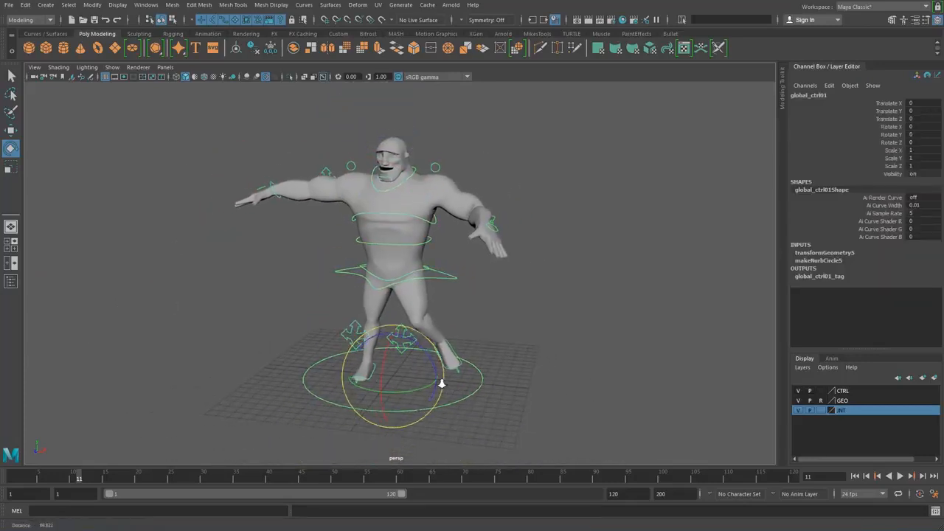
pyautogui.scroll(-3, 436, 380)
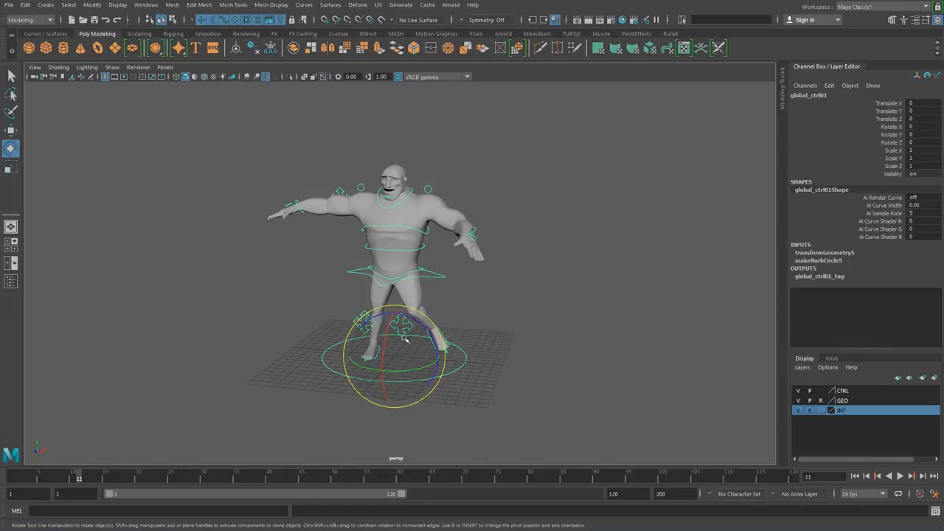
pyautogui.moveTo(405, 339); pyautogui.dragTo(374, 350)
pyautogui.hotkey('ctrl', 'z')
# Try scaling the whole character uniformly with the global control, and undo the scaling.
pyautogui.press('r')
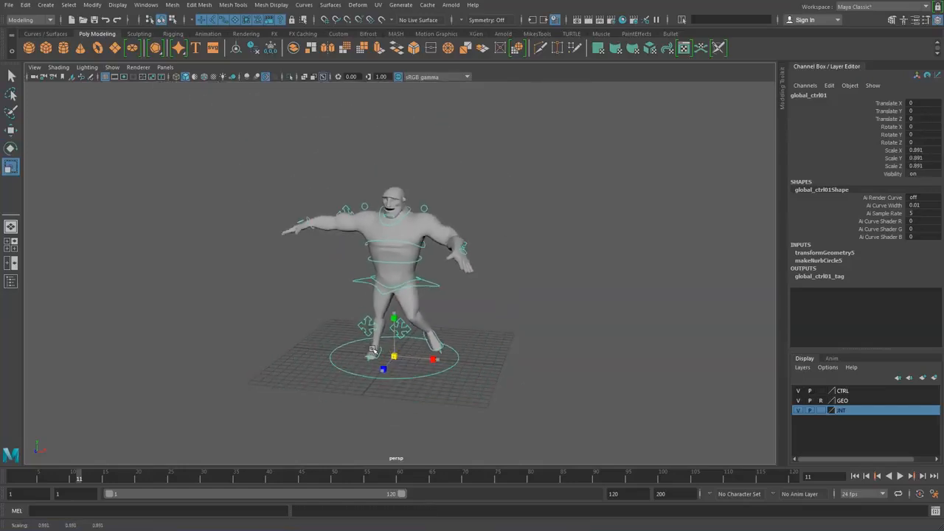
pyautogui.hotkey('ctrl', 'z')
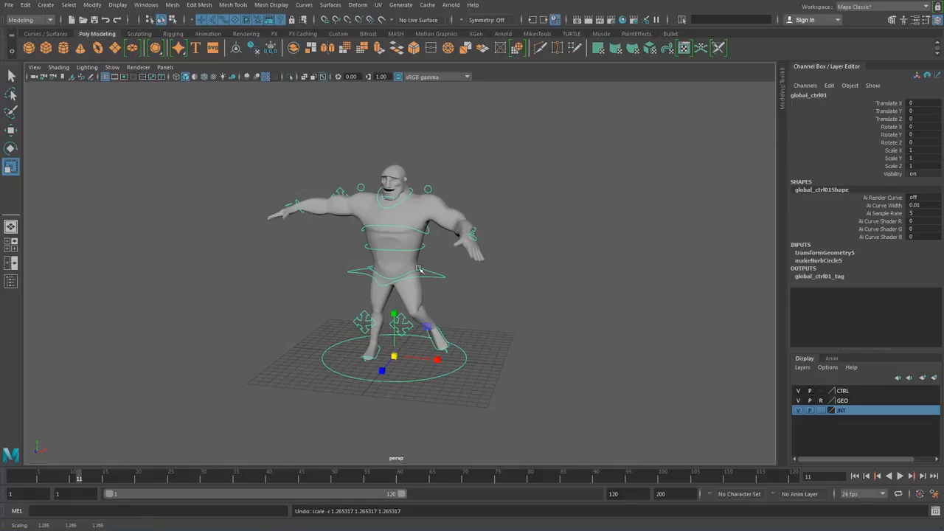
pyautogui.keyDown('alt'); pyautogui.moveTo(419, 271); pyautogui.dragTo(436, 262, button='right'); pyautogui.keyUp('alt')
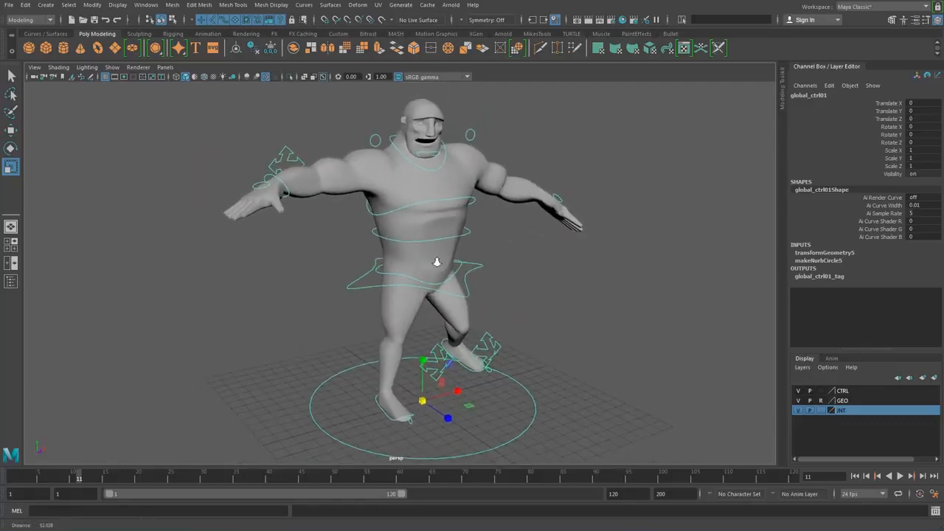
pyautogui.moveTo(437, 262)
pyautogui.keyDown('alt'); pyautogui.mouseDown()
pyautogui.moveTo(541, 248)
pyautogui.moveTo(428, 259)
pyautogui.mouseUp(); pyautogui.keyUp('alt')
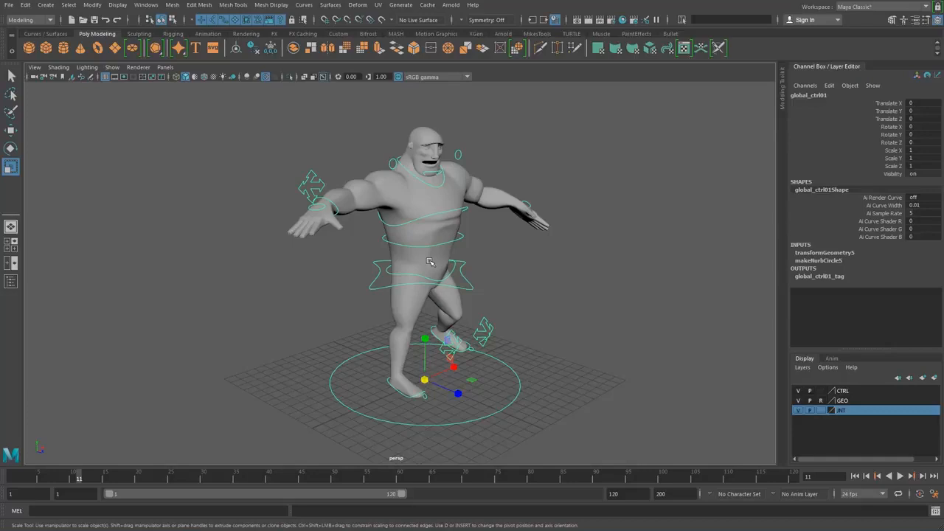
# Undo the jaw rotation to close the mouth and frame the character's face from the front.
pyautogui.hotkey('ctrl', 'z')
pyautogui.hotkey('ctrl', 'z')
pyautogui.hotkey('ctrl', 'z')
pyautogui.keyDown('alt'); pyautogui.moveTo(548, 213); pyautogui.dragTo(424, 208); pyautogui.keyUp('alt')
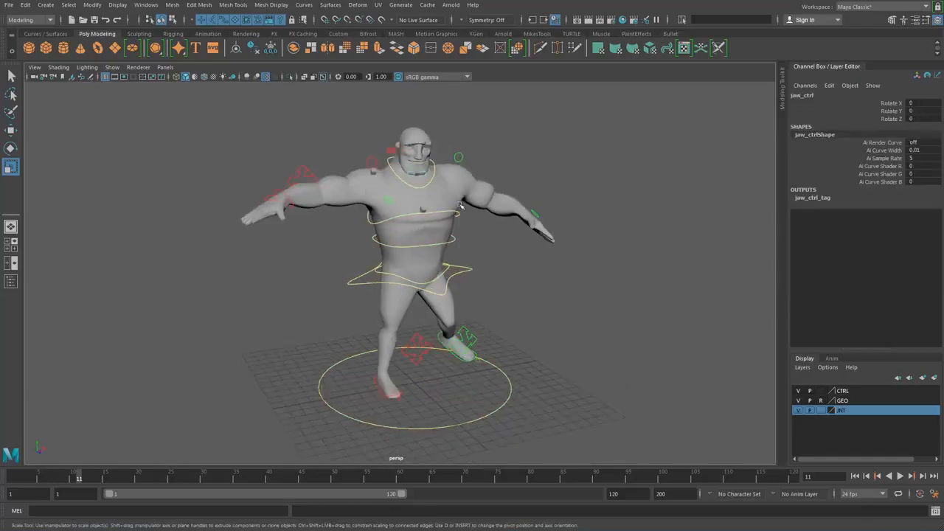
pyautogui.keyDown('alt'); pyautogui.moveTo(424, 209); pyautogui.dragTo(476, 281, button='right'); pyautogui.keyUp('alt')
pyautogui.keyDown('alt'); pyautogui.moveTo(476, 280); pyautogui.dragTo(477, 347, button='middle'); pyautogui.keyUp('alt')
pyautogui.keyDown('alt'); pyautogui.moveTo(476, 347); pyautogui.dragTo(541, 270, button='right'); pyautogui.keyUp('alt')
pyautogui.keyDown('alt'); pyautogui.moveTo(541, 270); pyautogui.dragTo(485, 311); pyautogui.keyUp('alt')
pyautogui.keyDown('alt'); pyautogui.moveTo(484, 312); pyautogui.dragTo(452, 289, button='right'); pyautogui.keyUp('alt')
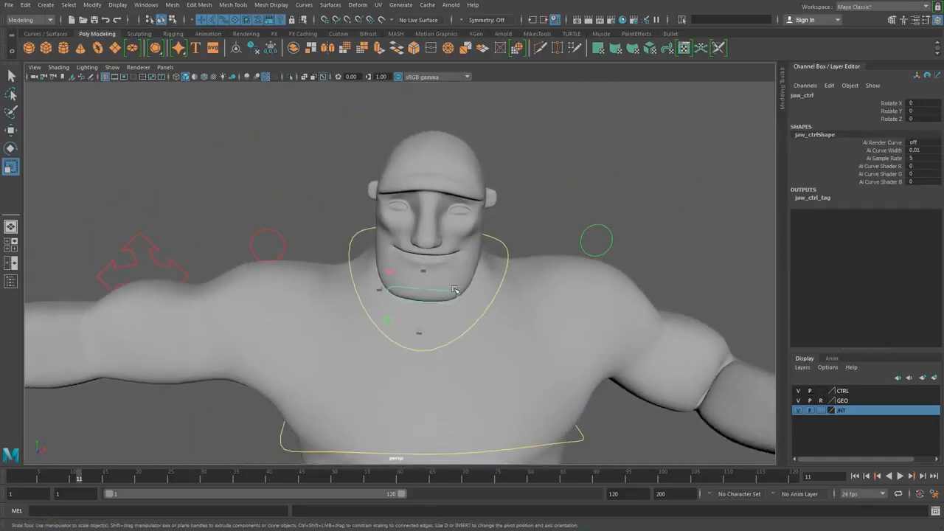
pyautogui.keyDown('alt'); pyautogui.moveTo(453, 289); pyautogui.dragTo(464, 284); pyautogui.keyUp('alt')
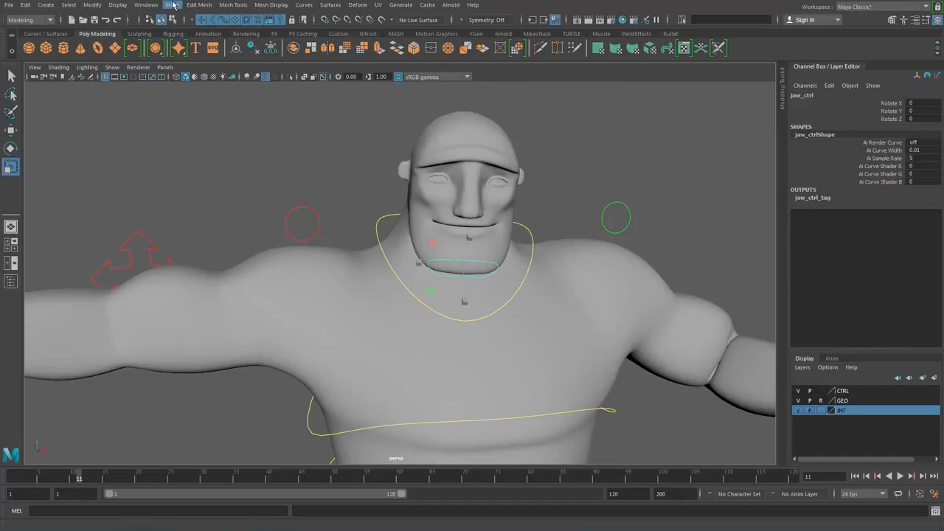
# Open the Shape Editor beside the character's face and widen its Name column to show the full blend shape names.
pyautogui.click(148, 5)
pyautogui.moveTo(174, 6)
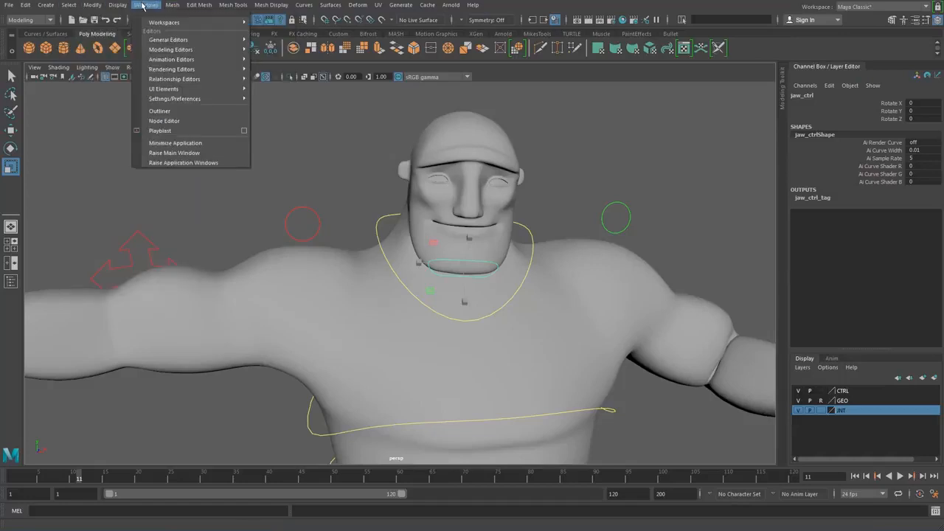
pyautogui.moveTo(222, 99)
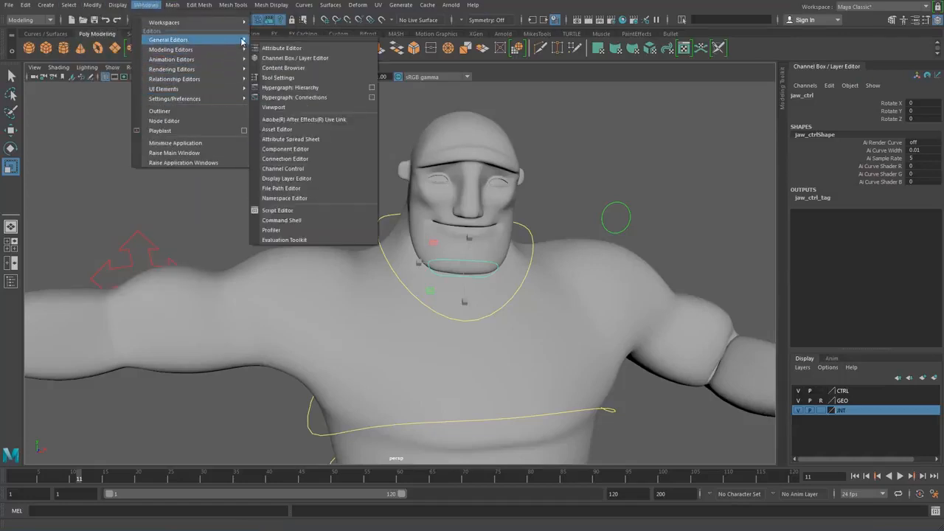
pyautogui.moveTo(221, 59)
pyautogui.click(284, 137)
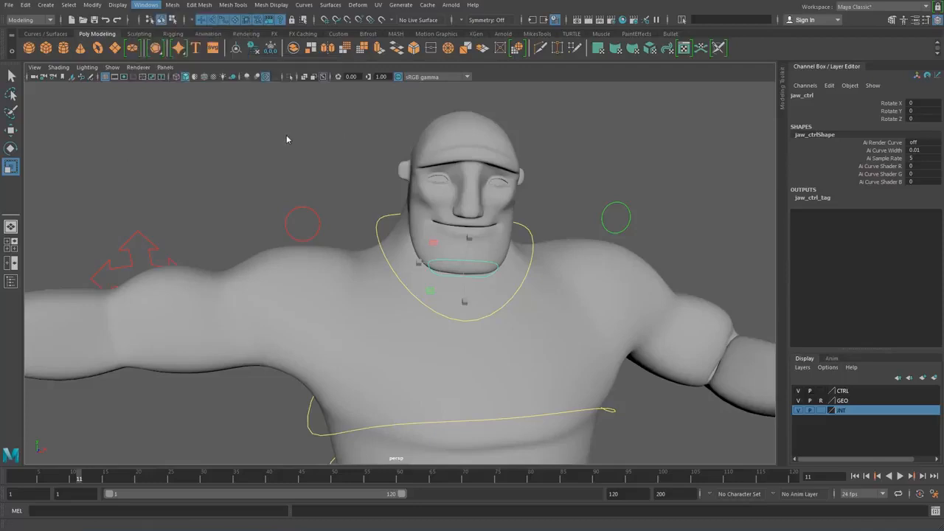
pyautogui.moveTo(446, 56); pyautogui.dragTo(722, 58)
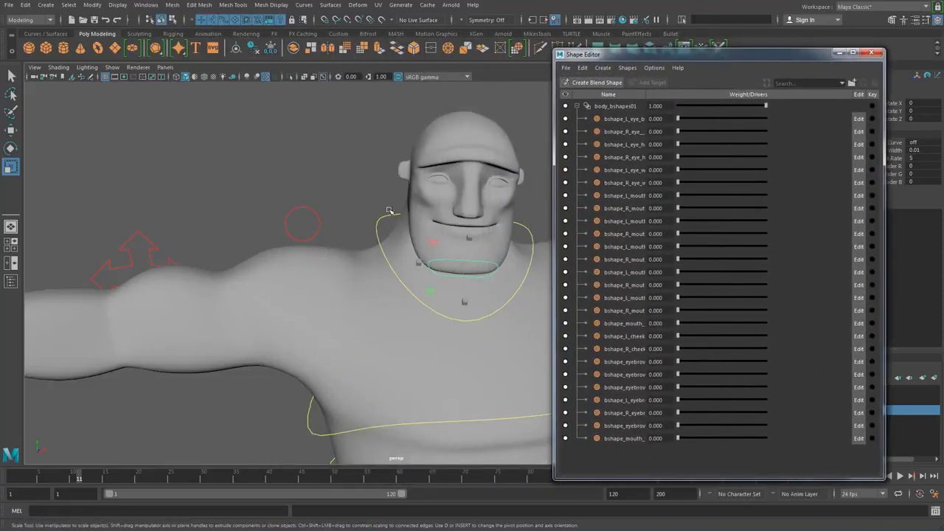
pyautogui.moveTo(679, 119); pyautogui.dragTo(683, 122)
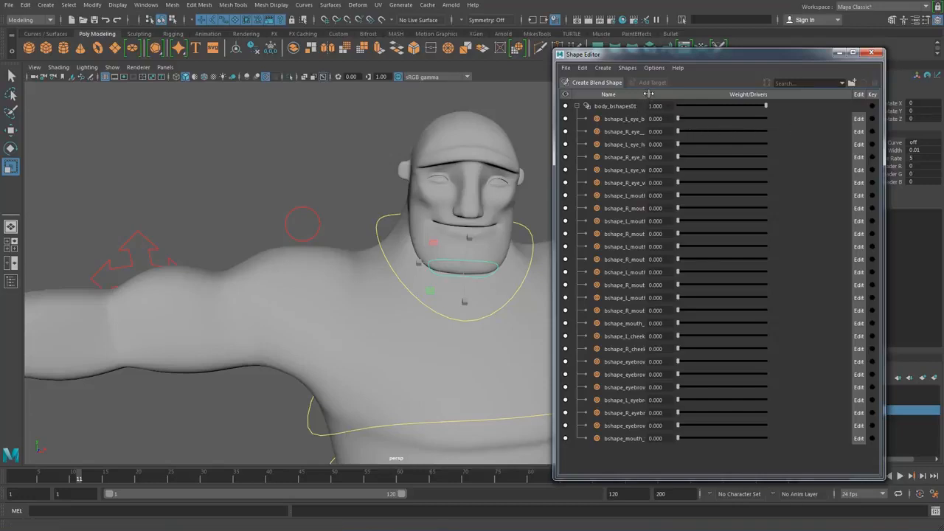
pyautogui.moveTo(647, 94); pyautogui.dragTo(699, 94)
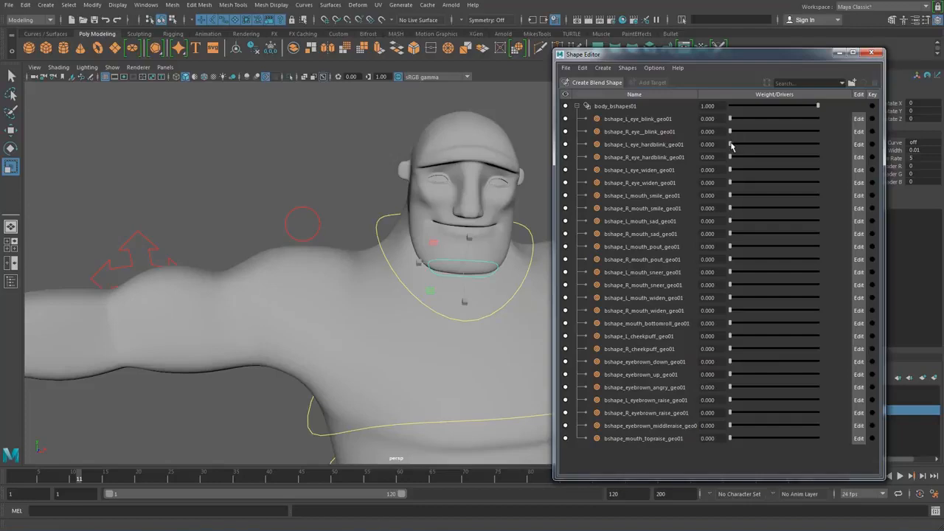
# Try the left eye's blink and hard-blink blend shape weights and return them to 0.
pyautogui.moveTo(739, 148)
pyautogui.mouseDown()
pyautogui.moveTo(824, 143)
pyautogui.moveTo(720, 151)
pyautogui.moveTo(792, 145)
pyautogui.moveTo(730, 154)
pyautogui.mouseUp()
pyautogui.moveTo(731, 118); pyautogui.dragTo(684, 132)
pyautogui.moveTo(731, 145); pyautogui.dragTo(693, 151)
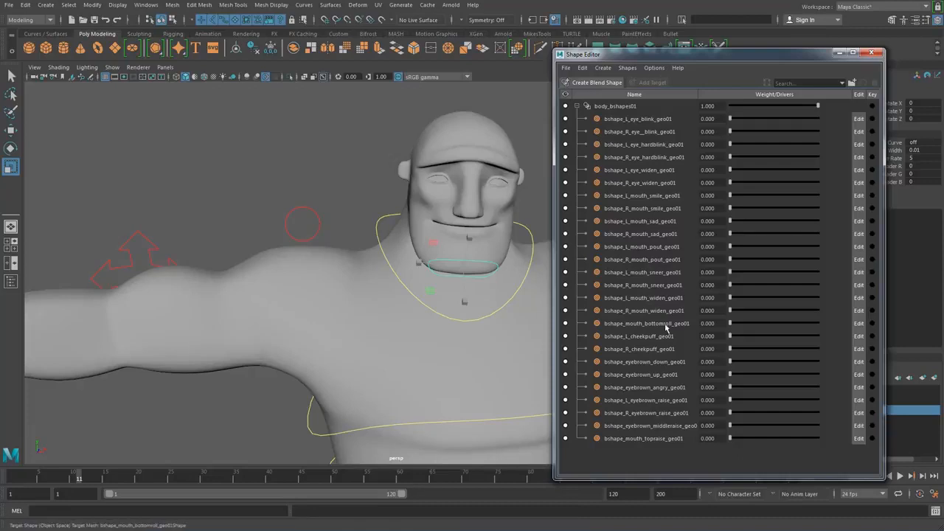
# Lower the character's right arm beside the body by moving its IK control to about 5.548, 5.598, -1.47.
pyautogui.keyDown('alt'); pyautogui.moveTo(320, 255); pyautogui.dragTo(369, 176); pyautogui.keyUp('alt')
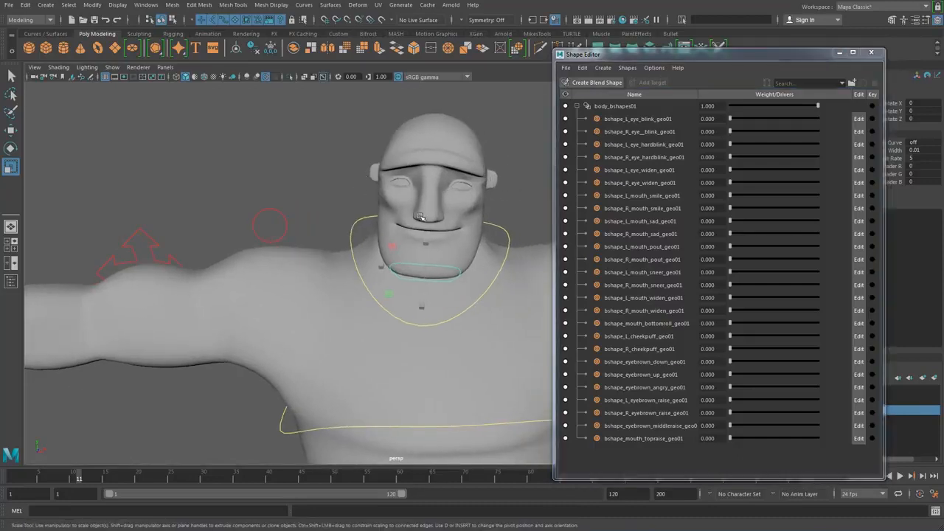
pyautogui.scroll(-6, 430, 282)
pyautogui.keyDown('alt'); pyautogui.moveTo(426, 322); pyautogui.dragTo(357, 252, button='middle'); pyautogui.keyUp('alt')
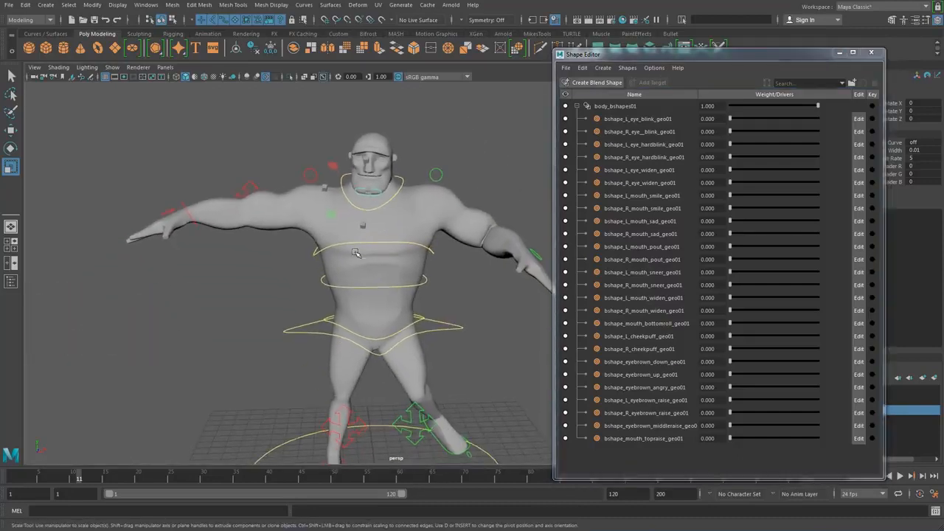
pyautogui.click(185, 206)
pyautogui.press('w')
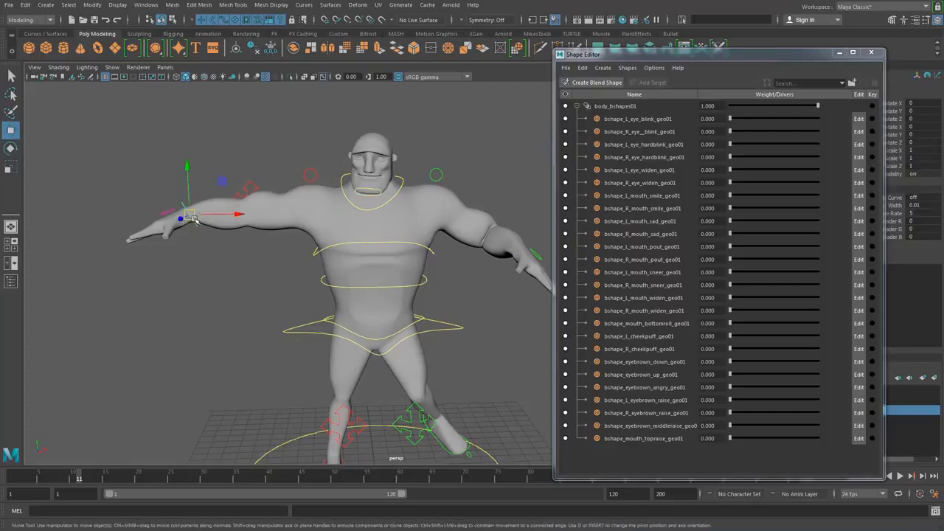
pyautogui.moveTo(189, 215); pyautogui.dragTo(295, 317)
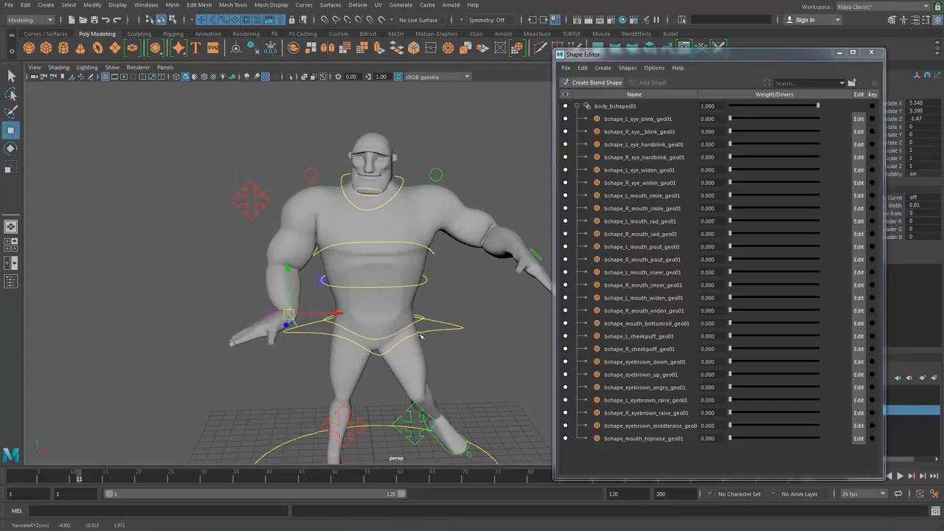
# Close the Shape Editor and switch to the other rig scene without saving changes to SUPER_FINAL.
pyautogui.scroll(-2, 446, 298)
pyautogui.keyDown('alt'); pyautogui.moveTo(446, 298); pyautogui.dragTo(441, 257, button='middle'); pyautogui.keyUp('alt')
pyautogui.keyDown('alt'); pyautogui.moveTo(441, 257); pyautogui.dragTo(391, 270); pyautogui.keyUp('alt')
pyautogui.keyDown('alt'); pyautogui.moveTo(146, 209); pyautogui.dragTo(369, 263, button='right'); pyautogui.keyUp('alt')
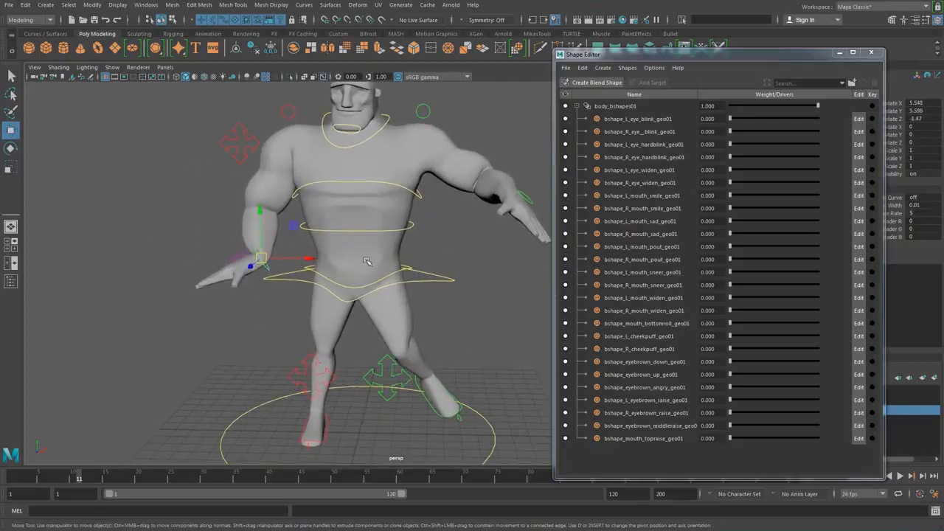
pyautogui.keyDown('alt'); pyautogui.moveTo(369, 264); pyautogui.dragTo(367, 299, button='middle'); pyautogui.keyUp('alt')
pyautogui.keyDown('alt'); pyautogui.moveTo(368, 298); pyautogui.dragTo(311, 238); pyautogui.keyUp('alt')
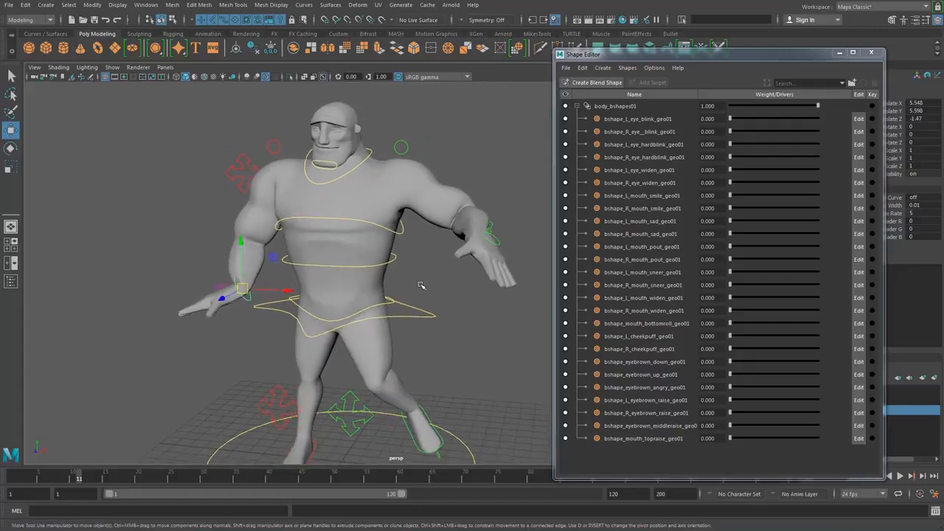
pyautogui.click(871, 52)
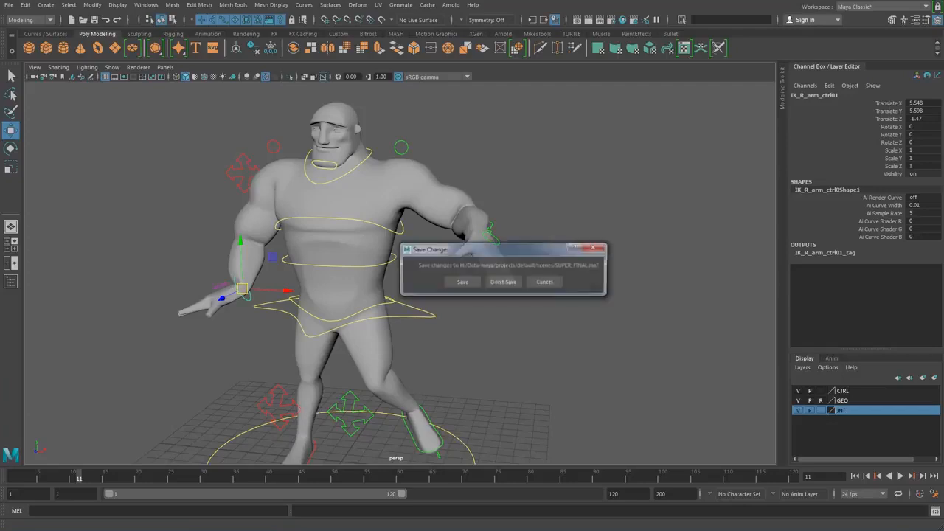
pyautogui.click(500, 286)
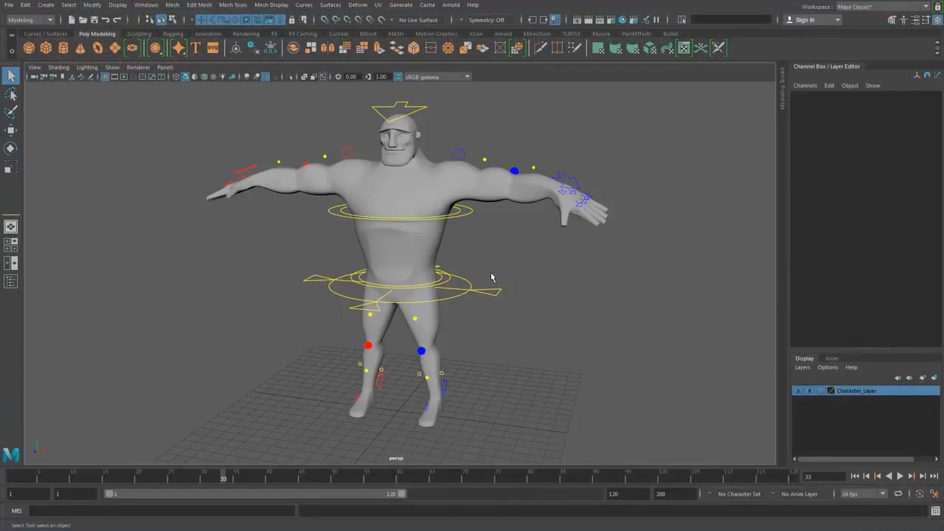
# Try lowering the left arm with its IK control, and undo the move.
pyautogui.keyDown('alt'); pyautogui.moveTo(433, 255); pyautogui.dragTo(384, 253); pyautogui.keyUp('alt')
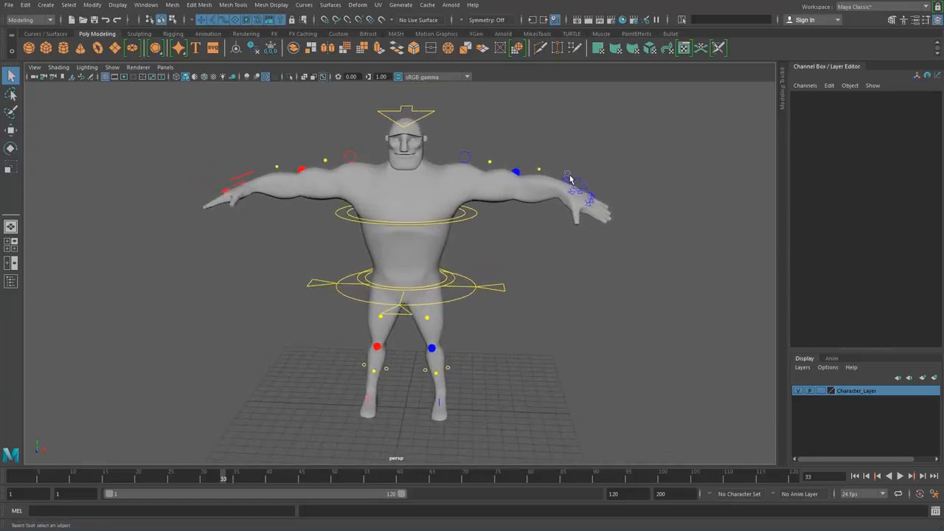
pyautogui.click(569, 178)
pyautogui.press('w')
pyautogui.moveTo(565, 188); pyautogui.dragTo(544, 247)
pyautogui.hotkey('ctrl', 'z')
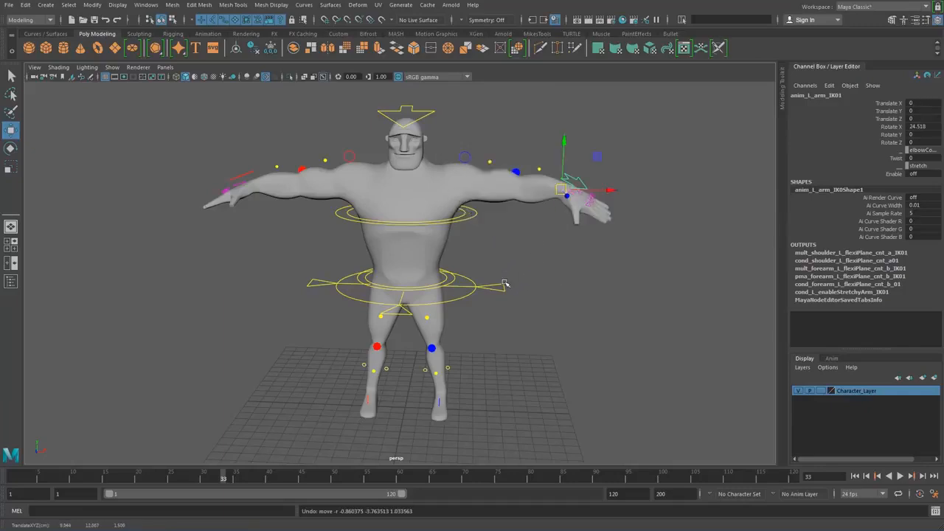
# Try moving the left foot outward with the leg IK control, and undo the move.
pyautogui.keyDown('alt'); pyautogui.moveTo(505, 283); pyautogui.dragTo(455, 215); pyautogui.keyUp('alt')
pyautogui.keyDown('alt'); pyautogui.moveTo(455, 215); pyautogui.dragTo(472, 348, button='right'); pyautogui.keyUp('alt')
pyautogui.click(446, 356)
pyautogui.keyDown('alt'); pyautogui.moveTo(470, 352); pyautogui.dragTo(472, 310, button='middle'); pyautogui.keyUp('alt')
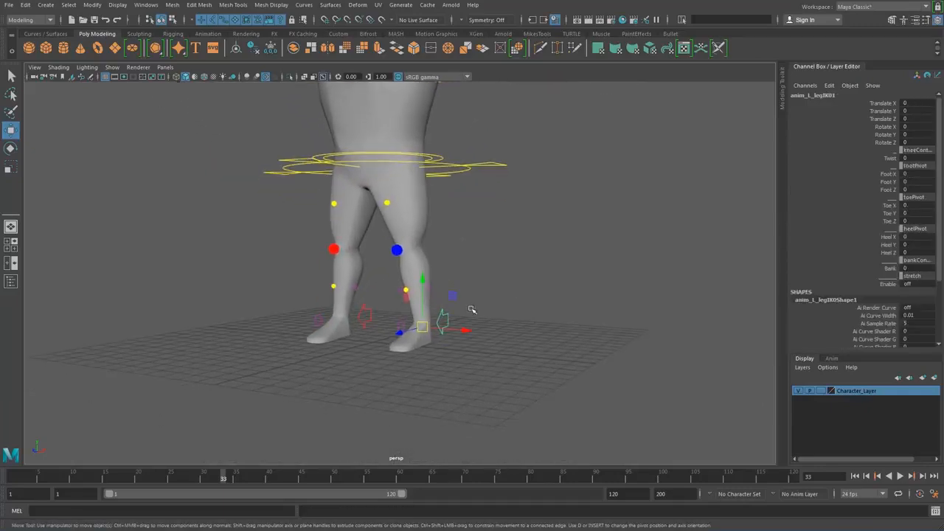
pyautogui.moveTo(424, 329); pyautogui.dragTo(464, 347)
pyautogui.hotkey('ctrl', 'z')
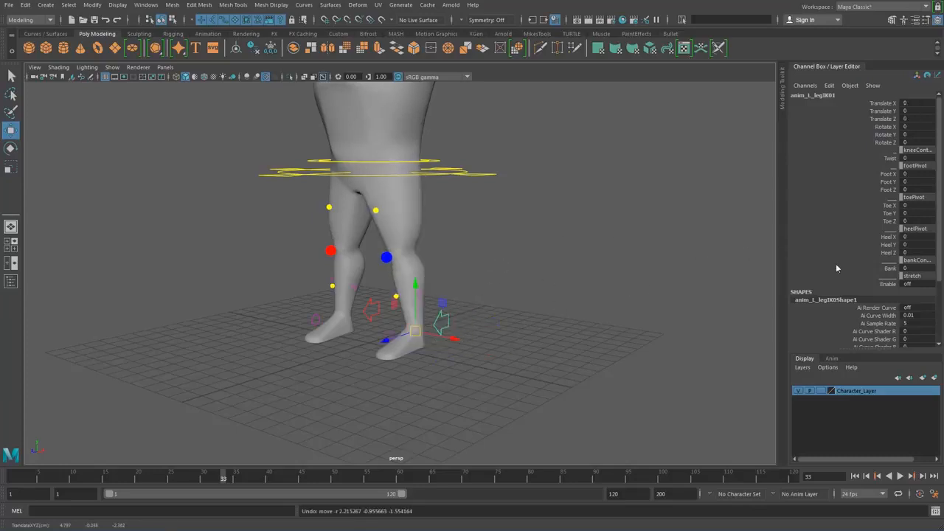
# Turn on the stretch Enable attribute of the left leg's IK control.
pyautogui.doubleClick(910, 284)
pyautogui.press('Return')
pyautogui.click(523, 315)
pyautogui.click(445, 324)
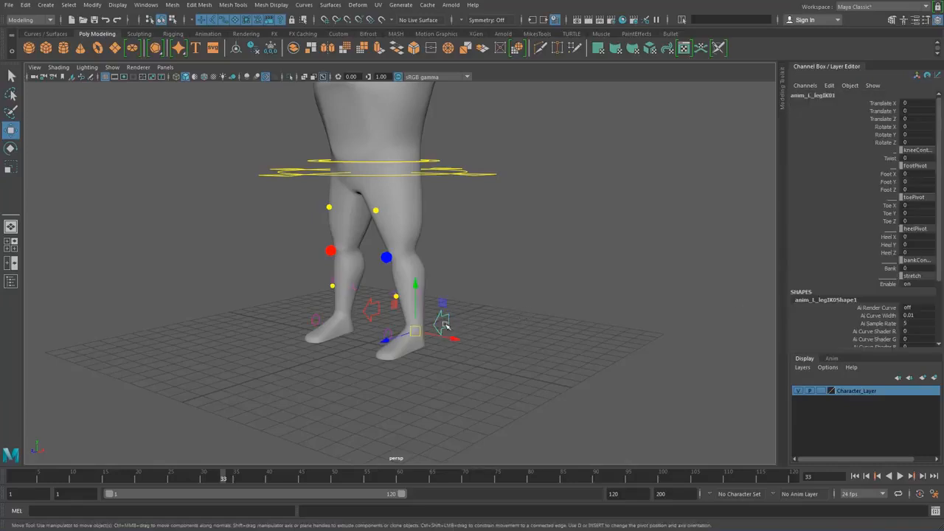
# Stretch the left leg beyond its normal length by moving its IK control to about 7.966, -5.192, -5.195.
pyautogui.moveTo(415, 332); pyautogui.dragTo(592, 433)
pyautogui.keyDown('alt'); pyautogui.moveTo(475, 391); pyautogui.dragTo(421, 356); pyautogui.keyUp('alt')
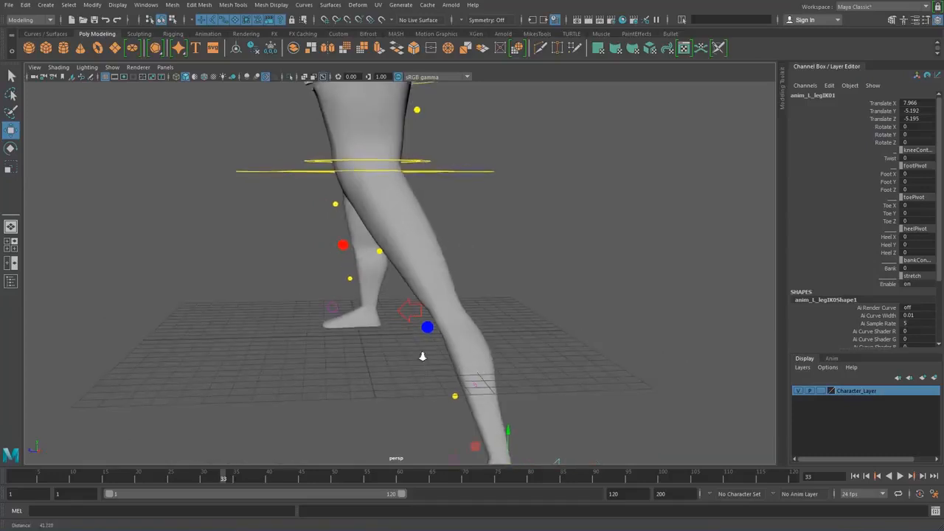
pyautogui.keyDown('alt'); pyautogui.moveTo(421, 356); pyautogui.dragTo(411, 355, button='right'); pyautogui.keyUp('alt')
# Move the left knee control and bow the shin with its mid-bend control at about -0.883, 4.594, 11.003.
pyautogui.keyDown('alt'); pyautogui.moveTo(411, 354); pyautogui.dragTo(408, 316, button='middle'); pyautogui.keyUp('alt')
pyautogui.click(417, 266)
pyautogui.moveTo(417, 267); pyautogui.dragTo(308, 284)
pyautogui.keyDown('alt'); pyautogui.moveTo(358, 339); pyautogui.dragTo(529, 248); pyautogui.keyUp('alt')
pyautogui.click(478, 299)
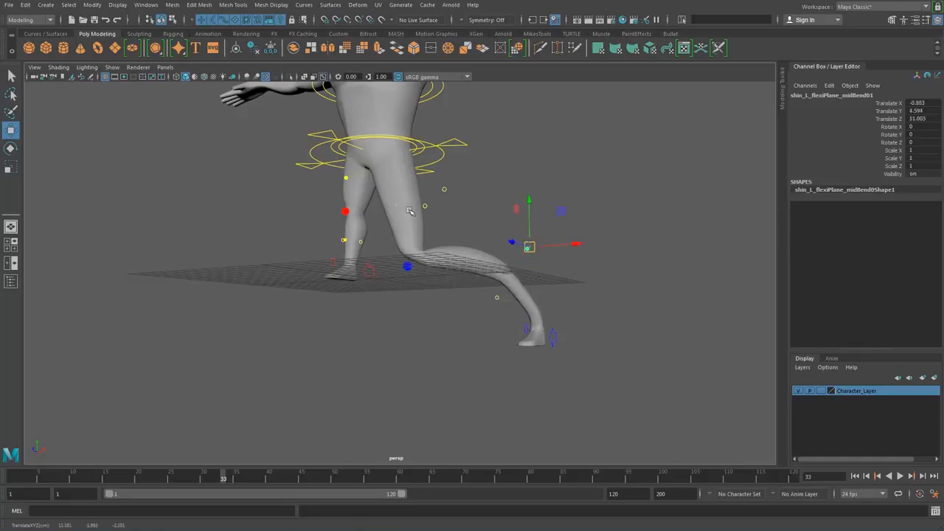
pyautogui.keyDown('alt'); pyautogui.moveTo(410, 212); pyautogui.dragTo(219, 285); pyautogui.keyUp('alt')
pyautogui.click(410, 230)
pyautogui.keyDown('alt'); pyautogui.moveTo(354, 292); pyautogui.dragTo(382, 290); pyautogui.keyUp('alt')
pyautogui.scroll(-3, 453, 280)
# Undo the left leg's bend, knee and stretch moves back to the standing pose.
pyautogui.hotkey('ctrl', 'z')
pyautogui.hotkey('ctrl', 'z')
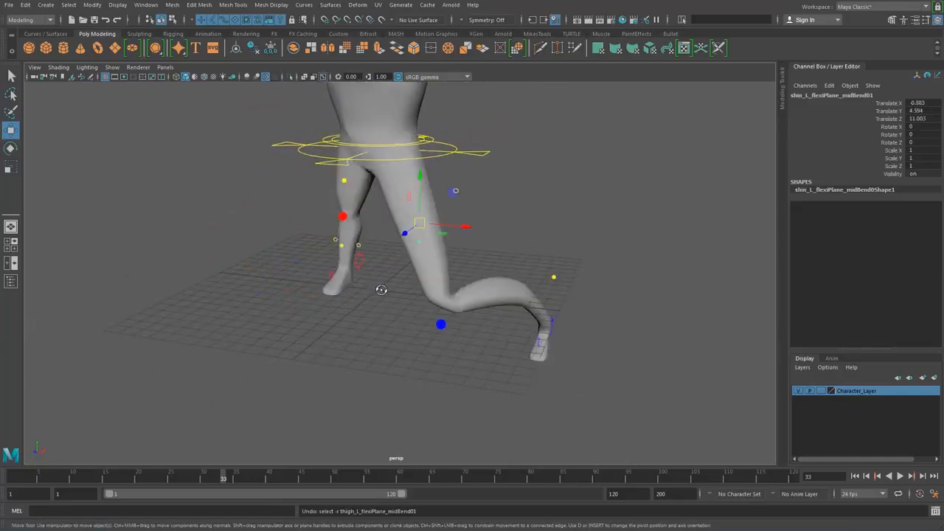
pyautogui.hotkey('ctrl', 'z')
pyautogui.hotkey('ctrl', 'z')
pyautogui.hotkey('ctrl', 'z')
pyautogui.hotkey('ctrl', 'z')
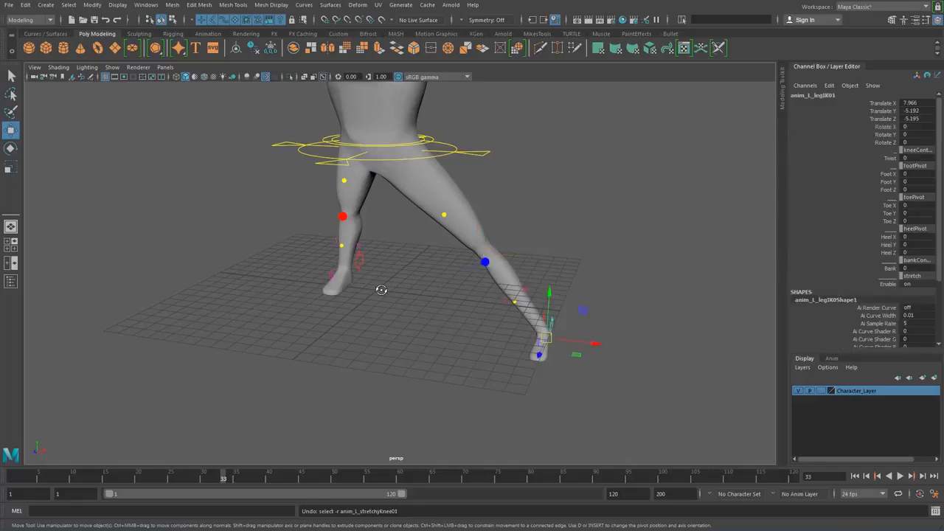
pyautogui.hotkey('ctrl', 'z')
# Try moving the pelvis control and the whole-body COG control, undoing each move.
pyautogui.keyDown('alt'); pyautogui.moveTo(464, 255); pyautogui.dragTo(476, 365, button='middle'); pyautogui.keyUp('alt')
pyautogui.moveTo(435, 310)
pyautogui.keyDown('alt'); pyautogui.mouseDown(button='right')
pyautogui.moveTo(470, 301)
pyautogui.moveTo(437, 295)
pyautogui.mouseUp(button='right'); pyautogui.keyUp('alt')
pyautogui.click(468, 270)
pyautogui.keyDown('alt'); pyautogui.moveTo(475, 273); pyautogui.dragTo(516, 261); pyautogui.keyUp('alt')
pyautogui.keyDown('alt'); pyautogui.moveTo(461, 258); pyautogui.dragTo(485, 297, button='middle'); pyautogui.keyUp('alt')
pyautogui.keyDown('alt'); pyautogui.moveTo(484, 297); pyautogui.dragTo(433, 303, button='right'); pyautogui.keyUp('alt')
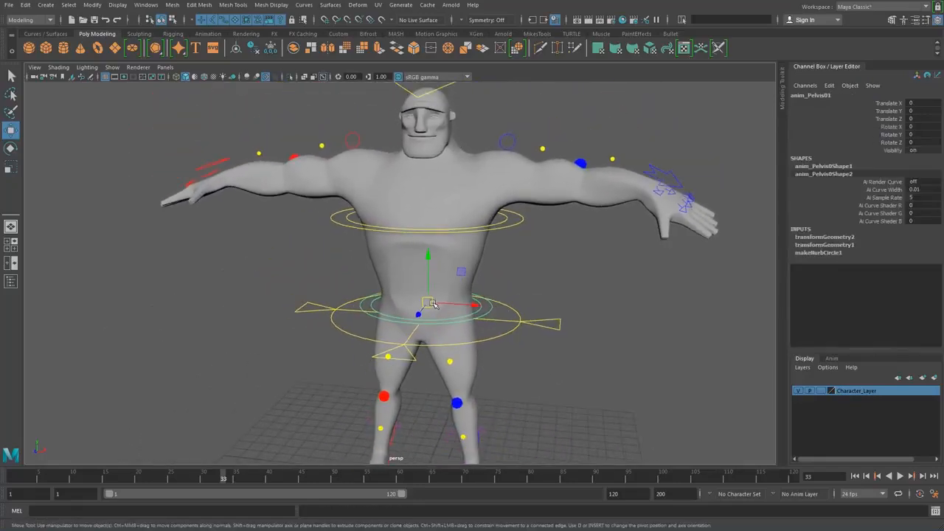
pyautogui.moveTo(431, 304); pyautogui.dragTo(463, 329)
pyautogui.hotkey('ctrl', 'z')
pyautogui.click(515, 309)
pyautogui.hotkey('ctrl', 'z')
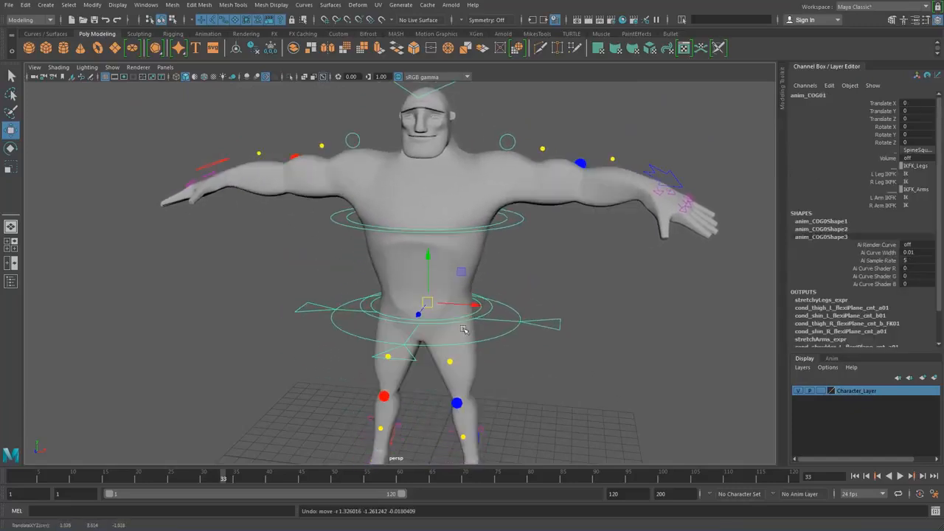
# Try shifting the pelvis control, then lower it about 4.2 units to stretch the torso, undoing both moves.
pyautogui.click(453, 310)
pyautogui.moveTo(428, 304); pyautogui.dragTo(479, 287)
pyautogui.hotkey('ctrl', 'z')
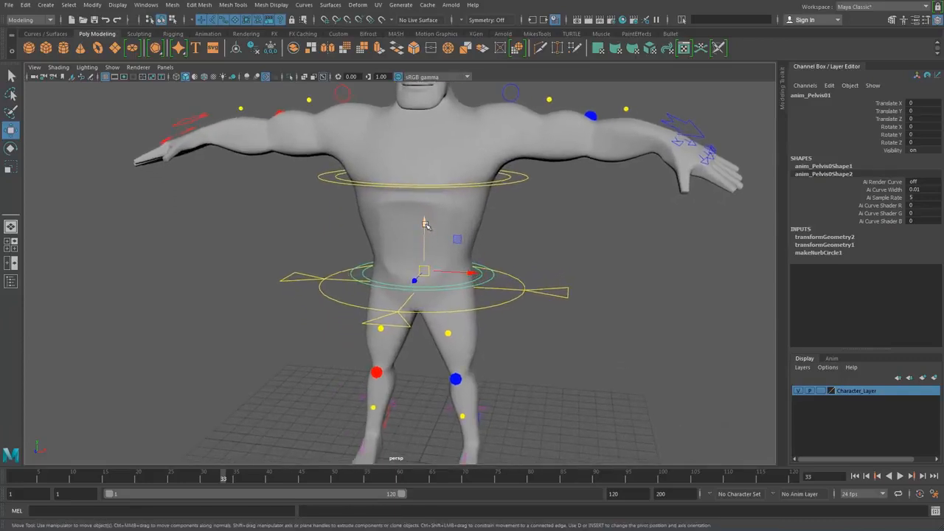
pyautogui.moveTo(427, 234); pyautogui.dragTo(454, 290)
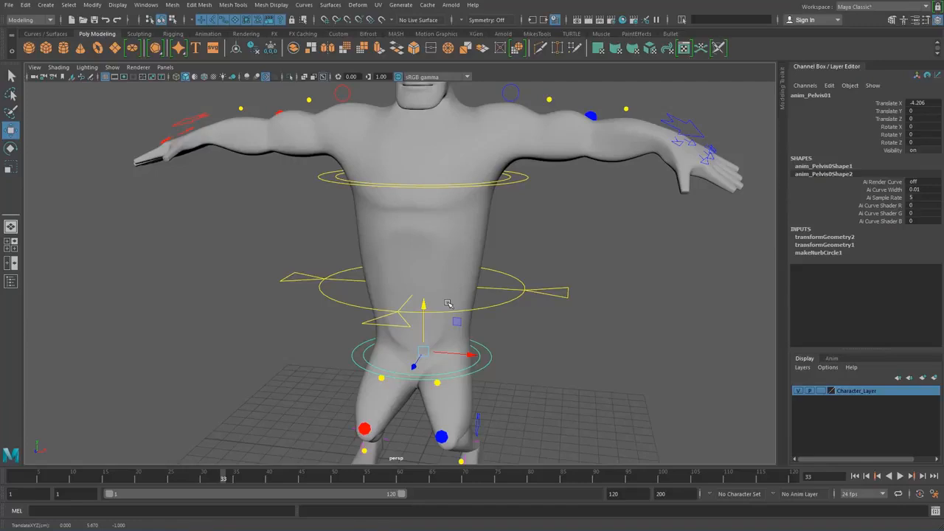
pyautogui.hotkey('ctrl', 'z')
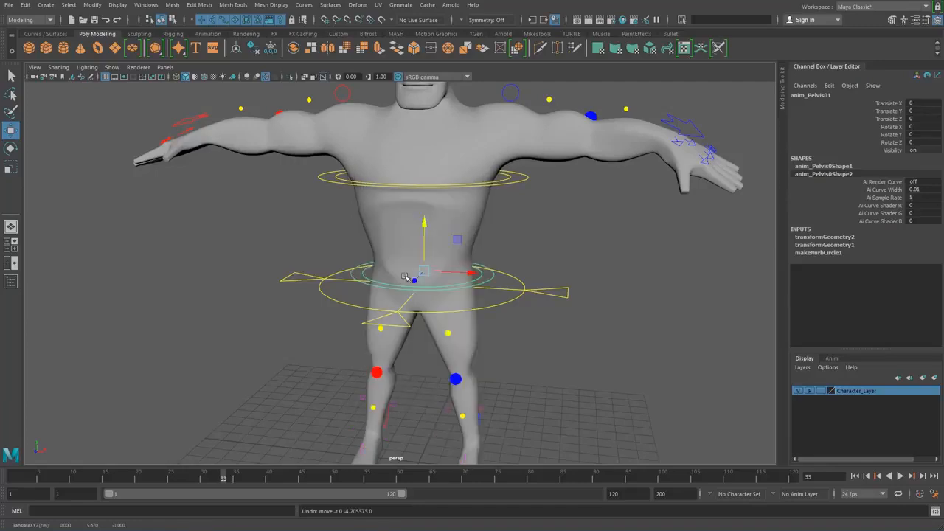
# Turn on the spine squash Volume attribute of the COG control.
pyautogui.click(515, 287)
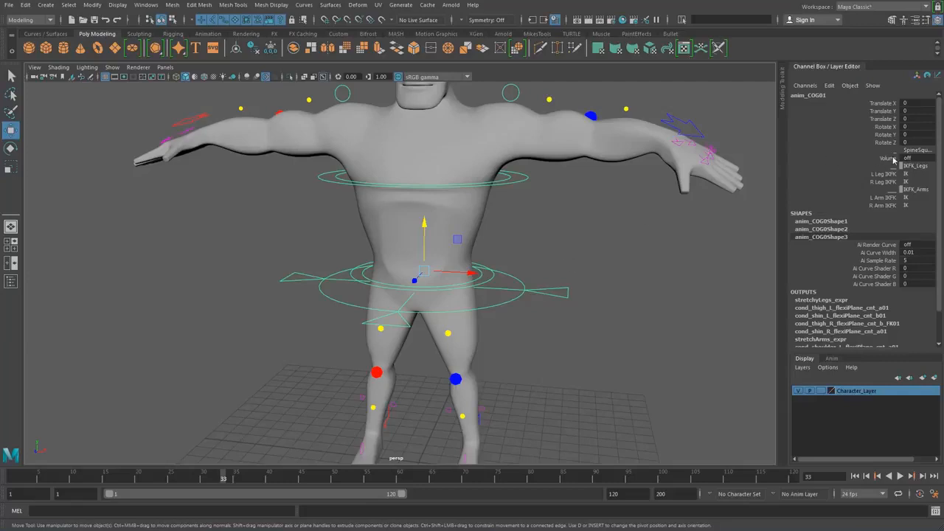
pyautogui.doubleClick(915, 158)
pyautogui.click(538, 233)
# Try stretching and shifting the torso with the pelvis control while volume preservation is active, and undo the moves.
pyautogui.click(489, 278)
pyautogui.moveTo(425, 224); pyautogui.dragTo(427, 247)
pyautogui.moveTo(424, 297); pyautogui.dragTo(384, 268)
pyautogui.press('z')
pyautogui.press('z')
pyautogui.press('z')
pyautogui.press('z')
pyautogui.press('z')
pyautogui.press('z')
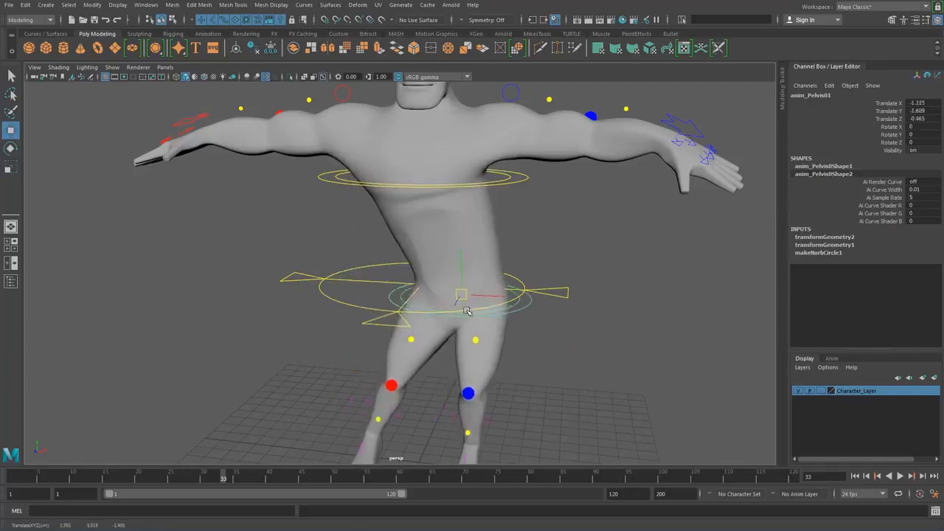
# Try raising the head with its control to stretch the neck, and undo the move.
pyautogui.keyDown('alt'); pyautogui.moveTo(453, 217); pyautogui.dragTo(453, 354, button='middle'); pyautogui.keyUp('alt')
pyautogui.click(466, 167)
pyautogui.moveTo(427, 215); pyautogui.dragTo(422, 174)
pyautogui.hotkey('ctrl', 'z')
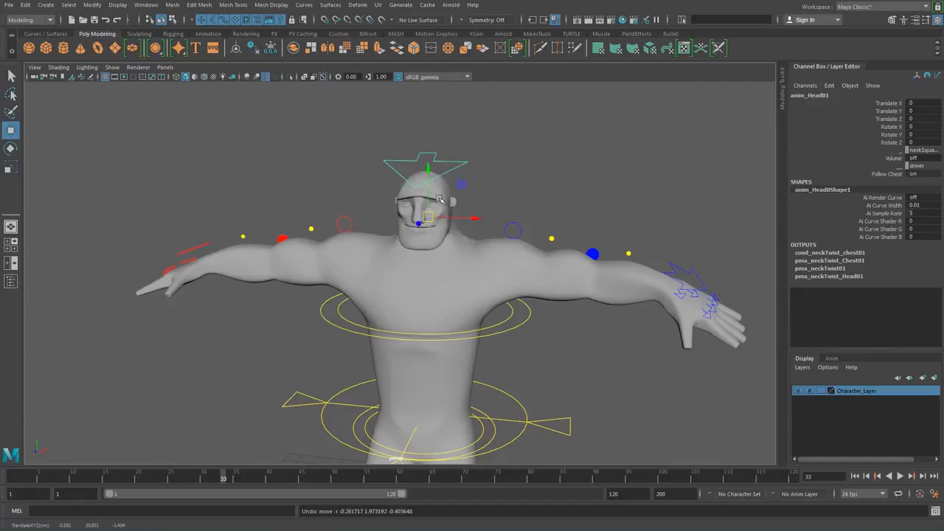
# Turn on the neck squash Volume attribute of the head control.
pyautogui.doubleClick(913, 158)
pyautogui.write('1')
pyautogui.press('Return')
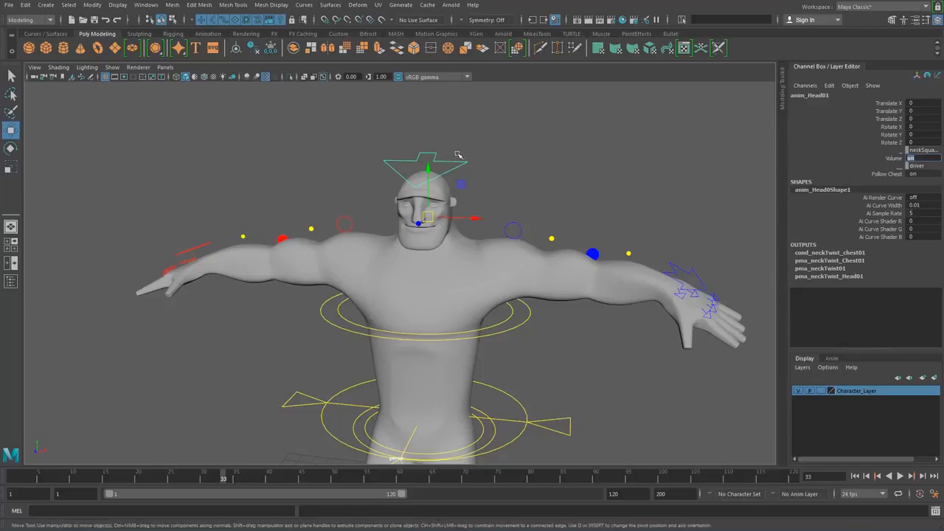
# Stretch the neck by moving the head control to about 6, 1.9, -1, and inspect the neck's shape from several angles.
pyautogui.moveTo(428, 217); pyautogui.dragTo(393, 83)
pyautogui.keyDown('alt'); pyautogui.moveTo(486, 151); pyautogui.dragTo(487, 163); pyautogui.keyUp('alt')
pyautogui.moveTo(486, 163)
pyautogui.keyDown('alt'); pyautogui.mouseDown(button='right')
pyautogui.moveTo(447, 173)
pyautogui.moveTo(473, 175)
pyautogui.mouseUp(button='right'); pyautogui.keyUp('alt')
pyautogui.keyDown('alt'); pyautogui.moveTo(406, 165); pyautogui.dragTo(406, 212, button='middle'); pyautogui.keyUp('alt')
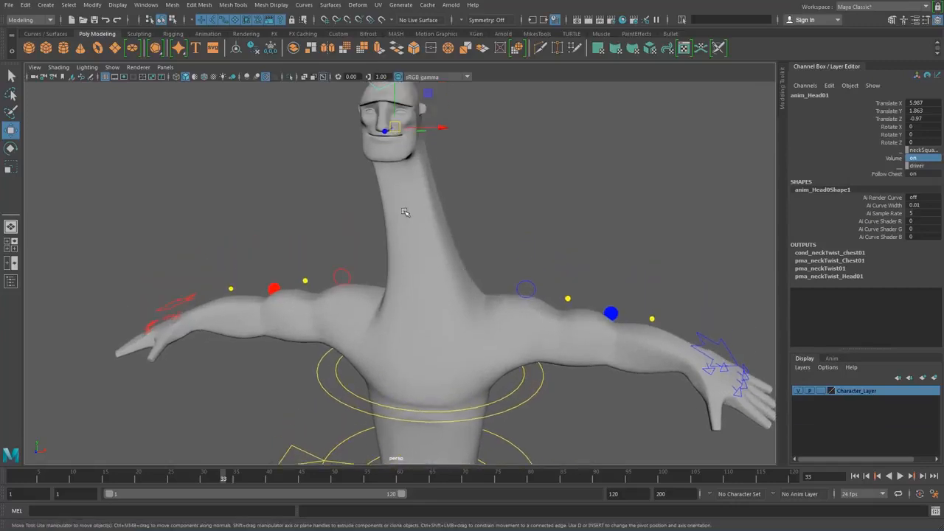
pyautogui.keyDown('alt'); pyautogui.moveTo(406, 211); pyautogui.dragTo(445, 225, button='right'); pyautogui.keyUp('alt')
pyautogui.moveTo(516, 284)
pyautogui.keyDown('alt'); pyautogui.mouseDown()
pyautogui.moveTo(483, 278)
pyautogui.moveTo(530, 283)
pyautogui.mouseUp(); pyautogui.keyUp('alt')
pyautogui.keyDown('alt'); pyautogui.moveTo(531, 284); pyautogui.dragTo(525, 278, button='right'); pyautogui.keyUp('alt')
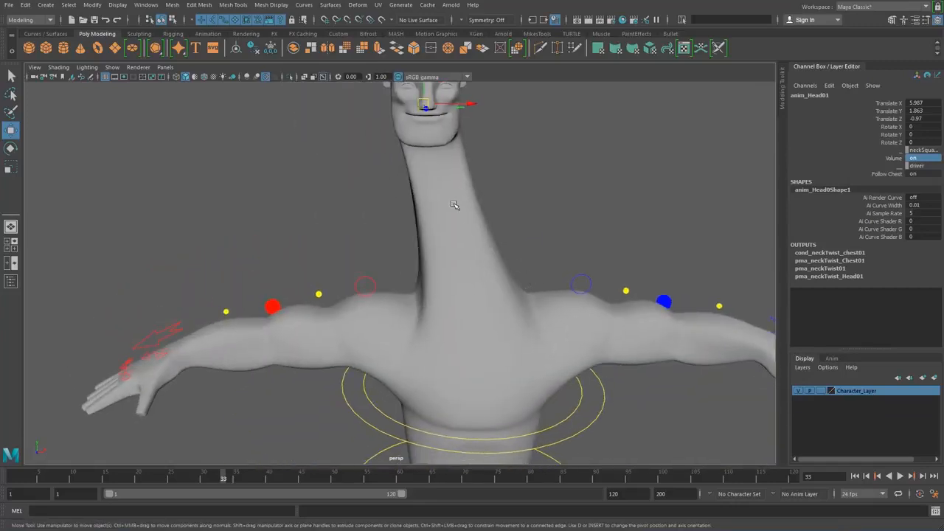
pyautogui.keyDown('alt'); pyautogui.moveTo(544, 232); pyautogui.dragTo(392, 232); pyautogui.keyUp('alt')
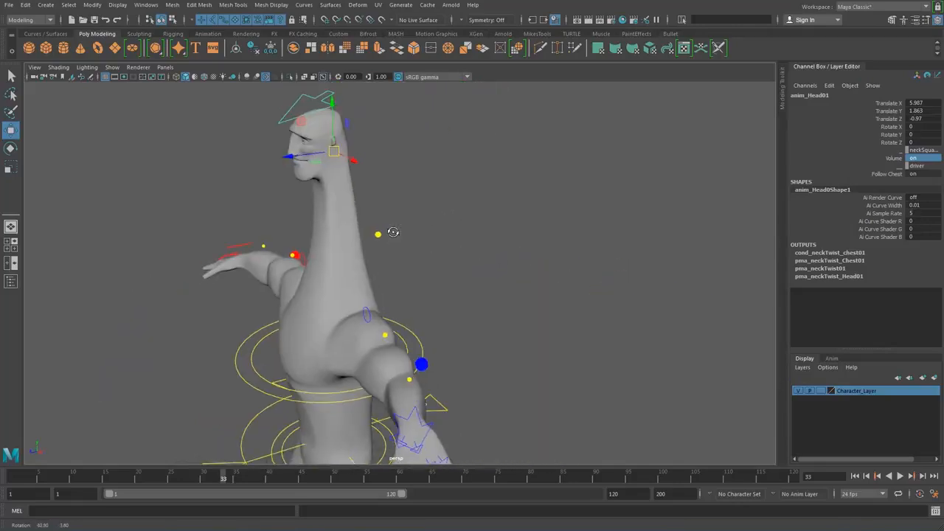
pyautogui.keyDown('alt'); pyautogui.moveTo(434, 294); pyautogui.dragTo(388, 288, button='right'); pyautogui.keyUp('alt')
pyautogui.keyDown('alt'); pyautogui.moveTo(396, 280); pyautogui.dragTo(442, 228, button='middle'); pyautogui.keyUp('alt')
pyautogui.keyDown('alt'); pyautogui.moveTo(466, 225); pyautogui.dragTo(454, 222, button='right'); pyautogui.keyUp('alt')
pyautogui.keyDown('alt'); pyautogui.moveTo(455, 221); pyautogui.dragTo(511, 196); pyautogui.keyUp('alt')
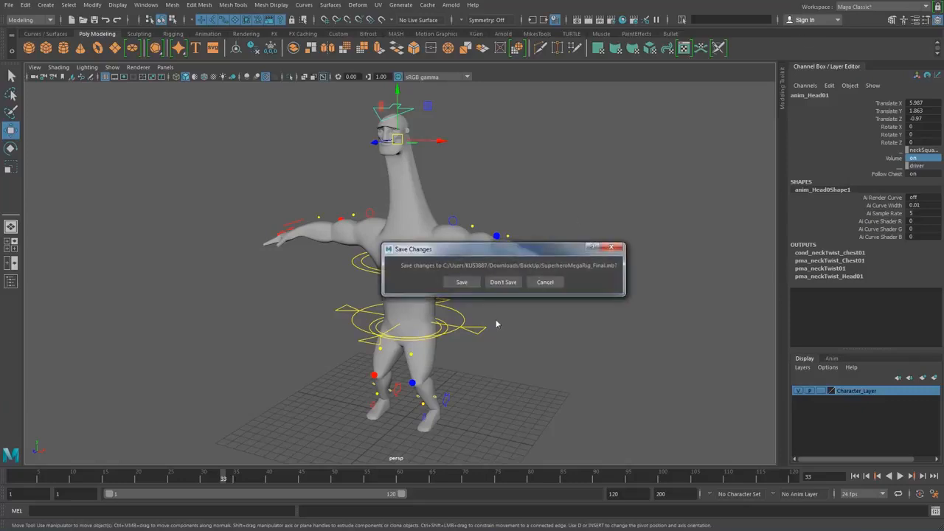
# Discard the changes to the superhero rig, switch to the dragon rig scene and examine the dragon from several angles.
pyautogui.click(502, 282)
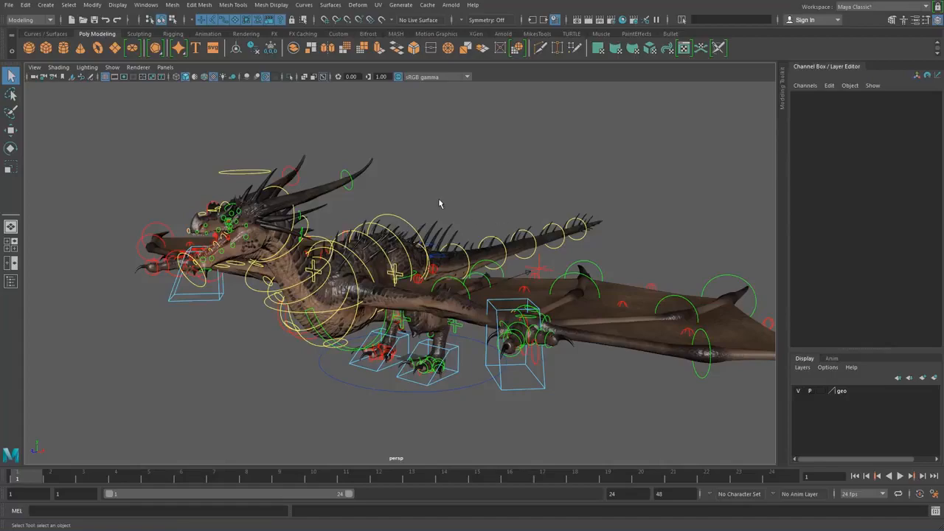
pyautogui.keyDown('alt'); pyautogui.moveTo(413, 204); pyautogui.dragTo(451, 180); pyautogui.keyUp('alt')
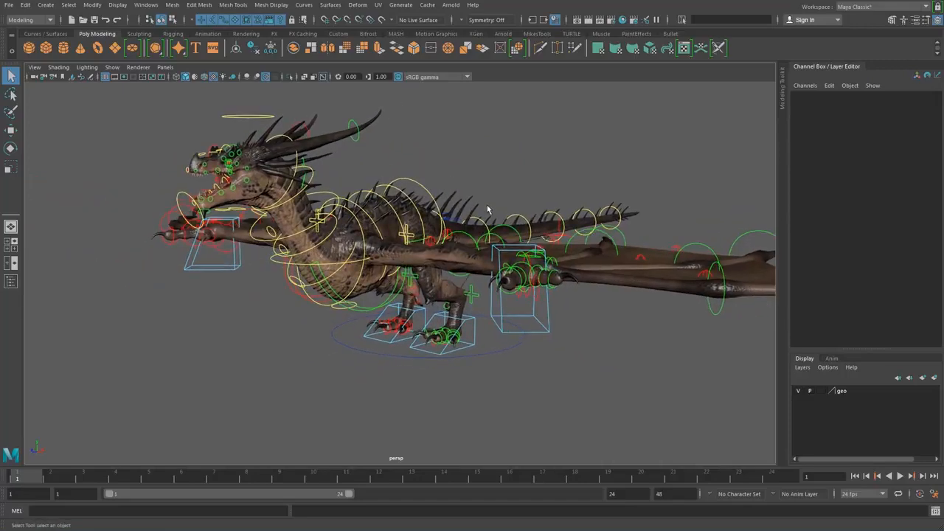
pyautogui.keyDown('alt'); pyautogui.moveTo(487, 210); pyautogui.dragTo(405, 229); pyautogui.keyUp('alt')
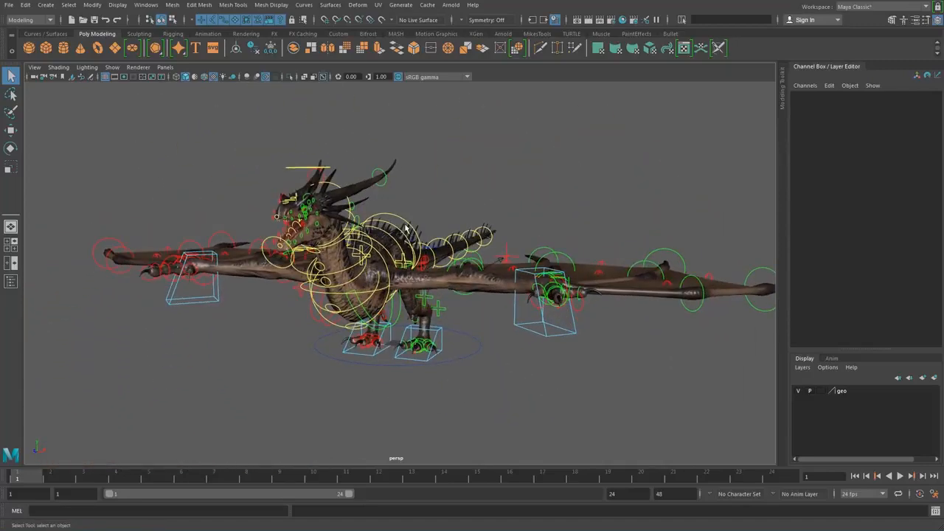
pyautogui.keyDown('alt'); pyautogui.moveTo(446, 236); pyautogui.dragTo(452, 225, button='right'); pyautogui.keyUp('alt')
pyautogui.keyDown('alt'); pyautogui.moveTo(435, 219); pyautogui.dragTo(469, 230, button='right'); pyautogui.keyUp('alt')
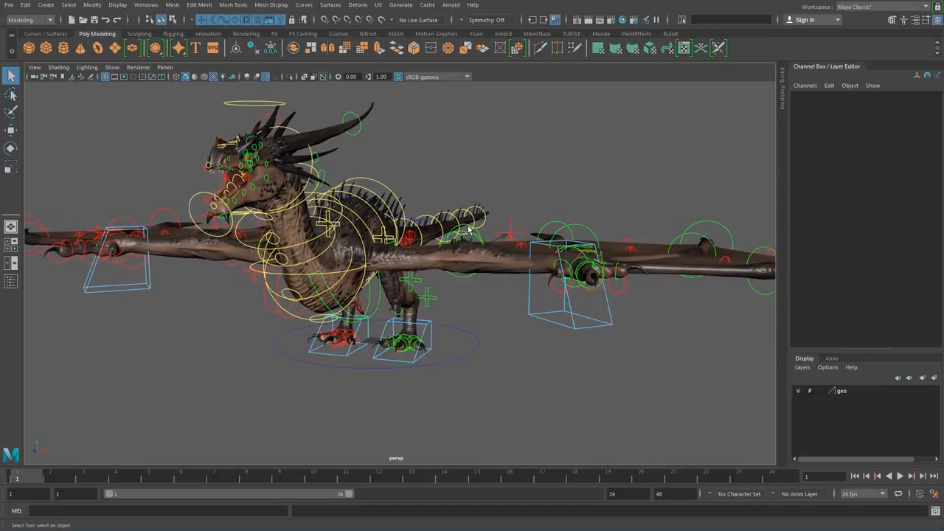
pyautogui.keyDown('alt'); pyautogui.moveTo(478, 232); pyautogui.dragTo(457, 208); pyautogui.keyUp('alt')
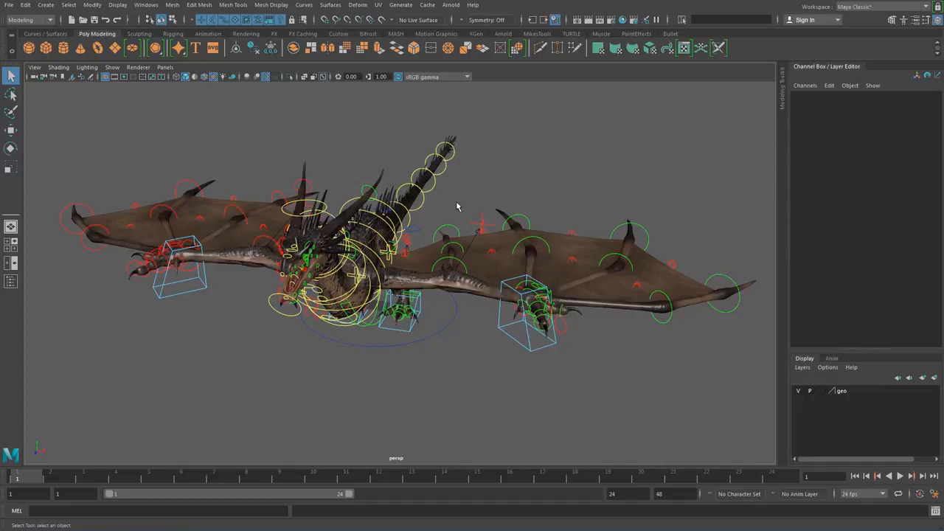
pyautogui.moveTo(339, 213)
pyautogui.keyDown('alt'); pyautogui.mouseDown()
pyautogui.moveTo(347, 244)
pyautogui.moveTo(339, 258)
pyautogui.moveTo(326, 214)
pyautogui.moveTo(353, 222)
pyautogui.moveTo(332, 220)
pyautogui.mouseUp(); pyautogui.keyUp('alt')
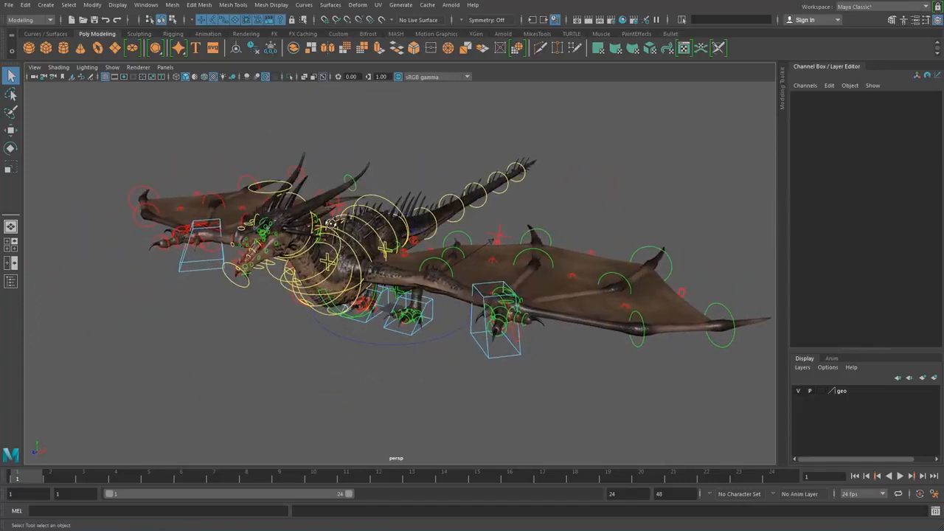
# Try moving the left wing's IK control inward and down twice to bend the wing, undoing each move.
pyautogui.keyDown('alt'); pyautogui.moveTo(487, 337); pyautogui.dragTo(476, 327); pyautogui.keyUp('alt')
pyautogui.keyDown('alt'); pyautogui.moveTo(475, 327); pyautogui.dragTo(514, 341, button='right'); pyautogui.keyUp('alt')
pyautogui.click(544, 341)
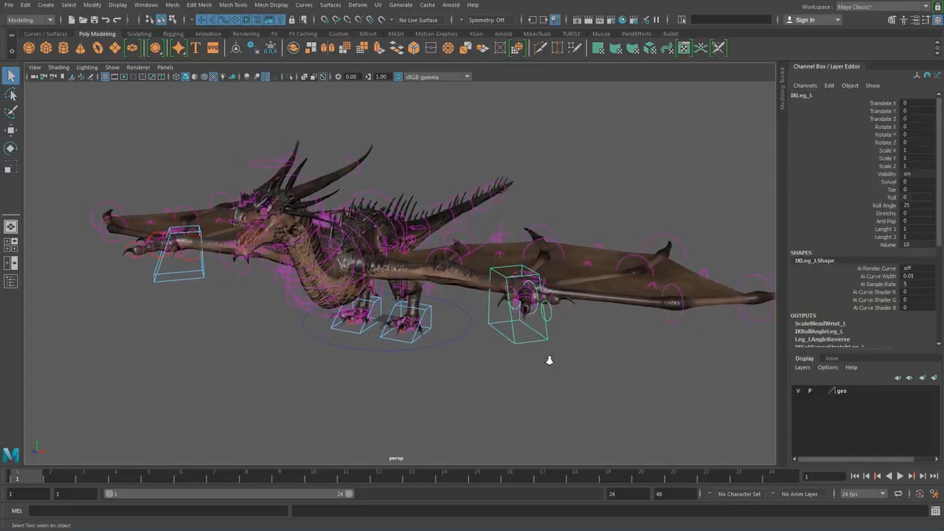
pyautogui.keyDown('alt'); pyautogui.moveTo(549, 360); pyautogui.dragTo(562, 363); pyautogui.keyUp('alt')
pyautogui.press('w')
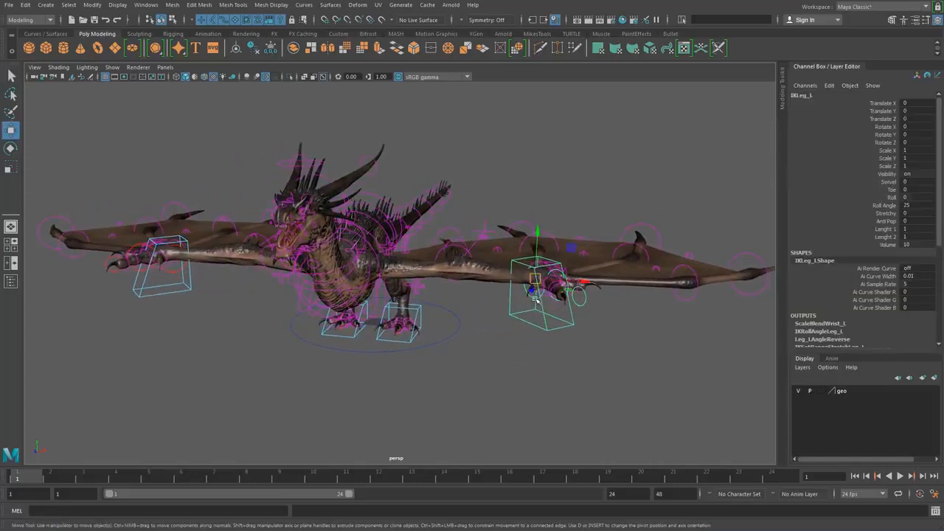
pyautogui.moveTo(536, 297); pyautogui.dragTo(490, 341)
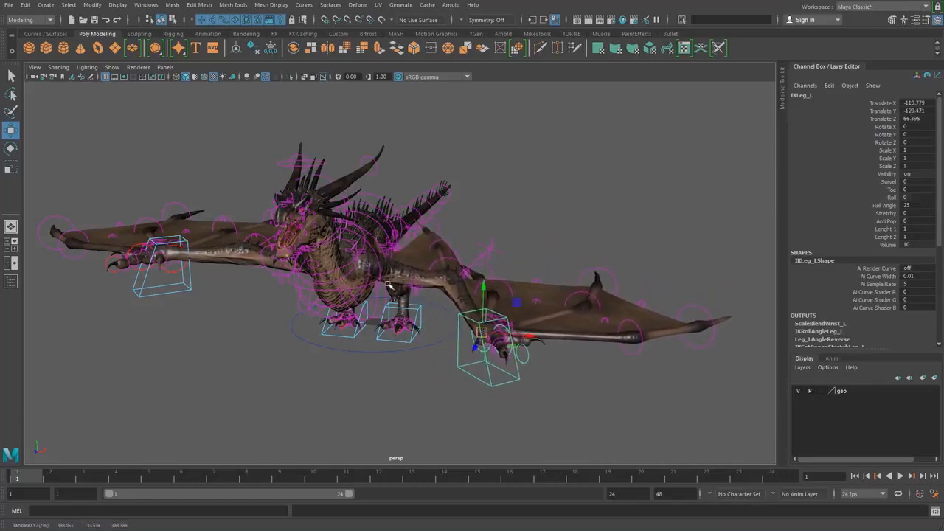
pyautogui.keyDown('alt'); pyautogui.moveTo(348, 254); pyautogui.dragTo(358, 259); pyautogui.keyUp('alt')
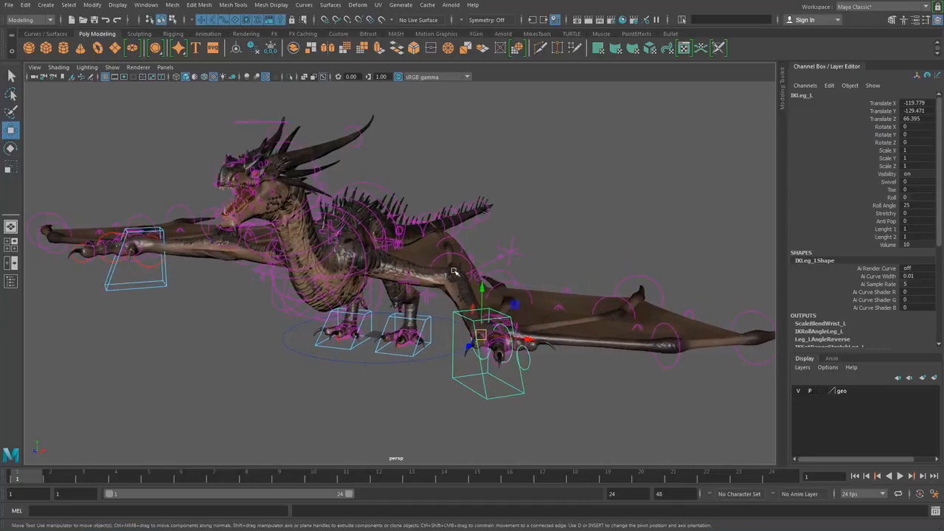
pyautogui.keyDown('alt'); pyautogui.moveTo(454, 271); pyautogui.dragTo(384, 259); pyautogui.keyUp('alt')
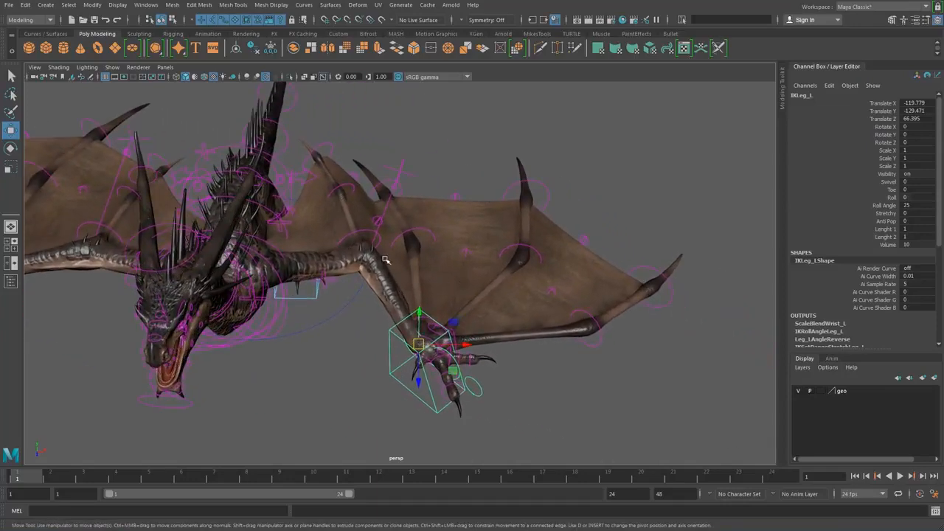
pyautogui.hotkey('ctrl', 'z')
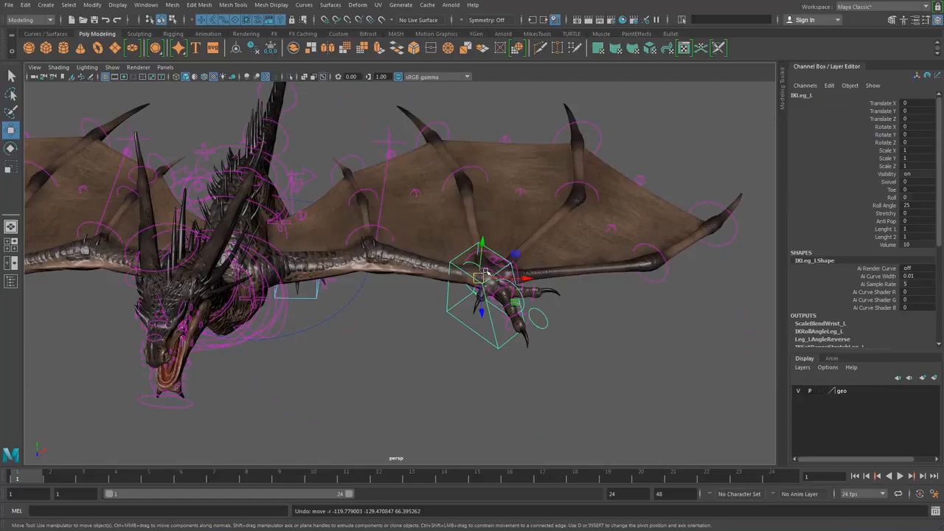
pyautogui.moveTo(478, 275); pyautogui.dragTo(405, 320)
pyautogui.hotkey('ctrl', 'z')
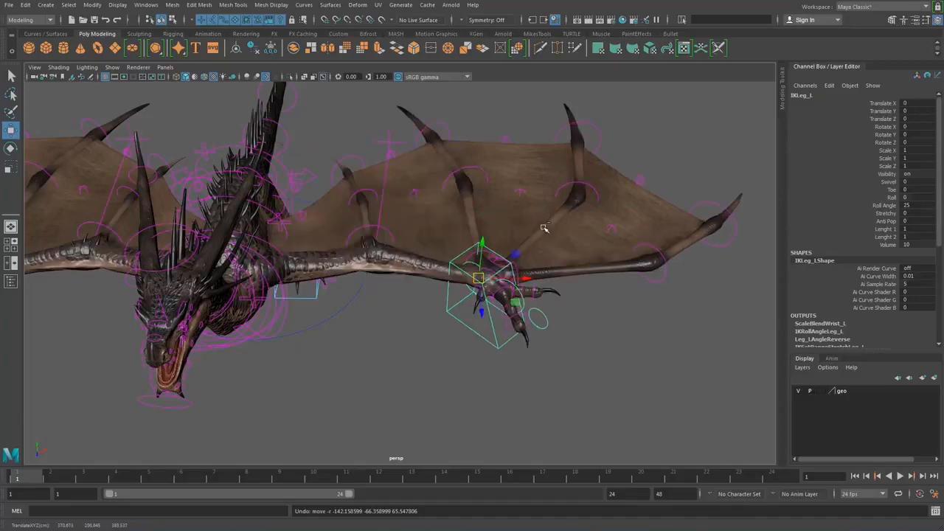
# Try moving the IK control of the left hind foot, and undo the changes.
pyautogui.keyDown('alt'); pyautogui.moveTo(543, 228); pyautogui.dragTo(447, 246); pyautogui.keyUp('alt')
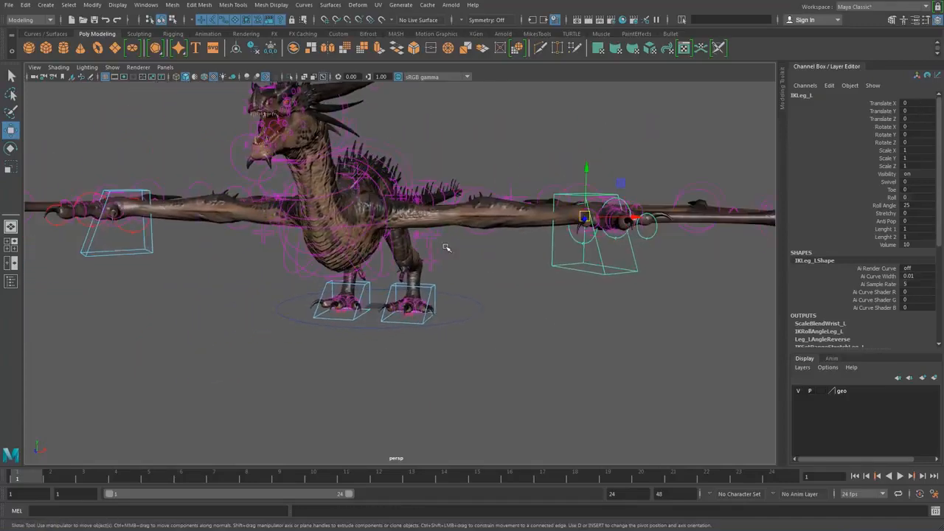
pyautogui.keyDown('alt'); pyautogui.moveTo(369, 270); pyautogui.dragTo(429, 292, button='right'); pyautogui.keyUp('alt')
pyautogui.keyDown('alt'); pyautogui.moveTo(429, 292); pyautogui.dragTo(332, 233); pyautogui.keyUp('alt')
pyautogui.keyDown('alt'); pyautogui.moveTo(332, 233); pyautogui.dragTo(419, 248, button='right'); pyautogui.keyUp('alt')
pyautogui.keyDown('alt'); pyautogui.moveTo(425, 249); pyautogui.dragTo(495, 286, button='middle'); pyautogui.keyUp('alt')
pyautogui.keyDown('alt'); pyautogui.moveTo(453, 265); pyautogui.dragTo(506, 261); pyautogui.keyUp('alt')
pyautogui.click(543, 264)
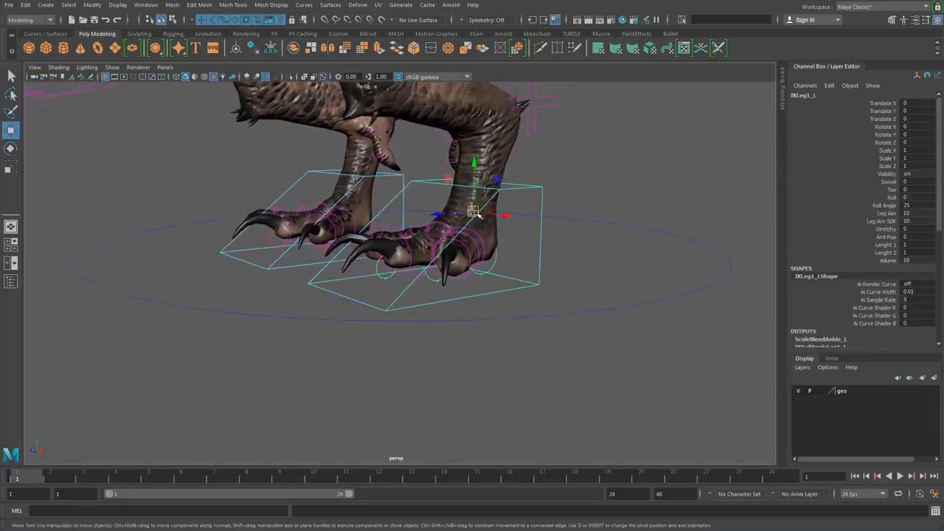
pyautogui.moveTo(476, 212); pyautogui.dragTo(461, 189)
pyautogui.keyDown('alt'); pyautogui.moveTo(462, 193); pyautogui.dragTo(428, 247, button='right'); pyautogui.keyUp('alt')
pyautogui.keyDown('alt'); pyautogui.moveTo(428, 247); pyautogui.dragTo(435, 295, button='middle'); pyautogui.keyUp('alt')
pyautogui.keyDown('alt'); pyautogui.moveTo(435, 295); pyautogui.dragTo(422, 247); pyautogui.keyUp('alt')
pyautogui.keyDown('alt'); pyautogui.moveTo(422, 249); pyautogui.dragTo(434, 270, button='middle'); pyautogui.keyUp('alt')
pyautogui.moveTo(466, 318); pyautogui.dragTo(432, 288)
pyautogui.hotkey('ctrl', 'z')
pyautogui.hotkey('ctrl', 'z')
pyautogui.hotkey('ctrl', 'z')
pyautogui.hotkey('ctrl', 'z')
pyautogui.hotkey('ctrl', 'z')
pyautogui.hotkey('ctrl', 'z')
# Try rotating a toe control of the left hind foot about -13 degrees in Z, and undo the rotation.
pyautogui.click(418, 281)
pyautogui.press('e')
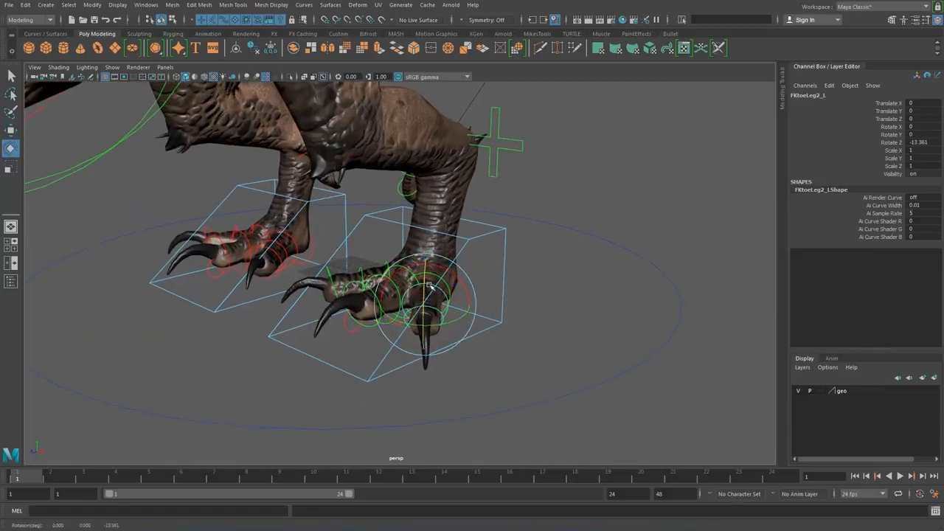
pyautogui.hotkey('ctrl', 'z')
# Try the Roll and Toe attributes of the left hind leg's IK control, undo the changes and open its Stretchy value.
pyautogui.click(486, 235)
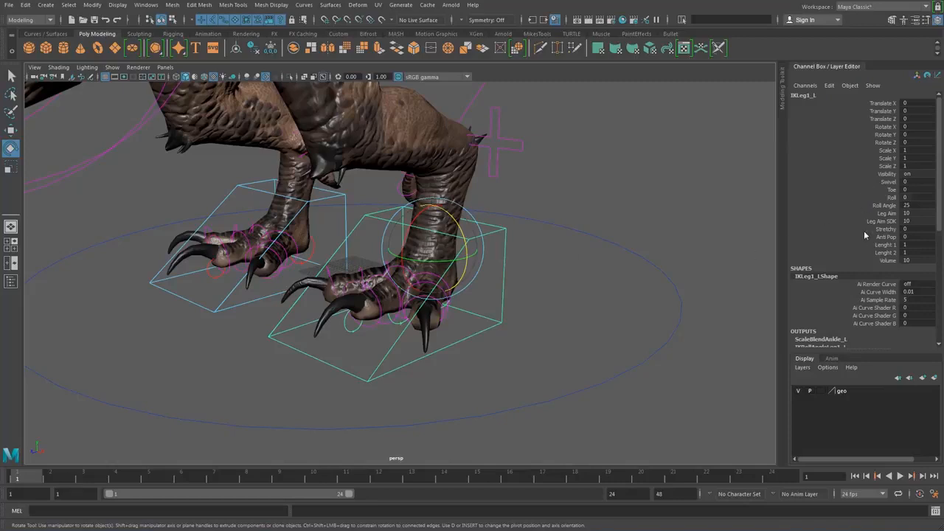
pyautogui.click(891, 199)
pyautogui.moveTo(604, 254); pyautogui.dragTo(460, 254, button='middle')
pyautogui.click(890, 189)
pyautogui.hotkey('ctrl', 'z')
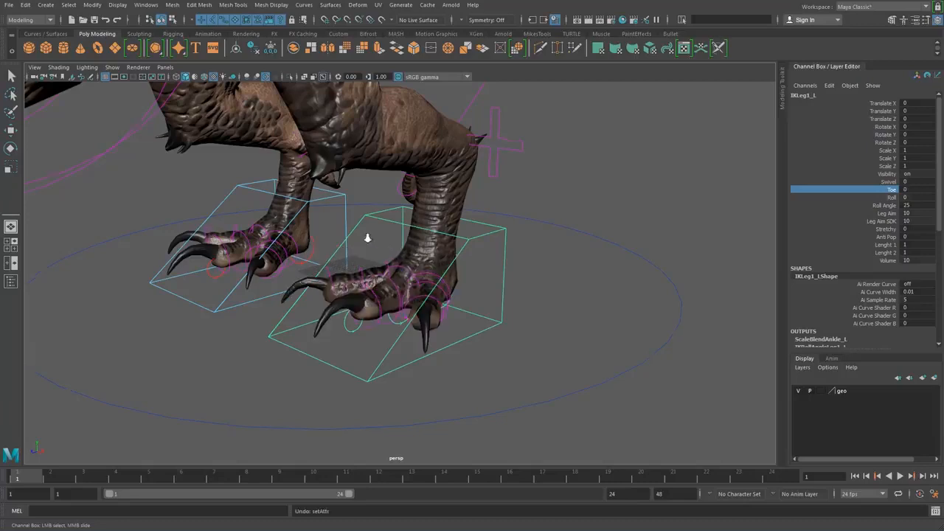
pyautogui.scroll(-1, 367, 238)
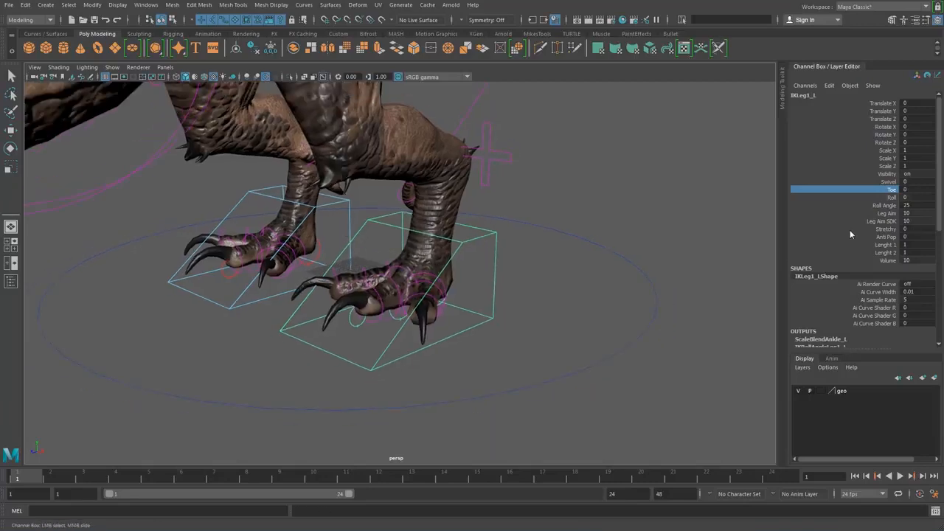
pyautogui.doubleClick(903, 228)
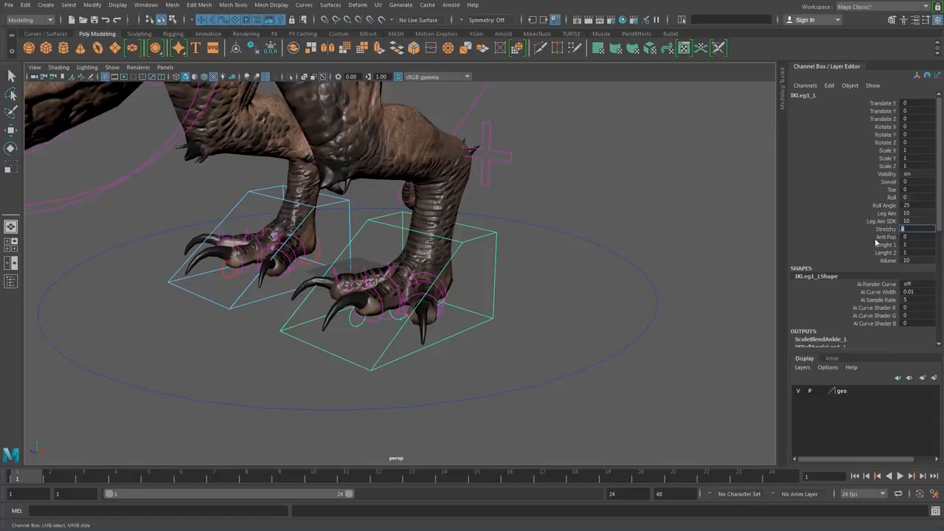
# Bend the dragon's neck by rotating the FKNeck3_M control about 34 degrees in Z.
pyautogui.keyDown('alt'); pyautogui.moveTo(403, 233); pyautogui.dragTo(305, 209, button='right'); pyautogui.keyUp('alt')
pyautogui.keyDown('alt'); pyautogui.moveTo(306, 209); pyautogui.dragTo(360, 308, button='middle'); pyautogui.keyUp('alt')
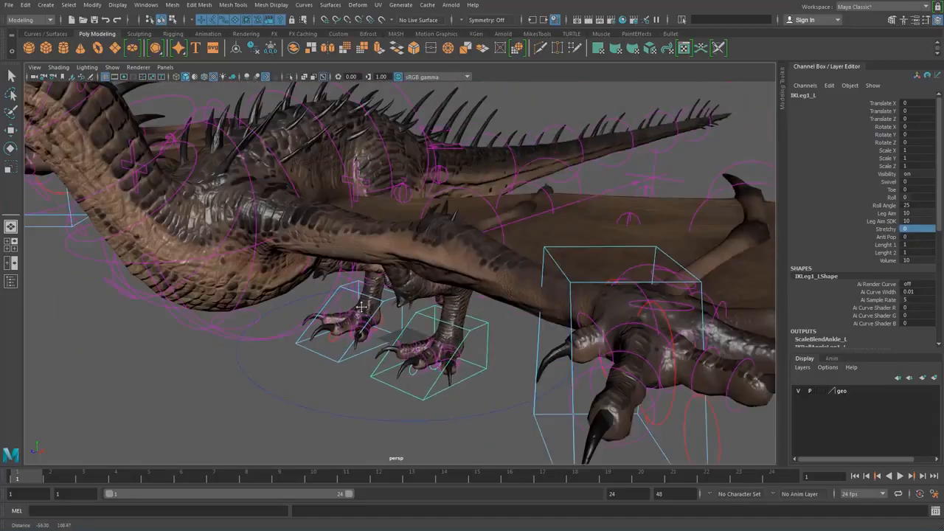
pyautogui.keyDown('alt'); pyautogui.moveTo(360, 307); pyautogui.dragTo(381, 256, button='right'); pyautogui.keyUp('alt')
pyautogui.keyDown('alt'); pyautogui.moveTo(382, 256); pyautogui.dragTo(454, 280); pyautogui.keyUp('alt')
pyautogui.keyDown('alt'); pyautogui.moveTo(454, 279); pyautogui.dragTo(461, 287, button='right'); pyautogui.keyUp('alt')
pyautogui.click(430, 264)
pyautogui.press('e')
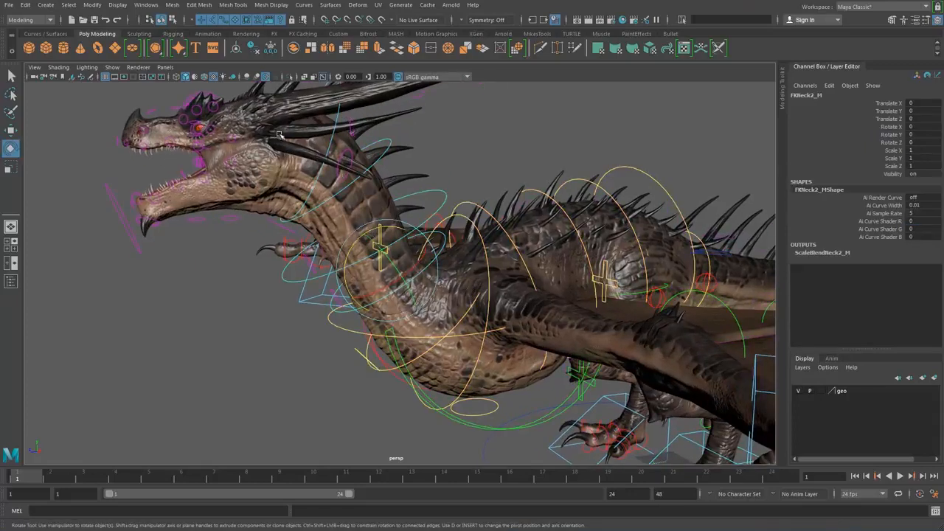
pyautogui.moveTo(363, 235); pyautogui.dragTo(335, 233)
pyautogui.press('Down')
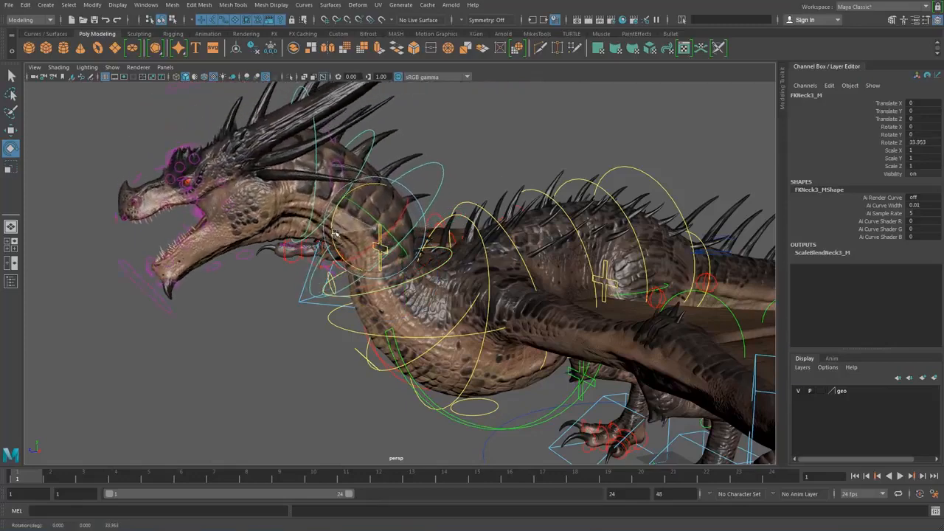
# Rotate the FKNeck4_M control to about 23.7, -28.8, -12 degrees to turn the upper neck, and view the pose from several angles.
pyautogui.press('Down')
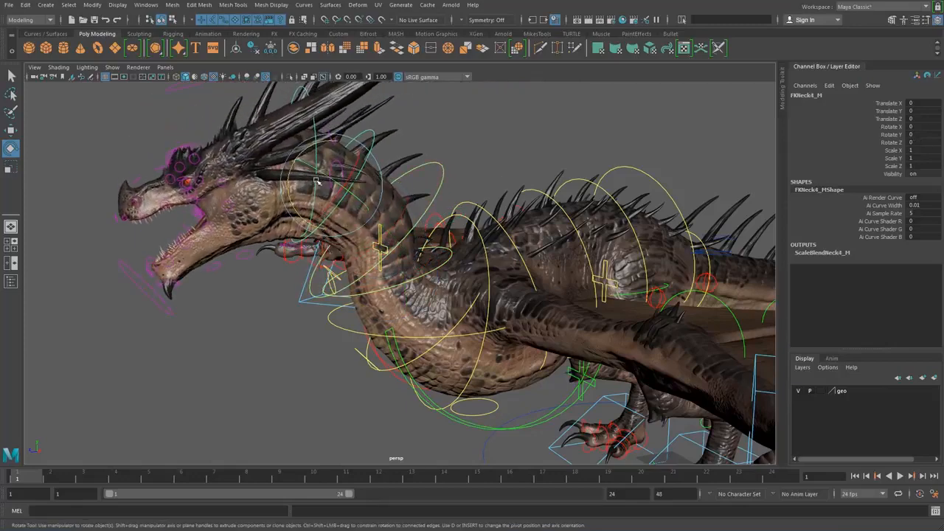
pyautogui.moveTo(316, 181); pyautogui.dragTo(485, 189)
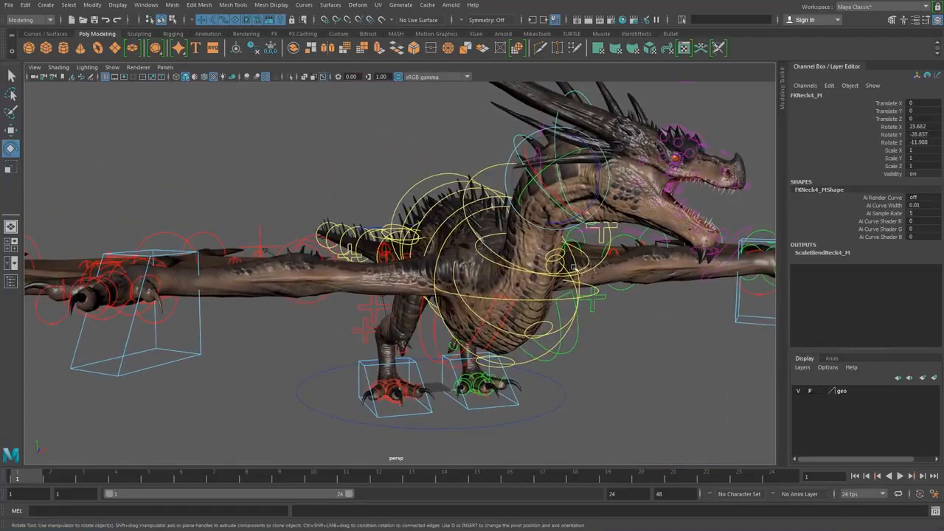
pyautogui.keyDown('alt'); pyautogui.moveTo(574, 267); pyautogui.dragTo(545, 264); pyautogui.keyUp('alt')
pyautogui.scroll(-5, 432, 245)
pyautogui.keyDown('alt'); pyautogui.moveTo(544, 264); pyautogui.dragTo(457, 203, button='middle'); pyautogui.keyUp('alt')
pyautogui.keyDown('alt'); pyautogui.moveTo(457, 202); pyautogui.dragTo(429, 221); pyautogui.keyUp('alt')
pyautogui.scroll(-3, 429, 221)
pyautogui.keyDown('alt'); pyautogui.moveTo(429, 287); pyautogui.dragTo(364, 272); pyautogui.keyUp('alt')
pyautogui.scroll(5, 458, 266)
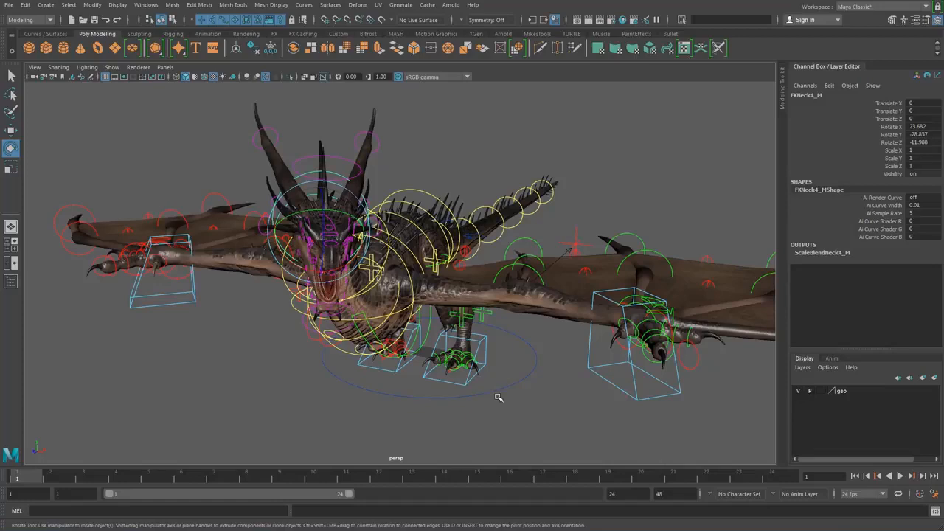
# Move the left wing's IK control to about -100, -105, 80.5 and rotate it.
pyautogui.click(496, 348)
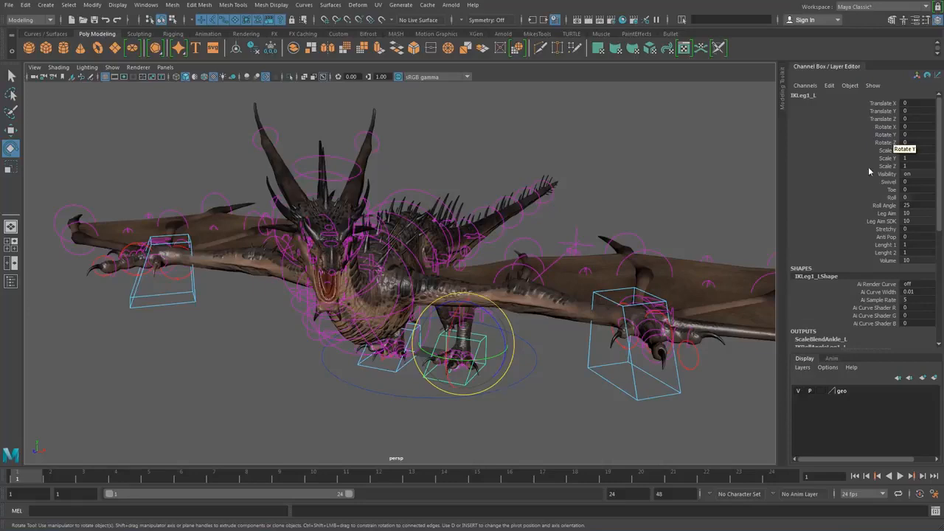
pyautogui.moveTo(651, 418); pyautogui.dragTo(642, 388)
pyautogui.keyDown('alt'); pyautogui.moveTo(643, 388); pyautogui.dragTo(578, 342, button='middle'); pyautogui.keyUp('alt')
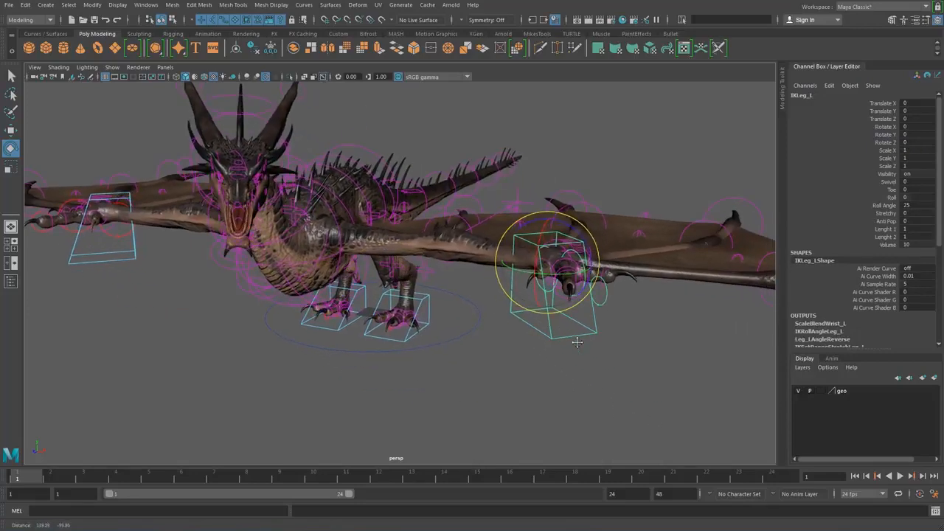
pyautogui.press('w')
pyautogui.moveTo(547, 263); pyautogui.dragTo(480, 337)
pyautogui.press('e')
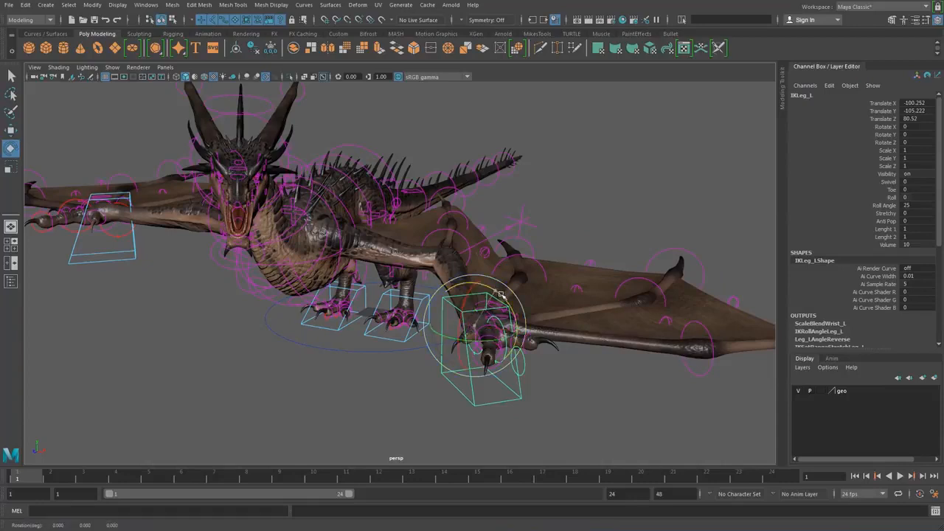
pyautogui.moveTo(501, 294); pyautogui.dragTo(537, 249)
# Rotate the left wing's FKwingFinger_2_L control about 18.7 degrees in Z, try moving and scaling it, and undo those trials.
pyautogui.click(539, 262)
pyautogui.press('w')
pyautogui.keyDown('alt'); pyautogui.moveTo(607, 299); pyautogui.dragTo(571, 299); pyautogui.keyUp('alt')
pyautogui.press('e')
pyautogui.press('r')
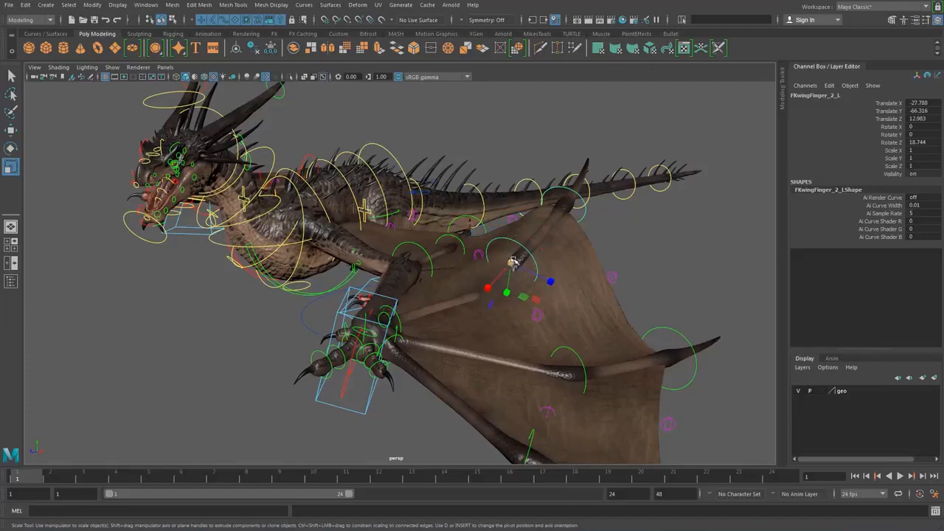
pyautogui.moveTo(512, 262); pyautogui.dragTo(436, 263)
pyautogui.hotkey('ctrl', 'z')
pyautogui.hotkey('ctrl', 'z')
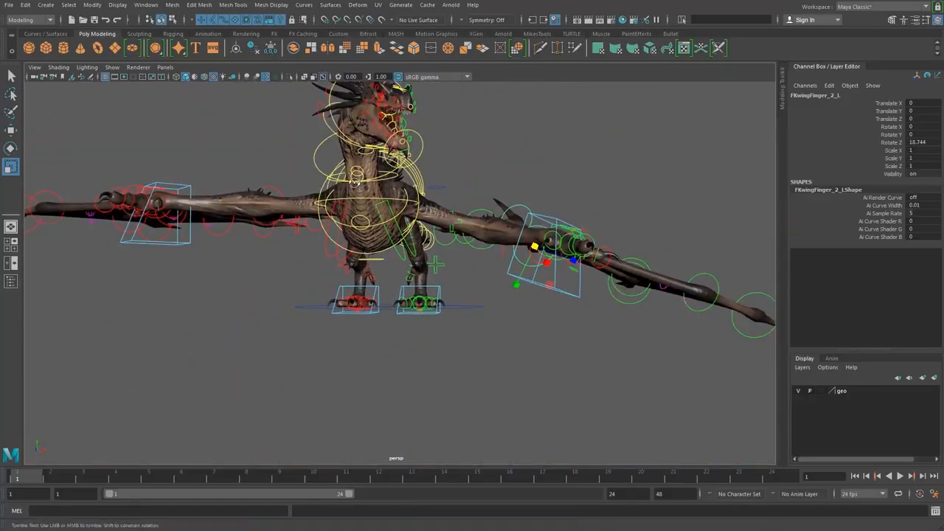
# Try stretching the dragon's neck by moving the FKNeck3_M control to about 324, 324, -54, and undo the move.
pyautogui.keyDown('alt'); pyautogui.moveTo(356, 182); pyautogui.dragTo(424, 248); pyautogui.keyUp('alt')
pyautogui.click(377, 208)
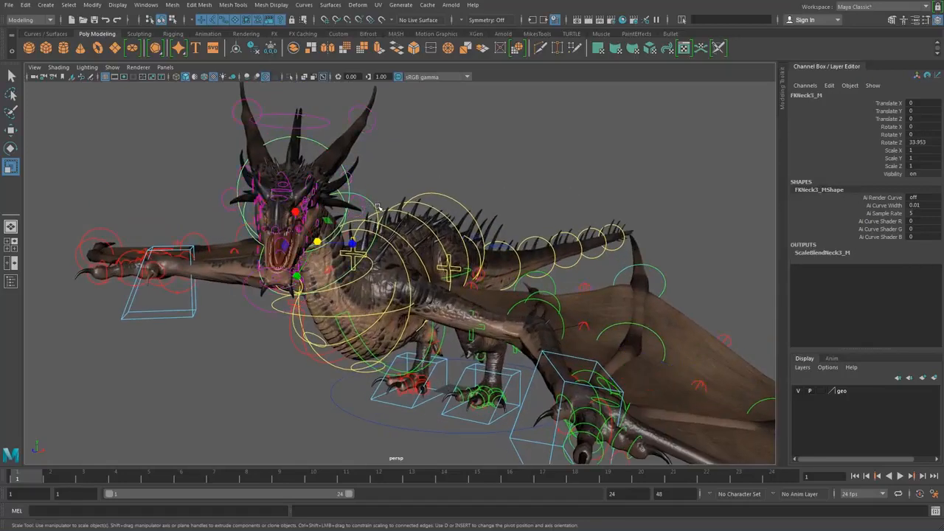
pyautogui.press('e')
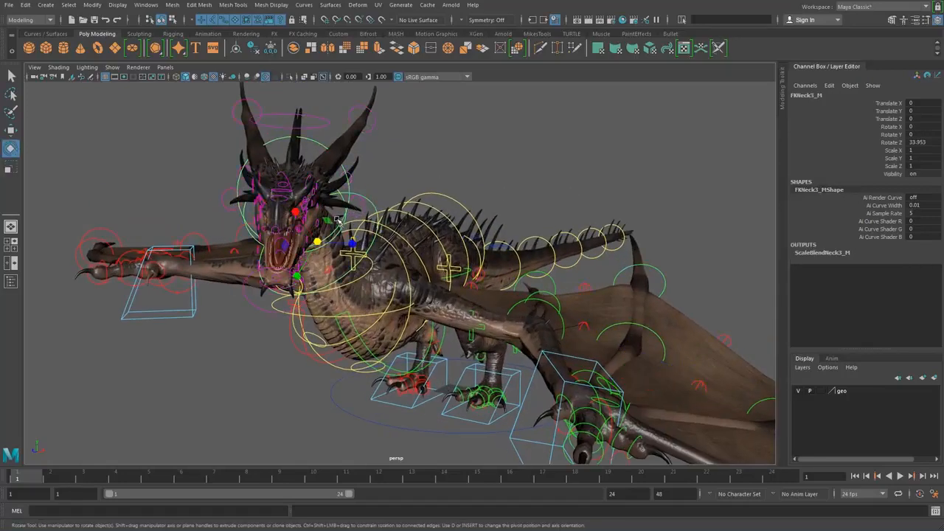
pyautogui.press('r')
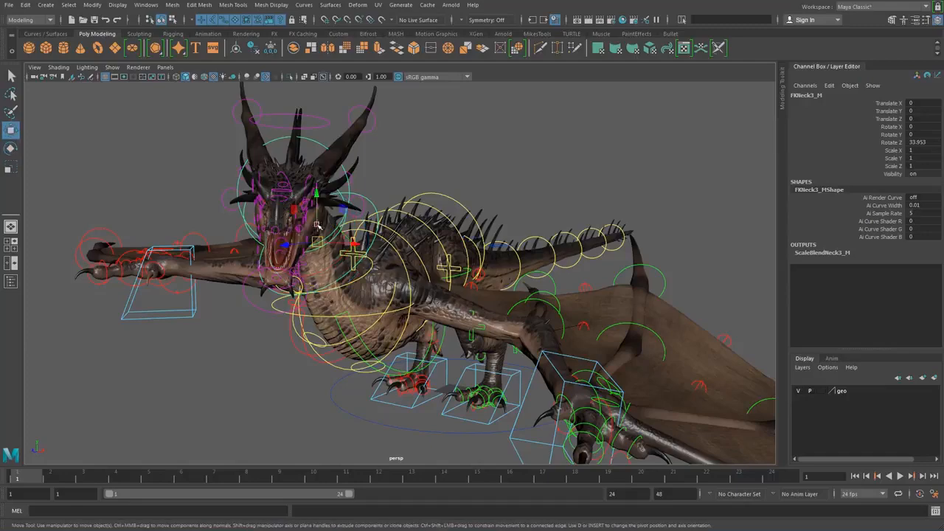
pyautogui.keyDown('alt'); pyautogui.moveTo(323, 228); pyautogui.dragTo(270, 135); pyautogui.keyUp('alt')
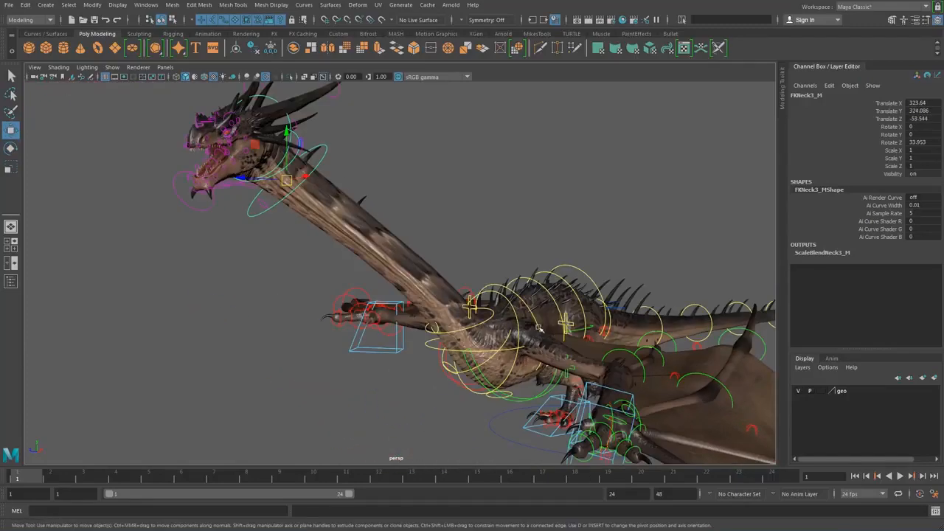
pyautogui.hotkey('ctrl', 'z')
# Select the dragon's FKRoot_M control, view the whole pose, and switch to the simple leg rig scene.
pyautogui.keyDown('alt'); pyautogui.moveTo(498, 294); pyautogui.dragTo(438, 183); pyautogui.keyUp('alt')
pyautogui.click(436, 192)
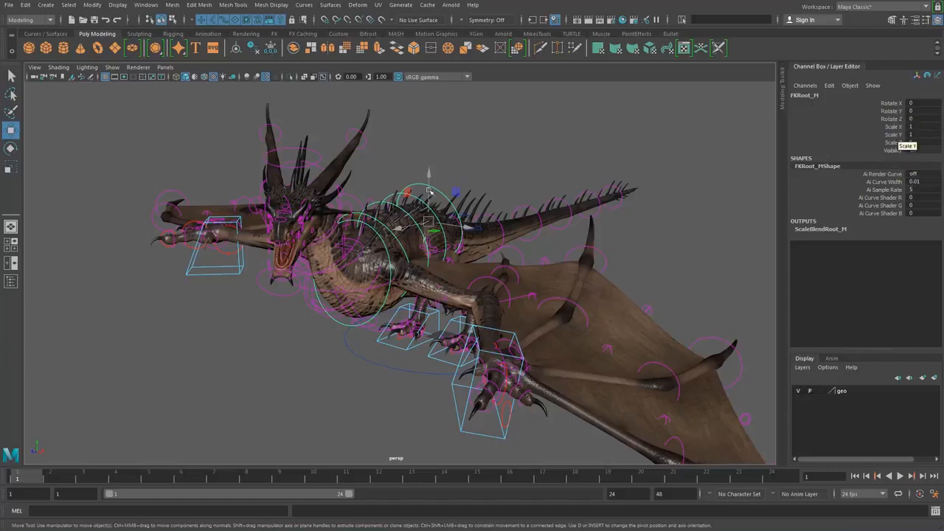
pyautogui.keyDown('alt'); pyautogui.moveTo(427, 195); pyautogui.dragTo(443, 182, button='right'); pyautogui.keyUp('alt')
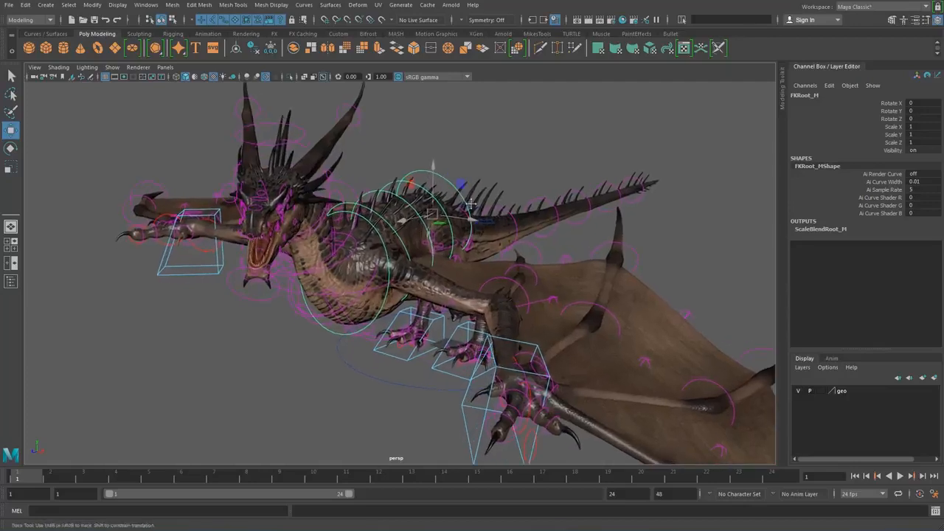
pyautogui.keyDown('alt'); pyautogui.moveTo(442, 181); pyautogui.dragTo(445, 204, button='middle'); pyautogui.keyUp('alt')
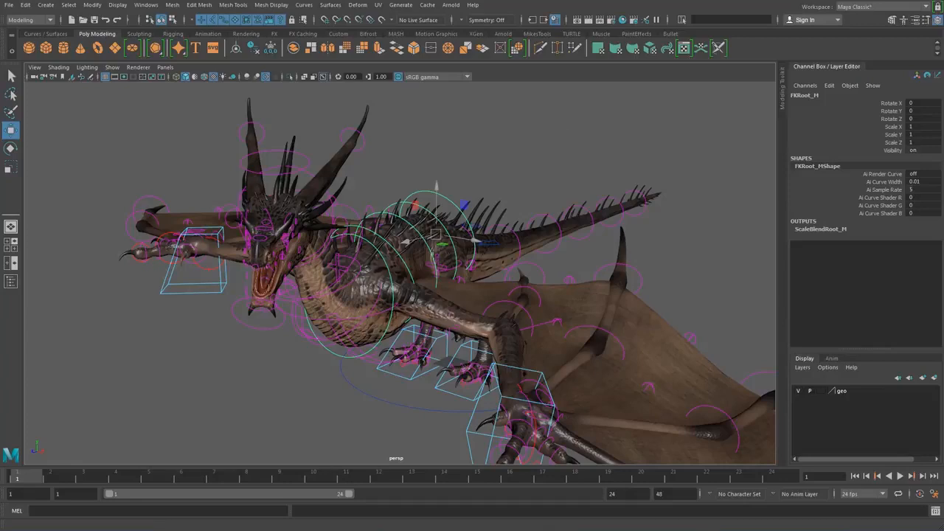
pyautogui.click(931, 1)
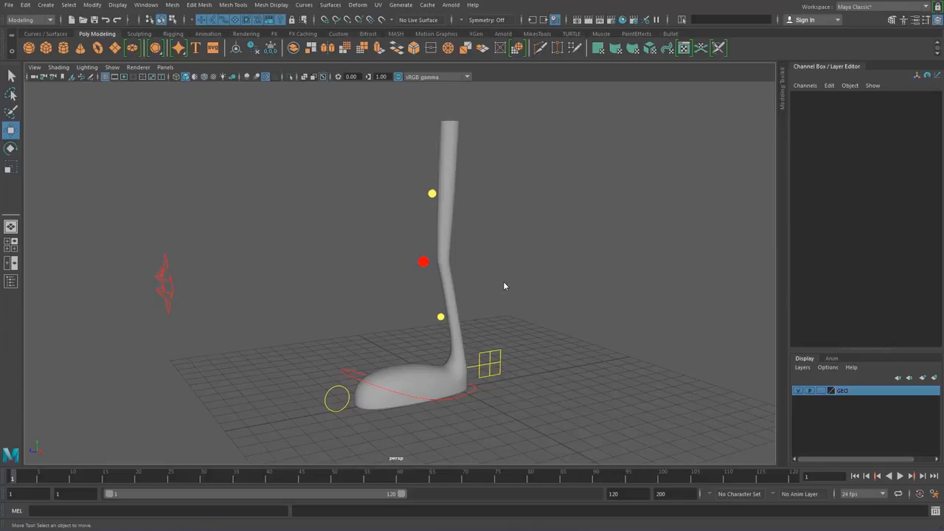
# Move the IK_LegControl01 foot control to about -4.6, 1, -1.7 and rotate it -61.62 degrees in Z.
pyautogui.moveTo(548, 297)
pyautogui.keyDown('alt'); pyautogui.mouseDown()
pyautogui.moveTo(377, 307)
pyautogui.moveTo(544, 304)
pyautogui.mouseUp(); pyautogui.keyUp('alt')
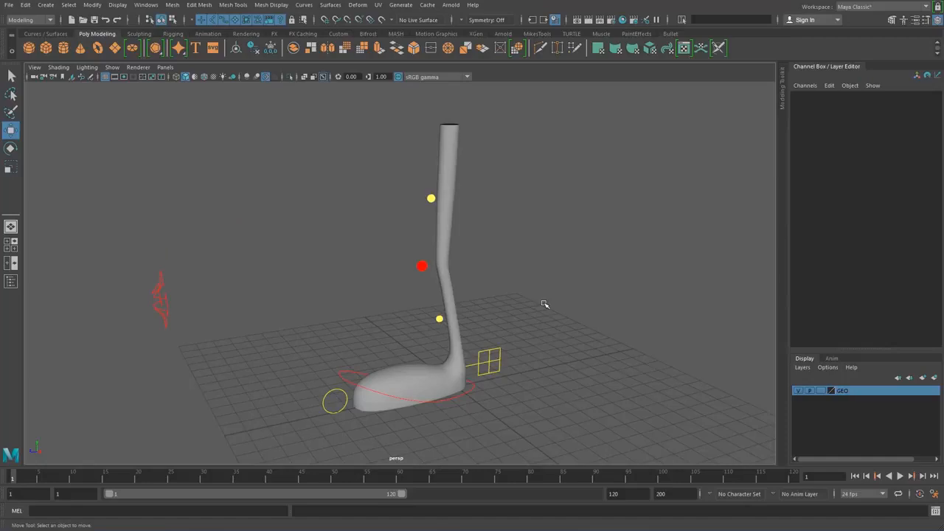
pyautogui.click(350, 377)
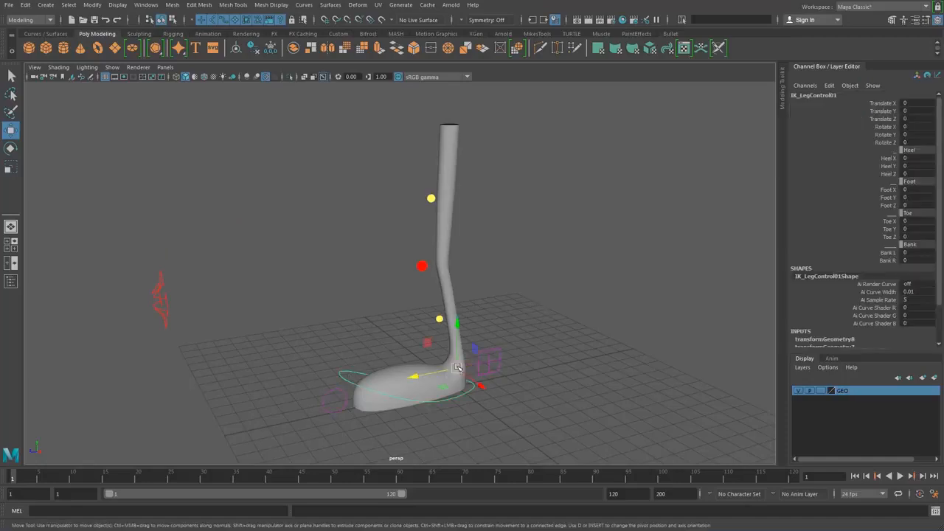
pyautogui.moveTo(457, 367); pyautogui.dragTo(516, 360)
pyautogui.press('e')
pyautogui.keyDown('alt'); pyautogui.moveTo(638, 349); pyautogui.dragTo(659, 324); pyautogui.keyUp('alt')
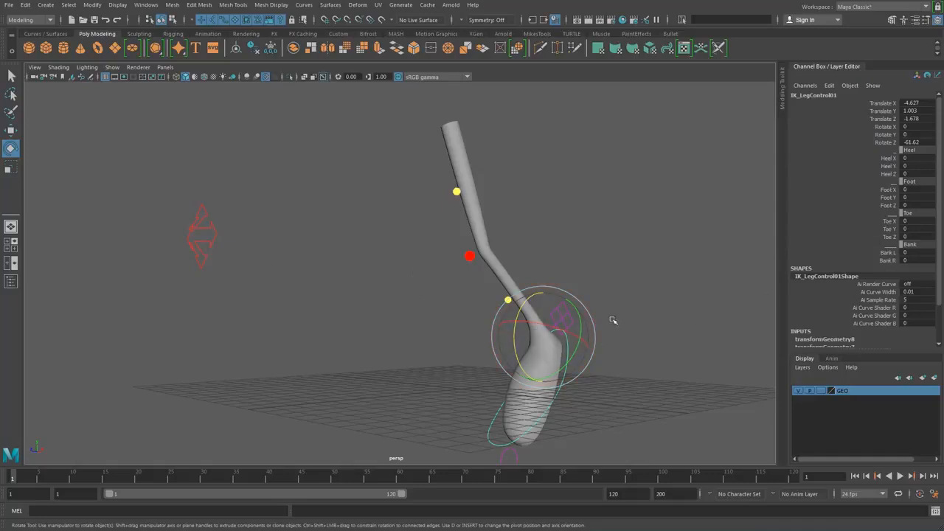
# Set the IK FK attribute of the leg's switch control to 1 to use the FK controls.
pyautogui.click(566, 315)
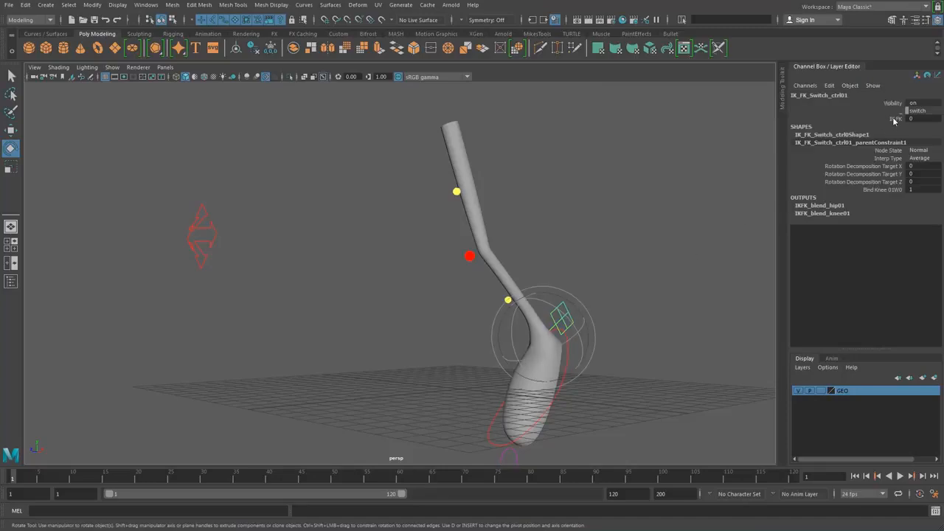
pyautogui.click(894, 118)
pyautogui.moveTo(649, 212); pyautogui.dragTo(657, 213, button='middle')
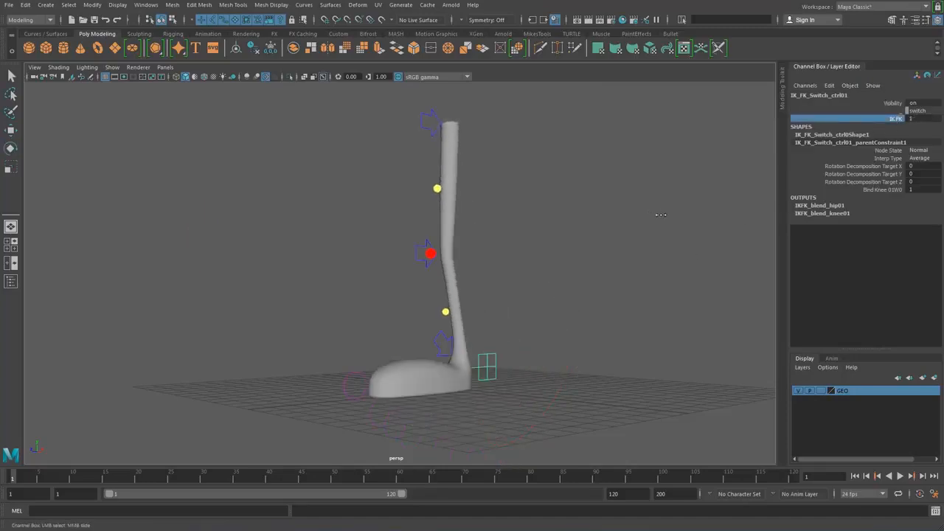
pyautogui.keyDown('alt'); pyautogui.moveTo(618, 237); pyautogui.dragTo(565, 251); pyautogui.keyUp('alt')
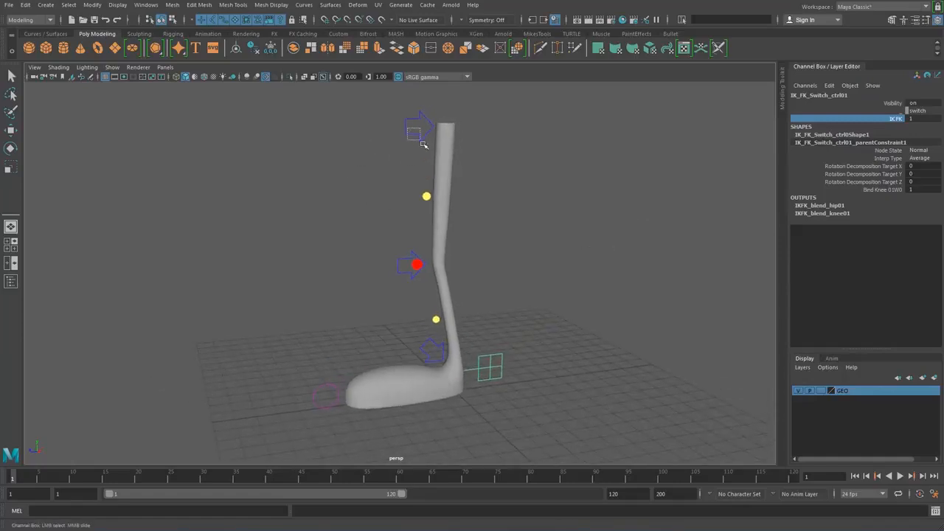
# Rotate the FK hip control to swing the whole leg backwards, and set the switch's IK FK attribute to 0.
pyautogui.moveTo(424, 145); pyautogui.dragTo(423, 144)
pyautogui.moveTo(412, 109); pyautogui.dragTo(455, 179)
pyautogui.moveTo(637, 153); pyautogui.dragTo(666, 179)
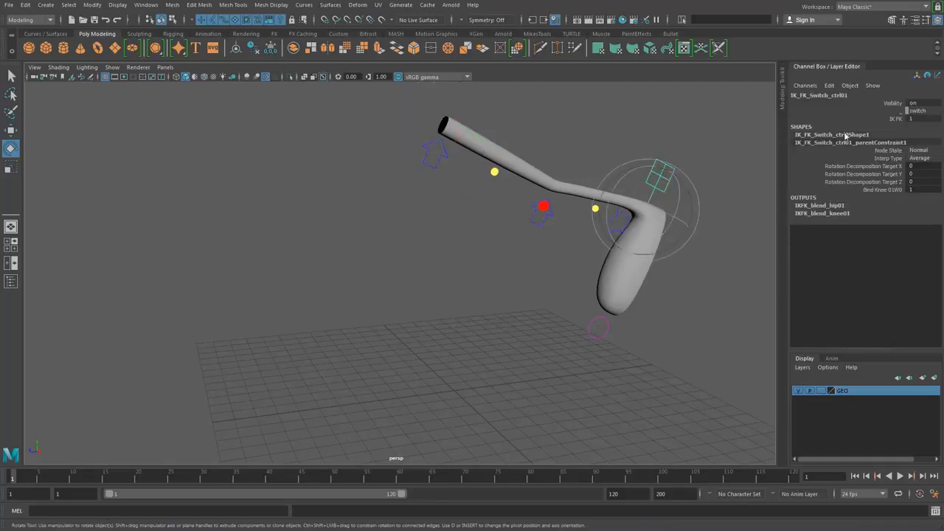
pyautogui.click(894, 119)
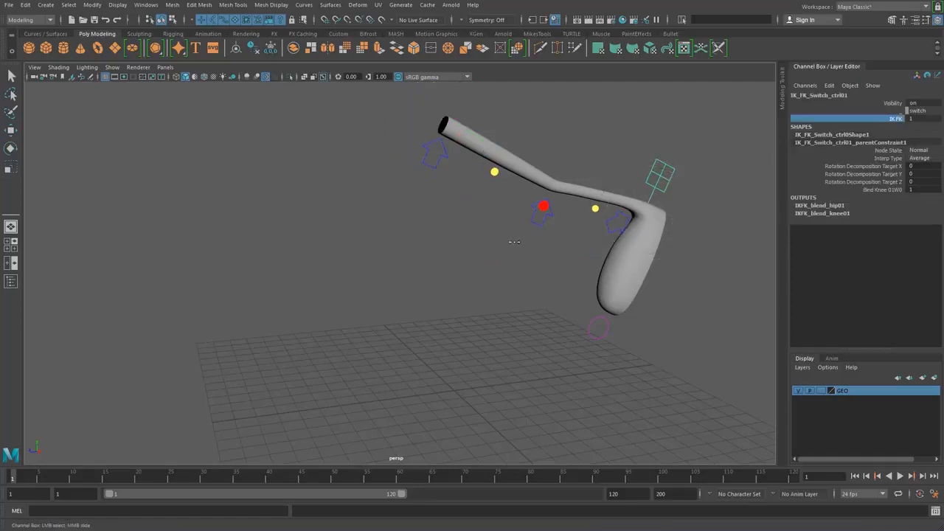
pyautogui.moveTo(514, 242); pyautogui.dragTo(501, 239, button='middle')
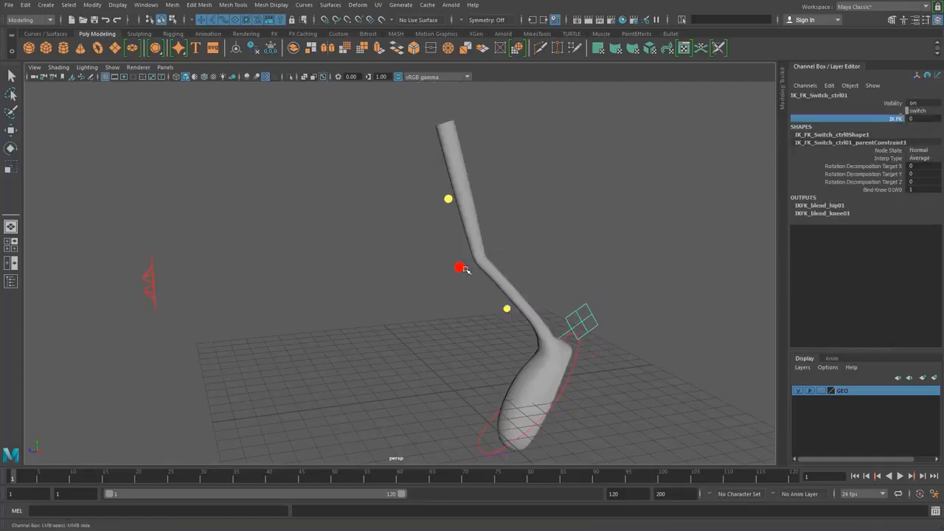
# Move the IK_LegControl01 foot control to about 0.2, 1.2, 2.4.
pyautogui.keyDown('alt'); pyautogui.moveTo(463, 269); pyautogui.dragTo(504, 290); pyautogui.keyUp('alt')
pyautogui.click(576, 375)
pyautogui.keyDown('alt'); pyautogui.moveTo(582, 374); pyautogui.dragTo(592, 305, button='middle'); pyautogui.keyUp('alt')
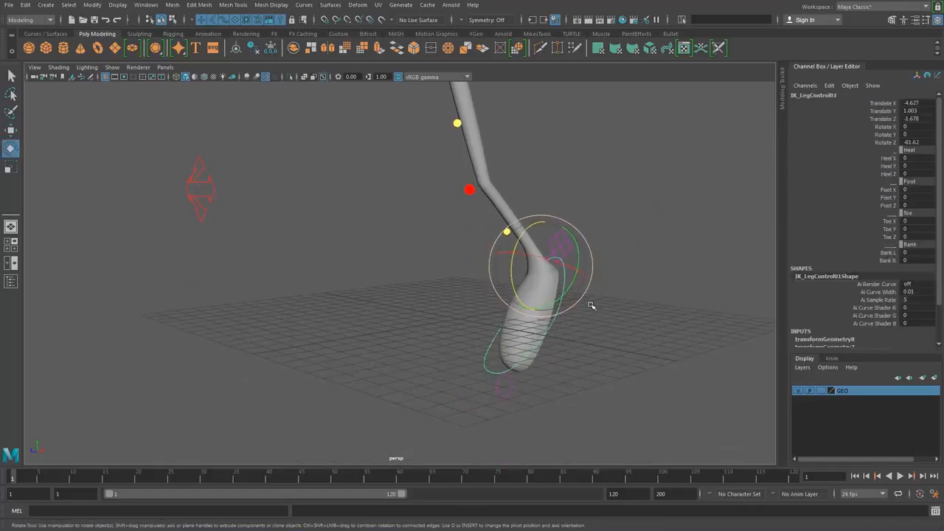
pyautogui.press('w')
pyautogui.moveTo(541, 267); pyautogui.dragTo(421, 272)
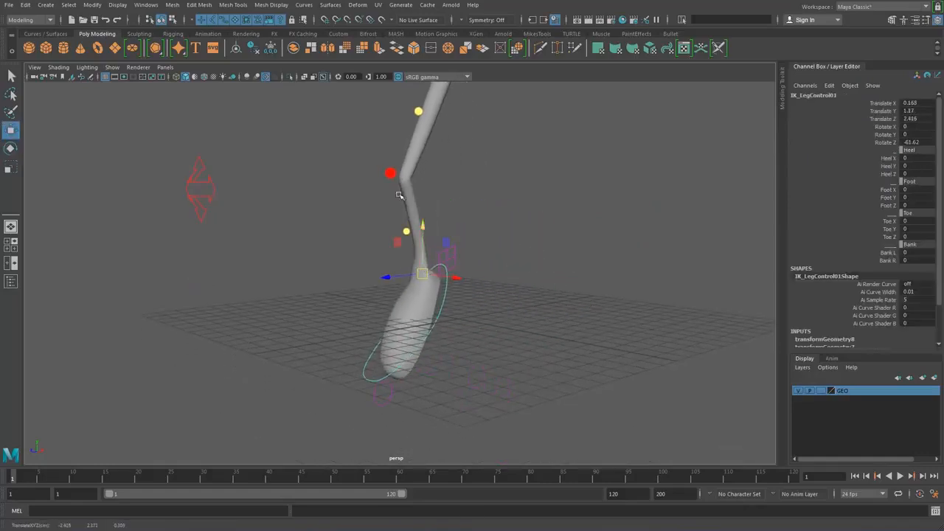
# Pull the red knee control far out in front of the leg to stretch the thigh and shin.
pyautogui.click(389, 173)
pyautogui.keyDown('alt'); pyautogui.moveTo(460, 203); pyautogui.dragTo(491, 254, button='middle'); pyautogui.keyUp('alt')
pyautogui.moveTo(432, 230); pyautogui.dragTo(258, 249)
# Curve the leg by moving the thigh's mid-bend control to about -3.3, 7.9, 4.7 and the shin's to about 1.7, -7, -0.9.
pyautogui.click(371, 182)
pyautogui.click(338, 161)
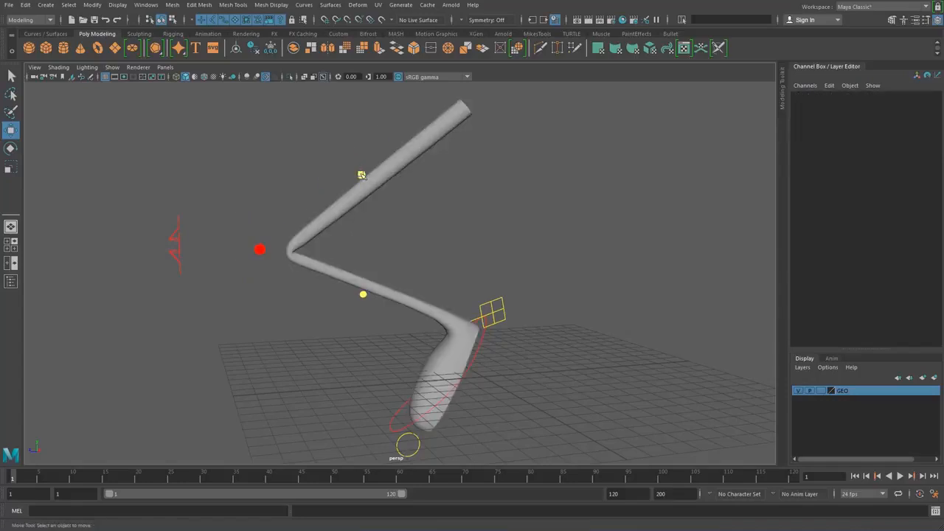
pyautogui.click(362, 175)
pyautogui.moveTo(375, 180); pyautogui.dragTo(264, 87)
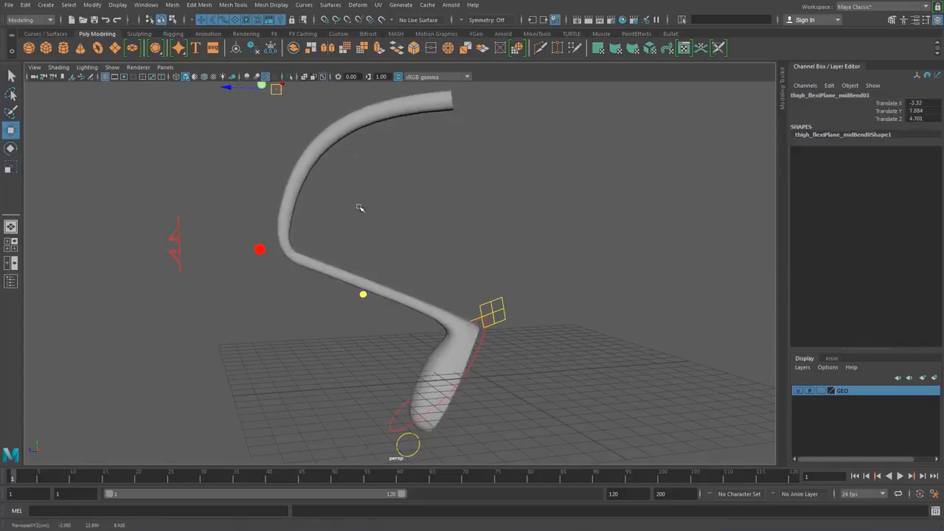
pyautogui.click(361, 293)
pyautogui.moveTo(364, 294); pyautogui.dragTo(303, 342)
pyautogui.keyDown('alt'); pyautogui.moveTo(371, 323); pyautogui.dragTo(425, 303); pyautogui.keyUp('alt')
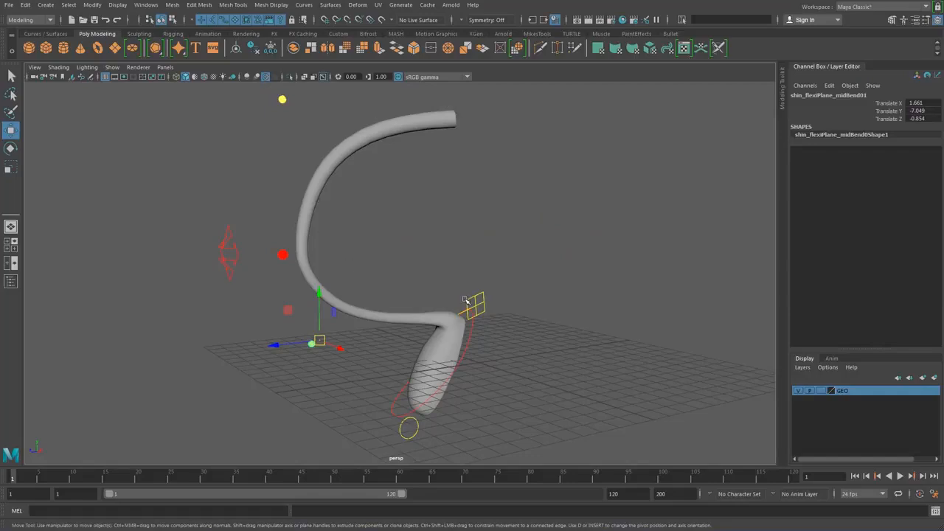
# Start a new empty scene and create a polygon cube at the origin.
pyautogui.click(9, 4)
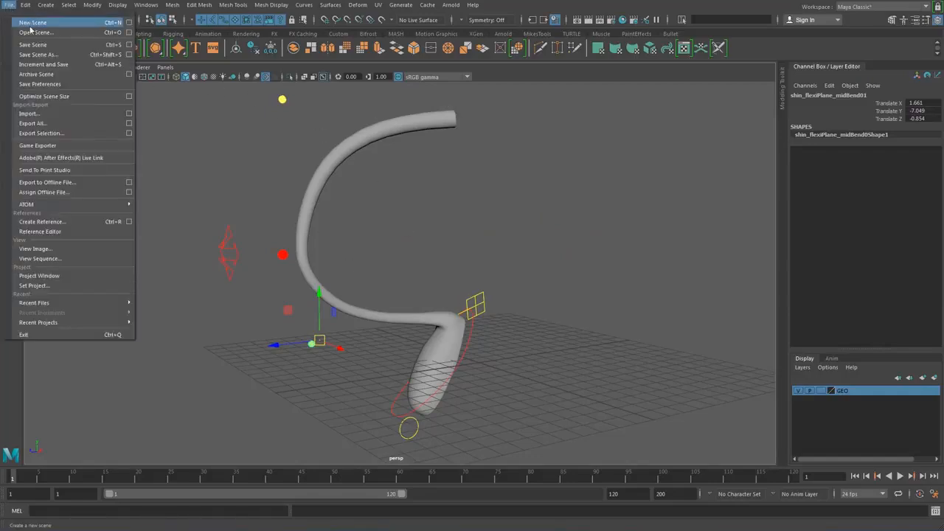
pyautogui.click(35, 24)
pyautogui.click(506, 284)
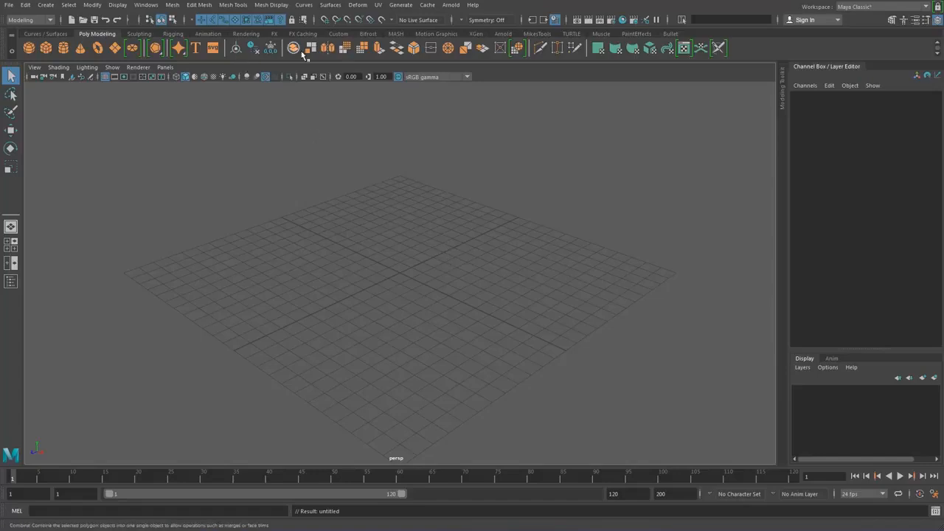
pyautogui.click(46, 49)
pyautogui.keyDown('alt'); pyautogui.moveTo(394, 272); pyautogui.dragTo(460, 273); pyautogui.keyUp('alt')
pyautogui.scroll(3, 460, 273)
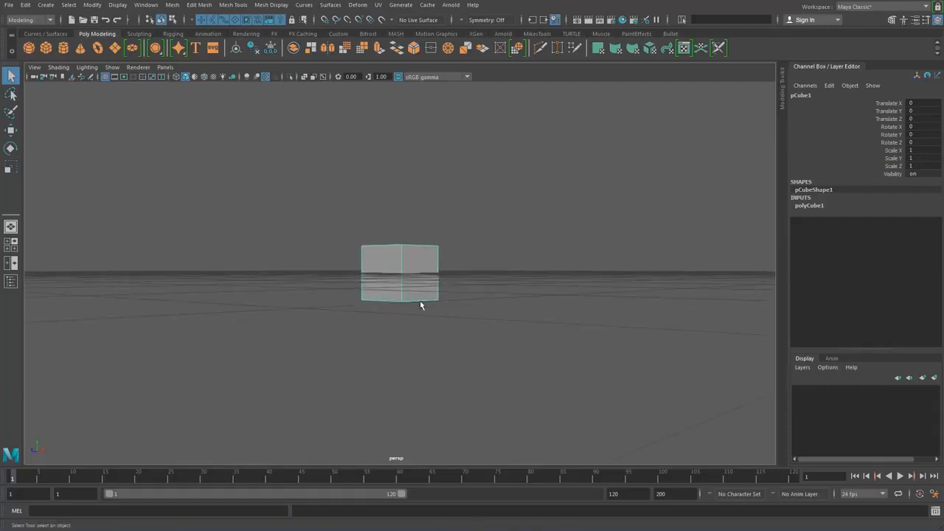
# Snap the cube's bottom vertices up to the grid plane and raise its top vertices to about 1.1 units high.
pyautogui.moveTo(405, 278); pyautogui.dragTo(354, 275, button='right')
pyautogui.moveTo(472, 348)
pyautogui.keyDown('alt'); pyautogui.mouseDown()
pyautogui.moveTo(455, 346)
pyautogui.moveTo(471, 349)
pyautogui.mouseUp(); pyautogui.keyUp('alt')
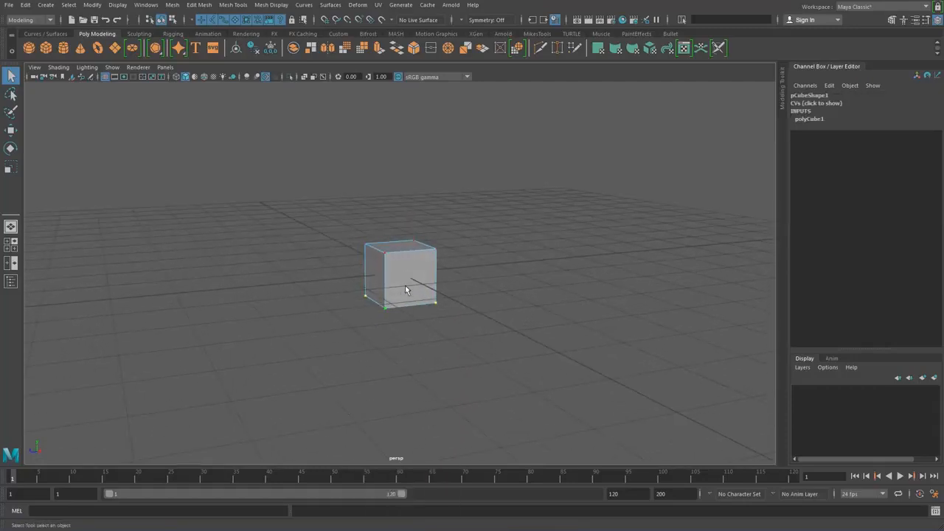
pyautogui.press('w')
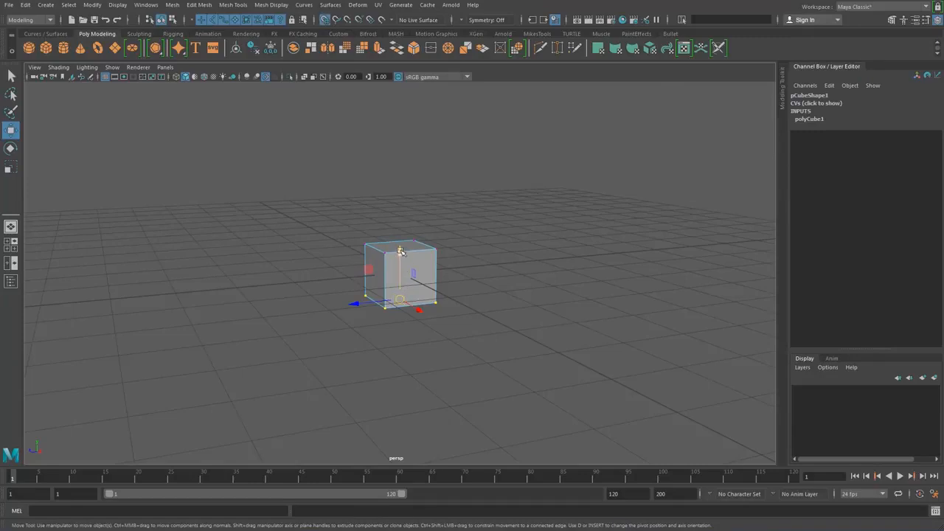
pyautogui.moveTo(400, 250); pyautogui.dragTo(366, 228)
pyautogui.moveTo(319, 201); pyautogui.dragTo(464, 262)
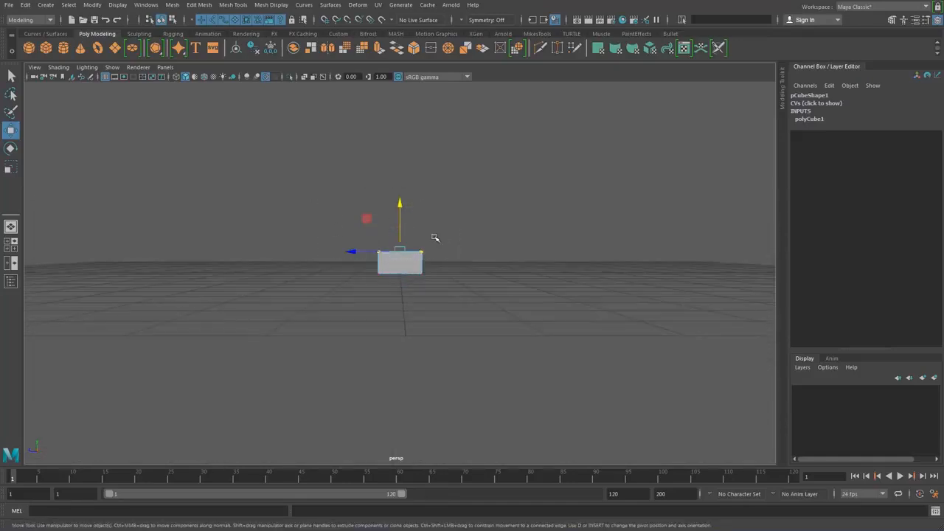
pyautogui.moveTo(400, 204); pyautogui.dragTo(397, 178)
pyautogui.keyDown('alt'); pyautogui.moveTo(359, 228); pyautogui.dragTo(379, 248); pyautogui.keyUp('alt')
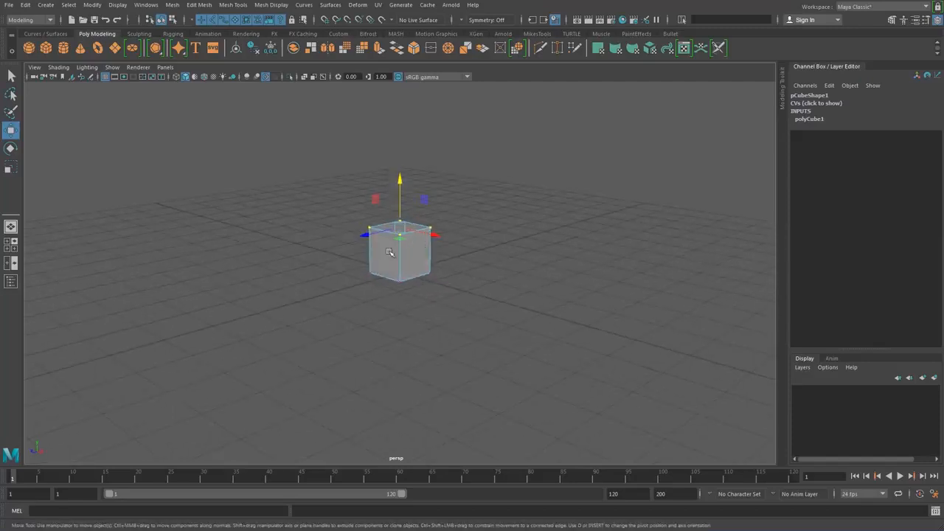
# Extrude the cube's front Z-facing side face outward by 2.633 units.
pyautogui.rightClick(381, 249)
pyautogui.click(428, 233)
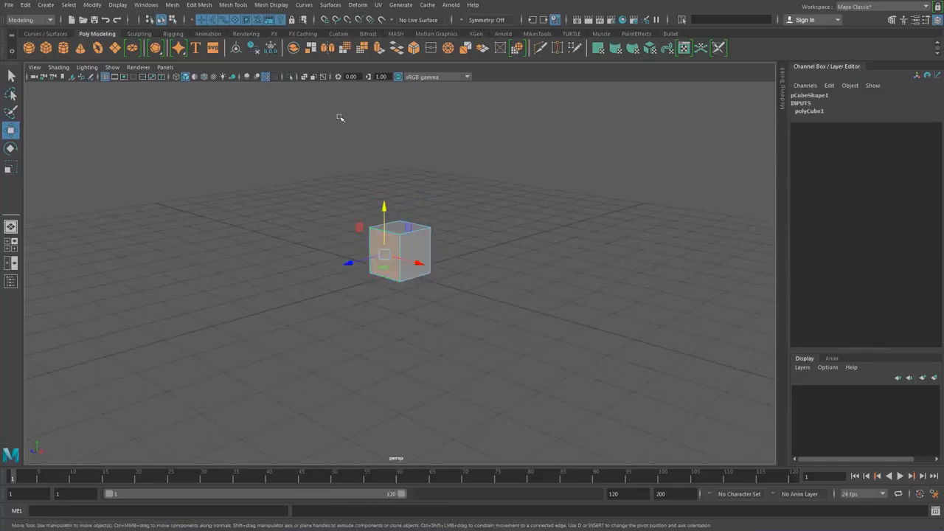
pyautogui.click(377, 49)
pyautogui.keyDown('alt'); pyautogui.moveTo(464, 231); pyautogui.dragTo(282, 294); pyautogui.keyUp('alt')
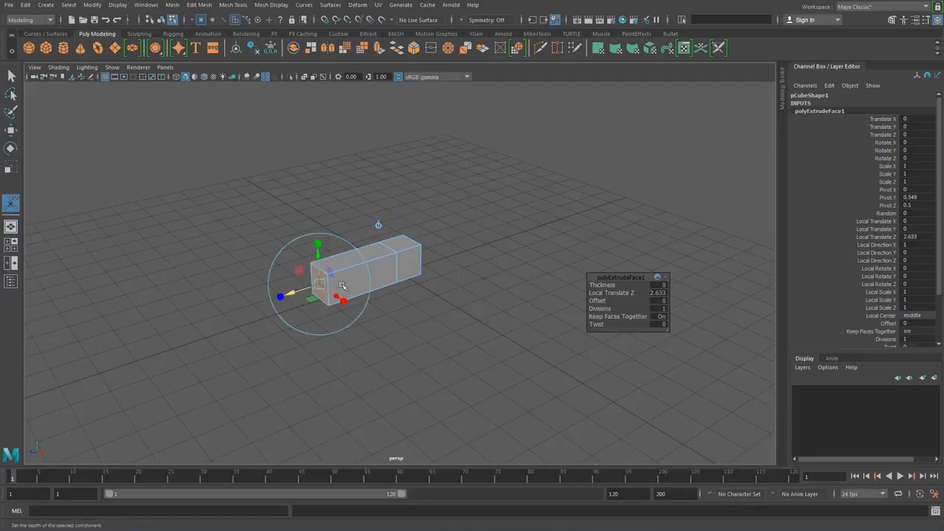
# Extrude the top face of the rear cube segment upward by 0.951 and scale the new face smaller to taper the ankle.
pyautogui.click(402, 240)
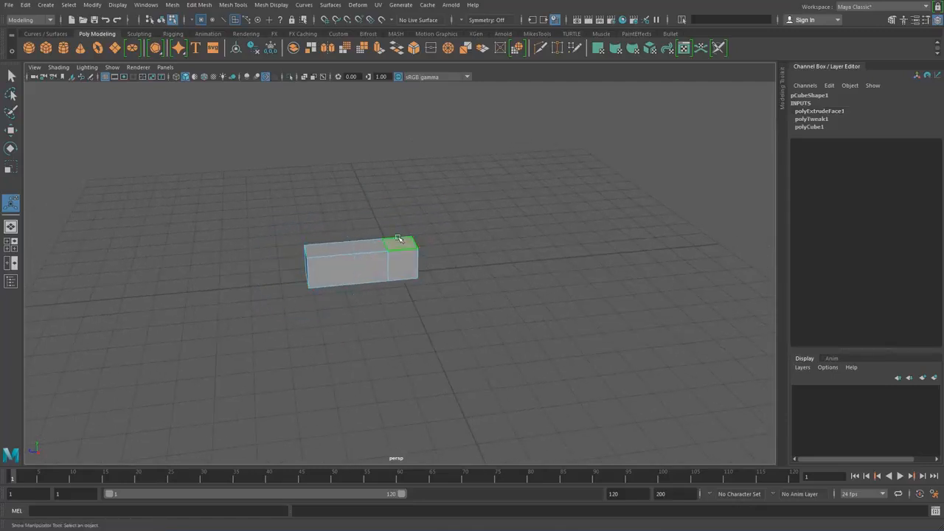
pyautogui.hotkey('ctrl', 'e')
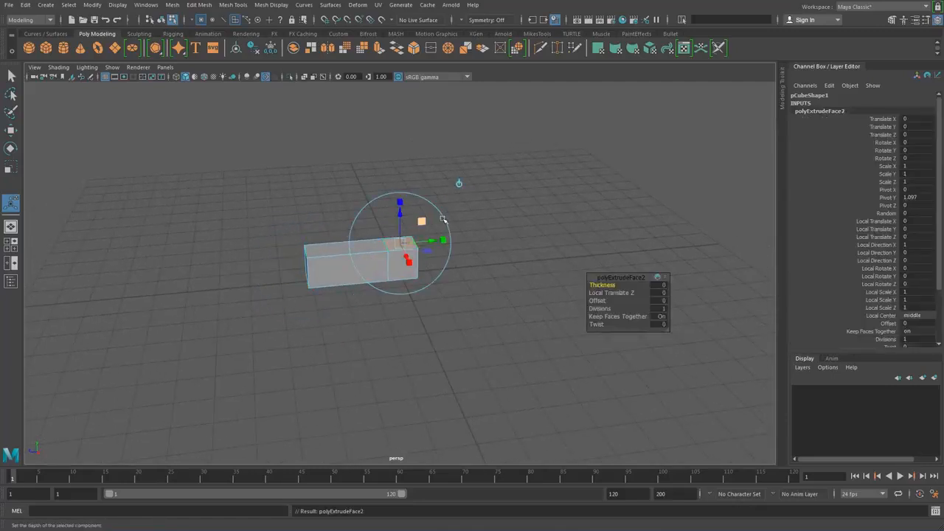
pyautogui.scroll(-1, 443, 219)
pyautogui.keyDown('alt'); pyautogui.moveTo(442, 219); pyautogui.dragTo(460, 277, button='middle'); pyautogui.keyUp('alt')
pyautogui.moveTo(418, 274); pyautogui.dragTo(426, 251)
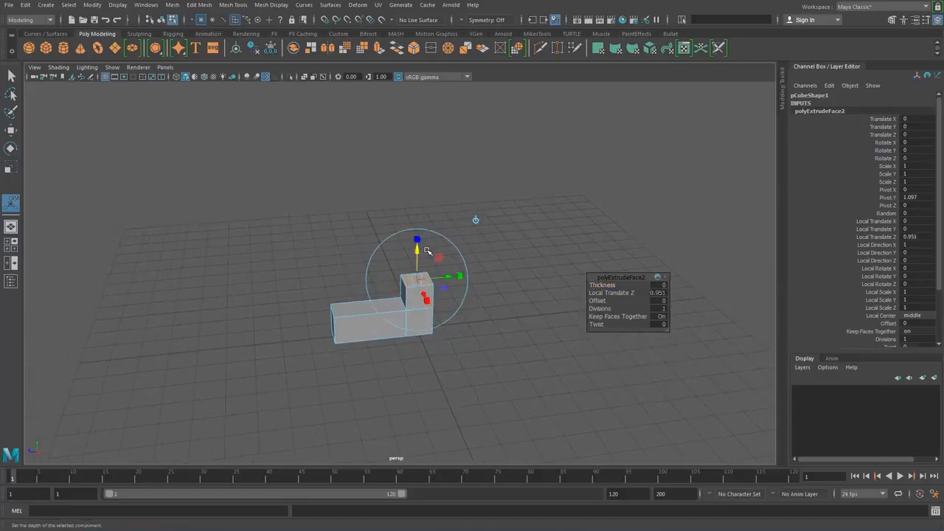
pyautogui.press('r')
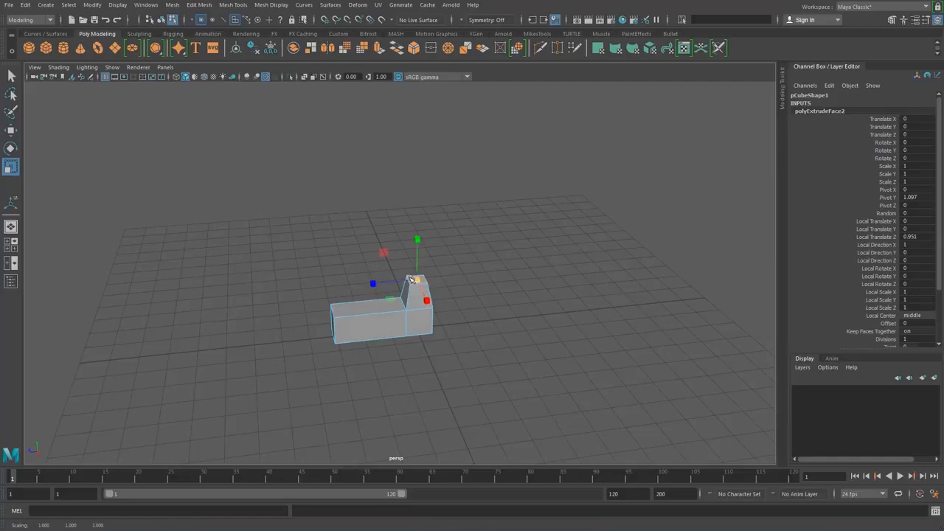
# Extrude the ankle's top face upward by 4.898 for the shin and move it forward to about Z 1.05.
pyautogui.hotkey('ctrl', 'e')
pyautogui.moveTo(417, 272); pyautogui.dragTo(418, 111)
pyautogui.press('w')
pyautogui.moveTo(370, 152); pyautogui.dragTo(340, 155)
pyautogui.keyDown('alt'); pyautogui.moveTo(463, 224); pyautogui.dragTo(447, 246, button='middle'); pyautogui.keyUp('alt')
pyautogui.keyDown('alt'); pyautogui.moveTo(447, 245); pyautogui.dragTo(443, 248, button='right'); pyautogui.keyUp('alt')
pyautogui.keyDown('alt'); pyautogui.moveTo(444, 246); pyautogui.dragTo(458, 226); pyautogui.keyUp('alt')
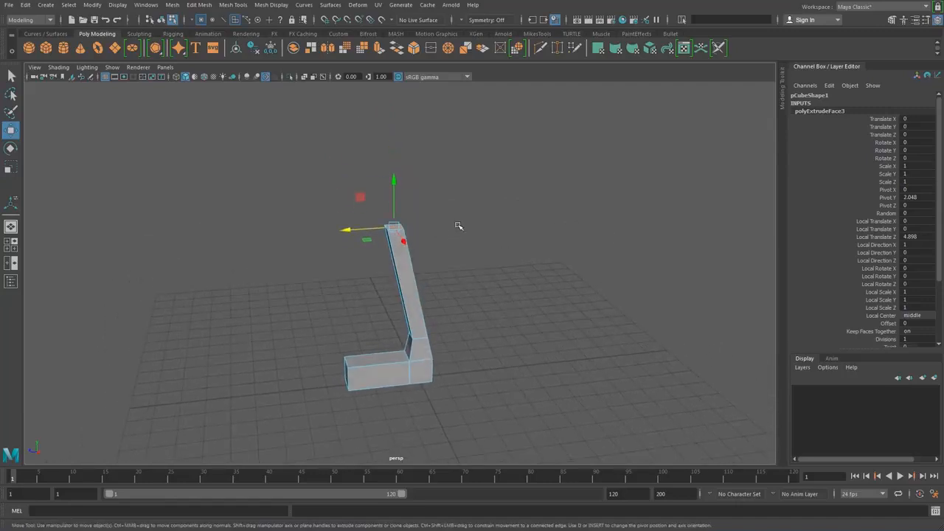
# Extrude the knee face upward by 5.463 for the thigh, shifting it backward by 1.387 in local Y.
pyautogui.hotkey('ctrl', 'e')
pyautogui.moveTo(395, 185); pyautogui.dragTo(394, 76)
pyautogui.moveTo(433, 119); pyautogui.dragTo(428, 61)
pyautogui.keyDown('alt'); pyautogui.moveTo(449, 149); pyautogui.dragTo(463, 214, button='middle'); pyautogui.keyUp('alt')
# Scale up the thigh's top face to widen the upper leg, and delete that face to leave the top open.
pyautogui.click(487, 154)
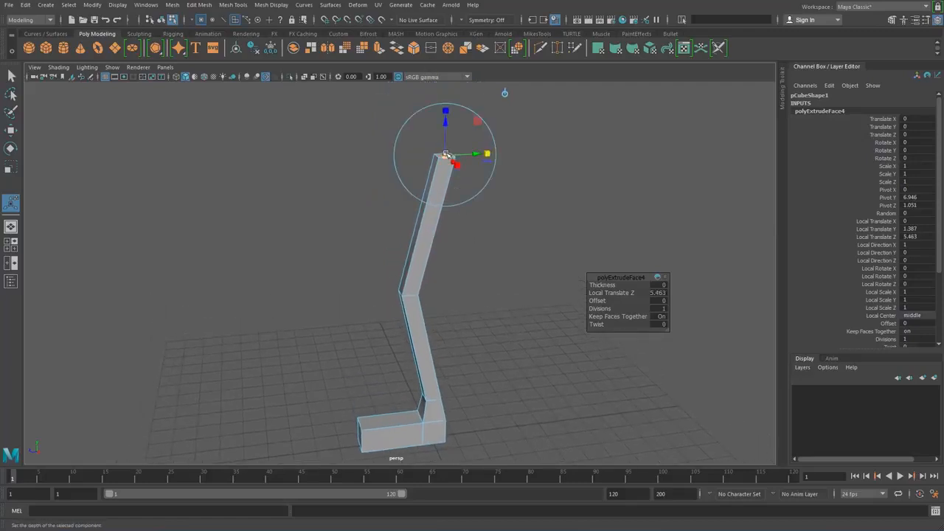
pyautogui.moveTo(445, 155); pyautogui.dragTo(466, 152)
pyautogui.click(467, 151)
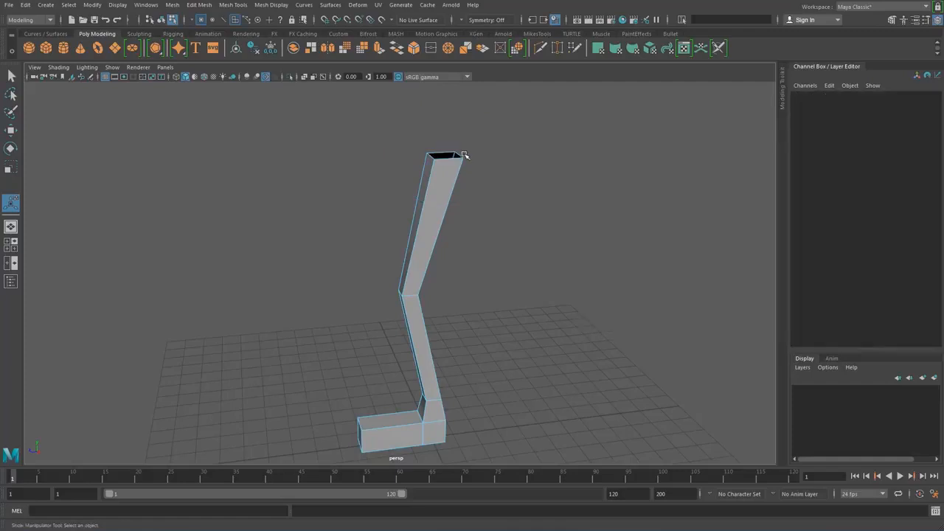
# Insert a horizontal edge loop around the foot close to its sole.
pyautogui.keyDown('alt'); pyautogui.moveTo(421, 295); pyautogui.dragTo(449, 316); pyautogui.keyUp('alt')
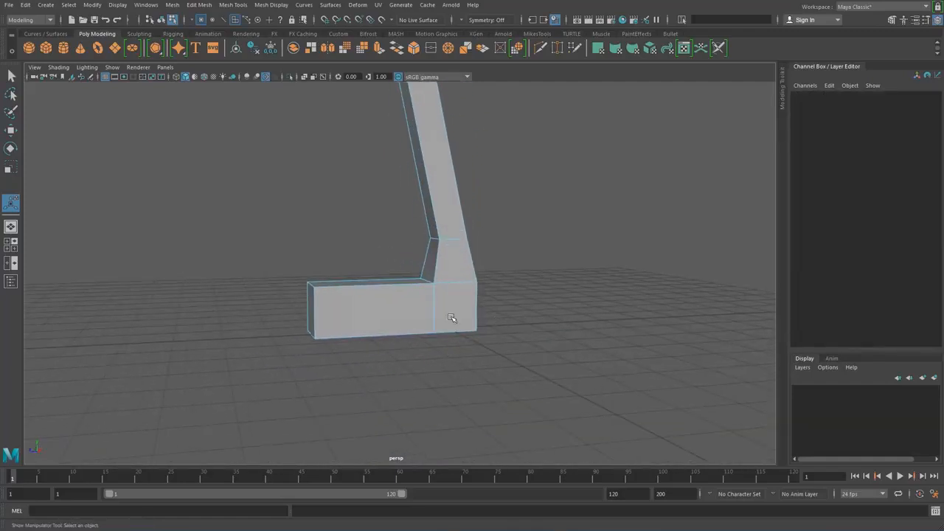
pyautogui.keyDown('shift'); pyautogui.moveTo(384, 314); pyautogui.dragTo(341, 322, button='right'); pyautogui.keyUp('shift')
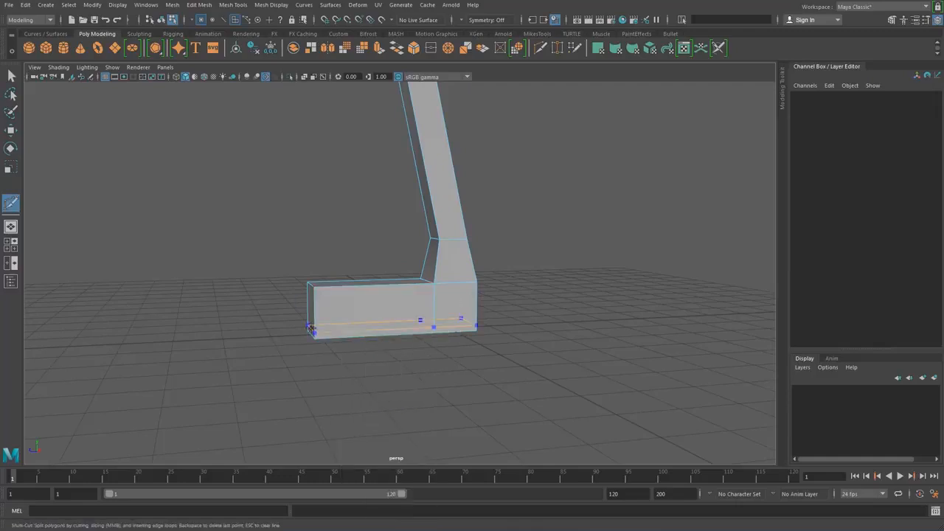
pyautogui.keyDown('alt'); pyautogui.moveTo(373, 280); pyautogui.dragTo(77, 98); pyautogui.keyUp('alt')
pyautogui.click(12, 76)
# In the side view, lower the knee vertices to about 6.5 units high.
pyautogui.keyDown('alt'); pyautogui.moveTo(423, 249); pyautogui.dragTo(359, 225, button='right'); pyautogui.keyUp('alt')
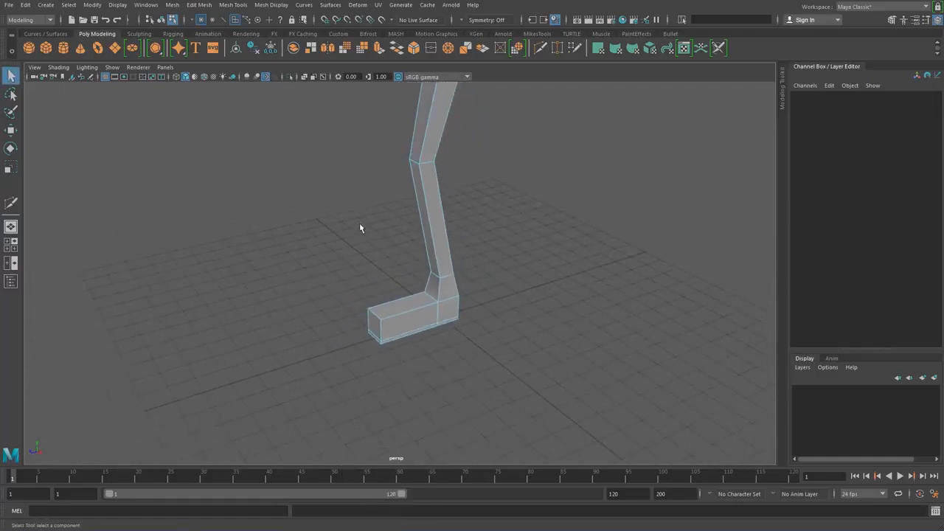
pyautogui.keyDown('alt'); pyautogui.moveTo(432, 227); pyautogui.dragTo(426, 297, button='middle'); pyautogui.keyUp('alt')
pyautogui.keyDown('alt'); pyautogui.moveTo(425, 297); pyautogui.dragTo(413, 258, button='right'); pyautogui.keyUp('alt')
pyautogui.keyDown('alt'); pyautogui.moveTo(413, 255); pyautogui.dragTo(395, 230); pyautogui.keyUp('alt')
pyautogui.moveTo(394, 139); pyautogui.dragTo(439, 126, button='right')
pyautogui.press('space')
pyautogui.press('space')
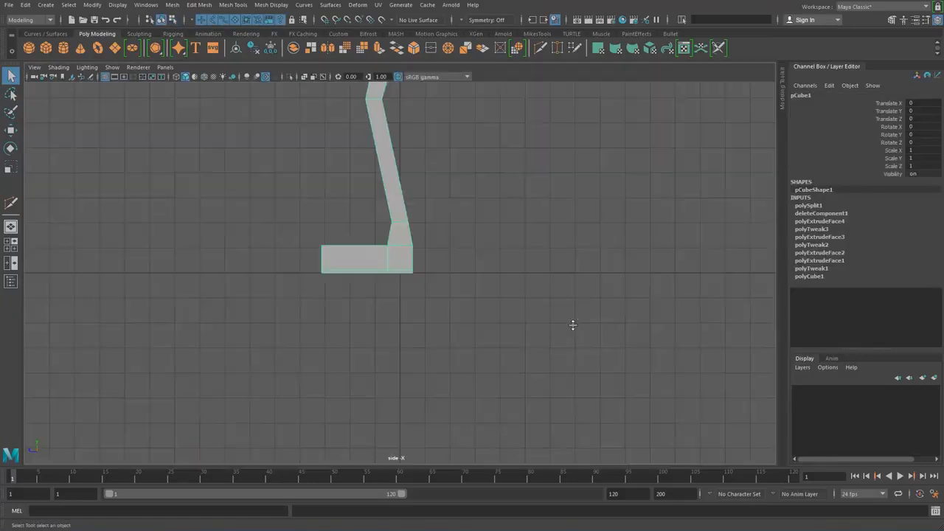
pyautogui.keyDown('alt'); pyautogui.moveTo(443, 194); pyautogui.dragTo(481, 306, button='middle'); pyautogui.keyUp('alt')
pyautogui.keyDown('alt'); pyautogui.moveTo(432, 228); pyautogui.dragTo(445, 319, button='middle'); pyautogui.keyUp('alt')
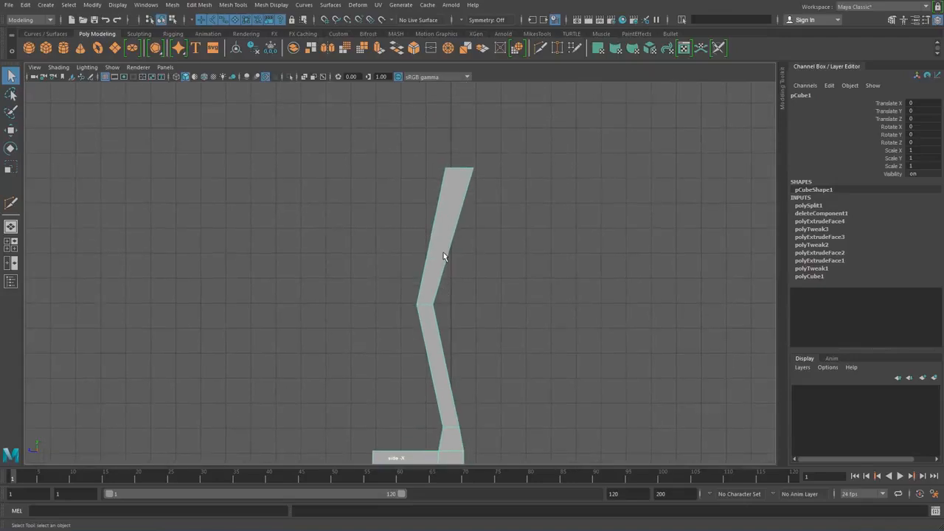
pyautogui.moveTo(443, 253); pyautogui.dragTo(415, 256, button='right')
pyautogui.keyDown('alt'); pyautogui.moveTo(474, 293); pyautogui.dragTo(443, 246, button='middle'); pyautogui.keyUp('alt')
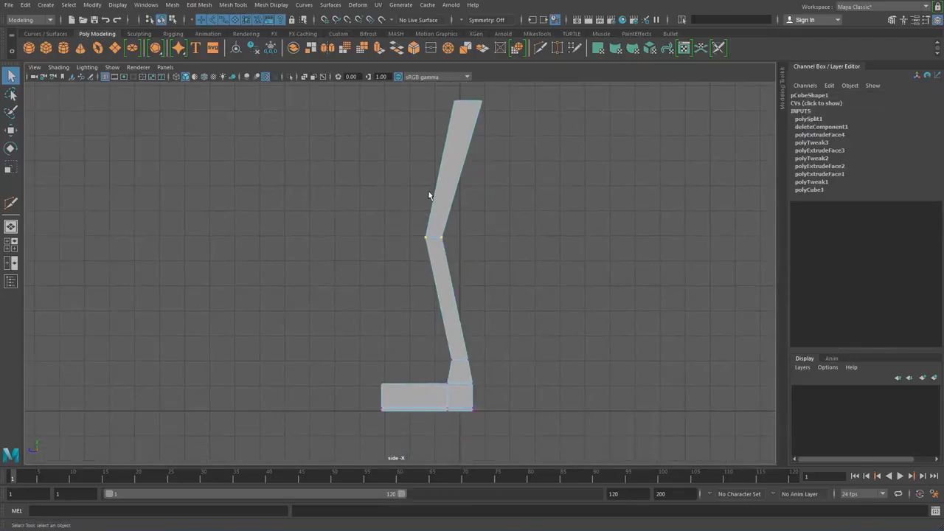
pyautogui.press('w')
pyautogui.moveTo(432, 186); pyautogui.dragTo(433, 202)
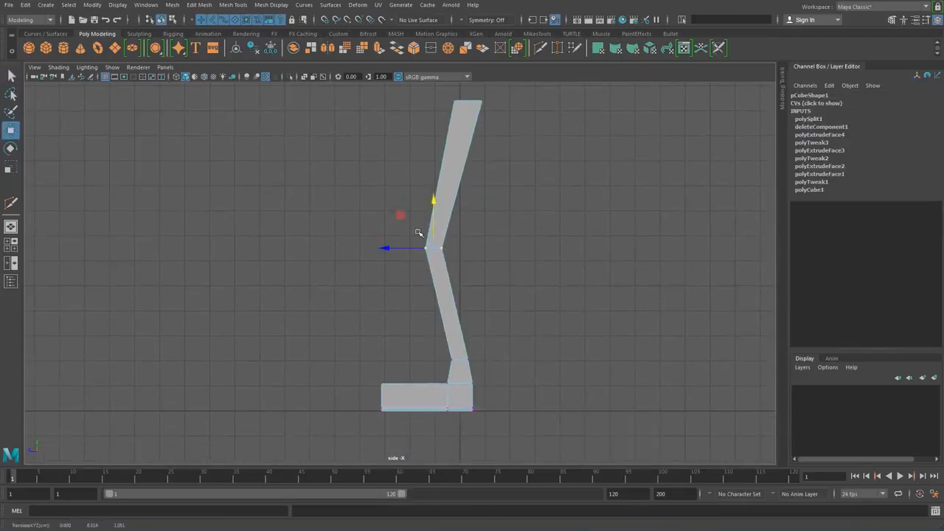
# Move the thigh's top vertices to about 11.8 units high at Z 0, and extend the toe-end vertices about one unit forward.
pyautogui.moveTo(435, 89); pyautogui.dragTo(462, 120)
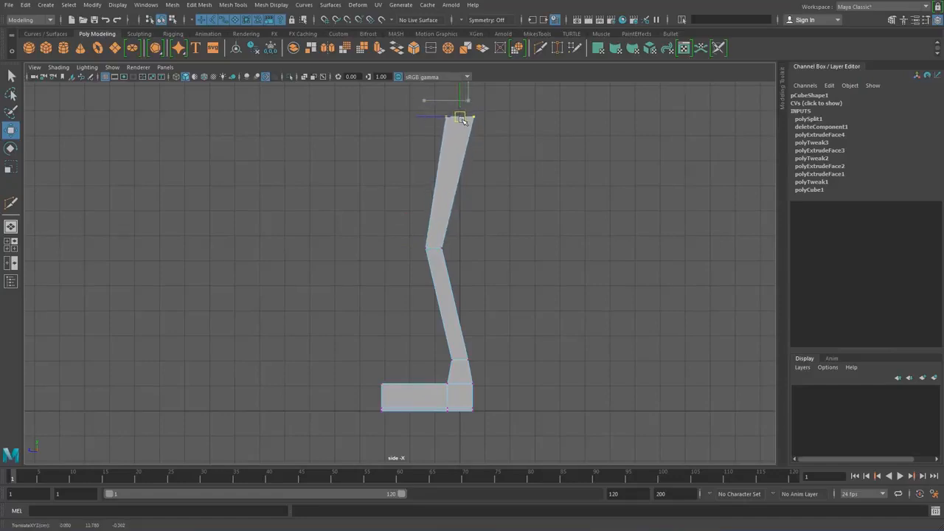
pyautogui.moveTo(355, 385); pyautogui.dragTo(398, 427)
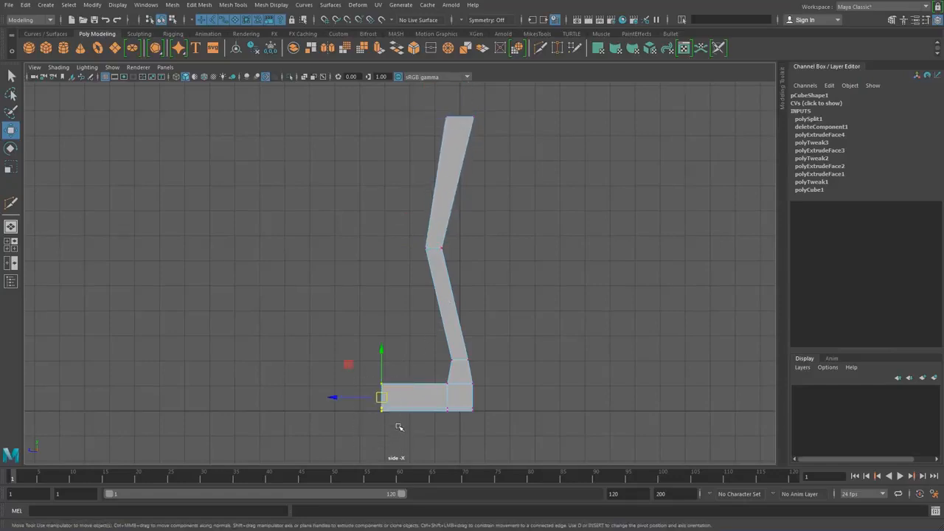
pyautogui.moveTo(334, 396); pyautogui.dragTo(307, 396)
# Insert a vertical edge loop around the foot near the toe end in the perspective view.
pyautogui.press('space')
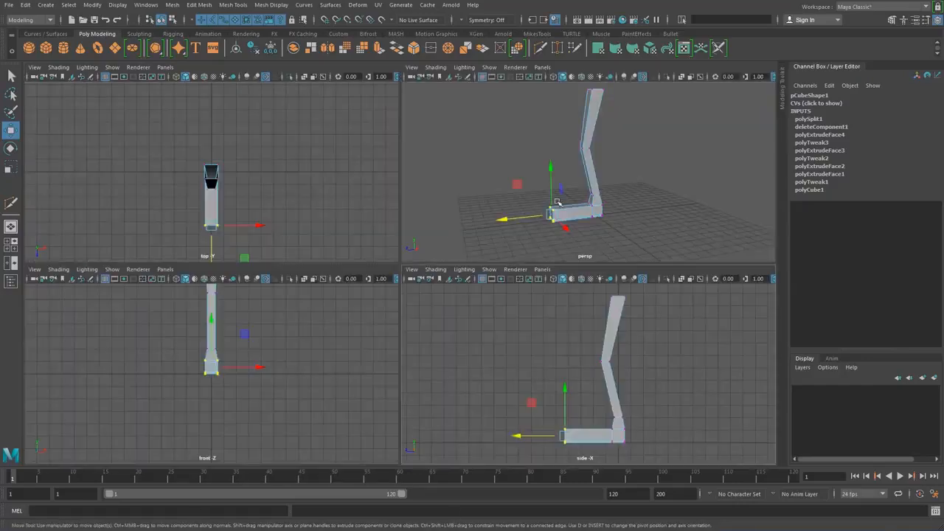
pyautogui.press('space')
pyautogui.keyDown('alt'); pyautogui.moveTo(448, 273); pyautogui.dragTo(484, 297); pyautogui.keyUp('alt')
pyautogui.keyDown('alt'); pyautogui.moveTo(485, 297); pyautogui.dragTo(468, 244, button='middle'); pyautogui.keyUp('alt')
pyautogui.keyDown('alt'); pyautogui.moveTo(468, 244); pyautogui.dragTo(474, 268); pyautogui.keyUp('alt')
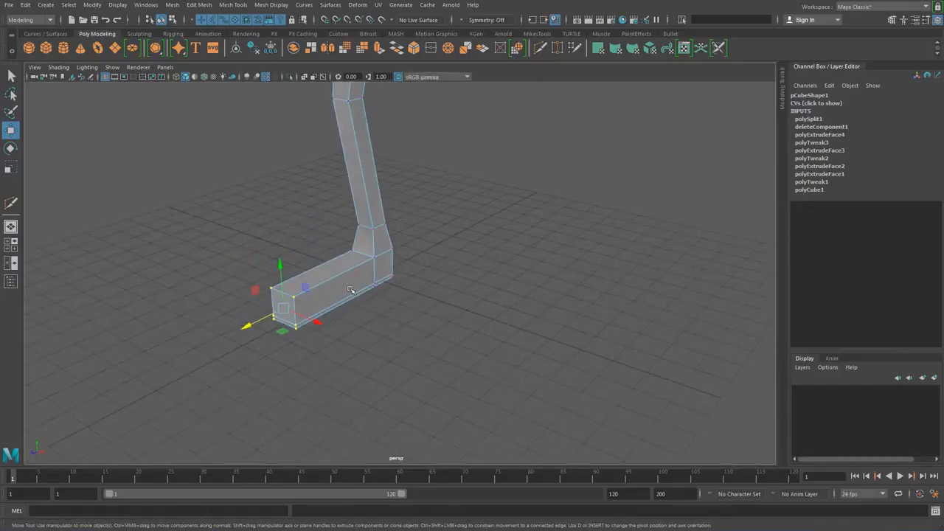
pyautogui.keyDown('shift'); pyautogui.rightClick(330, 285); pyautogui.keyUp('shift')
pyautogui.click(275, 284)
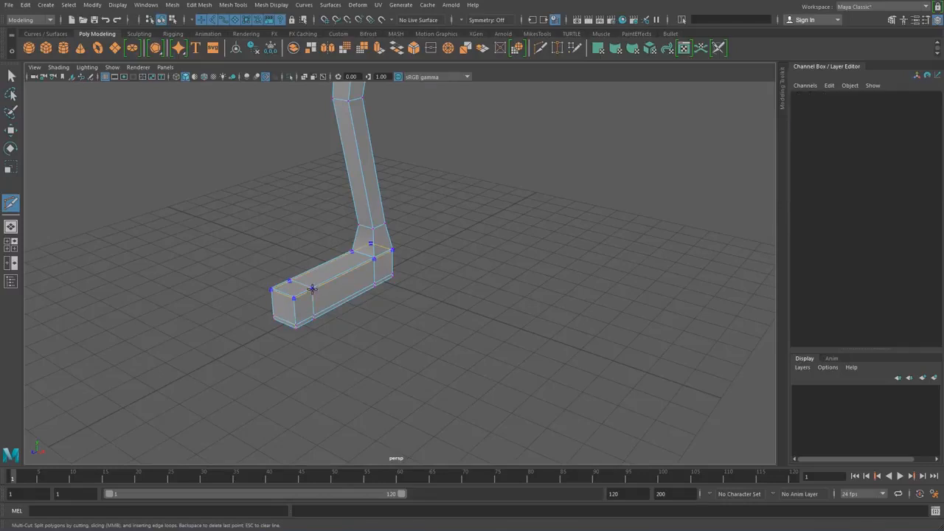
pyautogui.click(11, 75)
# Scale the vertices of the loop behind the toe tip outward in X to widen the ball of the foot.
pyautogui.keyDown('alt'); pyautogui.moveTo(309, 253); pyautogui.dragTo(433, 298); pyautogui.keyUp('alt')
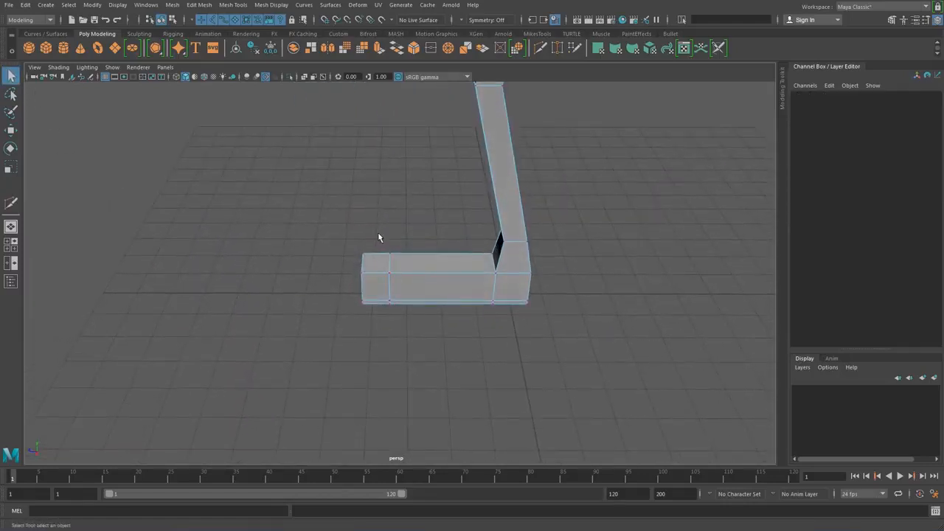
pyautogui.moveTo(418, 346); pyautogui.dragTo(476, 278)
pyautogui.press('r')
pyautogui.keyDown('alt'); pyautogui.moveTo(411, 280); pyautogui.dragTo(457, 267); pyautogui.keyUp('alt')
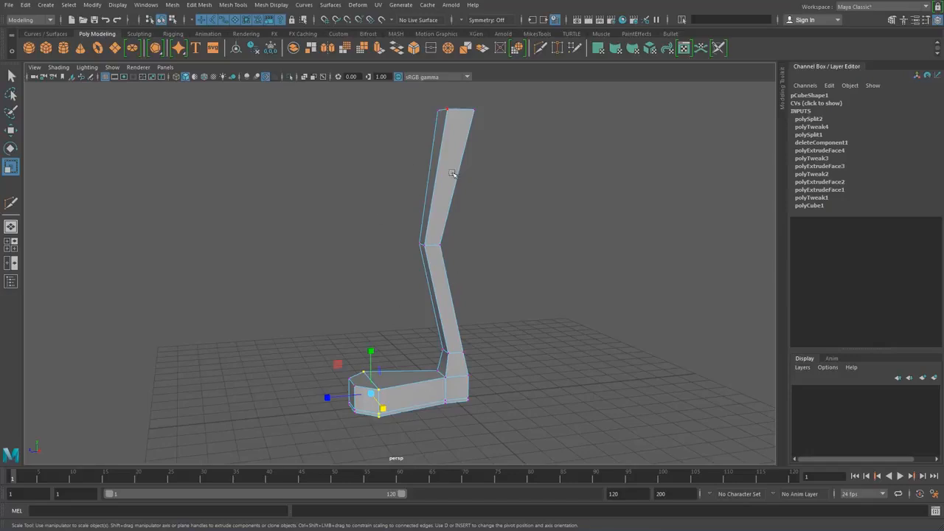
# Try smoothing the whole leg mesh with one division, and undo the smoothing.
pyautogui.moveTo(451, 174); pyautogui.dragTo(498, 153, button='right')
pyautogui.click(520, 177)
pyautogui.click(441, 295)
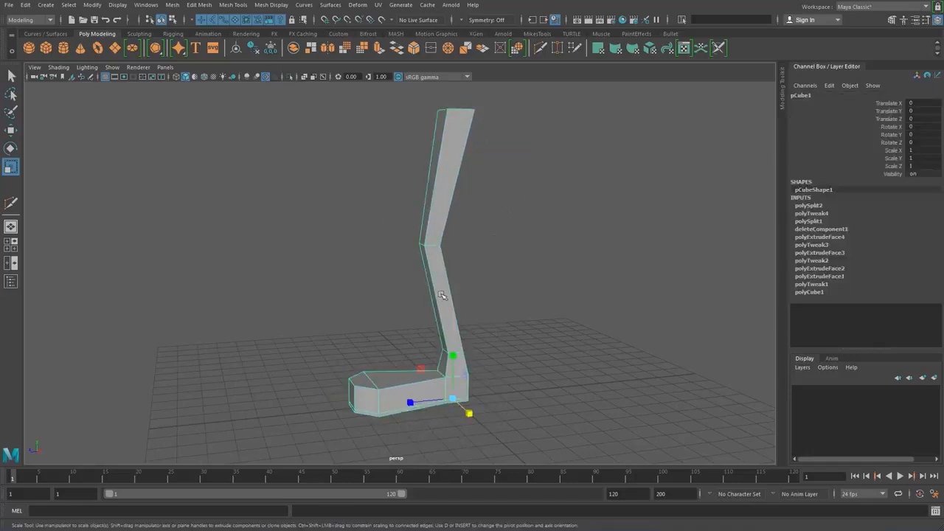
pyautogui.keyDown('alt'); pyautogui.moveTo(441, 294); pyautogui.dragTo(408, 307, button='middle'); pyautogui.keyUp('alt')
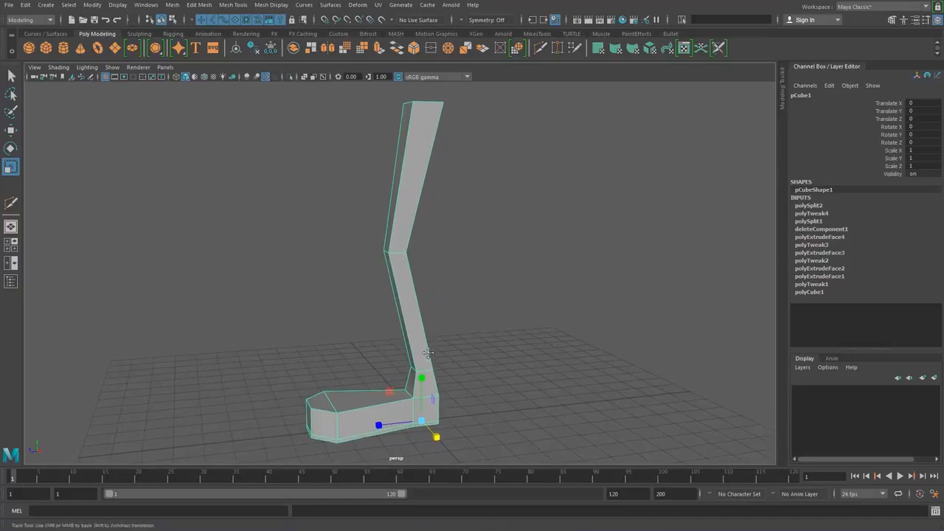
pyautogui.keyDown('alt'); pyautogui.moveTo(423, 375); pyautogui.dragTo(431, 304, button='middle'); pyautogui.keyUp('alt')
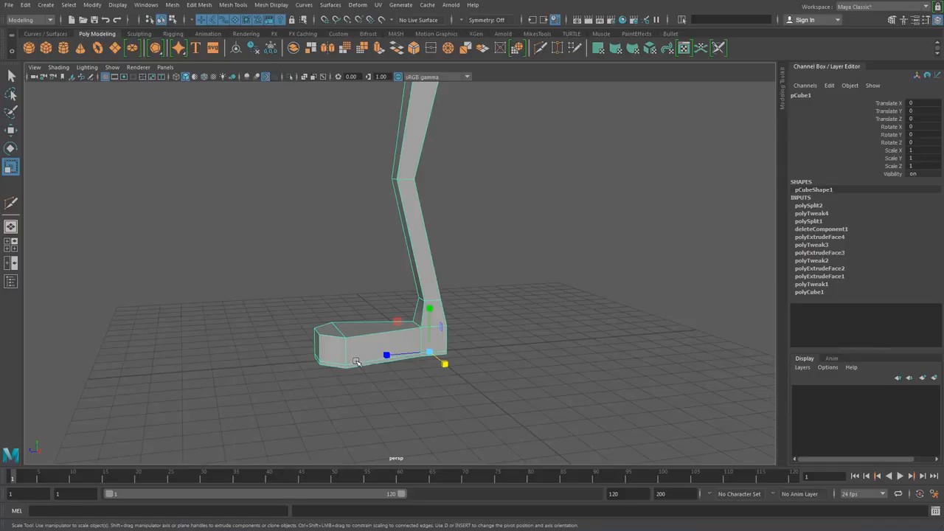
pyautogui.keyDown('alt'); pyautogui.moveTo(356, 362); pyautogui.dragTo(378, 207); pyautogui.keyUp('alt')
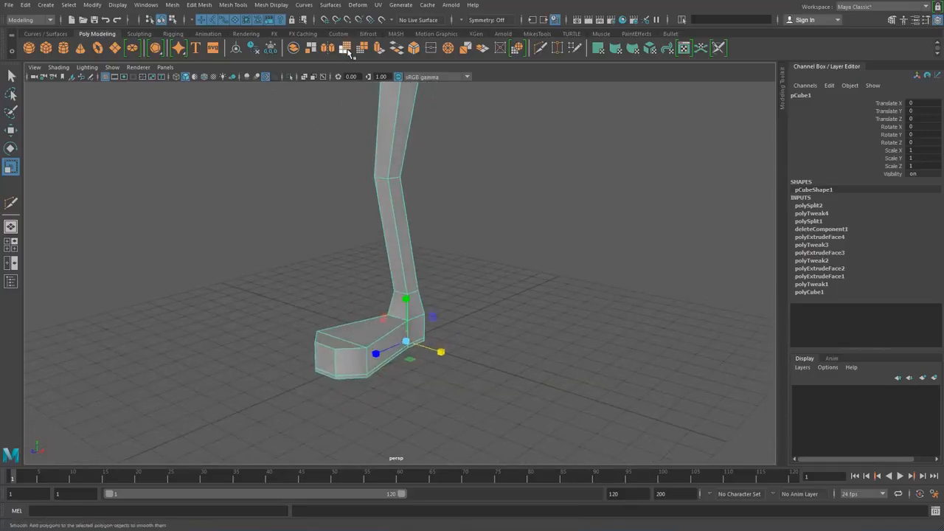
pyautogui.click(347, 53)
pyautogui.keyDown('alt'); pyautogui.moveTo(317, 324); pyautogui.dragTo(375, 322); pyautogui.keyUp('alt')
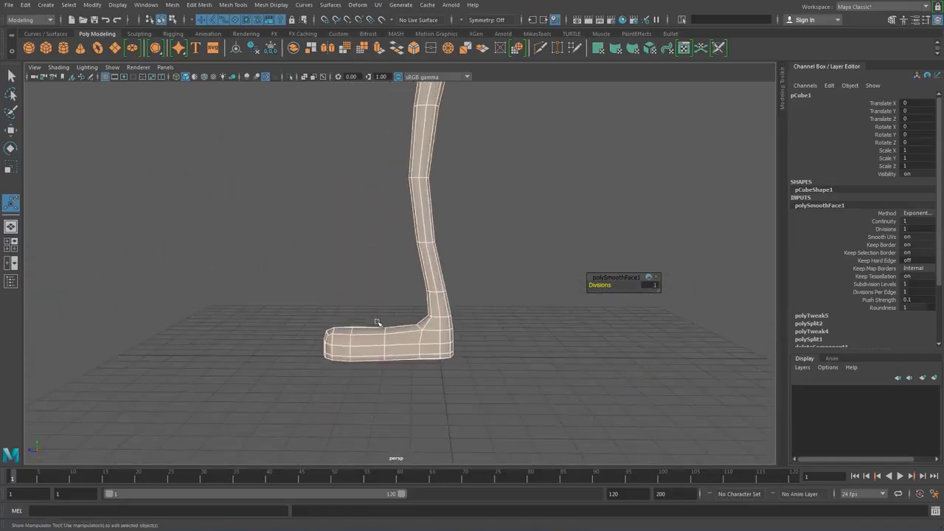
pyautogui.press('f')
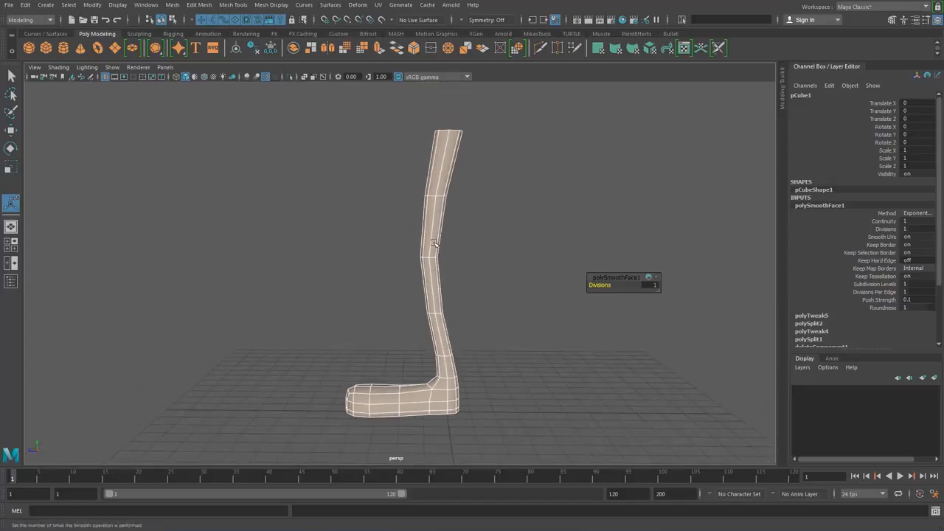
pyautogui.hotkey('ctrl', 'z')
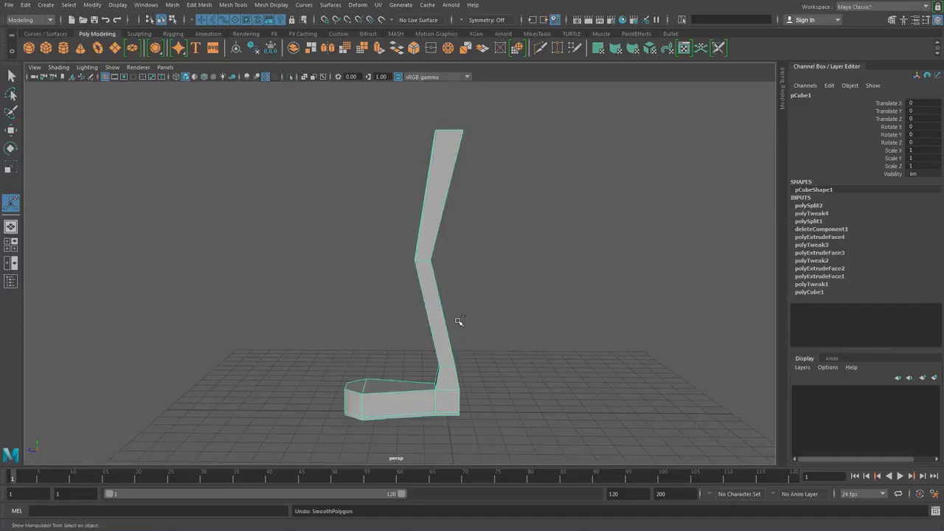
# Insert supporting edge loops just above and just below the knee, and return to object mode.
pyautogui.keyDown('shift'); pyautogui.moveTo(421, 229); pyautogui.dragTo(425, 251, button='right'); pyautogui.keyUp('shift')
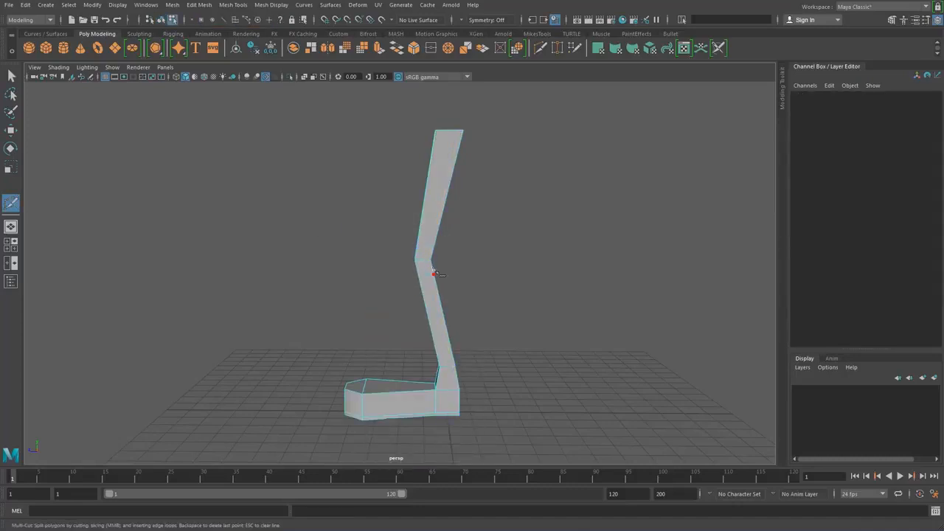
pyautogui.click(11, 76)
pyautogui.rightClick(432, 149)
pyautogui.moveTo(446, 149); pyautogui.dragTo(479, 135, button='right')
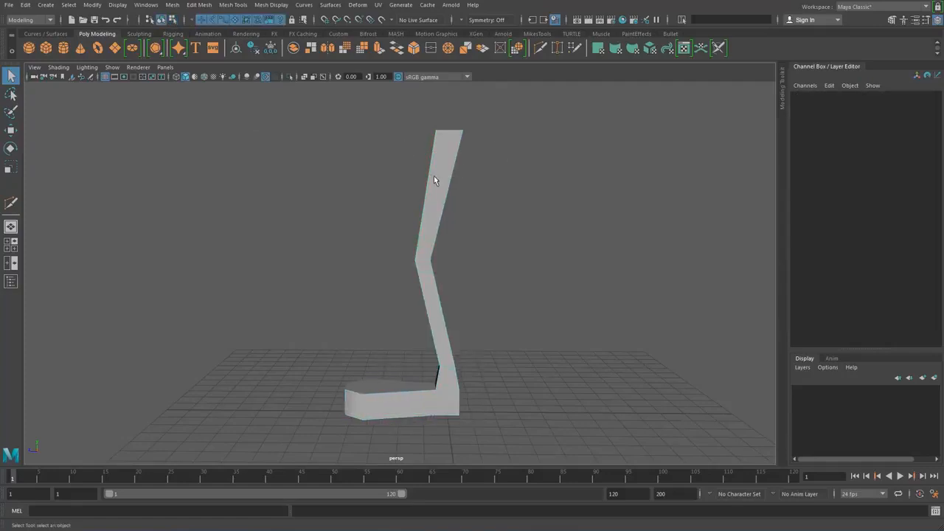
# Smooth the whole leg mesh with one division.
pyautogui.click(433, 175)
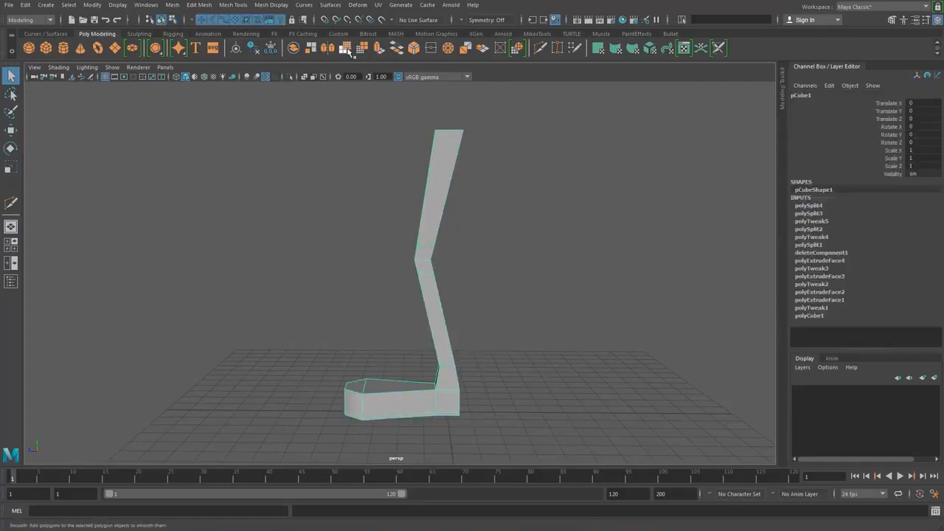
pyautogui.click(346, 48)
pyautogui.keyDown('alt'); pyautogui.moveTo(441, 351); pyautogui.dragTo(504, 390); pyautogui.keyUp('alt')
pyautogui.scroll(3, 504, 390)
pyautogui.keyDown('alt'); pyautogui.moveTo(443, 369); pyautogui.dragTo(455, 254, button='middle'); pyautogui.keyUp('alt')
pyautogui.keyDown('alt'); pyautogui.moveTo(456, 254); pyautogui.dragTo(460, 354); pyautogui.keyUp('alt')
pyautogui.scroll(4, 460, 355)
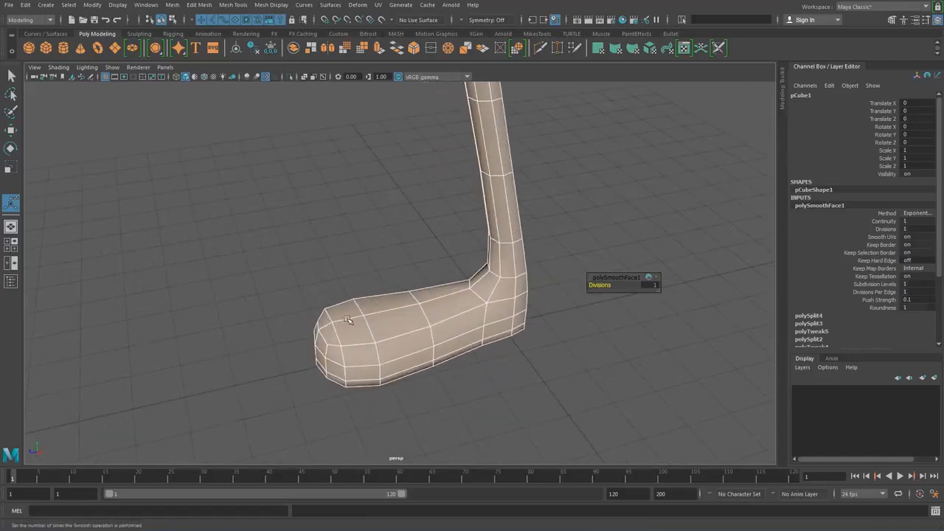
# Turn on Soft Select and raise the vertices on top of the foot's toe area to form a rounded bump.
pyautogui.moveTo(359, 323); pyautogui.dragTo(324, 326, button='right')
pyautogui.keyDown('alt'); pyautogui.moveTo(413, 332); pyautogui.dragTo(341, 294); pyautogui.keyUp('alt')
pyautogui.press('b')
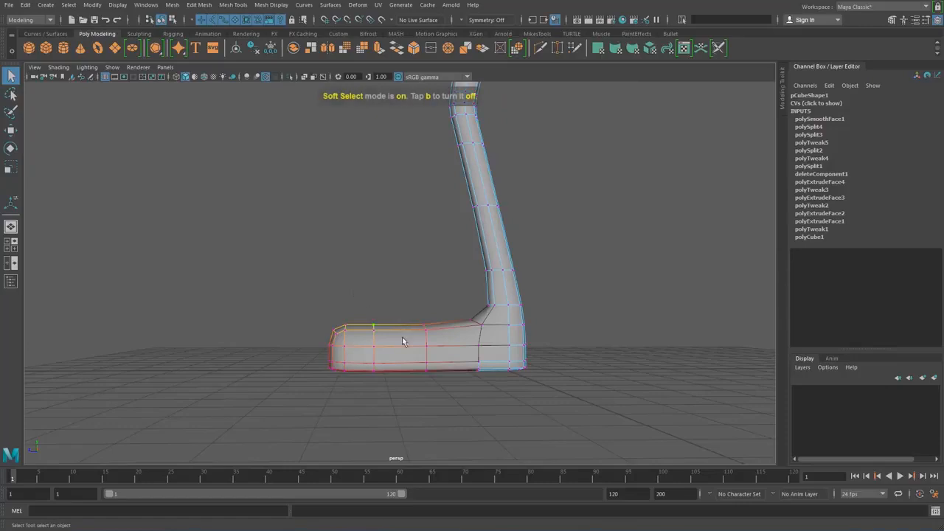
pyautogui.moveTo(359, 344); pyautogui.dragTo(424, 337)
pyautogui.press('w')
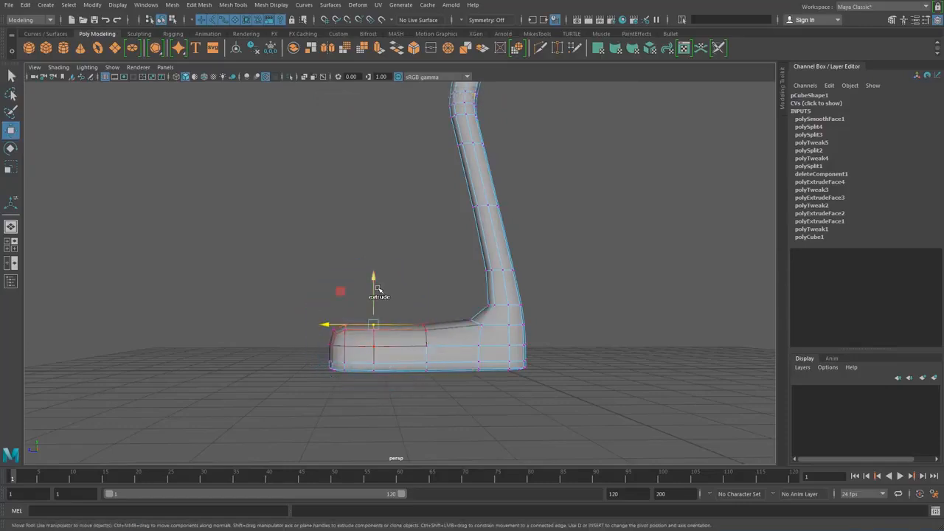
pyautogui.moveTo(375, 274); pyautogui.dragTo(374, 259)
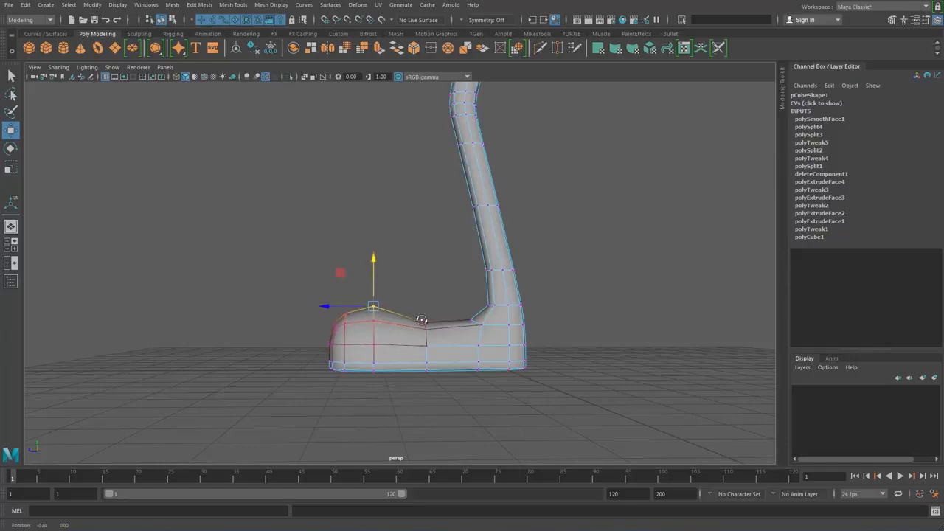
# Raise the front vertex on top of the toe area and adjust the middle vertex on top of the foot.
pyautogui.moveTo(422, 320)
pyautogui.keyDown('alt'); pyautogui.mouseDown()
pyautogui.moveTo(516, 322)
pyautogui.moveTo(411, 327)
pyautogui.mouseUp(); pyautogui.keyUp('alt')
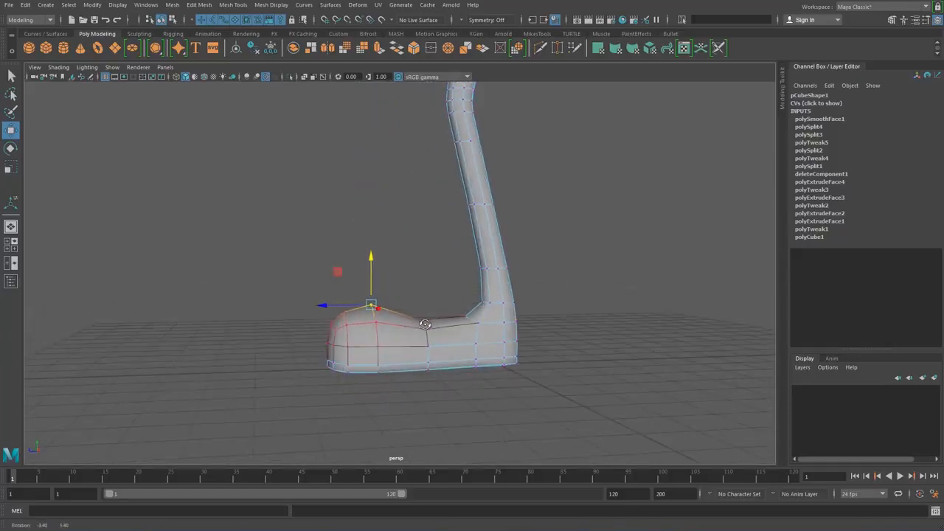
pyautogui.click(344, 314)
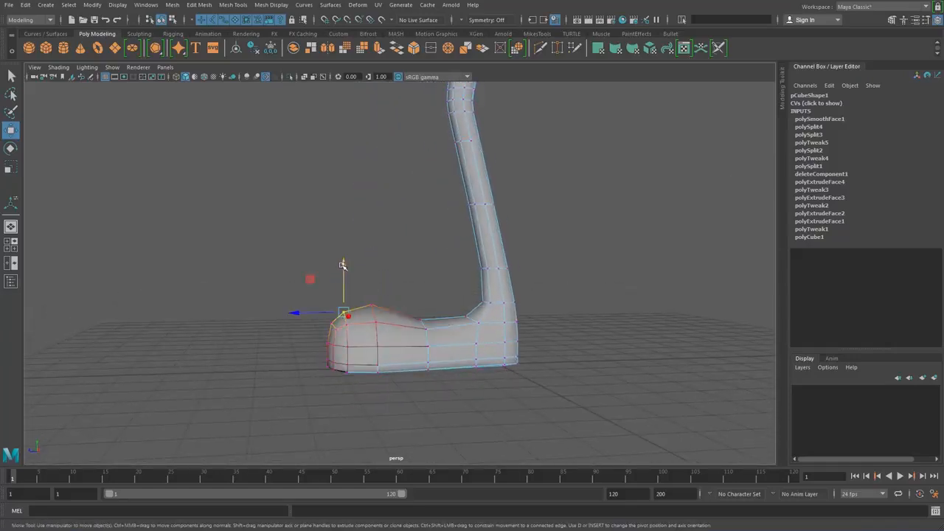
pyautogui.moveTo(343, 265); pyautogui.dragTo(343, 257)
pyautogui.keyDown('alt'); pyautogui.moveTo(478, 324); pyautogui.dragTo(447, 323); pyautogui.keyUp('alt')
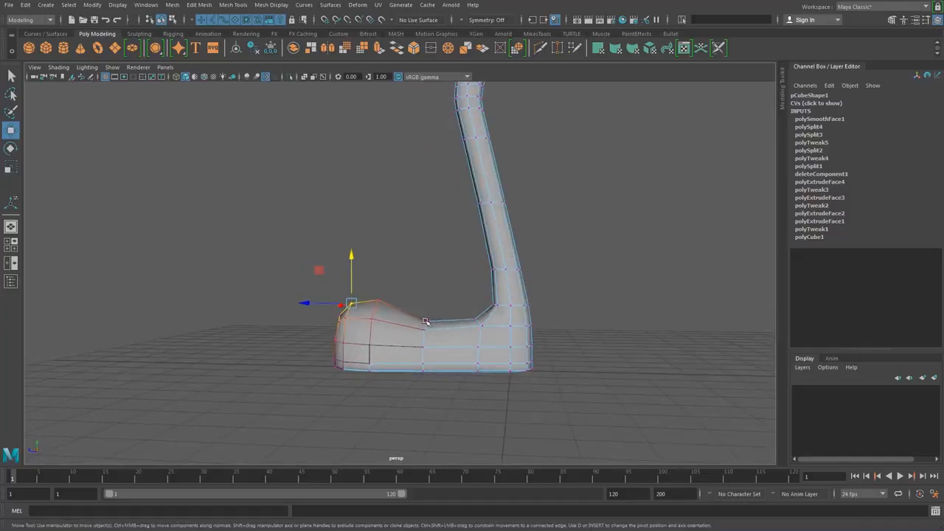
pyautogui.click(425, 321)
pyautogui.moveTo(427, 276); pyautogui.dragTo(406, 321)
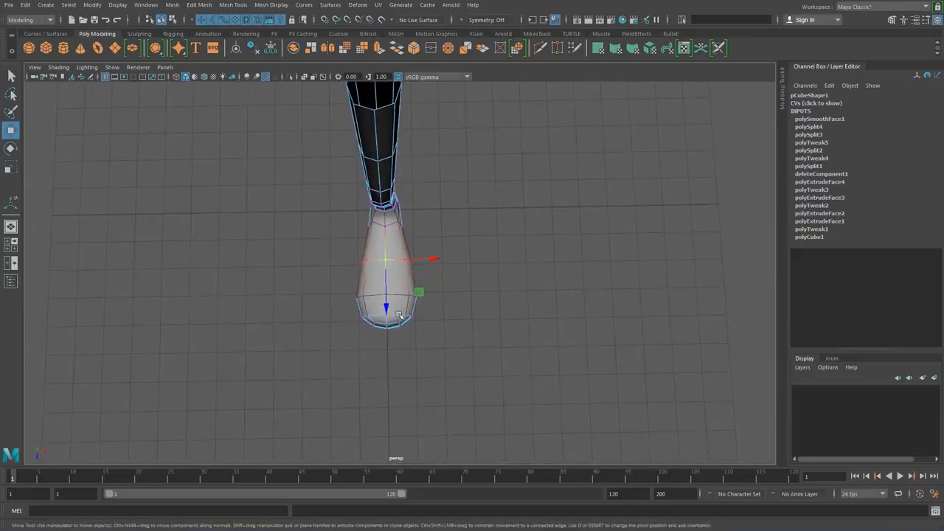
pyautogui.moveTo(335, 253); pyautogui.dragTo(327, 349)
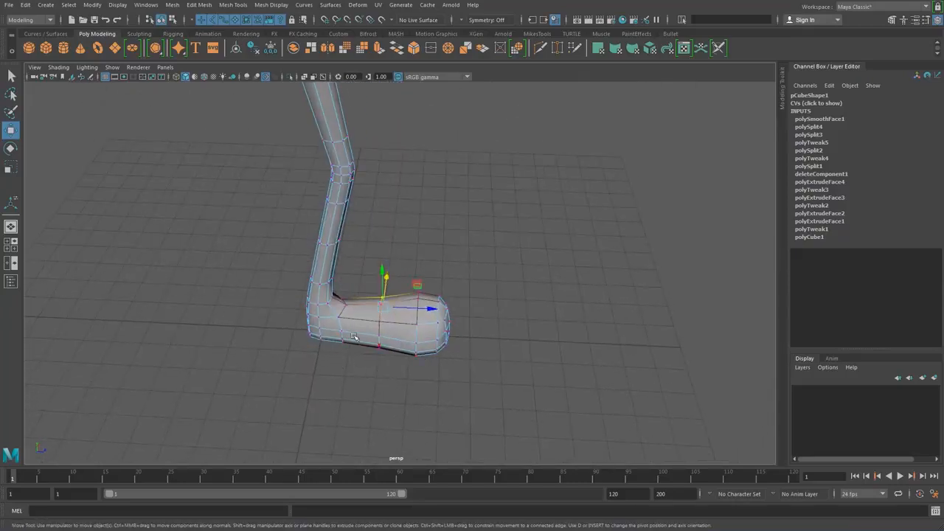
pyautogui.keyDown('alt'); pyautogui.moveTo(404, 366); pyautogui.dragTo(255, 359); pyautogui.keyUp('alt')
# Return to object mode and insert extra edge loops across the thigh, shin and foot with Multi-Cut.
pyautogui.moveTo(421, 267); pyautogui.dragTo(496, 248, button='right')
pyautogui.keyDown('alt'); pyautogui.moveTo(496, 248); pyautogui.dragTo(426, 303); pyautogui.keyUp('alt')
pyautogui.keyDown('alt'); pyautogui.moveTo(441, 157); pyautogui.dragTo(435, 188); pyautogui.keyUp('alt')
pyautogui.keyDown('shift'); pyautogui.moveTo(435, 188); pyautogui.dragTo(442, 192, button='right'); pyautogui.keyUp('shift')
pyautogui.keyDown('ctrl'); pyautogui.click(444, 191); pyautogui.keyUp('ctrl')
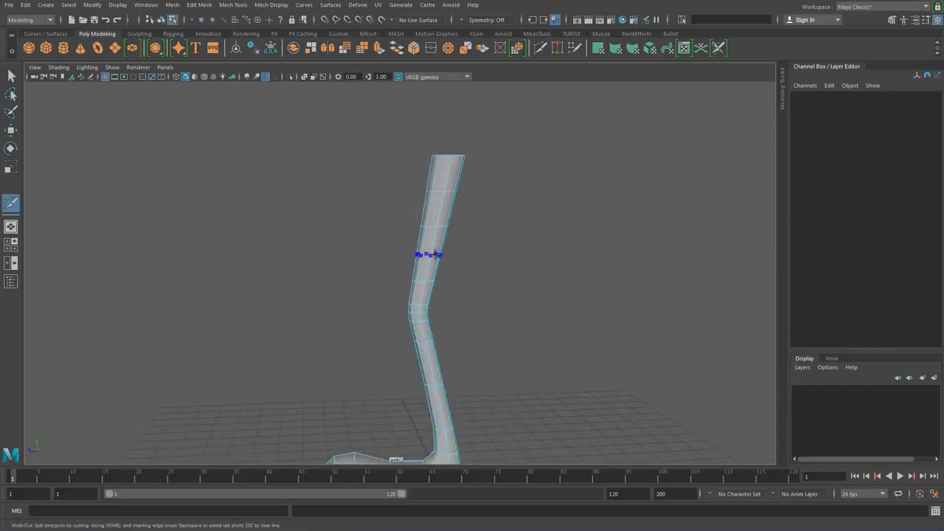
pyautogui.keyDown('ctrl'); pyautogui.click(430, 255); pyautogui.keyUp('ctrl')
pyautogui.keyDown('alt'); pyautogui.moveTo(489, 341); pyautogui.dragTo(502, 174, button='middle'); pyautogui.keyUp('alt')
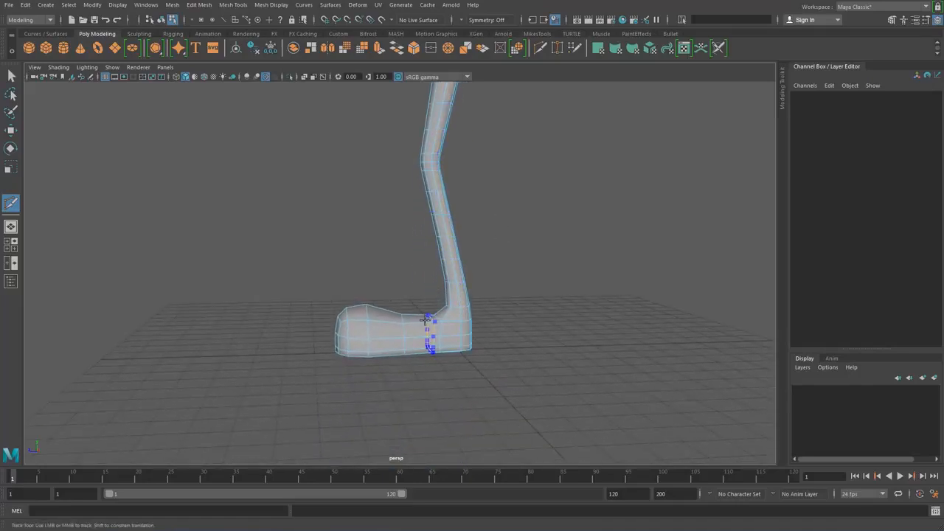
pyautogui.moveTo(458, 305)
pyautogui.keyDown('alt'); pyautogui.mouseDown()
pyautogui.moveTo(592, 320)
pyautogui.moveTo(665, 264)
pyautogui.moveTo(535, 236)
pyautogui.moveTo(475, 310)
pyautogui.mouseUp(); pyautogui.keyUp('alt')
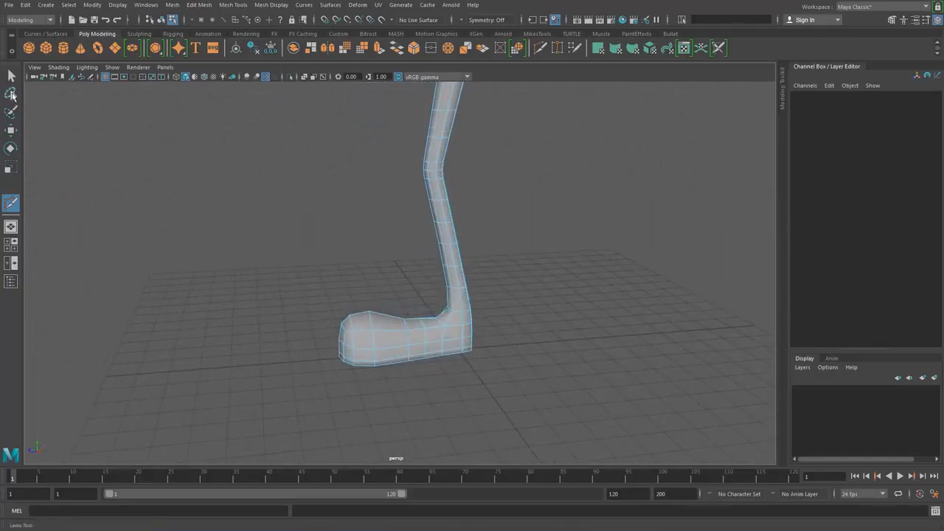
pyautogui.press('q')
# Select the vertical centre edges at the front of the toe and pull them forward to round the tip.
pyautogui.keyDown('alt'); pyautogui.moveTo(179, 226); pyautogui.dragTo(387, 317); pyautogui.keyUp('alt')
pyautogui.moveTo(387, 317); pyautogui.dragTo(382, 323, button='right')
pyautogui.click(385, 322)
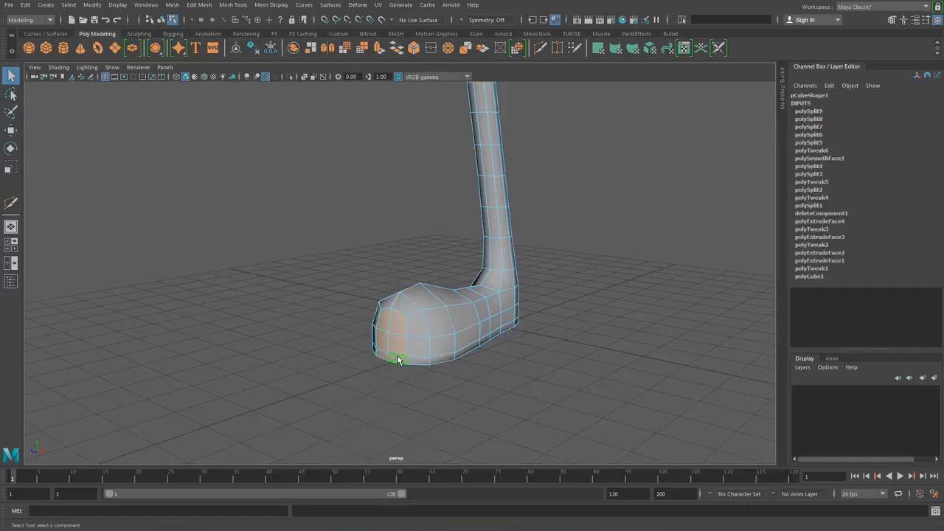
pyautogui.press('w')
pyautogui.moveTo(419, 349)
pyautogui.keyDown('alt'); pyautogui.mouseDown()
pyautogui.moveTo(354, 348)
pyautogui.moveTo(316, 327)
pyautogui.moveTo(355, 312)
pyautogui.moveTo(406, 348)
pyautogui.mouseUp(); pyautogui.keyUp('alt')
pyautogui.click(354, 293)
pyautogui.click(359, 313)
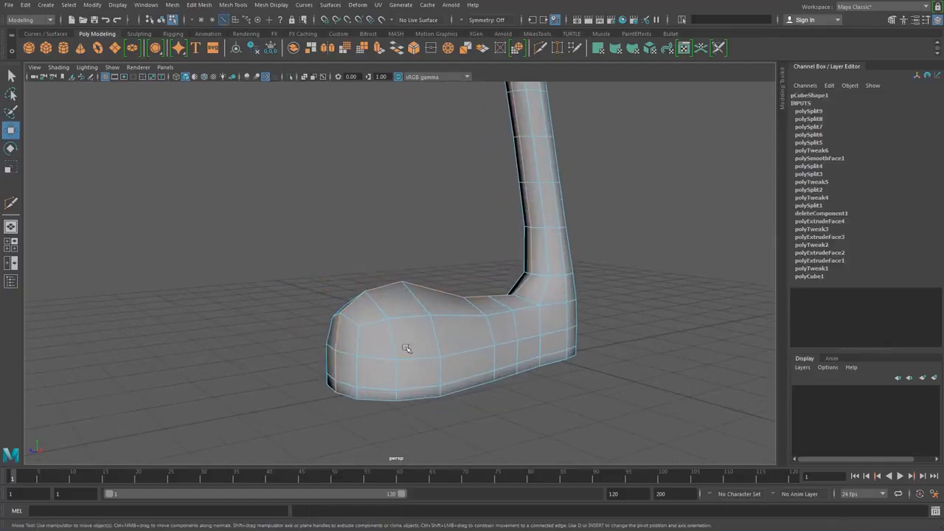
pyautogui.click(339, 338)
pyautogui.click(332, 356)
pyautogui.keyDown('alt'); pyautogui.moveTo(333, 354); pyautogui.dragTo(352, 316); pyautogui.keyUp('alt')
pyautogui.keyDown('shift'); pyautogui.click(370, 289); pyautogui.keyUp('shift')
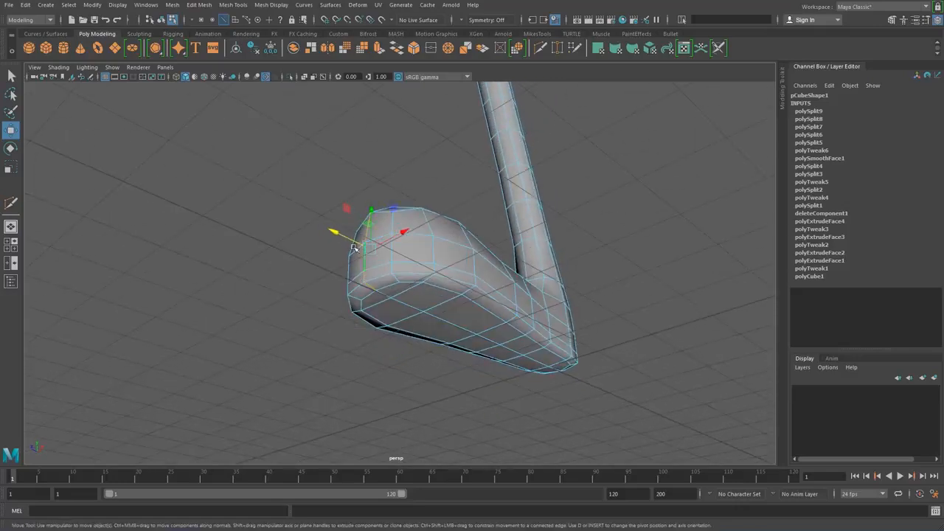
pyautogui.moveTo(342, 235); pyautogui.dragTo(322, 287)
# Return to object mode, smooth the whole leg mesh again with one division, and deselect it.
pyautogui.moveTo(353, 311); pyautogui.dragTo(392, 296, button='right')
pyautogui.click(462, 278)
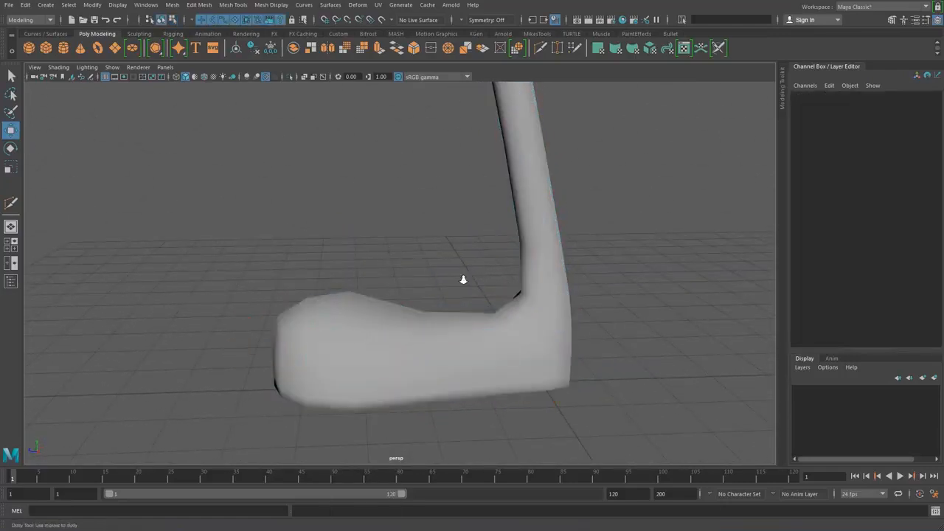
pyautogui.keyDown('alt'); pyautogui.moveTo(463, 278); pyautogui.dragTo(378, 269, button='right'); pyautogui.keyUp('alt')
pyautogui.keyDown('alt'); pyautogui.moveTo(476, 242); pyautogui.dragTo(470, 340, button='middle'); pyautogui.keyUp('alt')
pyautogui.keyDown('alt'); pyautogui.moveTo(411, 271); pyautogui.dragTo(406, 231, button='right'); pyautogui.keyUp('alt')
pyautogui.click(423, 229)
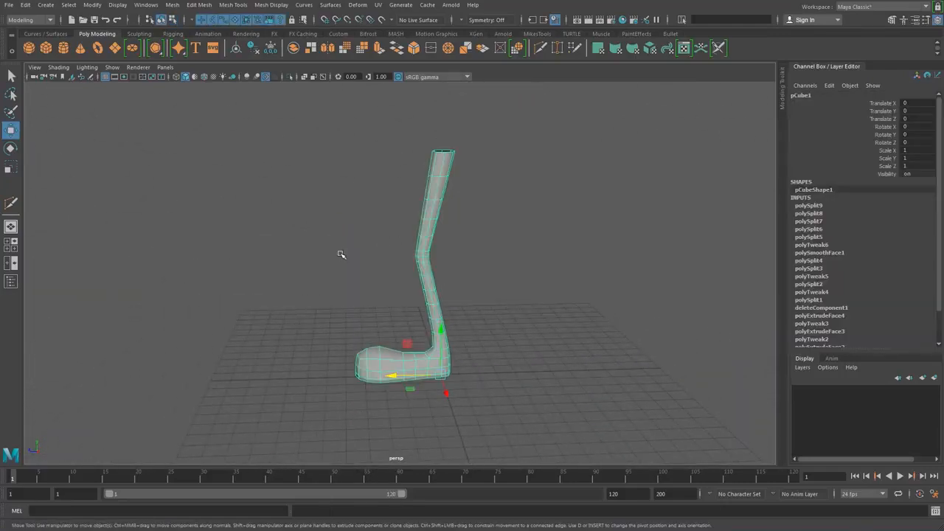
pyautogui.keyDown('alt'); pyautogui.moveTo(340, 255); pyautogui.dragTo(347, 162); pyautogui.keyUp('alt')
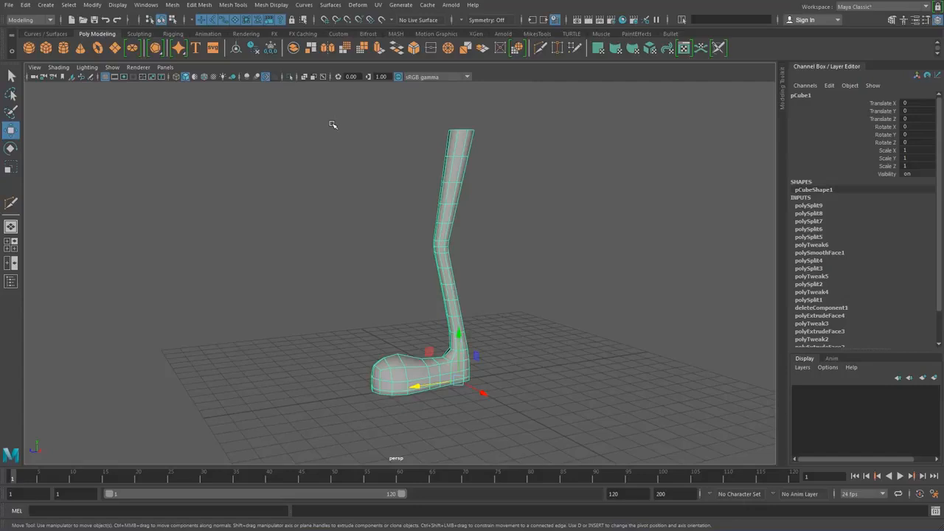
pyautogui.click(345, 49)
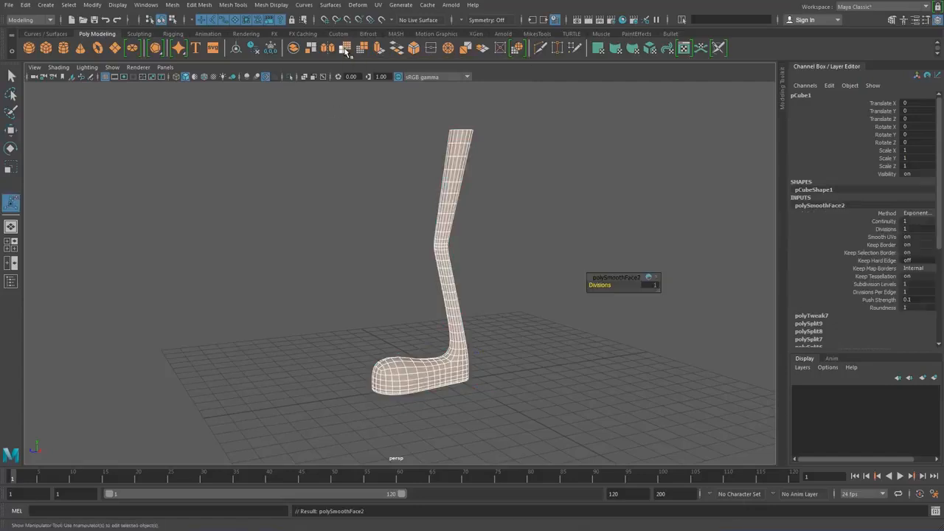
pyautogui.moveTo(455, 185); pyautogui.dragTo(499, 171, button='right')
pyautogui.click(520, 204)
pyautogui.keyDown('alt'); pyautogui.moveTo(520, 205); pyautogui.dragTo(430, 236); pyautogui.keyUp('alt')
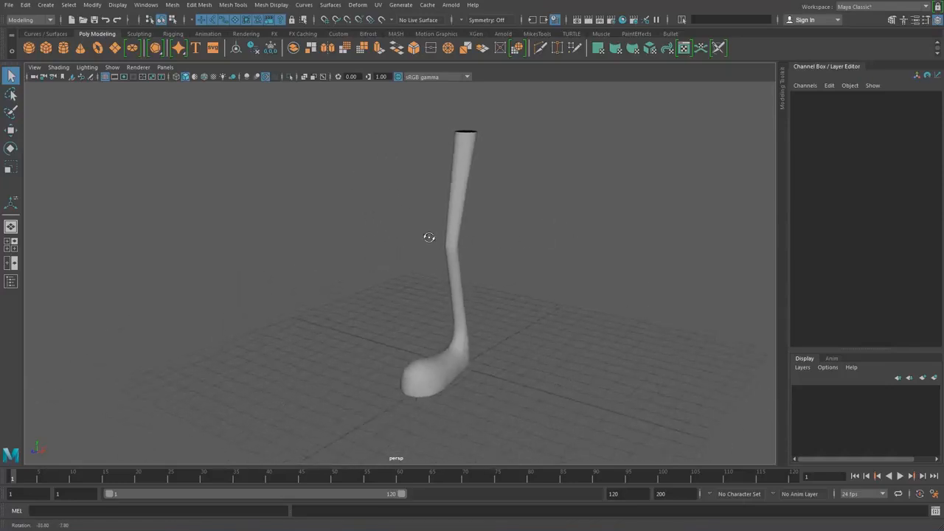
pyautogui.keyDown('alt'); pyautogui.moveTo(430, 236); pyautogui.dragTo(412, 214, button='middle'); pyautogui.keyUp('alt')
pyautogui.keyDown('alt'); pyautogui.moveTo(412, 214); pyautogui.dragTo(439, 234); pyautogui.keyUp('alt')
# Move the leg backward along Z to a Translate Z of about -1.345, and deselect it.
pyautogui.click(457, 275)
pyautogui.keyDown('alt'); pyautogui.moveTo(316, 192); pyautogui.dragTo(428, 295); pyautogui.keyUp('alt')
pyautogui.press('w')
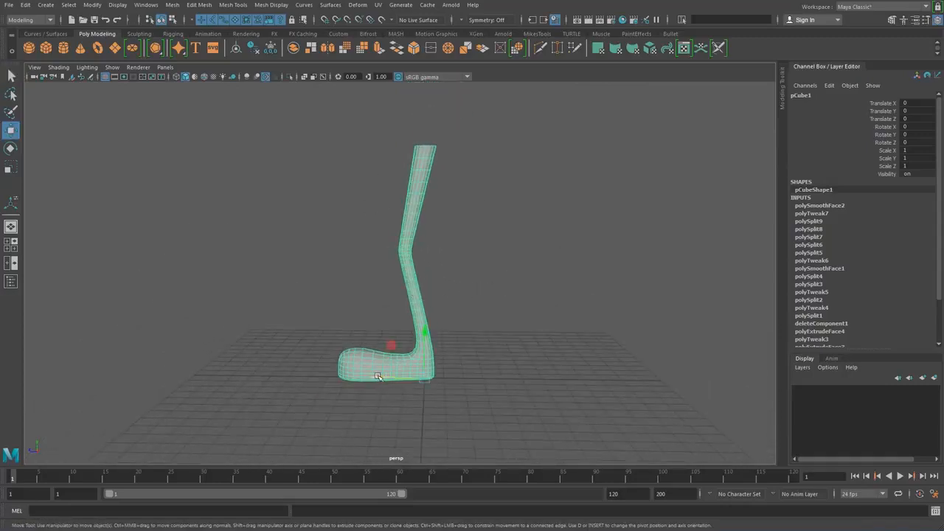
pyautogui.moveTo(377, 377); pyautogui.dragTo(404, 377)
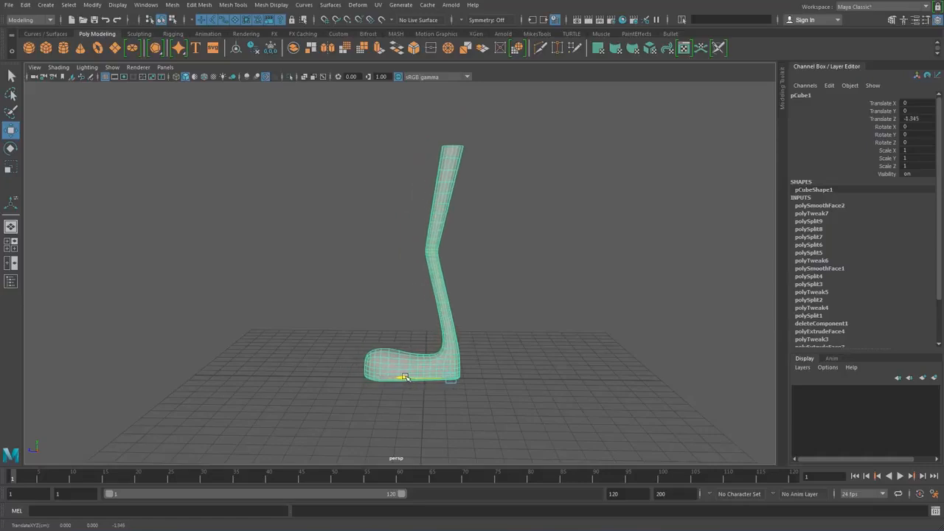
pyautogui.click(366, 298)
pyautogui.moveTo(366, 298)
pyautogui.keyDown('alt'); pyautogui.mouseDown()
pyautogui.moveTo(400, 310)
pyautogui.moveTo(343, 287)
pyautogui.moveTo(357, 307)
pyautogui.mouseUp(); pyautogui.keyUp('alt')
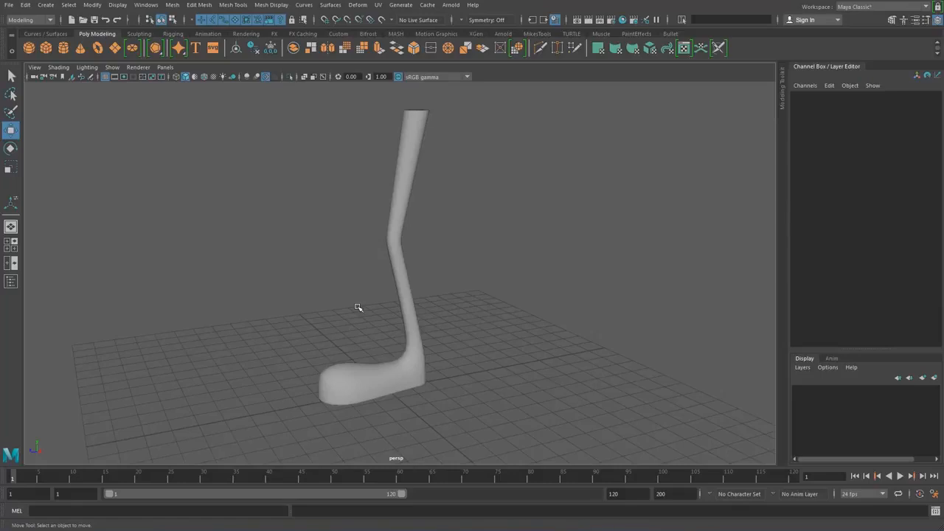
# Save the scene as a Maya Binary file named LegRig in H:\Desktop.
pyautogui.click(8, 6)
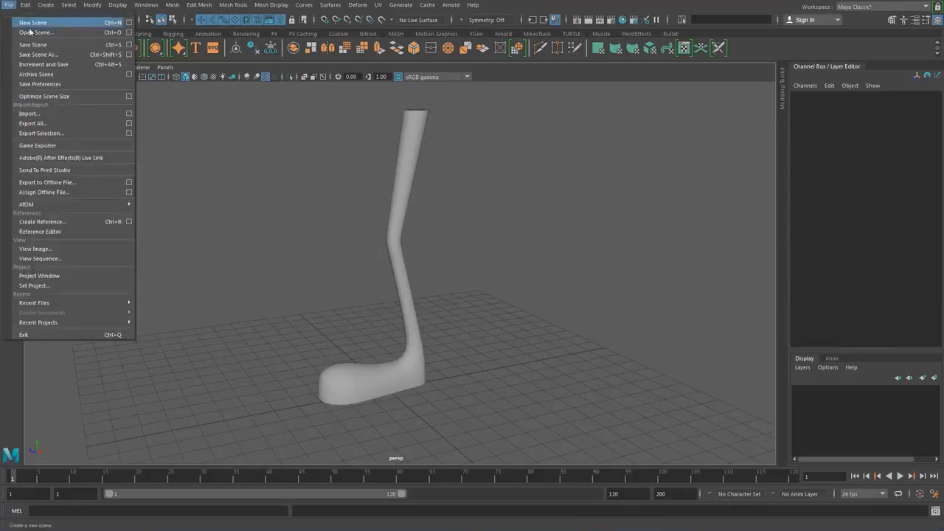
pyautogui.click(41, 55)
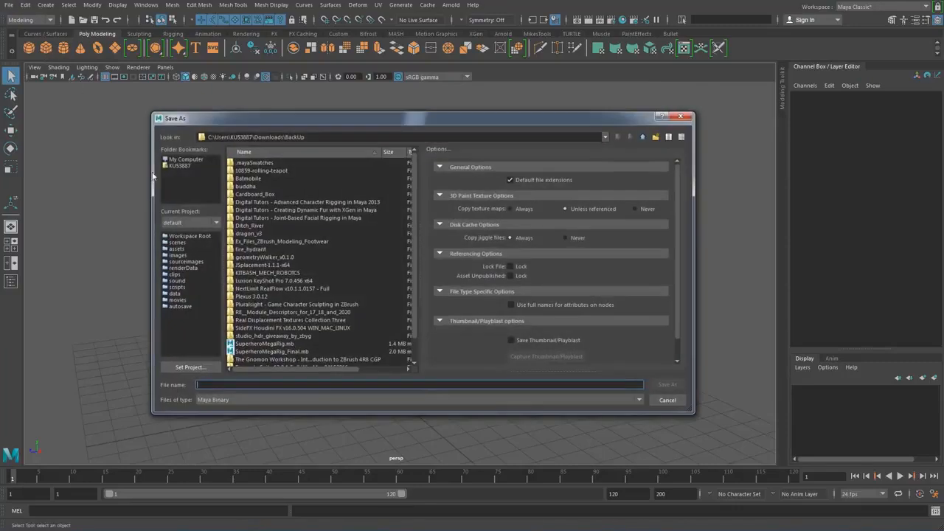
pyautogui.click(186, 160)
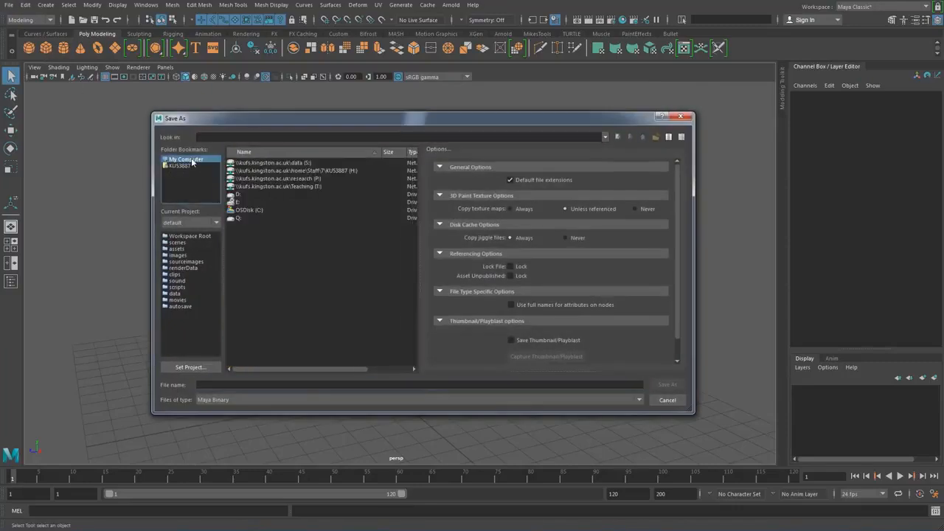
pyautogui.click(185, 166)
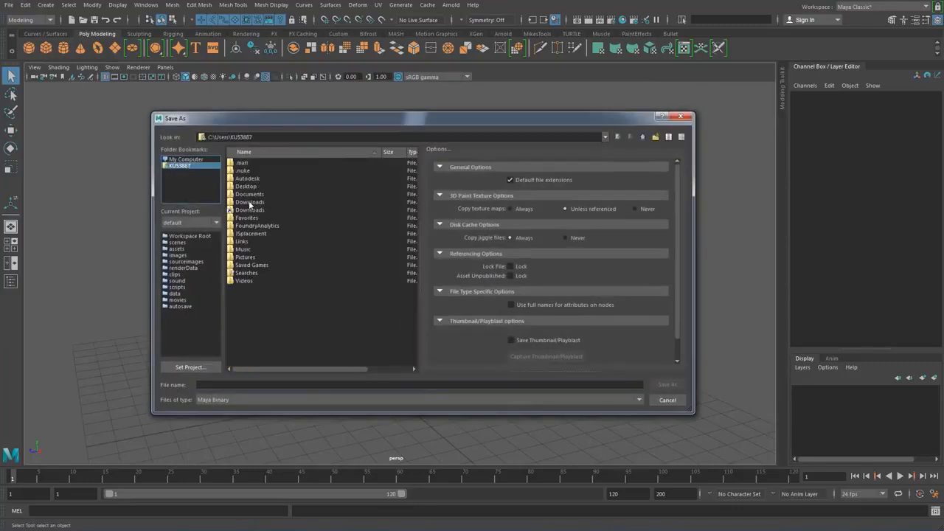
pyautogui.click(186, 160)
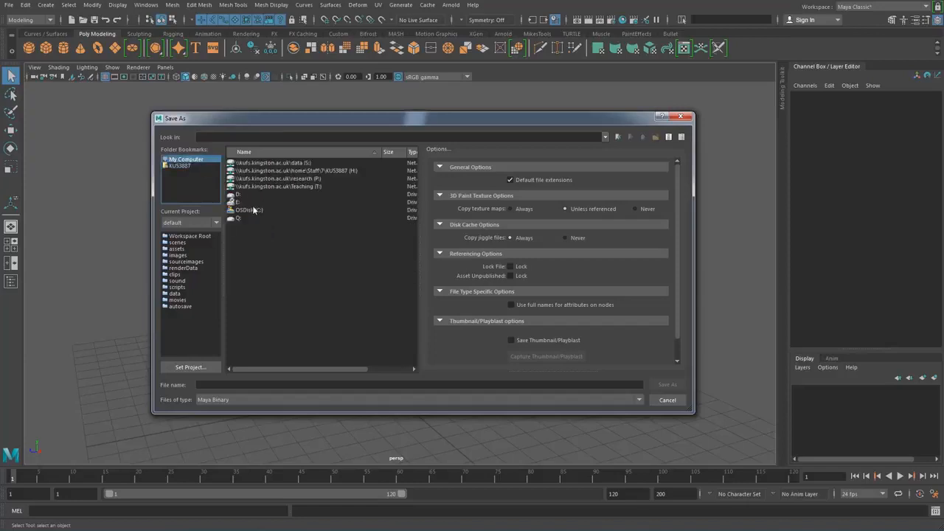
pyautogui.doubleClick(295, 170)
pyautogui.click(245, 258)
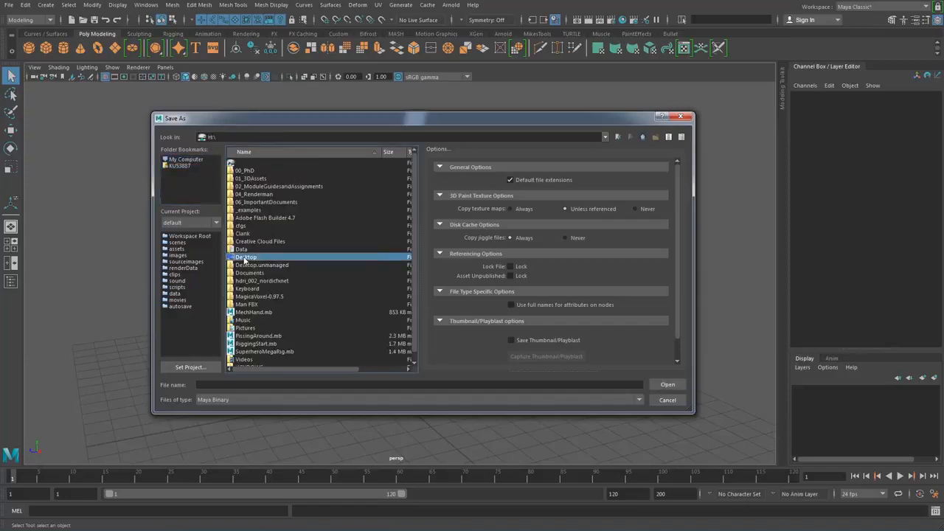
pyautogui.doubleClick(244, 258)
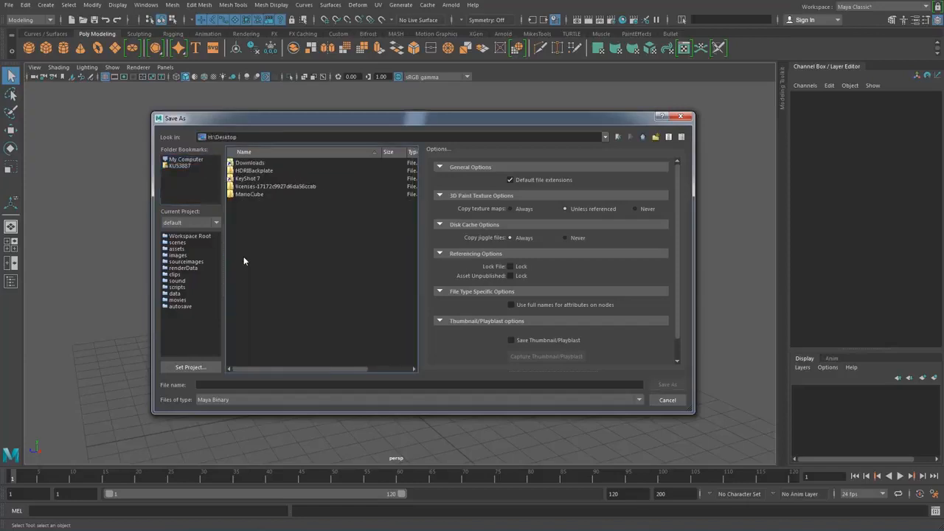
pyautogui.click(256, 385)
pyautogui.write('LegRig')
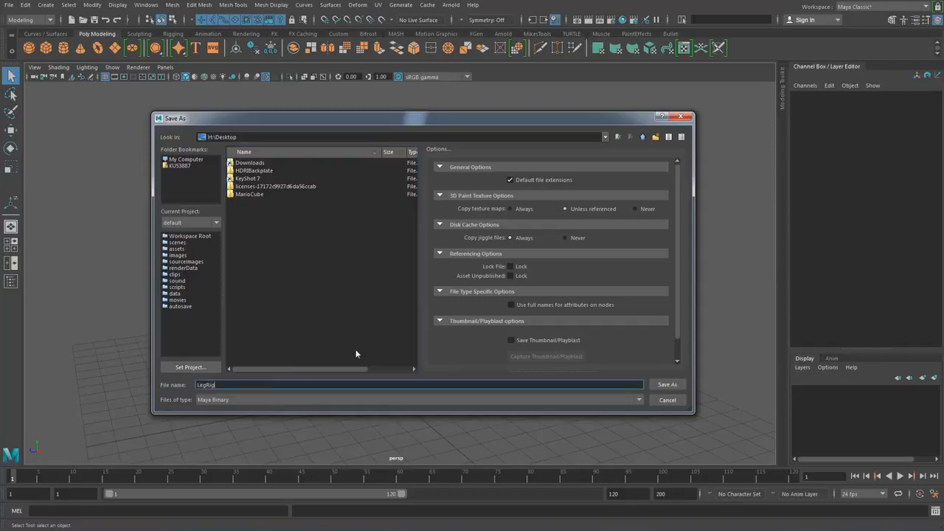
pyautogui.click(667, 384)
pyautogui.press('w')
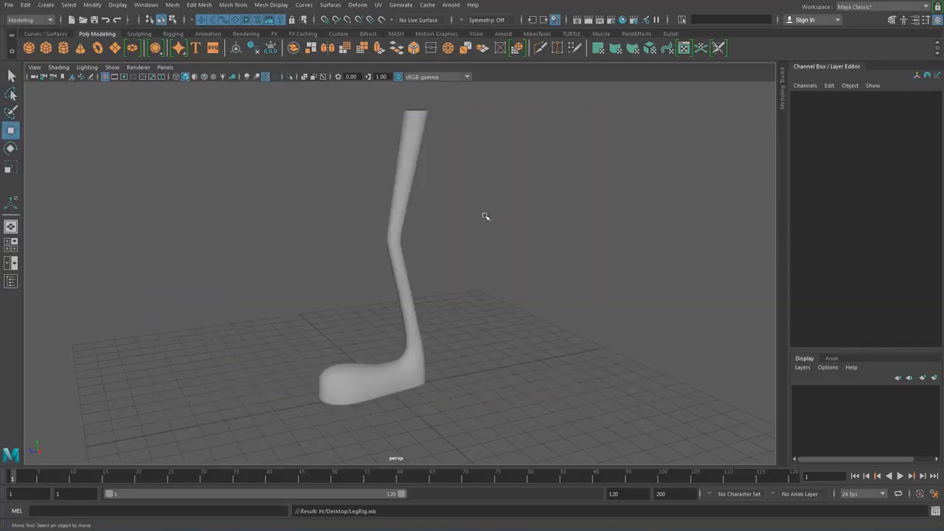
# Select the leg mesh and freeze its transformations.
pyautogui.keyDown('alt'); pyautogui.moveTo(486, 216); pyautogui.dragTo(468, 227); pyautogui.keyUp('alt')
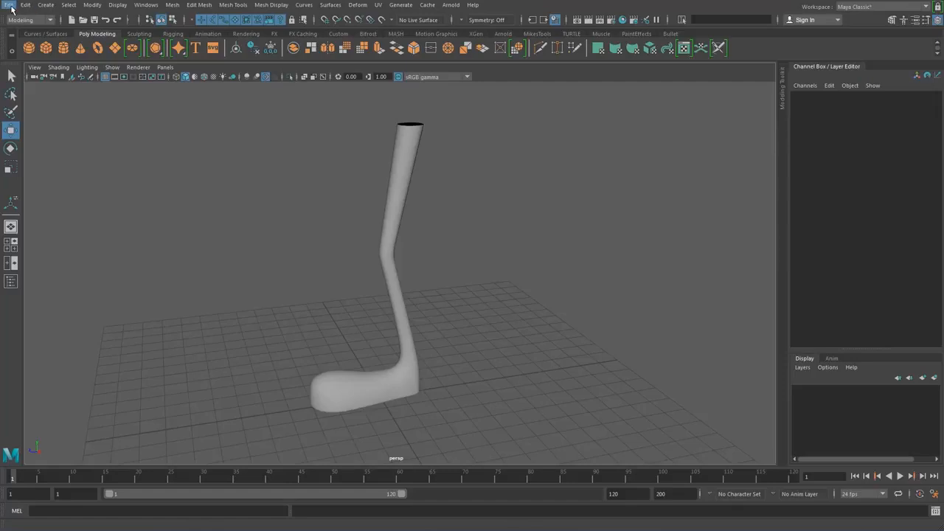
pyautogui.click(390, 182)
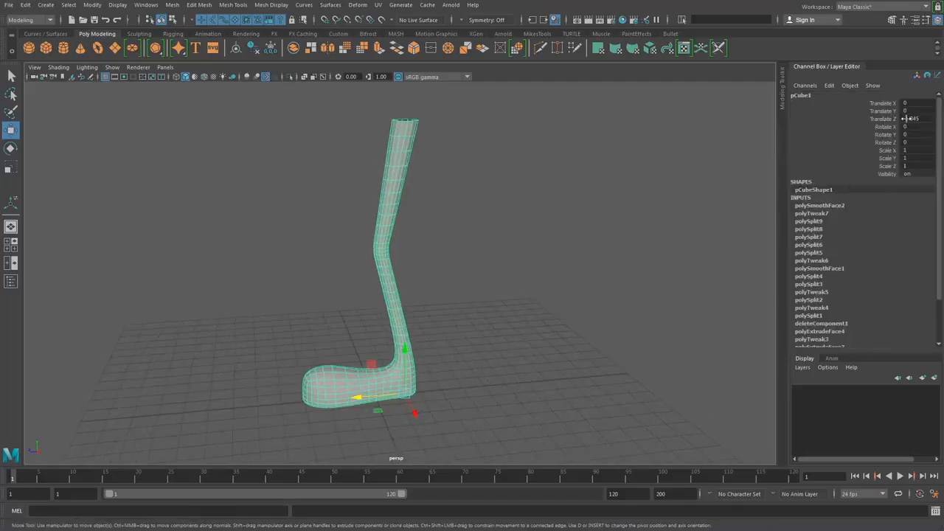
pyautogui.scroll(-3, 822, 213)
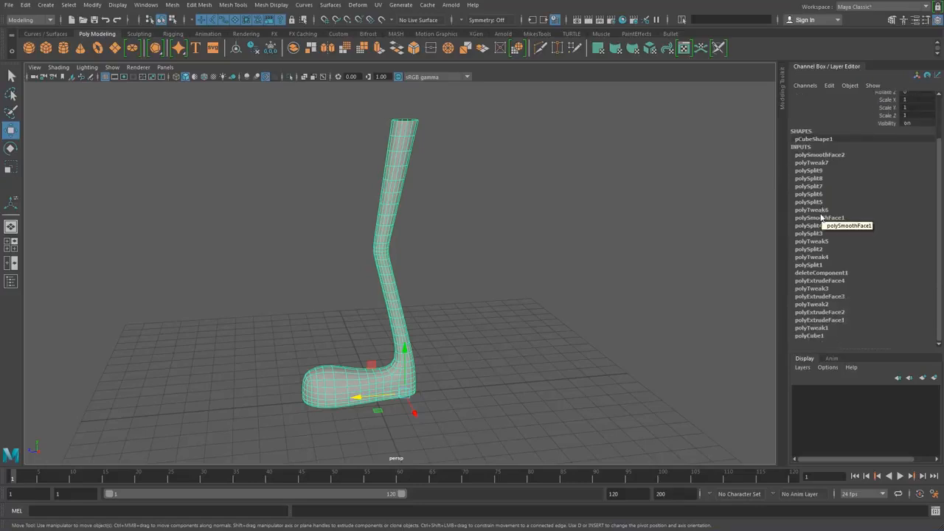
pyautogui.click(270, 48)
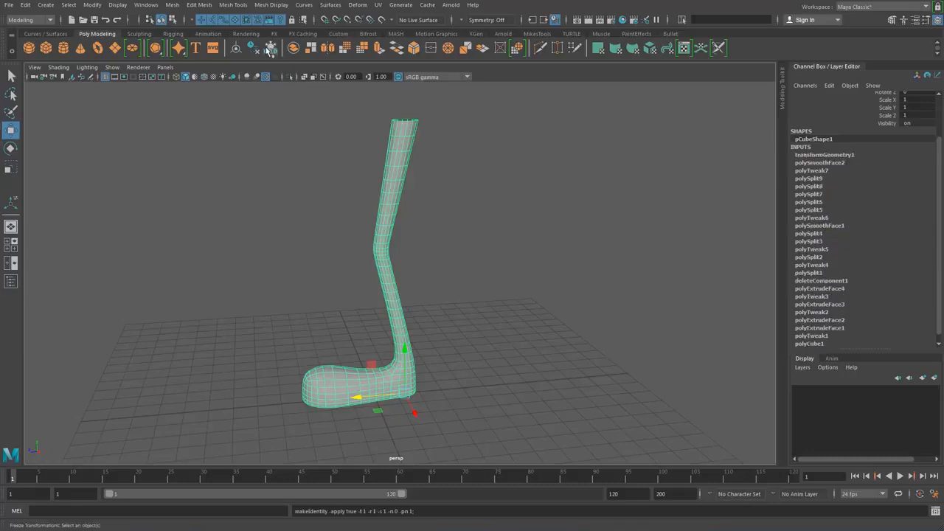
pyautogui.click(96, 5)
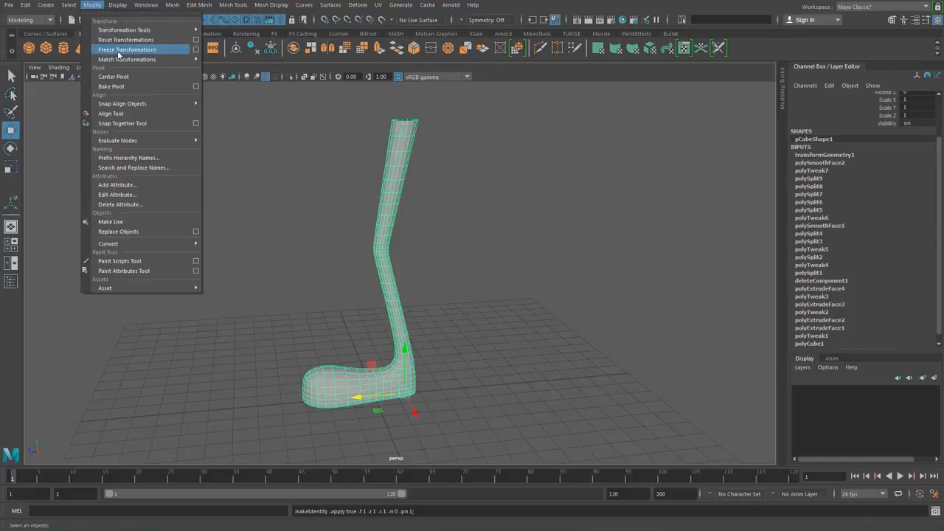
pyautogui.click(396, 147)
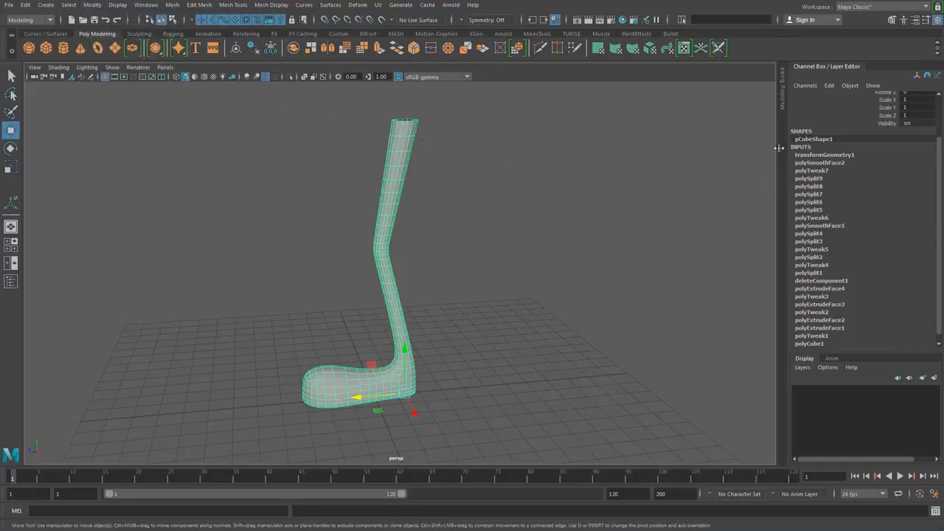
pyautogui.scroll(-1, 823, 203)
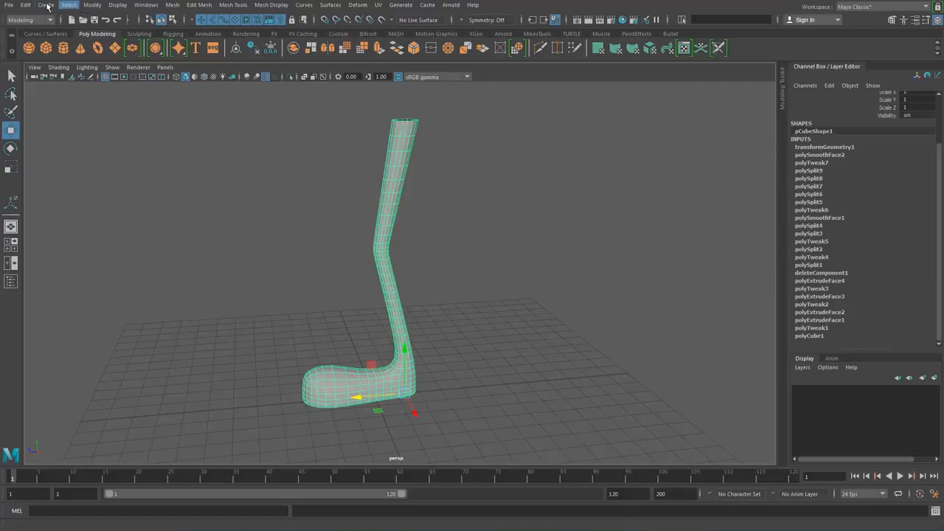
# Delete all construction history in the scene.
pyautogui.click(93, 6)
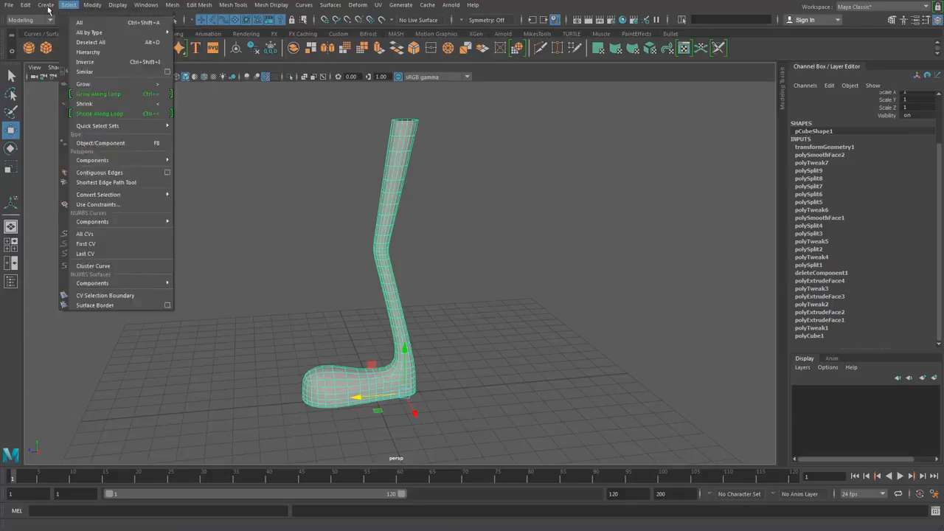
pyautogui.moveTo(25, 5)
pyautogui.click(175, 138)
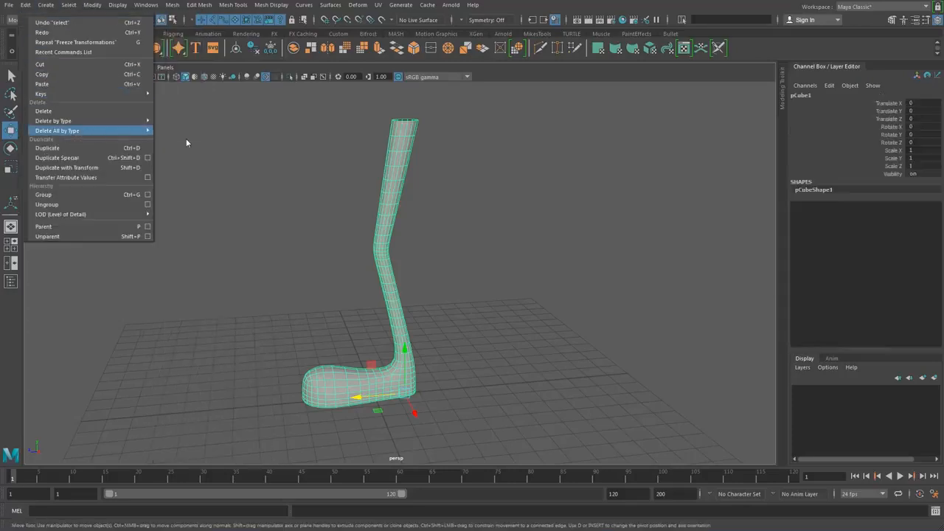
# Rename the leg mesh to Leg_GEO, check its entry in the Outliner, and close the Outliner.
pyautogui.doubleClick(804, 96)
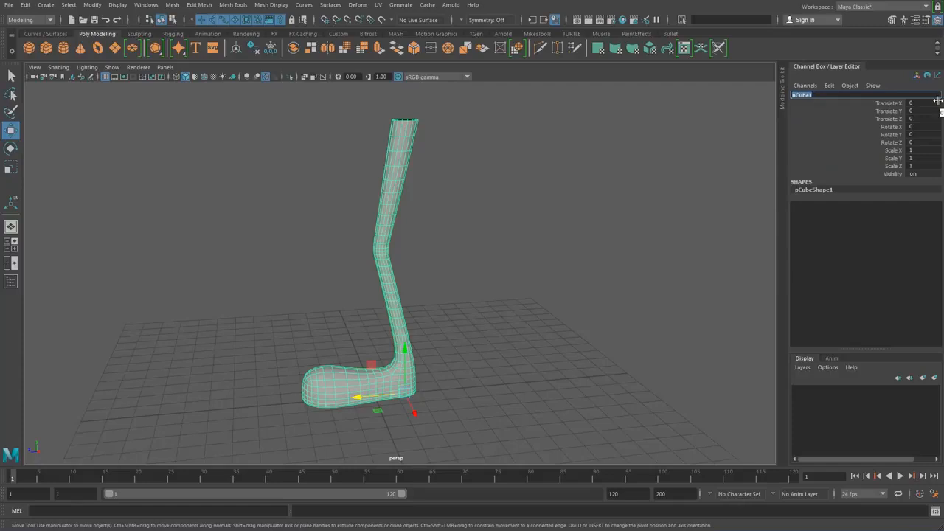
pyautogui.press('BackSpace')
pyautogui.press('Return')
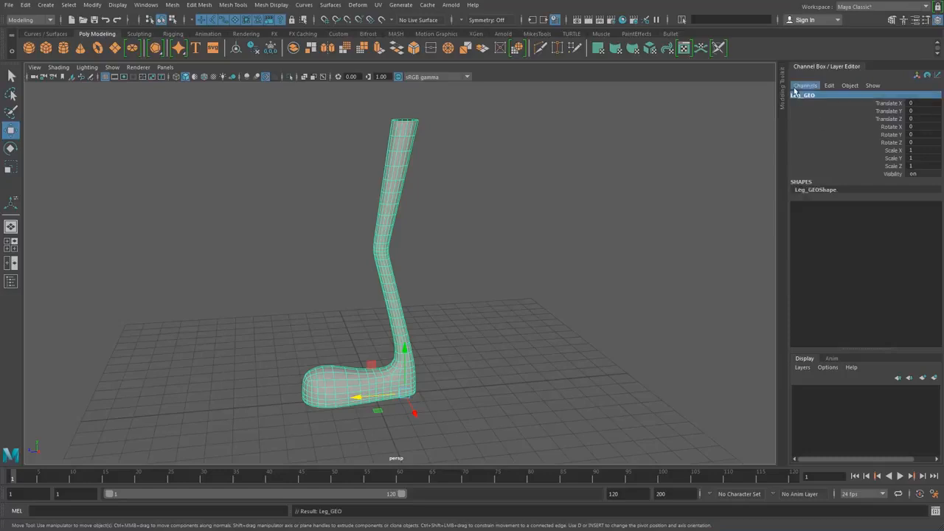
pyautogui.click(10, 281)
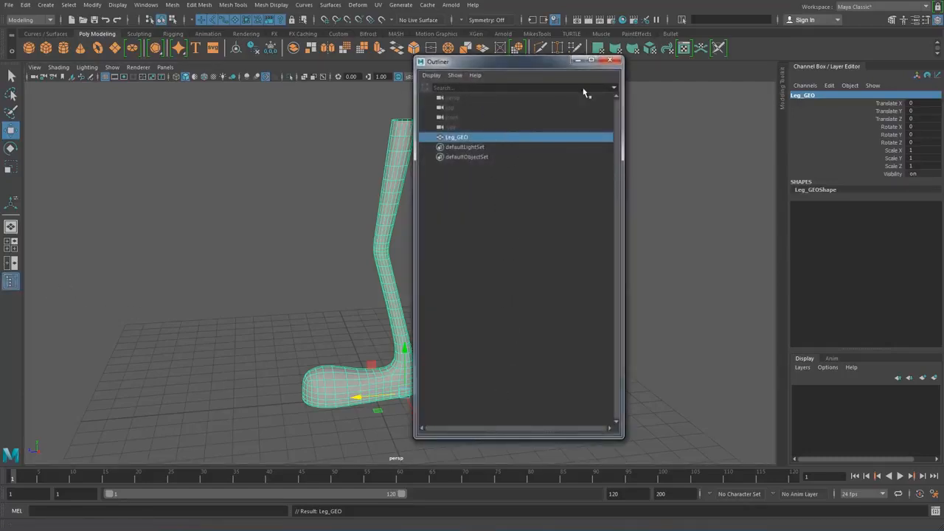
pyautogui.click(609, 59)
pyautogui.click(440, 193)
pyautogui.click(411, 191)
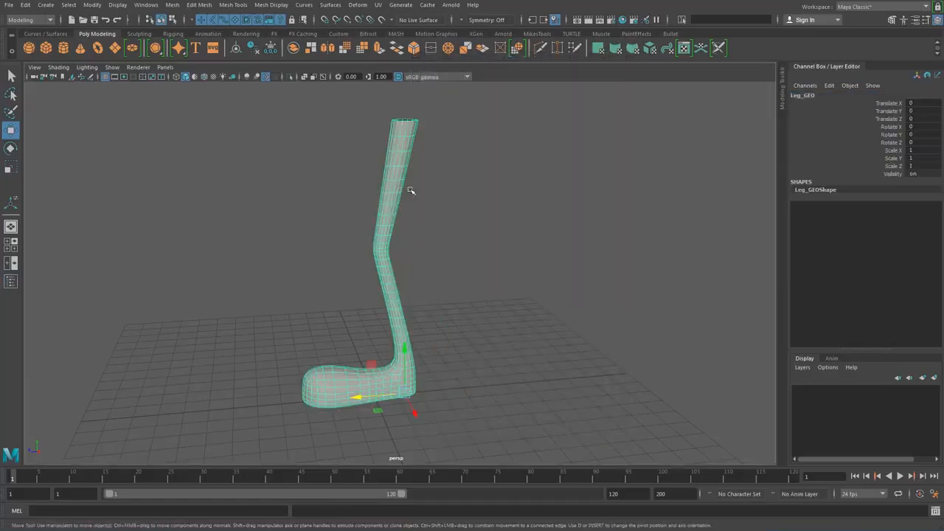
# Deselect the leg and show it in a maximized side view.
pyautogui.scroll(-2, 508, 181)
pyautogui.keyDown('alt'); pyautogui.moveTo(509, 181); pyautogui.dragTo(533, 192); pyautogui.keyUp('alt')
pyautogui.keyDown('alt'); pyautogui.moveTo(533, 191); pyautogui.dragTo(572, 191, button='middle'); pyautogui.keyUp('alt')
pyautogui.scroll(2, 537, 175)
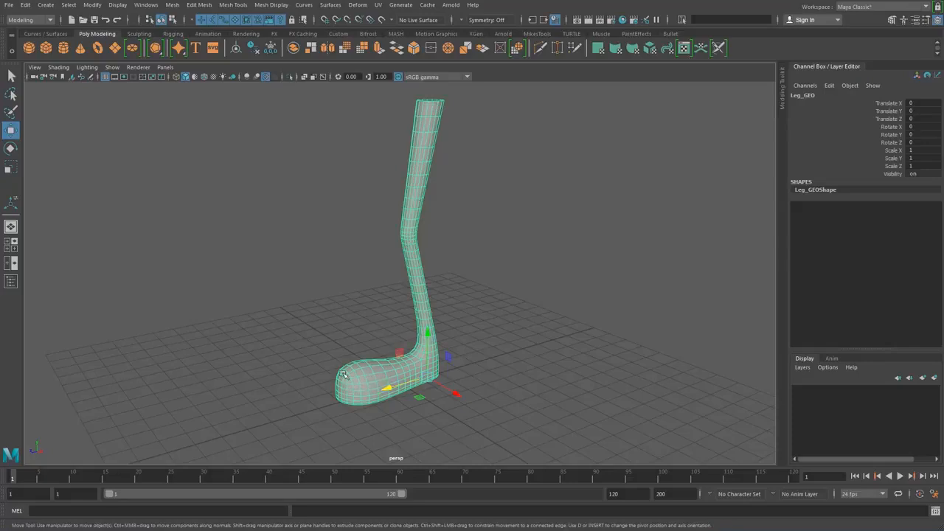
pyautogui.click(528, 292)
pyautogui.press('space')
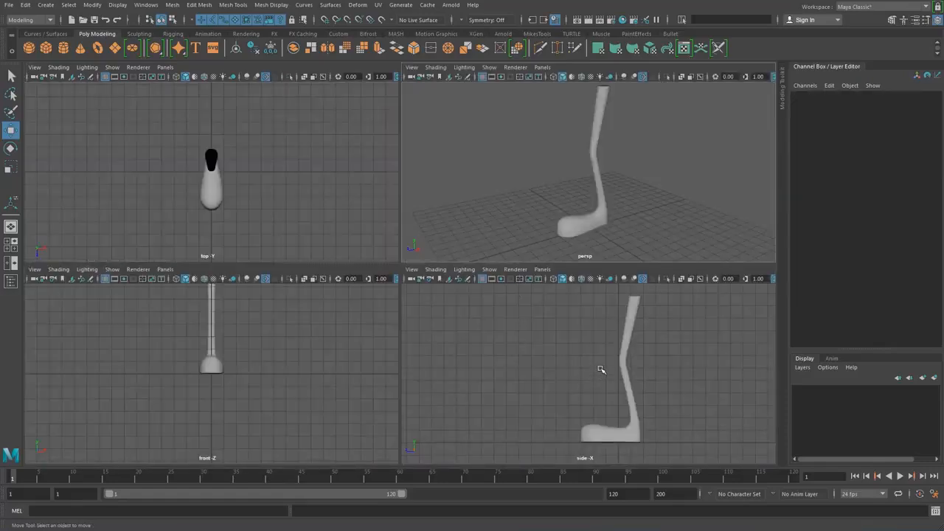
pyautogui.press('space')
pyautogui.press('space')
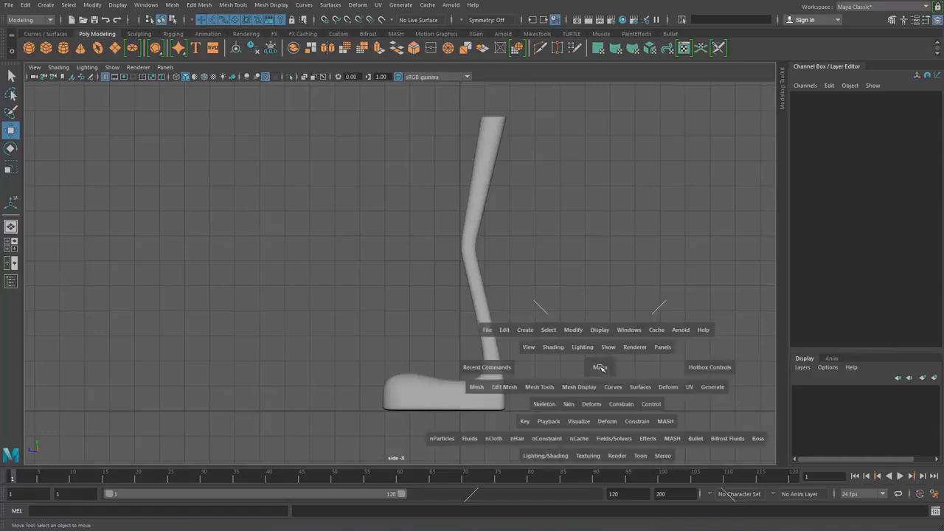
pyautogui.keyDown('alt'); pyautogui.moveTo(539, 206); pyautogui.dragTo(594, 204); pyautogui.keyUp('alt')
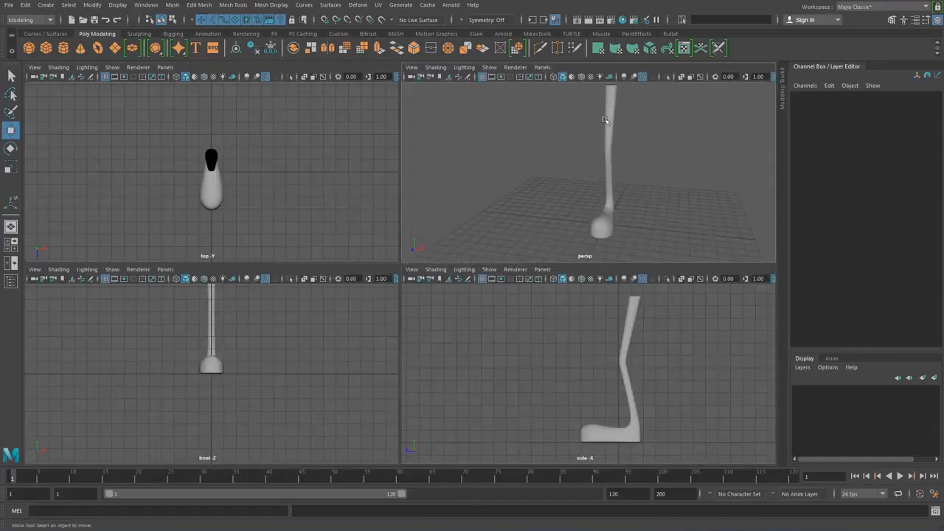
pyautogui.press('space')
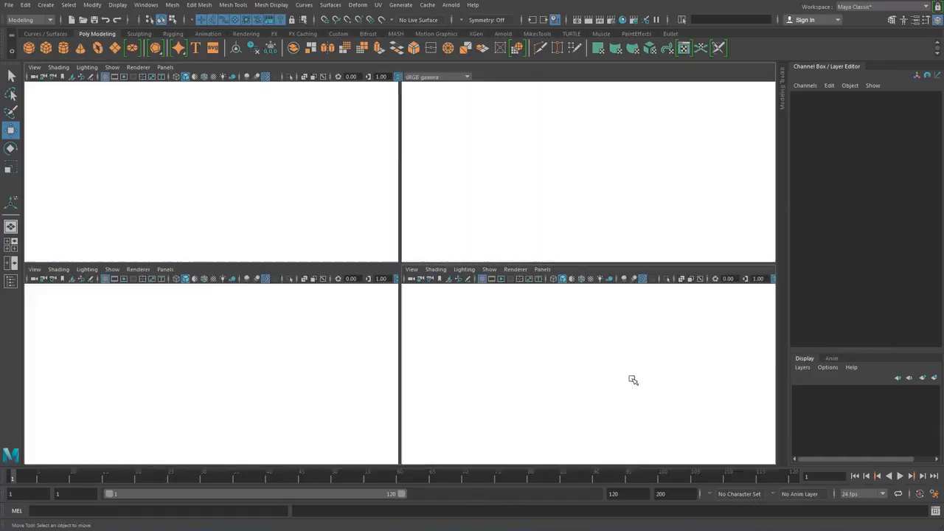
pyautogui.press('space')
pyautogui.press('space')
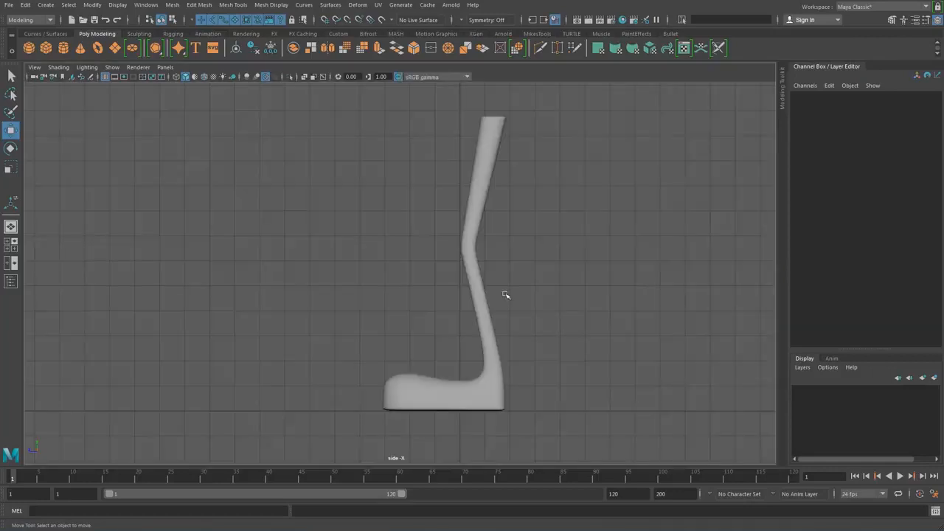
pyautogui.keyDown('alt'); pyautogui.moveTo(516, 215); pyautogui.dragTo(468, 218, button='middle'); pyautogui.keyUp('alt')
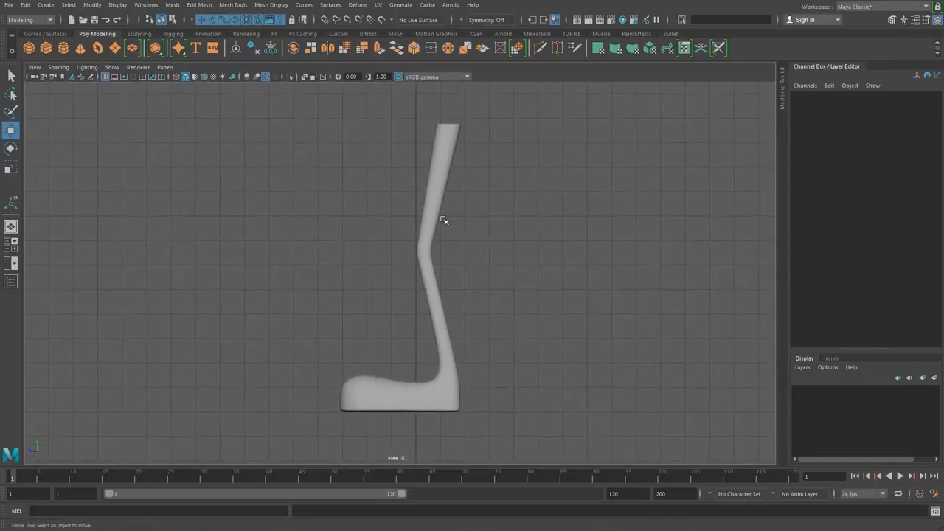
# Switch the shelf and the menu set to Rigging.
pyautogui.click(175, 34)
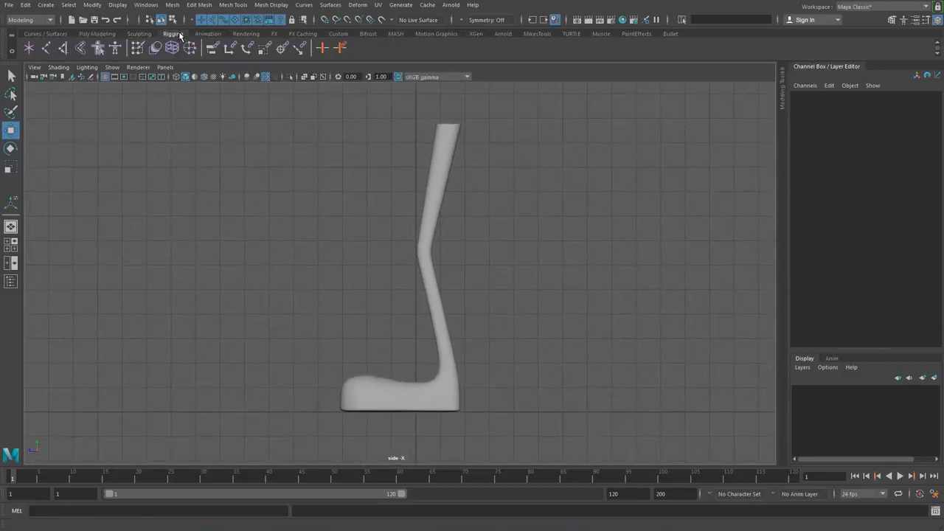
pyautogui.click(49, 21)
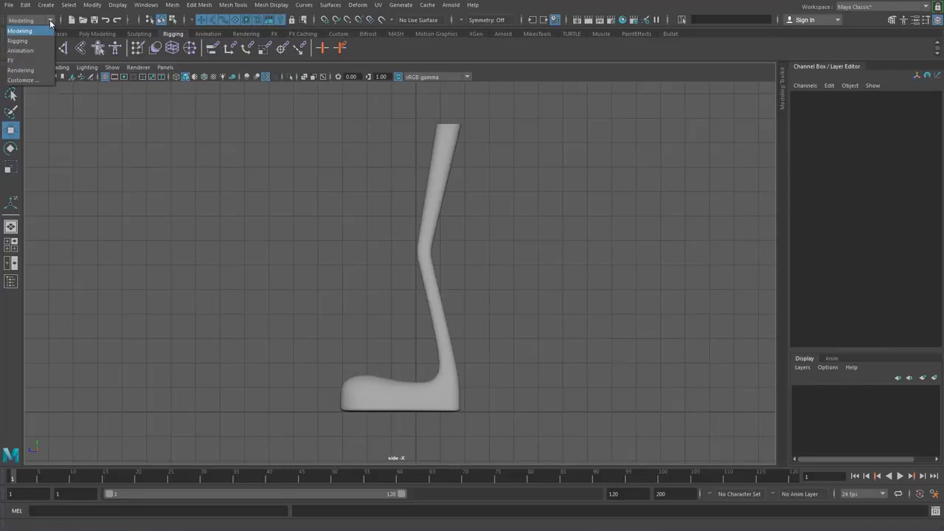
pyautogui.click(17, 41)
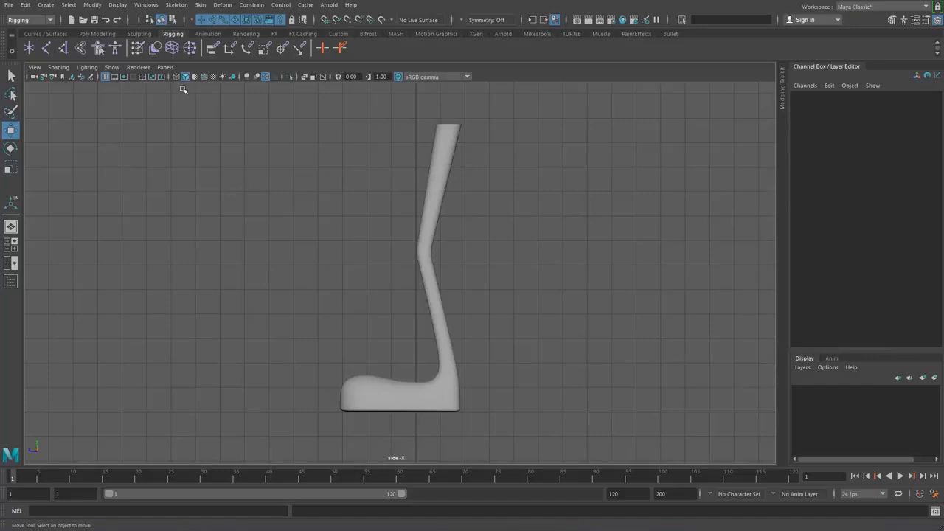
# Draw a curving practice chain of twelve joints in the empty space behind the leg and complete the skeleton.
pyautogui.click(45, 48)
pyautogui.moveTo(546, 185)
pyautogui.keyDown('alt'); pyautogui.mouseDown(button='middle')
pyautogui.moveTo(421, 198)
pyautogui.moveTo(351, 183)
pyautogui.mouseUp(button='middle'); pyautogui.keyUp('alt')
pyautogui.keyDown('alt'); pyautogui.moveTo(423, 200); pyautogui.dragTo(346, 207, button='middle'); pyautogui.keyUp('alt')
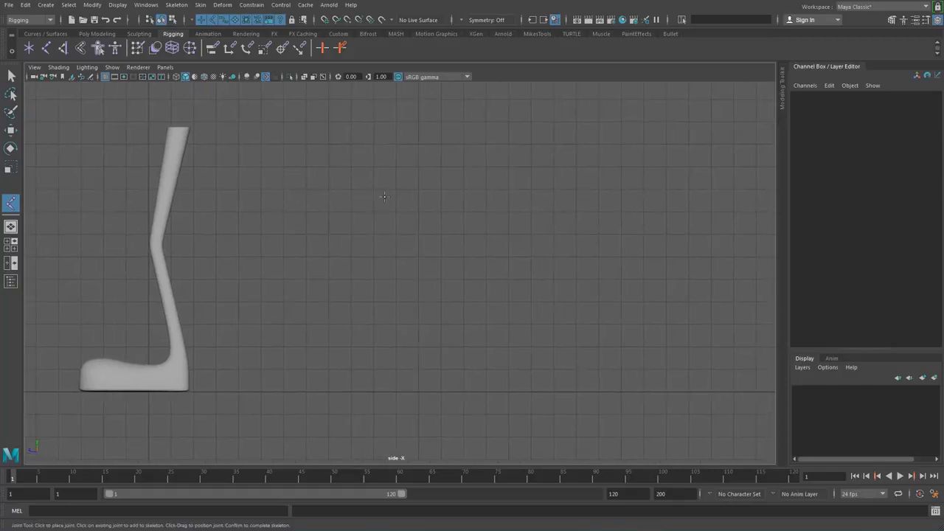
pyautogui.click(514, 229)
pyautogui.click(474, 165)
pyautogui.click(406, 163)
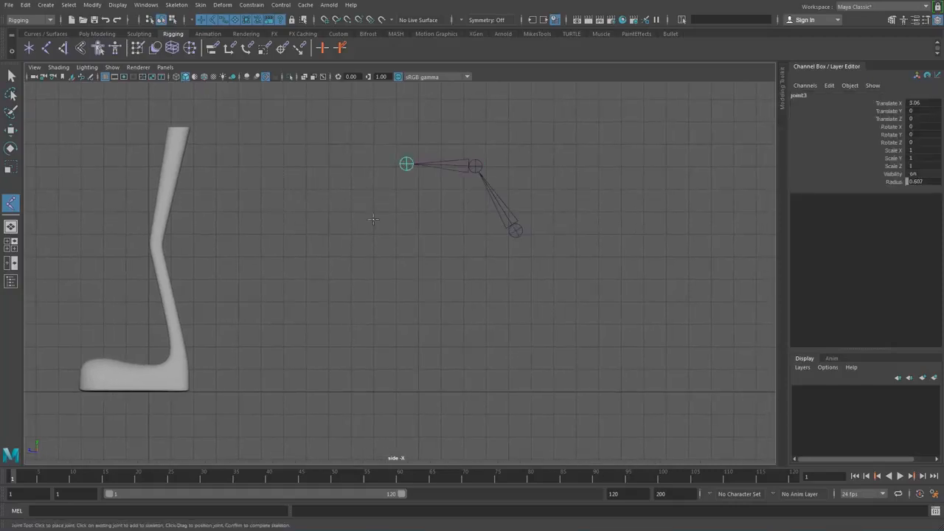
pyautogui.click(372, 222)
pyautogui.click(361, 306)
pyautogui.click(425, 358)
pyautogui.click(526, 358)
pyautogui.click(587, 281)
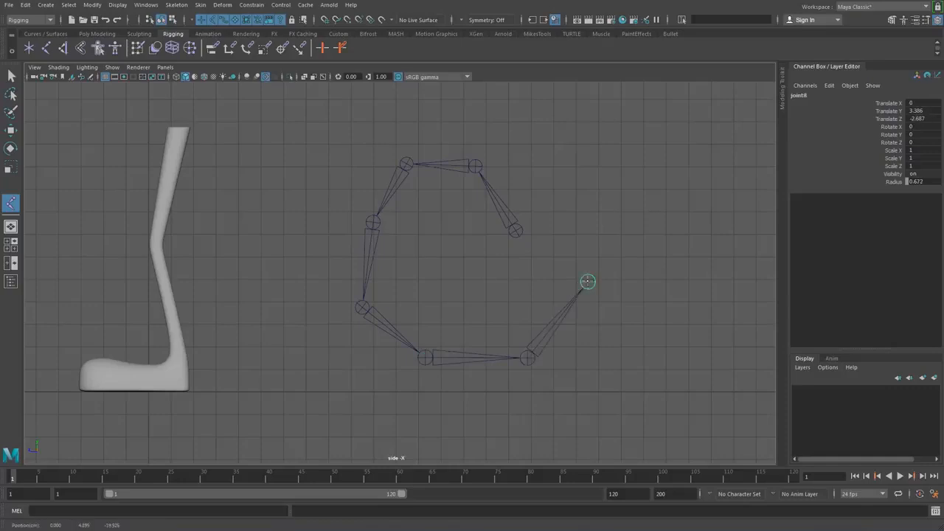
pyautogui.click(692, 229)
pyautogui.click(723, 334)
pyautogui.click(672, 410)
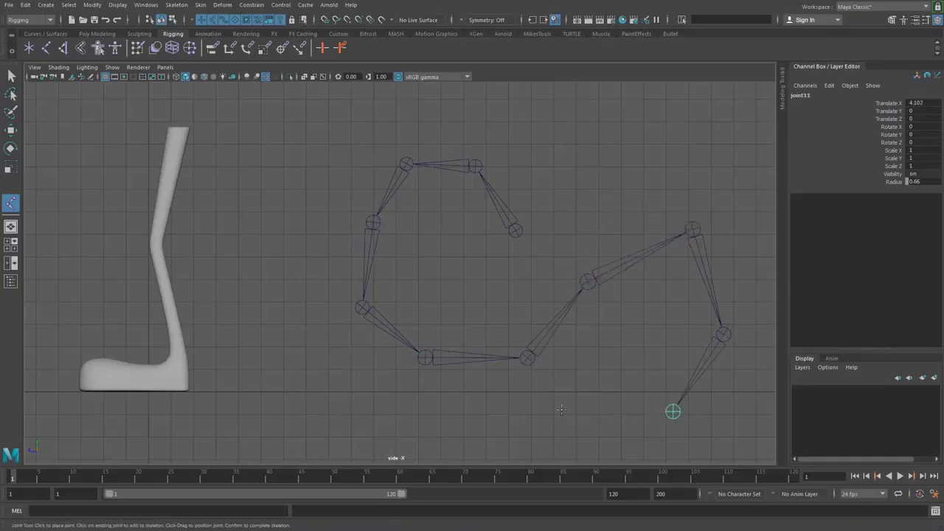
pyautogui.click(552, 406)
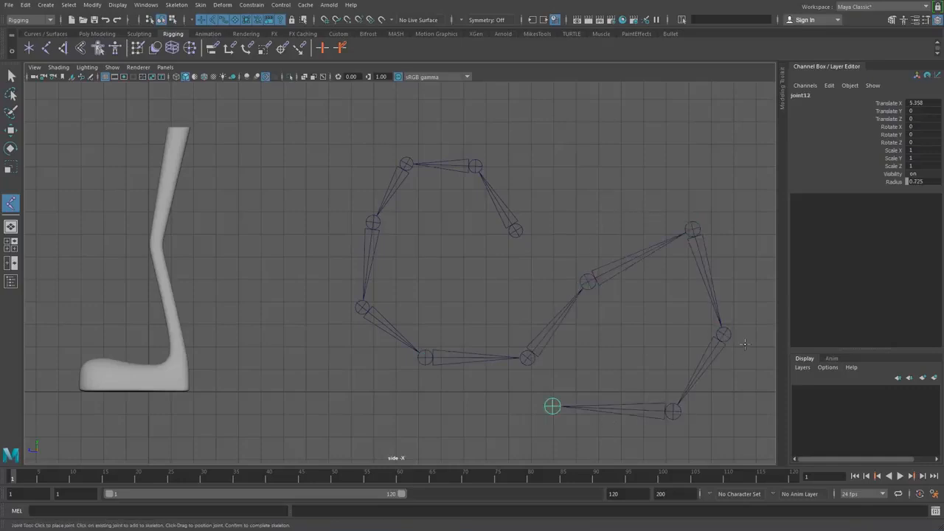
pyautogui.press('Return')
pyautogui.press('w')
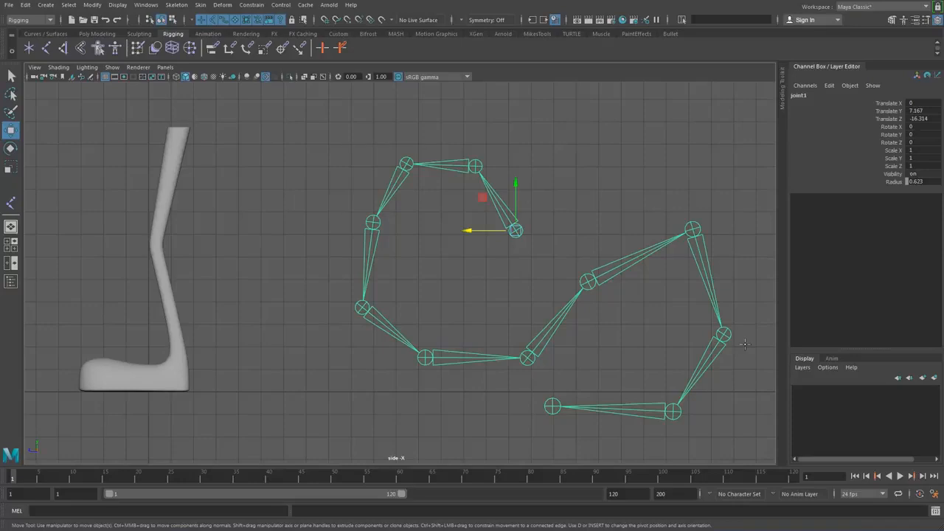
# Examine the joint chain from several angles in the maximized perspective view.
pyautogui.press('space')
pyautogui.press('space')
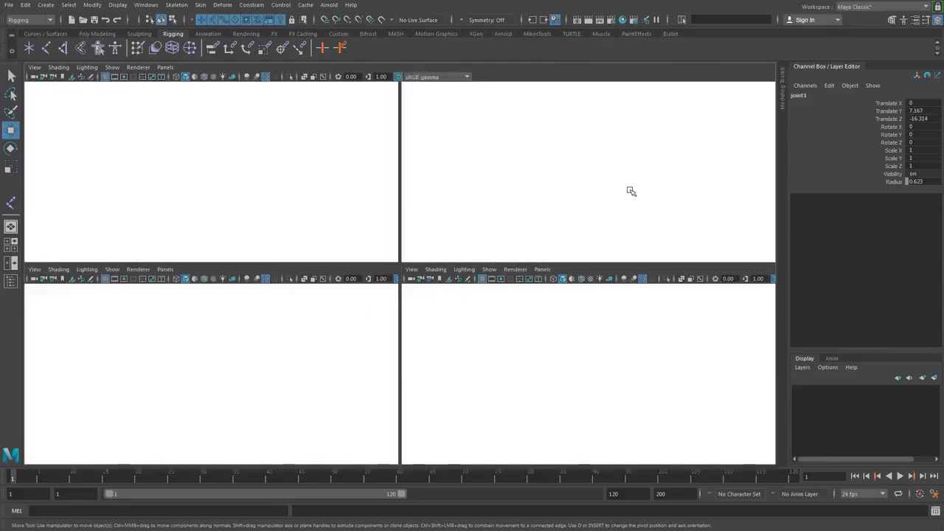
pyautogui.keyDown('alt'); pyautogui.moveTo(571, 215); pyautogui.dragTo(480, 219); pyautogui.keyUp('alt')
pyautogui.keyDown('alt'); pyautogui.moveTo(597, 219); pyautogui.dragTo(326, 229, button='middle'); pyautogui.keyUp('alt')
pyautogui.scroll(4, 514, 274)
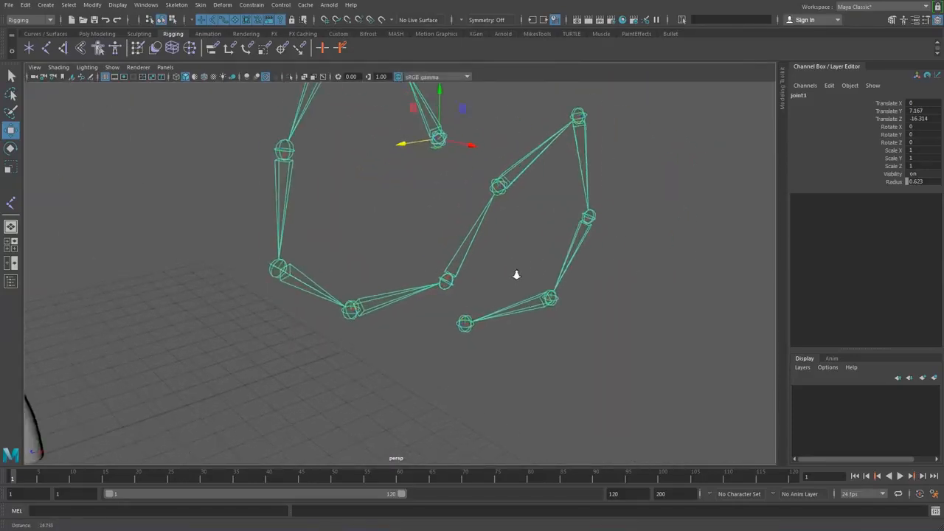
pyautogui.keyDown('alt'); pyautogui.moveTo(514, 276); pyautogui.dragTo(512, 350, button='middle'); pyautogui.keyUp('alt')
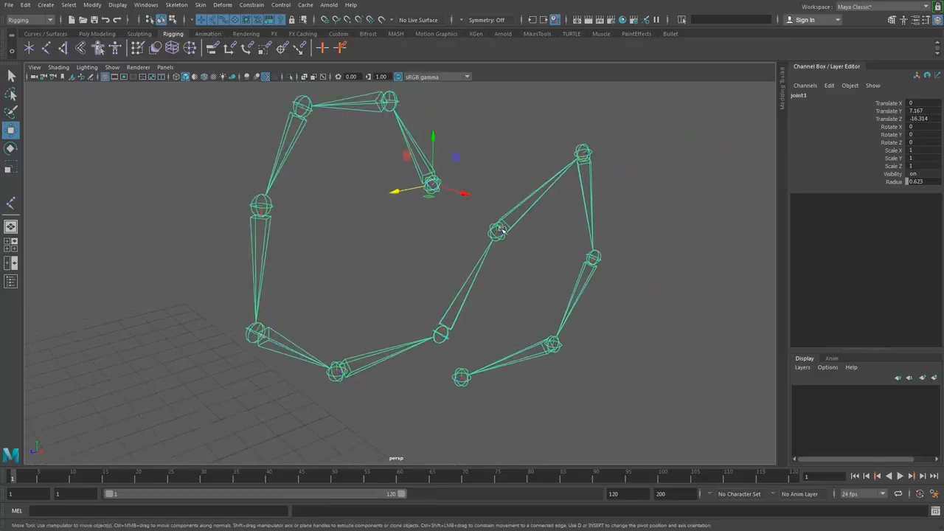
pyautogui.keyDown('alt'); pyautogui.moveTo(498, 234); pyautogui.dragTo(435, 212); pyautogui.keyUp('alt')
pyautogui.scroll(-2, 558, 244)
pyautogui.keyDown('alt'); pyautogui.moveTo(603, 259); pyautogui.dragTo(512, 200, button='middle'); pyautogui.keyUp('alt')
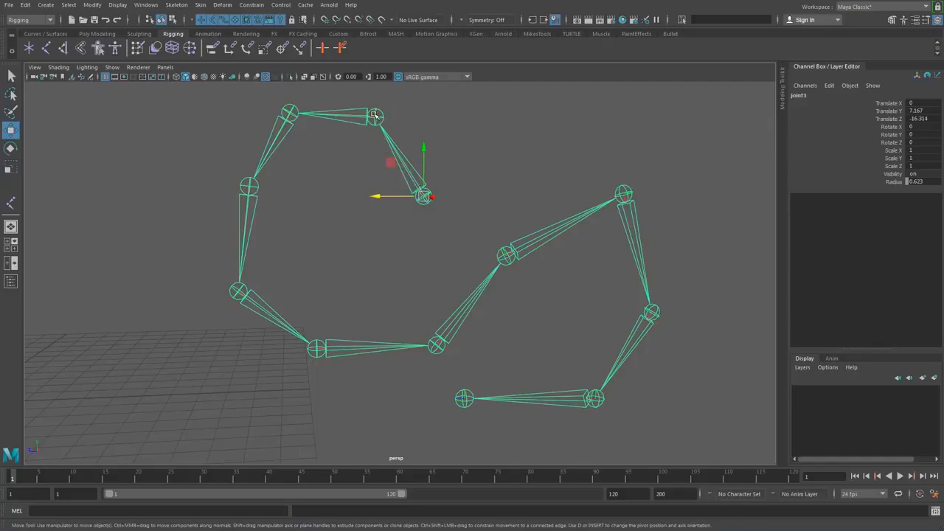
# Select the root, fourth, third and second joints individually to examine the chain's parent-child hierarchy, ending on the root.
pyautogui.click(374, 274)
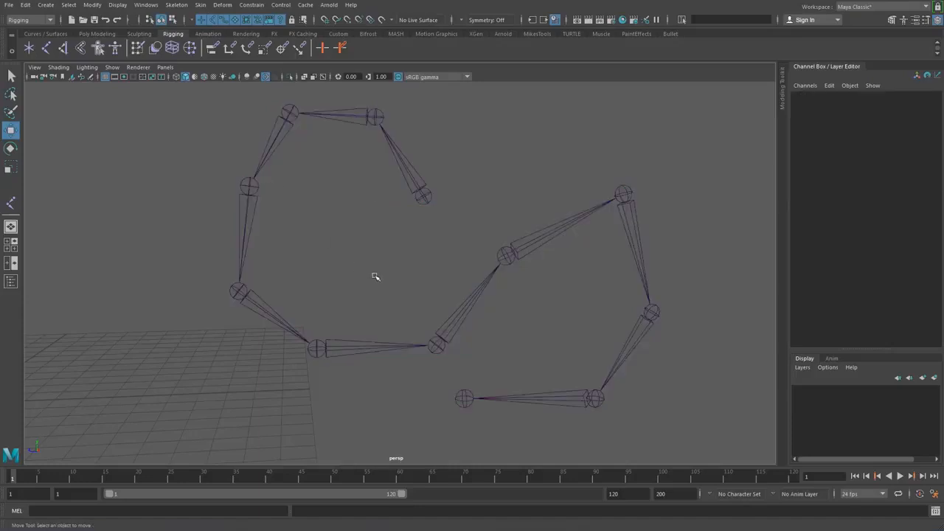
pyautogui.click(425, 195)
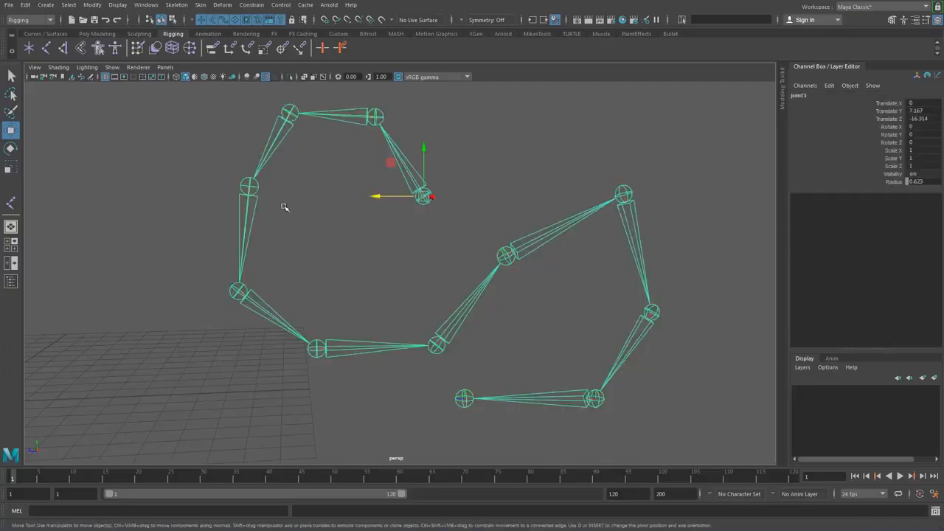
pyautogui.click(248, 186)
pyautogui.click(289, 112)
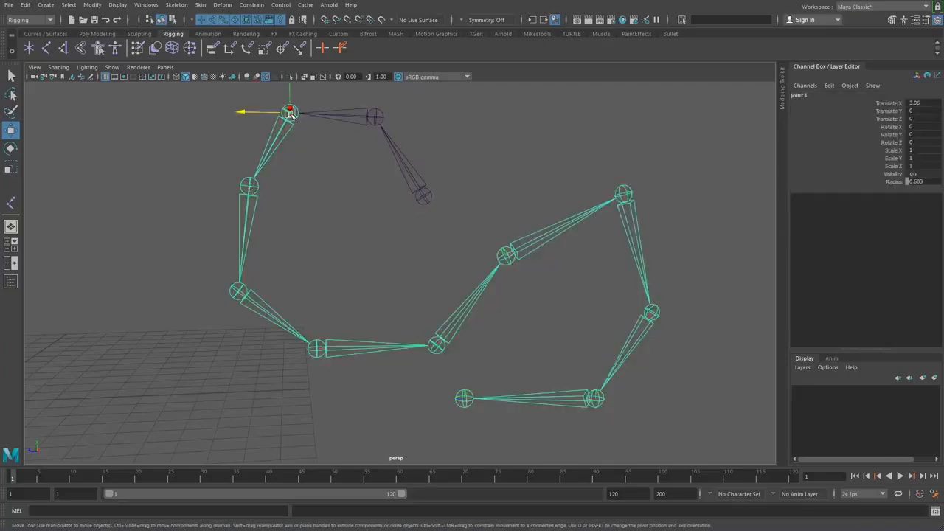
pyautogui.click(374, 117)
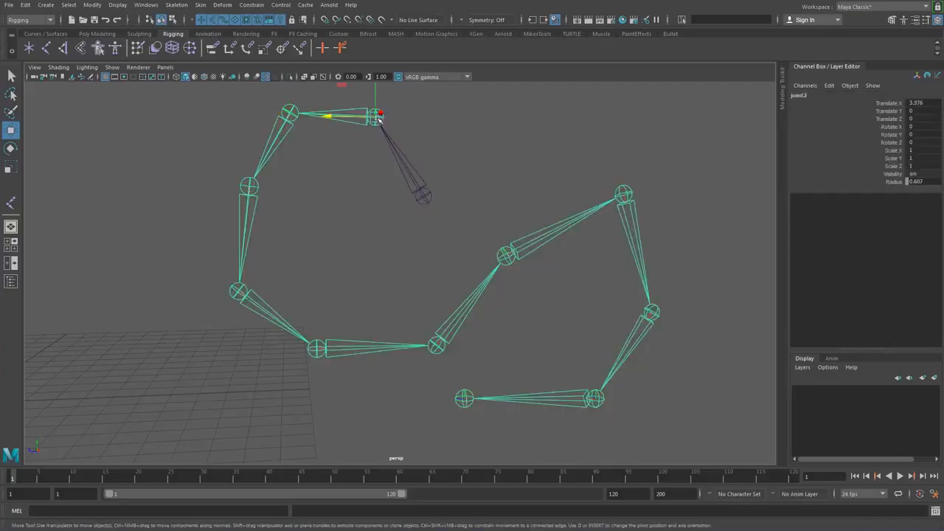
pyautogui.click(423, 195)
# Try rotating the root, fourth and eighth joints about Z, undo the rotations, and select the root joint.
pyautogui.press('e')
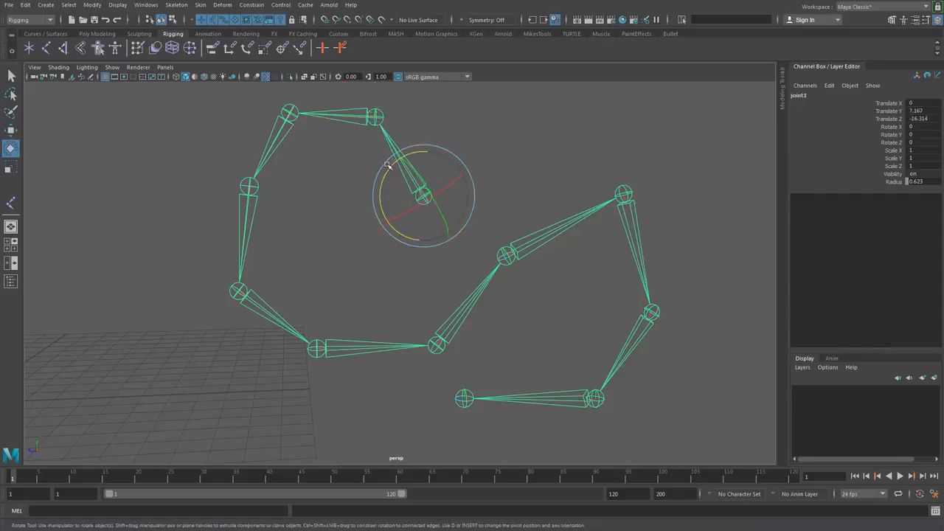
pyautogui.moveTo(388, 163); pyautogui.dragTo(393, 182)
pyautogui.click(249, 184)
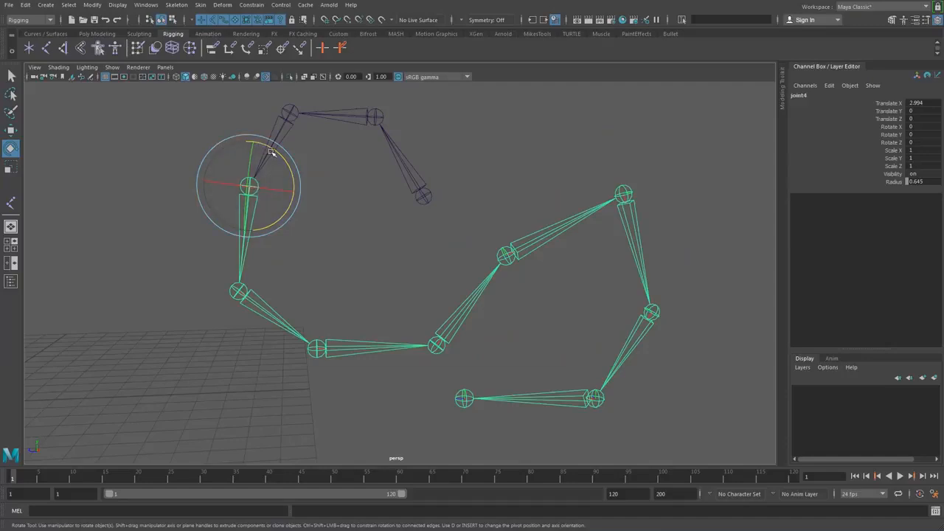
pyautogui.moveTo(271, 152); pyautogui.dragTo(295, 166)
pyautogui.click(505, 255)
pyautogui.moveTo(472, 226); pyautogui.dragTo(449, 268)
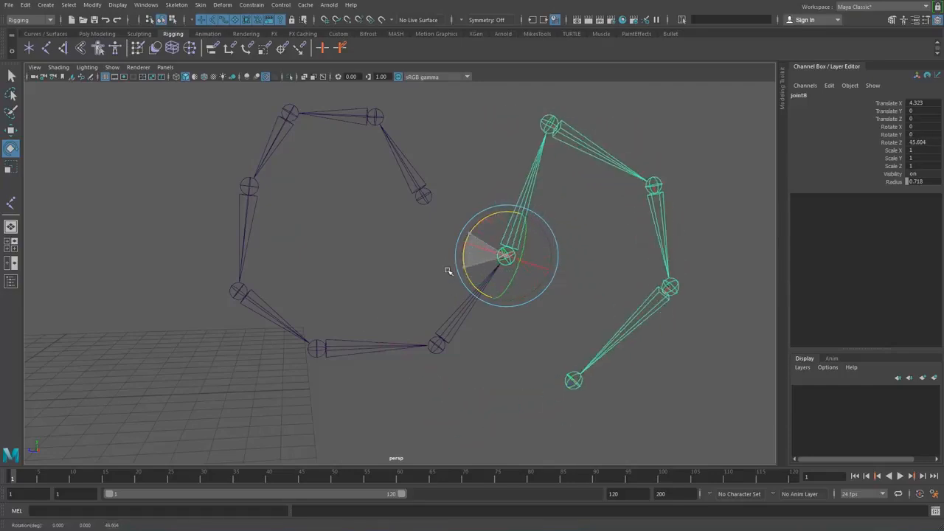
pyautogui.hotkey('ctrl', 'z')
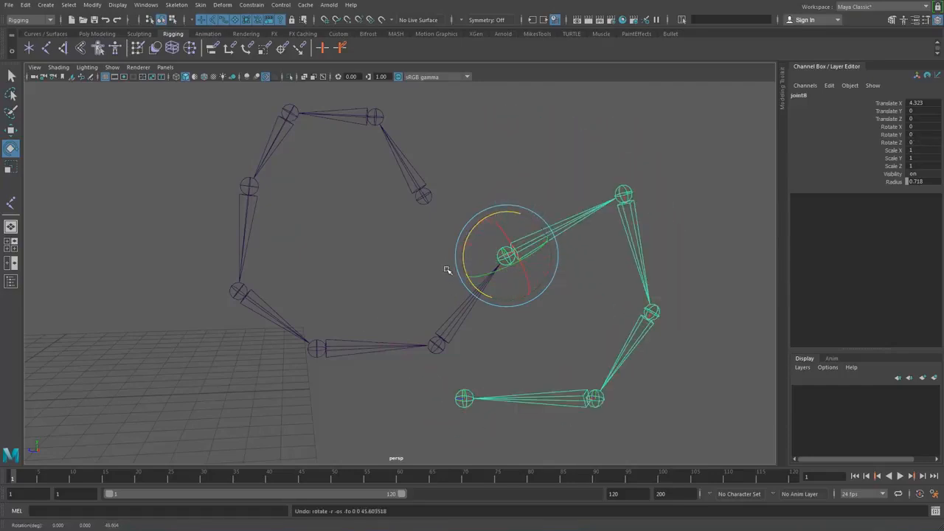
pyautogui.click(426, 195)
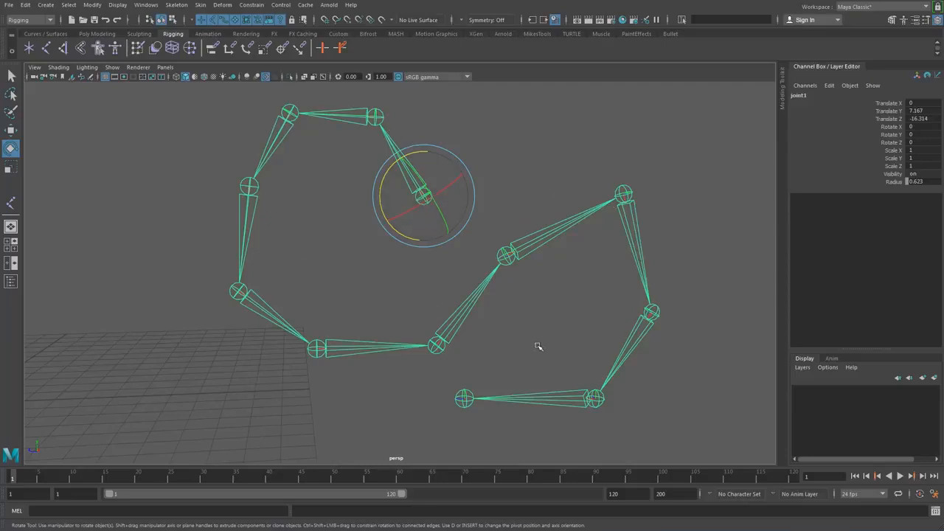
# Reroot the practice skeleton at its seventh joint.
pyautogui.click(437, 344)
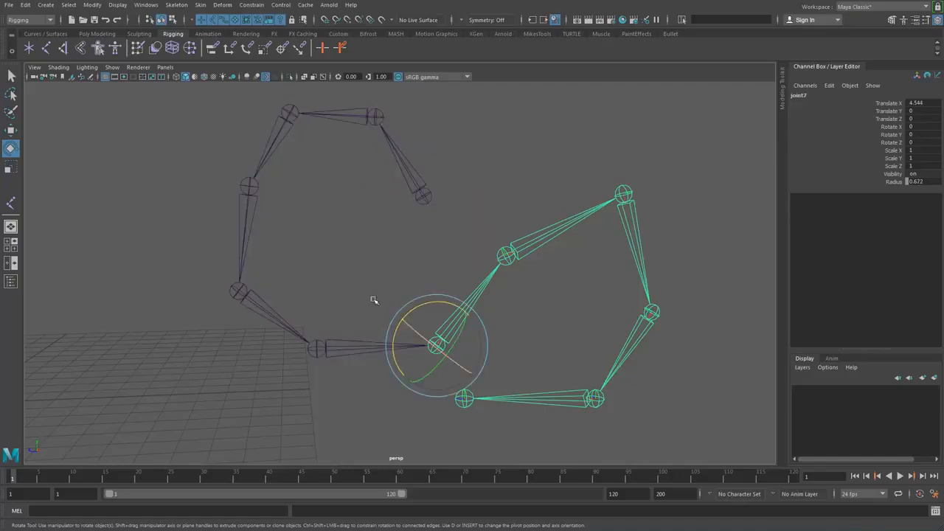
pyautogui.click(177, 6)
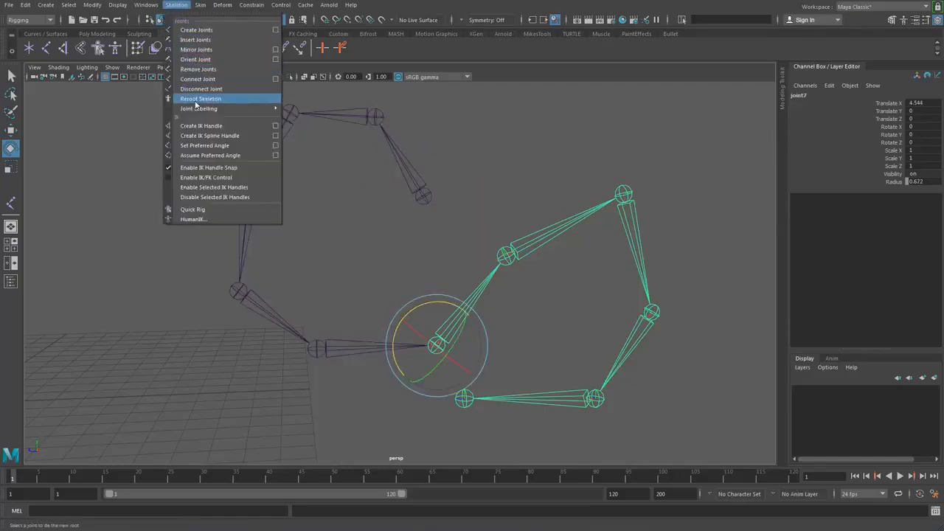
pyautogui.click(210, 98)
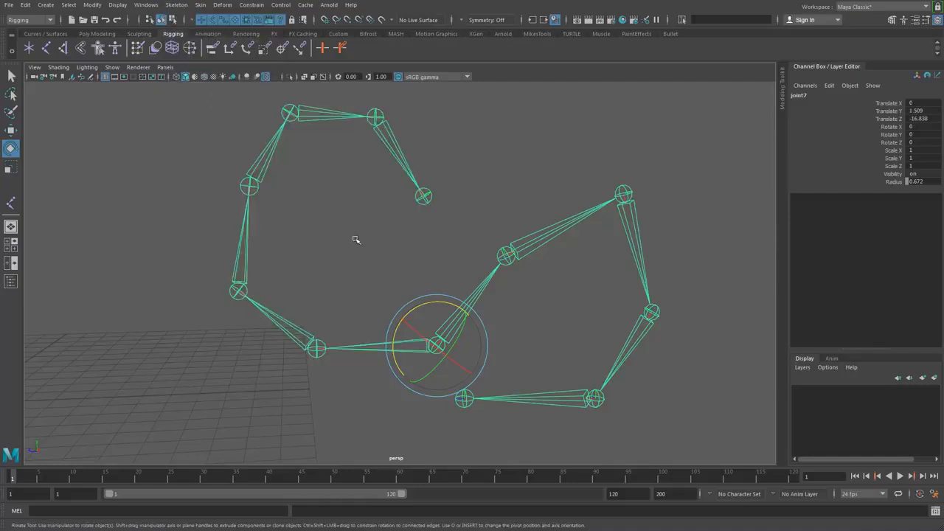
# Test the rerooted chain by rotating the eighth joint about 40° and the seventh about -19° around Z, and try rotating the sixth.
pyautogui.click(452, 368)
pyautogui.click(441, 349)
pyautogui.moveTo(432, 308); pyautogui.dragTo(509, 284)
pyautogui.click(506, 255)
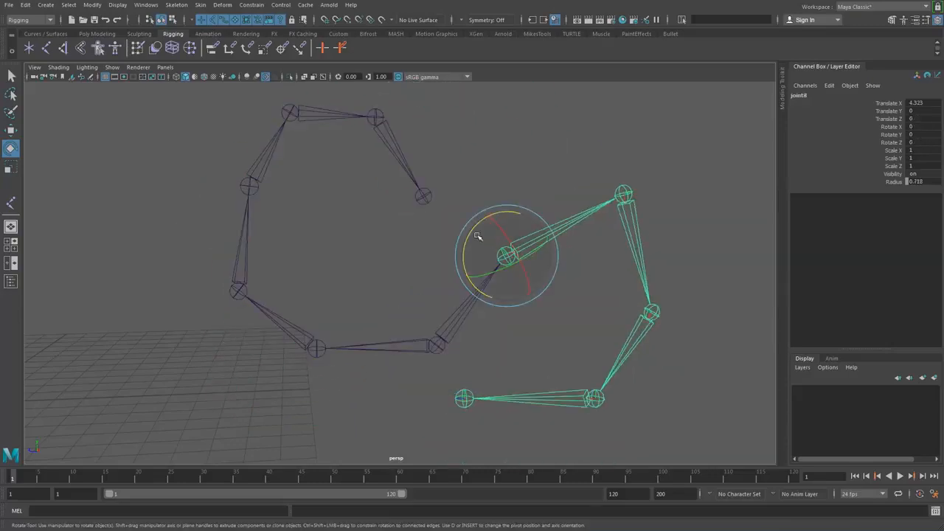
pyautogui.moveTo(477, 236); pyautogui.dragTo(326, 350)
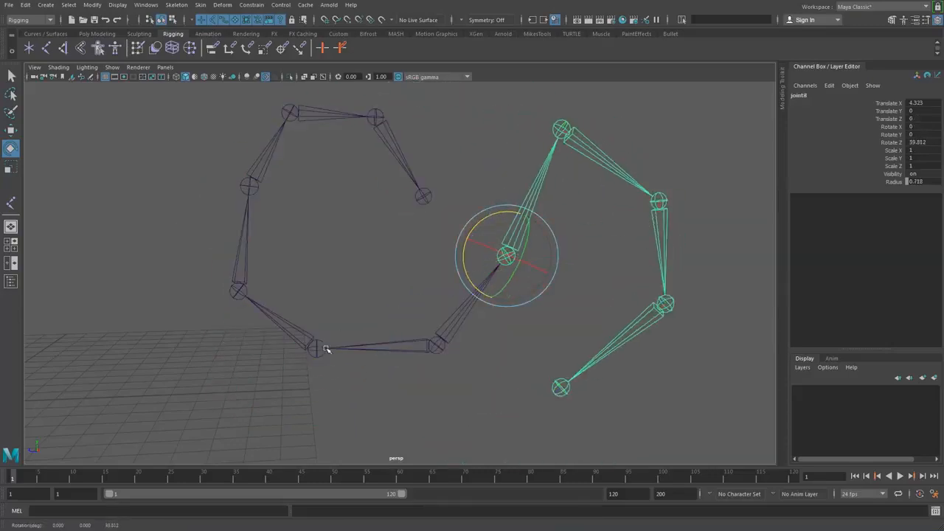
pyautogui.click(325, 349)
pyautogui.moveTo(337, 312); pyautogui.dragTo(297, 302)
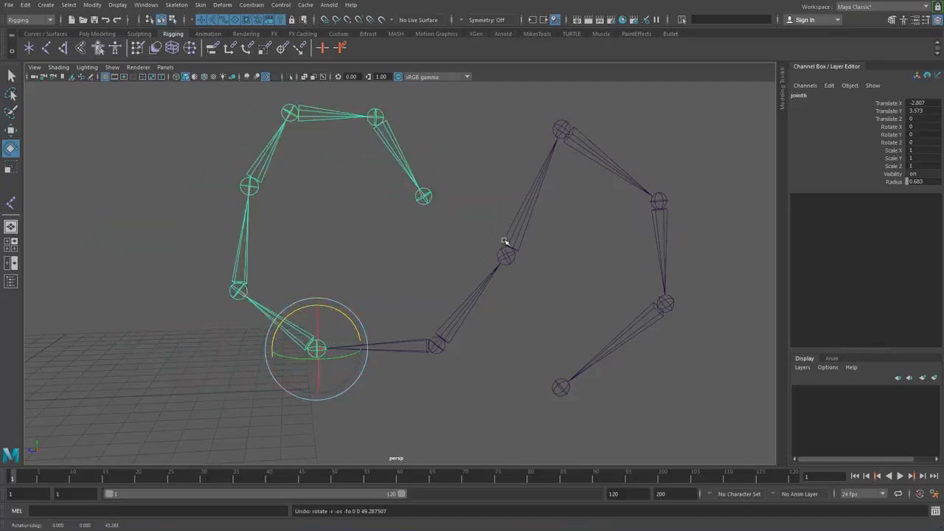
pyautogui.click(436, 344)
pyautogui.moveTo(428, 308)
pyautogui.mouseDown()
pyautogui.moveTo(405, 320)
pyautogui.moveTo(445, 309)
pyautogui.mouseUp()
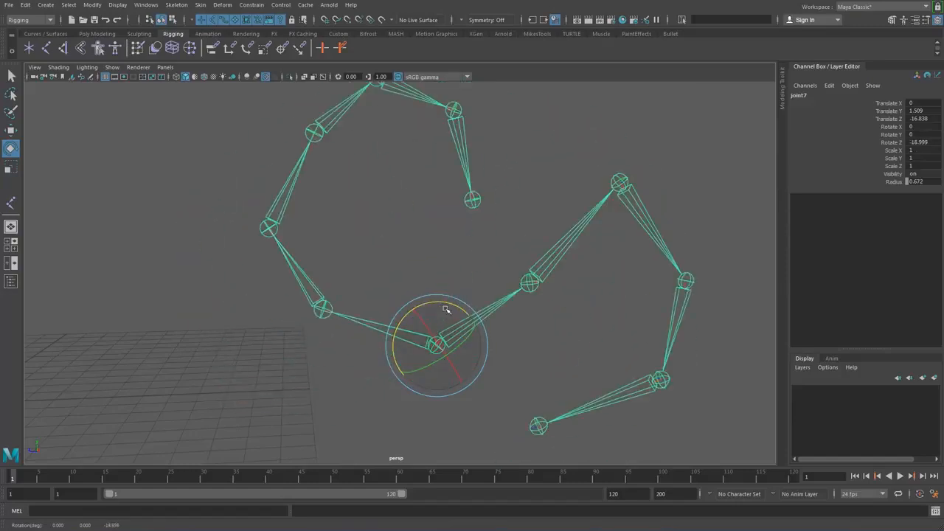
# Delete the whole practice joint chain and maximize the side view with the leg in frame.
pyautogui.press('Delete')
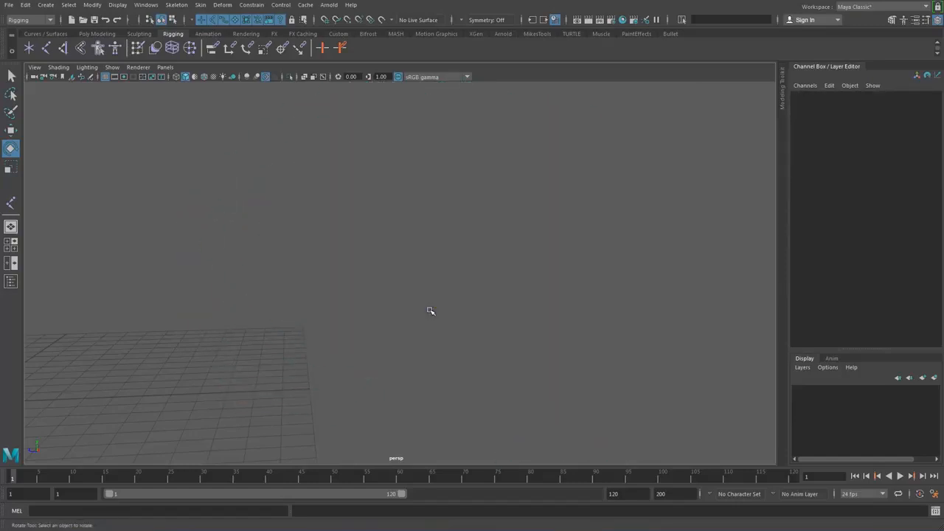
pyautogui.press('space')
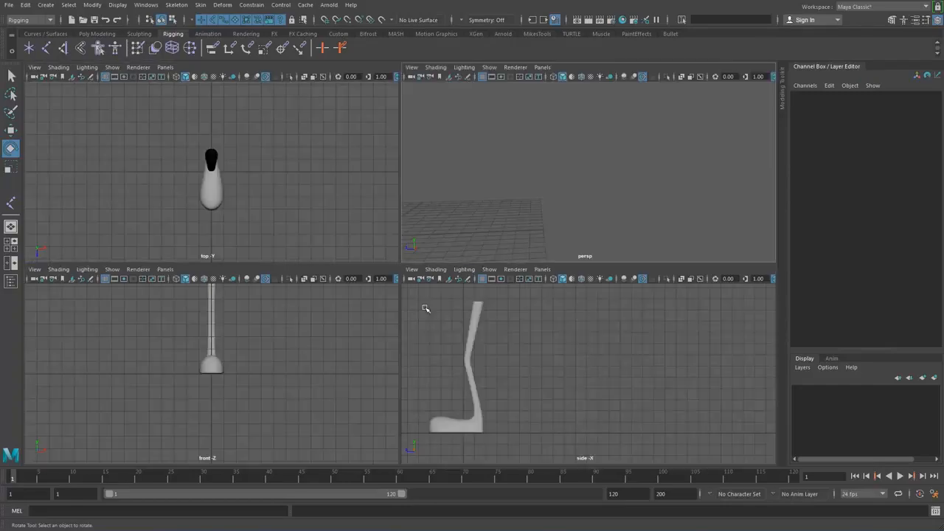
pyautogui.press('space')
pyautogui.keyDown('alt'); pyautogui.moveTo(300, 170); pyautogui.dragTo(464, 193, button='middle'); pyautogui.keyUp('alt')
pyautogui.click(80, 48)
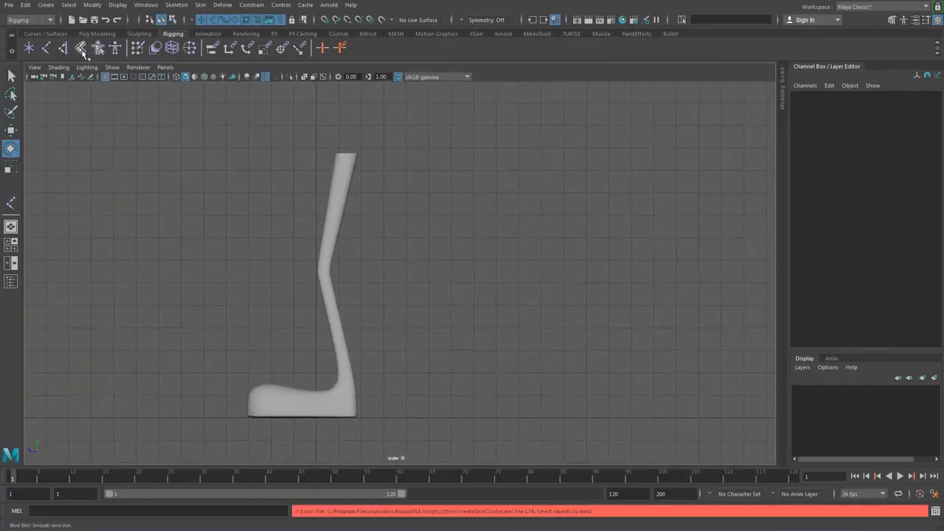
pyautogui.click(29, 50)
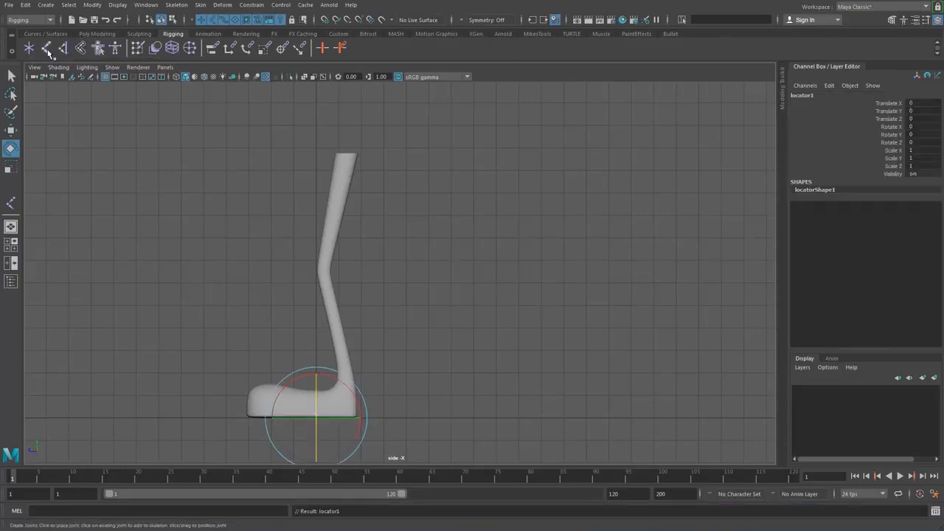
pyautogui.click(45, 50)
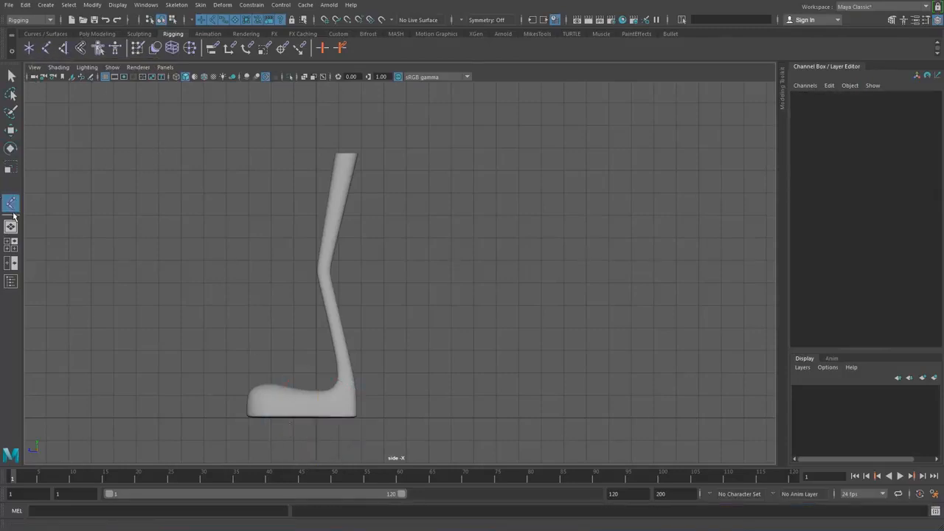
pyautogui.click(11, 76)
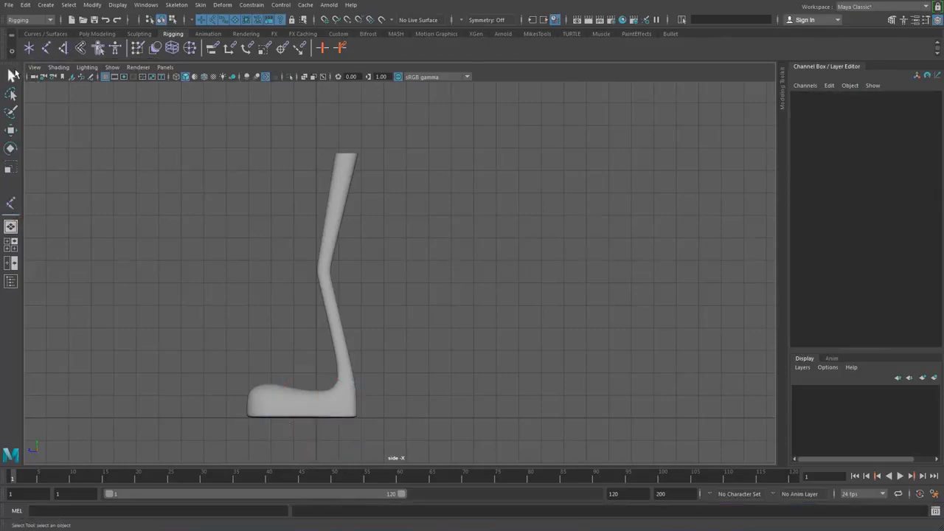
pyautogui.click(312, 429)
pyautogui.click(347, 442)
# Draw a five-joint chain through the leg in the side view, from hip to knee, ankle, ball and toe, and complete the skeleton.
pyautogui.click(46, 47)
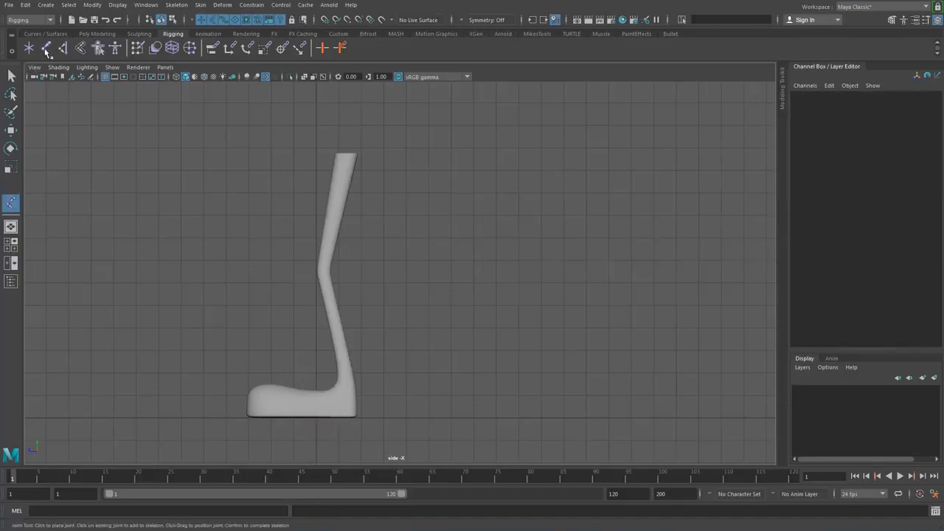
pyautogui.click(348, 152)
pyautogui.moveTo(328, 242); pyautogui.dragTo(323, 270)
pyautogui.moveTo(341, 390); pyautogui.dragTo(346, 392)
pyautogui.moveTo(277, 403); pyautogui.dragTo(257, 402)
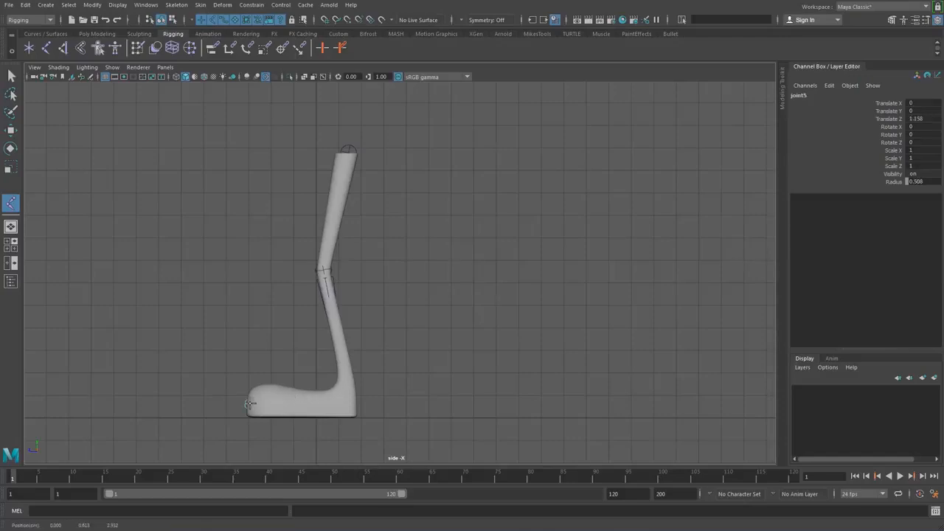
pyautogui.press('Return')
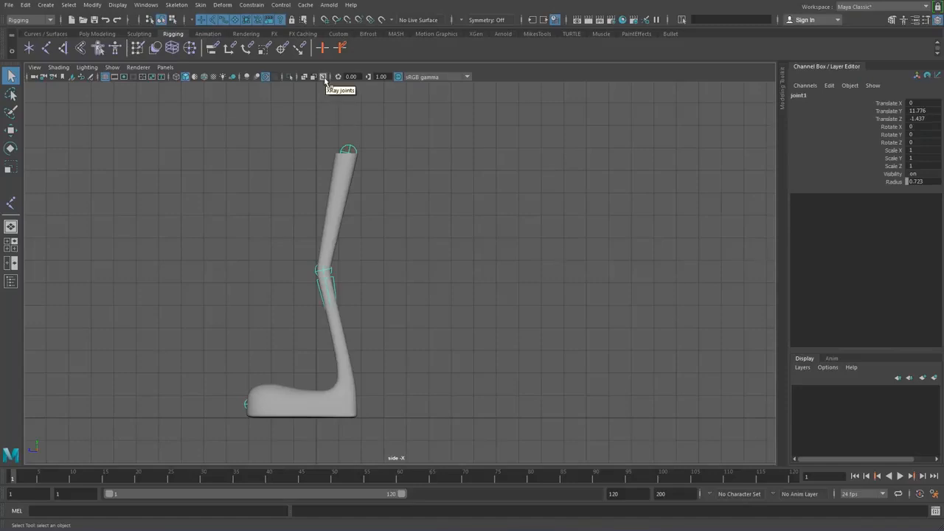
# Turn on X-Ray Joints for the side view.
pyautogui.click(323, 77)
pyautogui.click(467, 153)
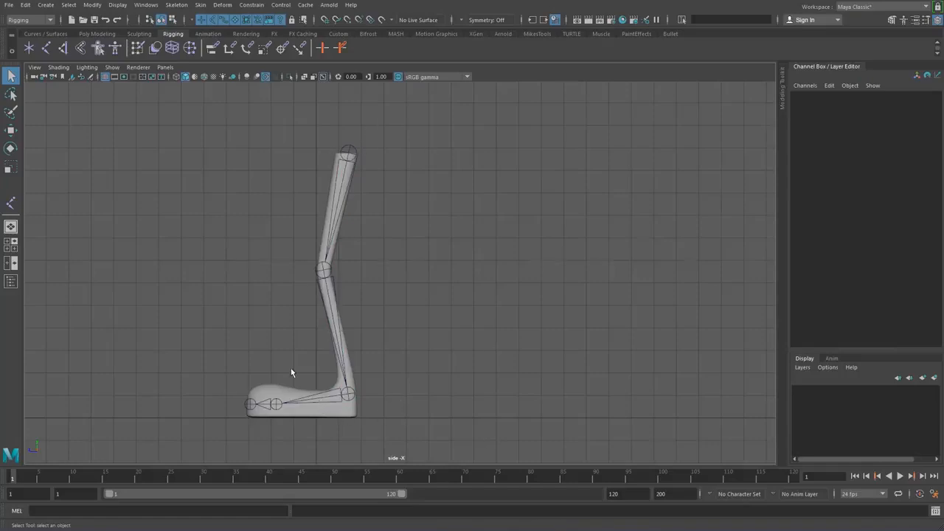
pyautogui.click(58, 67)
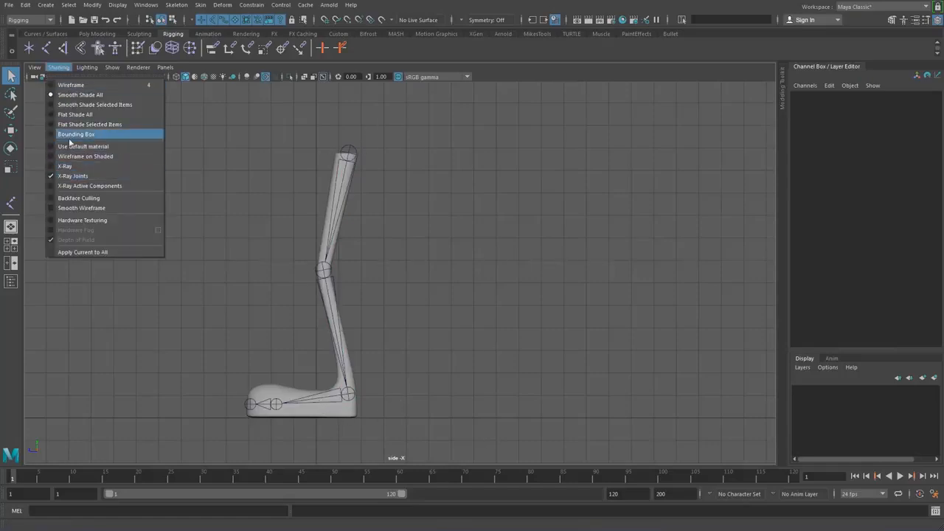
pyautogui.click(261, 172)
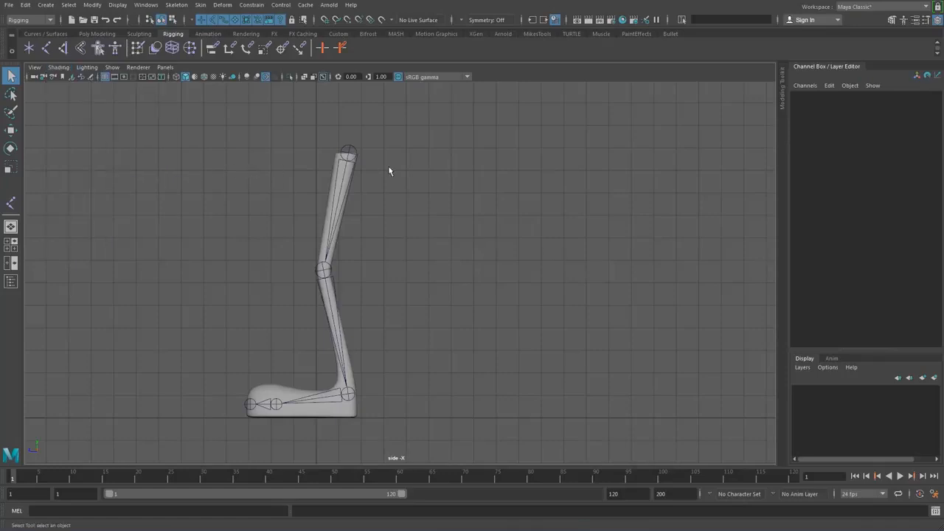
# Return to the four-view layout, bring the leg into the perspective view, and turn on X-Ray Joints for the perspective, top and front views.
pyautogui.press('space')
pyautogui.keyDown('alt'); pyautogui.moveTo(517, 219); pyautogui.dragTo(620, 169); pyautogui.keyUp('alt')
pyautogui.keyDown('alt'); pyautogui.moveTo(667, 170); pyautogui.dragTo(689, 176, button='middle'); pyautogui.keyUp('alt')
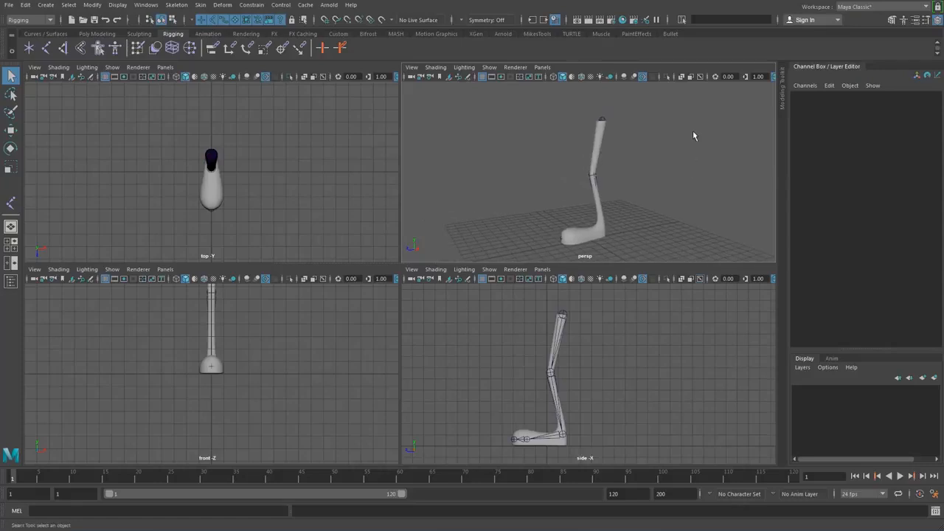
pyautogui.click(700, 77)
pyautogui.click(323, 76)
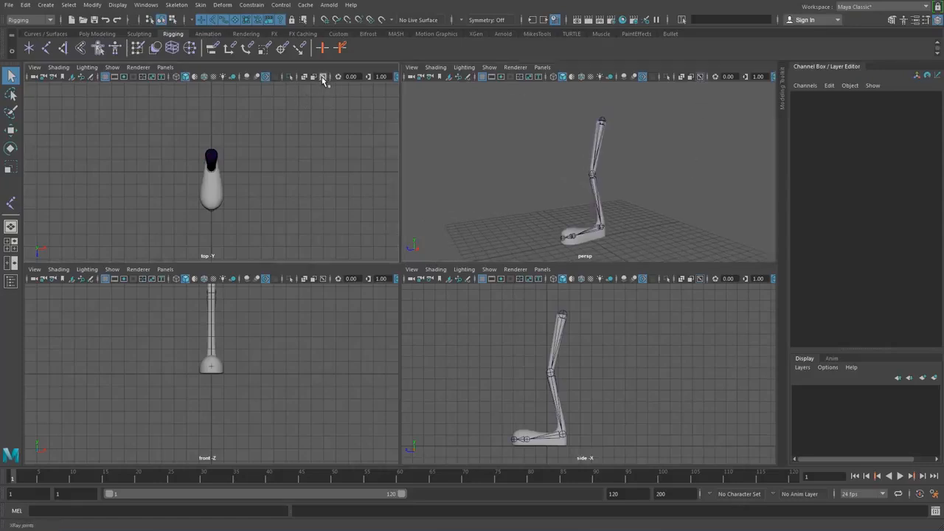
pyautogui.click(323, 279)
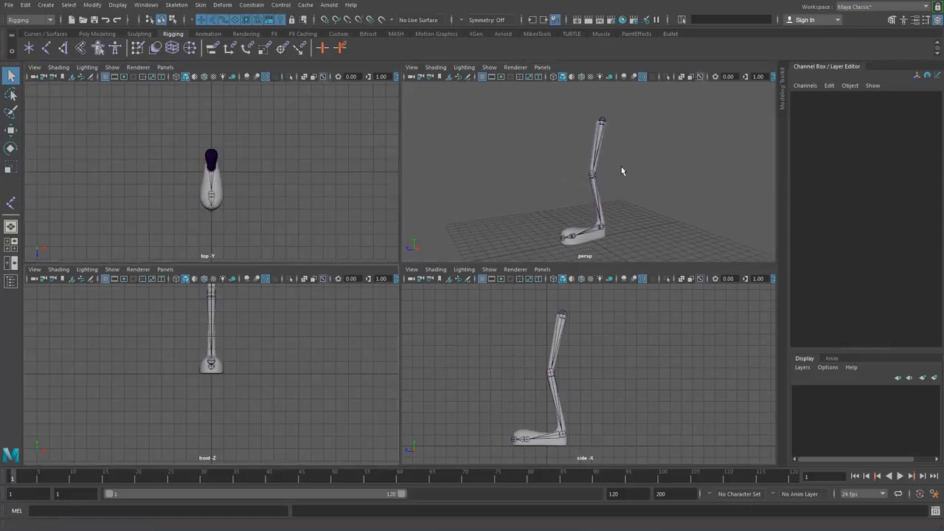
# Select the hip joint in the maximized perspective view and examine its placement and local axes at the leg's open upper end.
pyautogui.press('space')
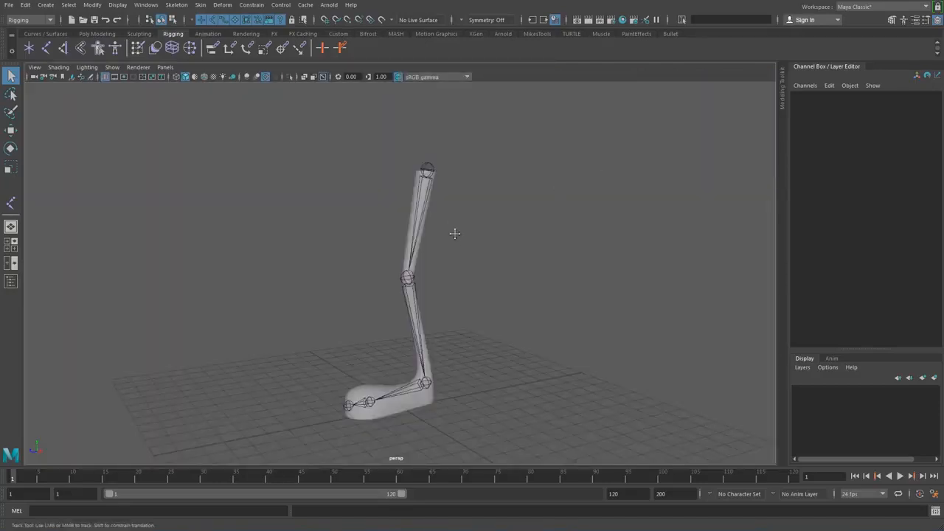
pyautogui.scroll(1, 432, 214)
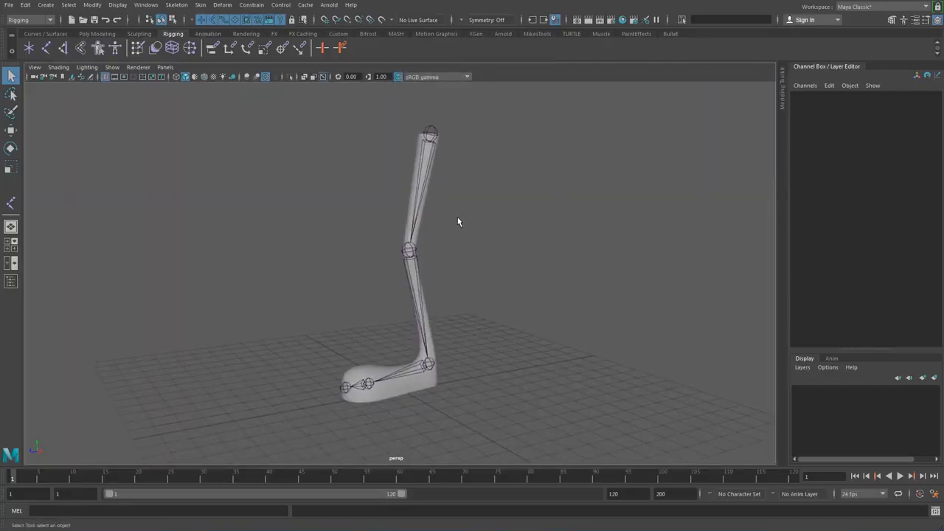
pyautogui.click(430, 130)
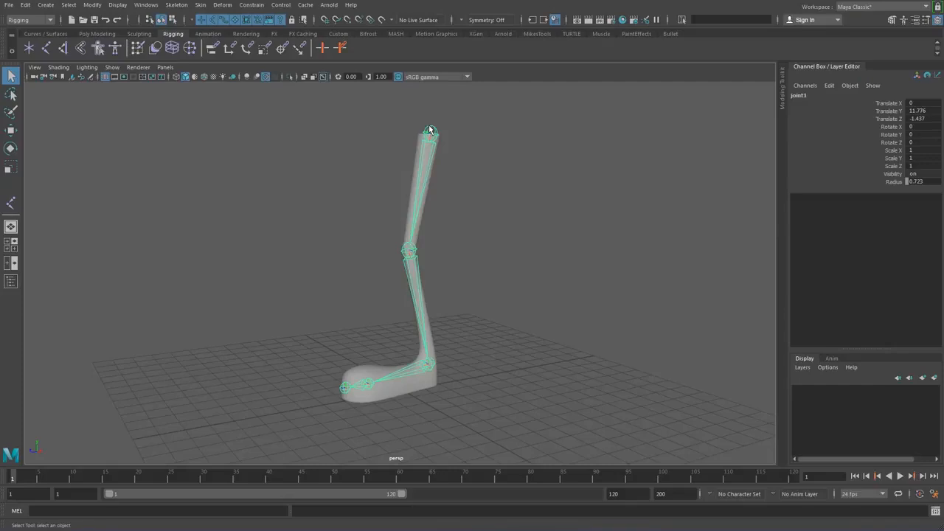
pyautogui.scroll(4, 443, 158)
pyautogui.keyDown('alt'); pyautogui.moveTo(528, 206); pyautogui.dragTo(526, 343, button='middle'); pyautogui.keyUp('alt')
pyautogui.keyDown('alt'); pyautogui.moveTo(531, 295); pyautogui.dragTo(624, 244, button='right'); pyautogui.keyUp('alt')
pyautogui.keyDown('alt'); pyautogui.moveTo(546, 225); pyautogui.dragTo(492, 295, button='middle'); pyautogui.keyUp('alt')
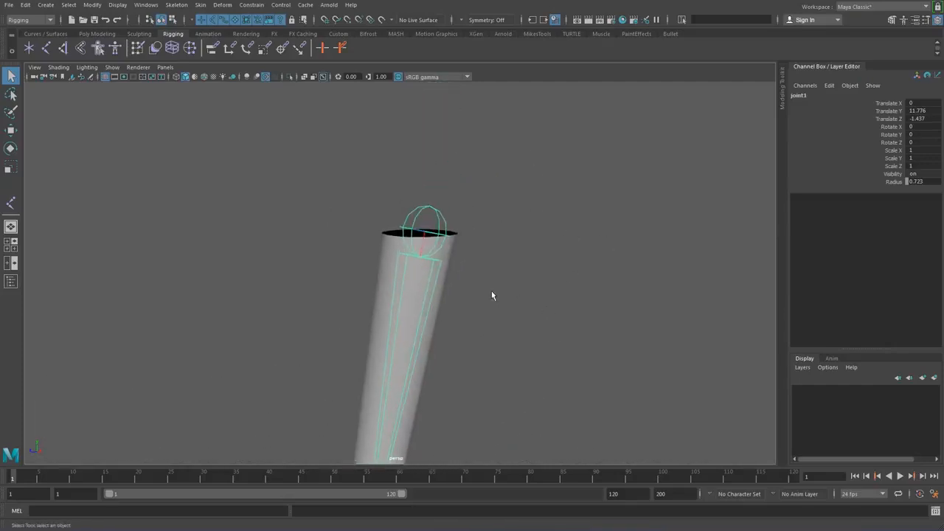
pyautogui.keyDown('alt'); pyautogui.moveTo(492, 295); pyautogui.dragTo(567, 293); pyautogui.keyUp('alt')
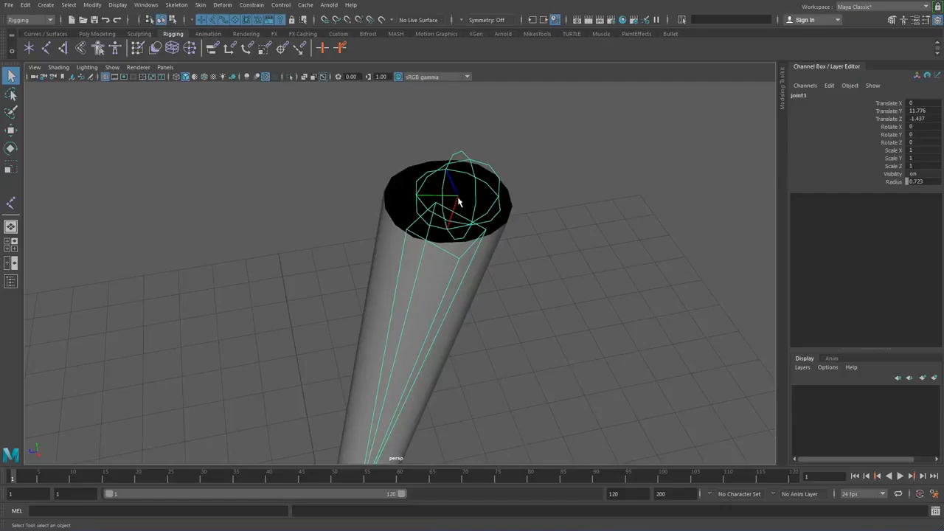
pyautogui.keyDown('alt'); pyautogui.moveTo(538, 269); pyautogui.dragTo(508, 211); pyautogui.keyUp('alt')
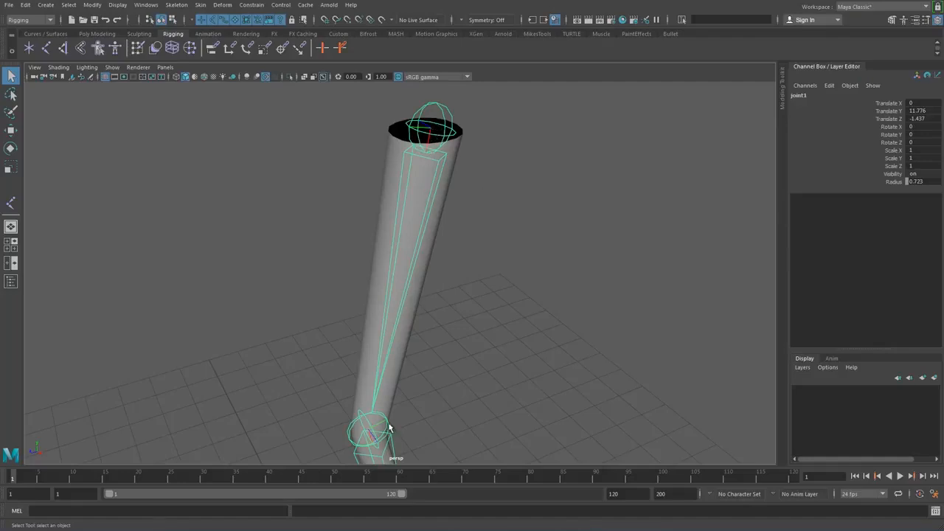
# Examine the placement and axes of the knee, ankle, ball and toe joints down the leg and foot.
pyautogui.keyDown('alt'); pyautogui.moveTo(505, 382); pyautogui.dragTo(525, 195, button='middle'); pyautogui.keyUp('alt')
pyautogui.keyDown('alt'); pyautogui.moveTo(521, 204); pyautogui.dragTo(499, 203); pyautogui.keyUp('alt')
pyautogui.keyDown('alt'); pyautogui.moveTo(505, 186); pyautogui.dragTo(493, 164, button='middle'); pyautogui.keyUp('alt')
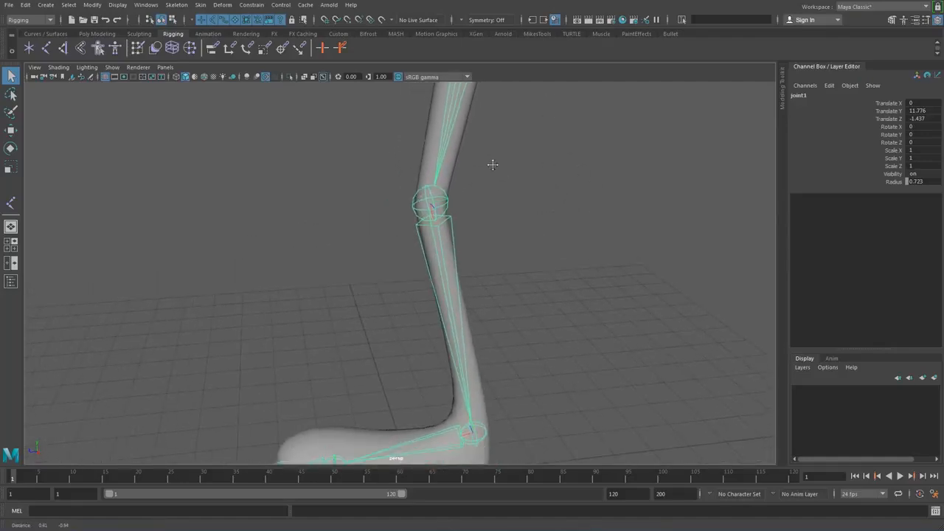
pyautogui.keyDown('alt'); pyautogui.moveTo(493, 164); pyautogui.dragTo(548, 210); pyautogui.keyUp('alt')
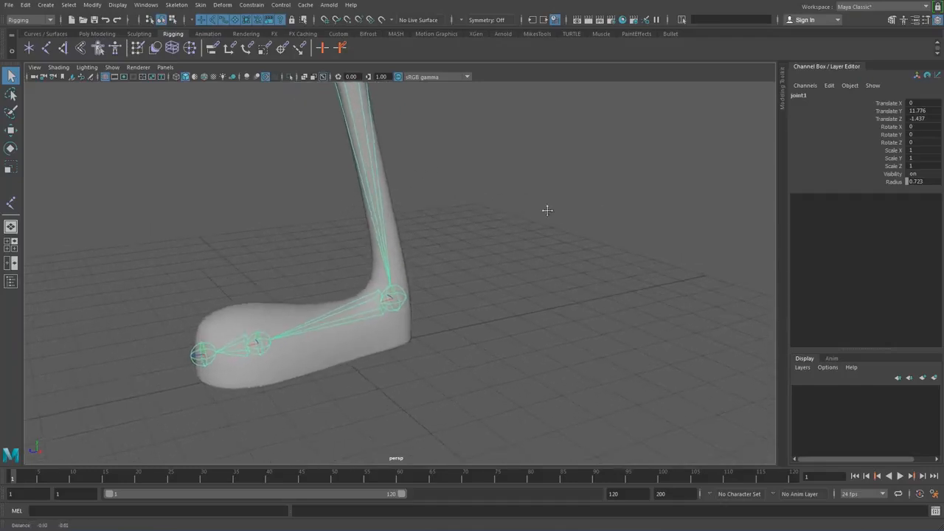
pyautogui.keyDown('alt'); pyautogui.moveTo(548, 210); pyautogui.dragTo(634, 166, button='middle'); pyautogui.keyUp('alt')
pyautogui.keyDown('alt'); pyautogui.moveTo(562, 213); pyautogui.dragTo(541, 285, button='right'); pyautogui.keyUp('alt')
pyautogui.keyDown('alt'); pyautogui.moveTo(540, 285); pyautogui.dragTo(586, 268, button='middle'); pyautogui.keyUp('alt')
pyautogui.keyDown('alt'); pyautogui.moveTo(479, 288); pyautogui.dragTo(606, 288, button='right'); pyautogui.keyUp('alt')
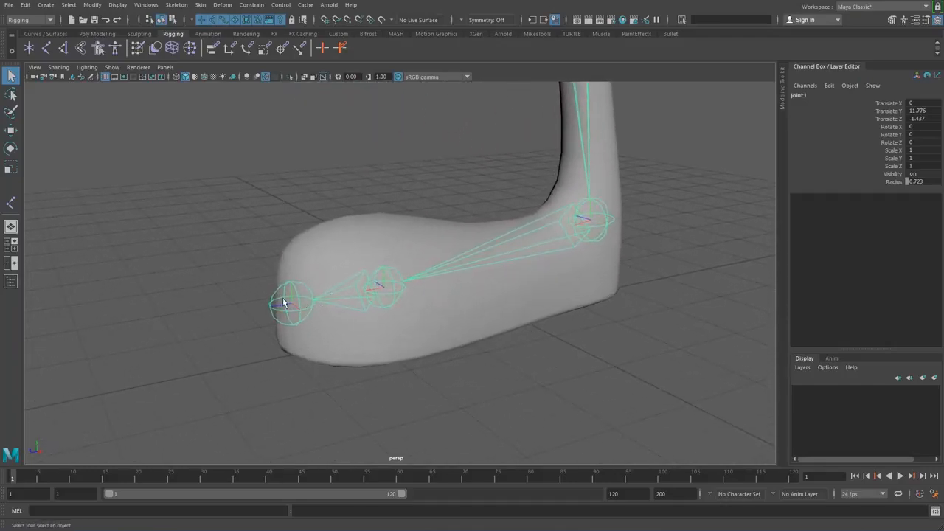
pyautogui.scroll(-5, 452, 228)
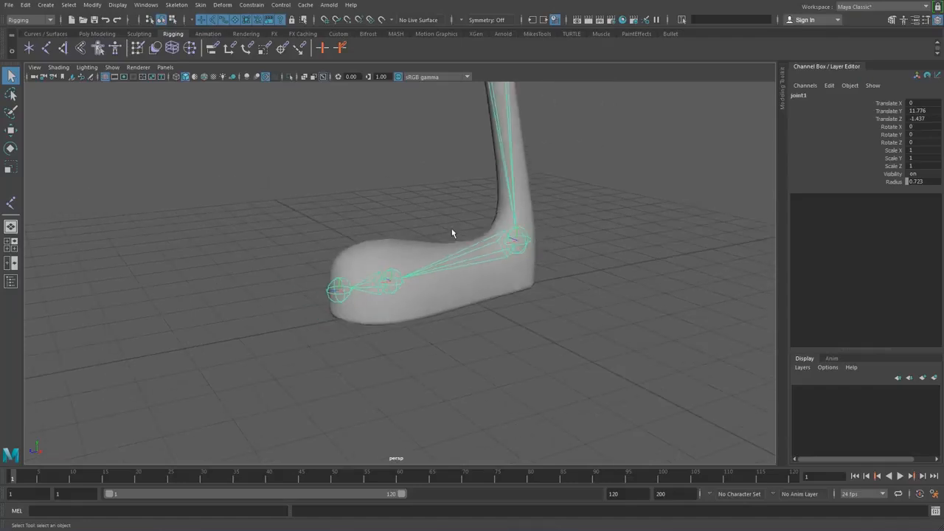
# Draw a two-joint practice bone about 5.6 units long in the empty space beside the leg in the maximized side view.
pyautogui.press('space')
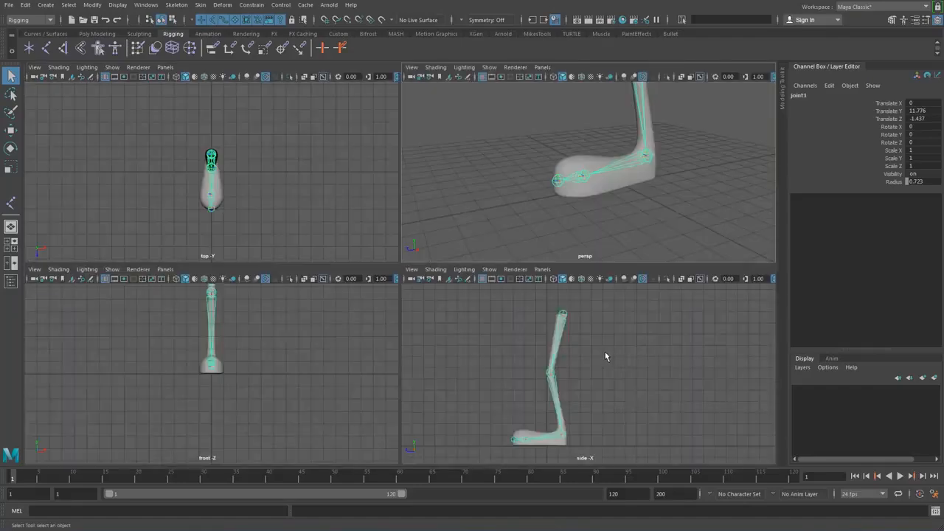
pyautogui.press('space')
pyautogui.keyDown('alt'); pyautogui.moveTo(606, 321); pyautogui.dragTo(472, 308, button='middle'); pyautogui.keyUp('alt')
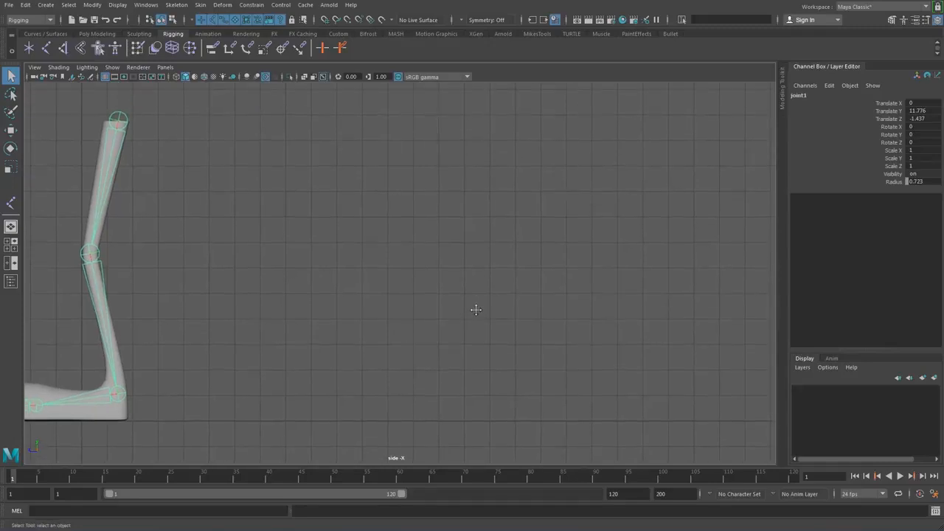
pyautogui.click(31, 49)
pyautogui.click(292, 162)
pyautogui.scroll(5, 426, 242)
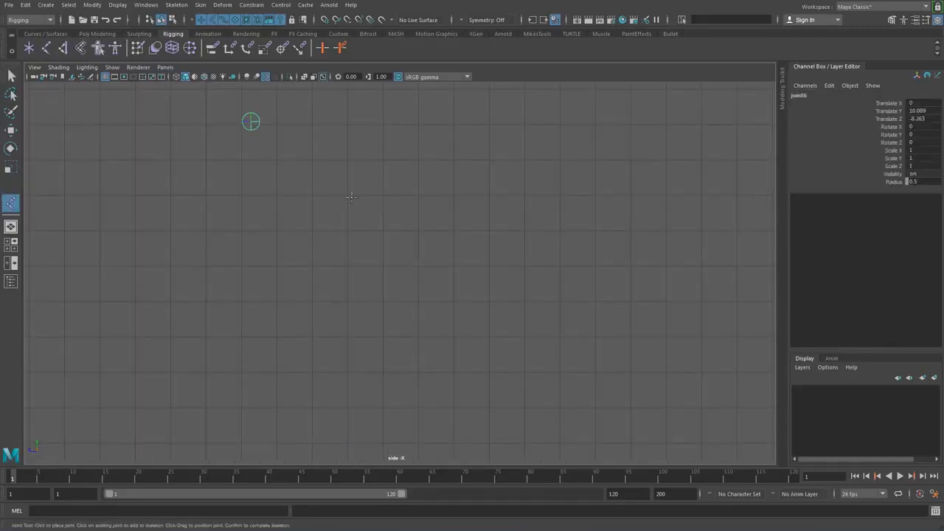
pyautogui.keyDown('alt'); pyautogui.moveTo(284, 135); pyautogui.dragTo(357, 288, button='middle'); pyautogui.keyUp('alt')
pyautogui.scroll(3, 356, 286)
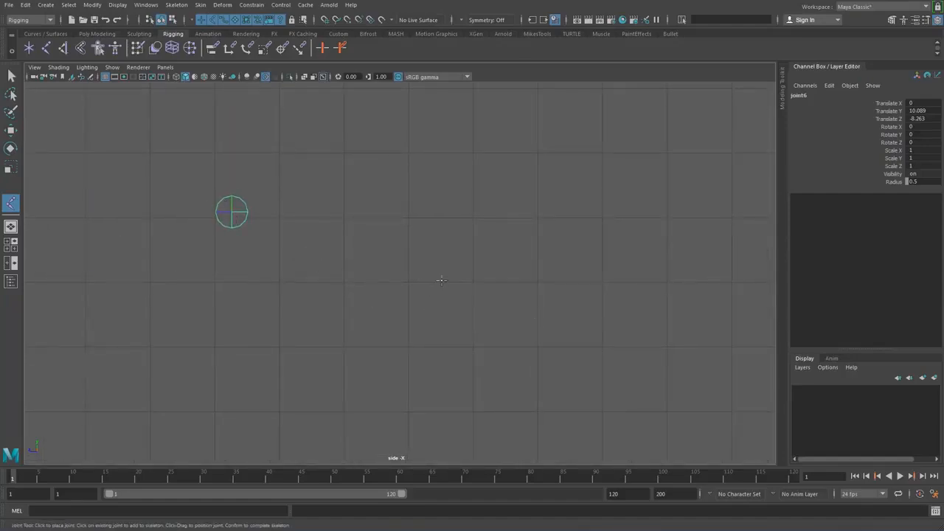
pyautogui.moveTo(517, 169); pyautogui.dragTo(582, 311)
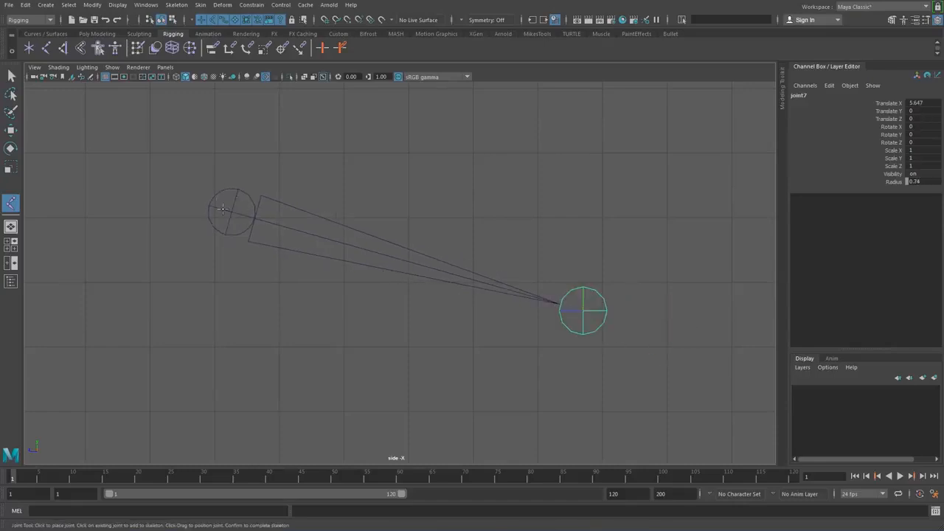
# Undo the practice bone's second joint, redraw it at a steeper angle about 3.8 units away, and undo the whole bone.
pyautogui.hotkey('ctrl', 'z')
pyautogui.moveTo(492, 144); pyautogui.dragTo(366, 415)
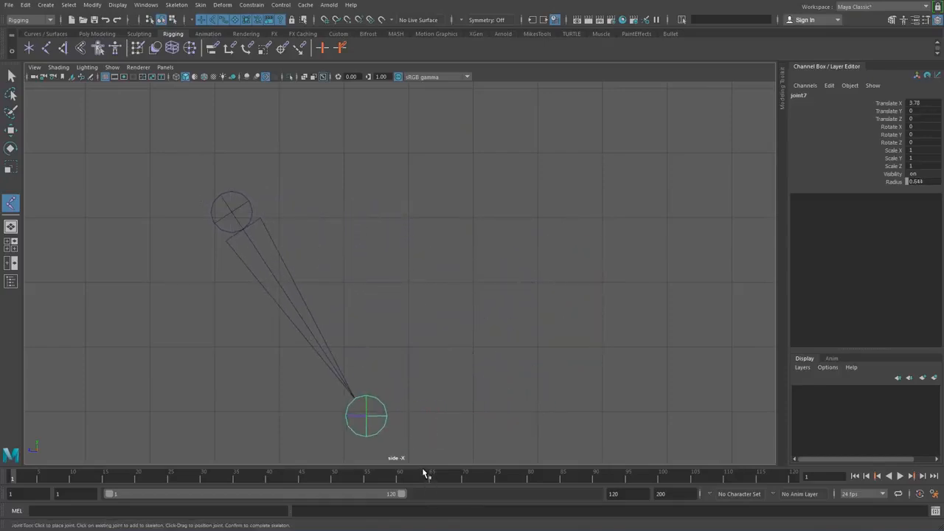
pyautogui.hotkey('ctrl', 'z')
pyautogui.hotkey('ctrl', 'z')
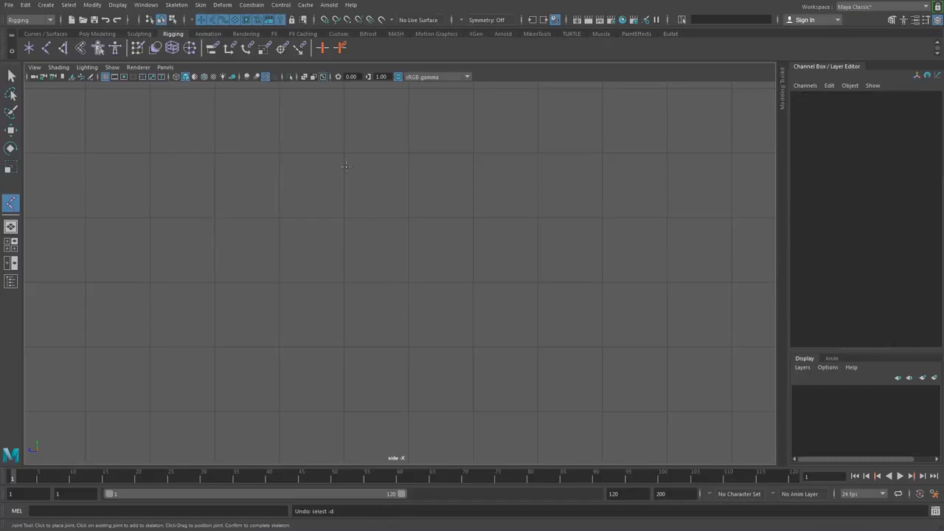
# Draw a three-joint chain upward beside the leg with a slight bend at the middle joint, using bones about 3.3 and 3.2 units long.
pyautogui.scroll(-3, 346, 166)
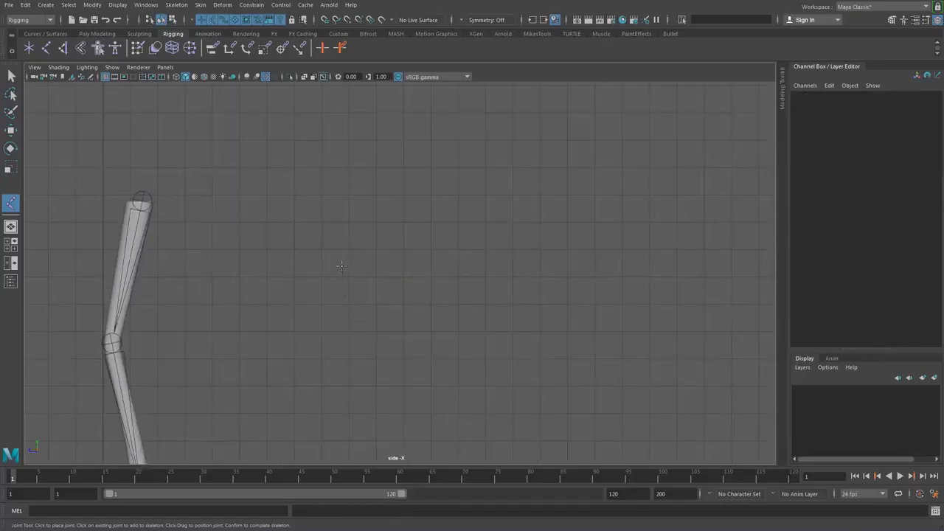
pyautogui.click(362, 284)
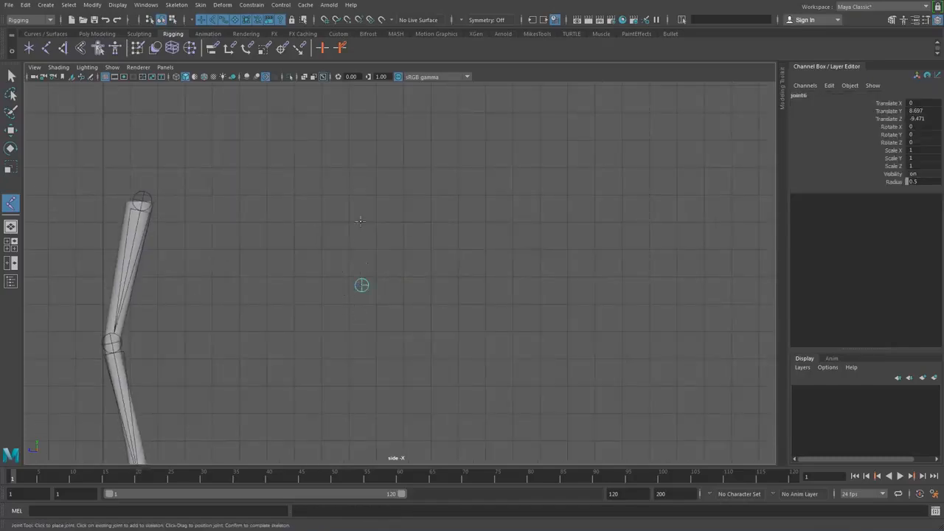
pyautogui.moveTo(362, 200); pyautogui.dragTo(350, 196)
pyautogui.click(356, 111)
pyautogui.press('Return')
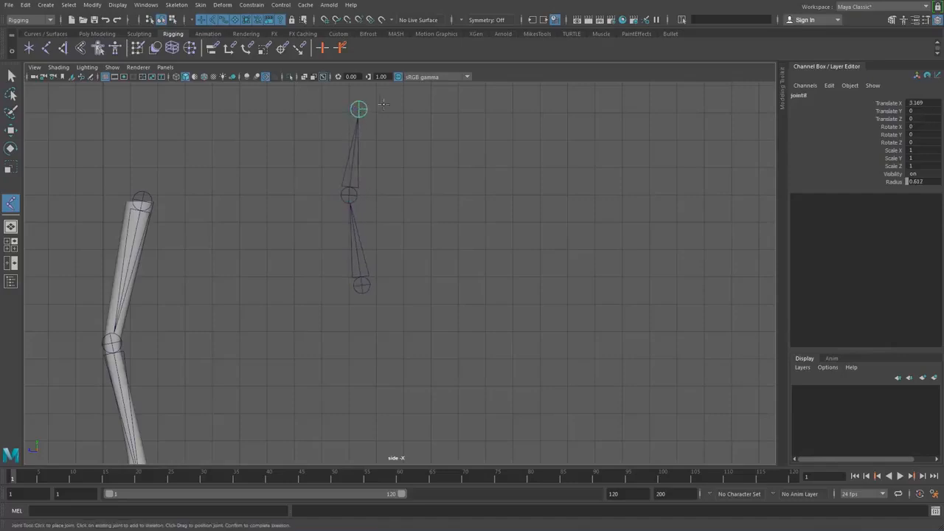
# Examine the three-joint practice chain in the perspective view, and undo it back in the side view.
pyautogui.press('space')
pyautogui.press('space')
pyautogui.keyDown('alt'); pyautogui.moveTo(507, 298); pyautogui.dragTo(428, 379, button='middle'); pyautogui.keyUp('alt')
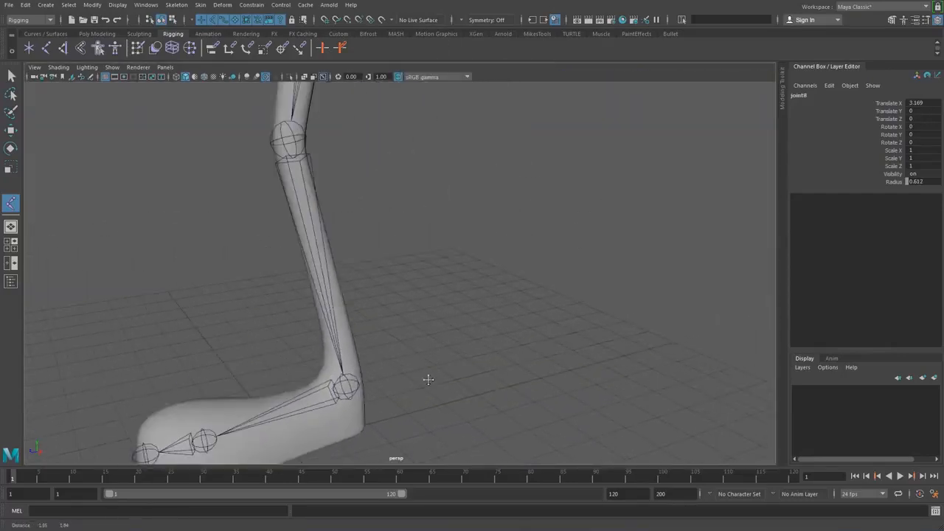
pyautogui.keyDown('alt'); pyautogui.moveTo(534, 270); pyautogui.dragTo(430, 379, button='middle'); pyautogui.keyUp('alt')
pyautogui.scroll(-2, 472, 217)
pyautogui.keyDown('alt'); pyautogui.moveTo(467, 269); pyautogui.dragTo(469, 280, button='middle'); pyautogui.keyUp('alt')
pyautogui.press('space')
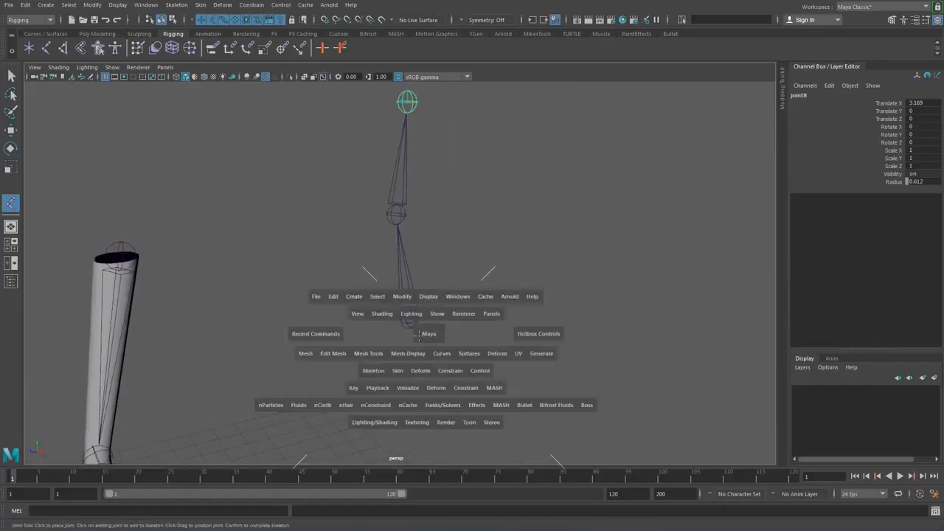
pyautogui.press('space')
pyautogui.hotkey('ctrl', 'z')
pyautogui.hotkey('ctrl', 'z')
pyautogui.hotkey('ctrl', 'z')
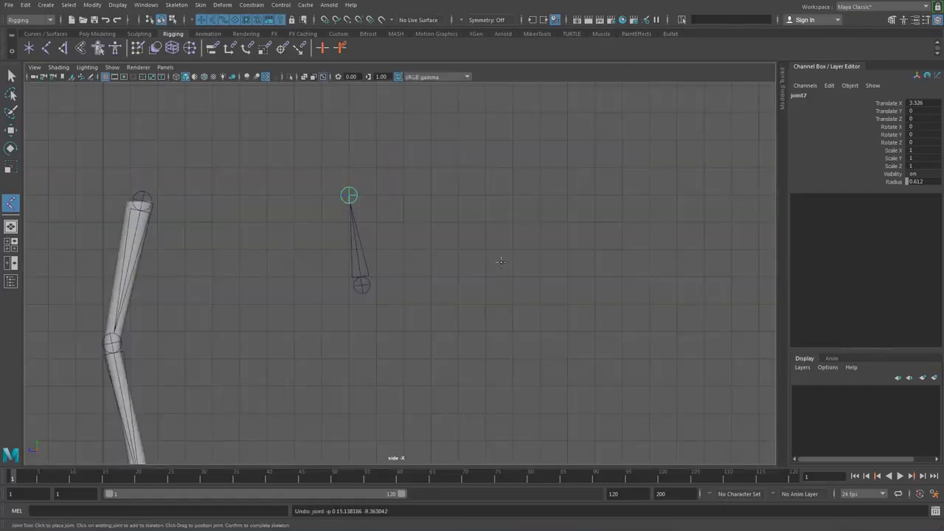
# Draw a straight vertical four-joint chain upward beside the leg, with the topmost bone about 4.7 units long, and finish it.
pyautogui.click(438, 333)
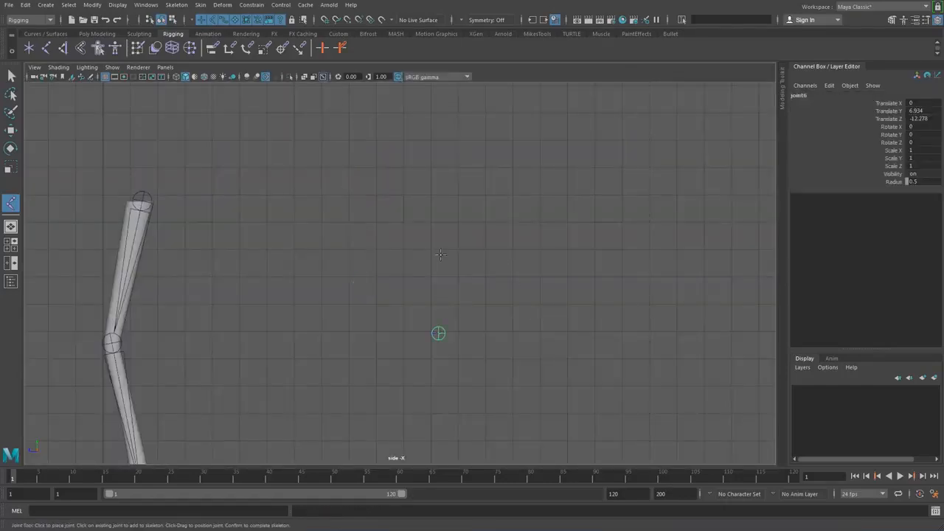
pyautogui.click(438, 231)
pyautogui.click(439, 138)
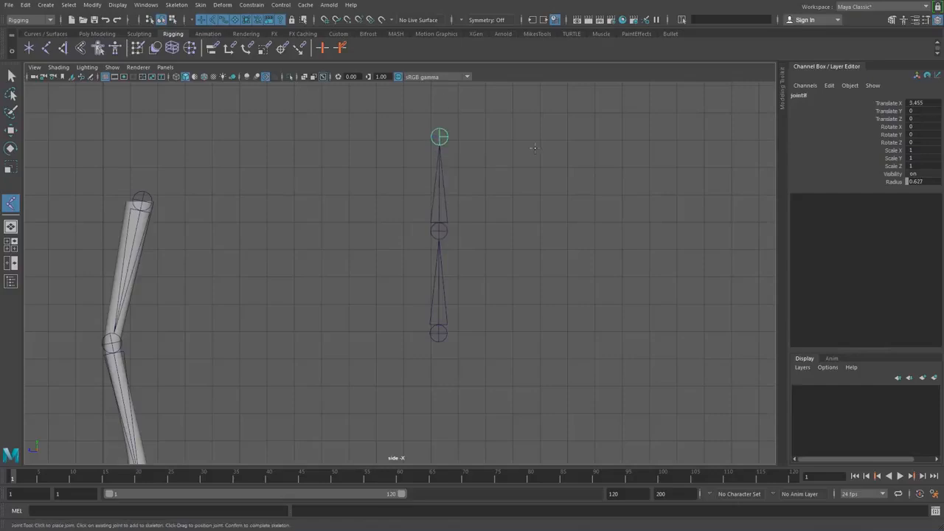
pyautogui.scroll(-1, 456, 190)
pyautogui.keyDown('alt'); pyautogui.moveTo(457, 193); pyautogui.dragTo(435, 318, button='middle'); pyautogui.keyUp('alt')
pyautogui.click(409, 177)
pyautogui.moveTo(409, 177); pyautogui.dragTo(409, 170)
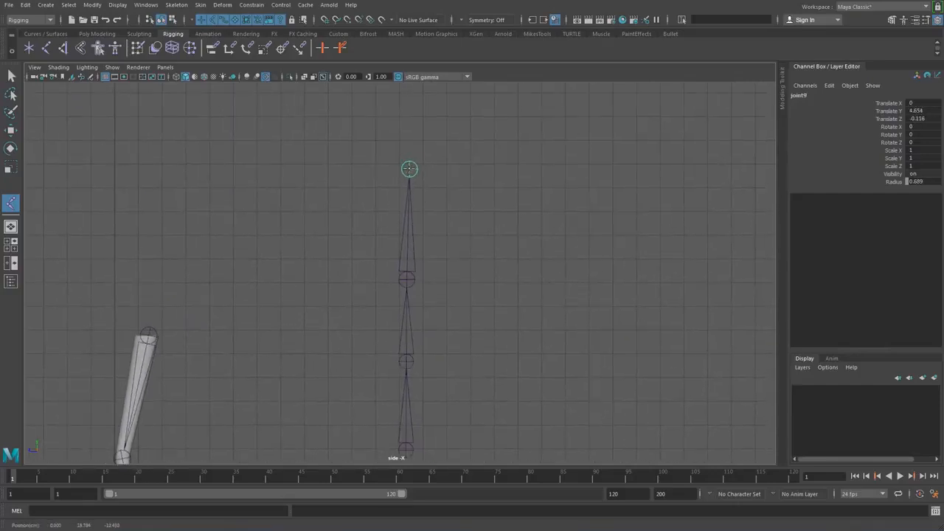
pyautogui.press('q')
# Select the lower three joints of the practice chain in the perspective view and rotate them together about -29 degrees in Y to curl the chain.
pyautogui.press('space')
pyautogui.press('space')
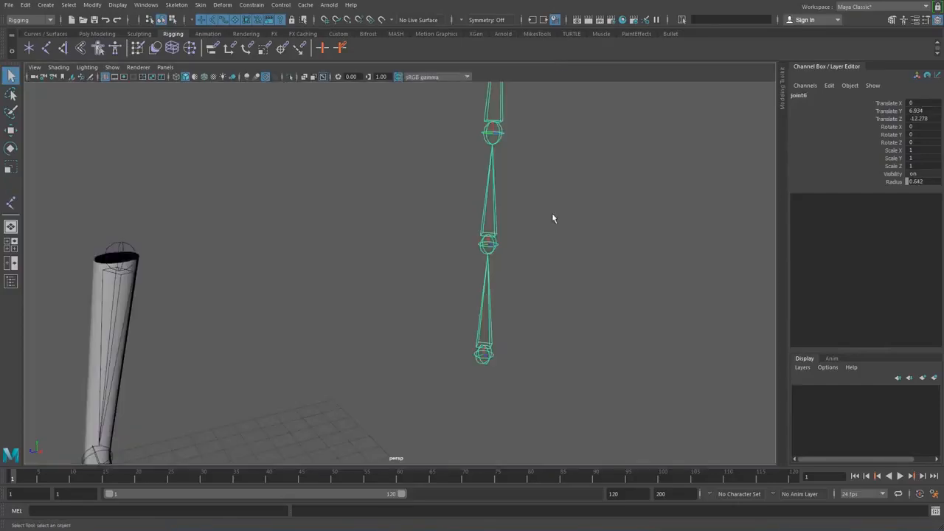
pyautogui.keyDown('alt'); pyautogui.moveTo(554, 214); pyautogui.dragTo(373, 375); pyautogui.keyUp('alt')
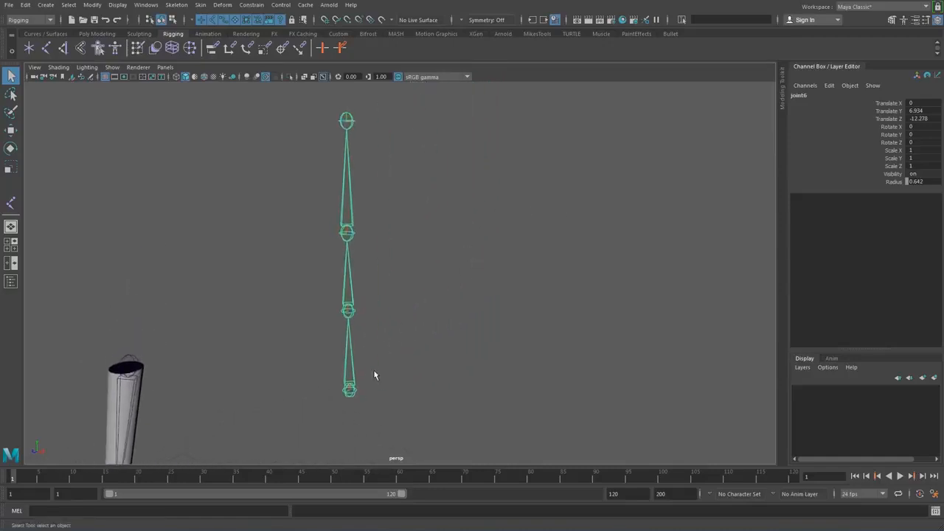
pyautogui.click(351, 236)
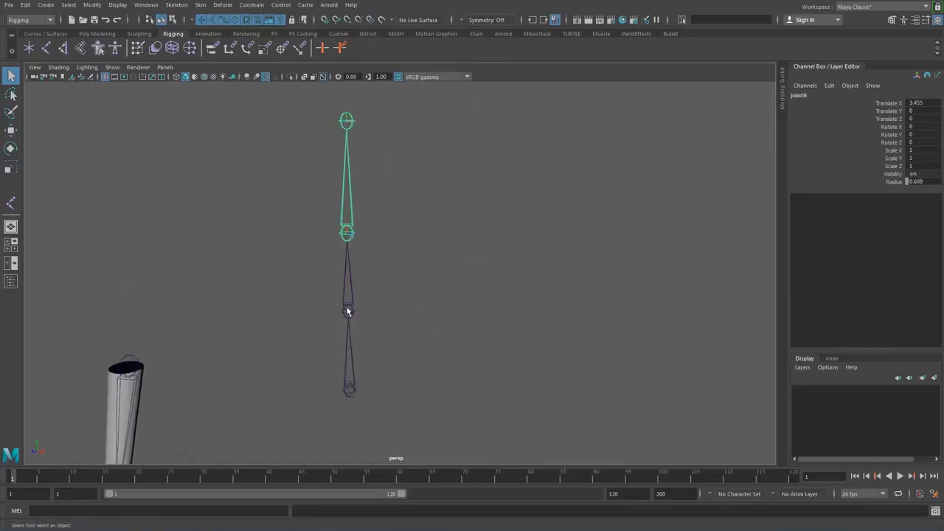
pyautogui.click(348, 311)
pyautogui.click(353, 388)
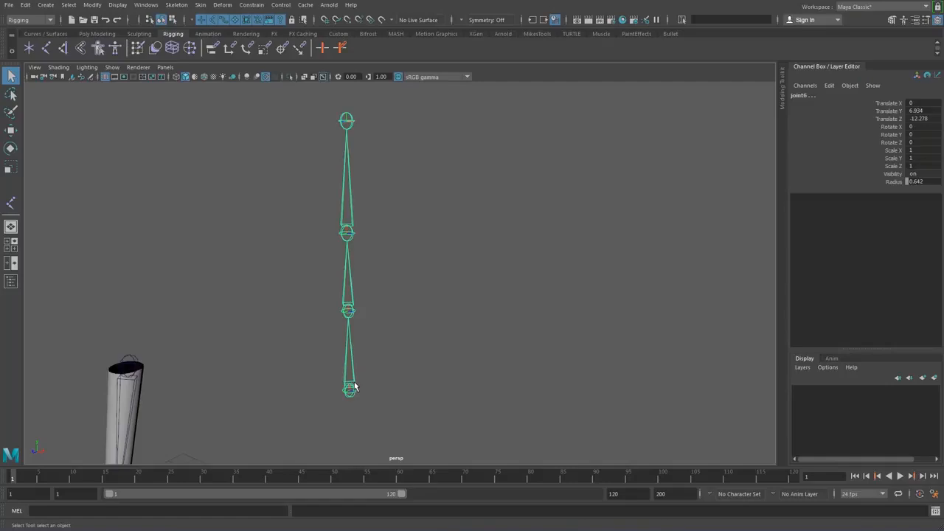
pyautogui.press('e')
pyautogui.moveTo(371, 364); pyautogui.dragTo(353, 316)
pyautogui.keyDown('alt'); pyautogui.moveTo(390, 312); pyautogui.dragTo(402, 292, button='middle'); pyautogui.keyUp('alt')
pyautogui.moveTo(395, 298); pyautogui.dragTo(407, 322)
# Examine how each joint of the curled practice chain bends, close up and from a distance.
pyautogui.keyDown('alt'); pyautogui.moveTo(451, 294); pyautogui.dragTo(488, 297, button='right'); pyautogui.keyUp('alt')
pyautogui.keyDown('alt'); pyautogui.moveTo(507, 344); pyautogui.dragTo(471, 328); pyautogui.keyUp('alt')
pyautogui.keyDown('alt'); pyautogui.moveTo(450, 304); pyautogui.dragTo(480, 297, button='right'); pyautogui.keyUp('alt')
pyautogui.keyDown('alt'); pyautogui.moveTo(480, 296); pyautogui.dragTo(386, 226, button='middle'); pyautogui.keyUp('alt')
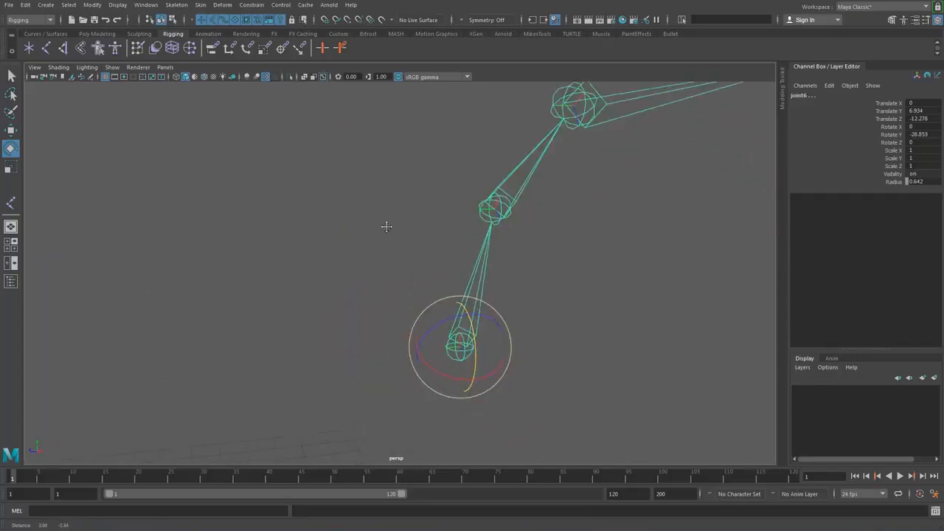
pyautogui.keyDown('alt'); pyautogui.moveTo(387, 227); pyautogui.dragTo(484, 332); pyautogui.keyUp('alt')
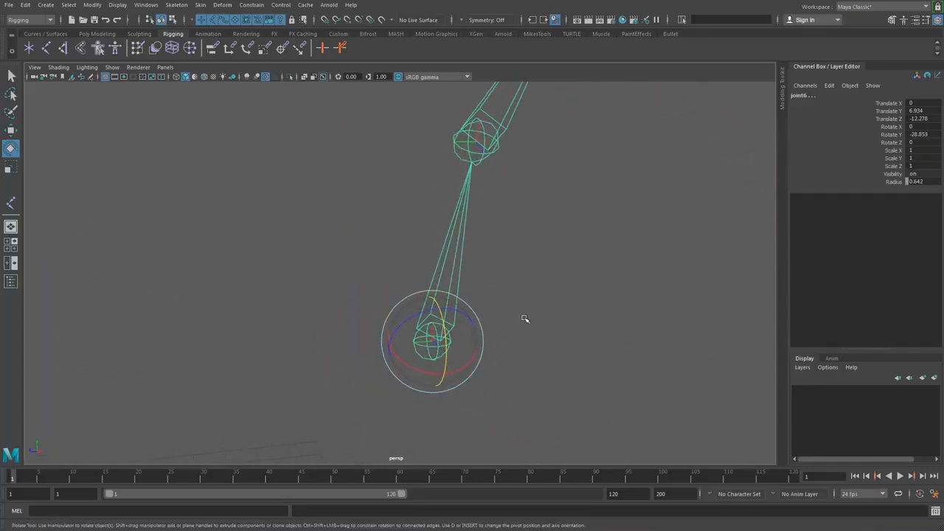
pyautogui.scroll(-8, 465, 294)
pyautogui.keyDown('alt'); pyautogui.moveTo(442, 238); pyautogui.dragTo(446, 299, button='middle'); pyautogui.keyUp('alt')
pyautogui.keyDown('alt'); pyautogui.moveTo(444, 235); pyautogui.dragTo(567, 254, button='right'); pyautogui.keyUp('alt')
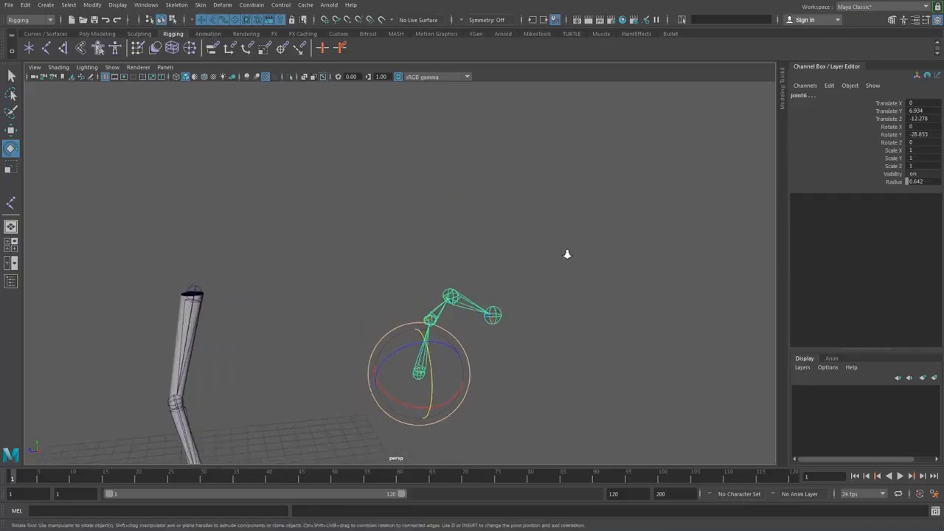
pyautogui.keyDown('alt'); pyautogui.moveTo(567, 254); pyautogui.dragTo(594, 226); pyautogui.keyUp('alt')
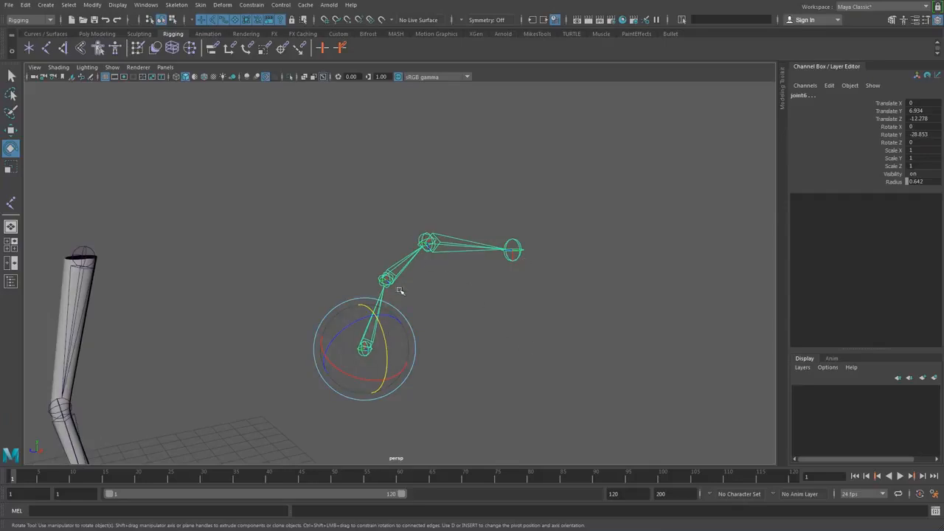
# Delete the practice chain's end joint, and delete its root joint together with the rest of the chain.
pyautogui.click(511, 252)
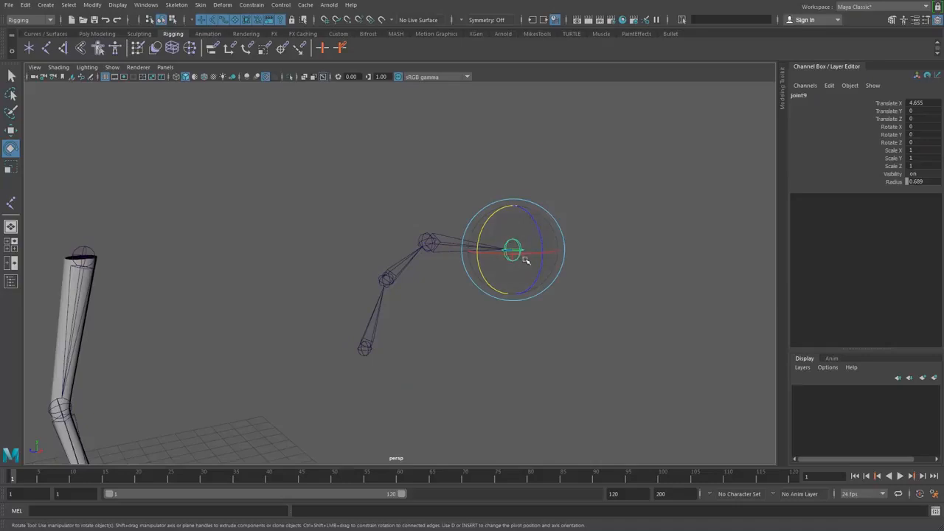
pyautogui.press('Delete')
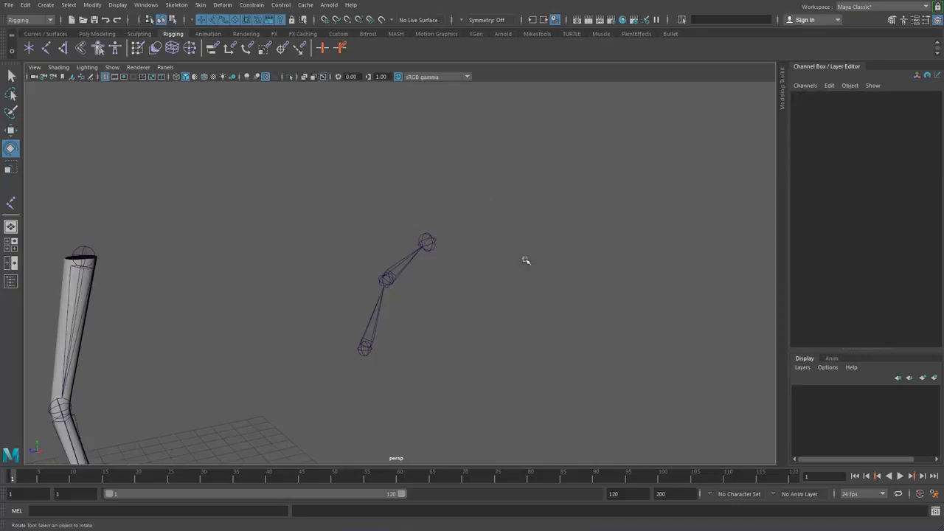
pyautogui.click(363, 348)
pyautogui.press('Delete')
# Return to the maximized side view and frame the leg with its joint chain.
pyautogui.press('space')
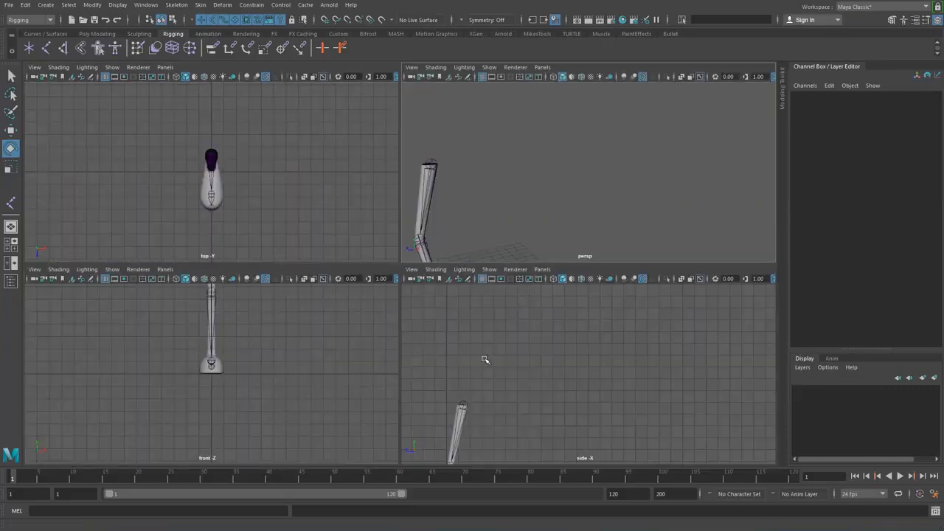
pyautogui.press('space')
pyautogui.press('a')
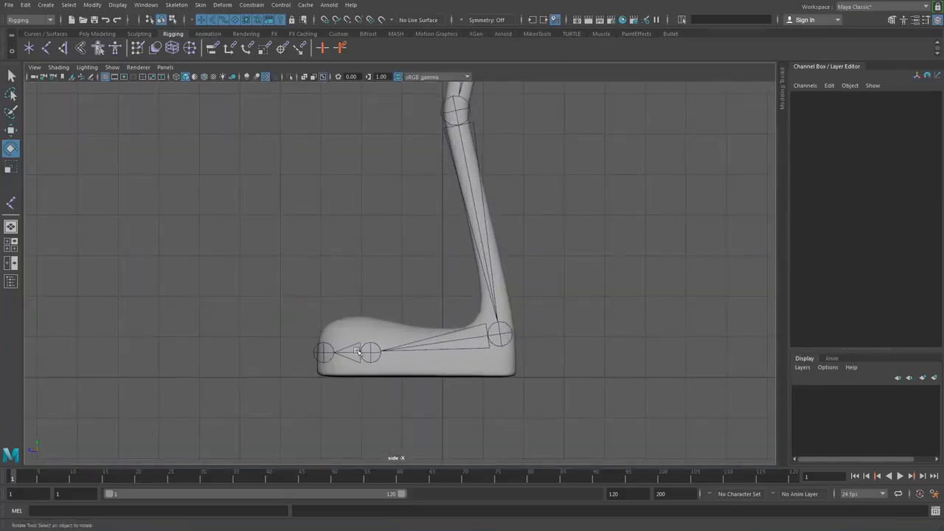
# Examine the toe tip and ball joints of the foot in the perspective and side views.
pyautogui.click(322, 352)
pyautogui.press('space')
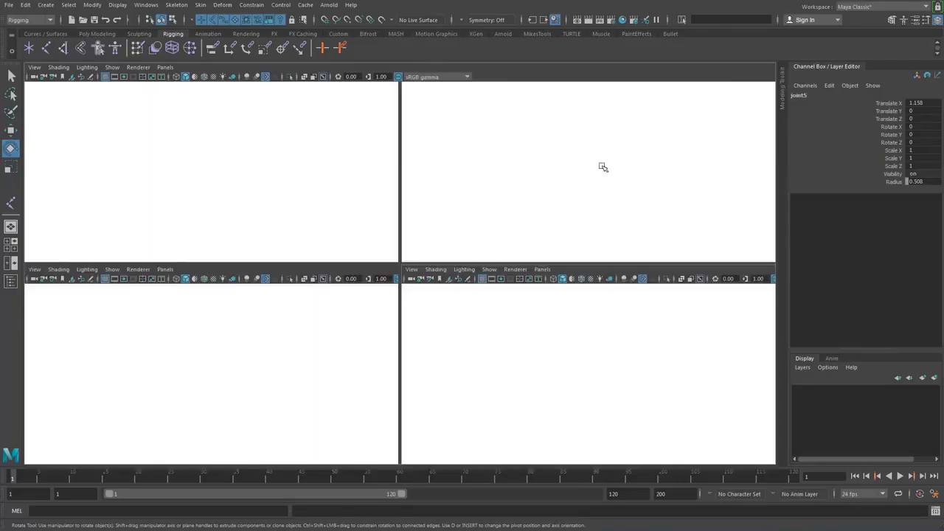
pyautogui.press('space')
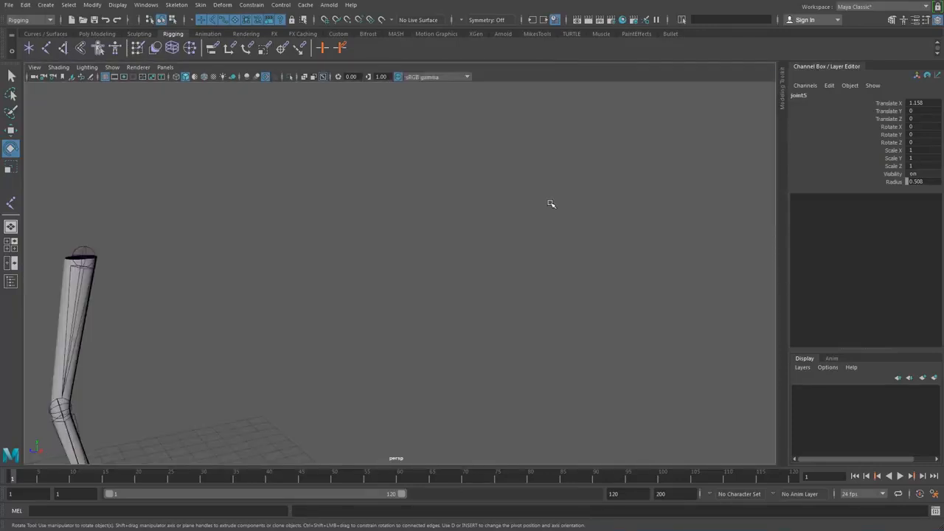
pyautogui.press('f')
pyautogui.keyDown('alt'); pyautogui.moveTo(330, 172); pyautogui.dragTo(300, 191); pyautogui.keyUp('alt')
pyautogui.click(300, 192)
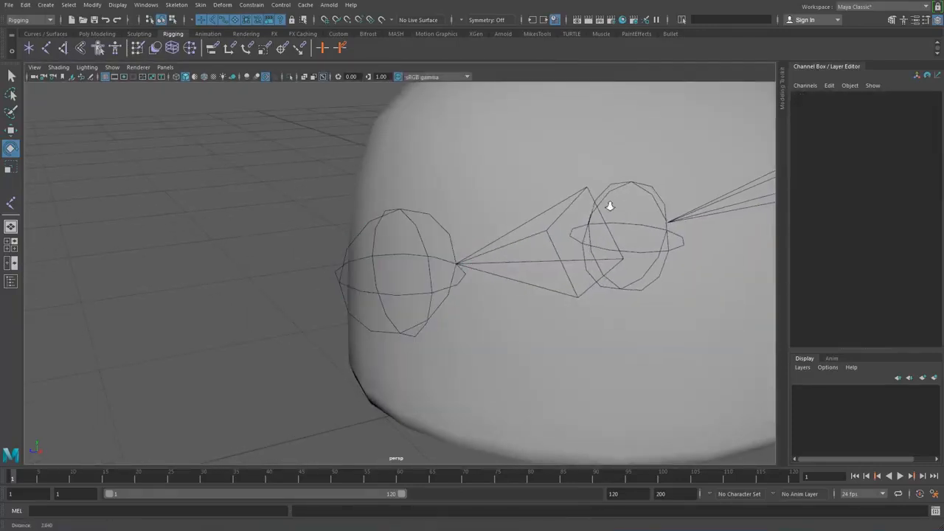
pyautogui.scroll(-5, 609, 206)
pyautogui.click(549, 259)
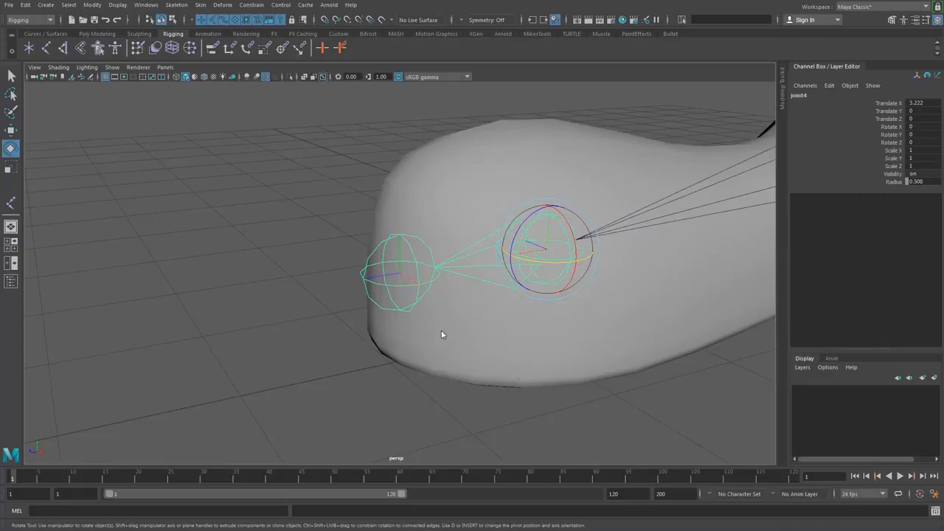
pyautogui.press('space')
pyautogui.press('space')
pyautogui.click(293, 287)
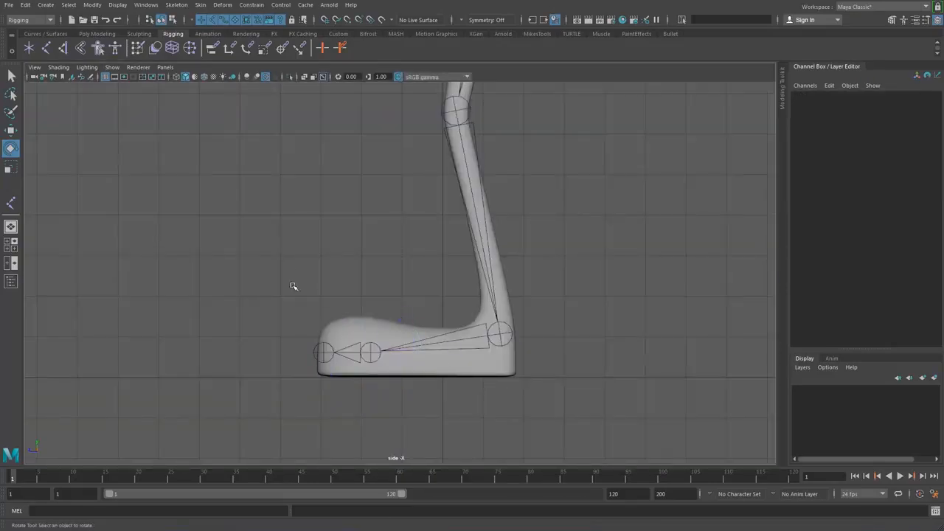
pyautogui.click(322, 347)
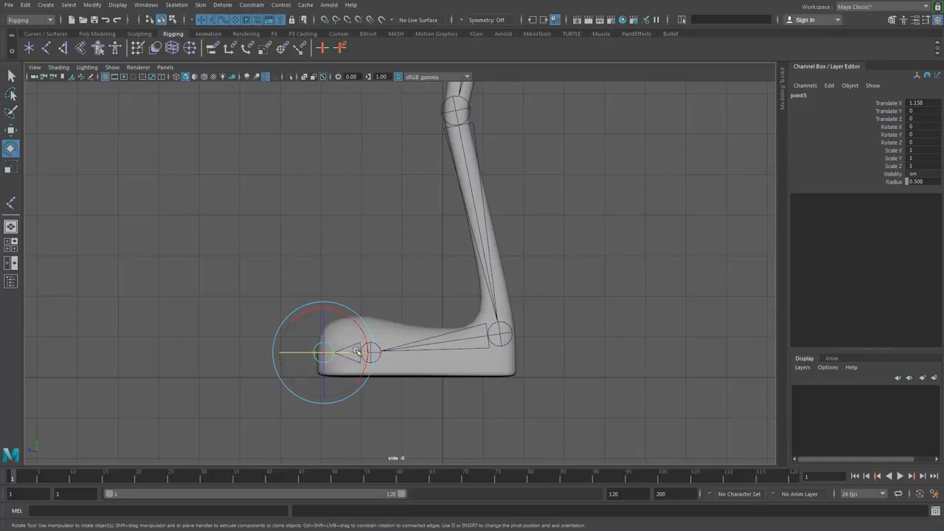
# Try to extend the joint chain forward from the toe tip joint with the Joint tool, and undo the added joint.
pyautogui.click(79, 48)
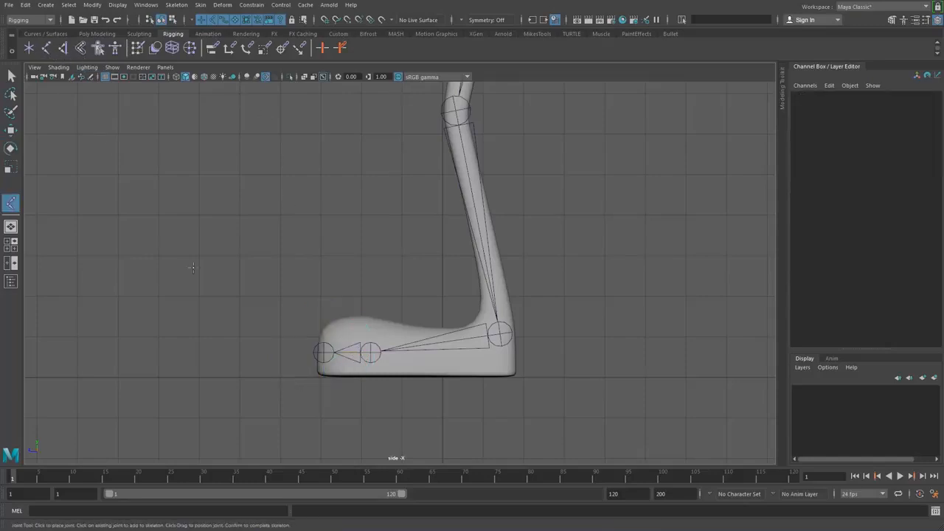
pyautogui.click(323, 353)
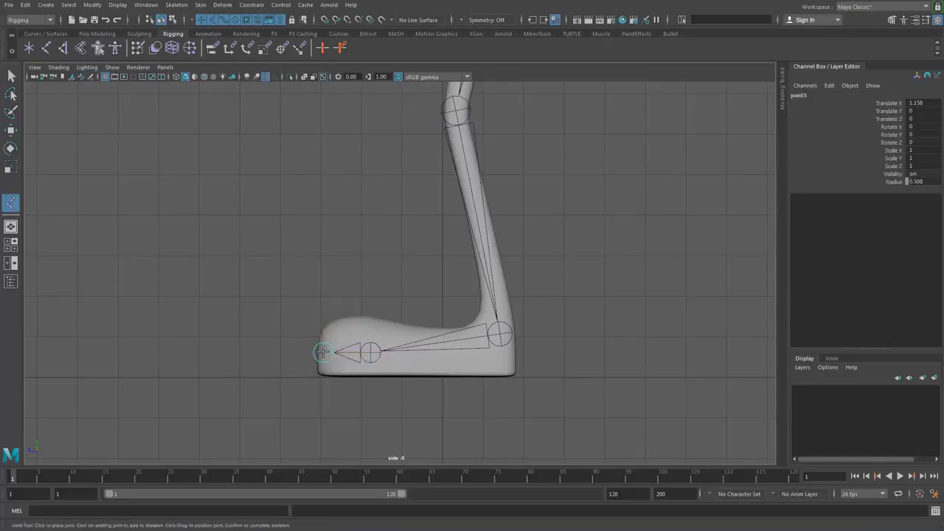
pyautogui.click(218, 352)
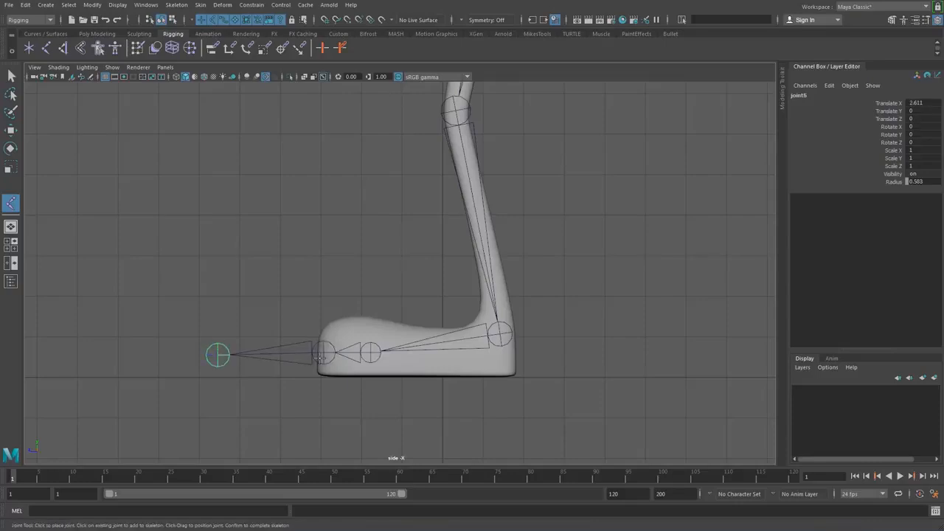
pyautogui.hotkey('ctrl', 'z')
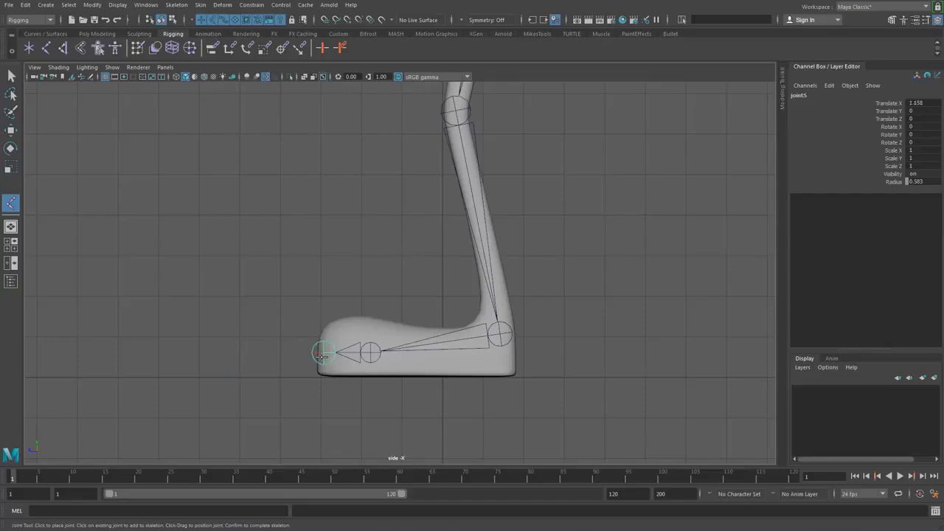
# Leave the Joint tool and inspect the toe tip joint and foot chain from several angles in perspective.
pyautogui.press('space')
pyautogui.press('space')
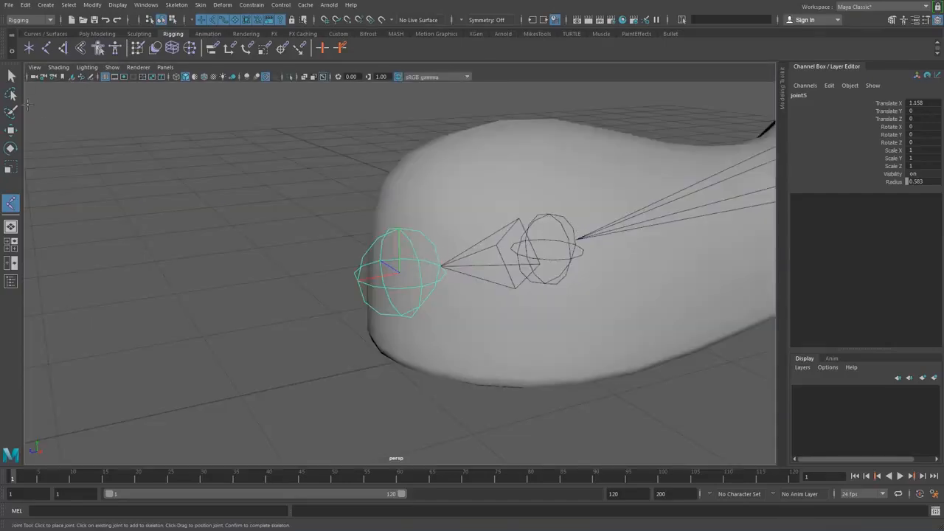
pyautogui.click(11, 75)
pyautogui.scroll(-6, 348, 223)
pyautogui.keyDown('alt'); pyautogui.moveTo(466, 291); pyautogui.dragTo(463, 319, button='middle'); pyautogui.keyUp('alt')
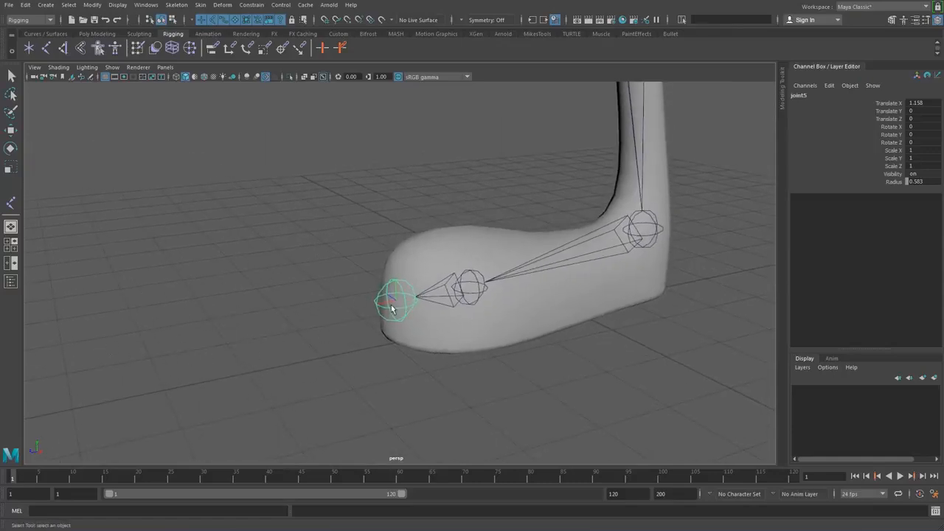
pyautogui.keyDown('alt'); pyautogui.moveTo(447, 309); pyautogui.dragTo(498, 331); pyautogui.keyUp('alt')
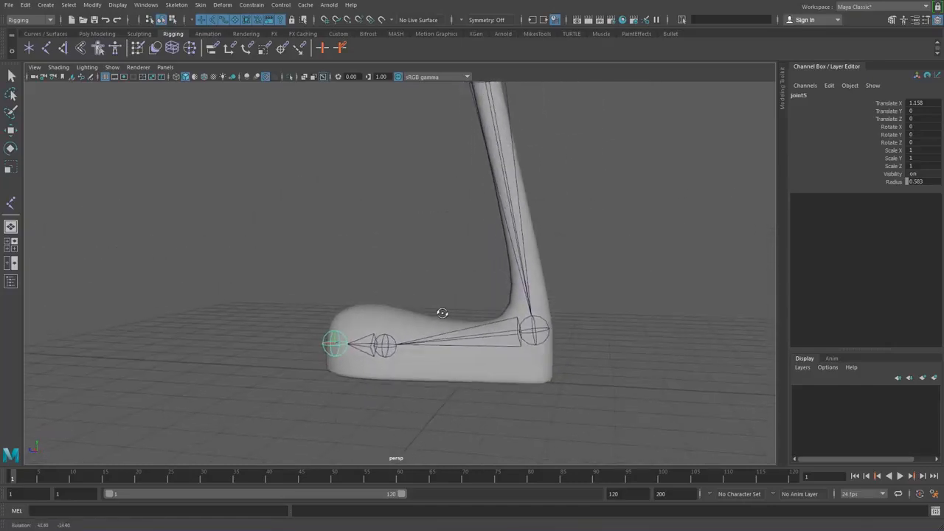
# In the side view, lower the ball joint to about -0.208 in Translate Y and move the toe tip joint forward to about 1.267 in Translate X.
pyautogui.press('space')
pyautogui.press('space')
pyautogui.keyDown('alt'); pyautogui.moveTo(472, 349); pyautogui.dragTo(461, 320, button='middle'); pyautogui.keyUp('alt')
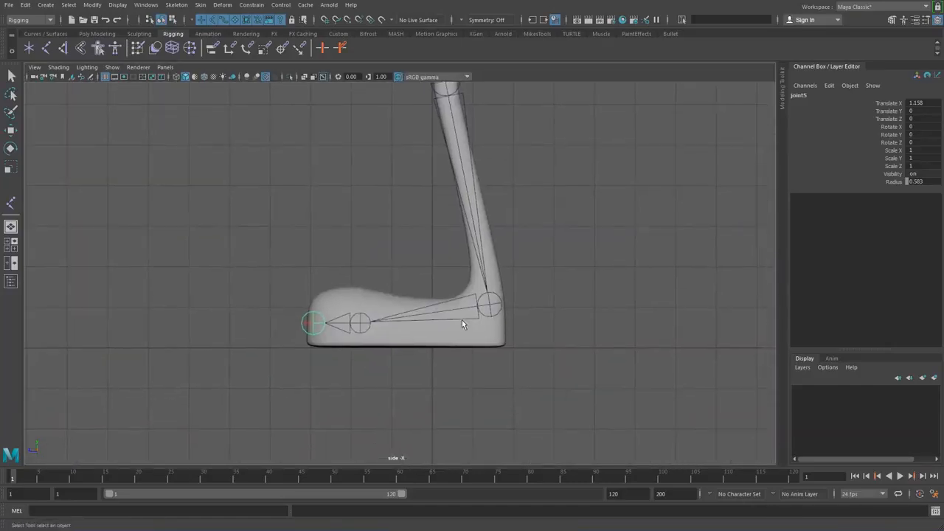
pyautogui.keyDown('alt'); pyautogui.moveTo(462, 320); pyautogui.dragTo(500, 323, button='right'); pyautogui.keyUp('alt')
pyautogui.click(347, 340)
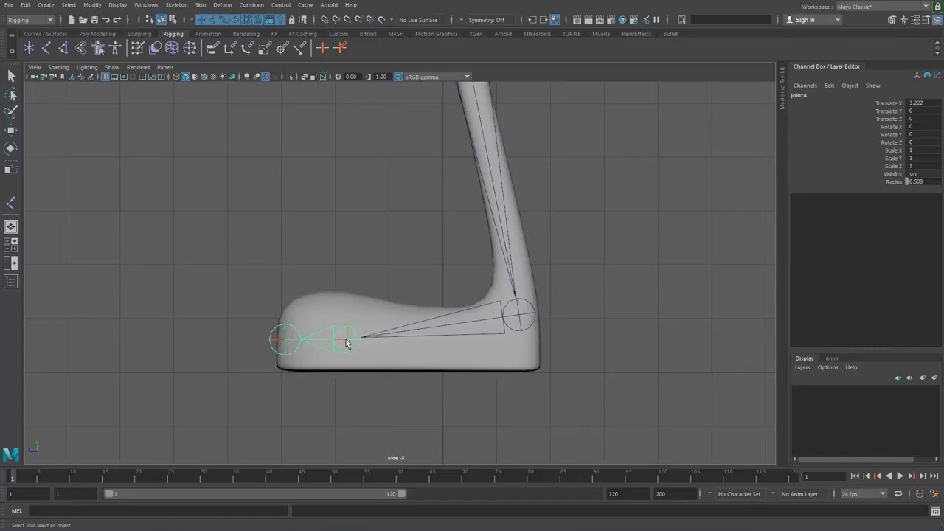
pyautogui.press('w')
pyautogui.moveTo(348, 291); pyautogui.dragTo(347, 303)
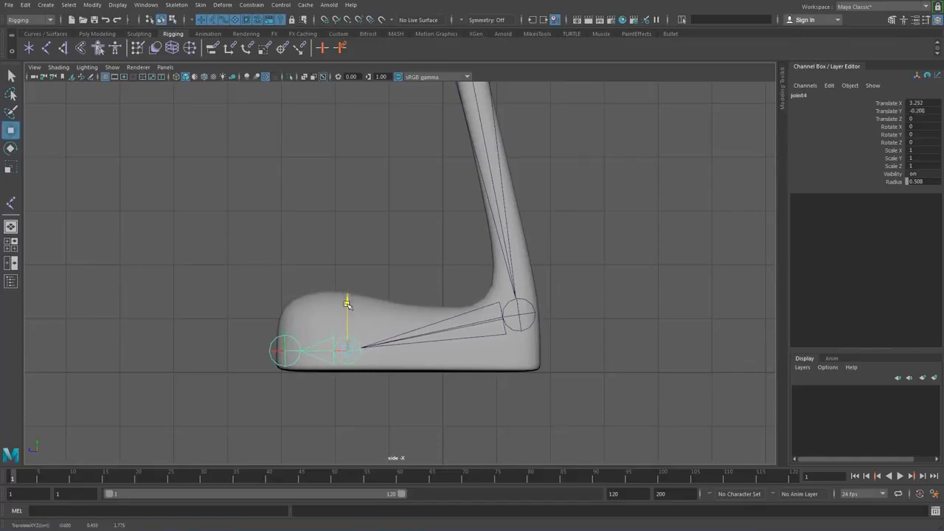
pyautogui.press('Down')
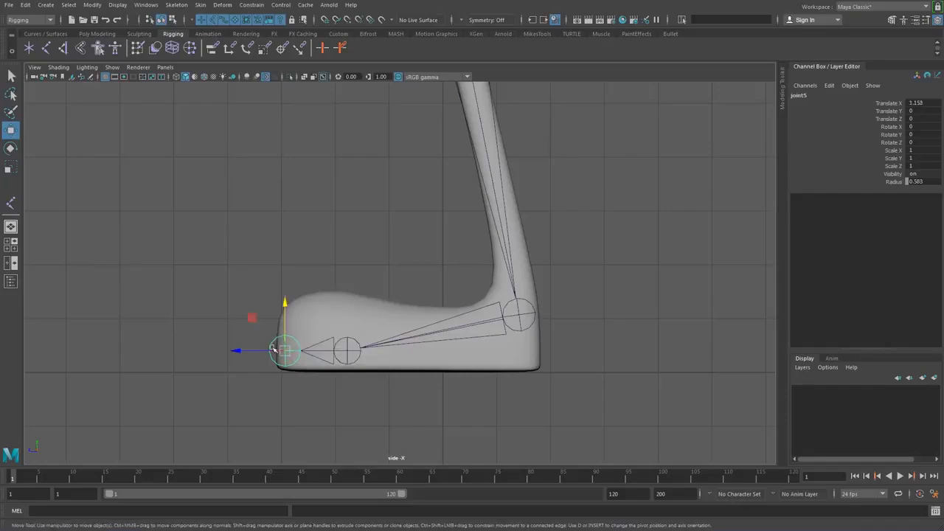
pyautogui.moveTo(236, 353); pyautogui.dragTo(228, 354)
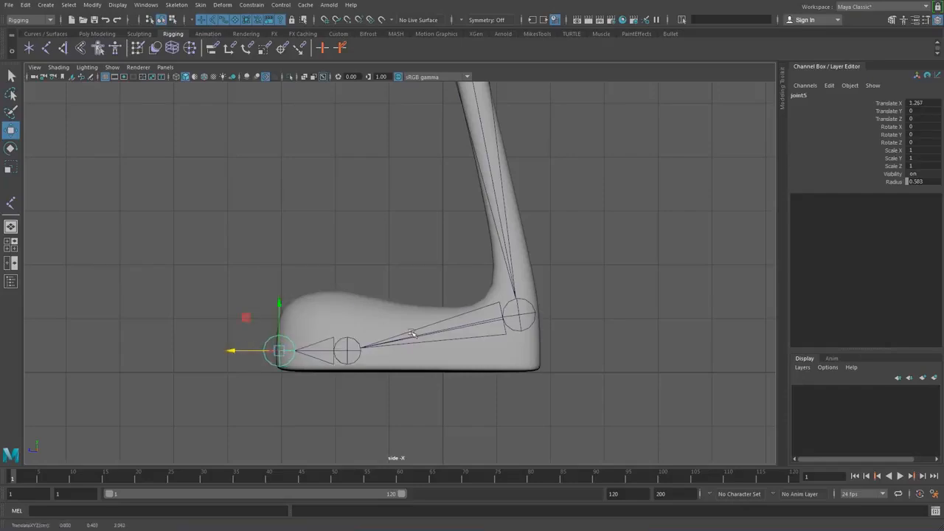
# Rename the root joint at the top of the leg to hip_jnt01.
pyautogui.click(488, 351)
pyautogui.scroll(-5, 569, 295)
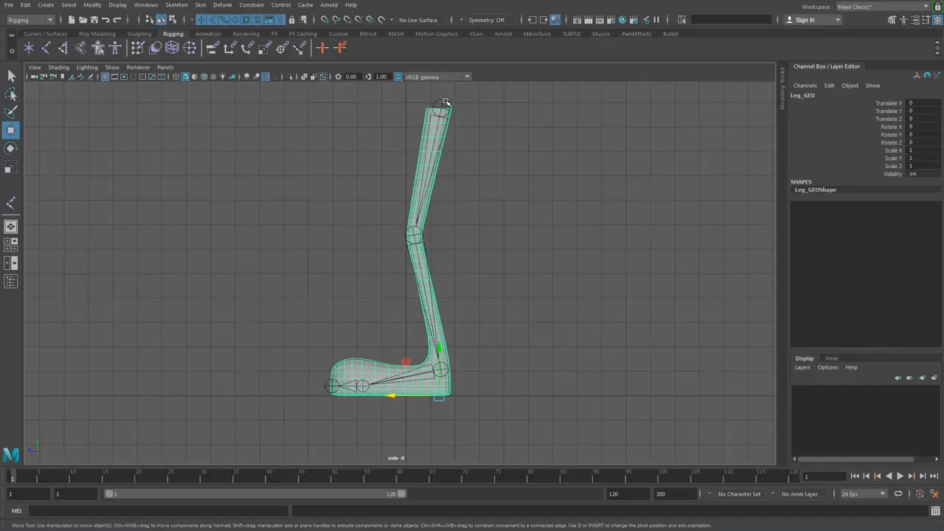
pyautogui.click(442, 104)
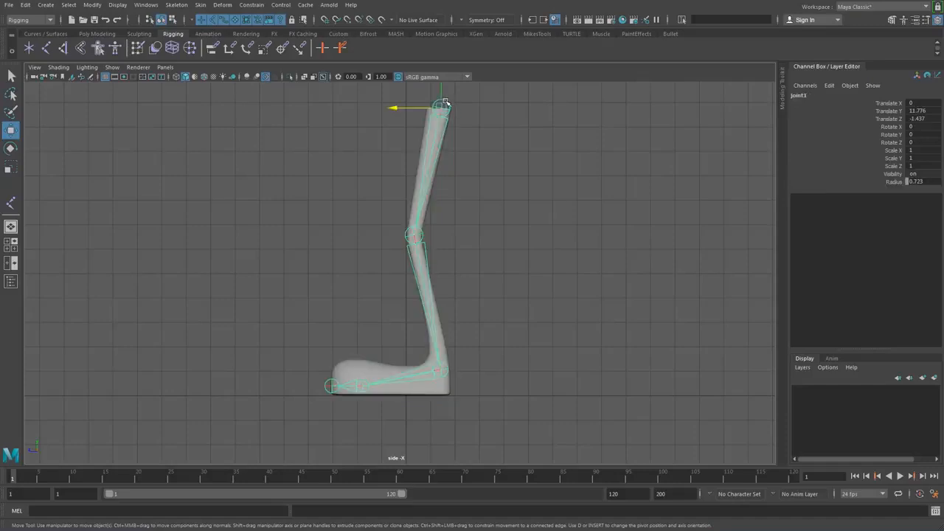
pyautogui.click(805, 95)
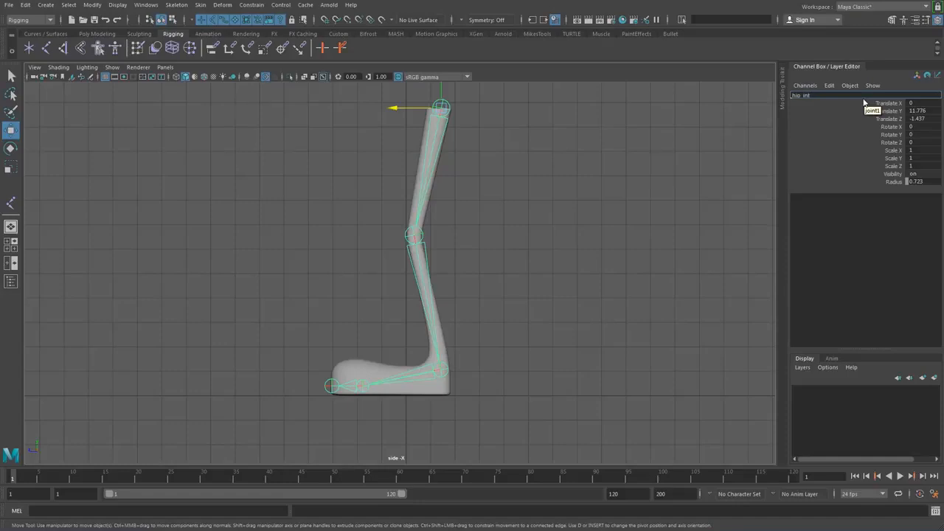
pyautogui.press('Return')
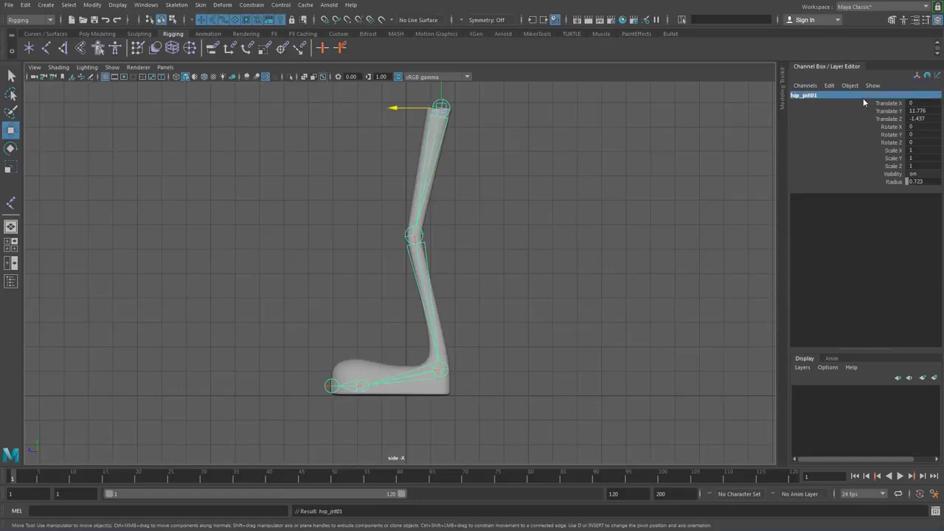
# Rename the joint at the knee to knee_jnt01.
pyautogui.click(421, 235)
pyautogui.doubleClick(804, 96)
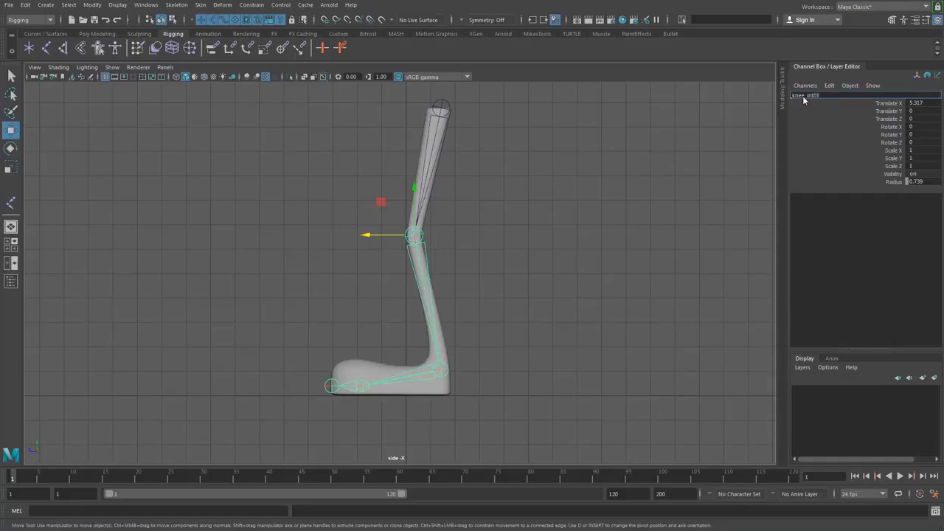
pyautogui.press('Return')
# Rename the joint at the ankle to ankle_jnt01.
pyautogui.scroll(6, 509, 333)
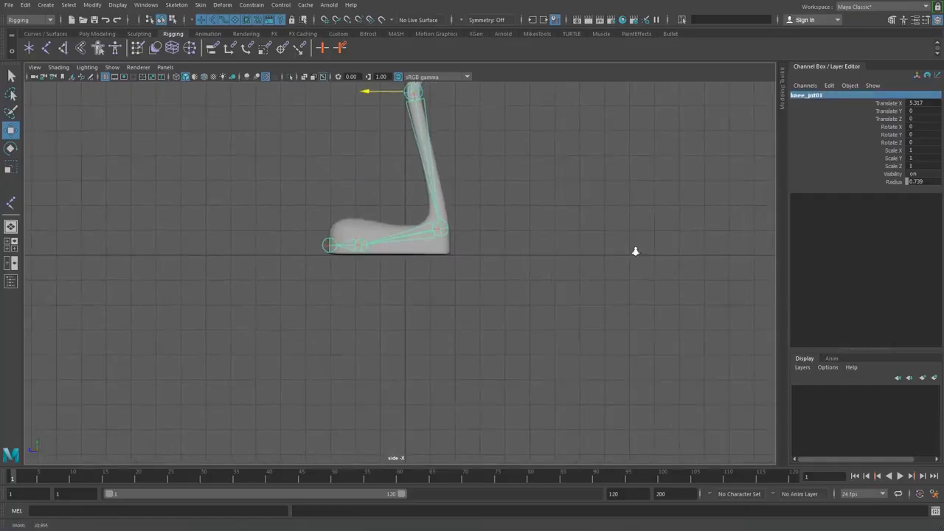
pyautogui.click(465, 254)
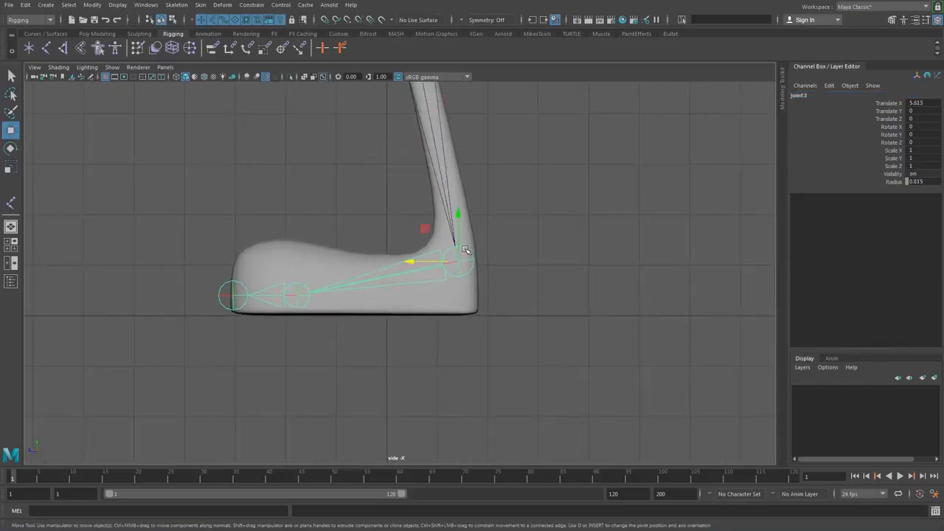
pyautogui.doubleClick(802, 95)
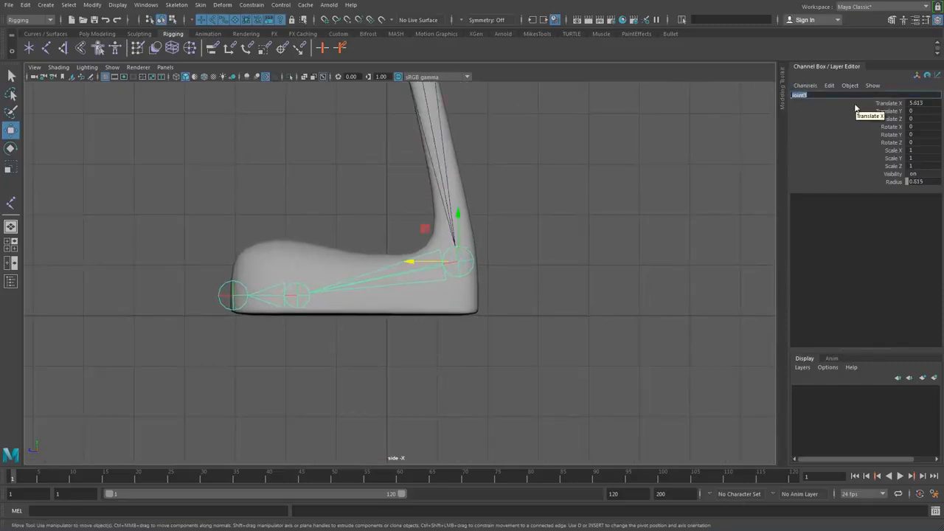
pyautogui.write('ankle_jnt01')
pyautogui.press('Return')
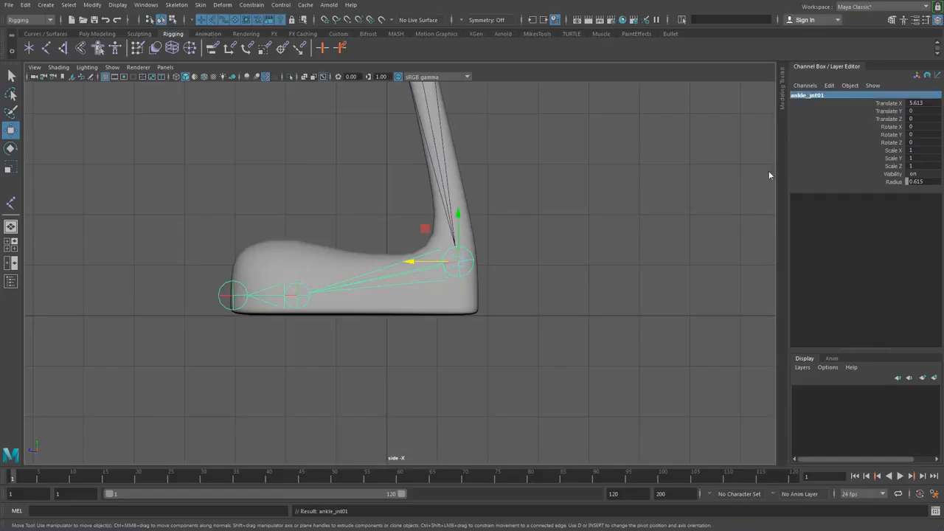
# Rename the joint at the ball of the foot to ball_jnt01.
pyautogui.click(292, 295)
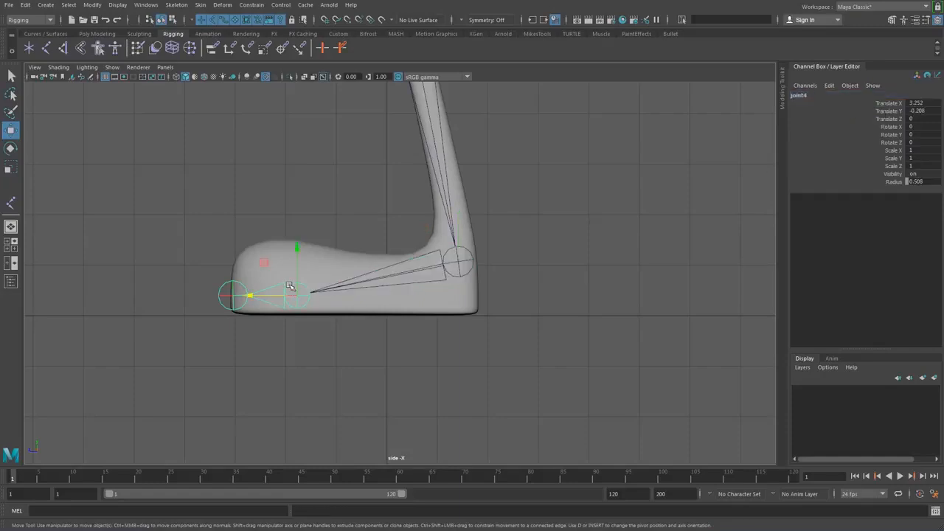
pyautogui.click(803, 93)
pyautogui.write('ball_')
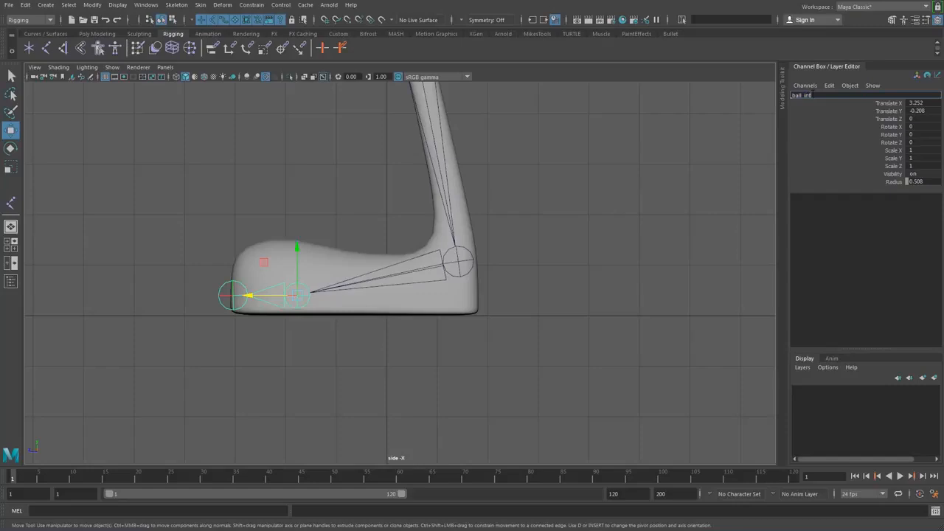
pyautogui.press('Return')
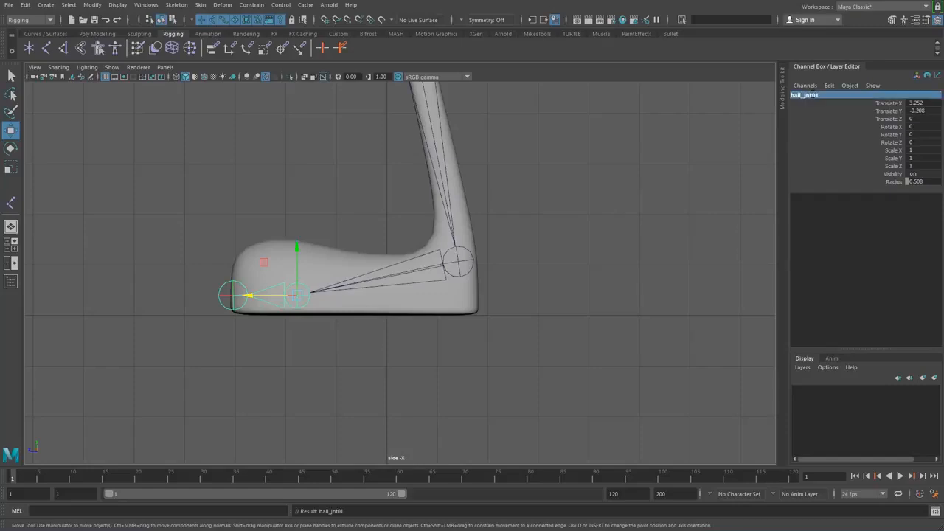
# Rename the last joint at the tip of the toes to endToes_jnt01 and bring the whole leg into view.
pyautogui.click(226, 274)
pyautogui.click(228, 282)
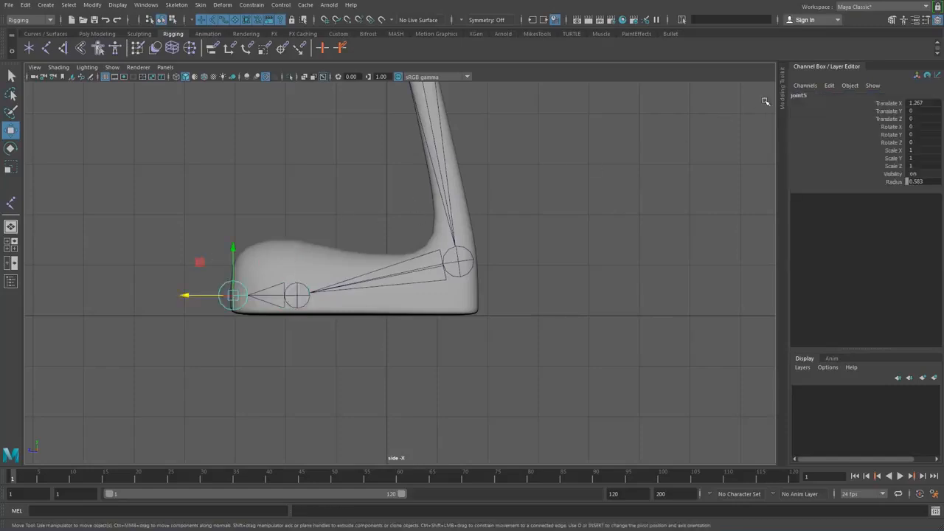
pyautogui.click(799, 96)
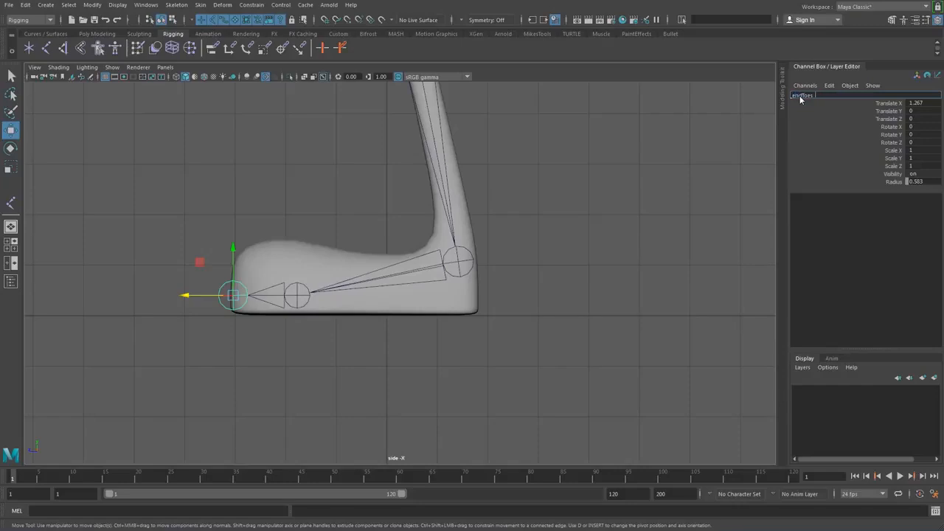
pyautogui.write('endToes_jnt01')
pyautogui.press('Return')
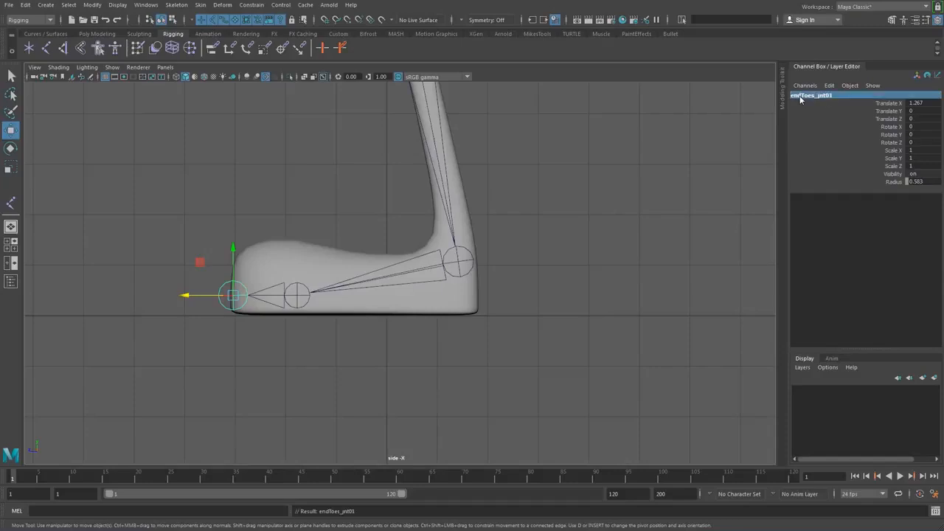
pyautogui.scroll(-5, 490, 205)
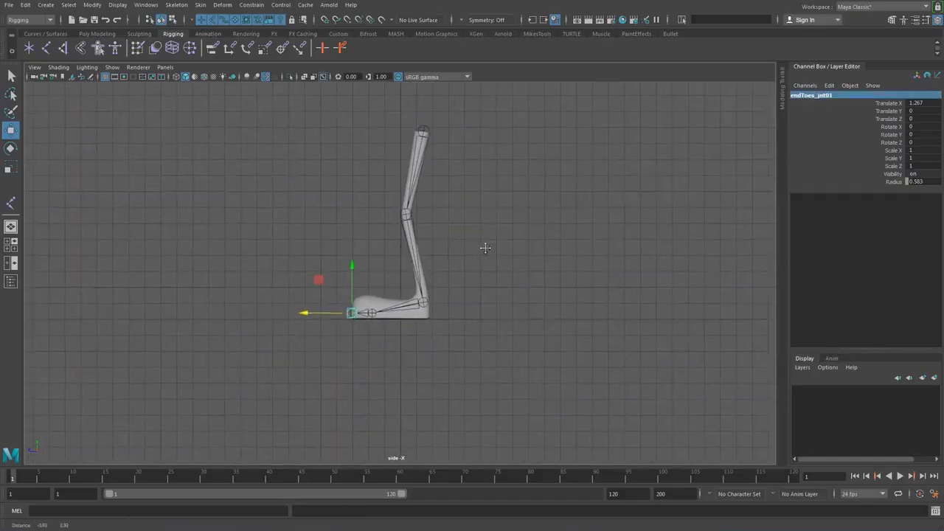
pyautogui.keyDown('alt'); pyautogui.moveTo(485, 248); pyautogui.dragTo(491, 288, button='middle'); pyautogui.keyUp('alt')
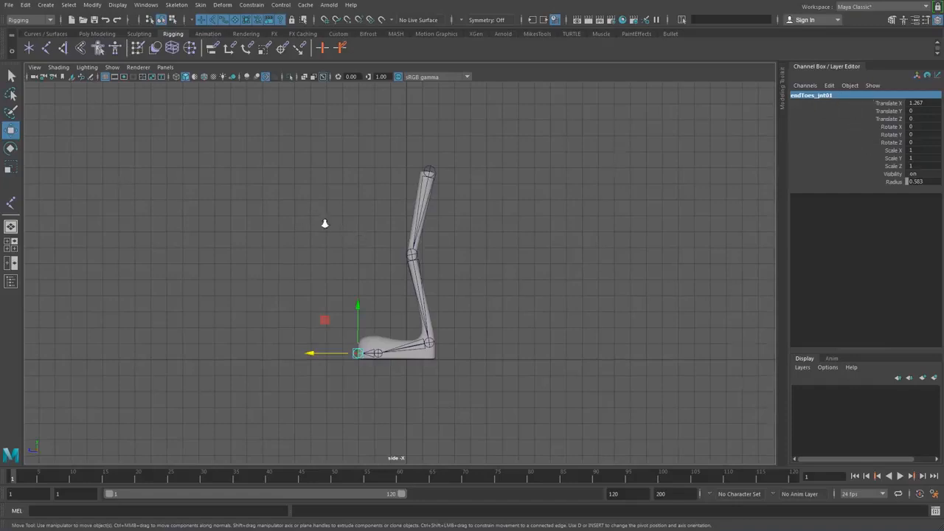
# Examine the parenting order of the leg joints below hip_jnt01 in the Outliner.
pyautogui.scroll(1, 345, 227)
pyautogui.scroll(1, 406, 202)
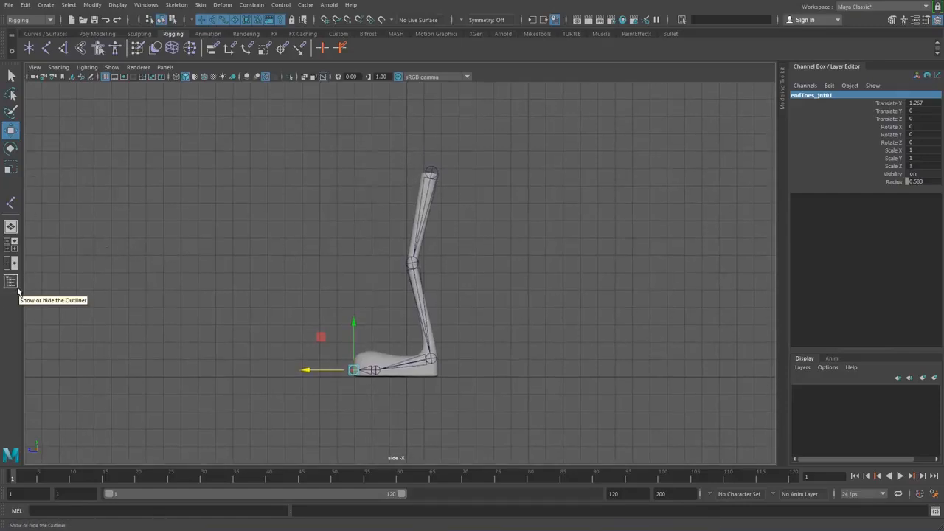
pyautogui.scroll(2, 374, 267)
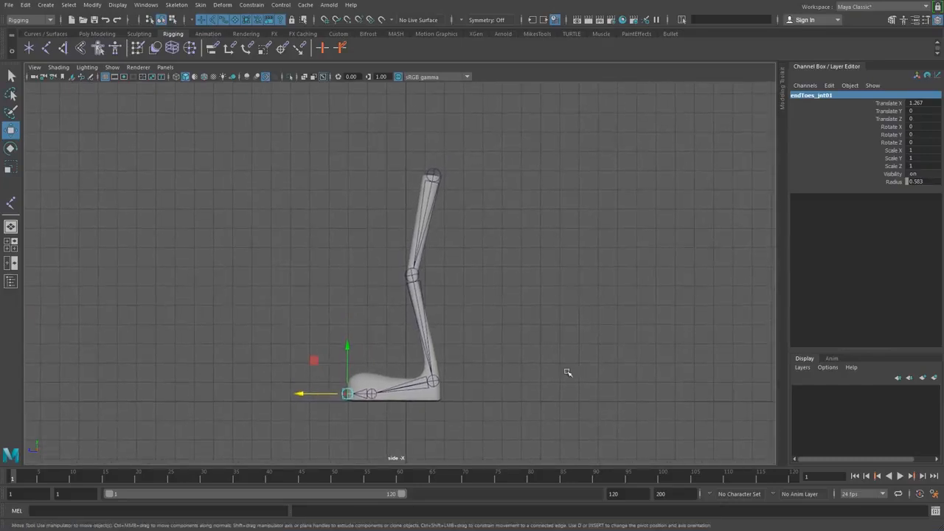
pyautogui.click(9, 281)
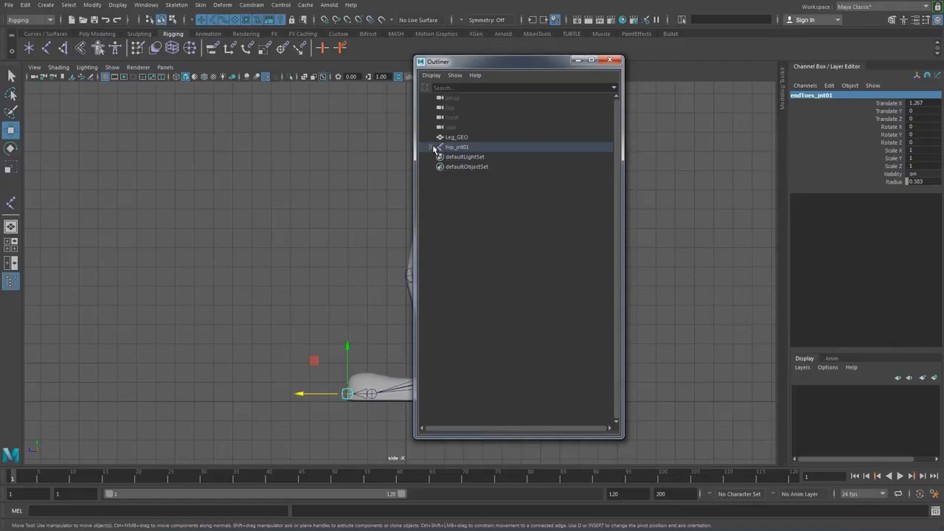
pyautogui.keyDown('shift'); pyautogui.click(434, 148); pyautogui.keyUp('shift')
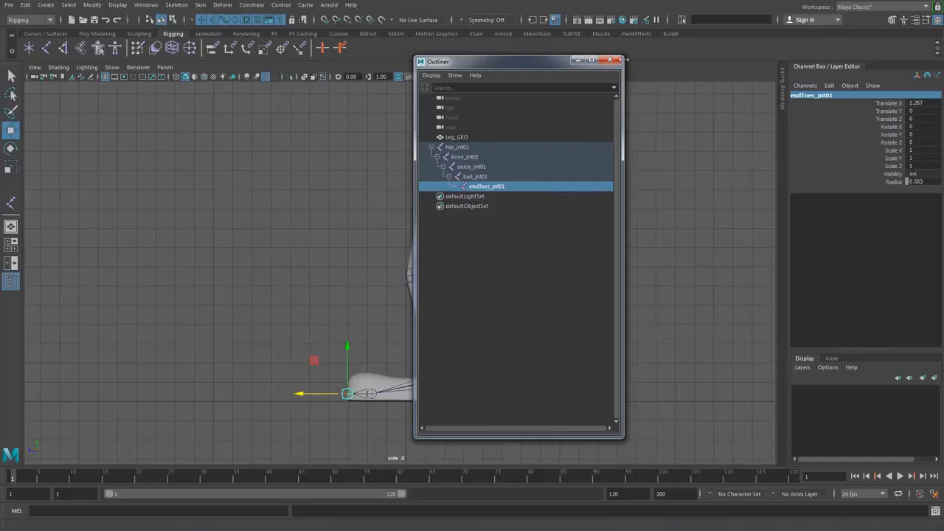
pyautogui.click(609, 60)
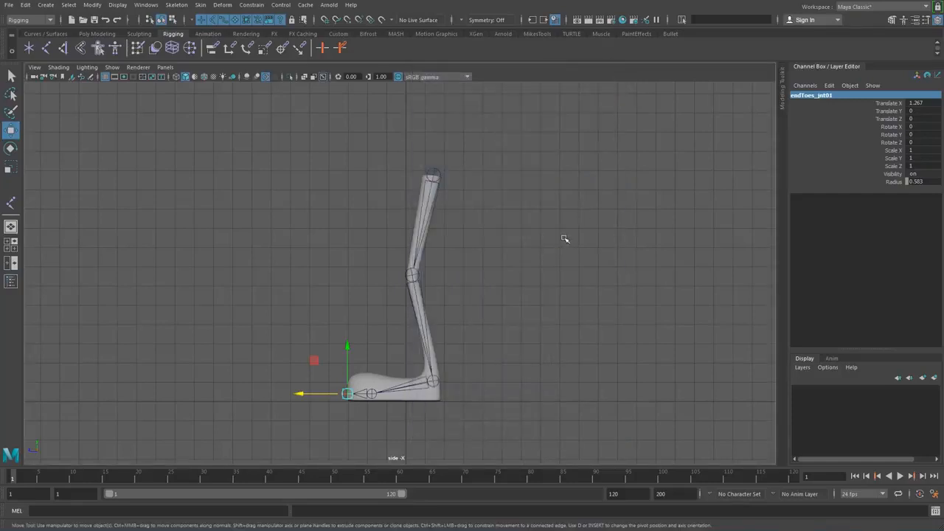
# Select the leg mesh together with the hip, knee, ankle and ball joints.
pyautogui.scroll(3, 575, 292)
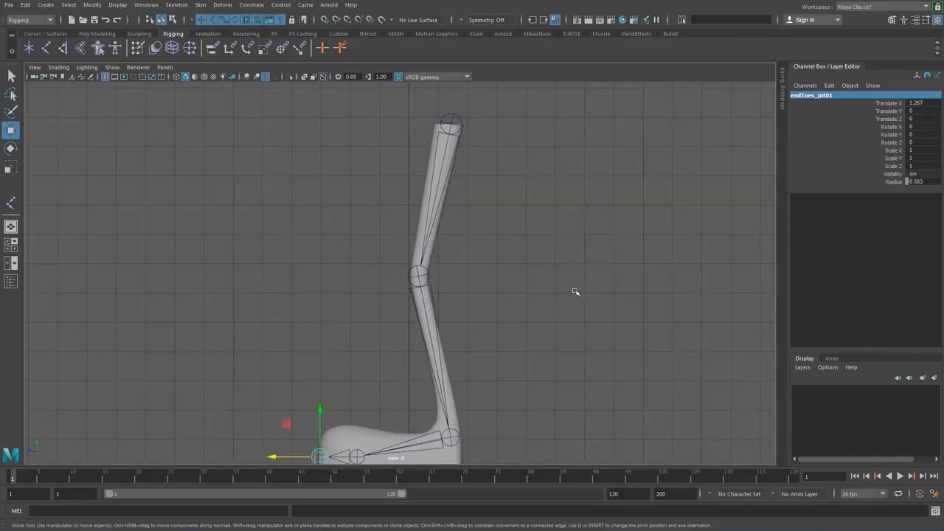
pyautogui.keyDown('alt'); pyautogui.moveTo(463, 345); pyautogui.dragTo(462, 290, button='middle'); pyautogui.keyUp('alt')
pyautogui.scroll(1, 462, 292)
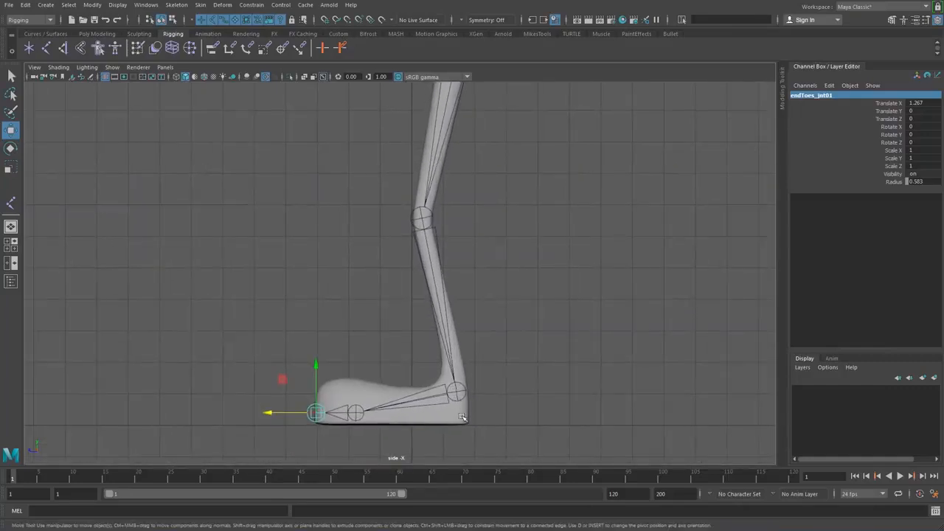
pyautogui.click(463, 418)
pyautogui.keyDown('alt'); pyautogui.moveTo(540, 228); pyautogui.dragTo(529, 212, button='middle'); pyautogui.keyUp('alt')
pyautogui.scroll(-1, 506, 273)
pyautogui.scroll(-1, 506, 266)
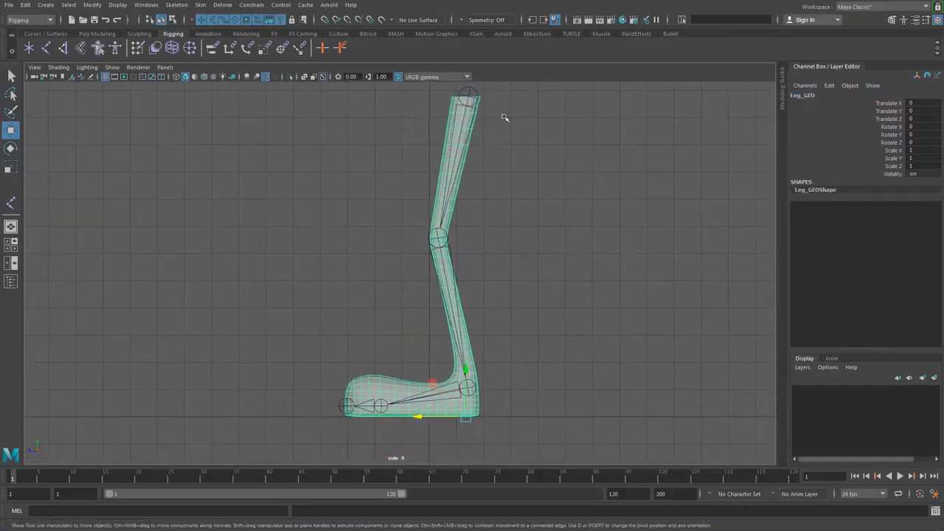
pyautogui.click(461, 92)
pyautogui.click(427, 236)
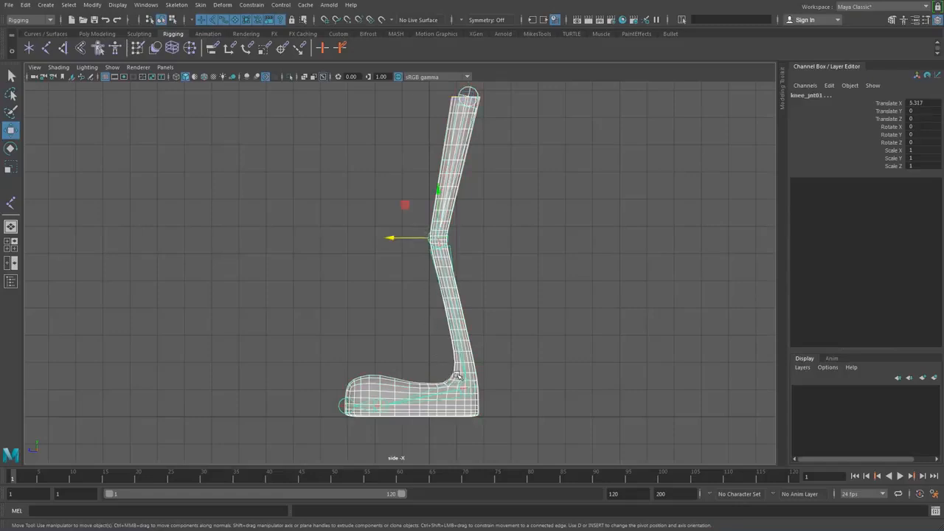
pyautogui.click(463, 382)
pyautogui.click(385, 402)
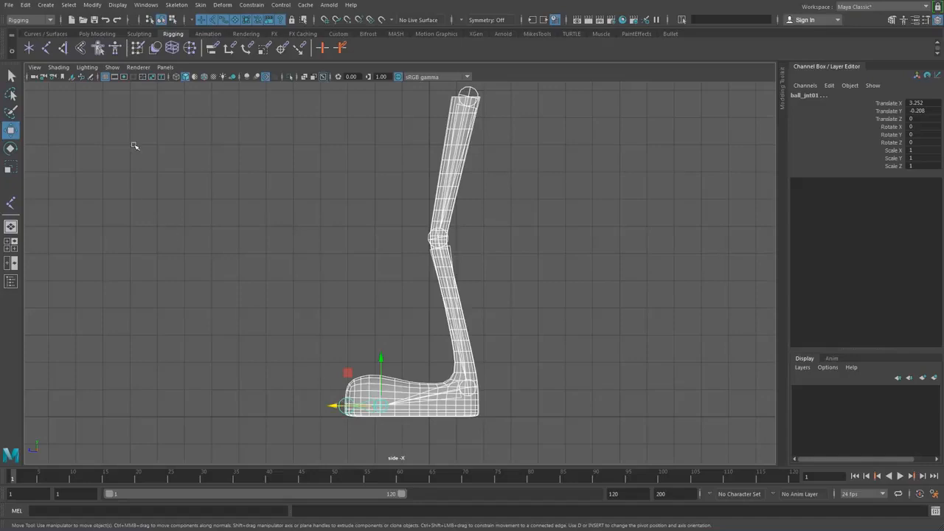
# Open the Bind Skin options and reset them to their default settings.
pyautogui.doubleClick(81, 49)
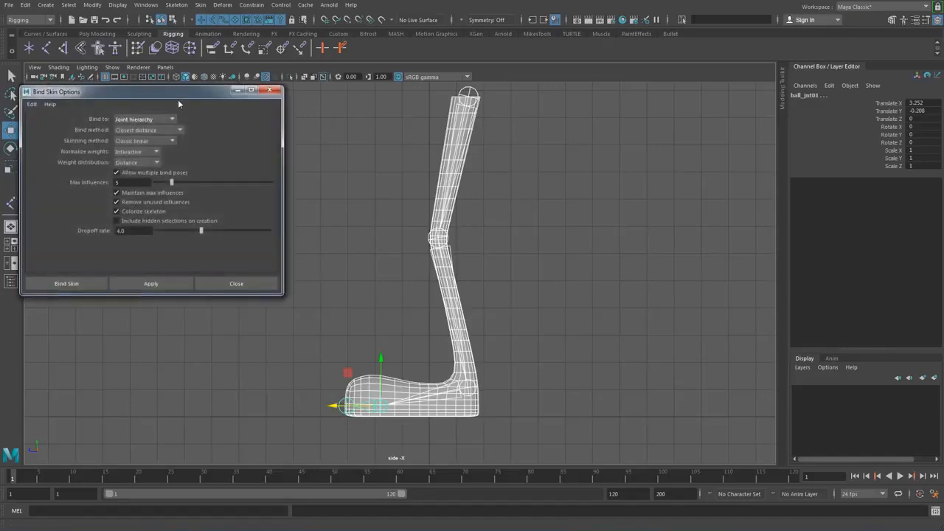
pyautogui.moveTo(229, 99); pyautogui.dragTo(641, 137)
pyautogui.click(523, 150)
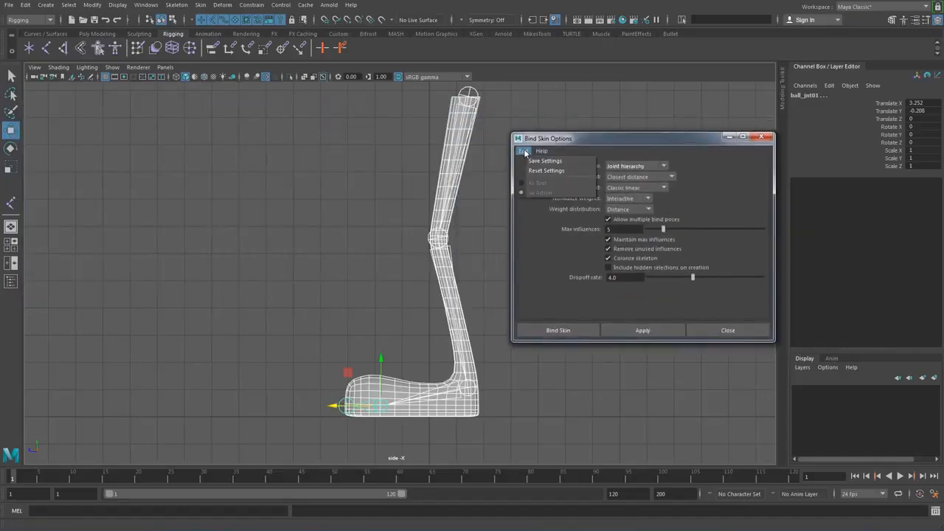
pyautogui.click(545, 171)
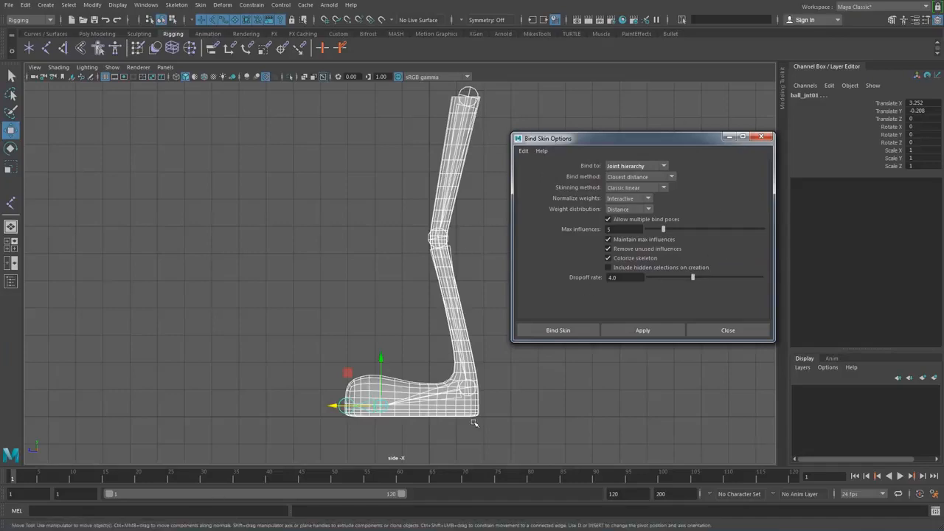
# Bind the leg mesh to the skeleton with Bind to set to Joint hierarchy, and close the options.
pyautogui.moveTo(660, 138); pyautogui.dragTo(170, 122)
pyautogui.click(164, 148)
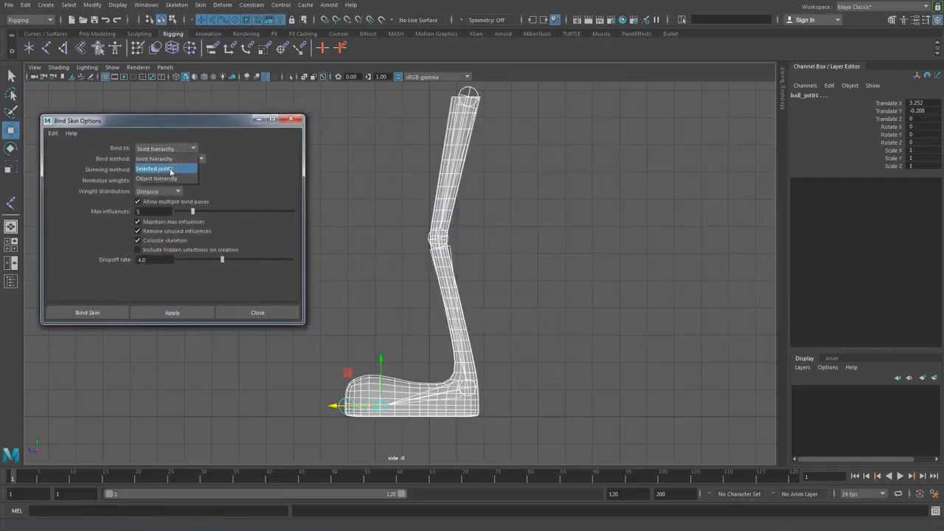
pyautogui.click(176, 152)
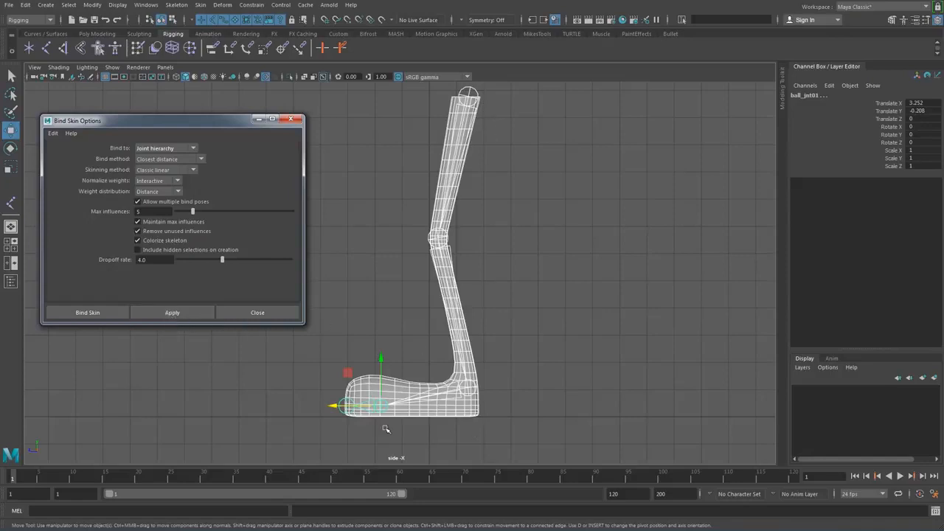
pyautogui.click(159, 314)
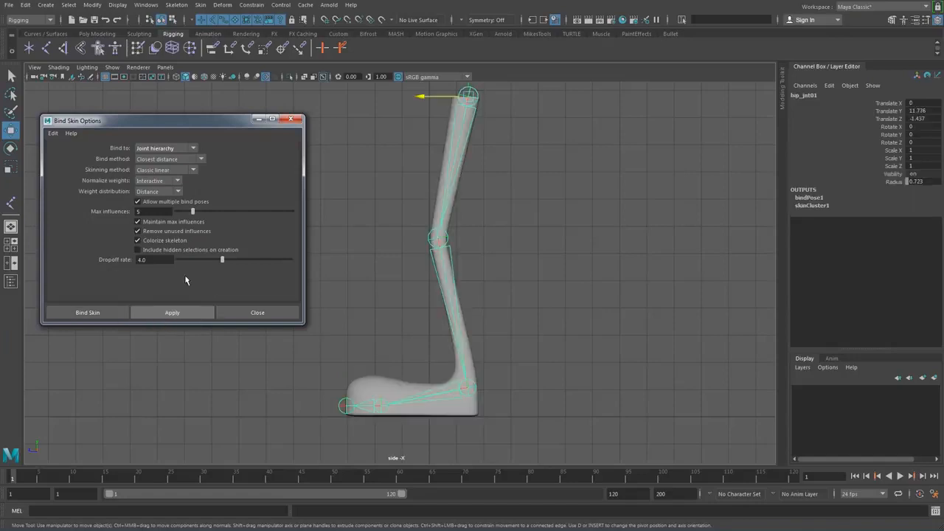
pyautogui.click(291, 119)
# Show the bound leg in the perspective view, save the scene and clear the selection.
pyautogui.press('space')
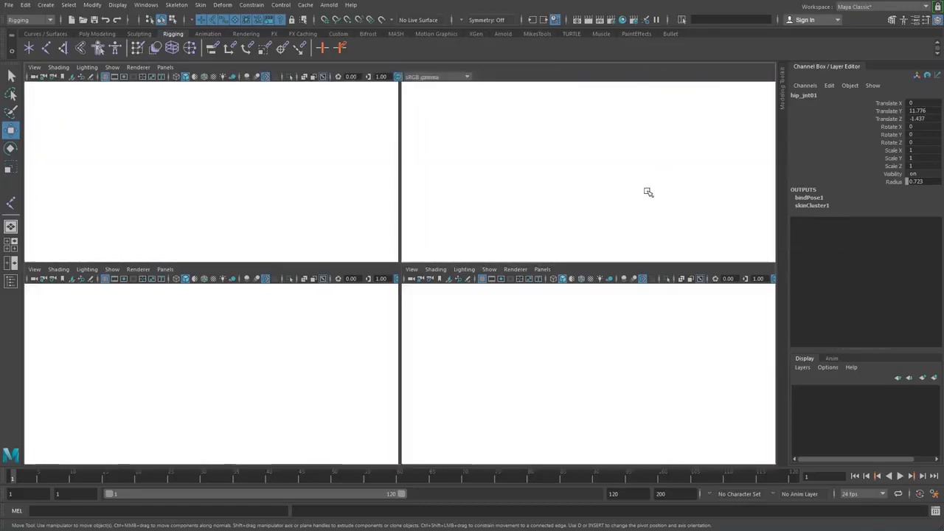
pyautogui.press('space')
pyautogui.keyDown('alt'); pyautogui.moveTo(603, 250); pyautogui.dragTo(622, 248); pyautogui.keyUp('alt')
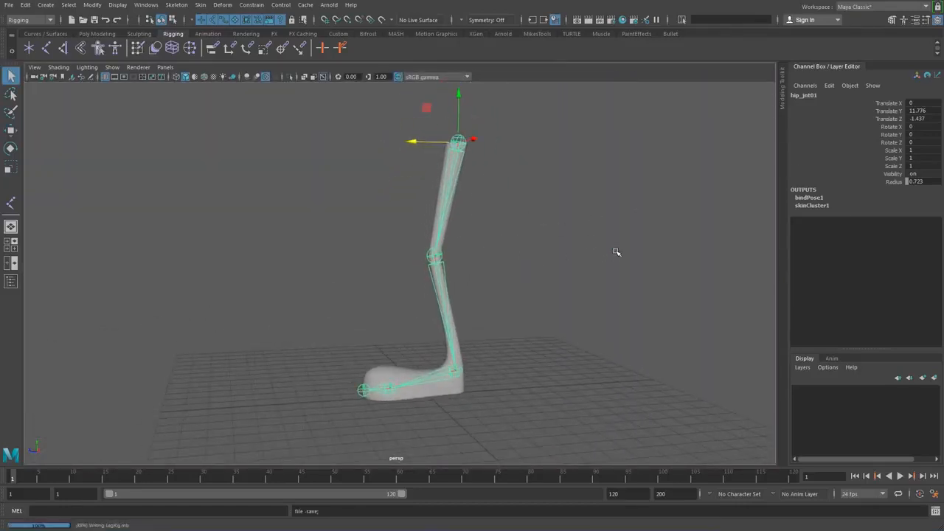
pyautogui.click(607, 246)
# Test the skin deformation by rotating the knee joint, and undo the rotation.
pyautogui.click(432, 256)
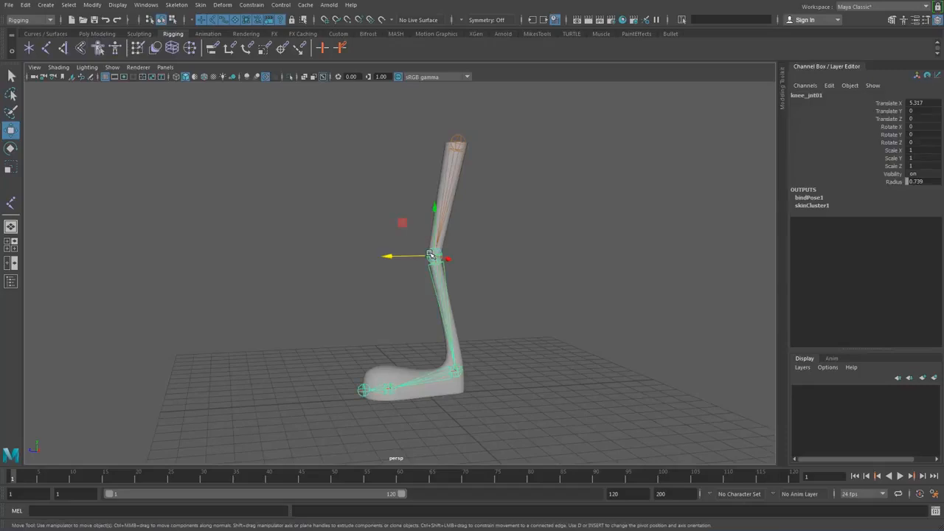
pyautogui.press('e')
pyautogui.moveTo(405, 224); pyautogui.dragTo(402, 280)
pyautogui.scroll(5, 518, 357)
pyautogui.click(514, 356)
pyautogui.moveTo(499, 354)
pyautogui.keyDown('alt'); pyautogui.mouseDown()
pyautogui.moveTo(413, 358)
pyautogui.moveTo(508, 354)
pyautogui.mouseUp(); pyautogui.keyUp('alt')
pyautogui.hotkey('ctrl', 'z')
pyautogui.hotkey('ctrl', 'z')
# Test the heel deformation by rotating the ankle joint about -63.6 degrees around Z, and undo the rotation.
pyautogui.keyDown('alt'); pyautogui.moveTo(563, 368); pyautogui.dragTo(560, 213, button='middle'); pyautogui.keyUp('alt')
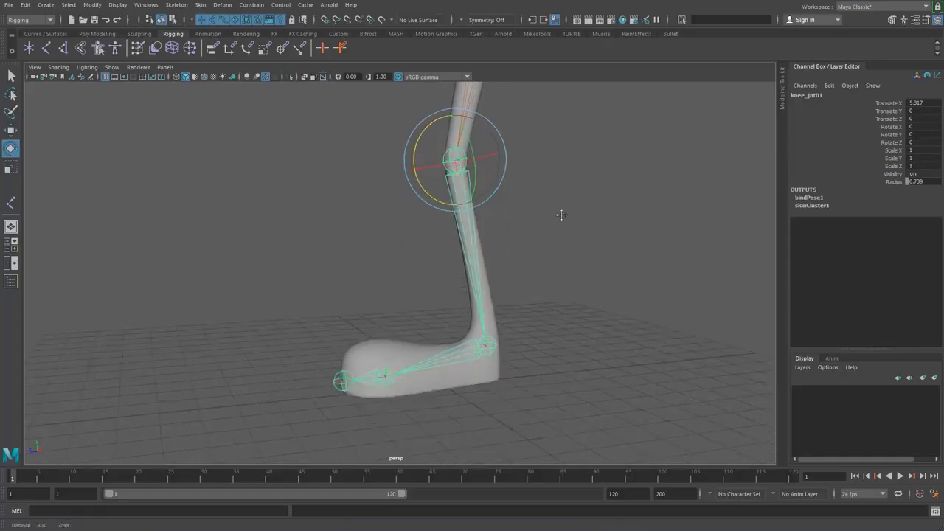
pyautogui.click(479, 274)
pyautogui.moveTo(462, 246); pyautogui.dragTo(495, 205)
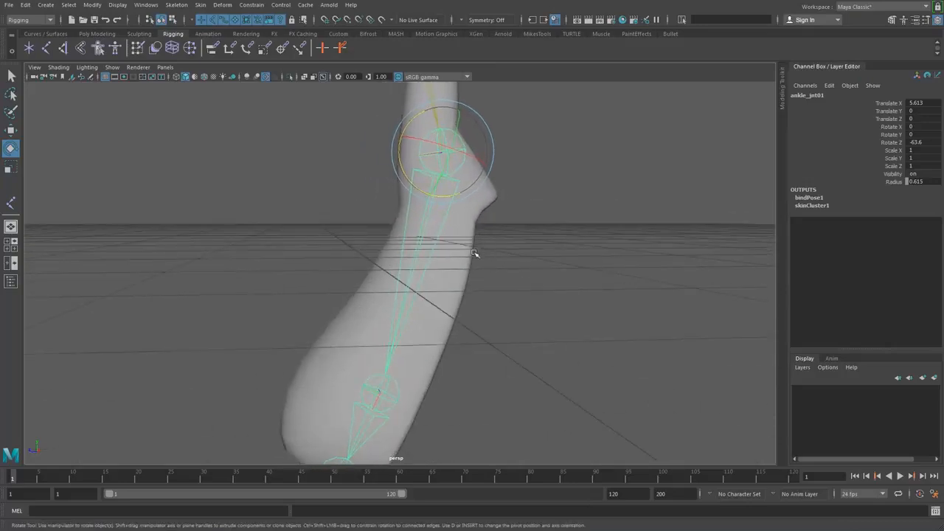
pyautogui.hotkey('ctrl', 'z')
# Test the toe bend by rotating the ball joint about 62 degrees around Z, and undo the rotation.
pyautogui.keyDown('alt'); pyautogui.moveTo(348, 230); pyautogui.dragTo(544, 253, button='middle'); pyautogui.keyUp('alt')
pyautogui.keyDown('alt'); pyautogui.moveTo(543, 253); pyautogui.dragTo(363, 233); pyautogui.keyUp('alt')
pyautogui.keyDown('alt'); pyautogui.moveTo(363, 233); pyautogui.dragTo(366, 252, button='middle'); pyautogui.keyUp('alt')
pyautogui.click(350, 234)
pyautogui.click(355, 237)
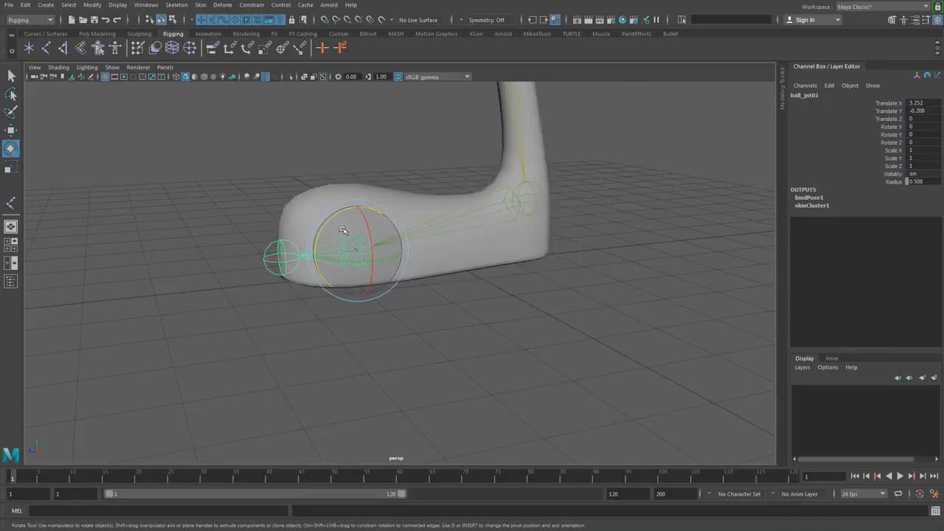
pyautogui.moveTo(333, 222); pyautogui.dragTo(372, 209)
pyautogui.keyDown('alt'); pyautogui.moveTo(449, 208); pyautogui.dragTo(457, 294); pyautogui.keyUp('alt')
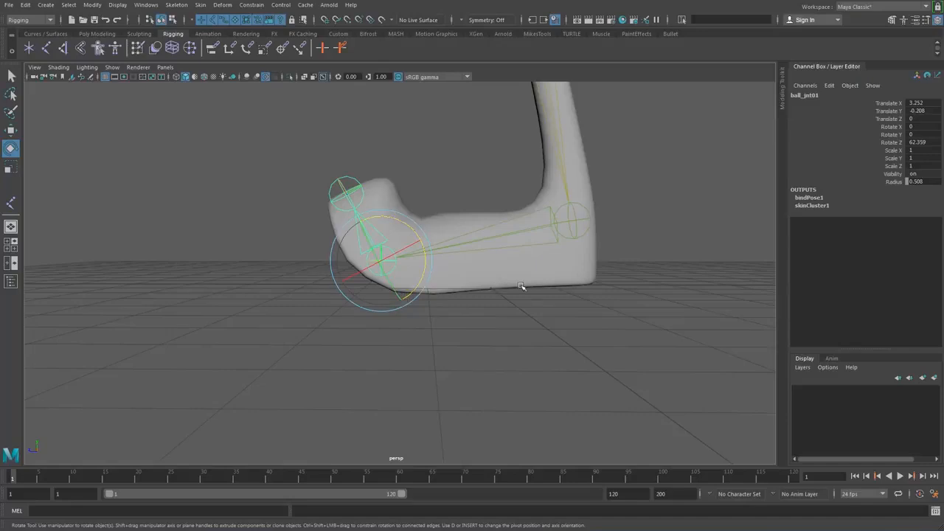
pyautogui.hotkey('ctrl', 'z')
# Test the whole leg's movement by rotating the hip joint about 19 degrees around Z, and undo the rotation.
pyautogui.keyDown('alt'); pyautogui.moveTo(578, 261); pyautogui.dragTo(376, 185, button='right'); pyautogui.keyUp('alt')
pyautogui.keyDown('alt'); pyautogui.moveTo(517, 108); pyautogui.dragTo(495, 232, button='middle'); pyautogui.keyUp('alt')
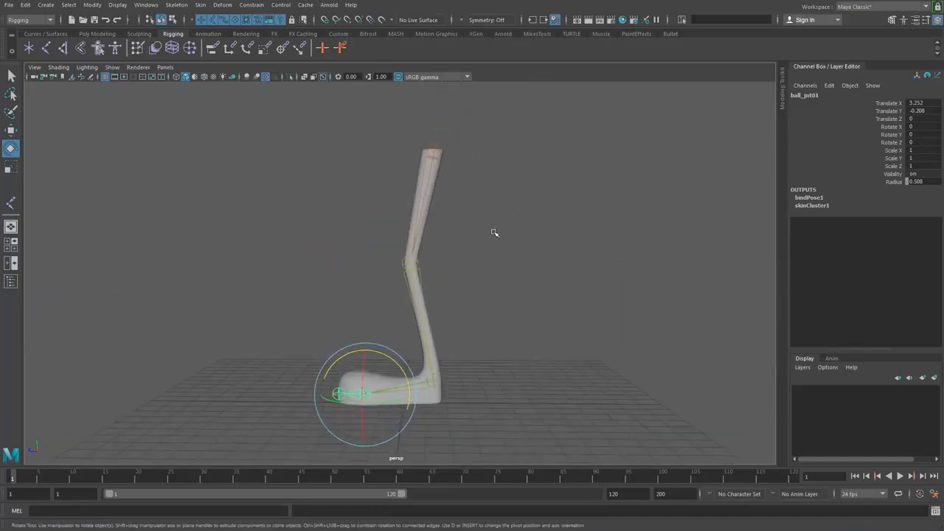
pyautogui.click(439, 142)
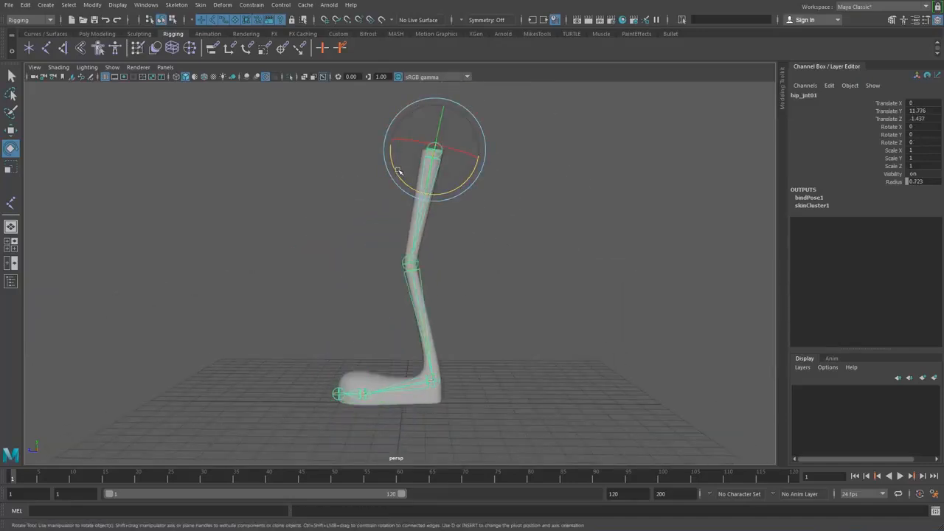
pyautogui.moveTo(399, 170)
pyautogui.mouseDown()
pyautogui.moveTo(402, 189)
pyautogui.moveTo(385, 158)
pyautogui.mouseUp()
pyautogui.hotkey('ctrl', 'z')
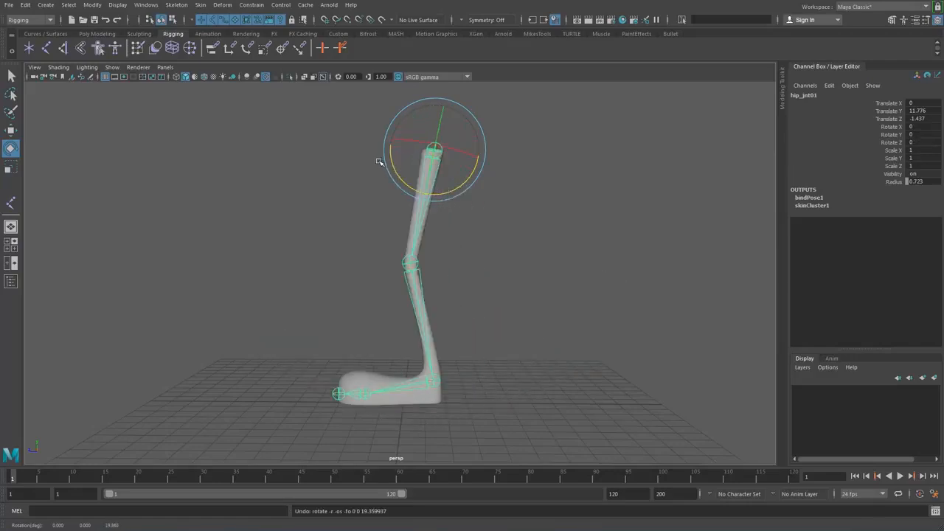
# Examine the transform values of the leg joints one after another, from the hip to the end of the toes.
pyautogui.click(446, 208)
pyautogui.keyDown('alt'); pyautogui.moveTo(412, 232); pyautogui.dragTo(430, 211); pyautogui.keyUp('alt')
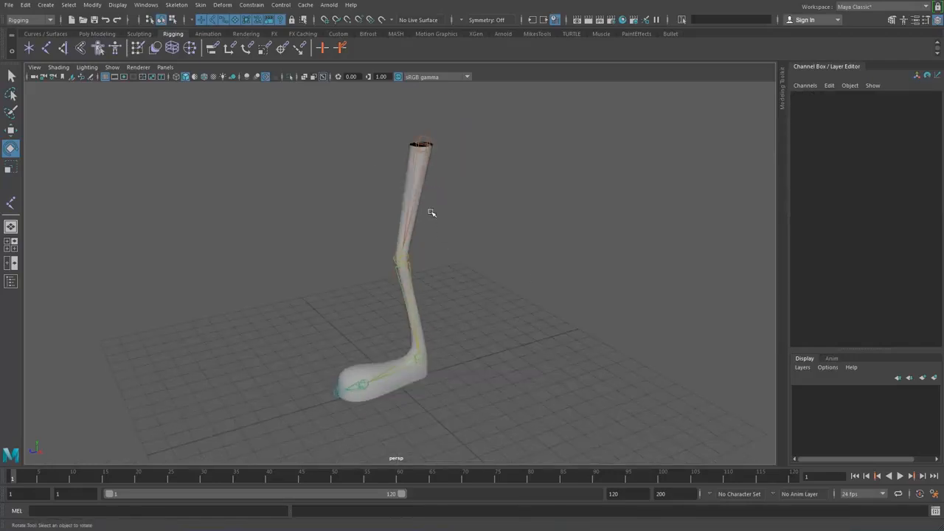
pyautogui.click(419, 140)
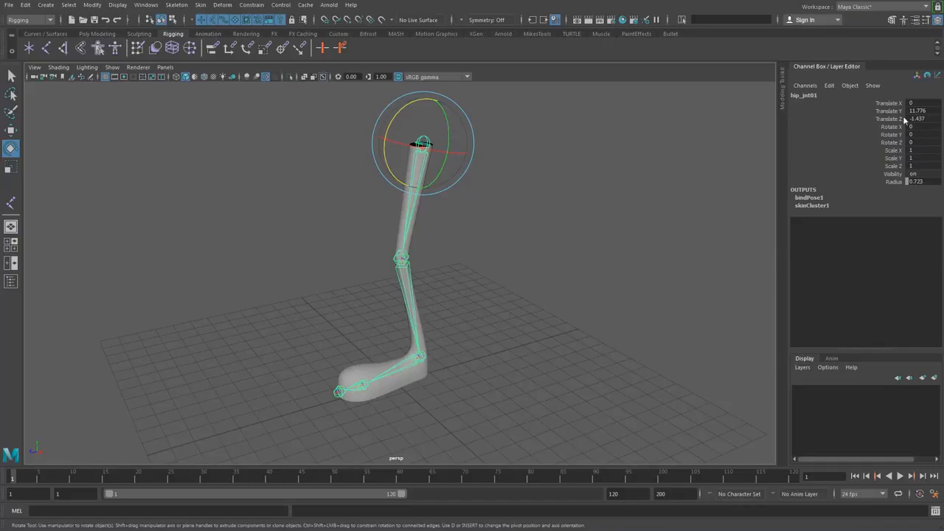
pyautogui.click(400, 259)
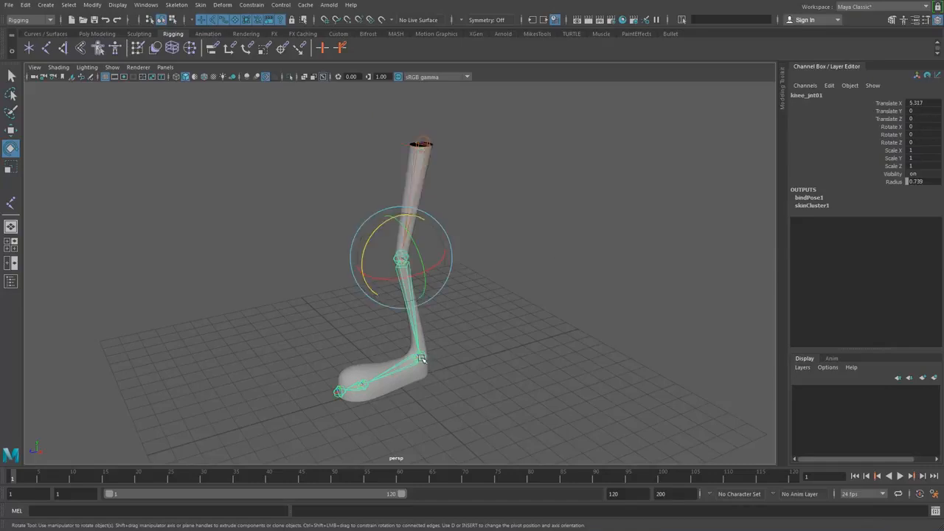
pyautogui.click(358, 388)
pyautogui.click(339, 392)
pyautogui.press('q')
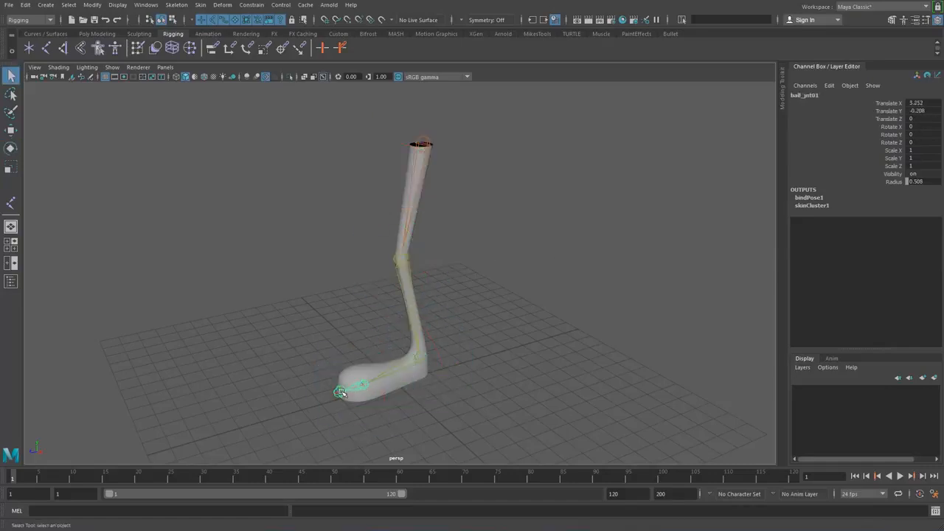
pyautogui.click(340, 393)
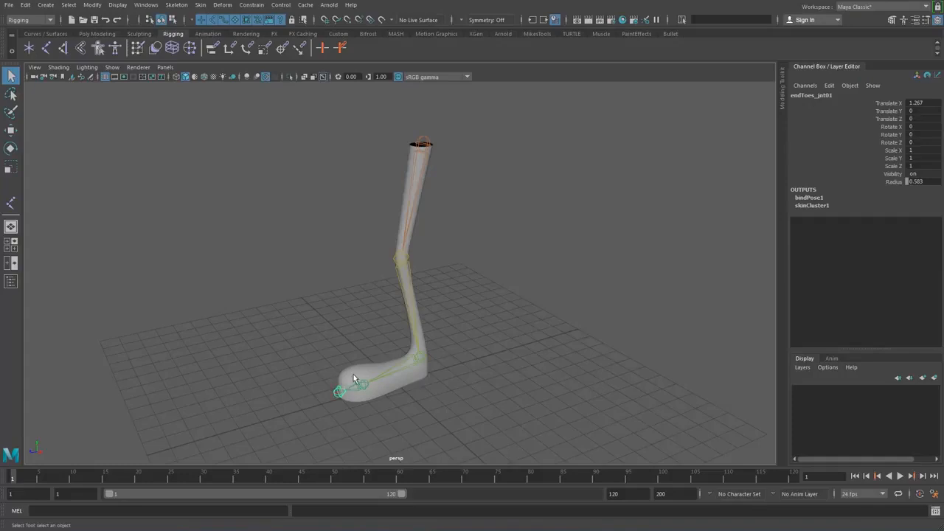
# Bend the leg by rotating the knee joint, and rotate the ankle joint about -65 degrees around Z.
pyautogui.click(397, 257)
pyautogui.press('e')
pyautogui.moveTo(405, 229); pyautogui.dragTo(429, 278)
pyautogui.click(323, 235)
pyautogui.click(361, 264)
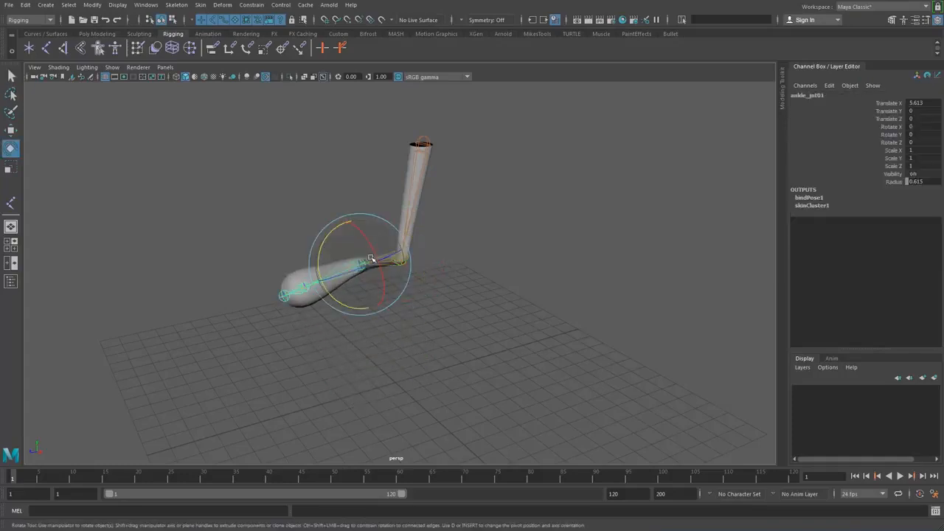
pyautogui.moveTo(366, 271); pyautogui.dragTo(402, 262)
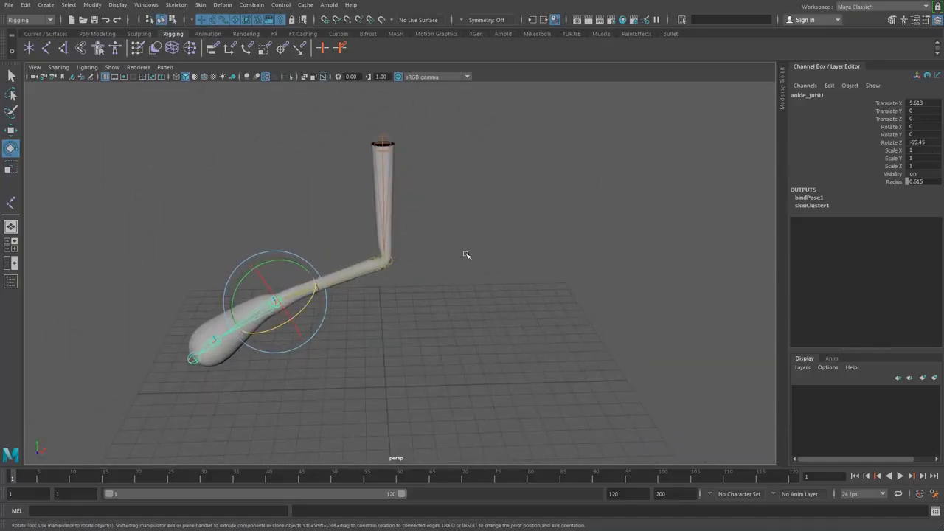
# Select every joint in the leg hierarchy from the hip down and set Rotate X, Y and Z to 0.
pyautogui.click(384, 140)
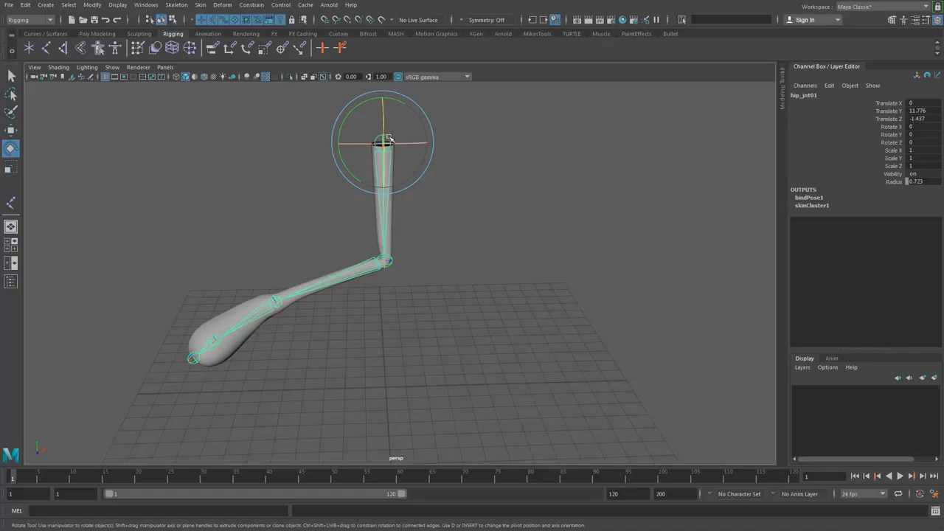
pyautogui.moveTo(387, 140); pyautogui.dragTo(387, 237, button='right')
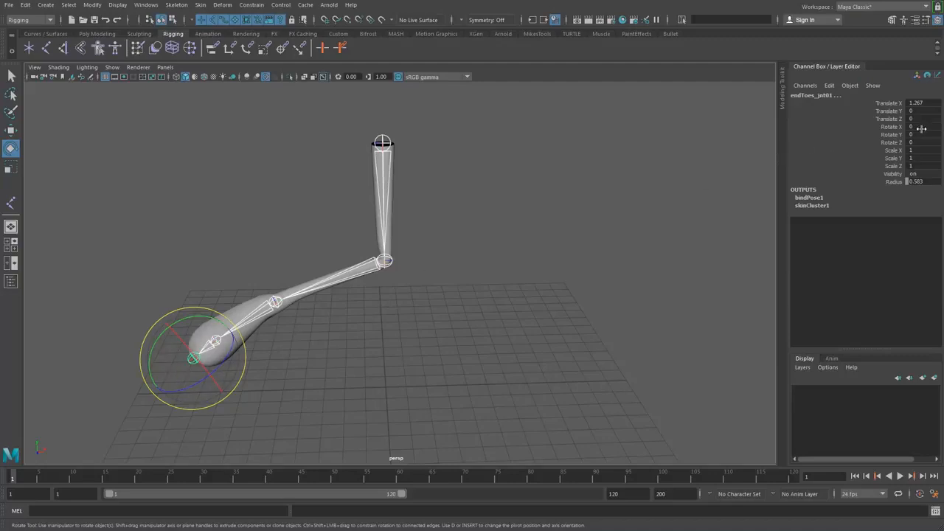
pyautogui.moveTo(922, 127)
pyautogui.mouseDown()
pyautogui.moveTo(920, 142)
pyautogui.moveTo(921, 125)
pyautogui.mouseUp()
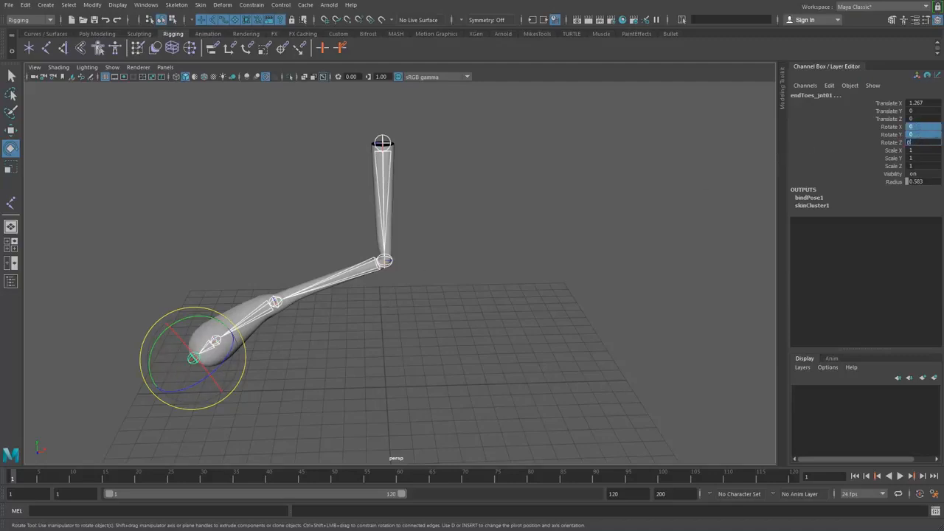
pyautogui.write('0')
pyautogui.press('Return')
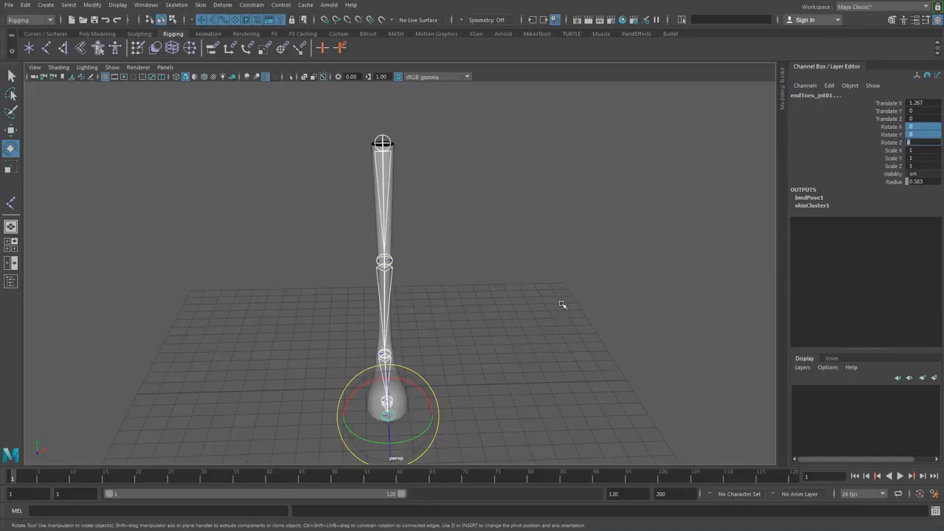
# Test the leg's movement in a side view by rotating the hip joint, and undo the rotation.
pyautogui.keyDown('alt'); pyautogui.moveTo(562, 305); pyautogui.dragTo(532, 321); pyautogui.keyUp('alt')
pyautogui.click(553, 266)
pyautogui.click(446, 422)
pyautogui.keyDown('alt'); pyautogui.moveTo(478, 413); pyautogui.dragTo(393, 194, button='right'); pyautogui.keyUp('alt')
pyautogui.keyDown('alt'); pyautogui.moveTo(394, 194); pyautogui.dragTo(394, 231); pyautogui.keyUp('alt')
pyautogui.click(434, 231)
pyautogui.hotkey('ctrl', 'z')
pyautogui.click(457, 109)
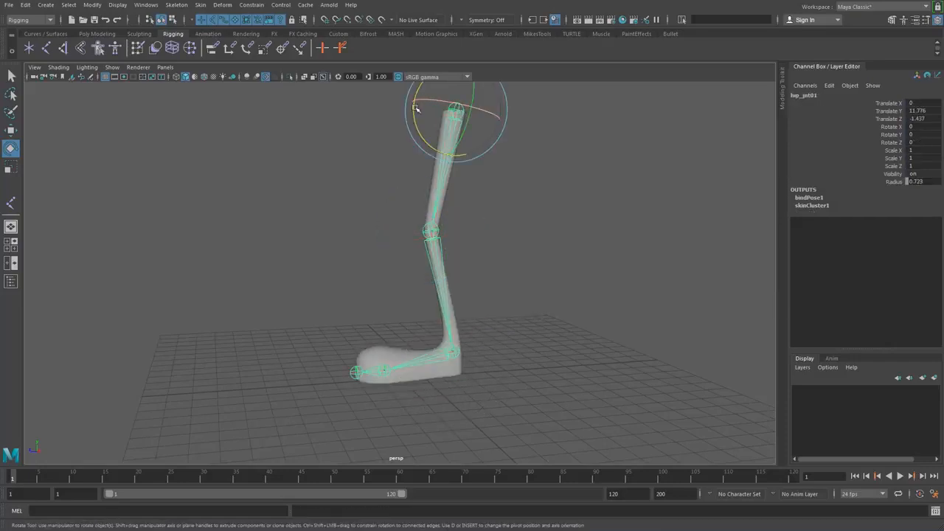
pyautogui.moveTo(415, 108); pyautogui.dragTo(422, 143)
pyautogui.hotkey('ctrl', 'z')
# Test the toe bend again by rotating the ball joint about 28 degrees around Z, and undo the rotation.
pyautogui.click(452, 354)
pyautogui.click(384, 371)
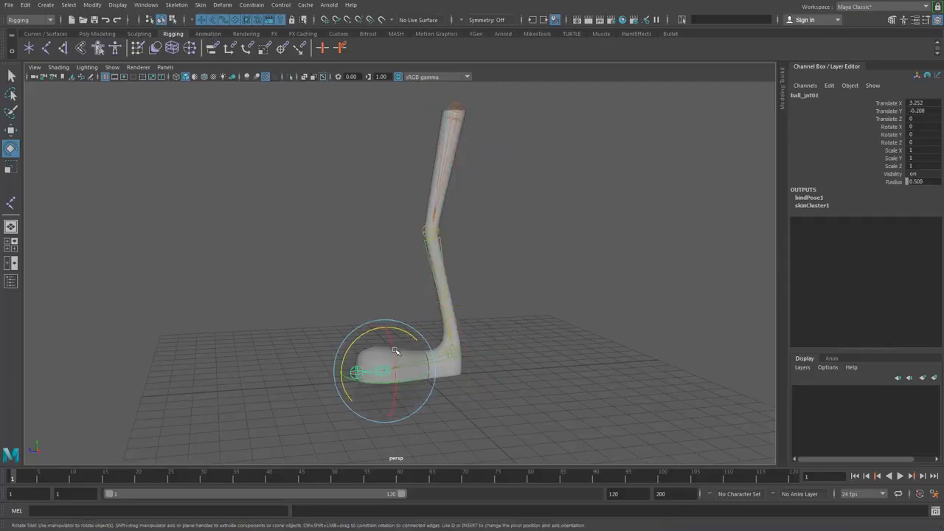
pyautogui.moveTo(362, 335); pyautogui.dragTo(380, 323)
pyautogui.hotkey('ctrl', 'z')
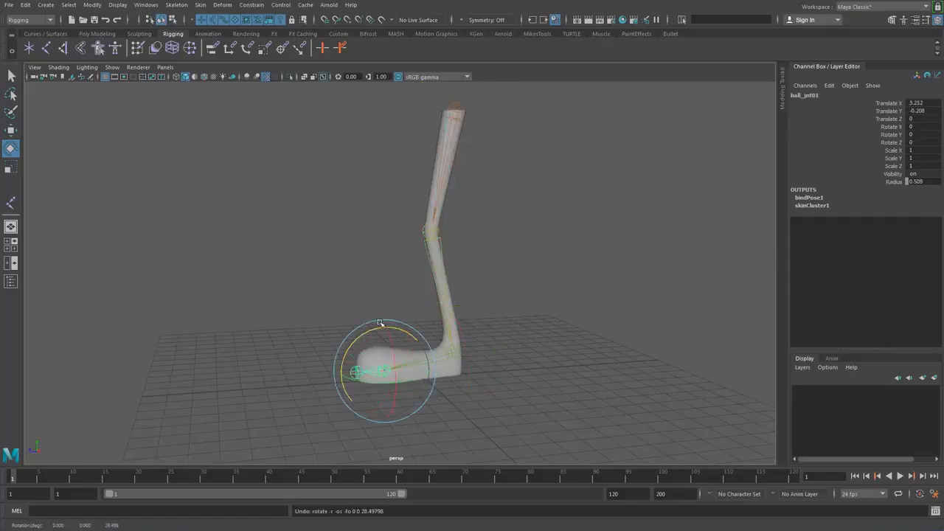
# Select the leg mesh, activate the Paint Skin Weights Tool on it, and place its settings window clear of the leg.
pyautogui.keyDown('alt'); pyautogui.moveTo(402, 332); pyautogui.dragTo(404, 272, button='middle'); pyautogui.keyUp('alt')
pyautogui.keyDown('alt'); pyautogui.moveTo(404, 272); pyautogui.dragTo(577, 331, button='right'); pyautogui.keyUp('alt')
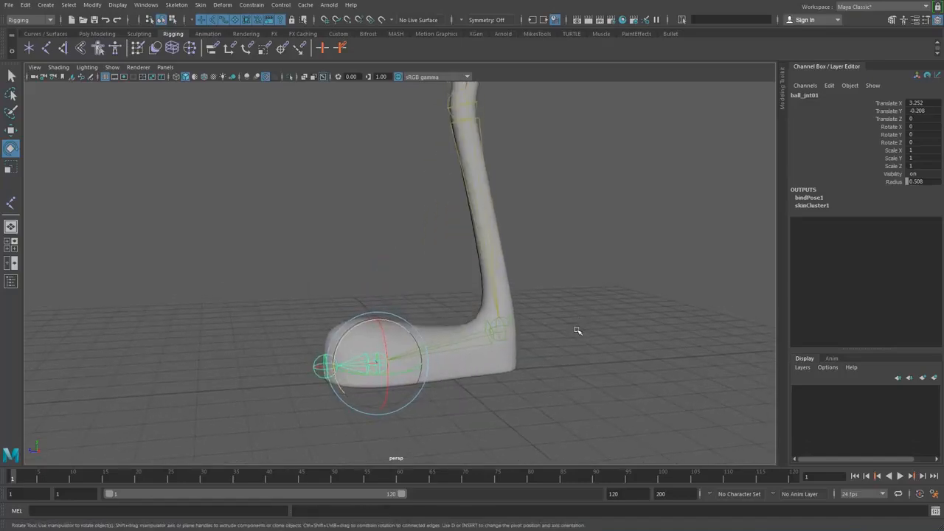
pyautogui.click(499, 368)
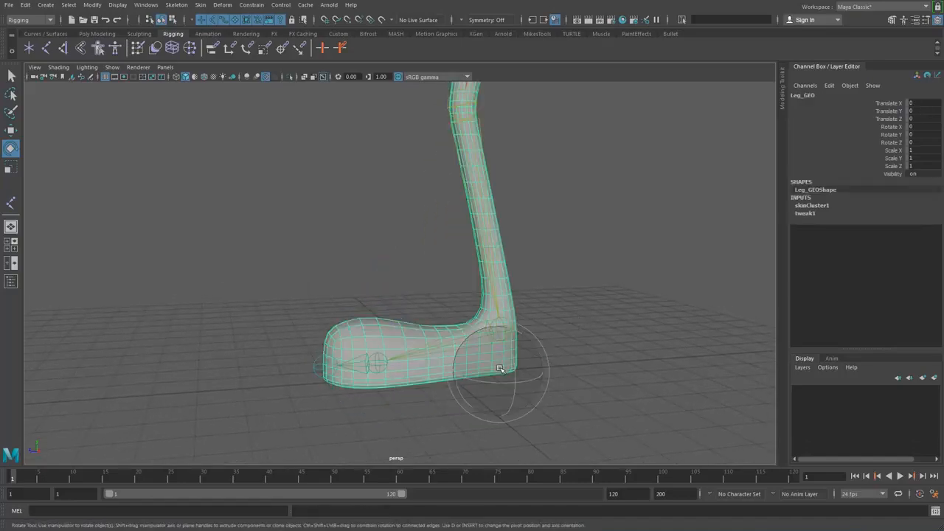
pyautogui.rightClick(438, 372)
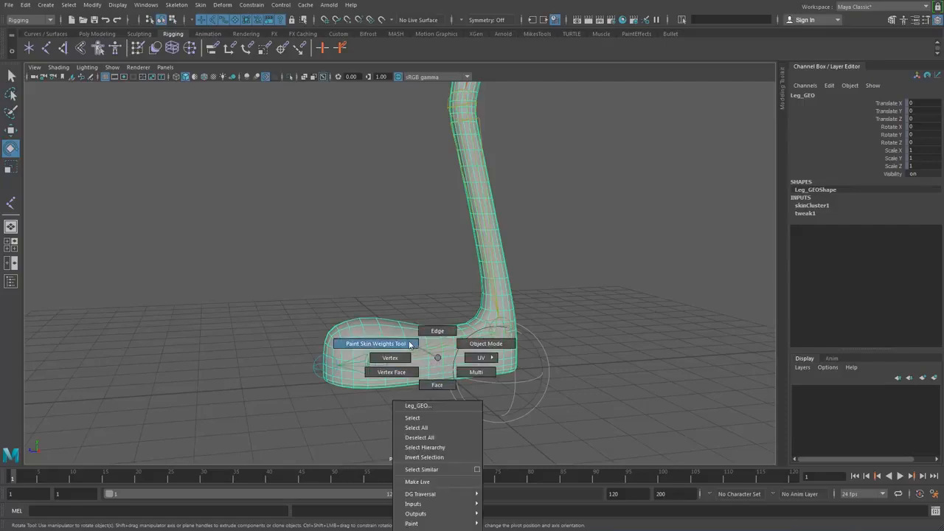
pyautogui.click(409, 344)
pyautogui.moveTo(524, 111)
pyautogui.mouseDown()
pyautogui.moveTo(204, 111)
pyautogui.moveTo(81, 82)
pyautogui.mouseUp()
# Examine the skin weights of each influence in turn, from the hip, knee, ankle and ball joints to the end of the toes.
pyautogui.keyDown('alt'); pyautogui.moveTo(509, 177); pyautogui.dragTo(549, 265); pyautogui.keyUp('alt')
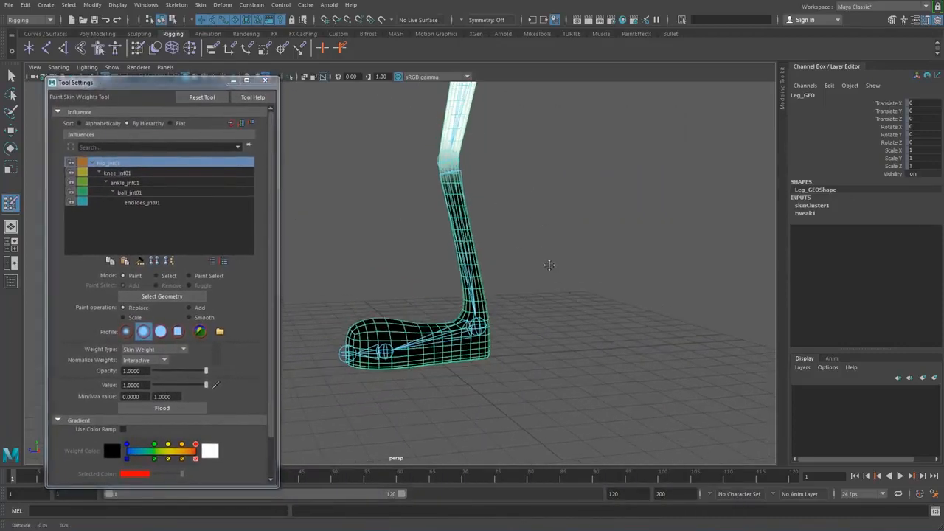
pyautogui.keyDown('alt'); pyautogui.moveTo(549, 265); pyautogui.dragTo(572, 343, button='middle'); pyautogui.keyUp('alt')
pyautogui.keyDown('alt'); pyautogui.moveTo(572, 343); pyautogui.dragTo(459, 219, button='right'); pyautogui.keyUp('alt')
pyautogui.keyDown('alt'); pyautogui.moveTo(512, 227); pyautogui.dragTo(518, 236, button='middle'); pyautogui.keyUp('alt')
pyautogui.keyDown('alt'); pyautogui.moveTo(518, 236); pyautogui.dragTo(627, 267, button='right'); pyautogui.keyUp('alt')
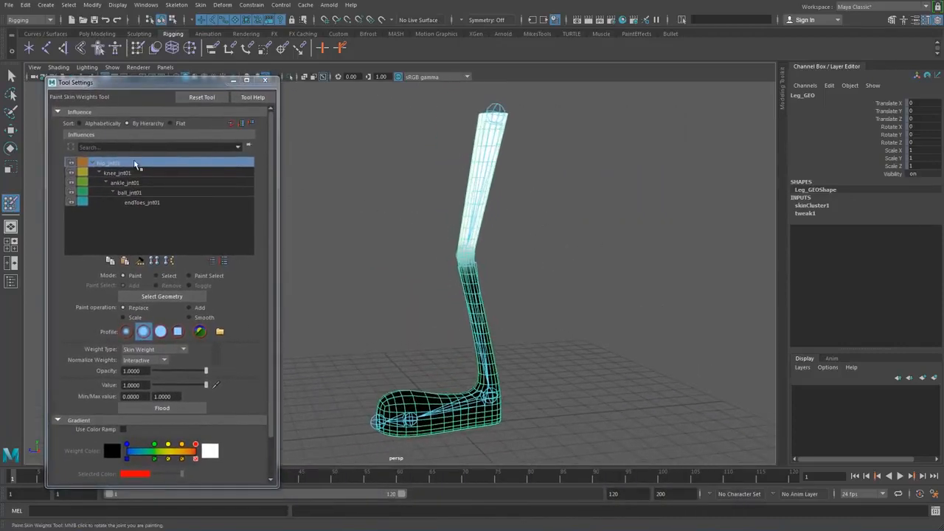
pyautogui.click(116, 173)
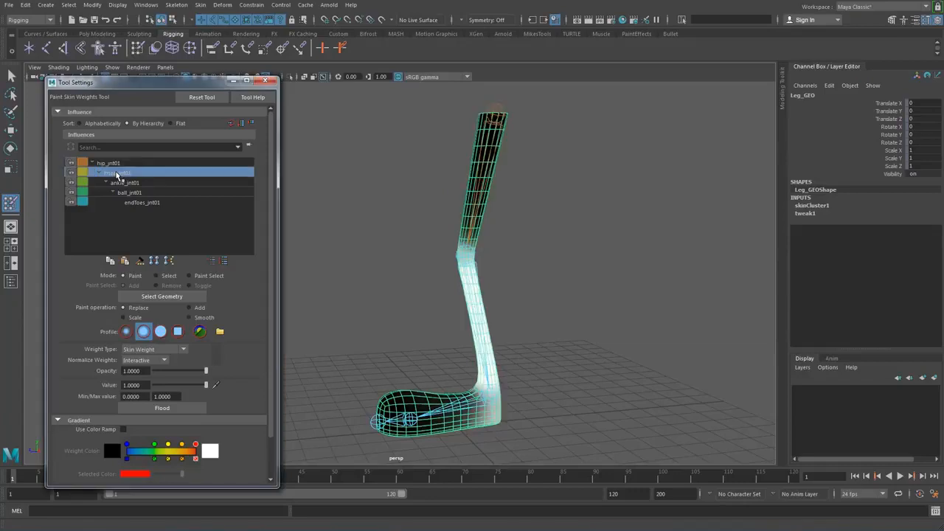
pyautogui.click(125, 183)
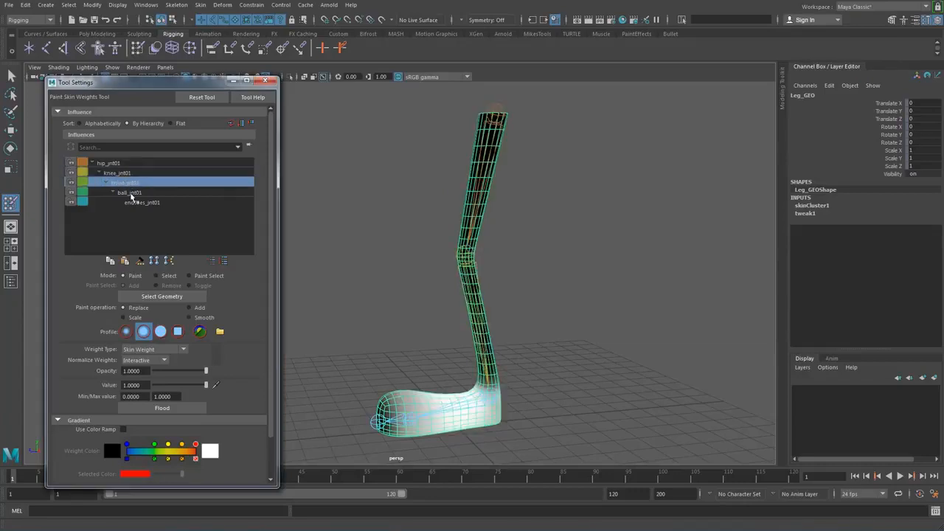
pyautogui.click(131, 194)
pyautogui.click(150, 204)
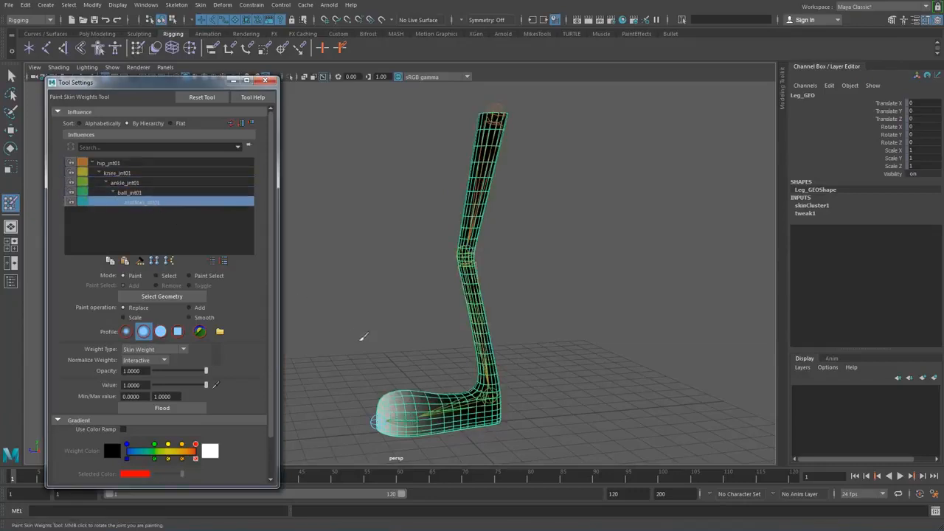
pyautogui.keyDown('alt'); pyautogui.moveTo(366, 340); pyautogui.dragTo(411, 257, button='middle'); pyautogui.keyUp('alt')
pyautogui.keyDown('alt'); pyautogui.moveTo(413, 258); pyautogui.dragTo(535, 305, button='right'); pyautogui.keyUp('alt')
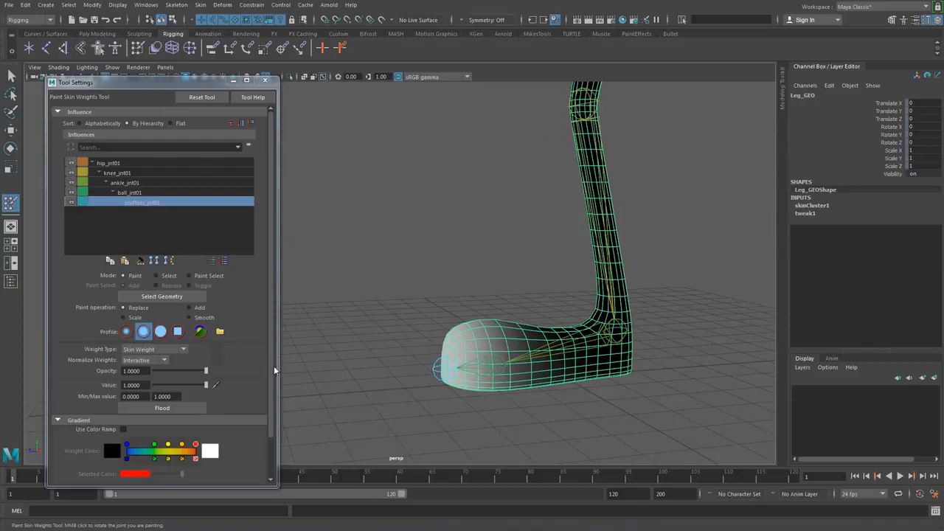
# Review the Bind to choices in the Bind Skin options, and close the options without binding.
pyautogui.doubleClick(82, 49)
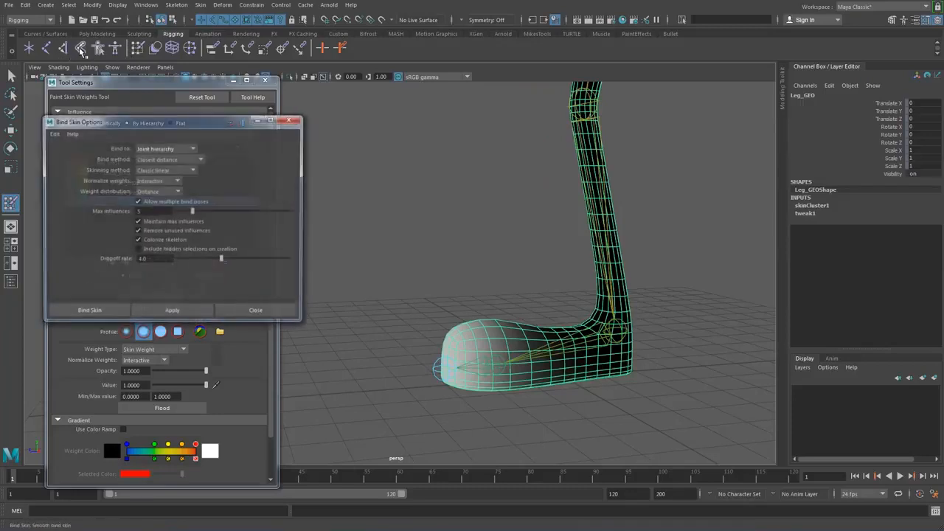
pyautogui.click(171, 149)
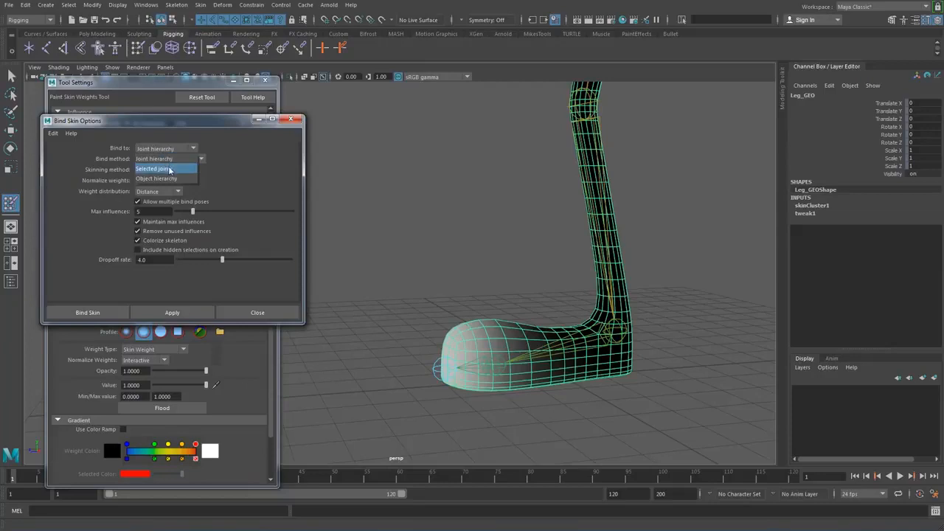
pyautogui.click(167, 150)
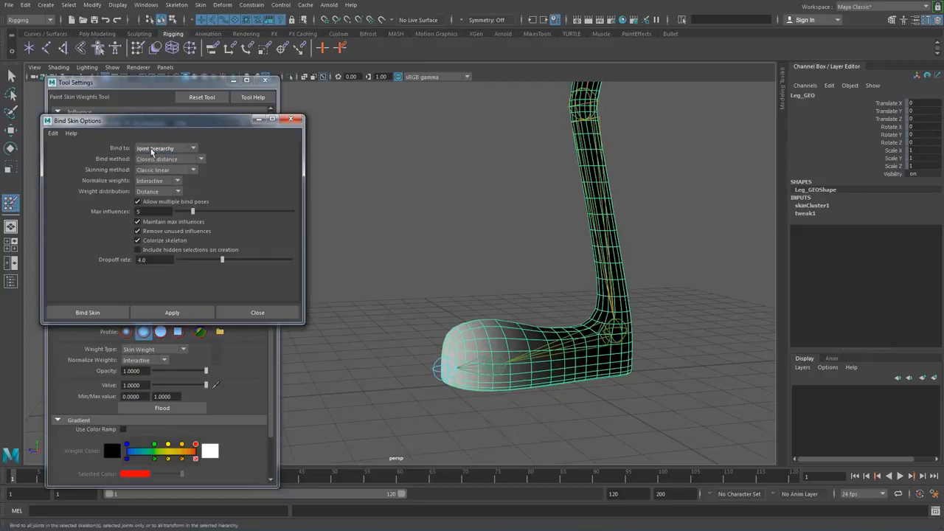
pyautogui.click(171, 151)
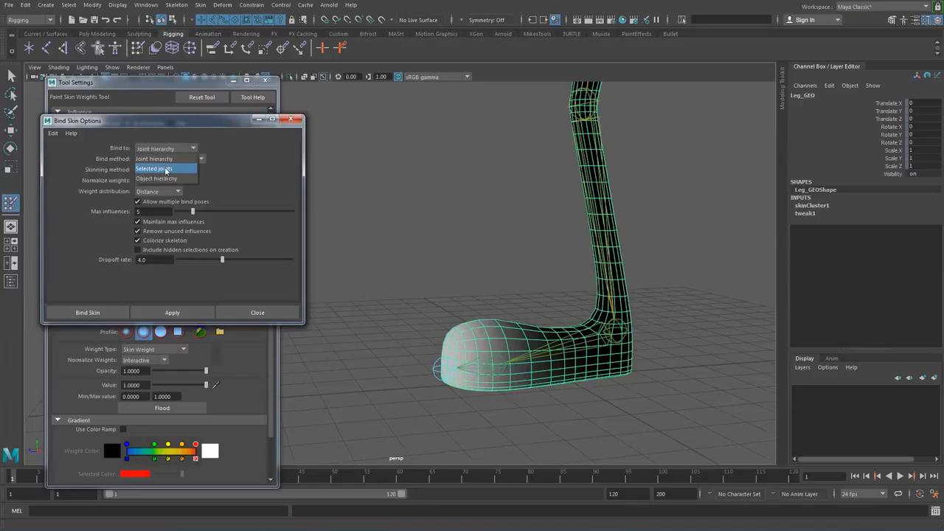
pyautogui.click(257, 313)
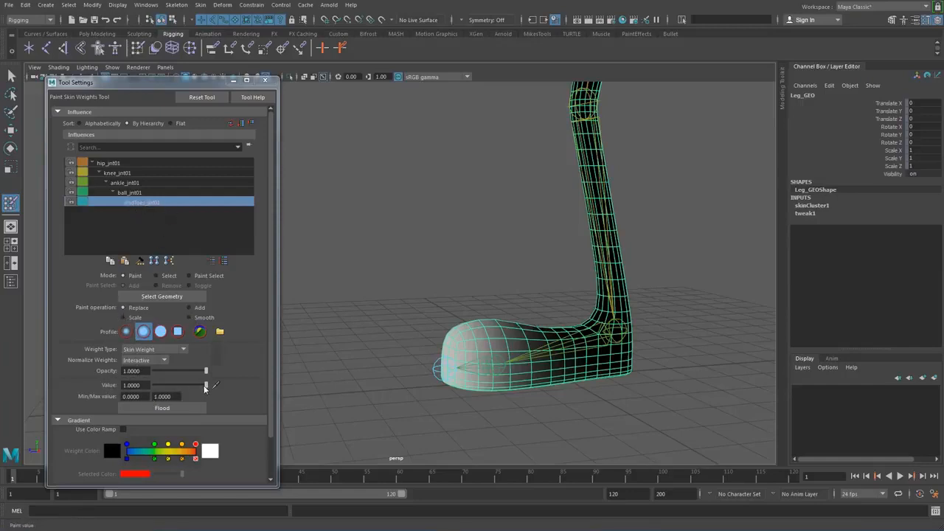
# Set the paint value to 0 and flood the endToes_jnt01 influence to remove its weights from the mesh.
pyautogui.moveTo(205, 386); pyautogui.dragTo(150, 387)
pyautogui.click(164, 407)
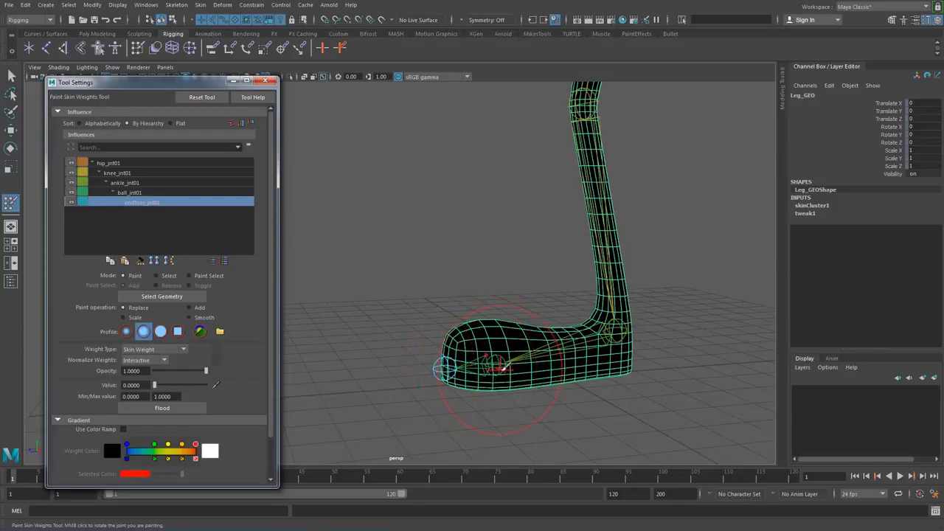
# Make ball_jnt01 the active influence on the foot and examine its weights around the toes and sole.
pyautogui.keyDown('alt'); pyautogui.moveTo(540, 355); pyautogui.dragTo(519, 257, button='middle'); pyautogui.keyUp('alt')
pyautogui.keyDown('alt'); pyautogui.moveTo(519, 257); pyautogui.dragTo(611, 297, button='right'); pyautogui.keyUp('alt')
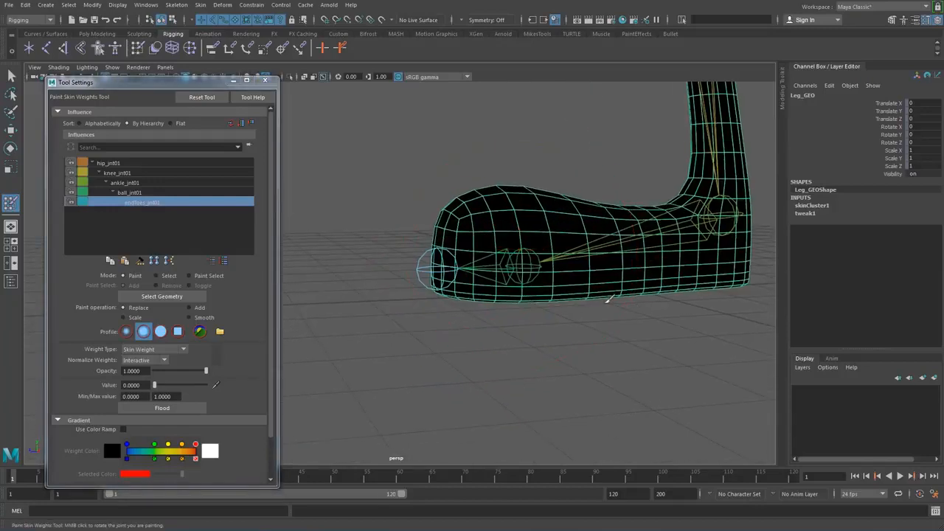
pyautogui.keyDown('alt'); pyautogui.moveTo(611, 297); pyautogui.dragTo(593, 326, button='middle'); pyautogui.keyUp('alt')
pyautogui.rightClick(516, 289)
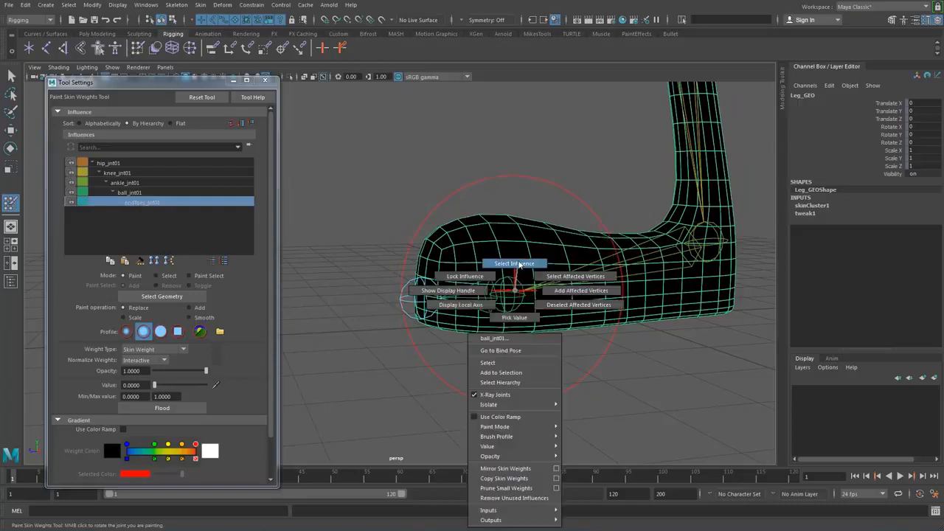
pyautogui.click(514, 263)
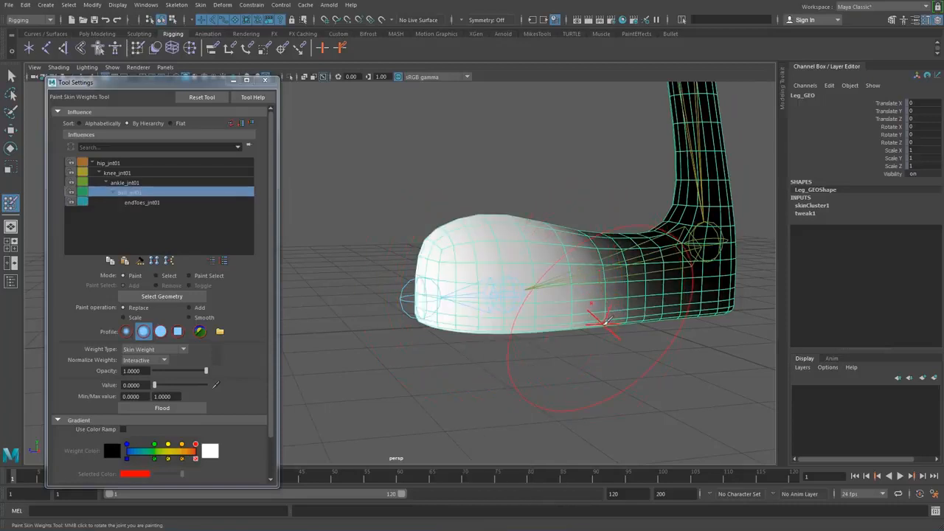
pyautogui.moveTo(594, 318)
pyautogui.keyDown('alt'); pyautogui.mouseDown()
pyautogui.moveTo(583, 309)
pyautogui.moveTo(590, 294)
pyautogui.mouseUp(); pyautogui.keyUp('alt')
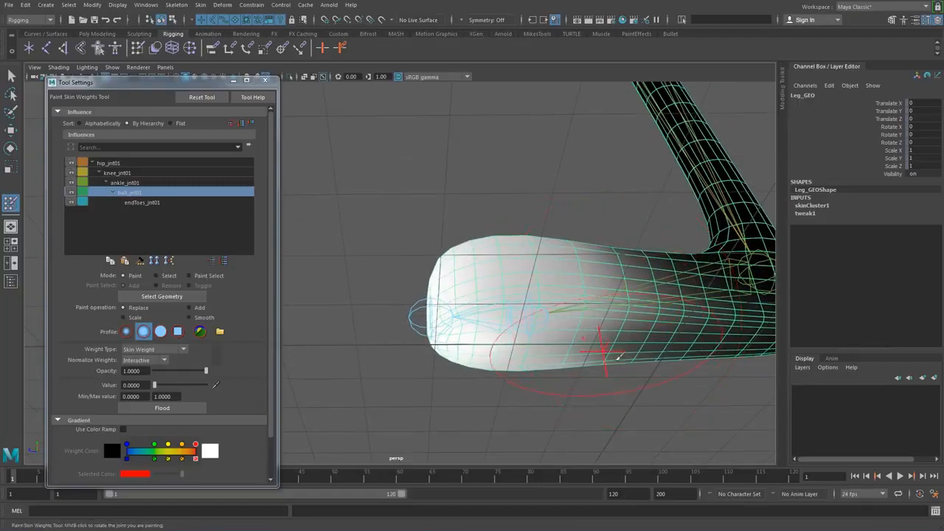
pyautogui.keyDown('alt'); pyautogui.moveTo(615, 332); pyautogui.dragTo(528, 373); pyautogui.keyUp('alt')
# Leave weight painting and bend the toes up by rotating the ball joint about 40 degrees around Z.
pyautogui.click(10, 75)
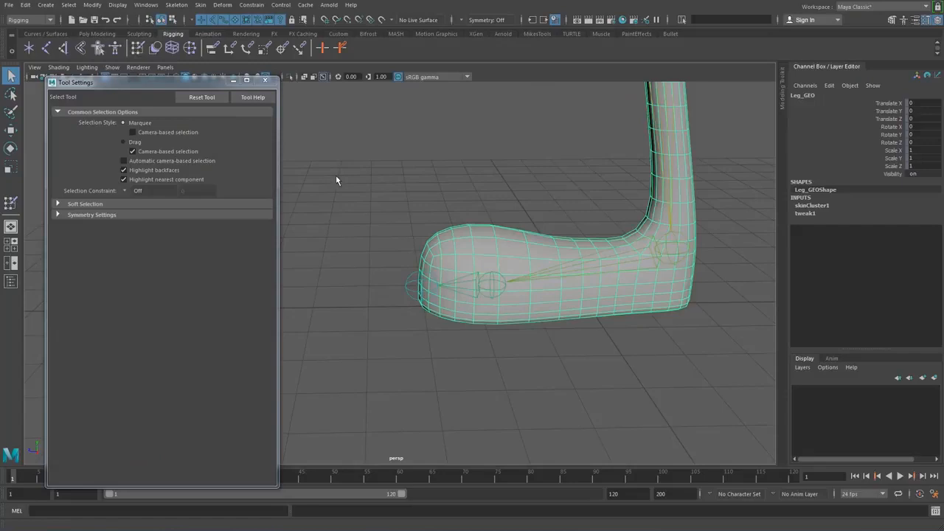
pyautogui.click(492, 277)
pyautogui.press('e')
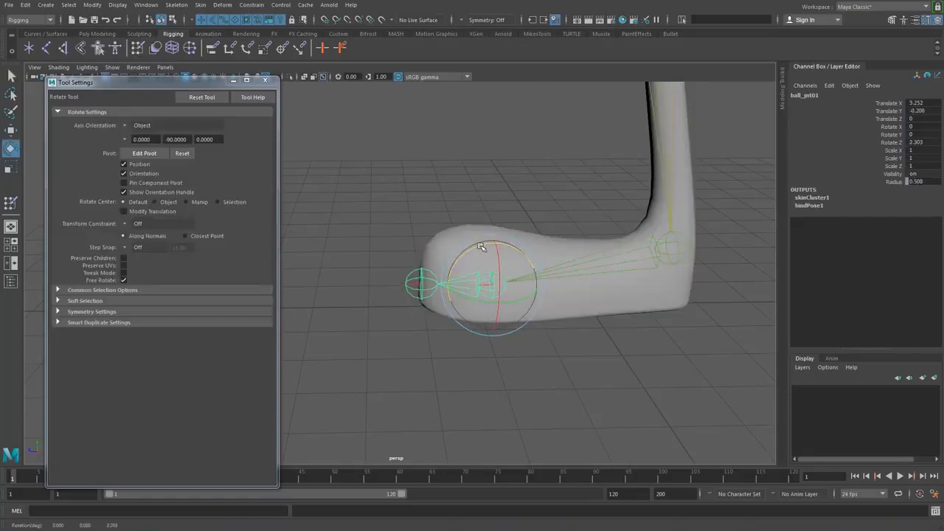
pyautogui.moveTo(483, 246); pyautogui.dragTo(567, 243)
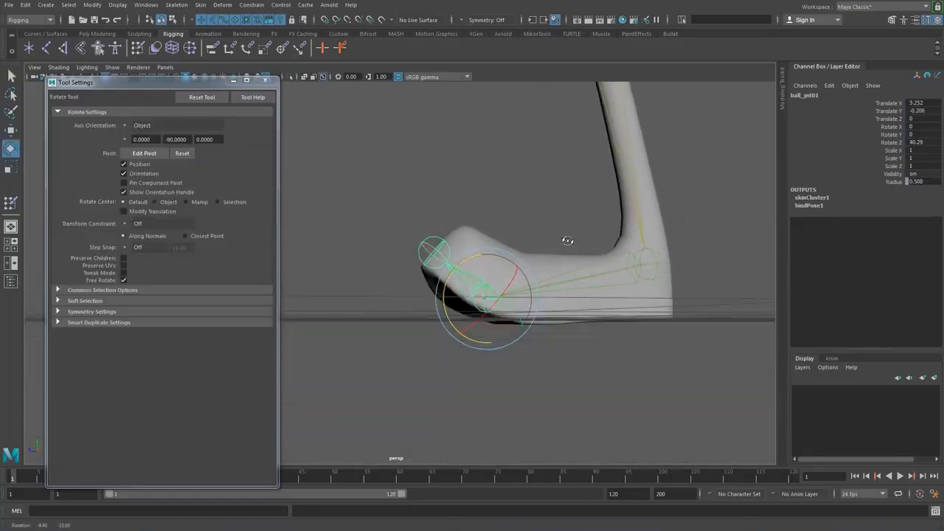
# Select the leg mesh again and reactivate the Paint Skin Weights Tool with the bent foot in view.
pyautogui.keyDown('alt'); pyautogui.moveTo(567, 243); pyautogui.dragTo(467, 225, button='middle'); pyautogui.keyUp('alt')
pyautogui.keyDown('alt'); pyautogui.moveTo(468, 226); pyautogui.dragTo(579, 273, button='right'); pyautogui.keyUp('alt')
pyautogui.moveTo(580, 273)
pyautogui.keyDown('alt'); pyautogui.mouseDown()
pyautogui.moveTo(605, 275)
pyautogui.moveTo(546, 261)
pyautogui.moveTo(481, 295)
pyautogui.moveTo(452, 253)
pyautogui.mouseUp(); pyautogui.keyUp('alt')
pyautogui.click(453, 305)
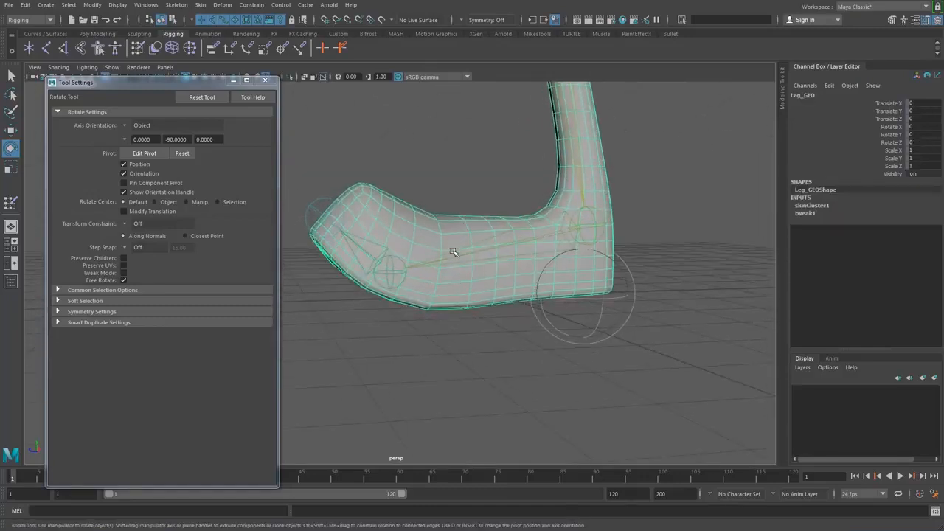
pyautogui.moveTo(424, 235); pyautogui.dragTo(386, 224, button='right')
pyautogui.moveTo(379, 221)
pyautogui.keyDown('alt'); pyautogui.mouseDown()
pyautogui.moveTo(400, 295)
pyautogui.moveTo(413, 303)
pyautogui.mouseUp(); pyautogui.keyUp('alt')
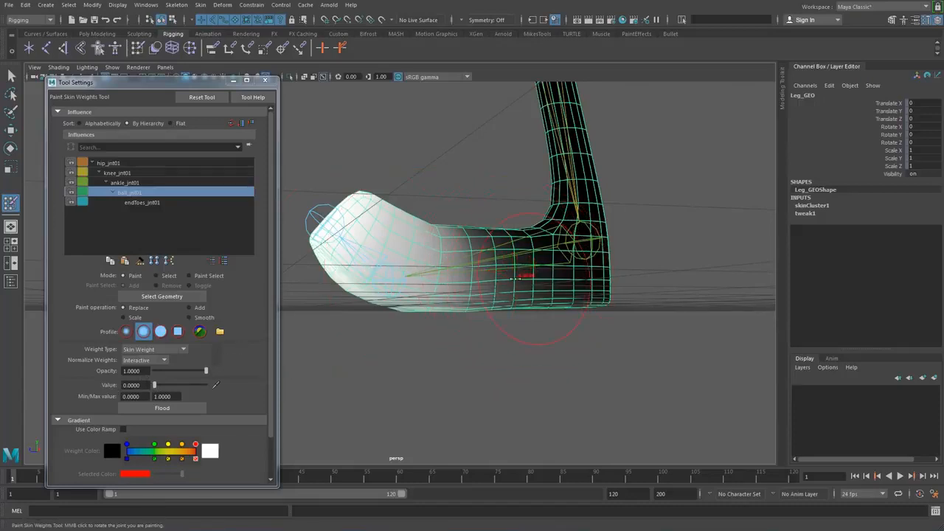
# Paint the ball_jnt01 influence off the midfoot and sole behind the ball joint, using Replace with value 0.
pyautogui.moveTo(494, 244)
pyautogui.mouseDown()
pyautogui.moveTo(499, 291)
pyautogui.moveTo(554, 281)
pyautogui.moveTo(592, 299)
pyautogui.moveTo(559, 306)
pyautogui.mouseUp()
pyautogui.moveTo(558, 314)
pyautogui.keyDown('alt'); pyautogui.mouseDown()
pyautogui.moveTo(545, 211)
pyautogui.moveTo(526, 352)
pyautogui.moveTo(569, 385)
pyautogui.moveTo(640, 359)
pyautogui.moveTo(634, 383)
pyautogui.moveTo(624, 371)
pyautogui.moveTo(552, 362)
pyautogui.moveTo(656, 353)
pyautogui.mouseUp(); pyautogui.keyUp('alt')
pyautogui.keyDown('alt'); pyautogui.moveTo(656, 354); pyautogui.dragTo(694, 356, button='middle'); pyautogui.keyUp('alt')
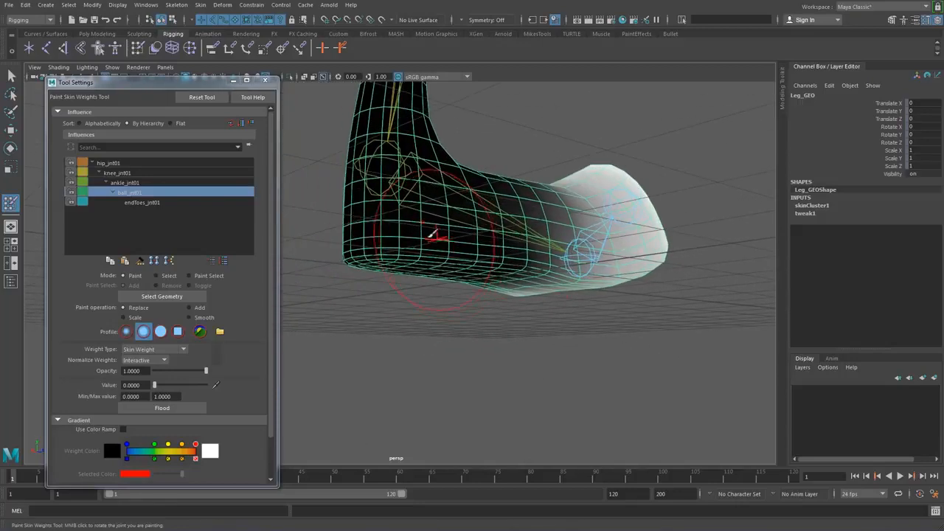
pyautogui.keyDown('alt'); pyautogui.moveTo(389, 225); pyautogui.dragTo(443, 247); pyautogui.keyUp('alt')
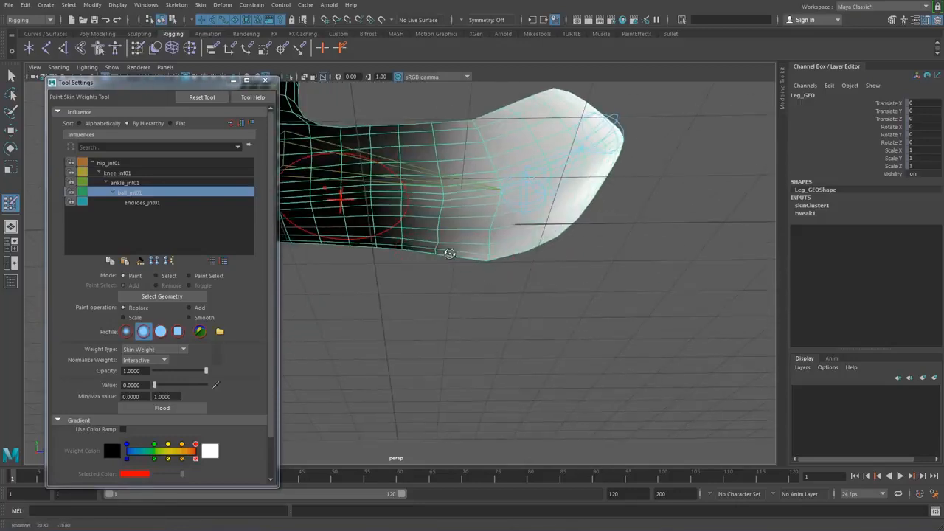
pyautogui.moveTo(403, 190)
pyautogui.mouseDown()
pyautogui.moveTo(435, 244)
pyautogui.moveTo(464, 258)
pyautogui.moveTo(466, 213)
pyautogui.moveTo(445, 209)
pyautogui.moveTo(476, 246)
pyautogui.moveTo(440, 182)
pyautogui.moveTo(452, 278)
pyautogui.moveTo(391, 270)
pyautogui.moveTo(413, 255)
pyautogui.moveTo(535, 282)
pyautogui.moveTo(524, 291)
pyautogui.mouseUp()
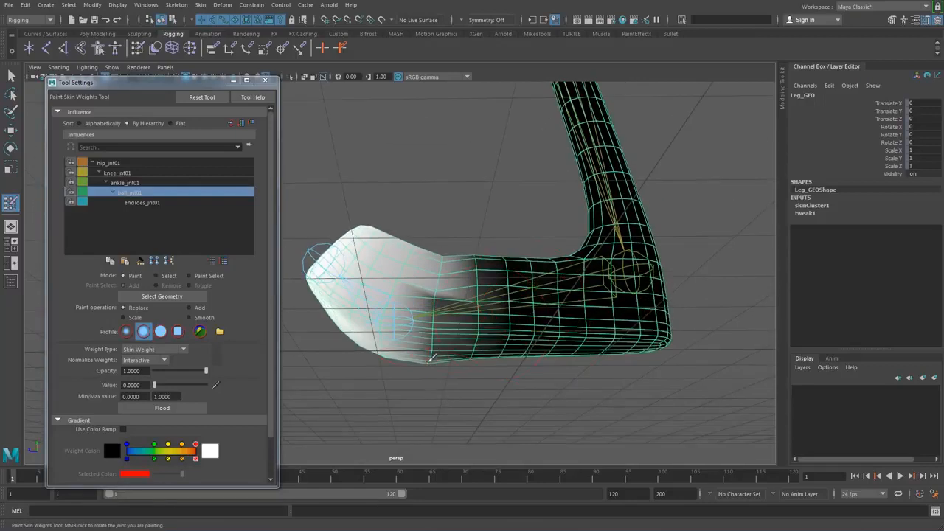
pyautogui.click(430, 360)
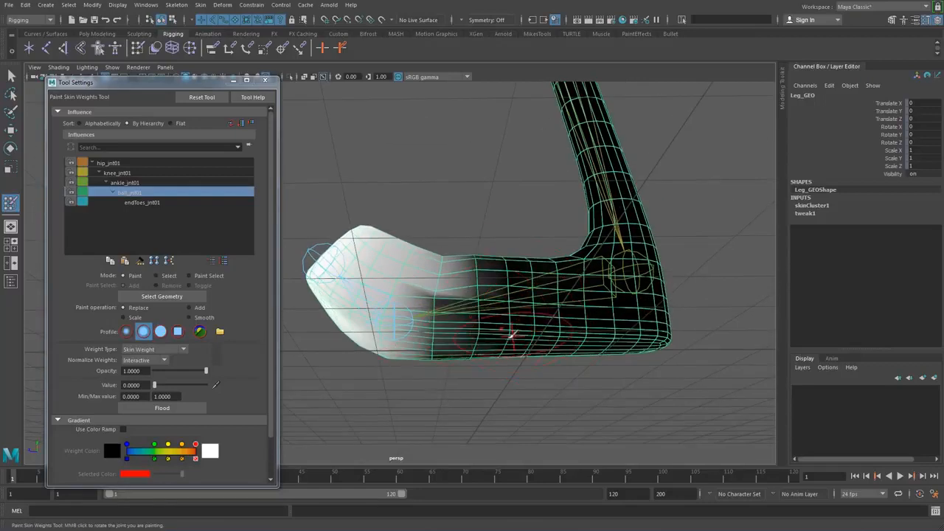
pyautogui.keyDown('alt'); pyautogui.moveTo(552, 341); pyautogui.dragTo(511, 352); pyautogui.keyUp('alt')
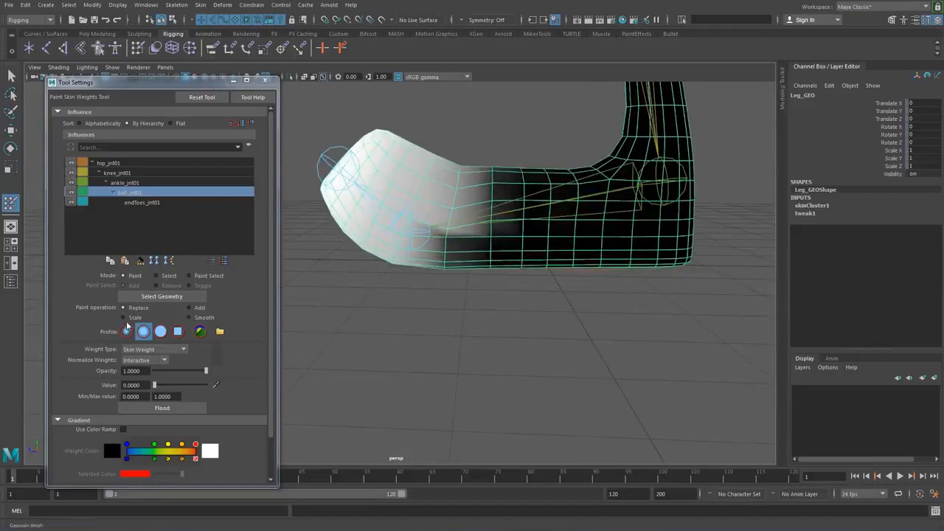
# Switch the paint operation to Smooth and soften the ball_jnt01 weight transition across the foot behind the toes.
pyautogui.click(189, 317)
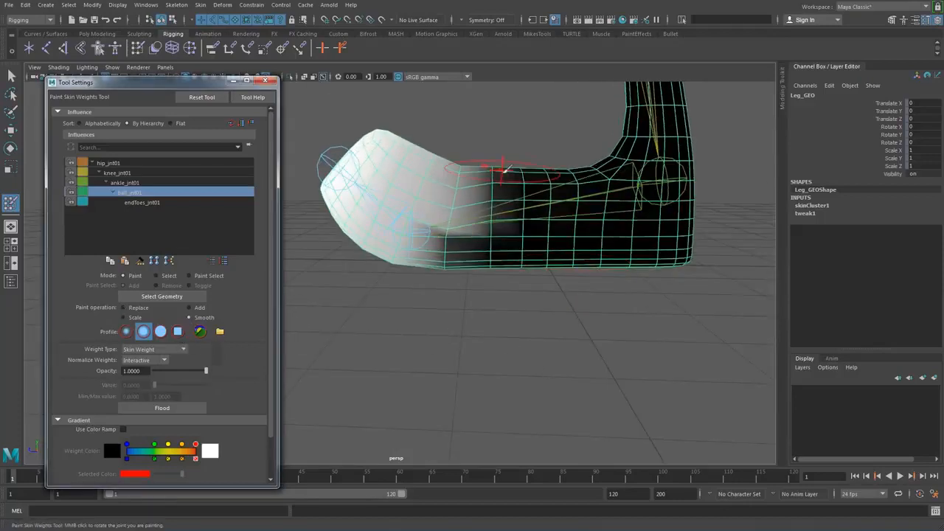
pyautogui.moveTo(472, 244)
pyautogui.mouseDown()
pyautogui.moveTo(505, 217)
pyautogui.moveTo(487, 175)
pyautogui.moveTo(512, 164)
pyautogui.moveTo(605, 196)
pyautogui.moveTo(548, 226)
pyautogui.moveTo(550, 239)
pyautogui.moveTo(590, 239)
pyautogui.moveTo(457, 270)
pyautogui.moveTo(481, 297)
pyautogui.moveTo(407, 286)
pyautogui.mouseUp()
pyautogui.keyDown('alt'); pyautogui.moveTo(480, 274); pyautogui.dragTo(490, 293); pyautogui.keyUp('alt')
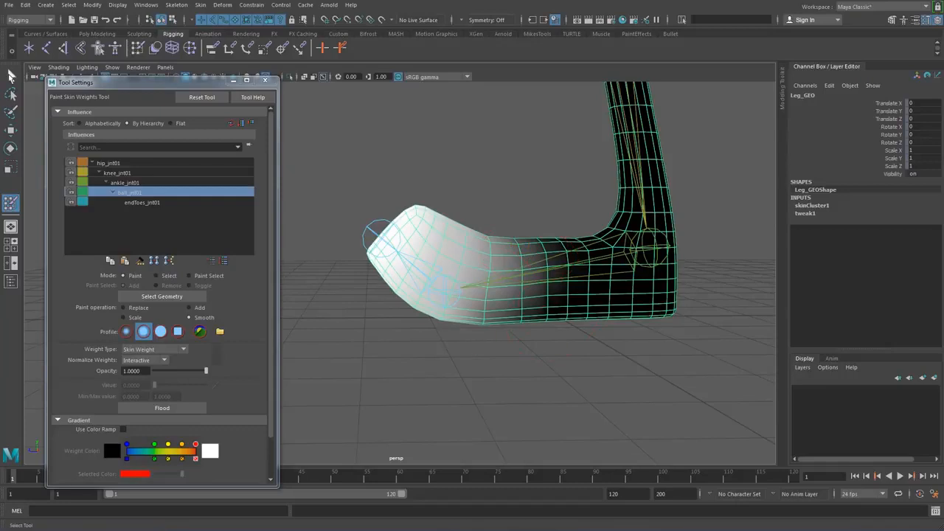
# Leave weight painting and straighten the toes by setting the ball joint's Rotate Z to 0.
pyautogui.press('q')
pyautogui.keyDown('alt'); pyautogui.moveTo(628, 274); pyautogui.dragTo(544, 263); pyautogui.keyUp('alt')
pyautogui.click(345, 272)
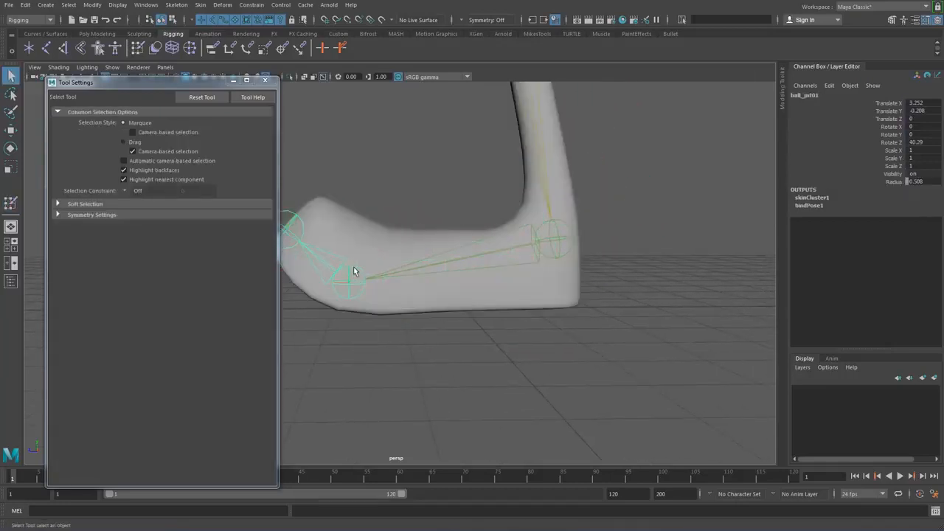
pyautogui.keyDown('alt'); pyautogui.moveTo(345, 272); pyautogui.dragTo(576, 274); pyautogui.keyUp('alt')
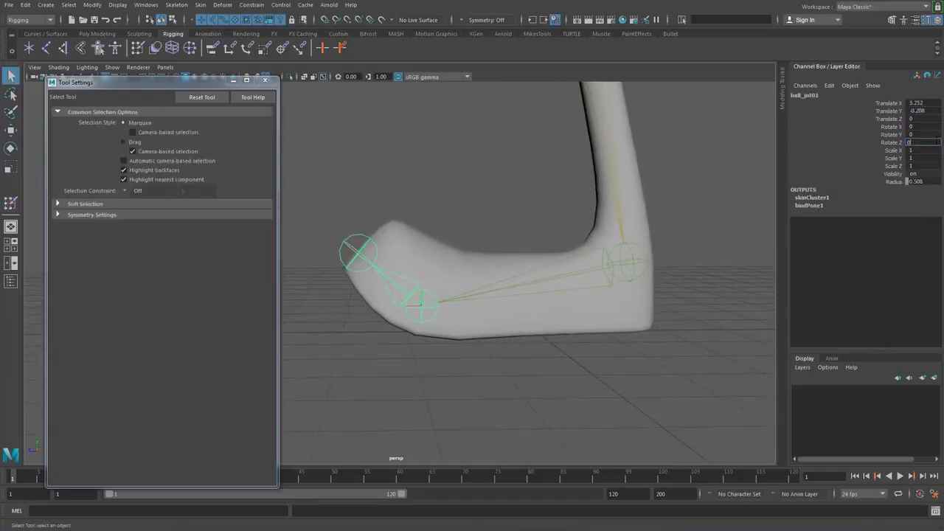
pyautogui.press('Return')
pyautogui.keyDown('alt'); pyautogui.moveTo(627, 276); pyautogui.dragTo(635, 283); pyautogui.keyUp('alt')
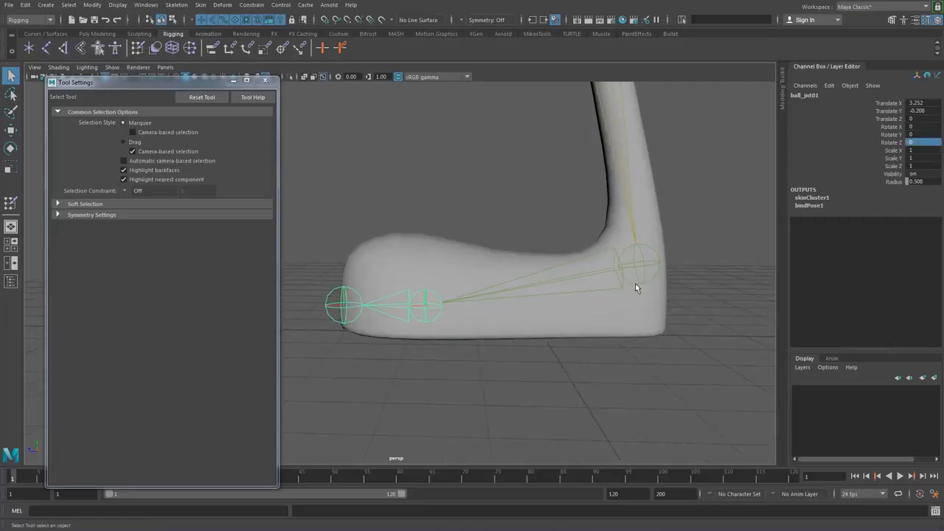
# Select the ankle joint and rotate it about -53 degrees around Z to point the foot down.
pyautogui.keyDown('alt'); pyautogui.moveTo(634, 284); pyautogui.dragTo(603, 291, button='middle'); pyautogui.keyUp('alt')
pyautogui.click(609, 274)
pyautogui.keyDown('alt'); pyautogui.moveTo(605, 251); pyautogui.dragTo(579, 231, button='middle'); pyautogui.keyUp('alt')
pyautogui.keyDown('alt'); pyautogui.moveTo(578, 234); pyautogui.dragTo(558, 236); pyautogui.keyUp('alt')
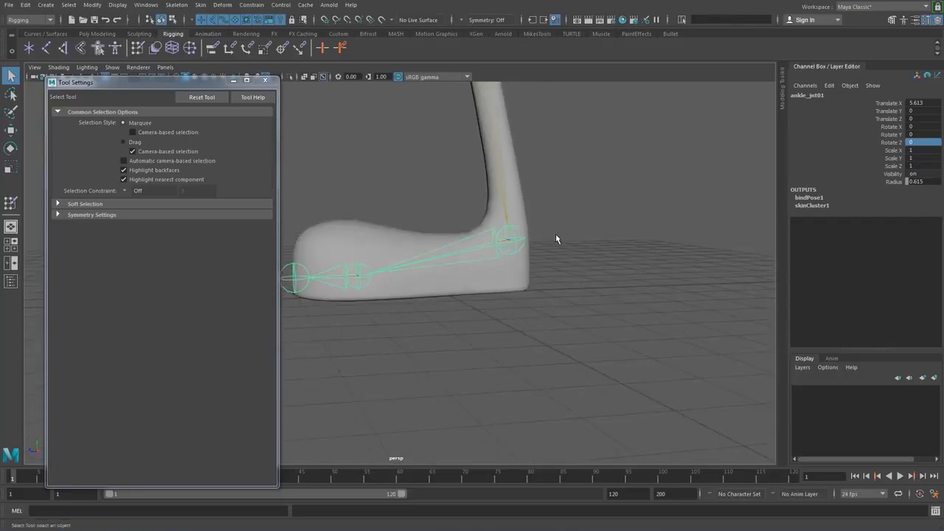
pyautogui.press('w')
pyautogui.press('e')
pyautogui.moveTo(474, 221); pyautogui.dragTo(479, 307)
pyautogui.keyDown('alt'); pyautogui.moveTo(479, 307); pyautogui.dragTo(539, 330, button='right'); pyautogui.keyUp('alt')
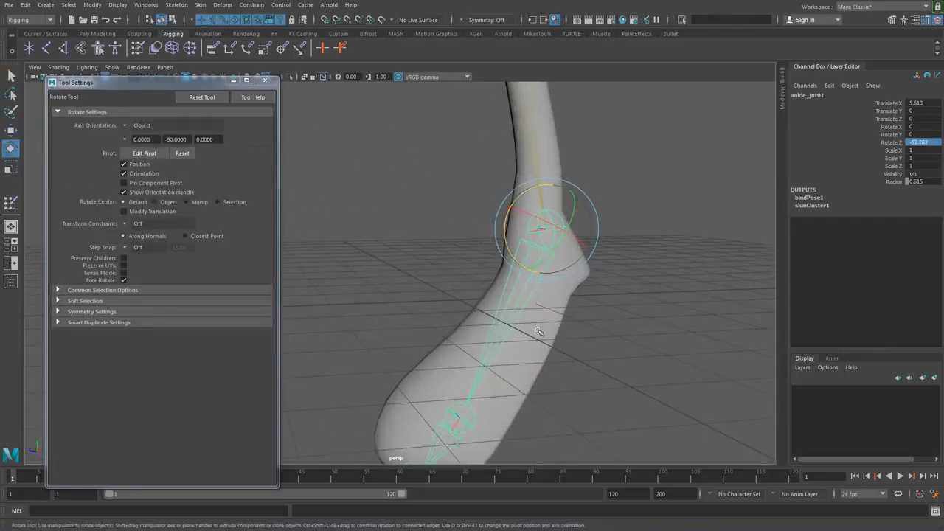
# Select the leg mesh and reactivate the Paint Skin Weights Tool with ankle_jnt01 as the active influence.
pyautogui.click(539, 330)
pyautogui.keyDown('alt'); pyautogui.moveTo(532, 325); pyautogui.dragTo(424, 272); pyautogui.keyUp('alt')
pyautogui.keyDown('alt'); pyautogui.moveTo(424, 273); pyautogui.dragTo(442, 289, button='middle'); pyautogui.keyUp('alt')
pyautogui.keyDown('alt'); pyautogui.moveTo(441, 288); pyautogui.dragTo(520, 230); pyautogui.keyUp('alt')
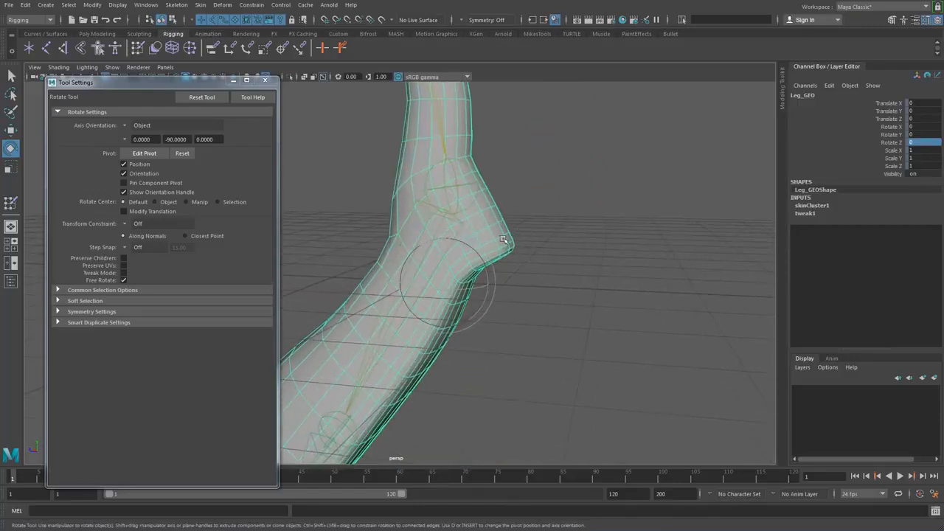
pyautogui.keyDown('alt'); pyautogui.moveTo(521, 235); pyautogui.dragTo(243, 171, button='right'); pyautogui.keyUp('alt')
pyautogui.keyDown('alt'); pyautogui.moveTo(489, 228); pyautogui.dragTo(521, 298, button='middle'); pyautogui.keyUp('alt')
pyautogui.moveTo(473, 206)
pyautogui.keyDown('alt'); pyautogui.mouseDown(button='right')
pyautogui.moveTo(565, 349)
pyautogui.moveTo(582, 258)
pyautogui.mouseUp(button='right'); pyautogui.keyUp('alt')
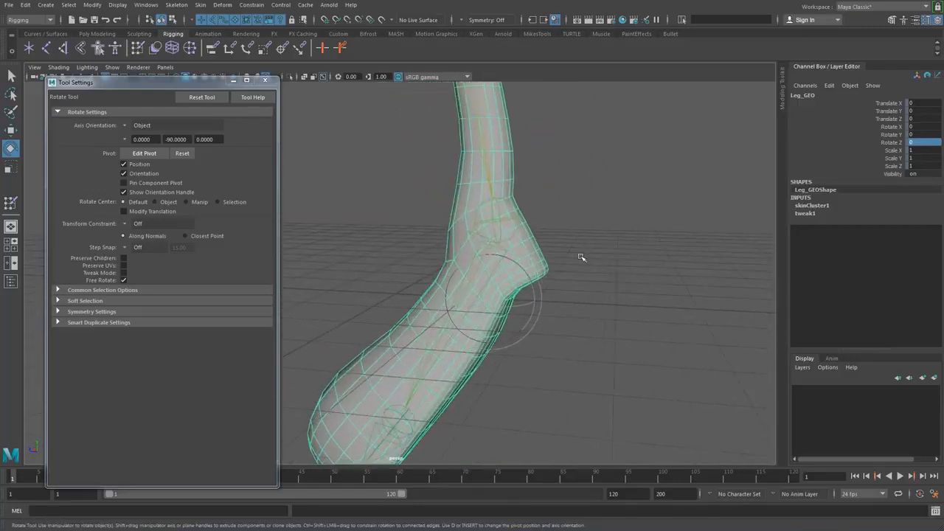
pyautogui.moveTo(523, 233)
pyautogui.mouseDown(button='right')
pyautogui.moveTo(478, 214)
pyautogui.moveTo(502, 194)
pyautogui.mouseUp(button='right')
pyautogui.moveTo(519, 246)
pyautogui.keyDown('alt'); pyautogui.mouseDown()
pyautogui.moveTo(507, 243)
pyautogui.moveTo(539, 263)
pyautogui.mouseUp(); pyautogui.keyUp('alt')
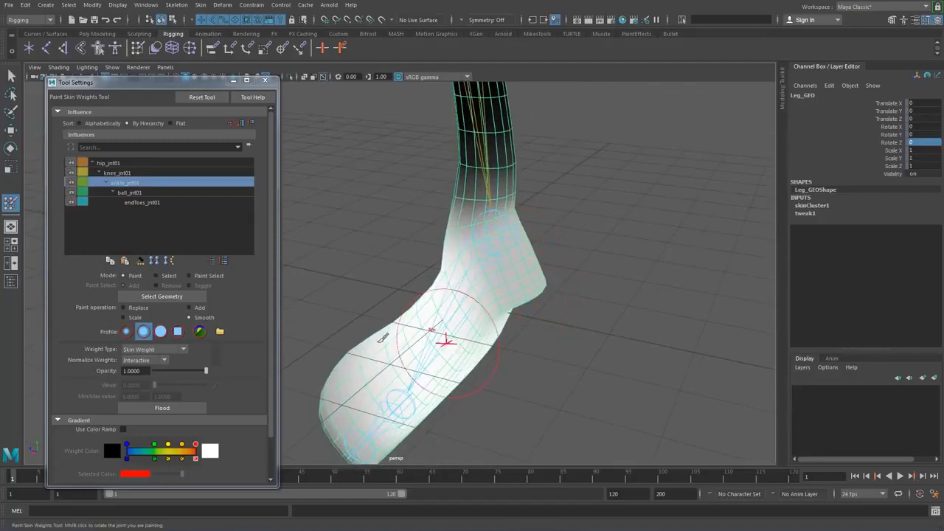
# Paint full ankle_jnt01 influence over the heel on both sides, using Replace with value 1.
pyautogui.click(122, 306)
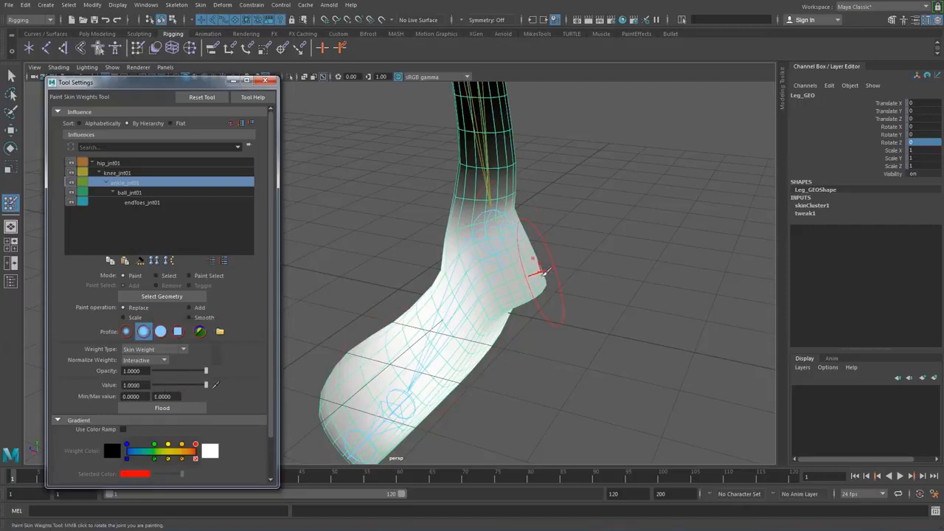
pyautogui.moveTo(542, 271)
pyautogui.keyDown('alt'); pyautogui.mouseDown()
pyautogui.moveTo(486, 262)
pyautogui.moveTo(500, 271)
pyautogui.mouseUp(); pyautogui.keyUp('alt')
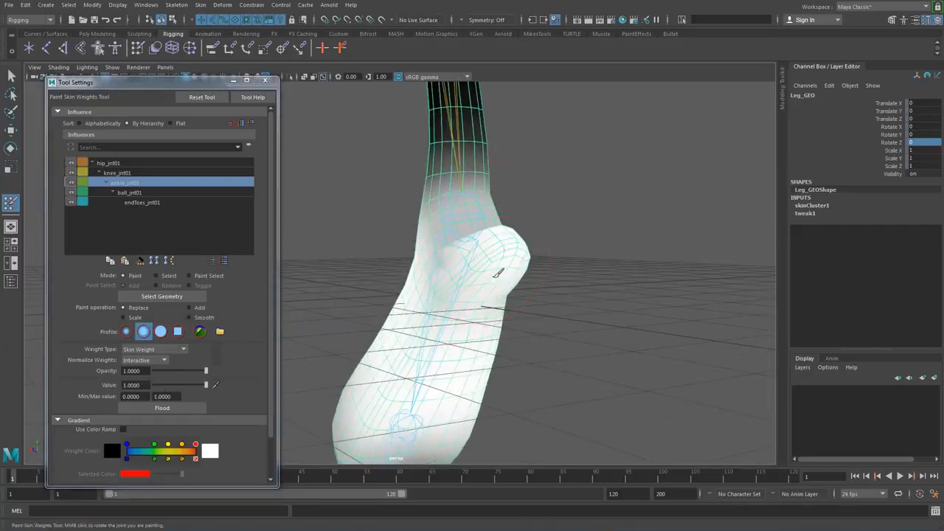
pyautogui.click(458, 267)
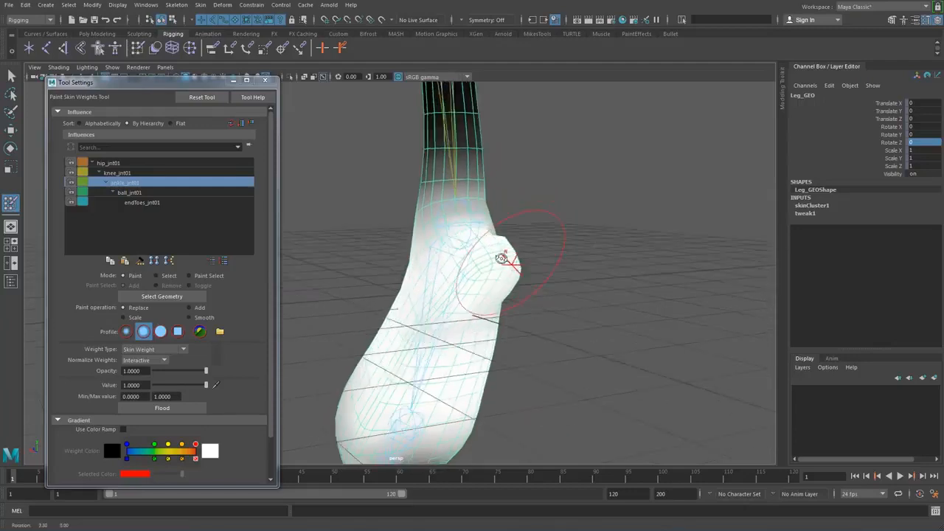
pyautogui.keyDown('alt'); pyautogui.moveTo(500, 253); pyautogui.dragTo(480, 241); pyautogui.keyUp('alt')
pyautogui.keyDown('alt'); pyautogui.moveTo(481, 241); pyautogui.dragTo(563, 236, button='middle'); pyautogui.keyUp('alt')
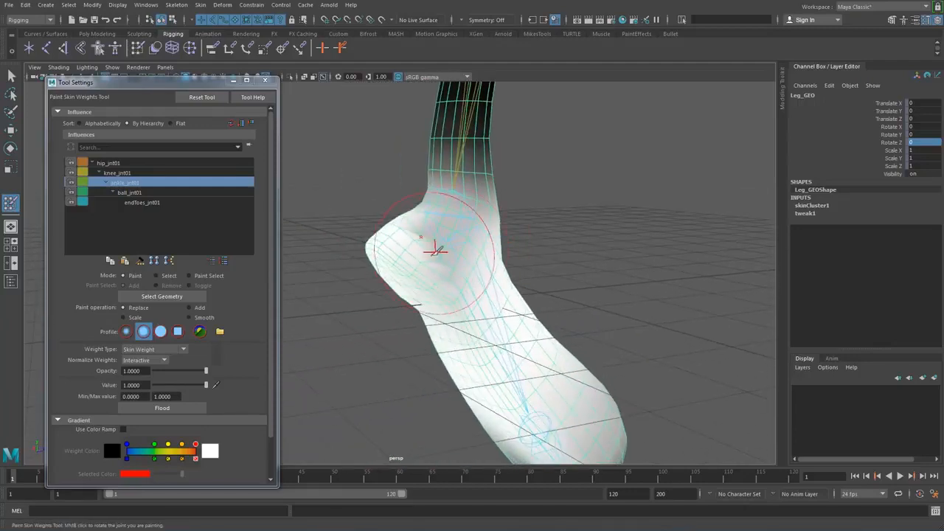
pyautogui.click(434, 249)
pyautogui.keyDown('alt'); pyautogui.moveTo(440, 257); pyautogui.dragTo(468, 276); pyautogui.keyUp('alt')
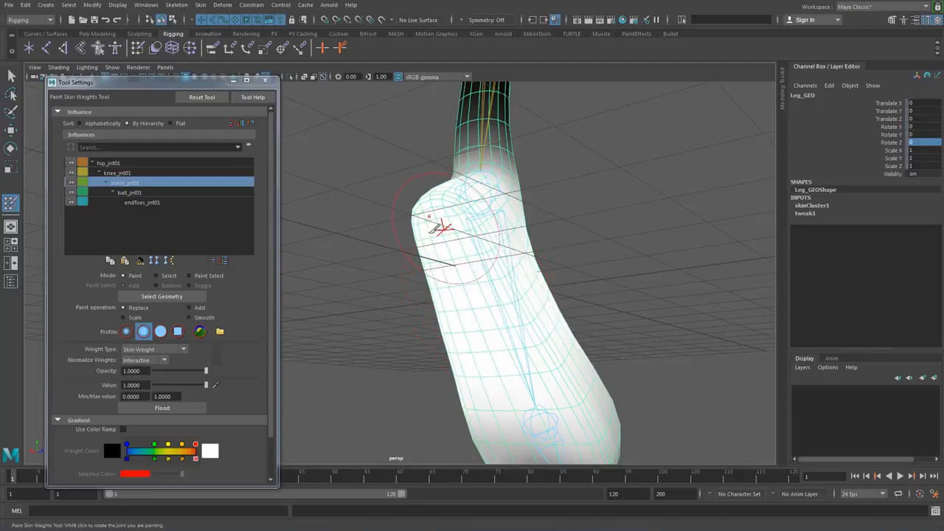
pyautogui.keyDown('alt'); pyautogui.moveTo(440, 227); pyautogui.dragTo(601, 285); pyautogui.keyUp('alt')
pyautogui.scroll(1, 509, 275)
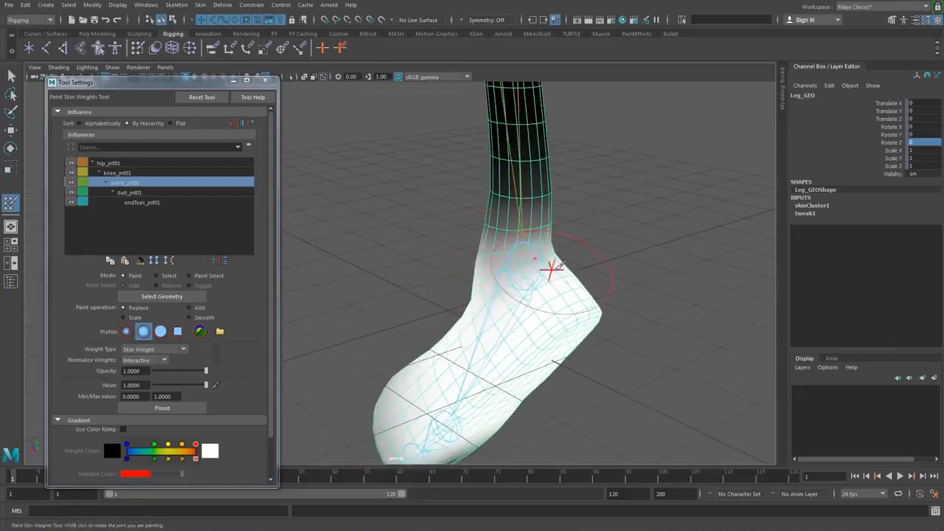
# Switch to the Smooth operation and blend the ankle_jnt01 weights around the ankle and lower shin.
pyautogui.click(196, 319)
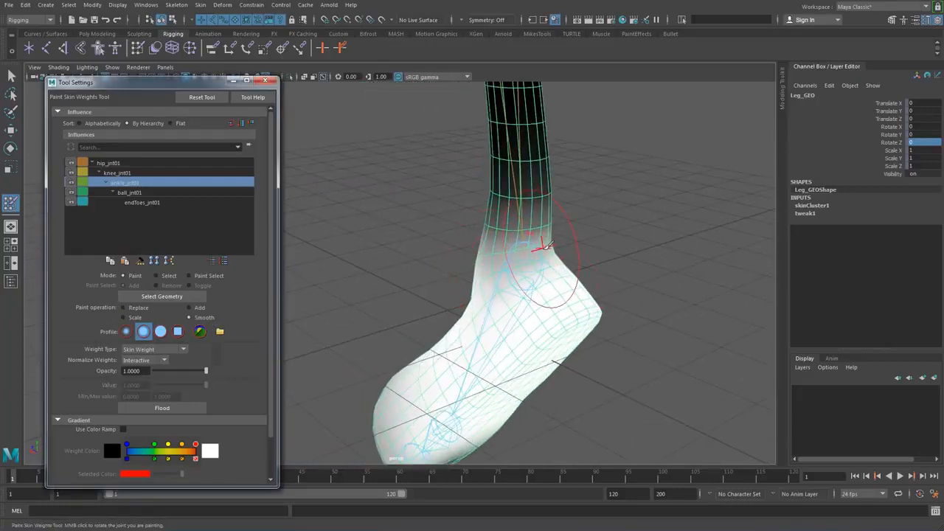
pyautogui.keyDown('alt'); pyautogui.moveTo(582, 251); pyautogui.dragTo(400, 263); pyautogui.keyUp('alt')
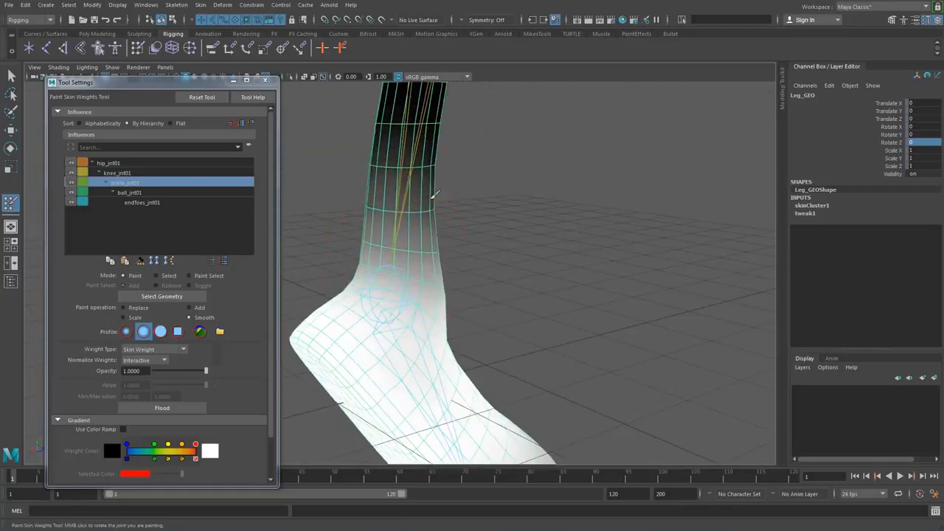
pyautogui.moveTo(512, 219)
pyautogui.keyDown('alt'); pyautogui.mouseDown()
pyautogui.moveTo(410, 215)
pyautogui.moveTo(470, 229)
pyautogui.moveTo(452, 238)
pyautogui.mouseUp(); pyautogui.keyUp('alt')
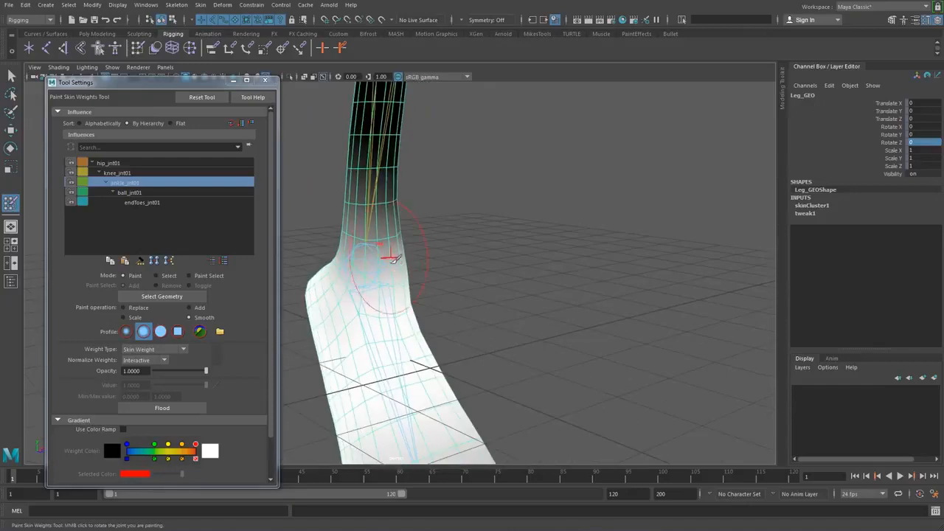
pyautogui.moveTo(390, 257)
pyautogui.mouseDown()
pyautogui.moveTo(390, 207)
pyautogui.moveTo(401, 277)
pyautogui.mouseUp()
pyautogui.moveTo(447, 233)
pyautogui.keyDown('alt'); pyautogui.mouseDown()
pyautogui.moveTo(432, 239)
pyautogui.moveTo(465, 211)
pyautogui.moveTo(500, 230)
pyautogui.moveTo(369, 221)
pyautogui.moveTo(421, 228)
pyautogui.moveTo(570, 212)
pyautogui.moveTo(487, 207)
pyautogui.moveTo(506, 238)
pyautogui.mouseUp(); pyautogui.keyUp('alt')
# Leave weight painting and return the foot to its rest pose by setting the ankle joint's Rotate Z to 0.
pyautogui.click(11, 75)
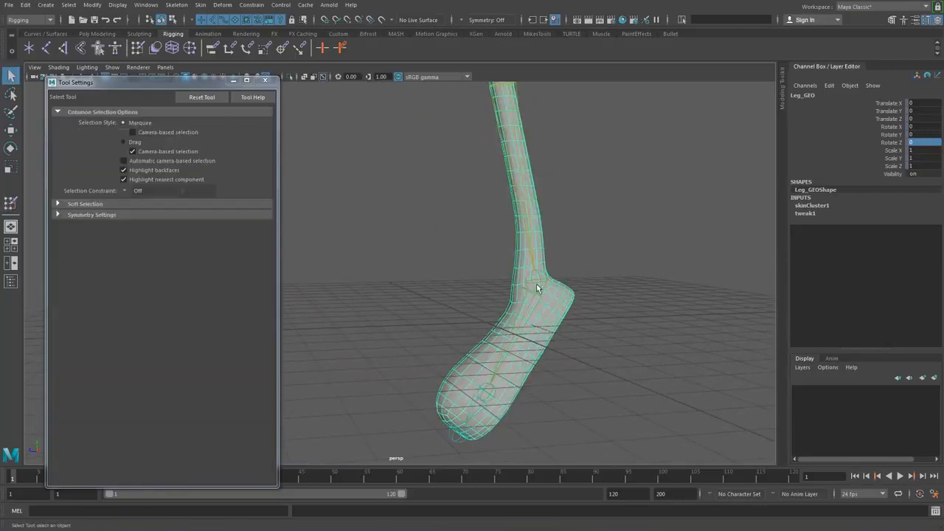
pyautogui.click(538, 273)
pyautogui.click(918, 142)
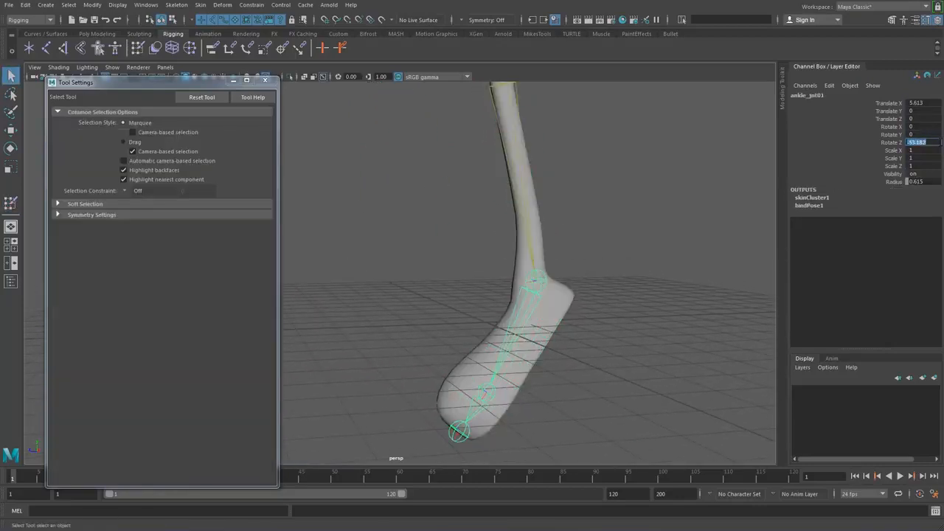
pyautogui.write('0')
pyautogui.press('Return')
pyautogui.scroll(3, 543, 275)
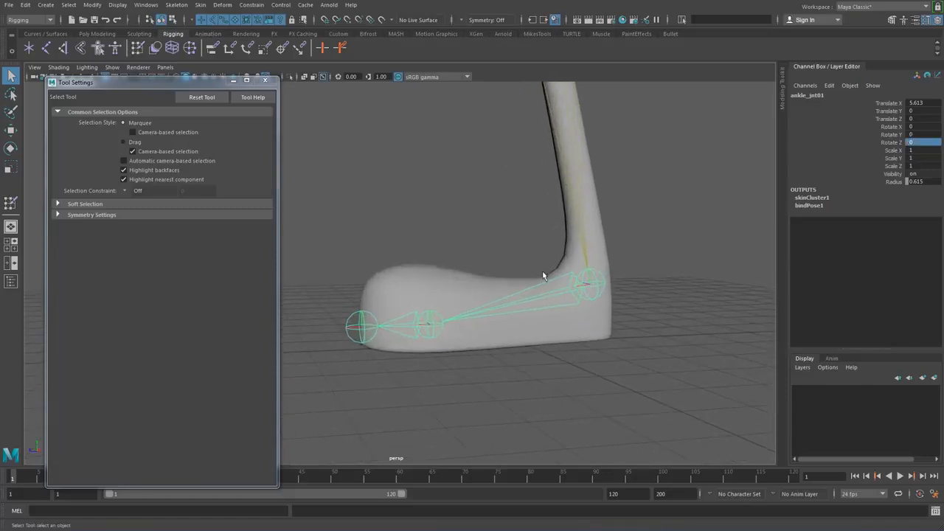
# Test the toe bend by rotating the ball joint about 56 degrees around Z, and undo the rotation.
pyautogui.click(431, 319)
pyautogui.press('w')
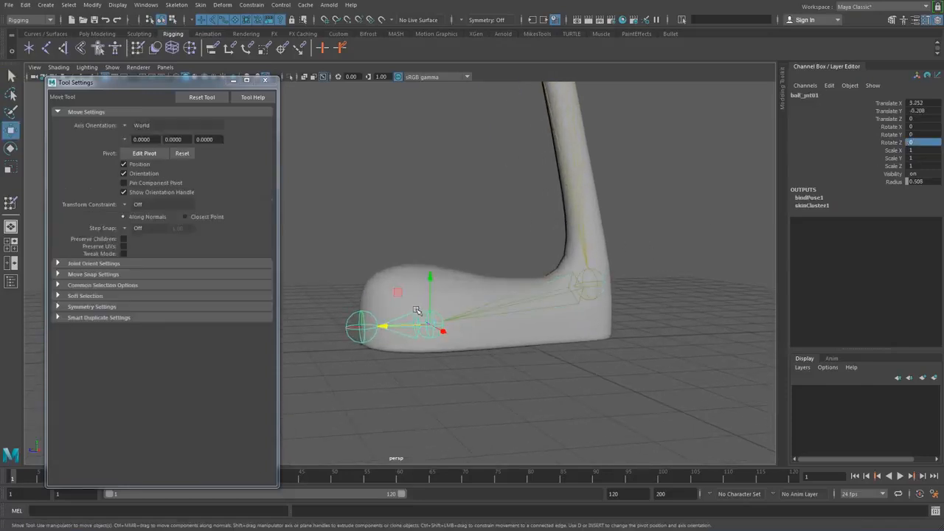
pyautogui.press('e')
pyautogui.moveTo(406, 292); pyautogui.dragTo(446, 348)
pyautogui.hotkey('ctrl', 'z')
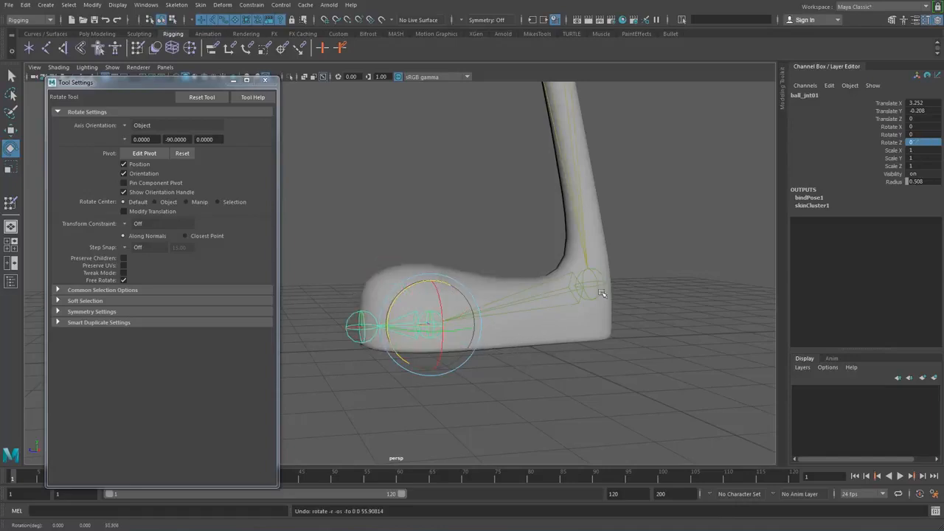
# Test the ankle deformation by rotating the ankle joint about -47 degrees around Z, and undo the rotation.
pyautogui.click(558, 260)
pyautogui.moveTo(559, 259); pyautogui.dragTo(612, 320)
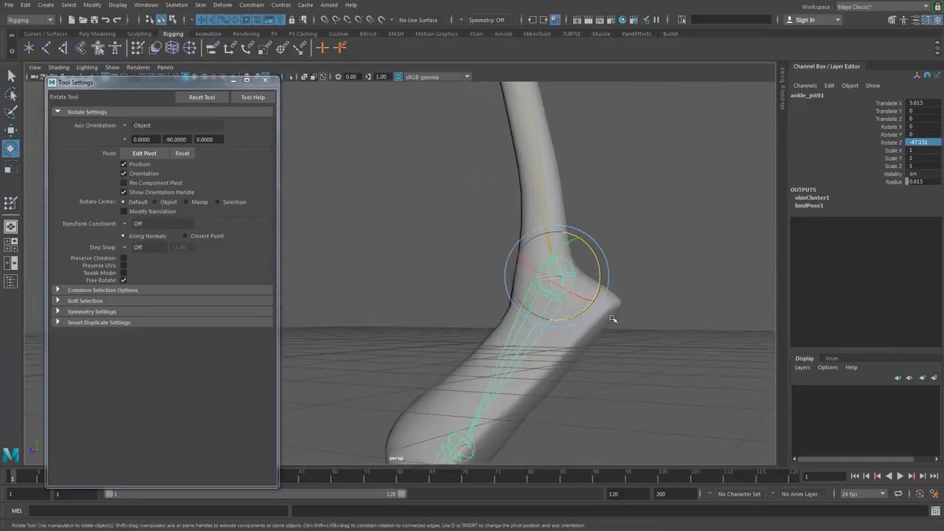
pyautogui.keyDown('alt'); pyautogui.moveTo(607, 316); pyautogui.dragTo(562, 182, button='right'); pyautogui.keyUp('alt')
pyautogui.hotkey('ctrl', 'z')
pyautogui.keyDown('alt'); pyautogui.moveTo(563, 181); pyautogui.dragTo(576, 289, button='middle'); pyautogui.keyUp('alt')
pyautogui.keyDown('alt'); pyautogui.moveTo(517, 207); pyautogui.dragTo(537, 228, button='middle'); pyautogui.keyUp('alt')
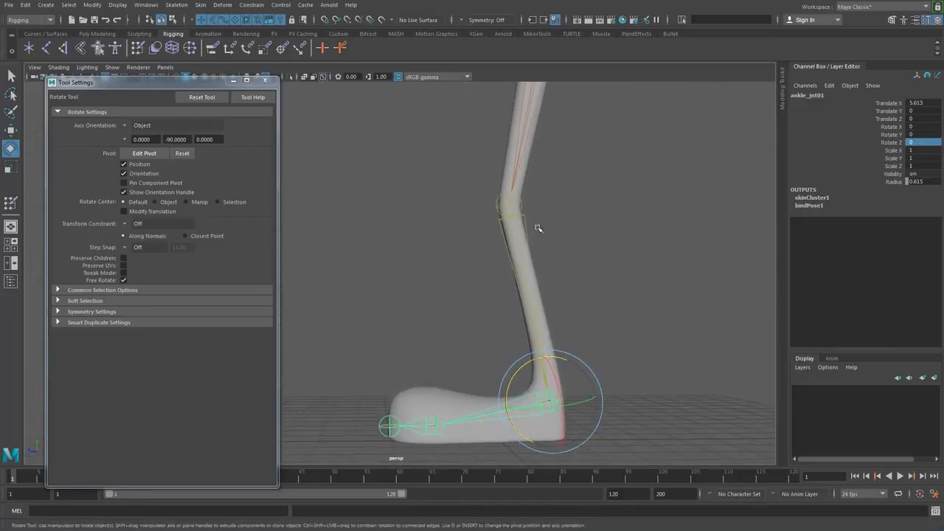
# Bend the knee joint sharply so the lower leg swings backward, and frame the knee for inspection.
pyautogui.click(497, 199)
pyautogui.moveTo(472, 184); pyautogui.dragTo(480, 230)
pyautogui.keyDown('alt'); pyautogui.moveTo(523, 251); pyautogui.dragTo(552, 259, button='right'); pyautogui.keyUp('alt')
pyautogui.keyDown('alt'); pyautogui.moveTo(551, 259); pyautogui.dragTo(480, 350, button='middle'); pyautogui.keyUp('alt')
pyautogui.keyDown('alt'); pyautogui.moveTo(480, 350); pyautogui.dragTo(576, 356, button='right'); pyautogui.keyUp('alt')
pyautogui.keyDown('alt'); pyautogui.moveTo(576, 356); pyautogui.dragTo(455, 349, button='middle'); pyautogui.keyUp('alt')
# Set up the Paint Skin Weights Tool on the leg mesh with knee_jnt01 as the influence and Replace as the operation.
pyautogui.click(553, 280)
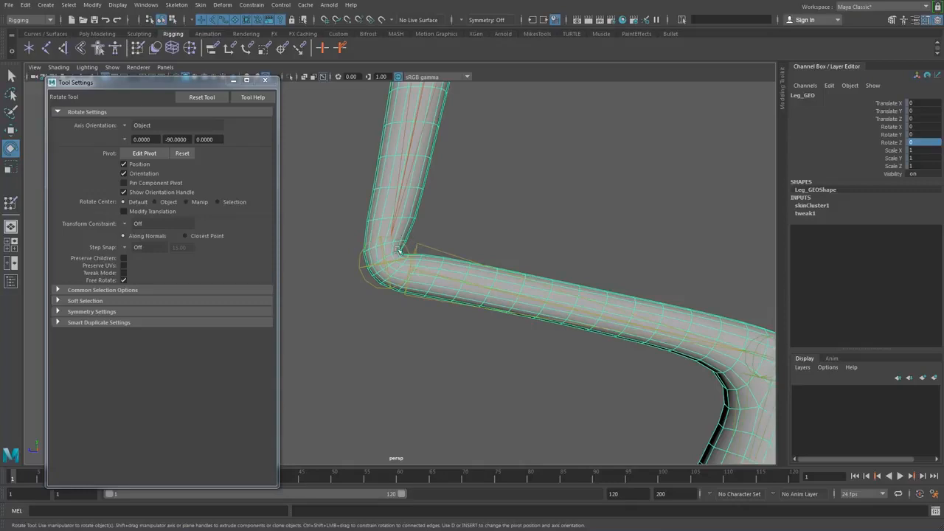
pyautogui.moveTo(590, 288); pyautogui.dragTo(550, 273, button='right')
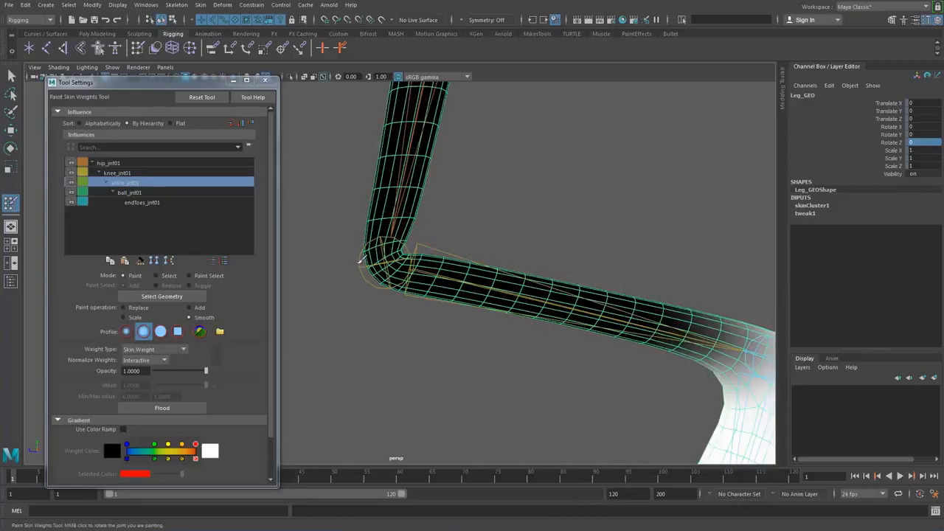
pyautogui.rightClick(359, 261)
pyautogui.moveTo(358, 262); pyautogui.dragTo(364, 236, button='right')
pyautogui.keyDown('alt'); pyautogui.moveTo(467, 252); pyautogui.dragTo(498, 280); pyautogui.keyUp('alt')
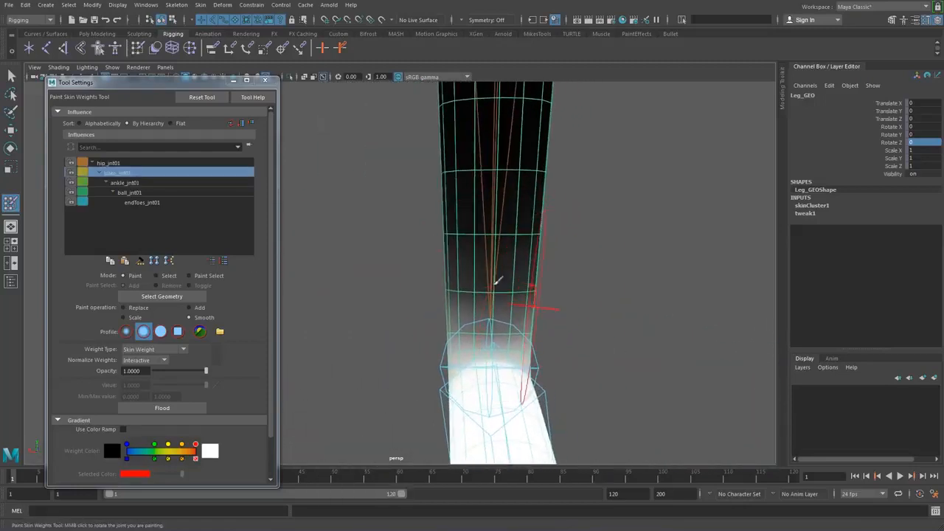
pyautogui.click(126, 308)
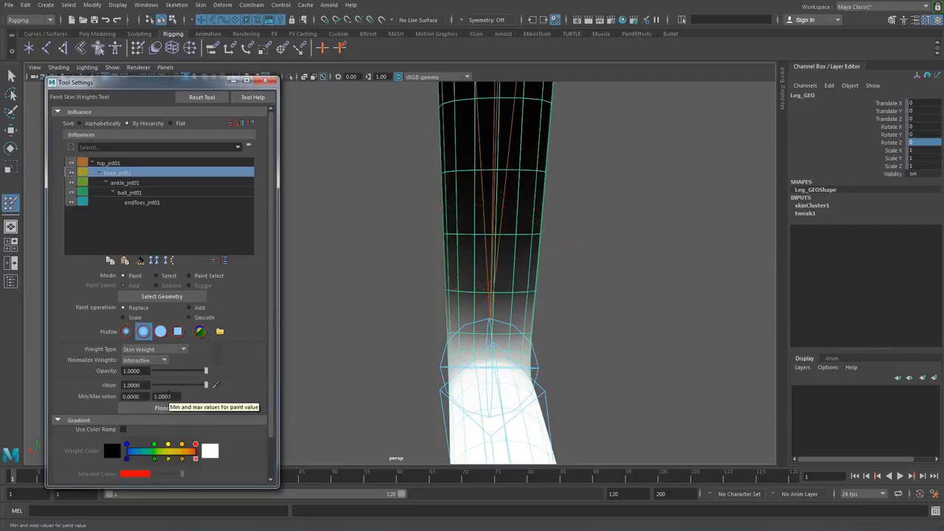
# Replace the knee_jnt01 skin weights with value 0 across the lower thigh just above the knee.
pyautogui.moveTo(206, 385); pyautogui.dragTo(153, 384)
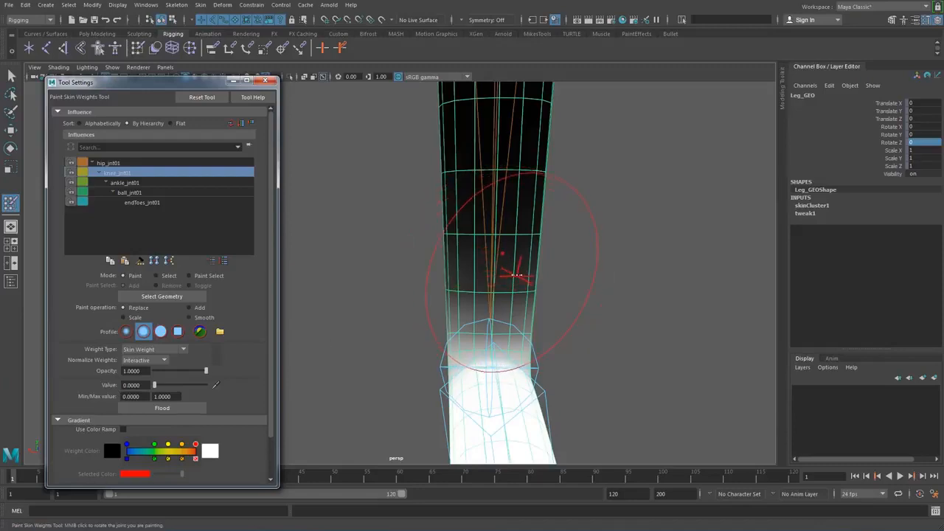
pyautogui.moveTo(517, 275); pyautogui.dragTo(492, 280)
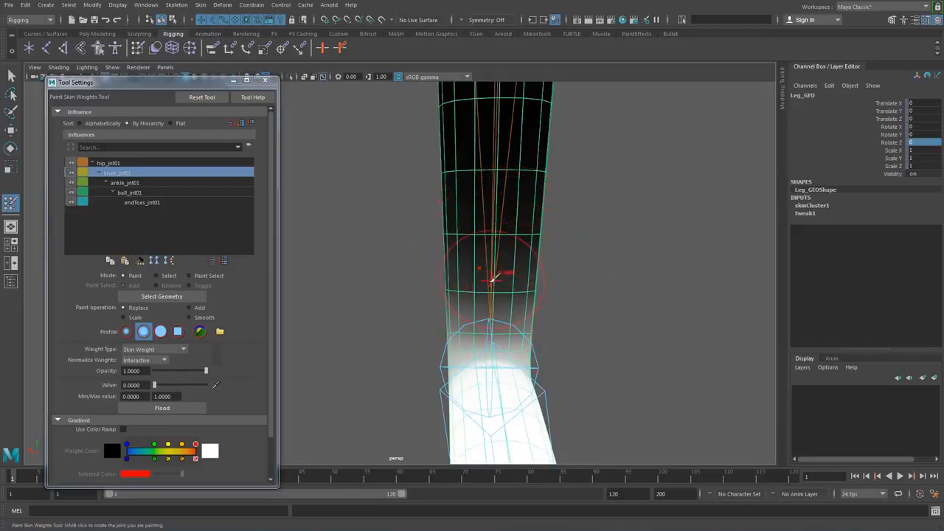
pyautogui.moveTo(484, 224)
pyautogui.mouseDown()
pyautogui.moveTo(490, 320)
pyautogui.moveTo(501, 312)
pyautogui.moveTo(497, 276)
pyautogui.mouseUp()
pyautogui.moveTo(497, 276)
pyautogui.mouseDown(button='middle')
pyautogui.moveTo(499, 302)
pyautogui.moveTo(578, 290)
pyautogui.moveTo(472, 294)
pyautogui.mouseUp(button='middle')
# Smooth the knee_jnt01 skin weights around the front and back of the knee, flexing the joint to check the bend.
pyautogui.click(189, 317)
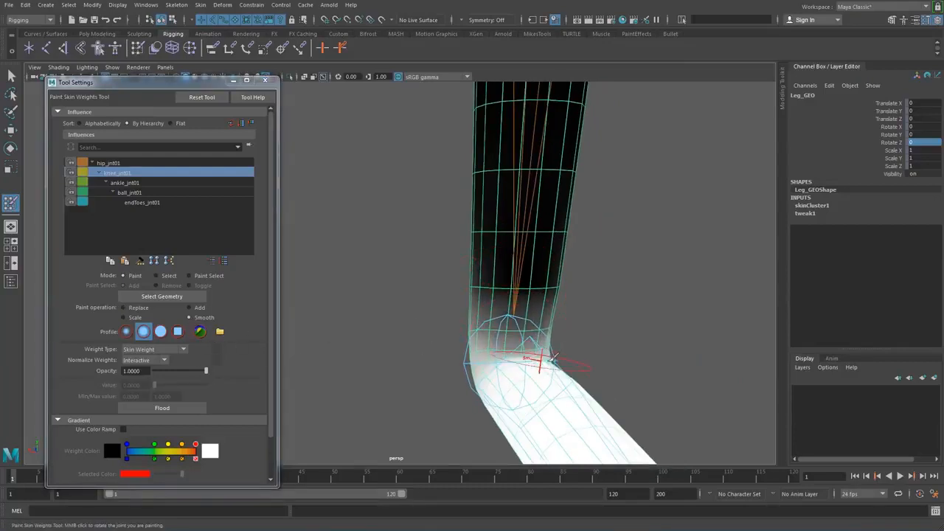
pyautogui.moveTo(542, 362)
pyautogui.keyDown('alt'); pyautogui.mouseDown()
pyautogui.moveTo(509, 364)
pyautogui.moveTo(601, 353)
pyautogui.moveTo(622, 334)
pyautogui.moveTo(565, 301)
pyautogui.mouseUp(); pyautogui.keyUp('alt')
pyautogui.keyDown('alt'); pyautogui.moveTo(533, 339); pyautogui.dragTo(555, 323); pyautogui.keyUp('alt')
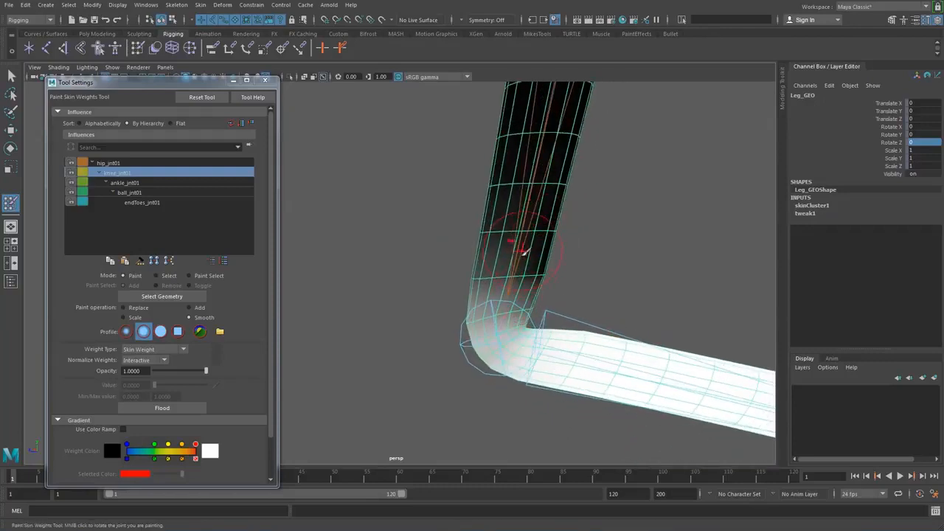
pyautogui.moveTo(586, 274); pyautogui.dragTo(538, 274, button='middle')
pyautogui.keyDown('alt'); pyautogui.moveTo(538, 274); pyautogui.dragTo(464, 274); pyautogui.keyUp('alt')
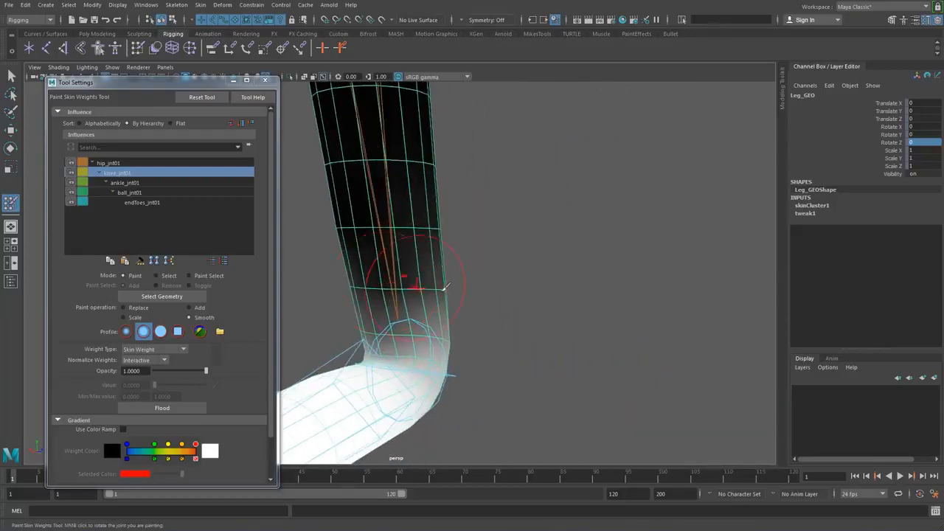
pyautogui.moveTo(514, 278); pyautogui.dragTo(504, 251, button='middle')
pyautogui.keyDown('alt'); pyautogui.moveTo(476, 302); pyautogui.dragTo(487, 312); pyautogui.keyUp('alt')
pyautogui.keyDown('alt'); pyautogui.moveTo(487, 313); pyautogui.dragTo(679, 373, button='right'); pyautogui.keyUp('alt')
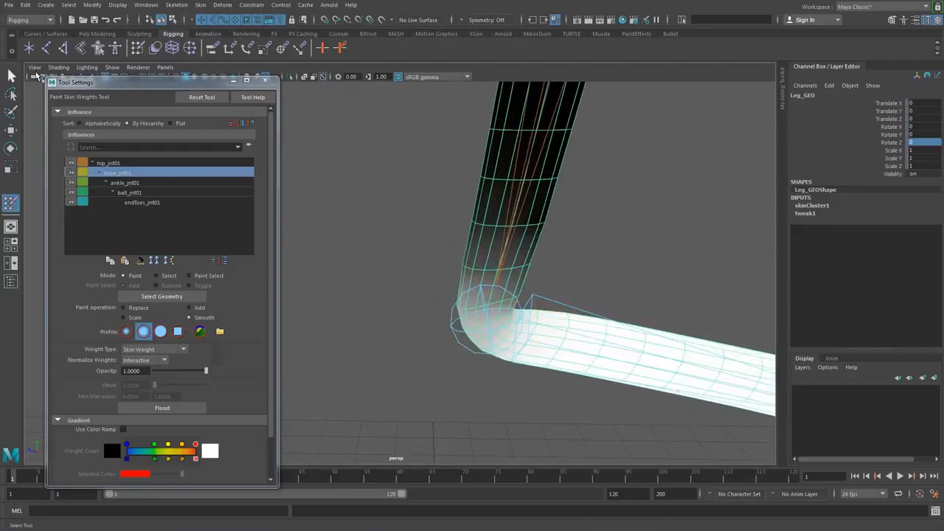
# Leave weight painting, close the tool settings, and set knee_jnt01's Rotate Z to 0 to straighten the leg.
pyautogui.click(265, 80)
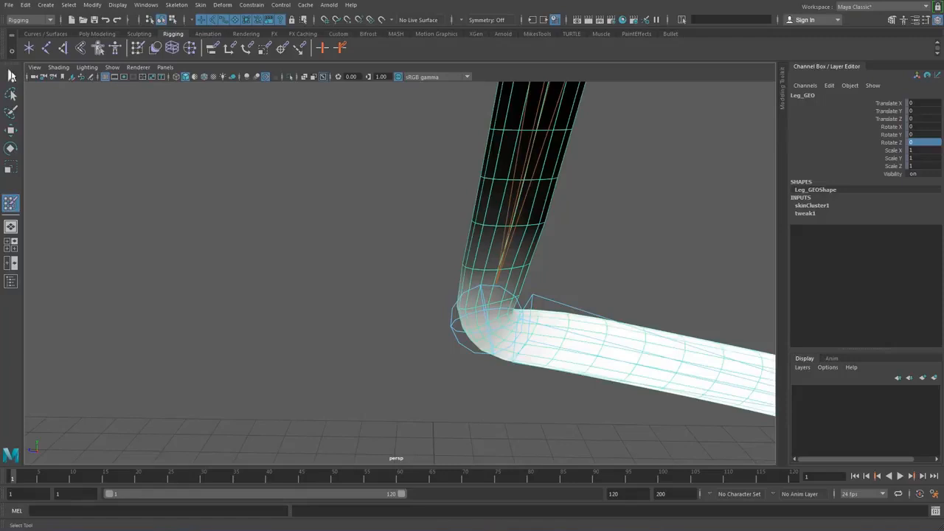
pyautogui.click(11, 75)
pyautogui.scroll(-7, 194, 158)
pyautogui.keyDown('alt'); pyautogui.moveTo(516, 245); pyautogui.dragTo(493, 227); pyautogui.keyUp('alt')
pyautogui.keyDown('alt'); pyautogui.moveTo(493, 227); pyautogui.dragTo(596, 233, button='right'); pyautogui.keyUp('alt')
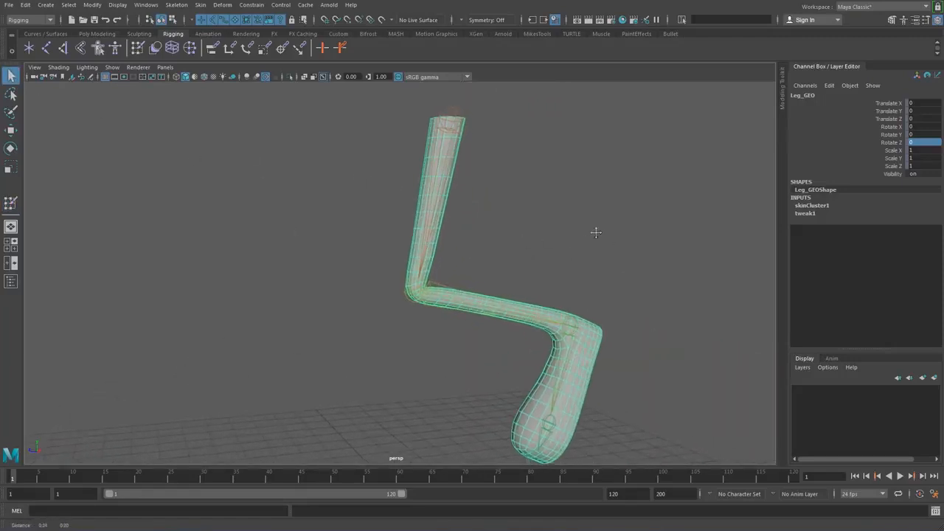
pyautogui.keyDown('alt'); pyautogui.moveTo(596, 232); pyautogui.dragTo(566, 205, button='middle'); pyautogui.keyUp('alt')
pyautogui.click(397, 255)
pyautogui.write('0')
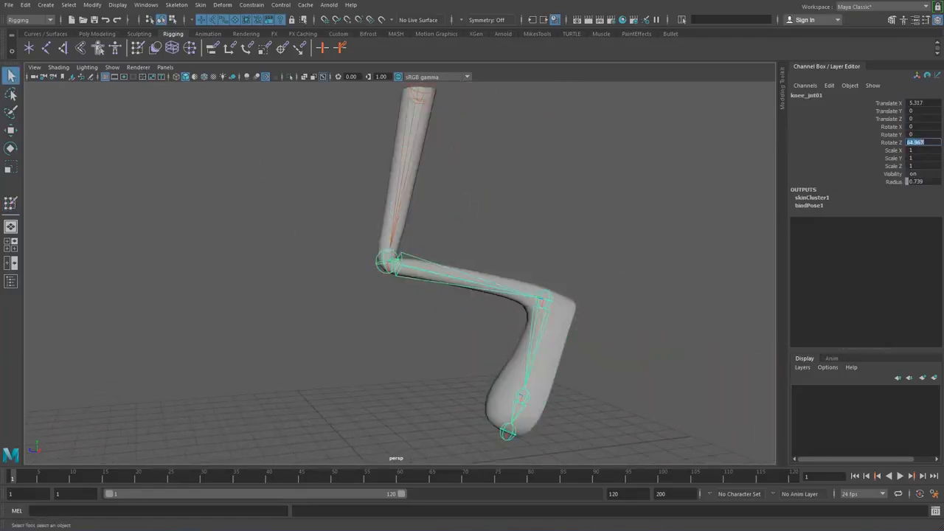
pyautogui.press('Return')
pyautogui.scroll(-3, 554, 278)
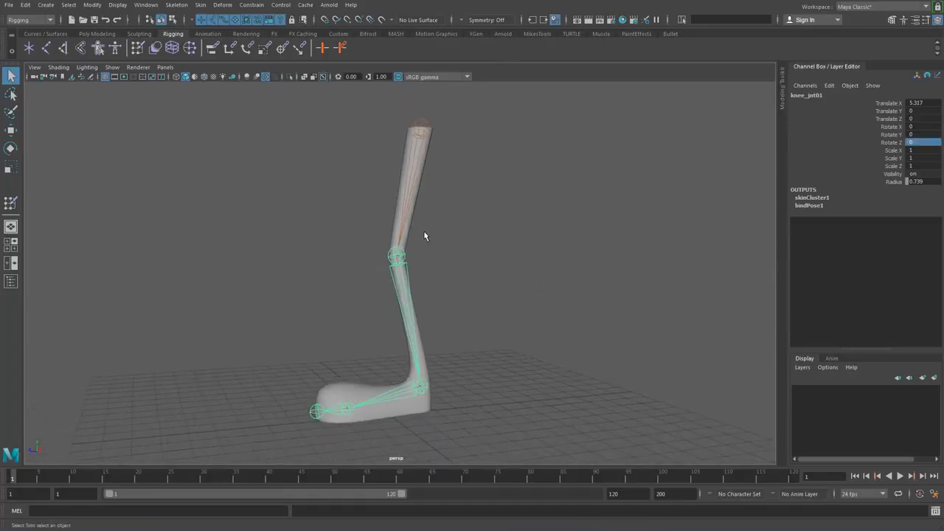
# Test the whole leg by moving and rotating the hip joint, undoing each change.
pyautogui.keyDown('alt'); pyautogui.moveTo(424, 236); pyautogui.dragTo(478, 256); pyautogui.keyUp('alt')
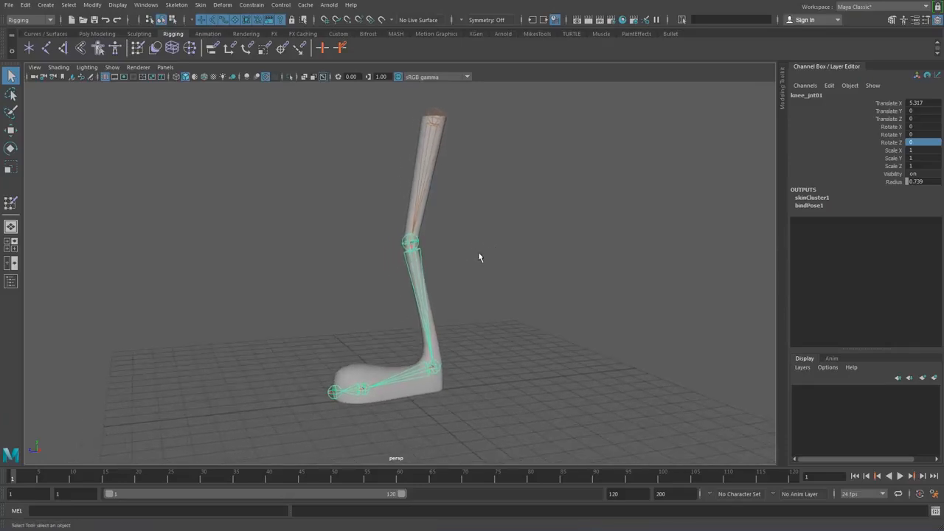
pyautogui.click(435, 115)
pyautogui.press('w')
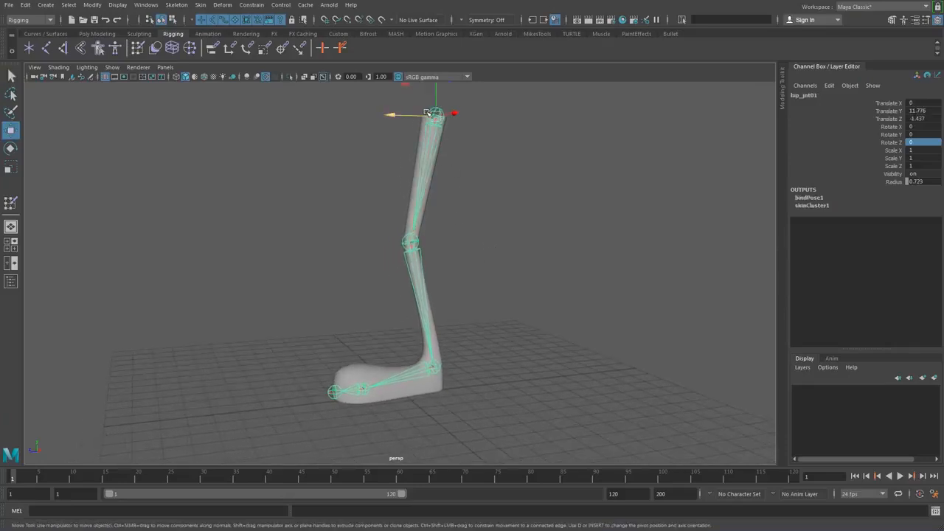
pyautogui.moveTo(435, 116); pyautogui.dragTo(444, 143)
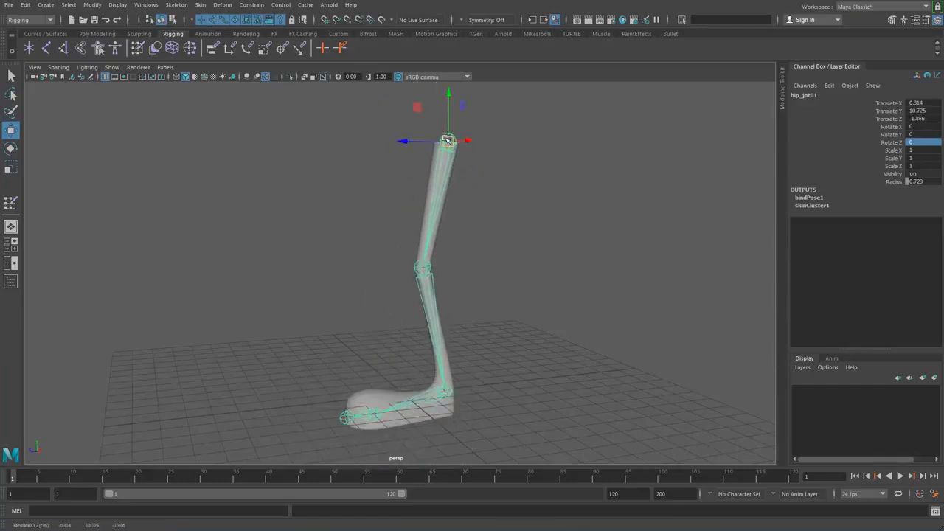
pyautogui.hotkey('ctrl', 'z')
pyautogui.press('e')
pyautogui.moveTo(398, 123); pyautogui.dragTo(410, 159)
pyautogui.hotkey('ctrl', 'z')
# Test the knee bend by rotating knee_jnt01 about 59 degrees around Z, undo the rotation, and deselect the joint.
pyautogui.click(413, 242)
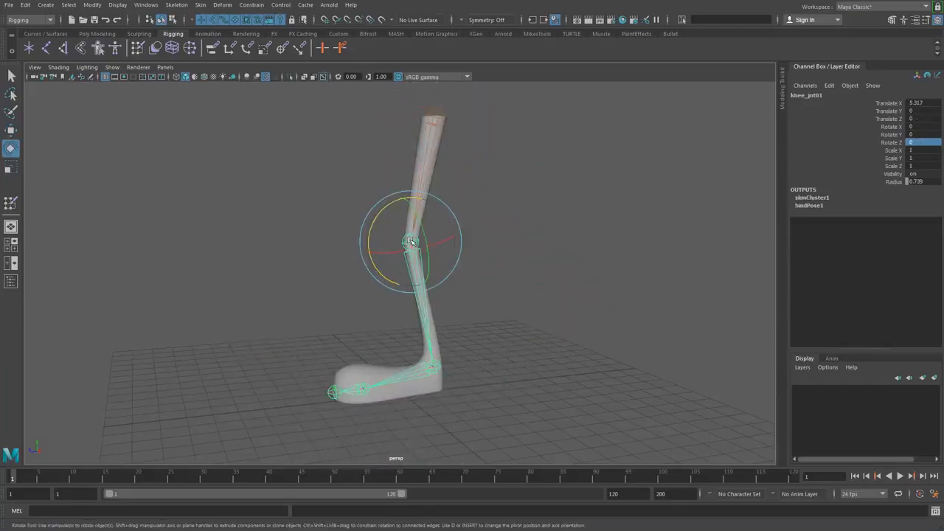
pyautogui.moveTo(382, 222); pyautogui.dragTo(381, 262)
pyautogui.hotkey('ctrl', 'z')
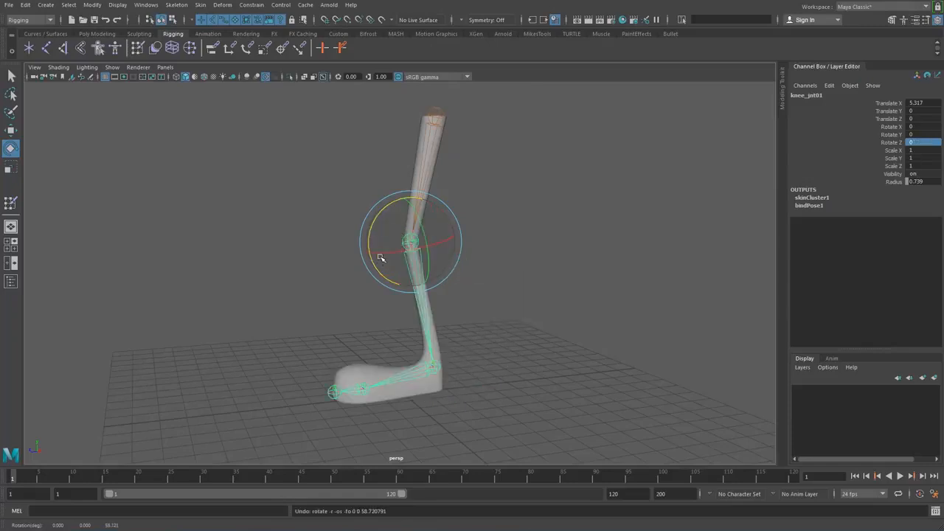
pyautogui.click(295, 245)
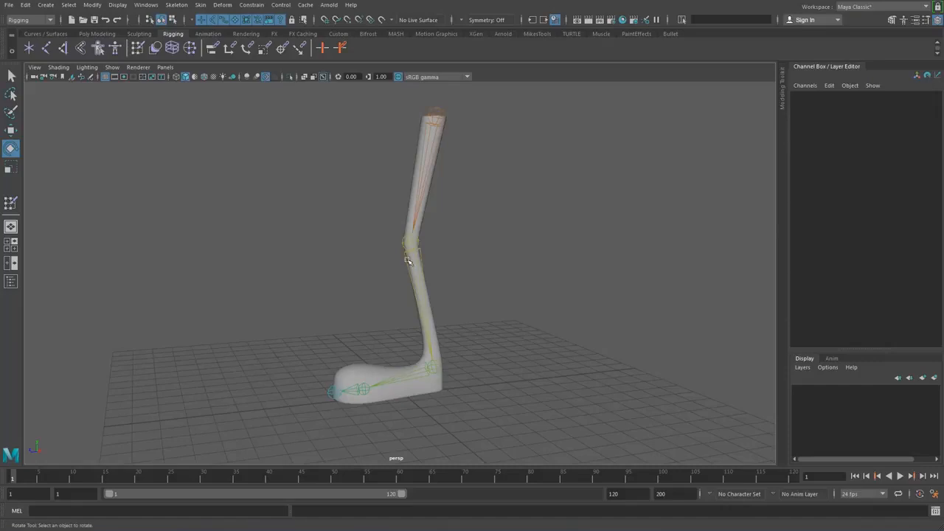
pyautogui.keyDown('alt'); pyautogui.moveTo(386, 283); pyautogui.dragTo(354, 285); pyautogui.keyUp('alt')
# Test the toe tip by rotating endToes_jnt01 about 5 degrees around Z, and undo the rotation.
pyautogui.click(439, 110)
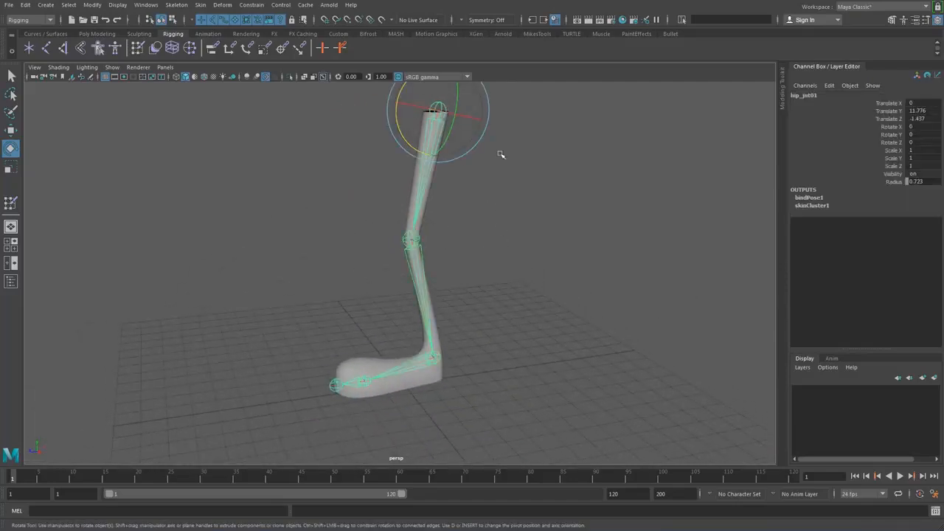
pyautogui.click(372, 372)
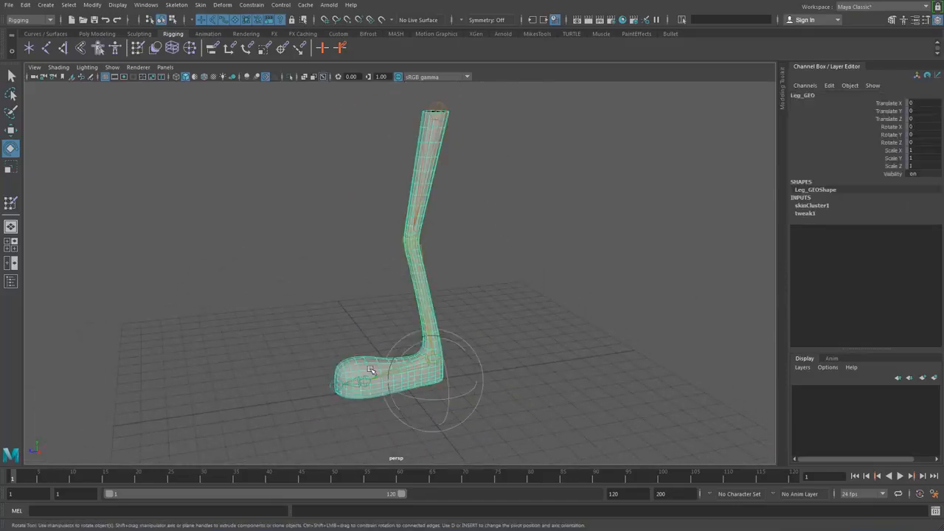
pyautogui.keyDown('alt'); pyautogui.moveTo(287, 361); pyautogui.dragTo(319, 348, button='right'); pyautogui.keyUp('alt')
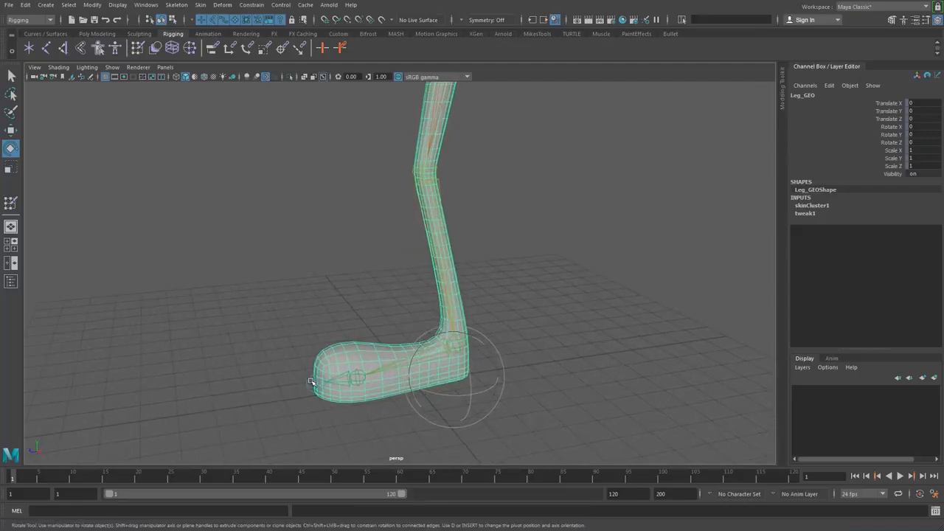
pyautogui.click(311, 381)
pyautogui.moveTo(306, 346); pyautogui.dragTo(305, 359)
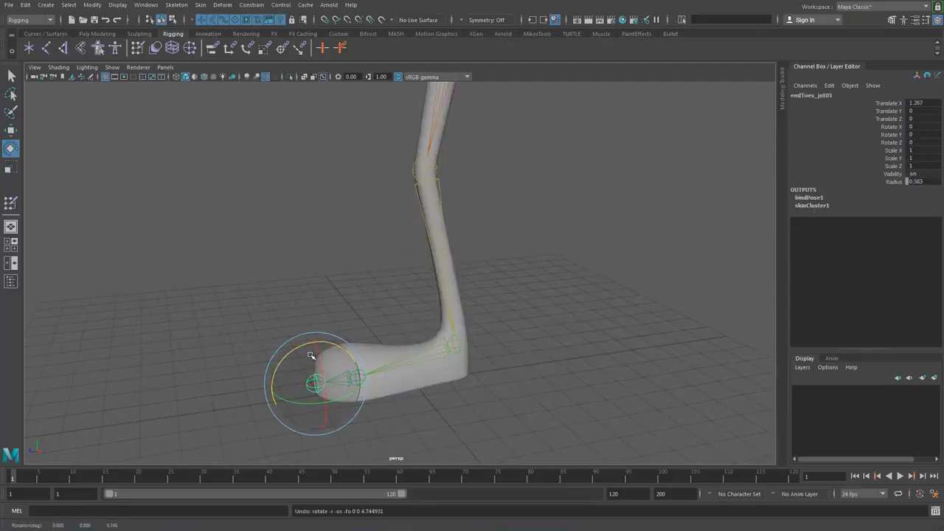
pyautogui.click(341, 312)
# Test the foot by rotating the ball joint and the ankle joint around Z, undoing each rotation.
pyautogui.click(354, 371)
pyautogui.moveTo(335, 344); pyautogui.dragTo(363, 340)
pyautogui.hotkey('ctrl', 'z')
pyautogui.click(456, 341)
pyautogui.moveTo(447, 310)
pyautogui.mouseDown()
pyautogui.moveTo(457, 310)
pyautogui.moveTo(433, 317)
pyautogui.mouseUp()
pyautogui.hotkey('ctrl', 'z')
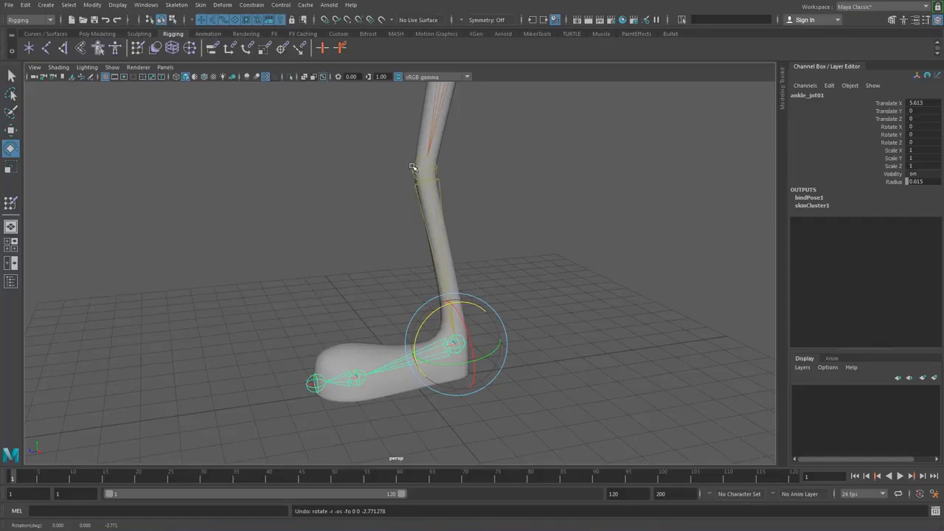
# Test a sharp knee bend by rotating knee_jnt01 about 72 degrees around Z, and undo the rotation.
pyautogui.click(417, 168)
pyautogui.moveTo(399, 139); pyautogui.dragTo(385, 191)
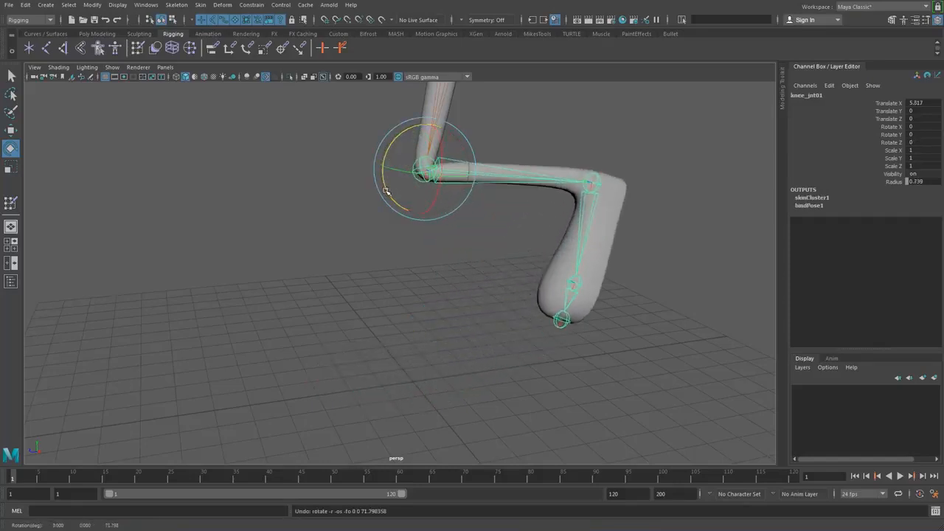
pyautogui.hotkey('ctrl', 'z')
pyautogui.click(538, 200)
pyautogui.keyDown('alt'); pyautogui.moveTo(558, 226); pyautogui.dragTo(445, 288); pyautogui.keyUp('alt')
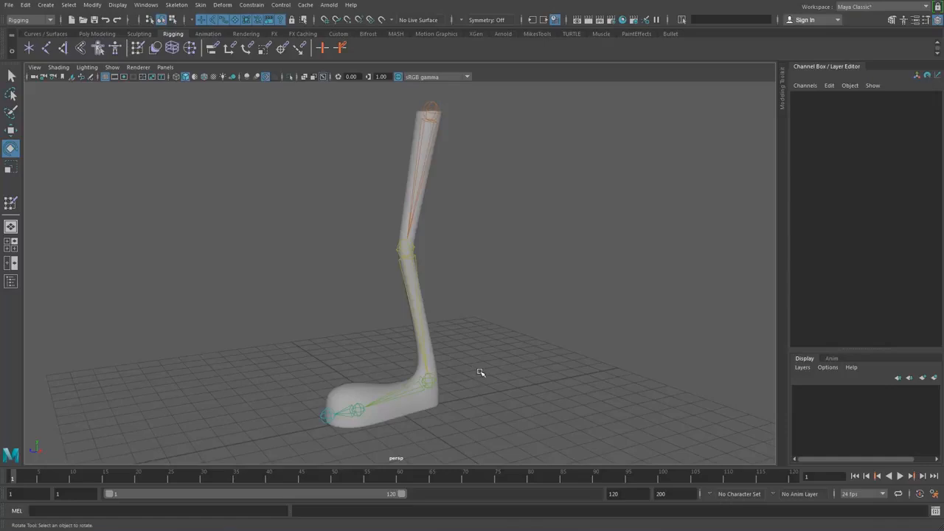
# Save the scene with the finished leg skin weights.
pyautogui.hotkey('ctrl', 's')
pyautogui.keyDown('alt'); pyautogui.moveTo(501, 207); pyautogui.dragTo(485, 243, button='right'); pyautogui.keyUp('alt')
pyautogui.moveTo(485, 242)
pyautogui.keyDown('alt'); pyautogui.mouseDown()
pyautogui.moveTo(488, 253)
pyautogui.moveTo(473, 252)
pyautogui.mouseUp(); pyautogui.keyUp('alt')
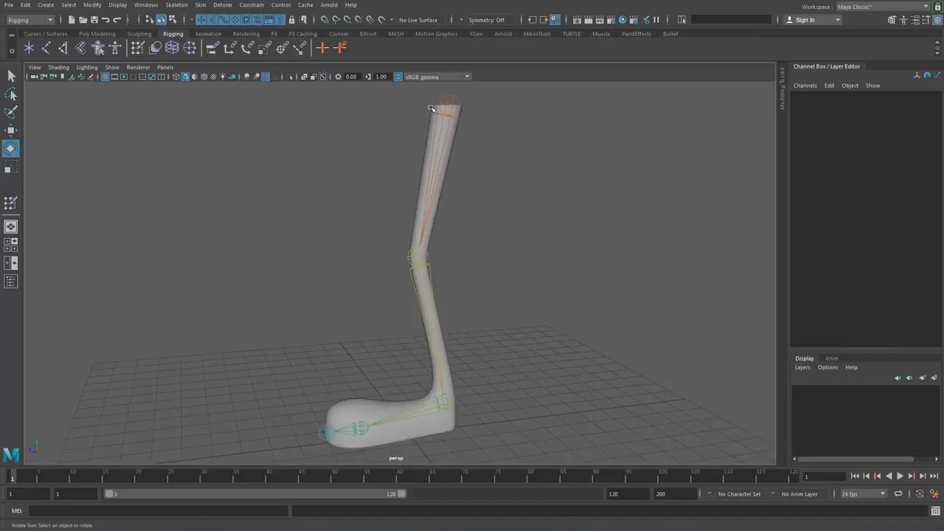
# Duplicate the hip_jnt01 joint hierarchy twice and expand both copies in the Outliner.
pyautogui.click(453, 98)
pyautogui.keyDown('alt'); pyautogui.moveTo(506, 225); pyautogui.dragTo(567, 264); pyautogui.keyUp('alt')
pyautogui.keyDown('alt'); pyautogui.moveTo(567, 264); pyautogui.dragTo(567, 267, button='middle'); pyautogui.keyUp('alt')
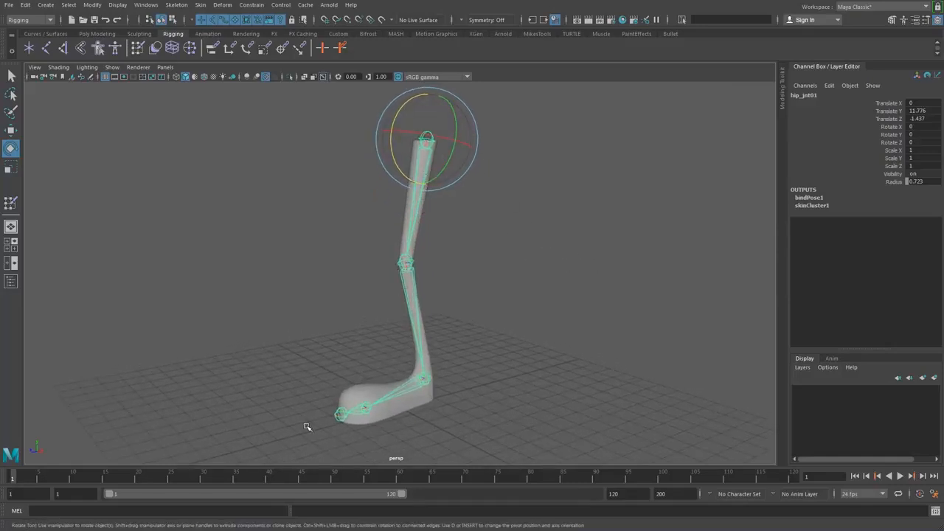
pyautogui.click(11, 282)
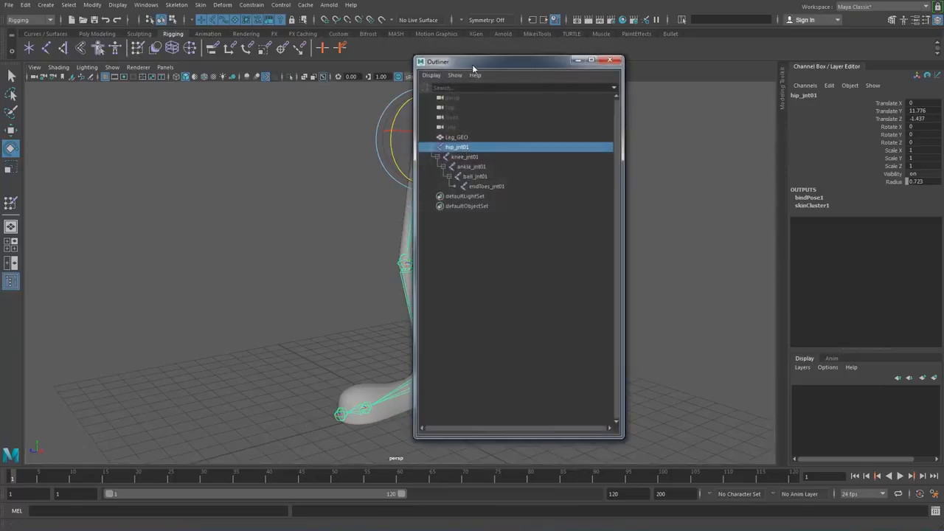
pyautogui.moveTo(505, 62); pyautogui.dragTo(664, 99)
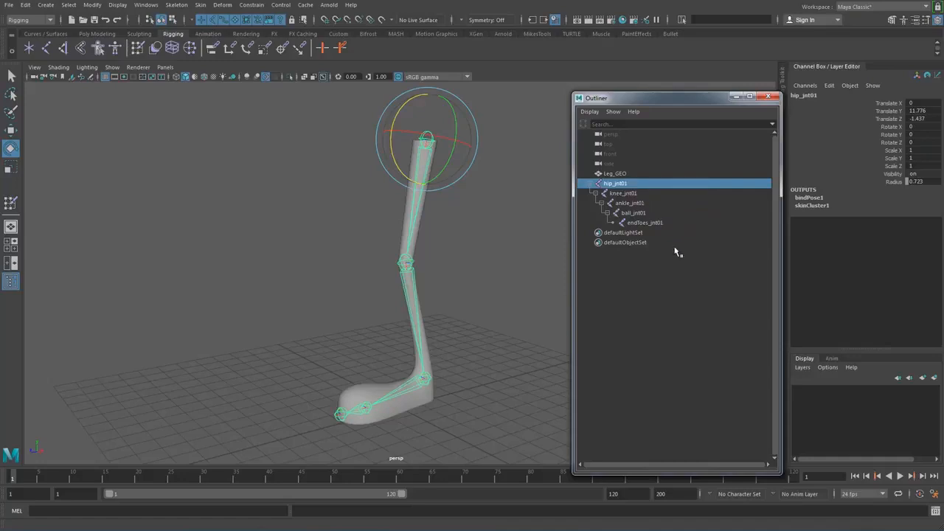
pyautogui.hotkey('ctrl', 'd')
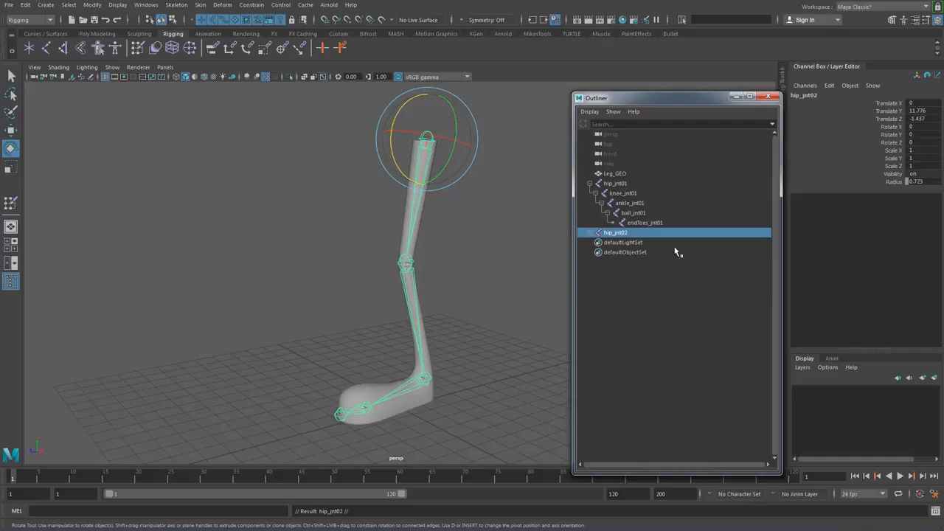
pyautogui.hotkey('ctrl', 'd')
pyautogui.click(589, 232)
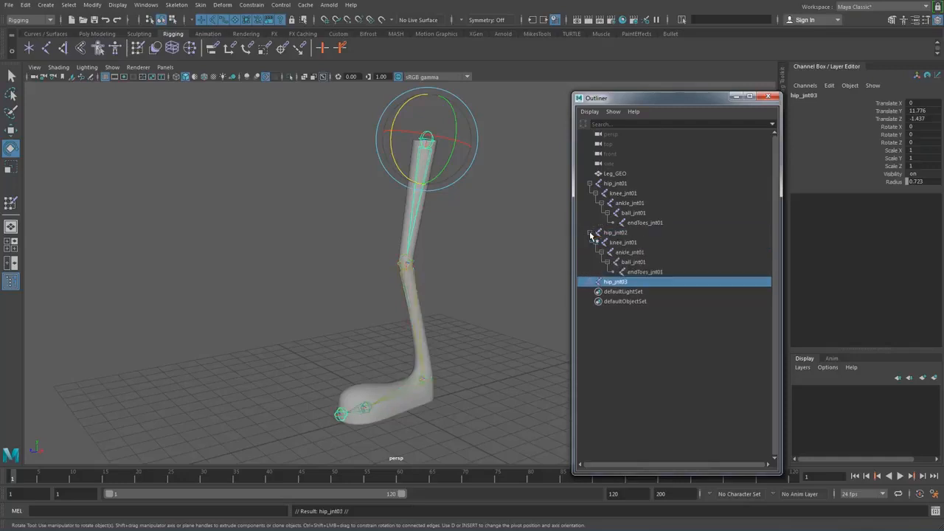
pyautogui.click(589, 281)
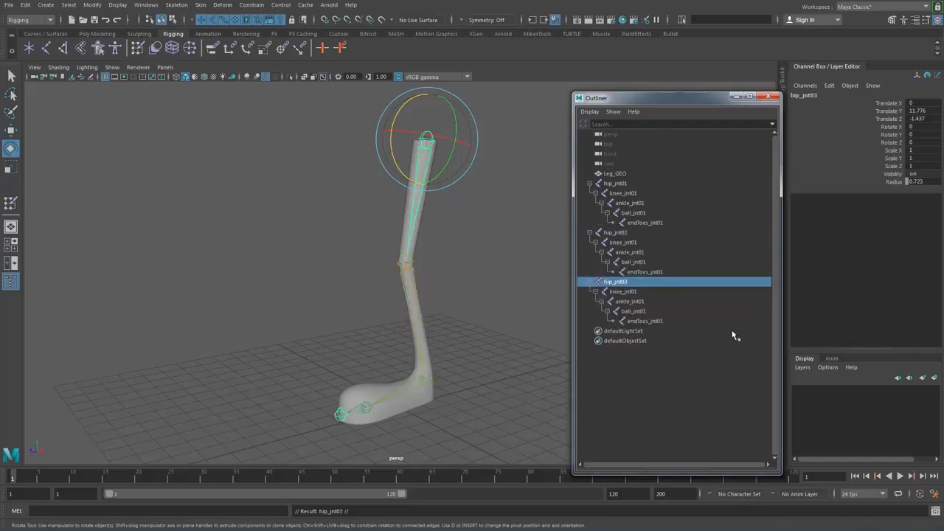
# Swing the hip_jnt02 chain forward and rotate hip_jnt03 about 90 degrees around Z to separate both copies from the bound leg.
pyautogui.click(616, 233)
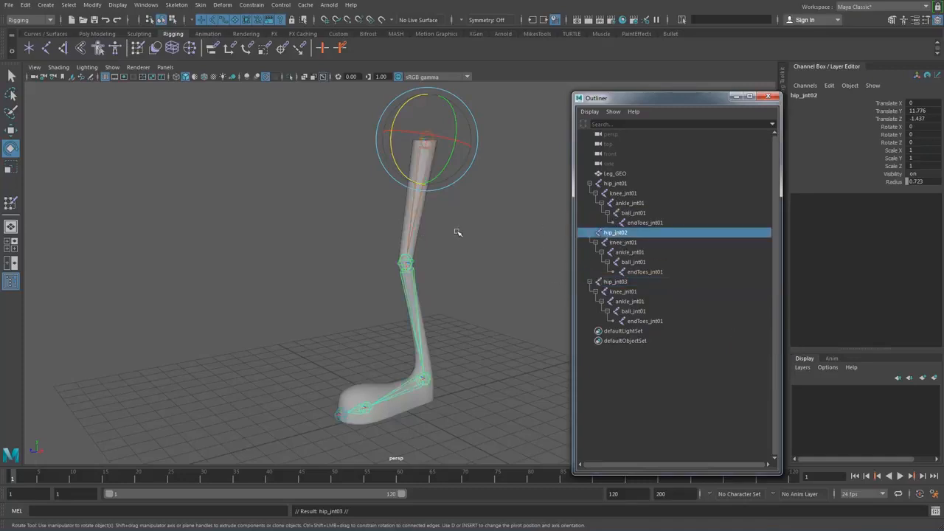
pyautogui.press('w')
pyautogui.press('e')
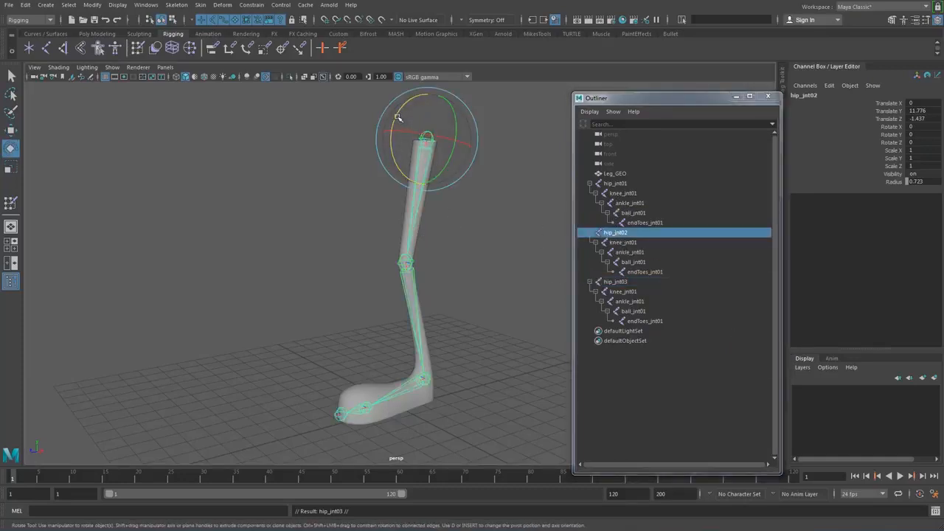
pyautogui.moveTo(400, 118); pyautogui.dragTo(441, 101)
pyautogui.click(619, 282)
pyautogui.keyDown('alt'); pyautogui.moveTo(502, 266); pyautogui.dragTo(449, 262, button='right'); pyautogui.keyUp('alt')
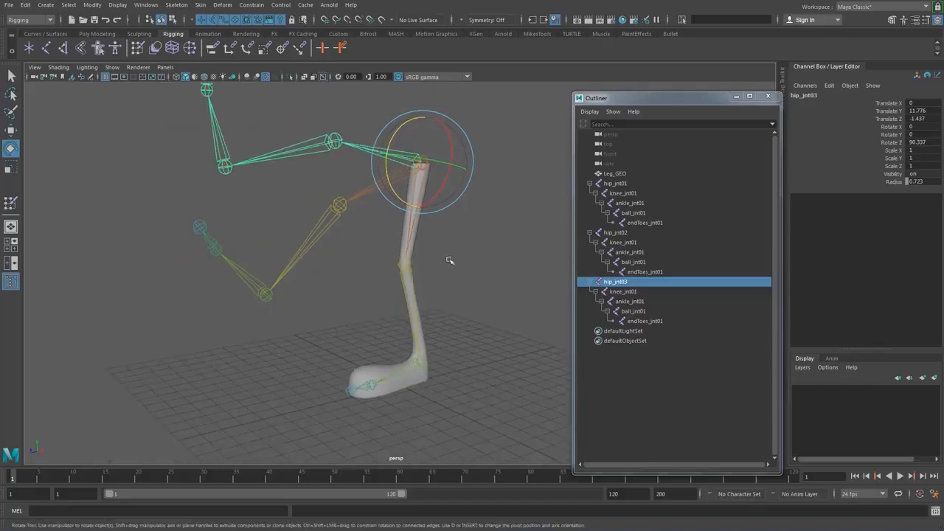
pyautogui.keyDown('alt'); pyautogui.moveTo(449, 262); pyautogui.dragTo(461, 284, button='middle'); pyautogui.keyUp('alt')
pyautogui.keyDown('alt'); pyautogui.moveTo(461, 285); pyautogui.dragTo(449, 276); pyautogui.keyUp('alt')
pyautogui.keyDown('alt'); pyautogui.moveTo(449, 276); pyautogui.dragTo(461, 287, button='middle'); pyautogui.keyUp('alt')
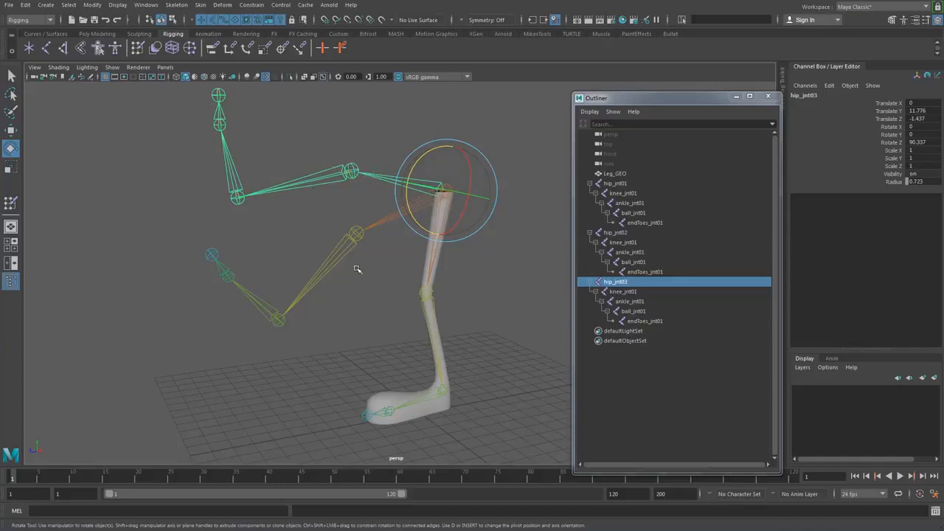
pyautogui.click(428, 296)
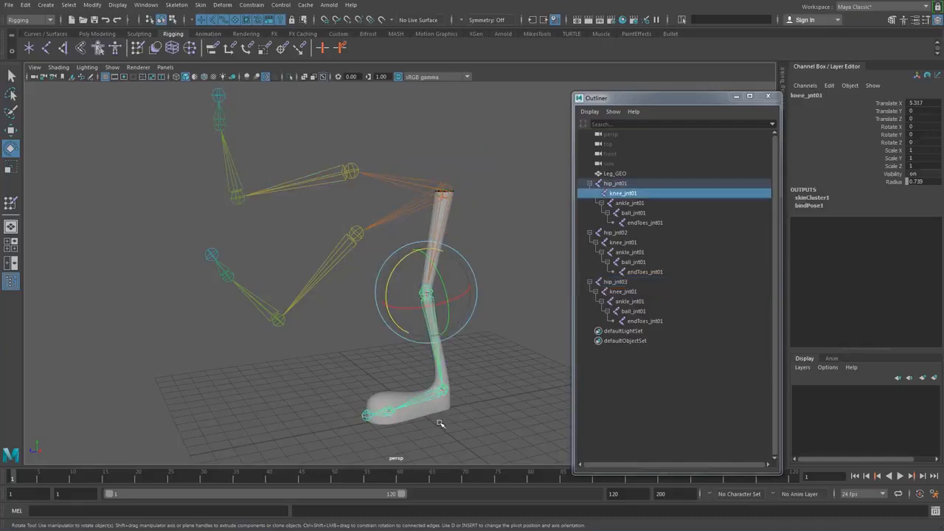
# Undo the test rotations of the duplicated hip_jnt02 and hip_jnt03 chains.
pyautogui.hotkey('ctrl', 'z')
pyautogui.hotkey('ctrl', 'z')
pyautogui.hotkey('ctrl', 'z')
pyautogui.hotkey('ctrl', 'z')
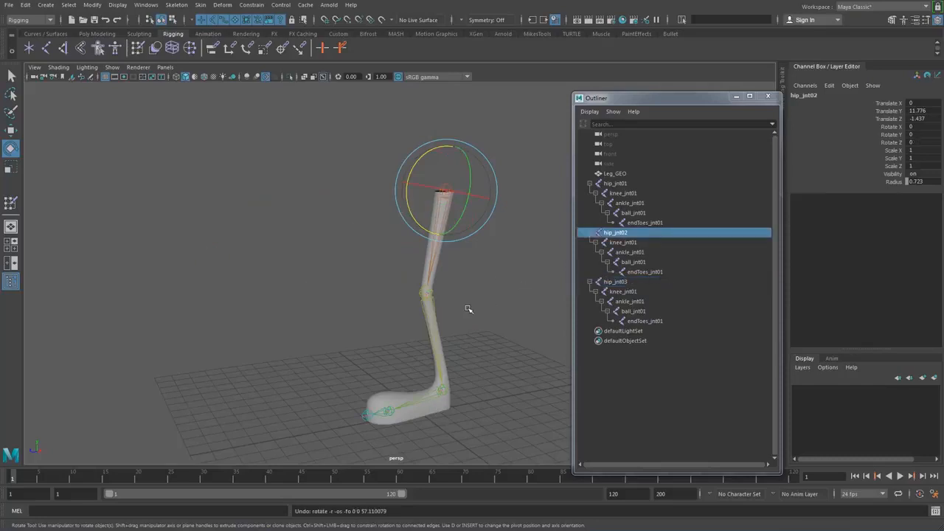
pyautogui.keyDown('alt'); pyautogui.moveTo(484, 317); pyautogui.dragTo(457, 268, button='middle'); pyautogui.keyUp('alt')
pyautogui.keyDown('alt'); pyautogui.moveTo(457, 268); pyautogui.dragTo(501, 290, button='right'); pyautogui.keyUp('alt')
pyautogui.keyDown('alt'); pyautogui.moveTo(501, 289); pyautogui.dragTo(497, 305); pyautogui.keyUp('alt')
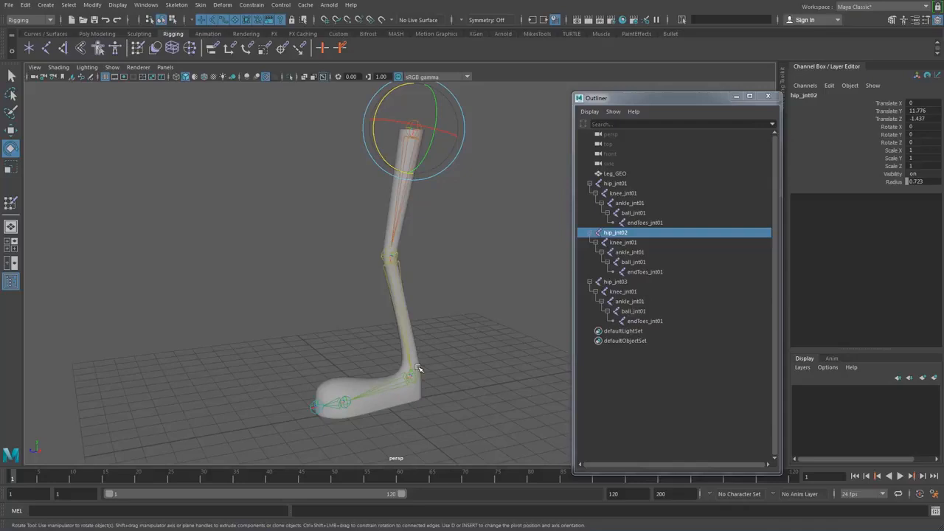
# Delete the endToes_jnt01 and ball_jnt01 joints from the hip_jnt02 and hip_jnt03 chains, ending both copies at the ankle.
pyautogui.click(639, 272)
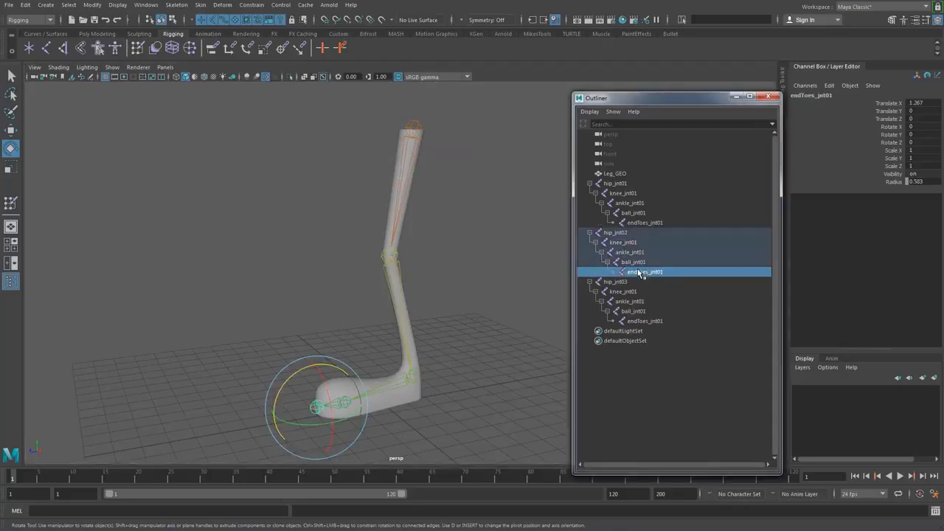
pyautogui.press('Delete')
pyautogui.click(637, 262)
pyautogui.press('Delete')
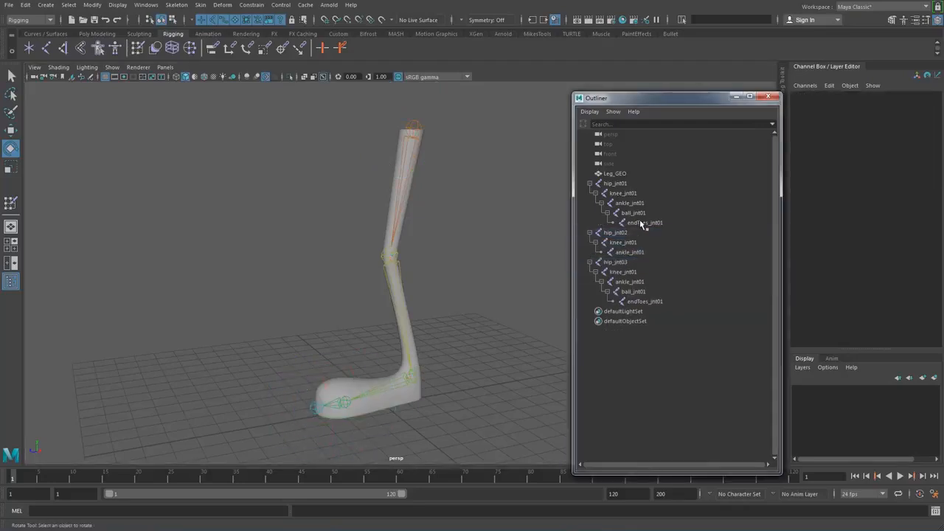
pyautogui.click(639, 222)
pyautogui.click(639, 302)
pyautogui.press('Delete')
pyautogui.click(634, 292)
pyautogui.press('Delete')
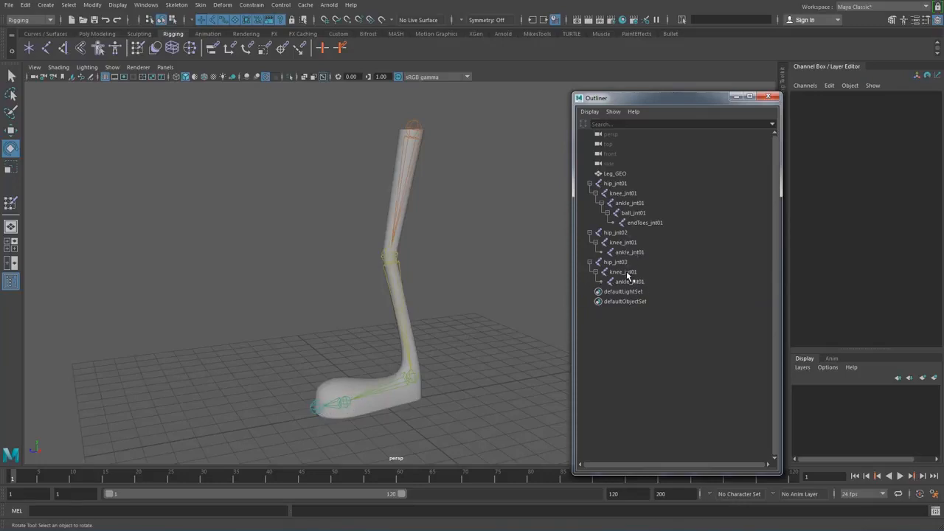
# Add the prefix bind_ to every joint of the hip_jnt01 chain, from hip to endToes.
pyautogui.click(615, 184)
pyautogui.keyDown('shift'); pyautogui.click(640, 223); pyautogui.keyUp('shift')
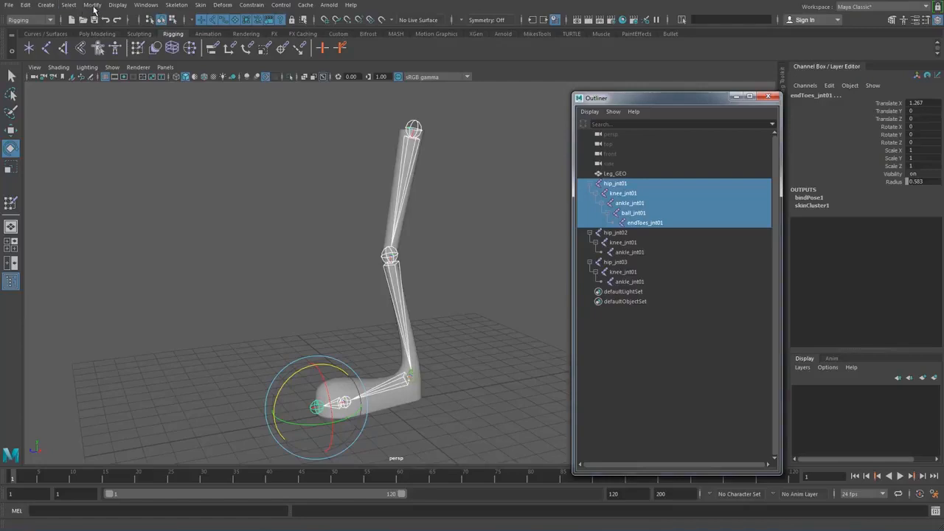
pyautogui.click(90, 6)
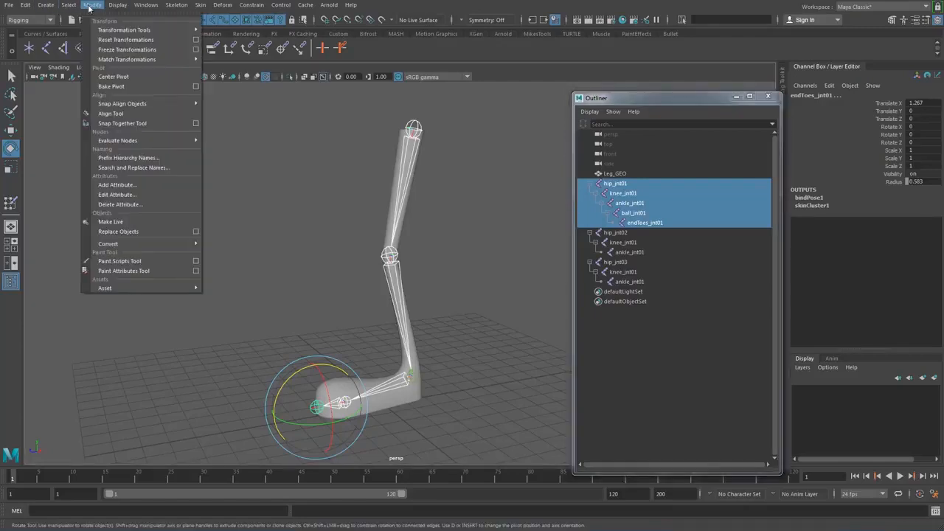
pyautogui.click(136, 157)
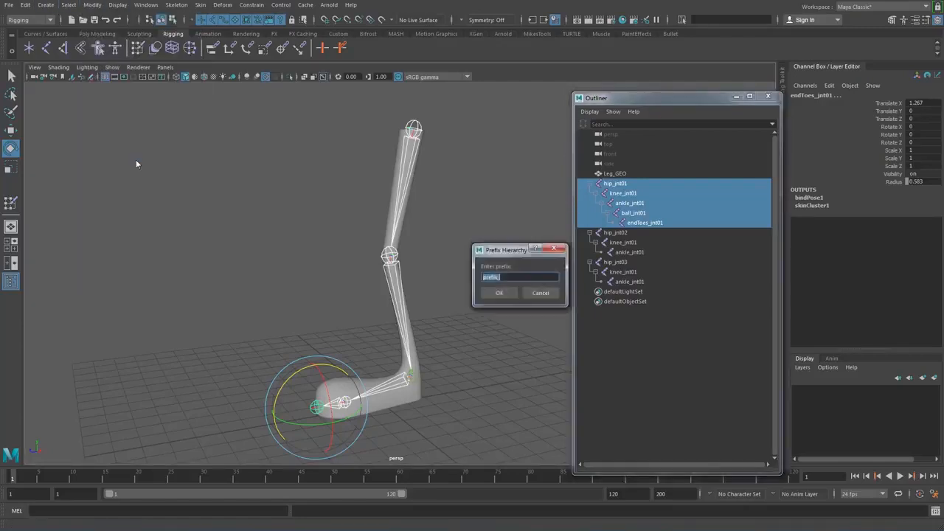
pyautogui.write('bind_')
pyautogui.click(501, 292)
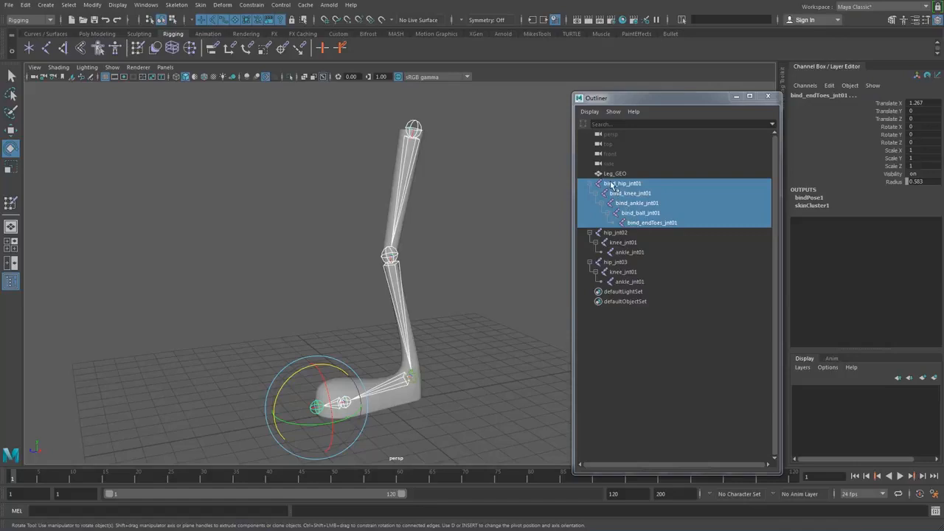
# Add the prefix IK_ to the hip, knee and ankle joints of the hip_jnt02 chain.
pyautogui.click(617, 233)
pyautogui.keyDown('shift'); pyautogui.click(632, 252); pyautogui.keyUp('shift')
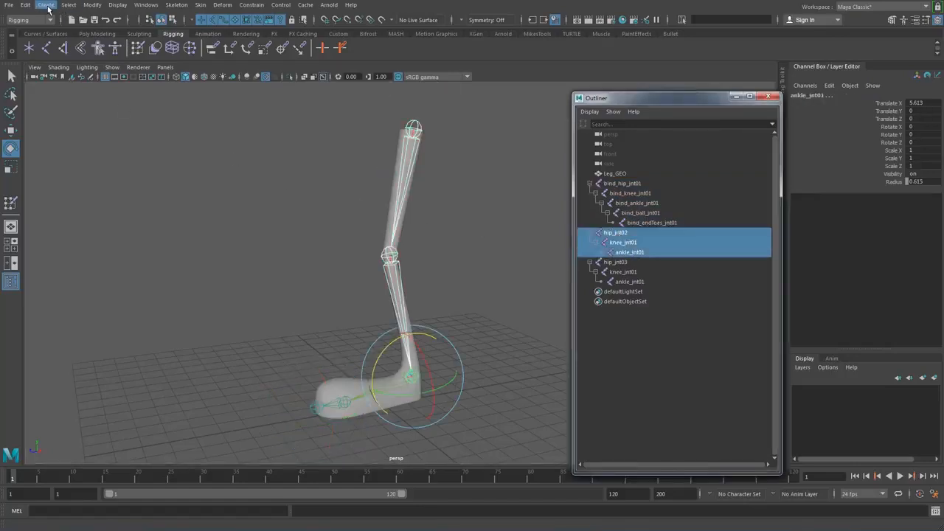
pyautogui.click(92, 4)
pyautogui.moveTo(130, 104)
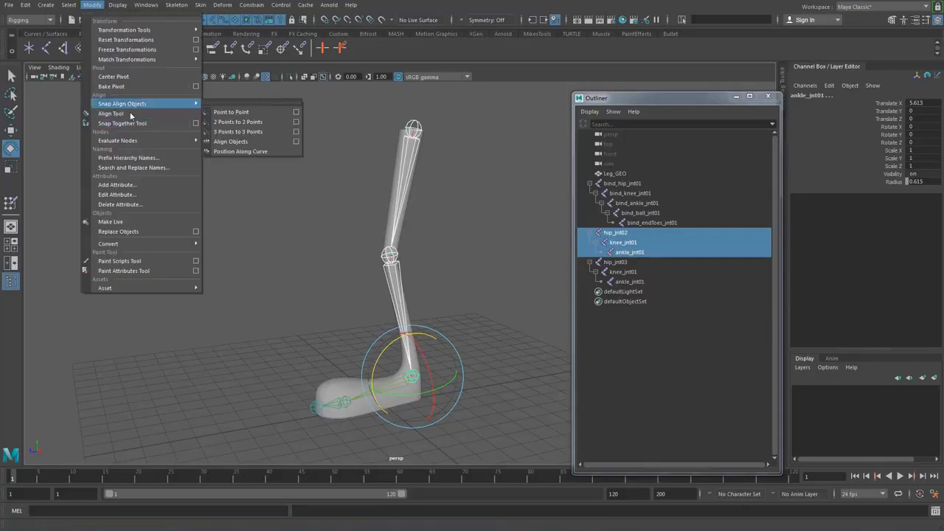
pyautogui.click(145, 158)
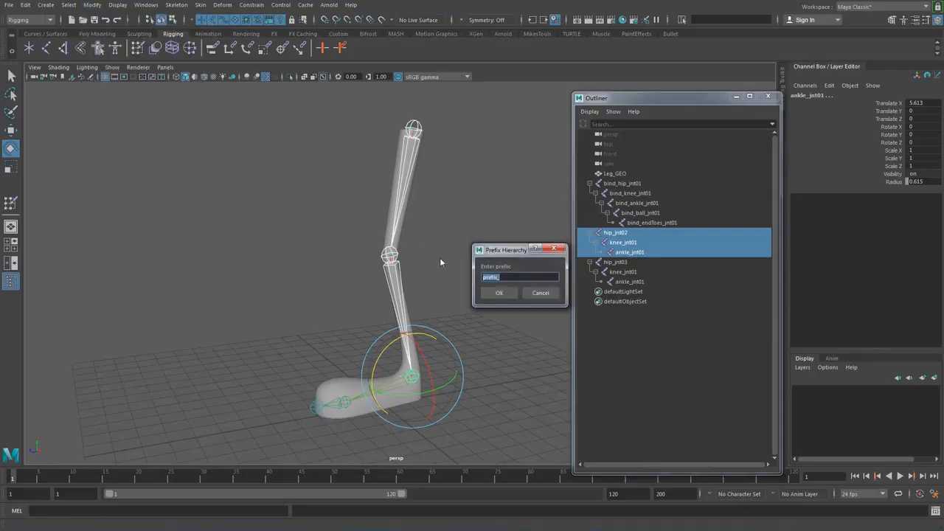
pyautogui.write('IK_')
pyautogui.click(498, 293)
# Add the prefix FK_ to the hip, knee and ankle joints of the hip_jnt03 chain.
pyautogui.click(616, 262)
pyautogui.keyDown('shift'); pyautogui.click(625, 281); pyautogui.keyUp('shift')
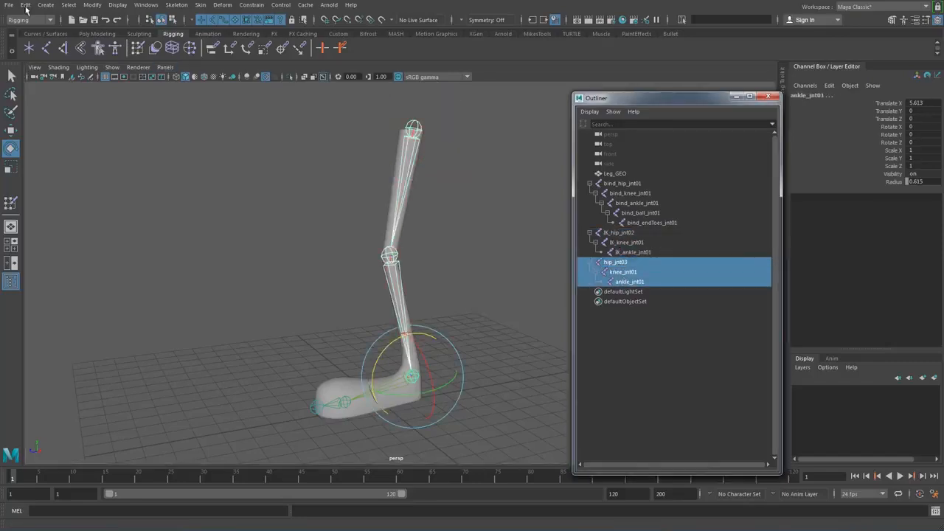
pyautogui.click(93, 5)
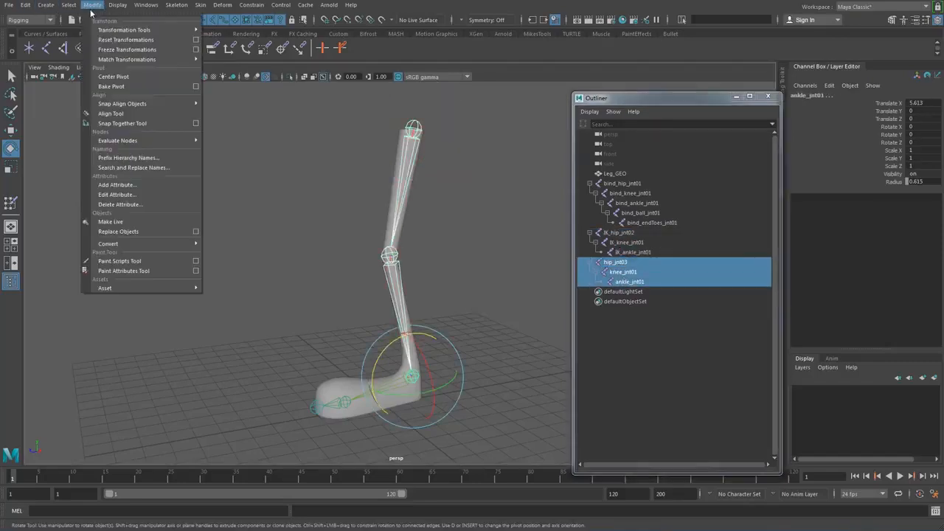
pyautogui.click(127, 158)
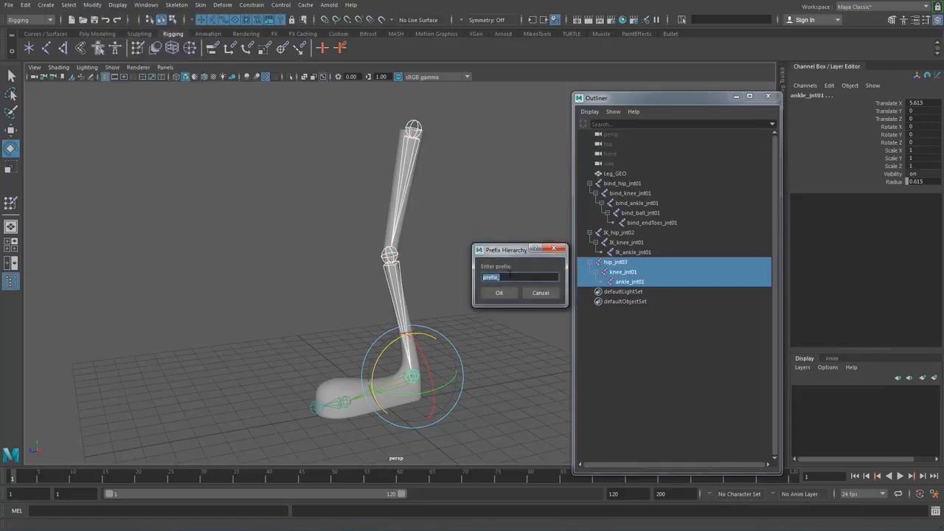
pyautogui.write('FK_')
pyautogui.click(500, 292)
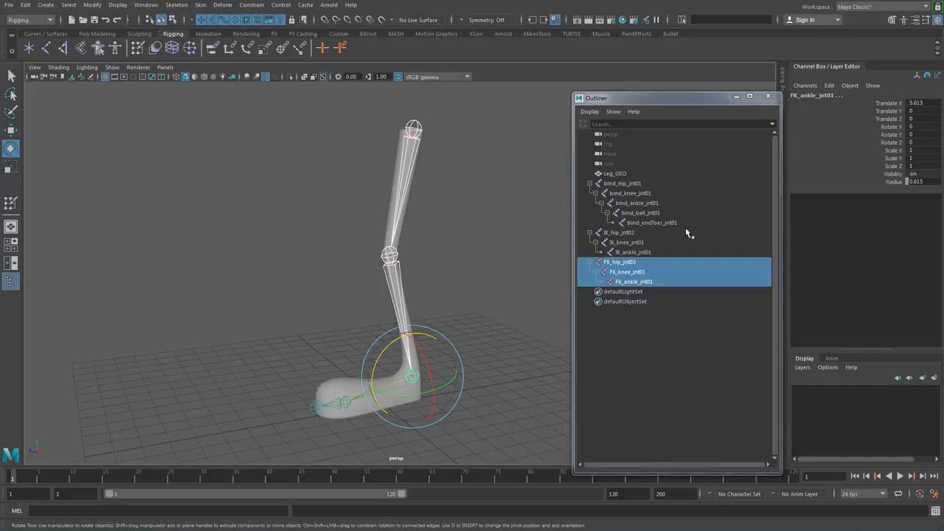
# Rename the root joints of the two copied chains as IK_hip_jnt01 and FK_hip_jnt01.
pyautogui.click(655, 233)
pyautogui.doubleClick(655, 233)
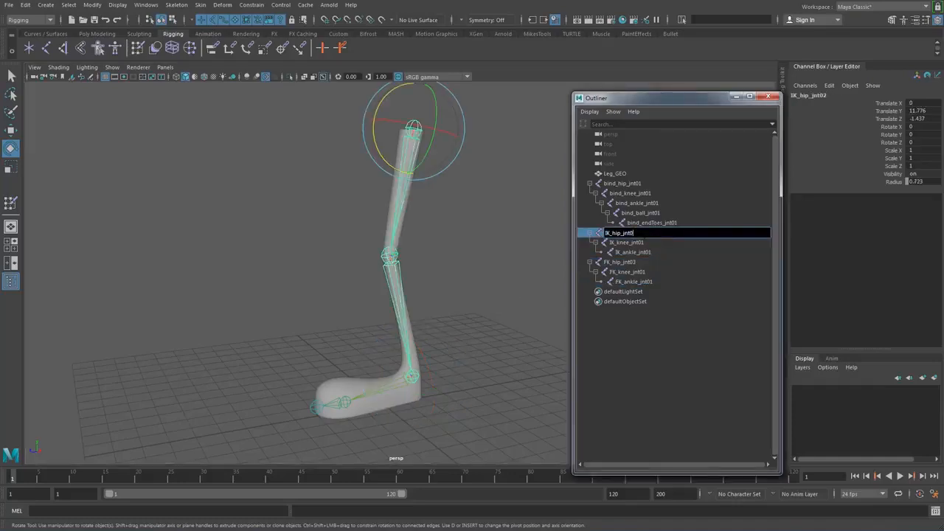
pyautogui.doubleClick(640, 264)
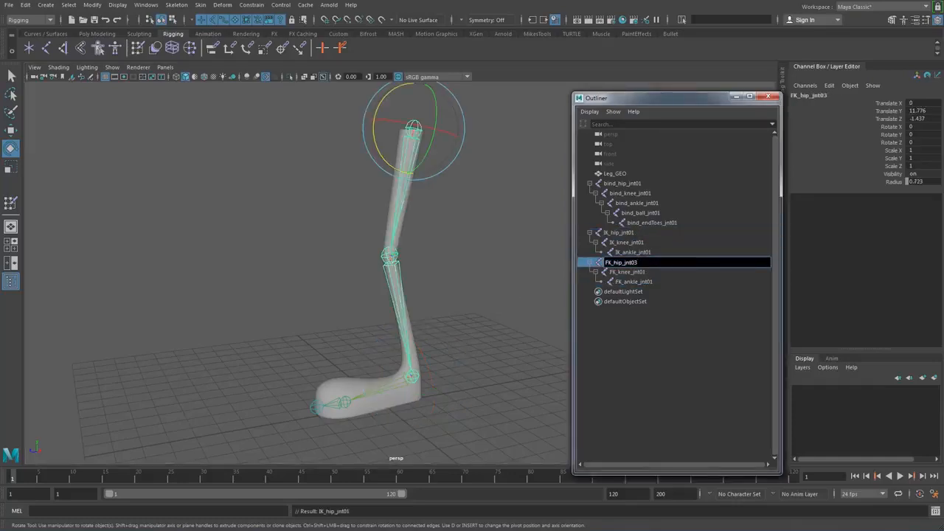
pyautogui.write('1')
pyautogui.press('Return')
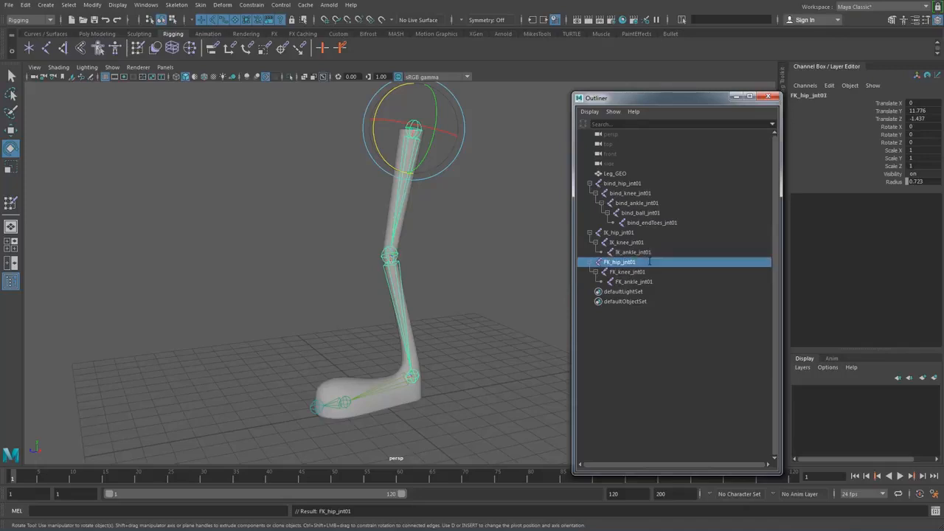
pyautogui.click(456, 247)
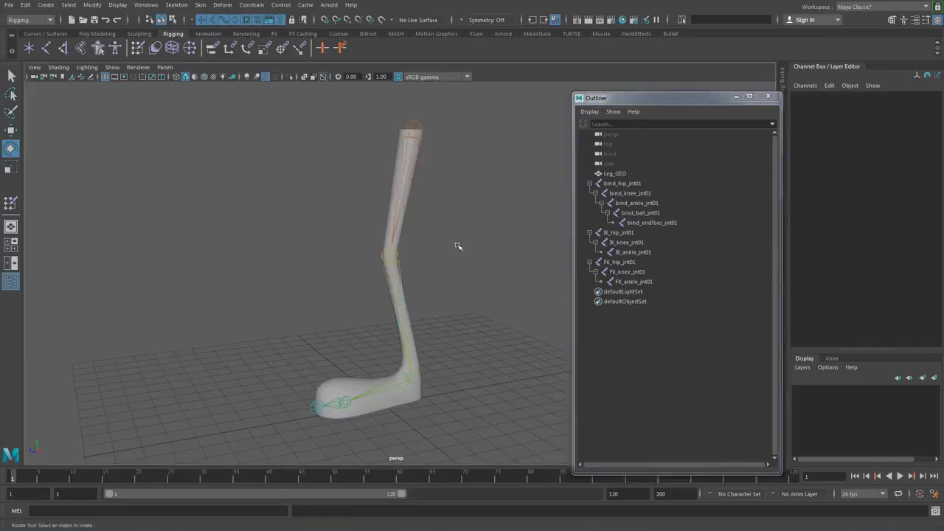
# Test the separate IK and FK chains by rotating their hip joints about 50 degrees around Z, and undo the rotations.
pyautogui.keyDown('alt'); pyautogui.moveTo(459, 243); pyautogui.dragTo(445, 209); pyautogui.keyUp('alt')
pyautogui.click(420, 136)
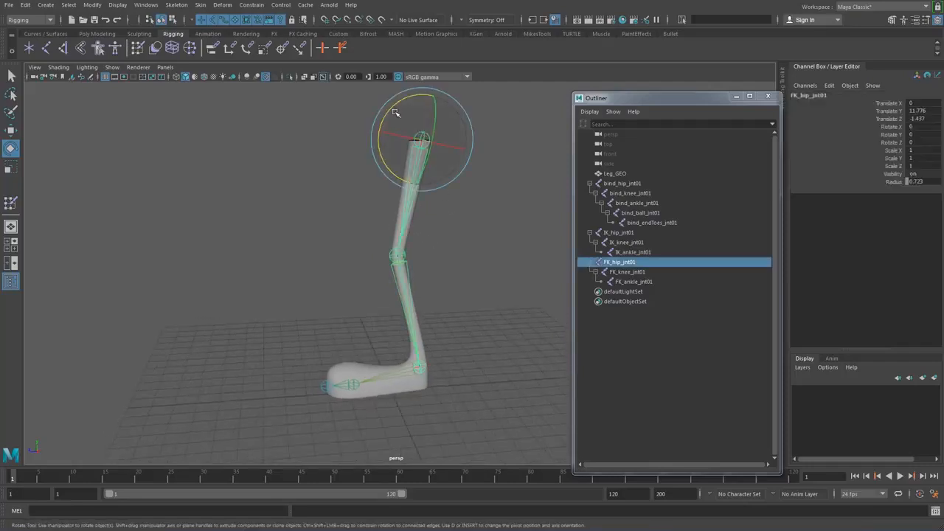
pyautogui.click(614, 232)
pyautogui.moveTo(394, 107); pyautogui.dragTo(428, 106)
pyautogui.hotkey('ctrl', 'z')
pyautogui.click(626, 264)
pyautogui.hotkey('ctrl', 'z')
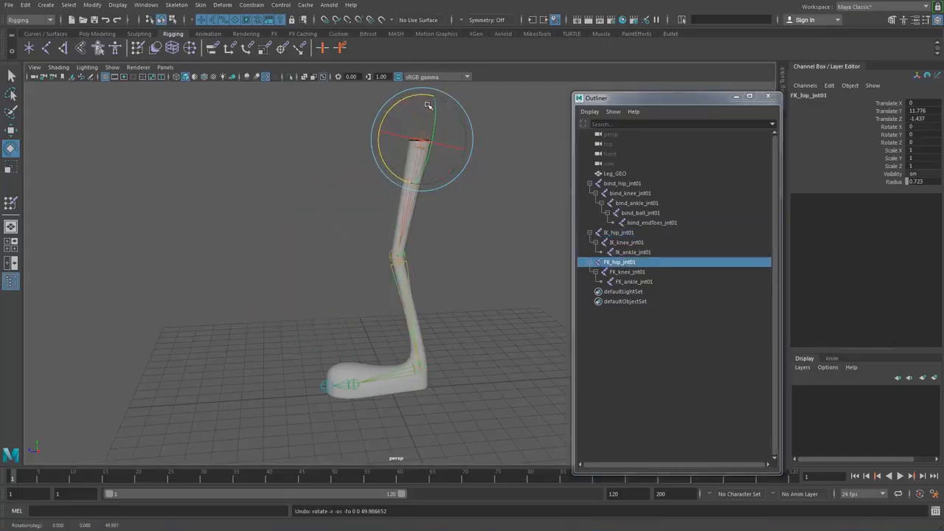
pyautogui.click(292, 198)
# Hide FK_hip_jnt01, Leg_GEO and bind_hip_jnt01 so that only the IK chain is displayed.
pyautogui.moveTo(289, 200)
pyautogui.keyDown('alt'); pyautogui.mouseDown()
pyautogui.moveTo(309, 206)
pyautogui.moveTo(281, 212)
pyautogui.moveTo(289, 211)
pyautogui.mouseUp(); pyautogui.keyUp('alt')
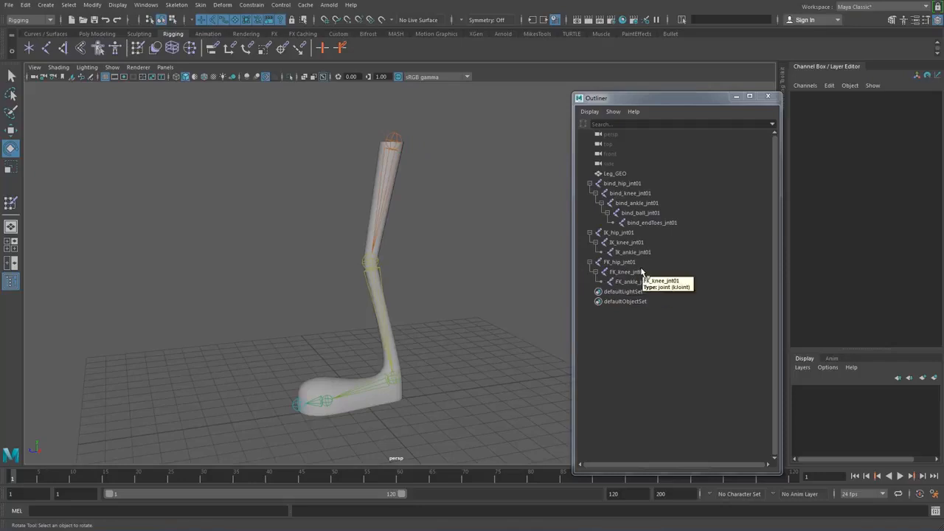
pyautogui.click(624, 233)
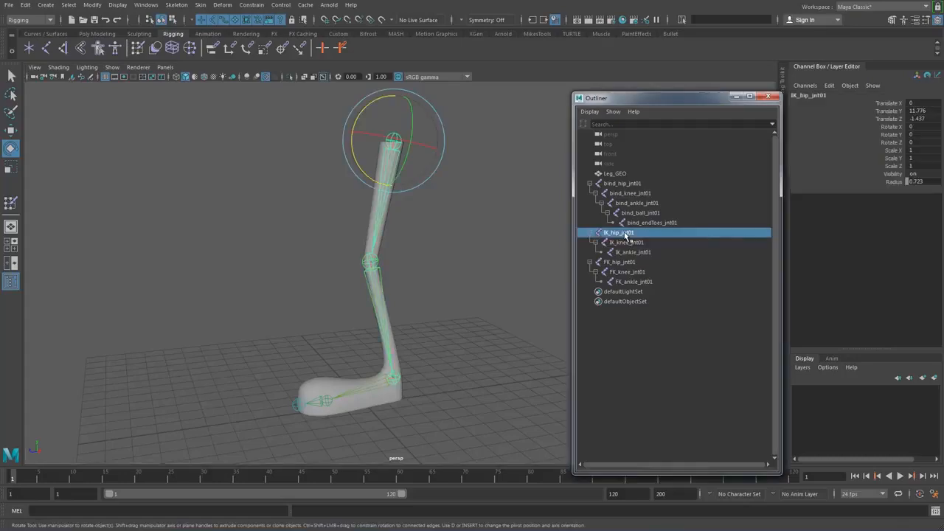
pyautogui.click(623, 264)
pyautogui.hotkey('ctrl', 'h')
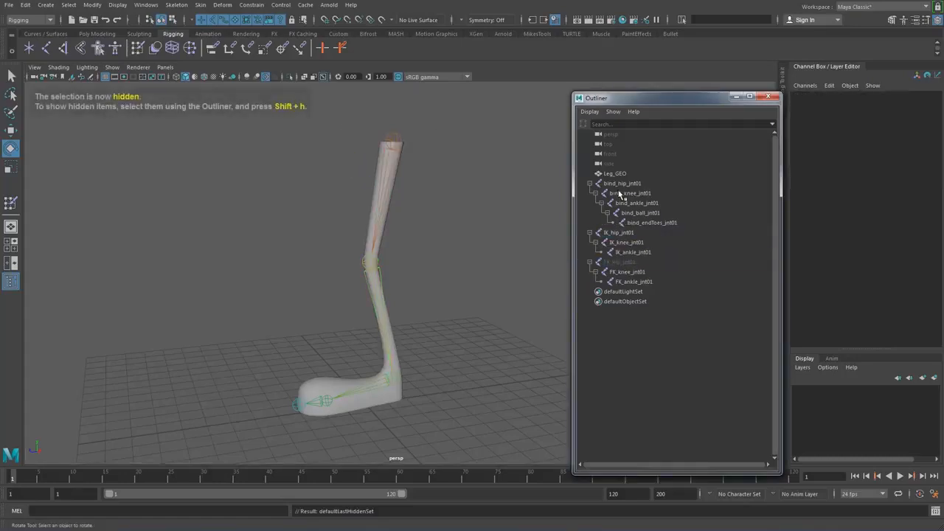
pyautogui.moveTo(623, 174); pyautogui.dragTo(623, 185)
pyautogui.hotkey('ctrl', 'h')
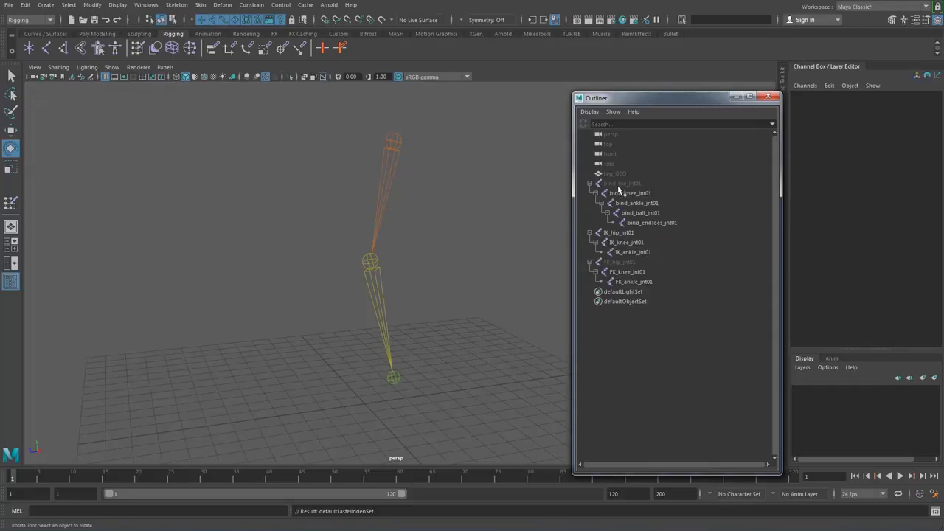
# Create an IK handle running from IK_hip_jnt01 to IK_ankle_jnt01.
pyautogui.click(63, 49)
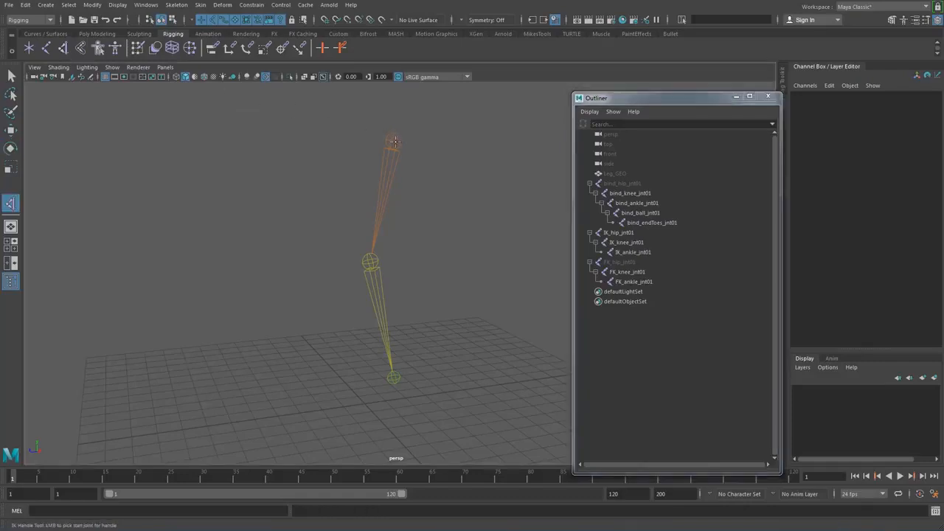
pyautogui.click(394, 140)
pyautogui.click(394, 377)
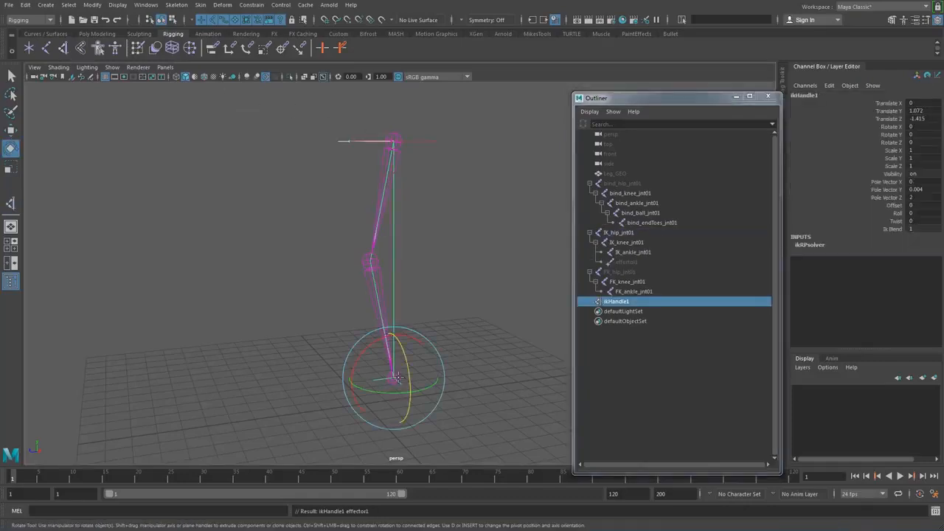
# Test the IK handle by raising it about 4.42 units in Y and shifting it along Z, and undo the moves.
pyautogui.press('w')
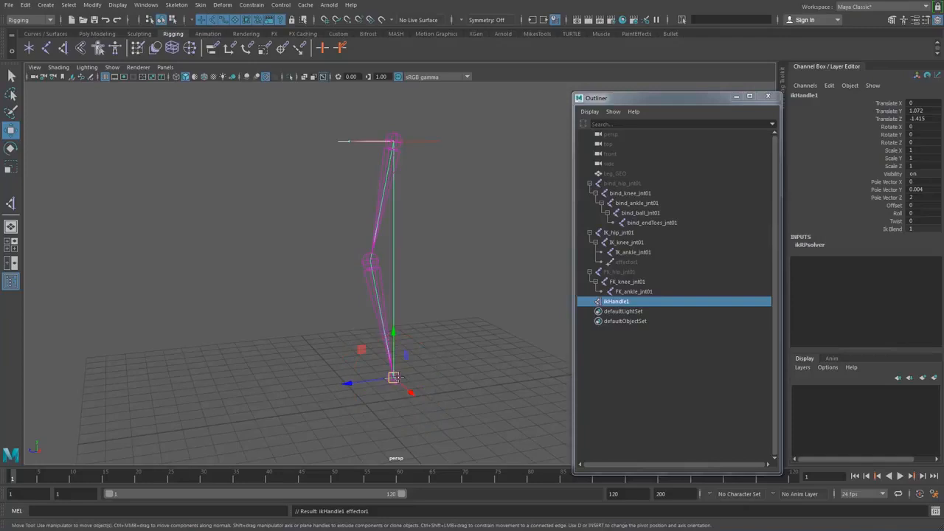
pyautogui.click(425, 331)
pyautogui.keyDown('alt'); pyautogui.moveTo(418, 381); pyautogui.dragTo(443, 386); pyautogui.keyUp('alt')
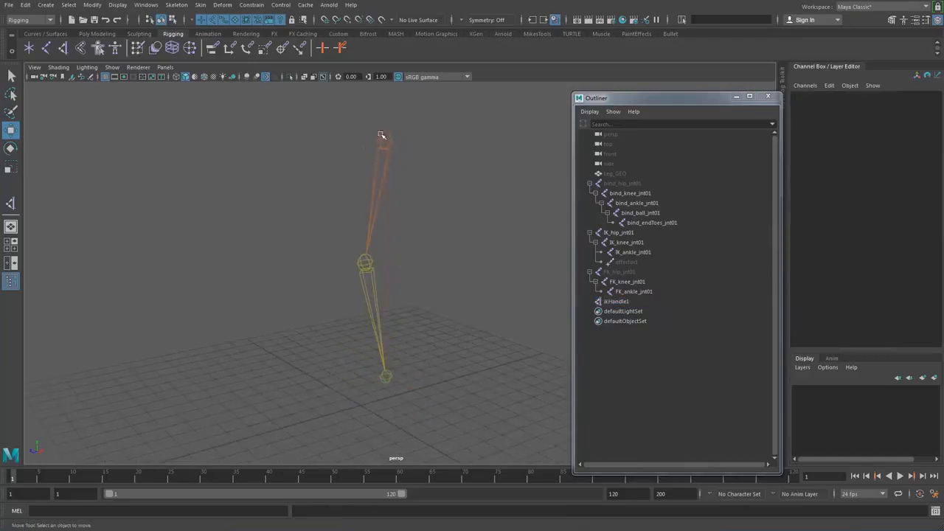
pyautogui.click(393, 379)
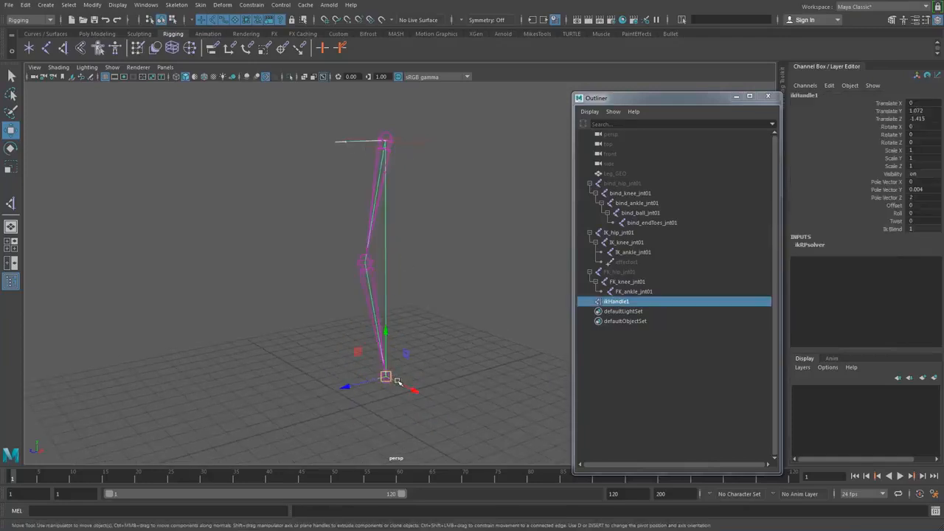
pyautogui.keyDown('alt'); pyautogui.moveTo(413, 336); pyautogui.dragTo(402, 335, button='right'); pyautogui.keyUp('alt')
pyautogui.moveTo(390, 316); pyautogui.dragTo(379, 234)
pyautogui.moveTo(361, 289); pyautogui.dragTo(409, 278)
pyautogui.hotkey('ctrl', 'z')
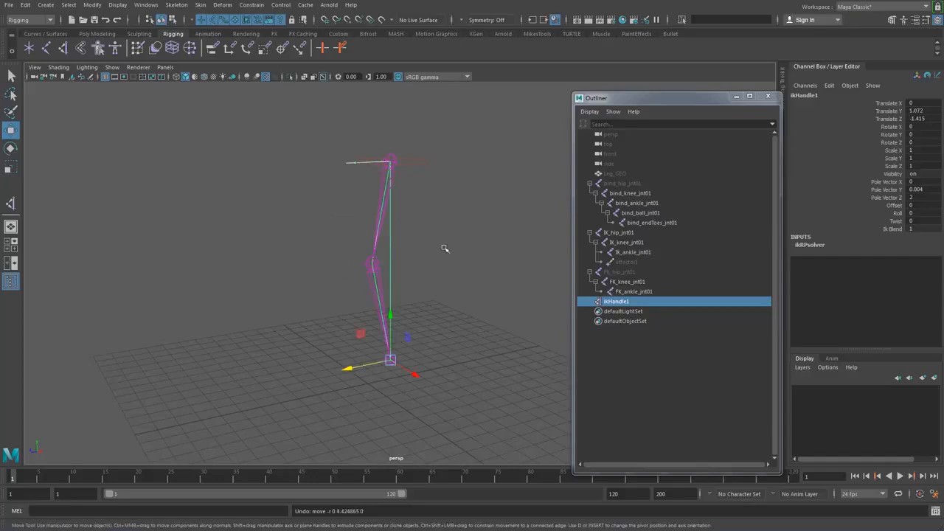
# Rename the IK handle as leg_ik01 and clear the selection.
pyautogui.doubleClick(618, 301)
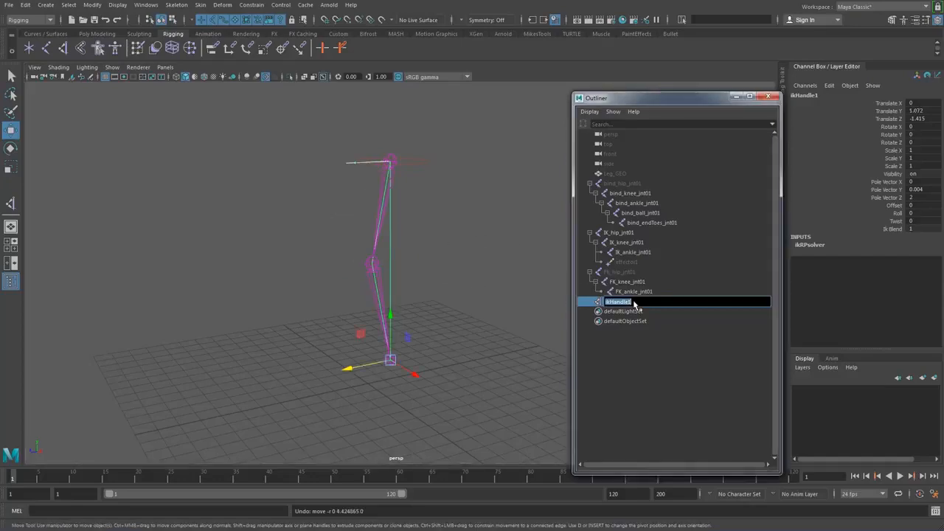
pyautogui.write('i')
pyautogui.write('eg_ik01')
pyautogui.press('Return')
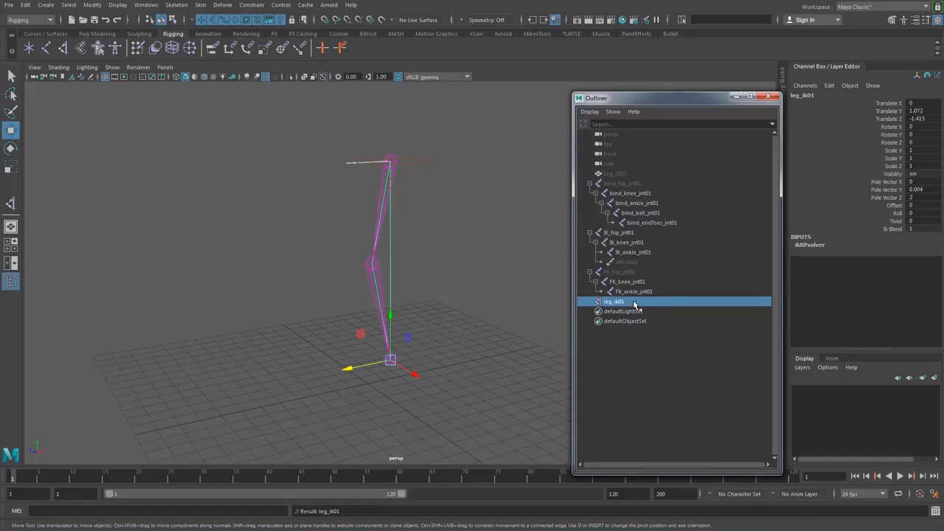
pyautogui.click(317, 363)
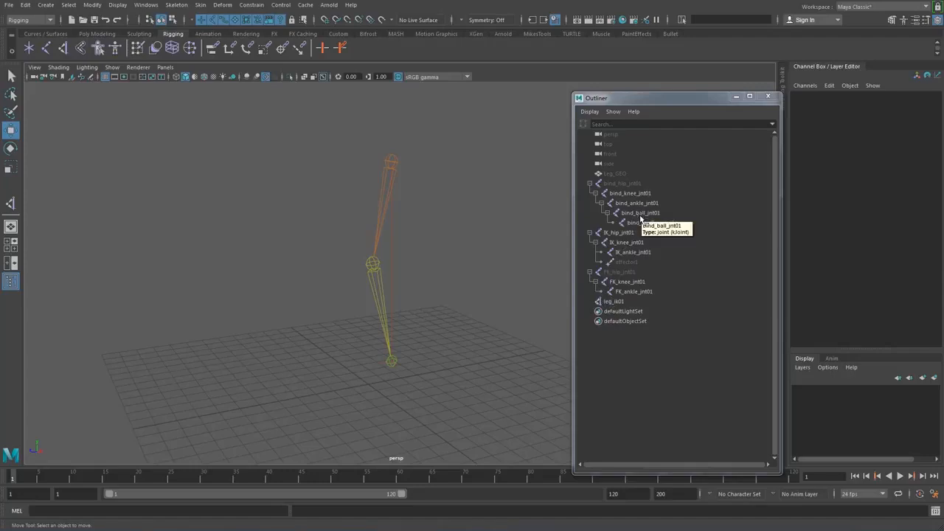
# Rename the IK effector under IK_knee_jnt01 as leg_eff01, reusing the leg_ik01 name as its base.
pyautogui.click(627, 262)
pyautogui.doubleClick(642, 264)
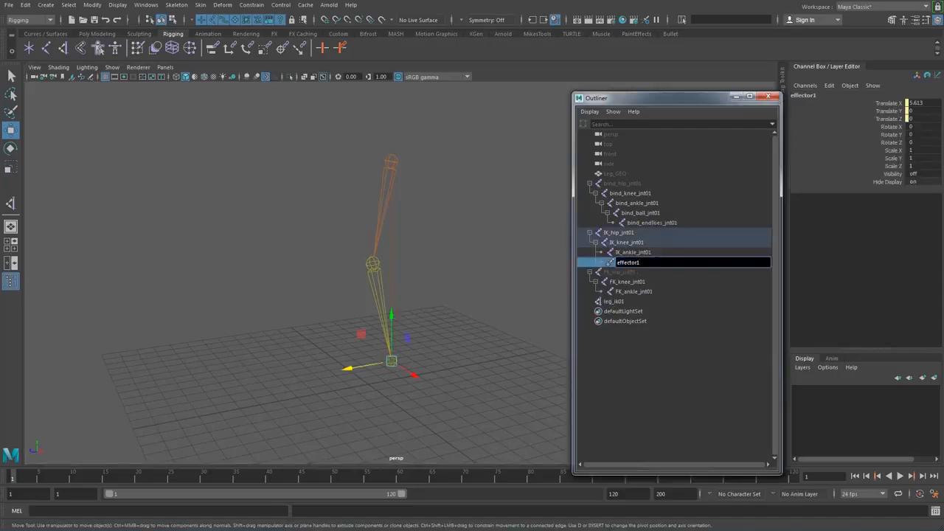
pyautogui.press('BackSpace')
pyautogui.press('BackSpace')
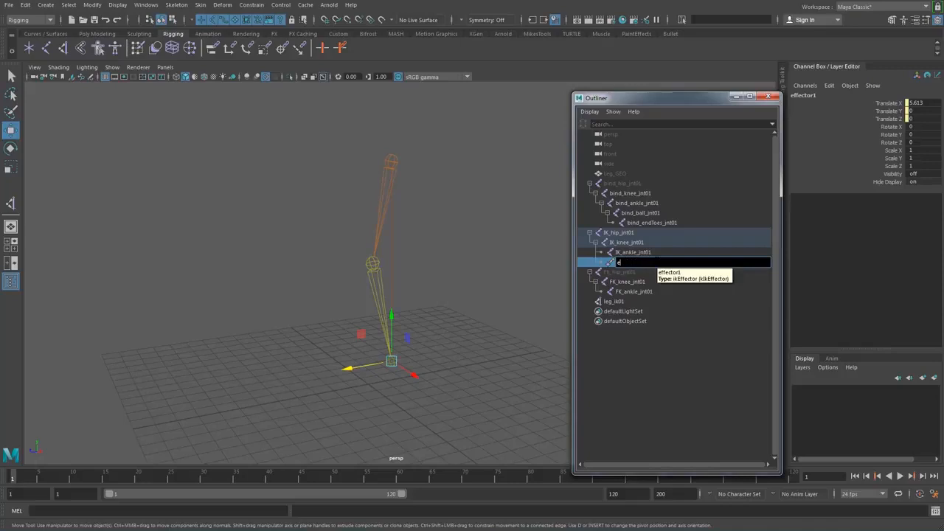
pyautogui.click(617, 301)
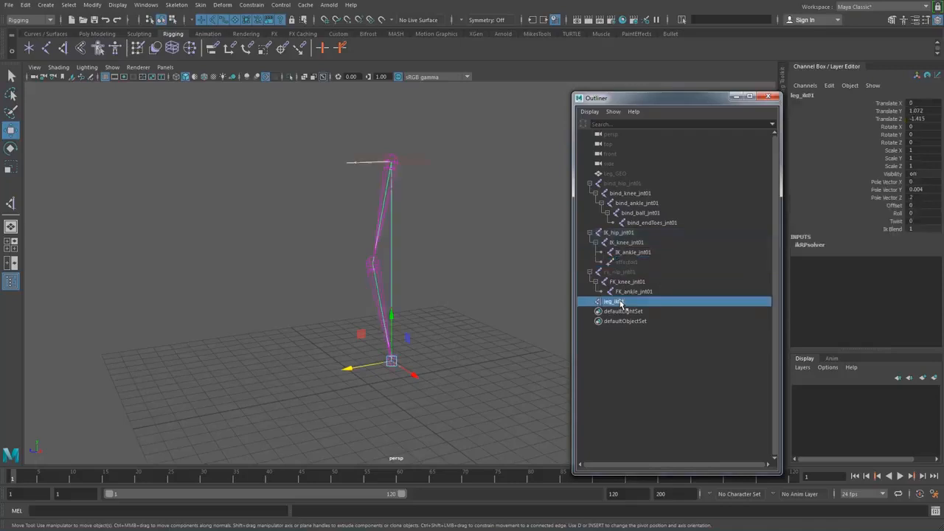
pyautogui.doubleClick(616, 302)
pyautogui.hotkey('ctrl', 'c')
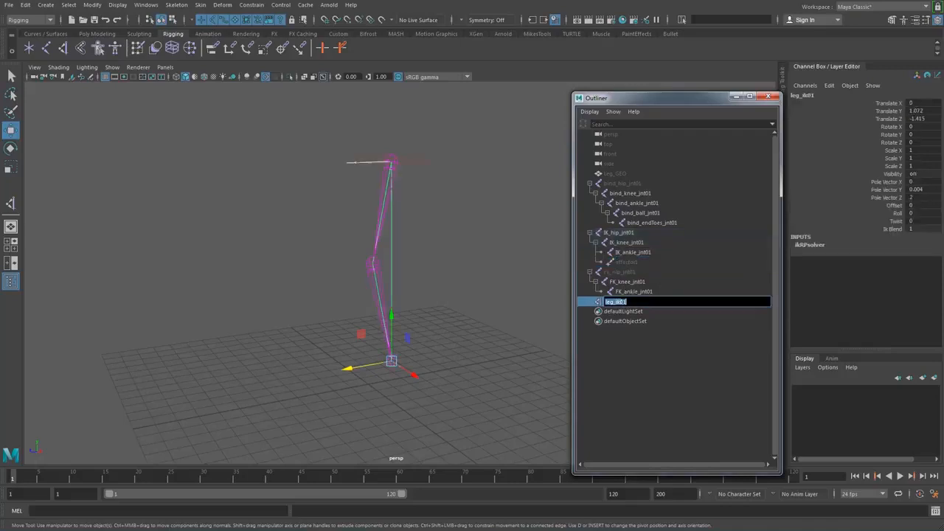
pyautogui.doubleClick(630, 263)
pyautogui.hotkey('ctrl', 'v')
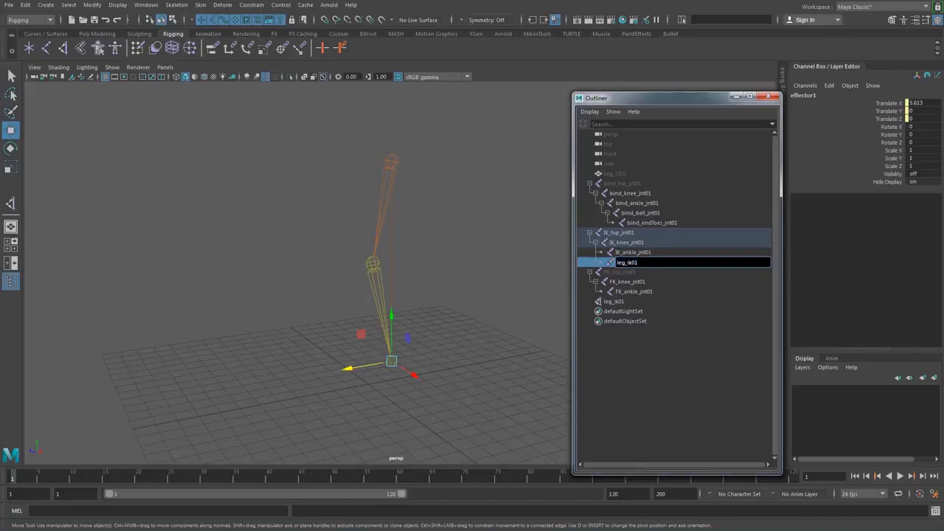
pyautogui.press('BackSpace')
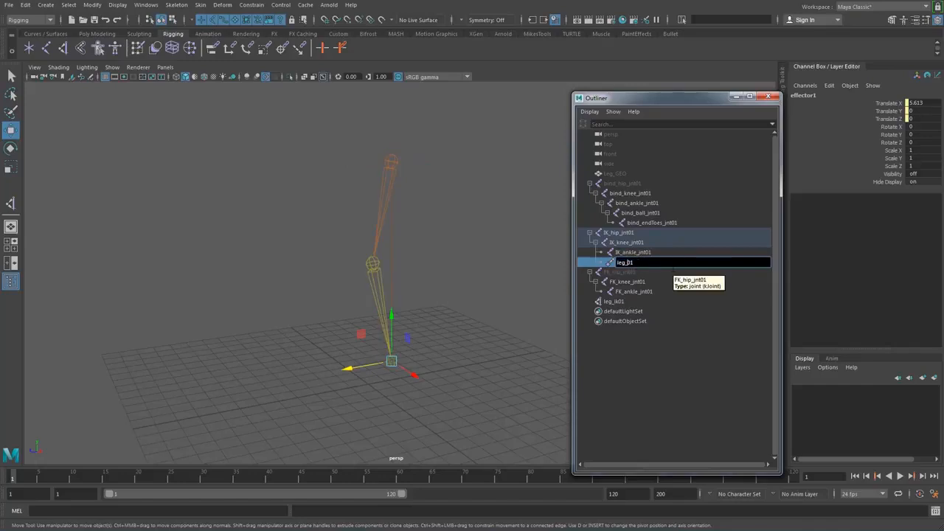
pyautogui.write('eff')
pyautogui.press('Return')
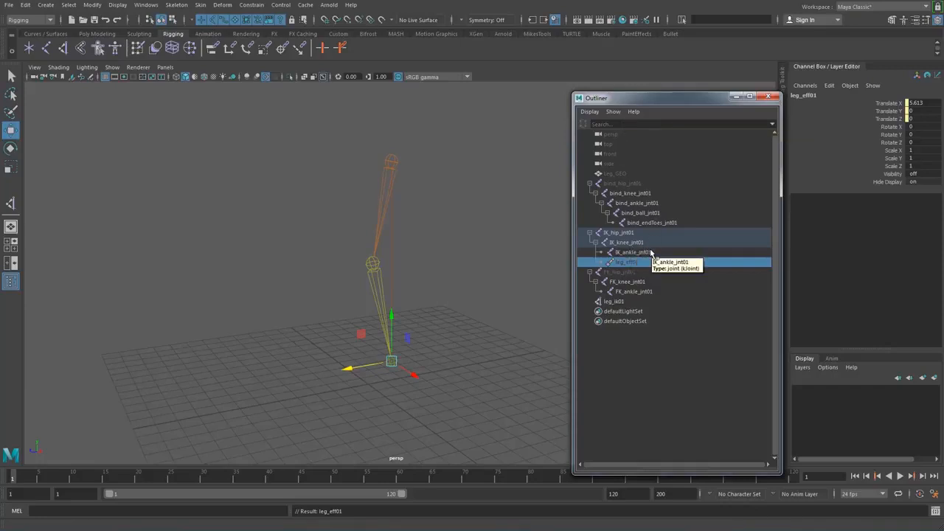
# Collapse the three joint hierarchies, reopen the IK_hip_jnt01 hierarchy to view its effector, and clear the selection.
pyautogui.click(616, 302)
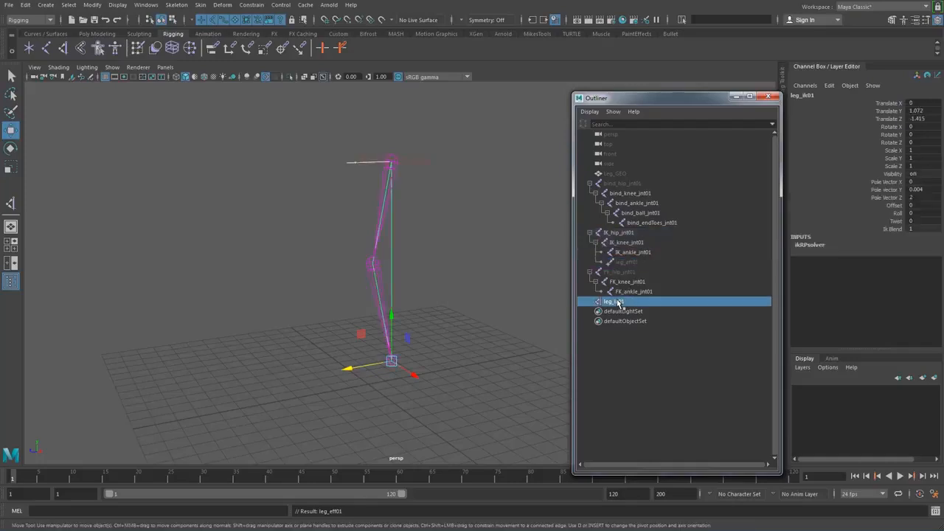
pyautogui.click(589, 272)
pyautogui.click(590, 232)
pyautogui.click(589, 182)
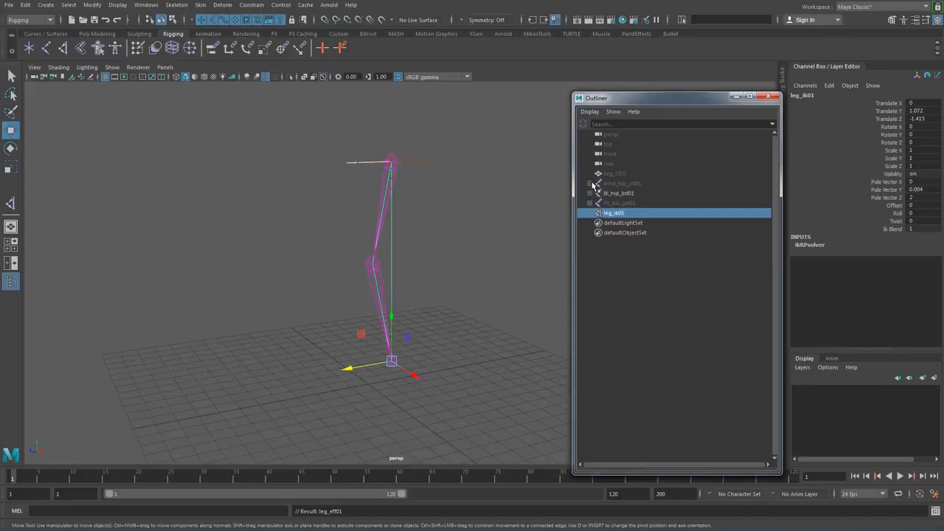
pyautogui.click(590, 193)
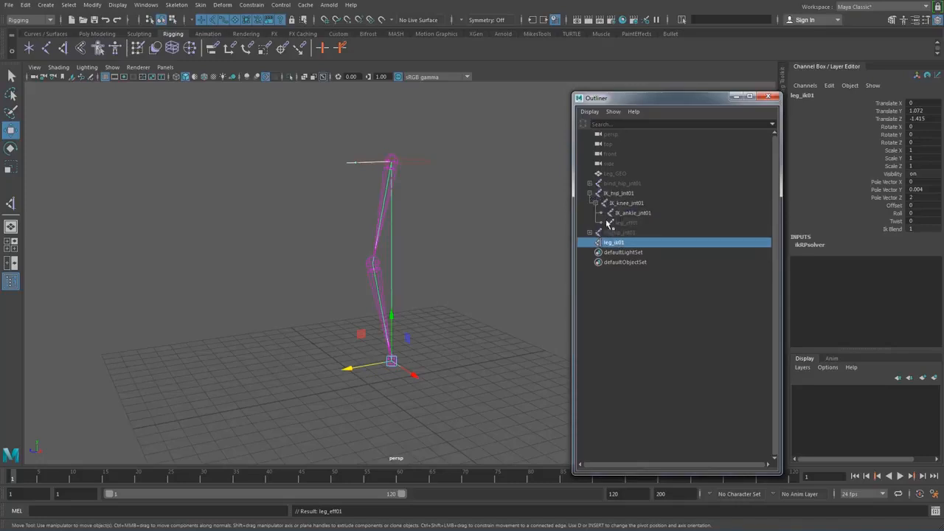
pyautogui.click(456, 313)
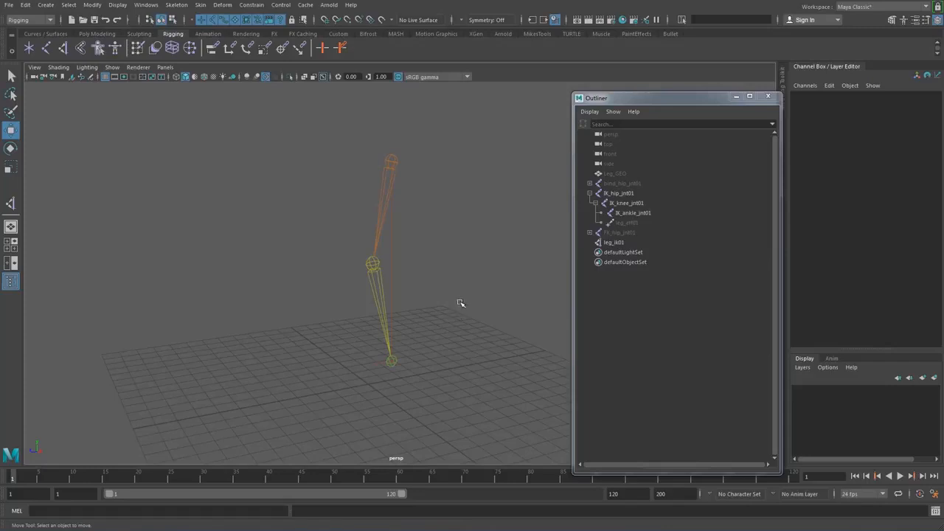
# Expand the bind_hip_jnt01 and FK_hip_jnt01 hierarchies and unhide both joint chains.
pyautogui.keyDown('alt'); pyautogui.moveTo(441, 297); pyautogui.dragTo(480, 302); pyautogui.keyUp('alt')
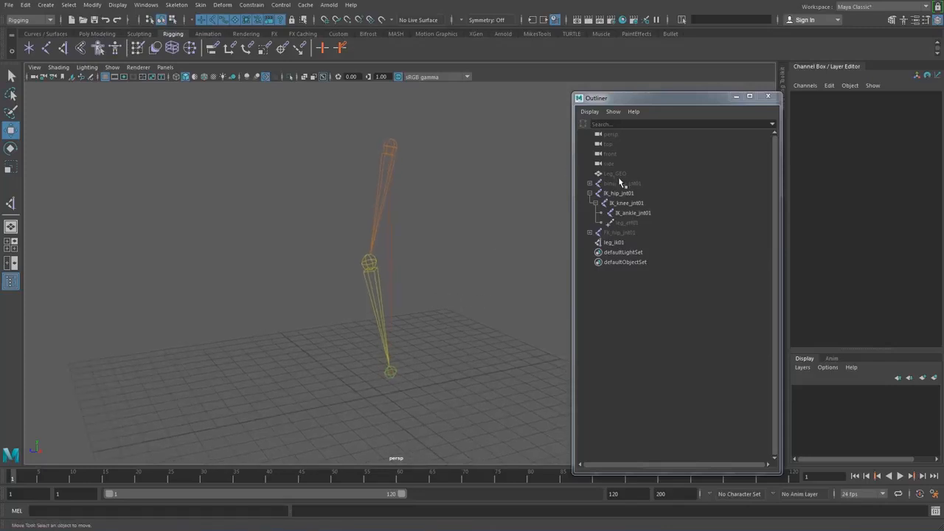
pyautogui.keyDown('shift'); pyautogui.click(590, 183); pyautogui.keyUp('shift')
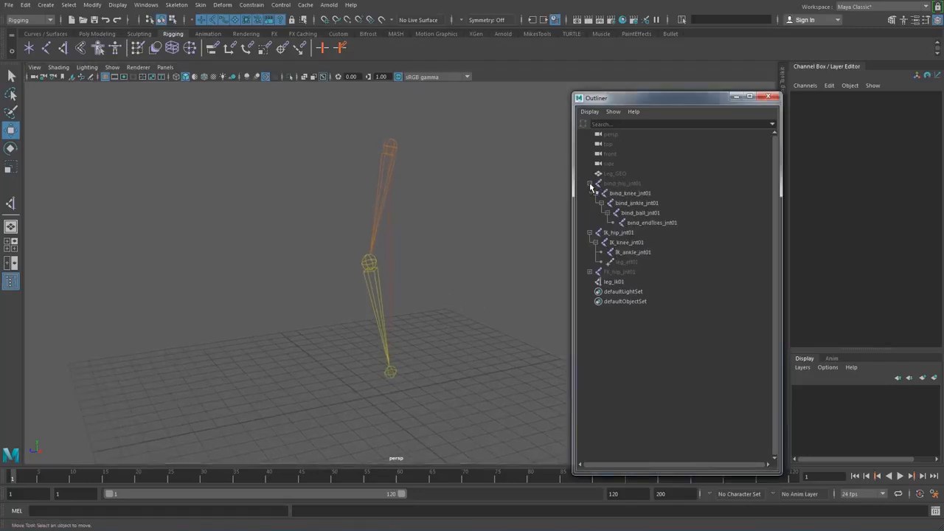
pyautogui.keyDown('shift'); pyautogui.click(589, 272); pyautogui.keyUp('shift')
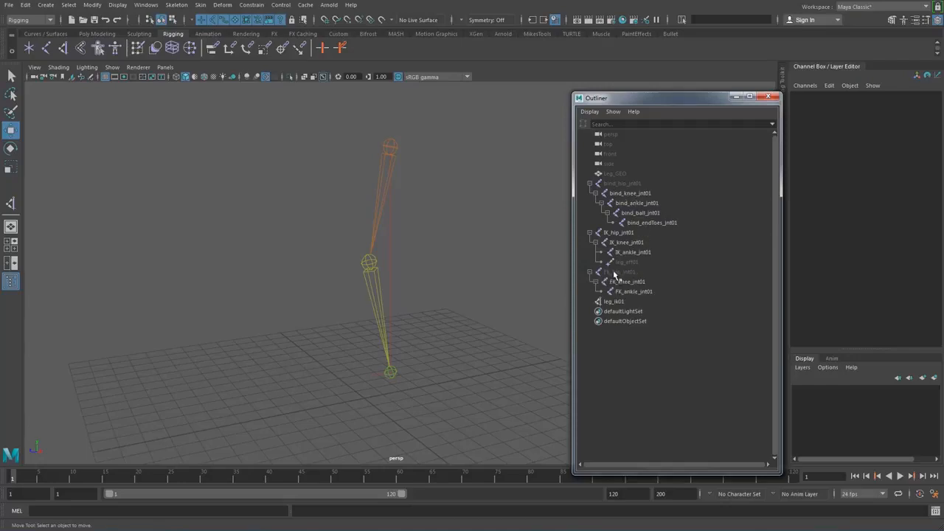
pyautogui.click(623, 183)
pyautogui.hotkey('ctrl', 'h')
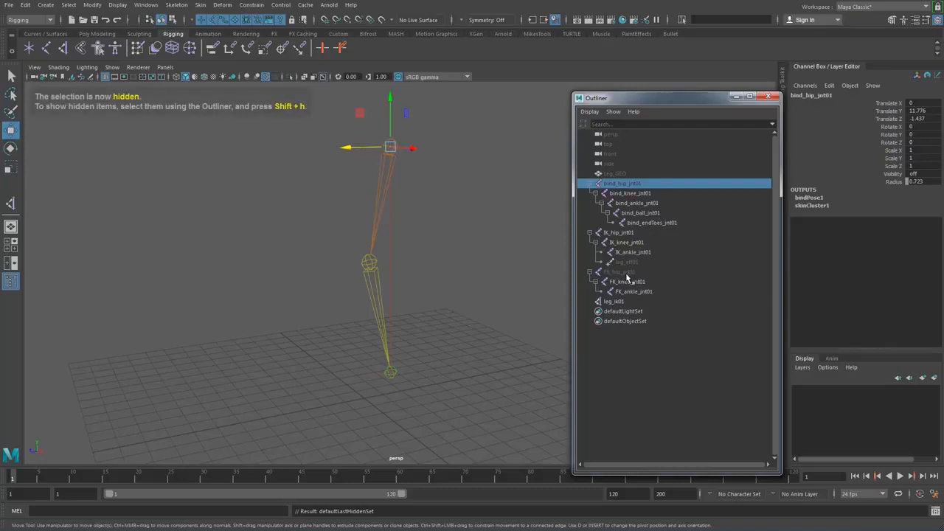
pyautogui.click(620, 272)
pyautogui.hotkey('shift', 'h')
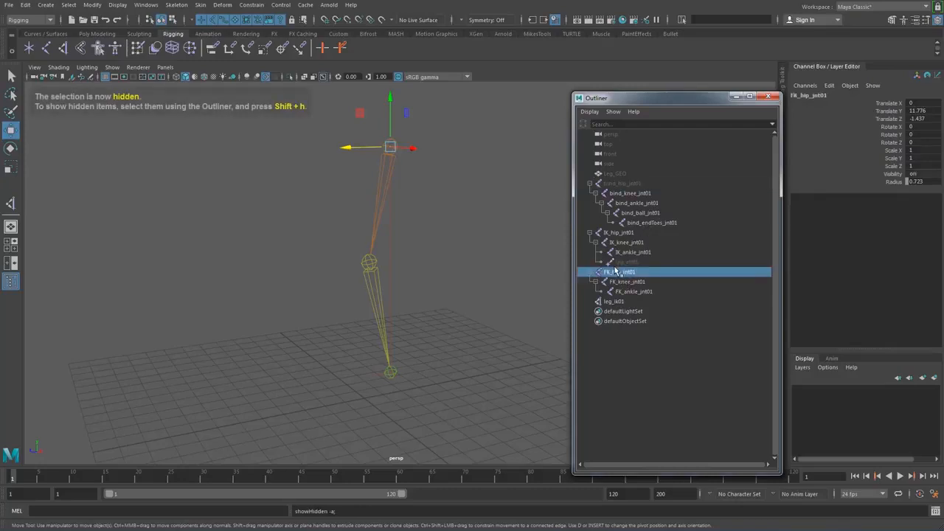
pyautogui.click(626, 184)
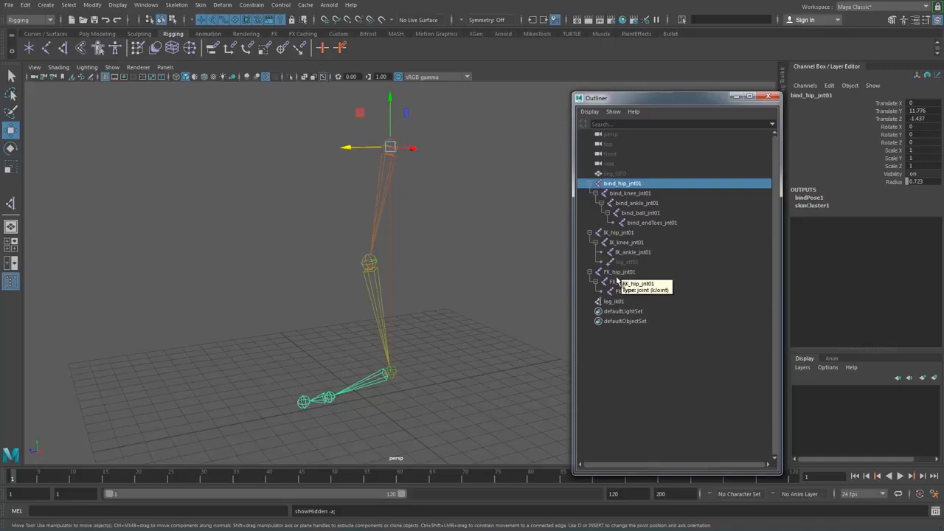
# Open the Node Editor and place its window beside the Outliner so both are accessible.
pyautogui.click(146, 5)
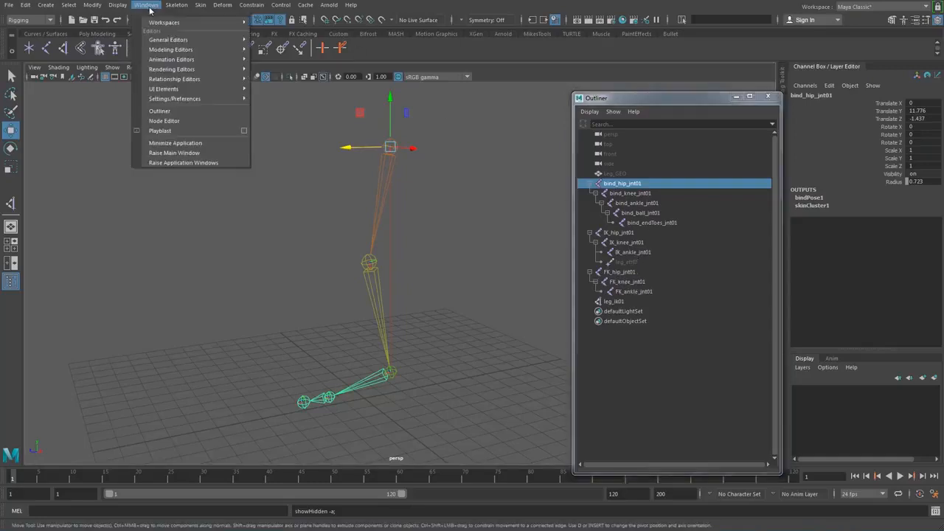
pyautogui.click(176, 122)
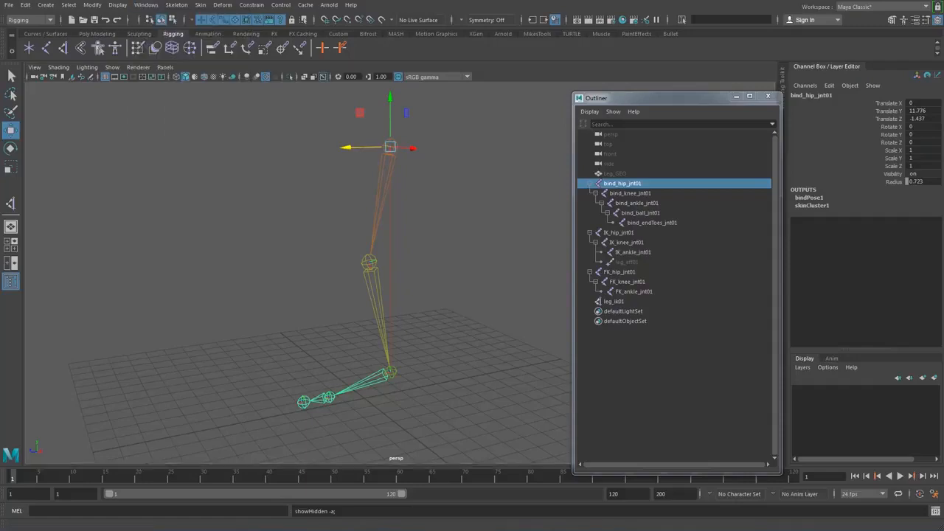
pyautogui.moveTo(943, 199); pyautogui.dragTo(845, 0)
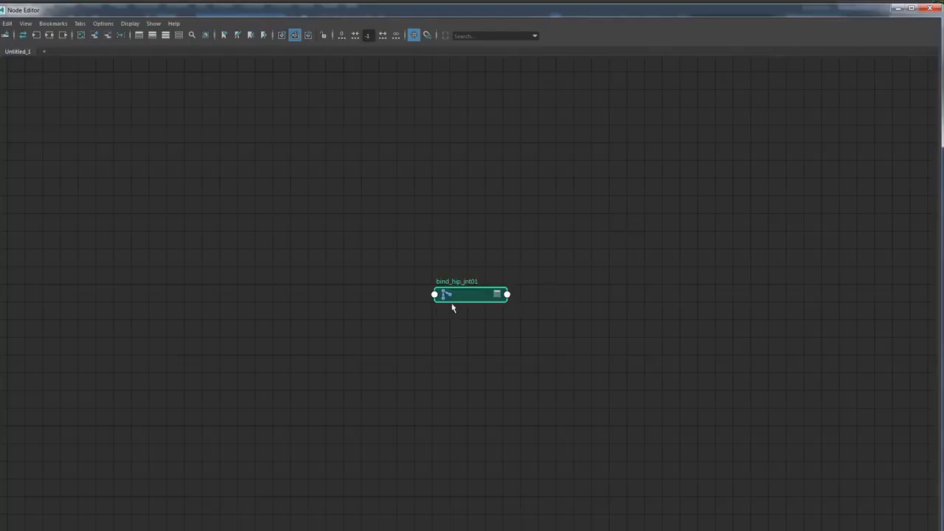
pyautogui.moveTo(1, 4); pyautogui.dragTo(37, 89)
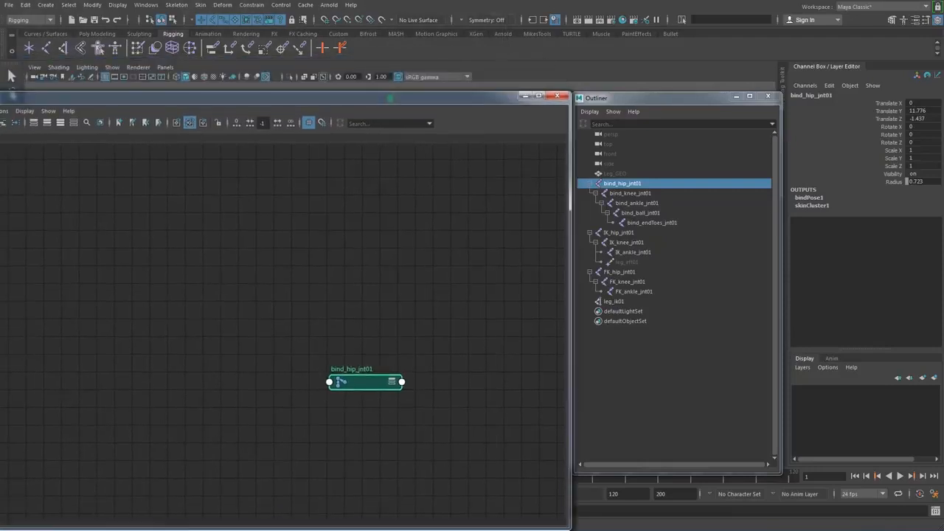
# Add the bind hip, knee and ankle joints to the Node Editor graph.
pyautogui.click(630, 191)
pyautogui.click(623, 183)
pyautogui.keyDown('shift'); pyautogui.click(638, 203); pyautogui.keyUp('shift')
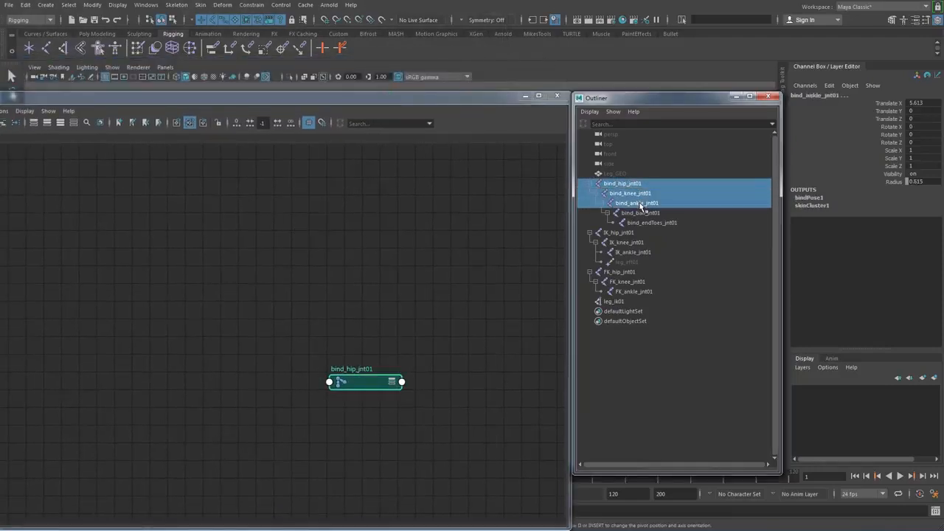
pyautogui.moveTo(247, 253); pyautogui.dragTo(246, 253, button='middle')
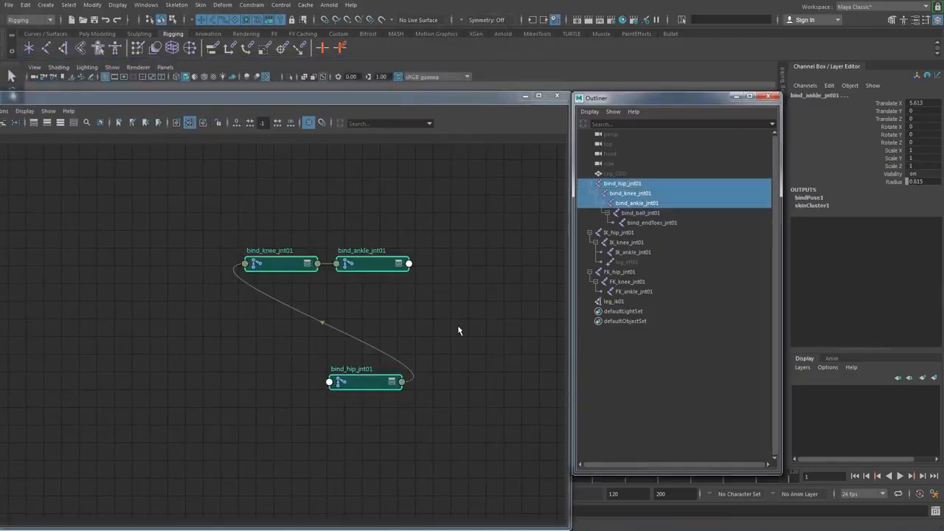
# Add the IK and FK hip, knee and ankle joints to the graph, with the IK chain above the bind nodes and the FK chain below.
pyautogui.click(624, 233)
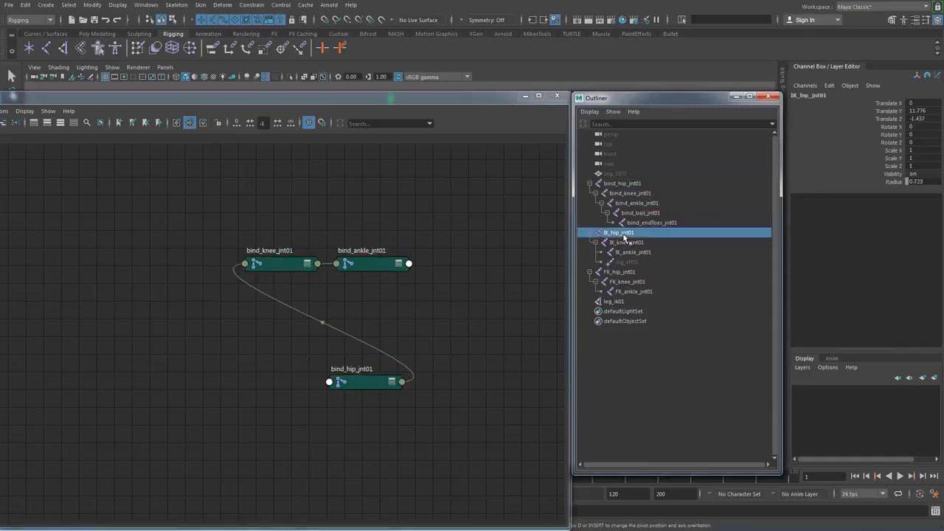
pyautogui.keyDown('shift'); pyautogui.click(632, 252); pyautogui.keyUp('shift')
pyautogui.moveTo(633, 253); pyautogui.dragTo(102, 211, button='middle')
pyautogui.click(622, 272)
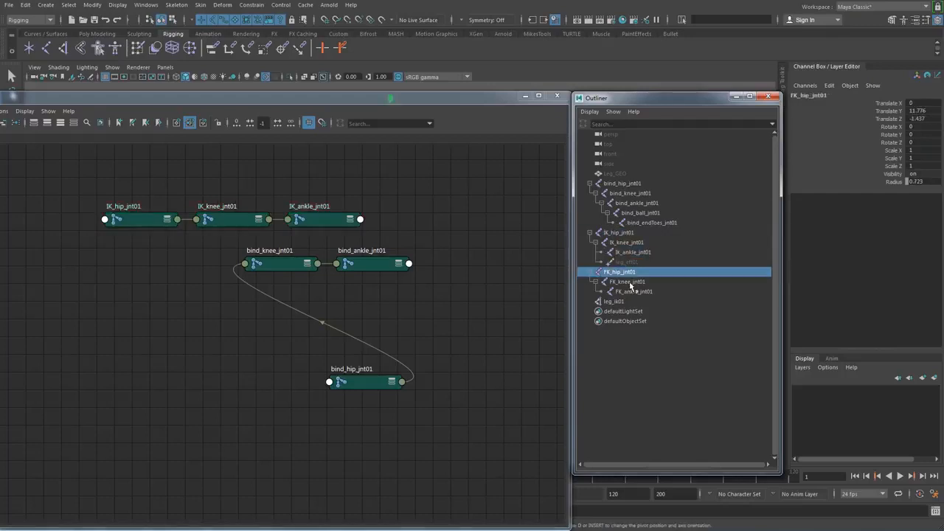
pyautogui.keyDown('shift'); pyautogui.click(636, 292); pyautogui.keyUp('shift')
pyautogui.moveTo(637, 298); pyautogui.dragTo(109, 466, button='middle')
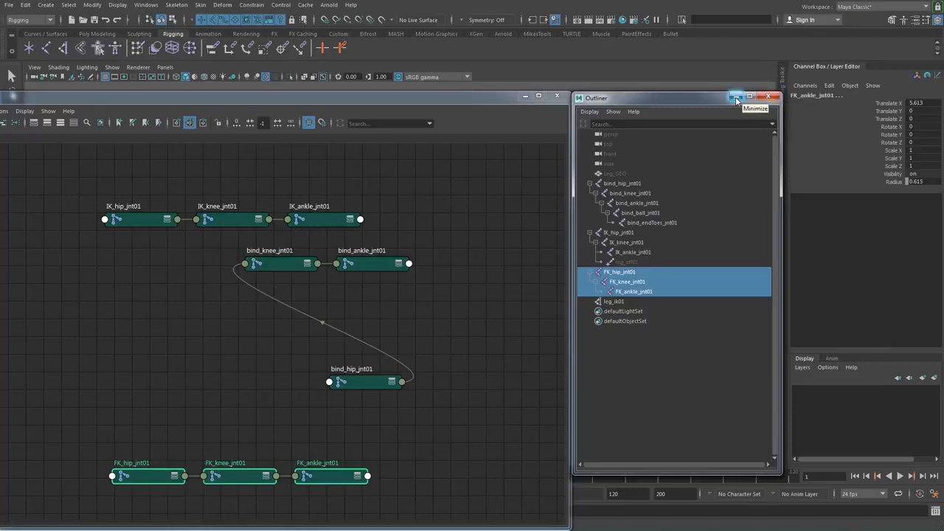
# Close the Outliner, bring the whole Node Editor into view, and arrange the bind nodes in hip, knee, ankle order between the IK and FK rows.
pyautogui.click(770, 96)
pyautogui.moveTo(388, 100); pyautogui.dragTo(630, 67)
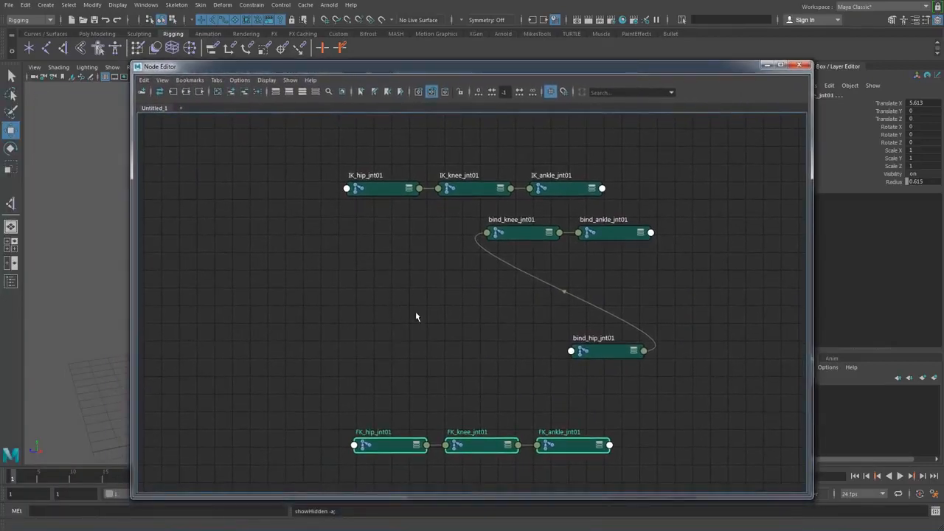
pyautogui.moveTo(609, 352); pyautogui.dragTo(445, 279)
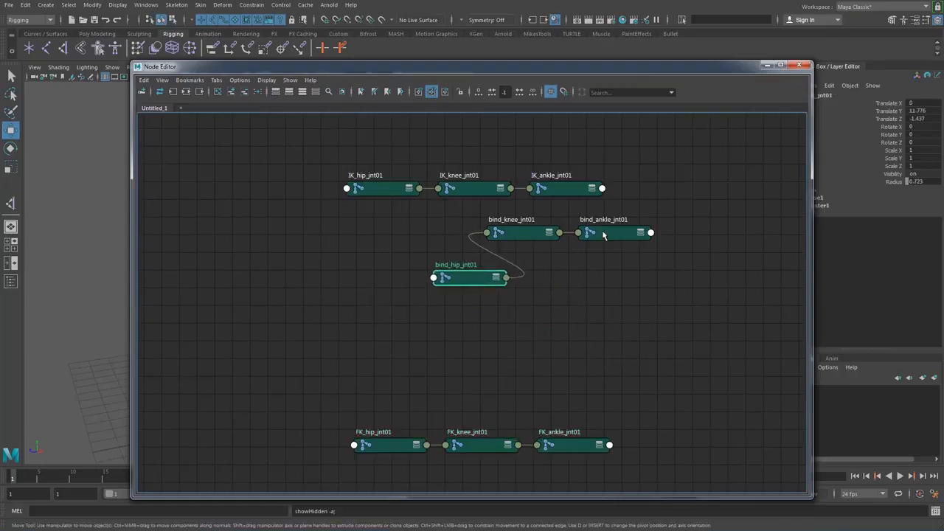
pyautogui.moveTo(611, 231); pyautogui.dragTo(730, 377)
pyautogui.moveTo(514, 233); pyautogui.dragTo(614, 306)
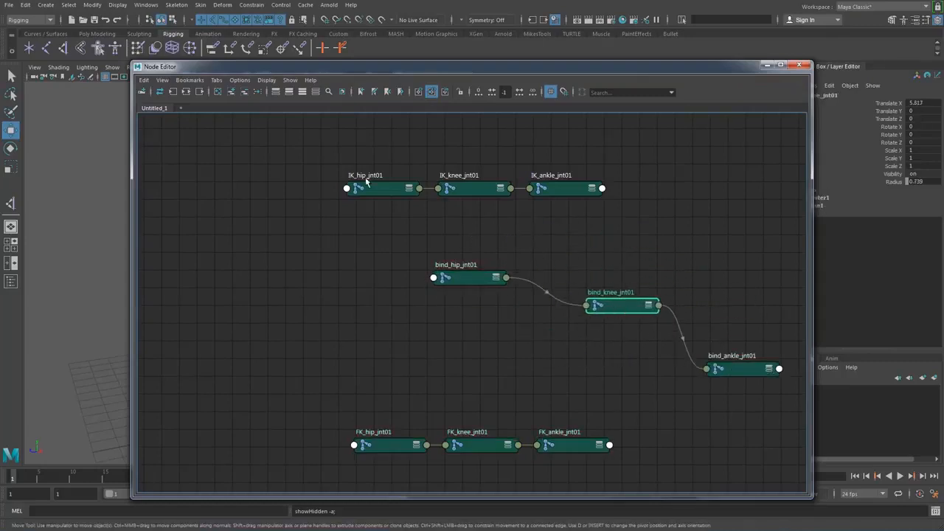
# Position the IK_hip_jnt01 and FK_hip_jnt01 nodes one above the other, on the input side of bind_hip_jnt01.
pyautogui.moveTo(361, 190); pyautogui.dragTo(199, 221)
pyautogui.moveTo(365, 445); pyautogui.dragTo(190, 356)
pyautogui.moveTo(474, 282)
pyautogui.mouseDown()
pyautogui.moveTo(447, 290)
pyautogui.moveTo(473, 272)
pyautogui.moveTo(472, 285)
pyautogui.mouseUp()
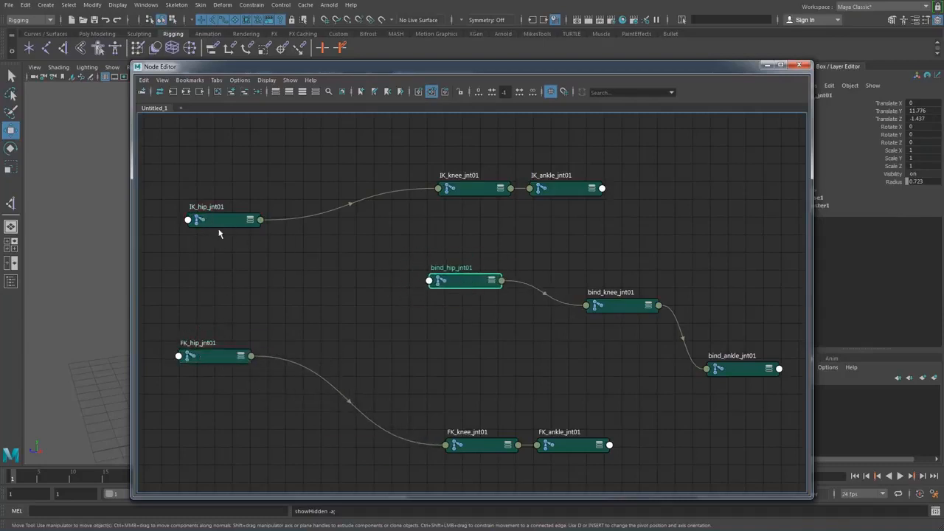
# Expand the bind_hip_jnt01 node to its full attribute list and move it up between the IK and FK rows.
pyautogui.click(492, 281)
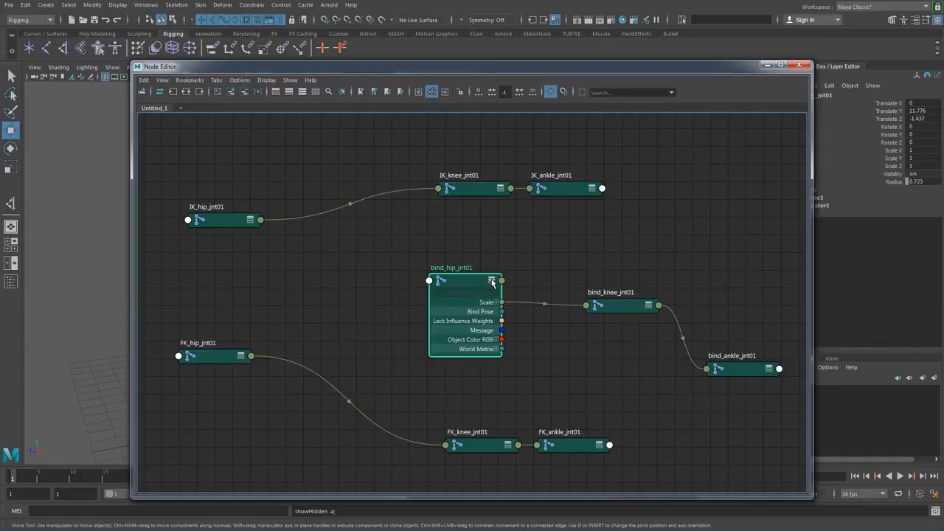
pyautogui.click(492, 281)
pyautogui.moveTo(461, 278); pyautogui.dragTo(495, 225)
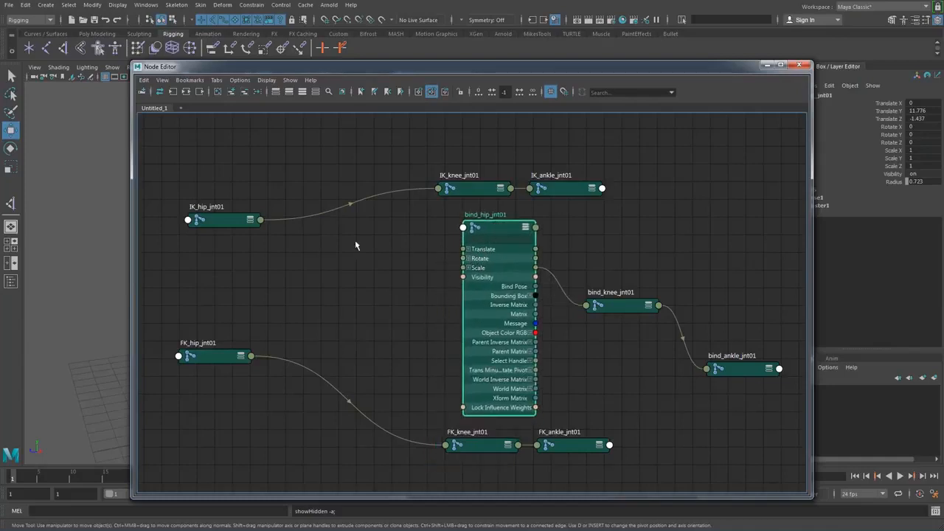
# Expand the IK_hip_jnt01 and FK_hip_jnt01 nodes to their full attribute lists, stack them without overlap, and select the IK_hip_jnt01 node.
pyautogui.click(251, 220)
pyautogui.click(251, 220)
pyautogui.moveTo(236, 232); pyautogui.dragTo(220, 154)
pyautogui.click(241, 356)
pyautogui.click(240, 356)
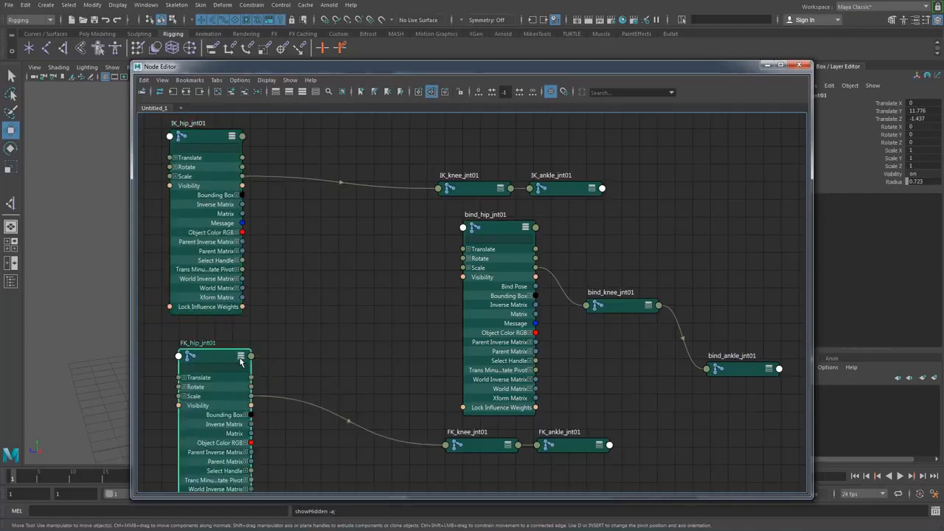
pyautogui.moveTo(221, 365); pyautogui.dragTo(210, 352)
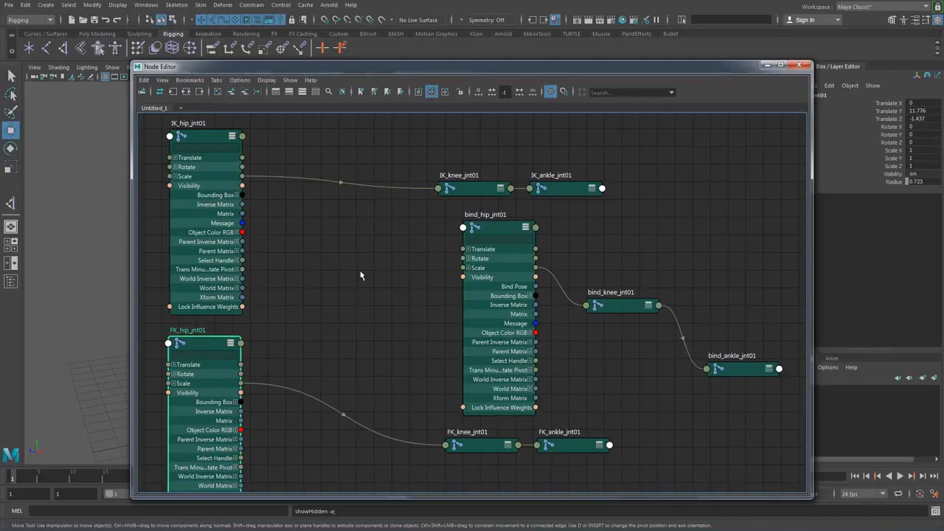
pyautogui.click(210, 141)
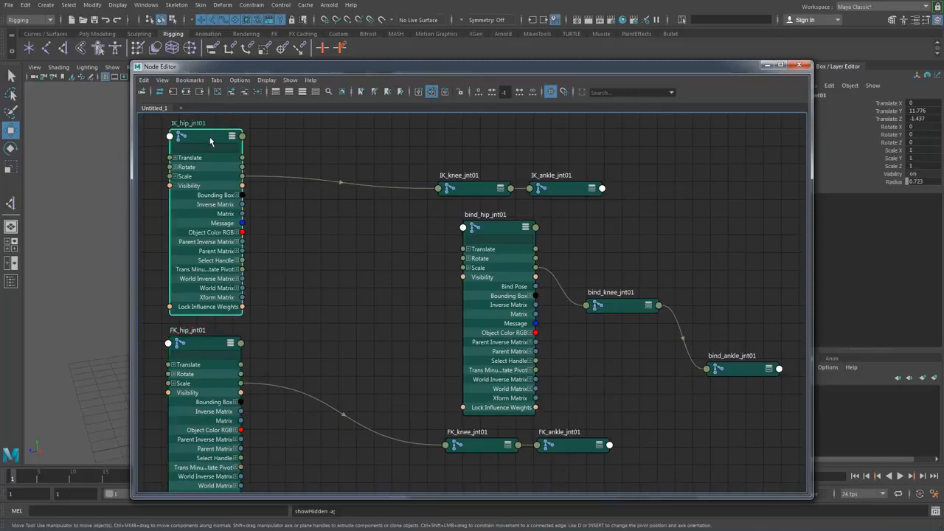
# Create a blendColors node between the IK/FK hip nodes and bind_hip_jnt01, and expand its full attribute list.
pyautogui.click(212, 355)
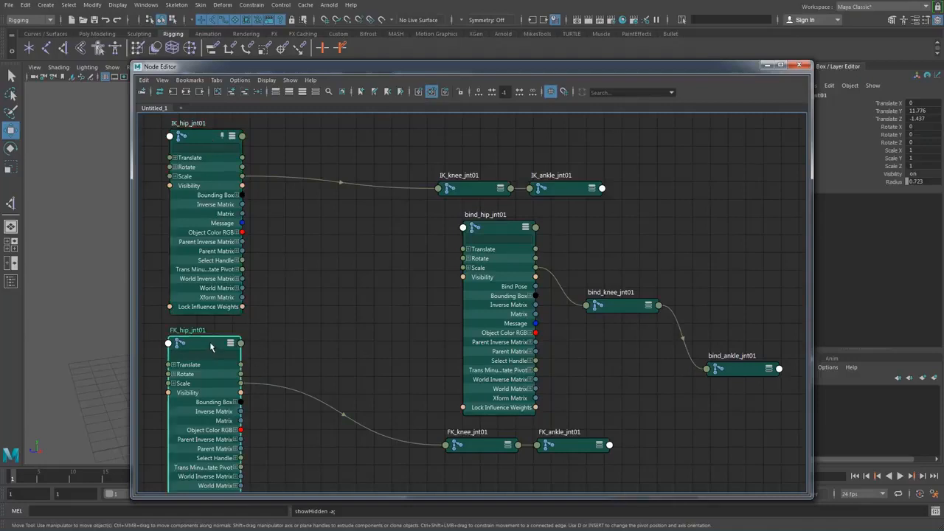
pyautogui.click(501, 232)
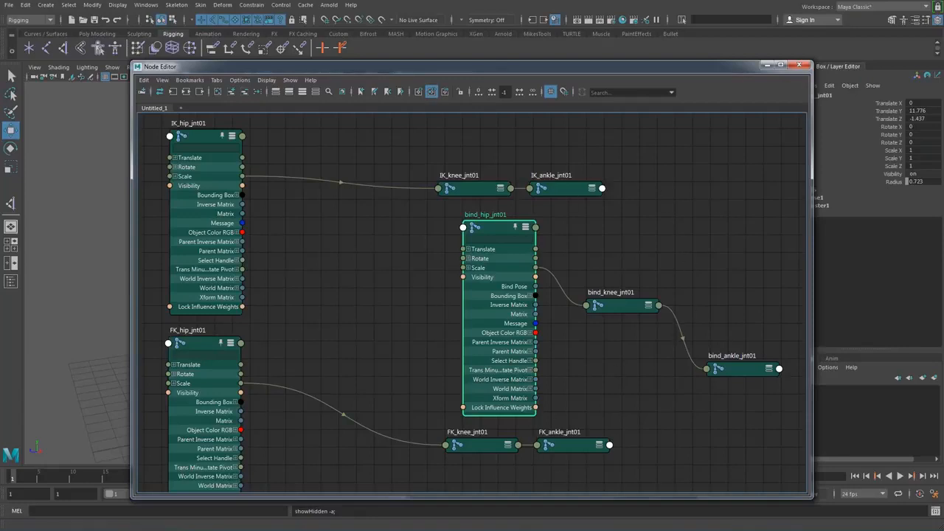
pyautogui.click(310, 303)
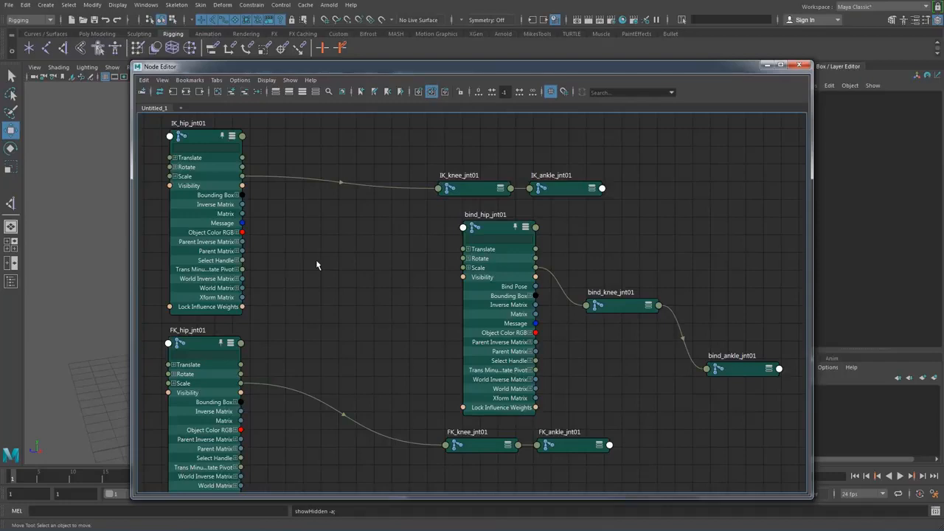
pyautogui.press('Tab')
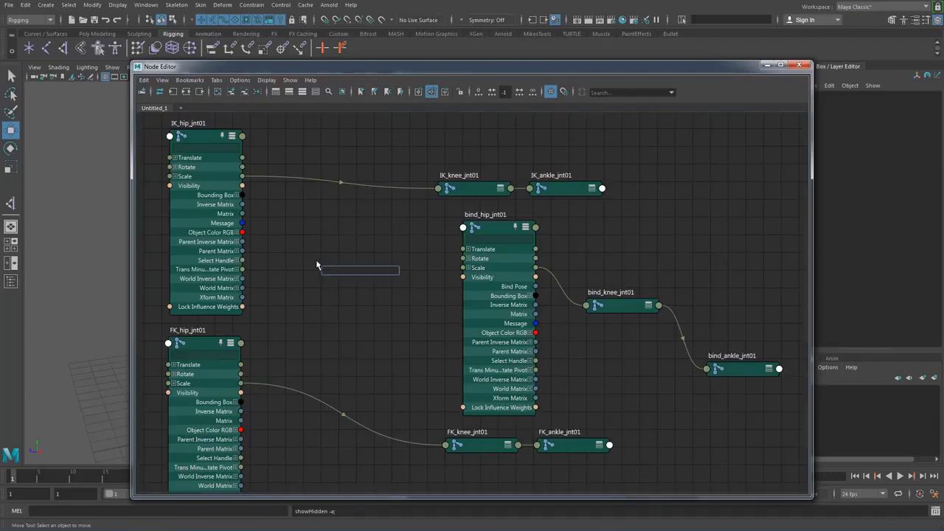
pyautogui.write('blend')
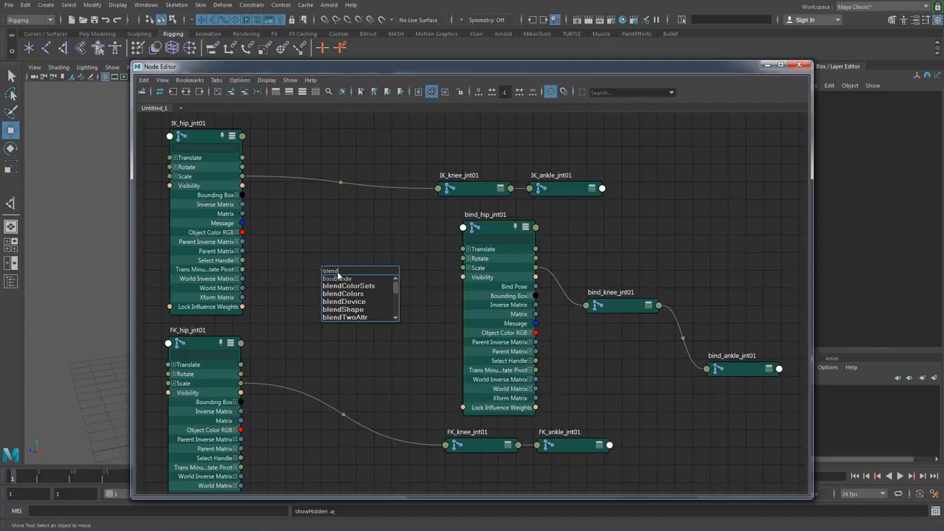
pyautogui.click(354, 293)
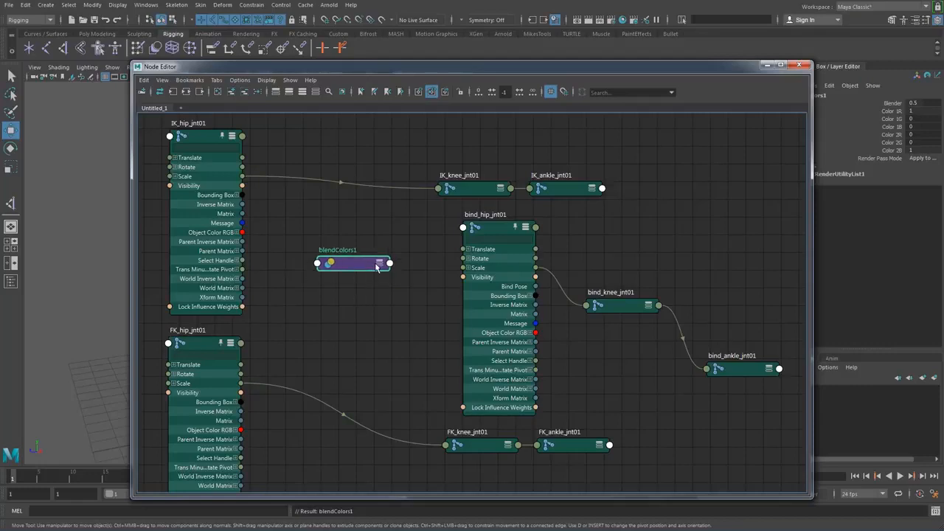
pyautogui.click(379, 263)
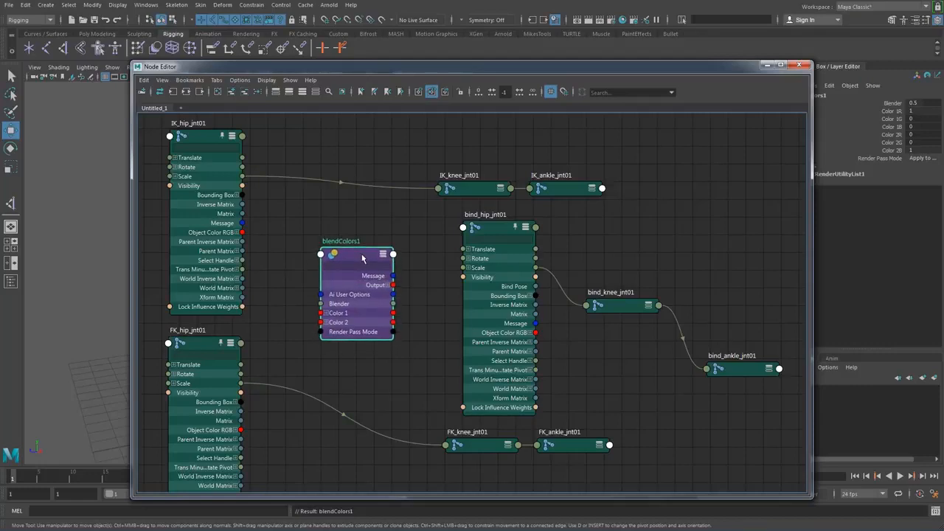
# Open the blendColors node's attributes, try the Blender value at both extremes, leave it at 1, and close the Attribute Editor.
pyautogui.doubleClick(362, 258)
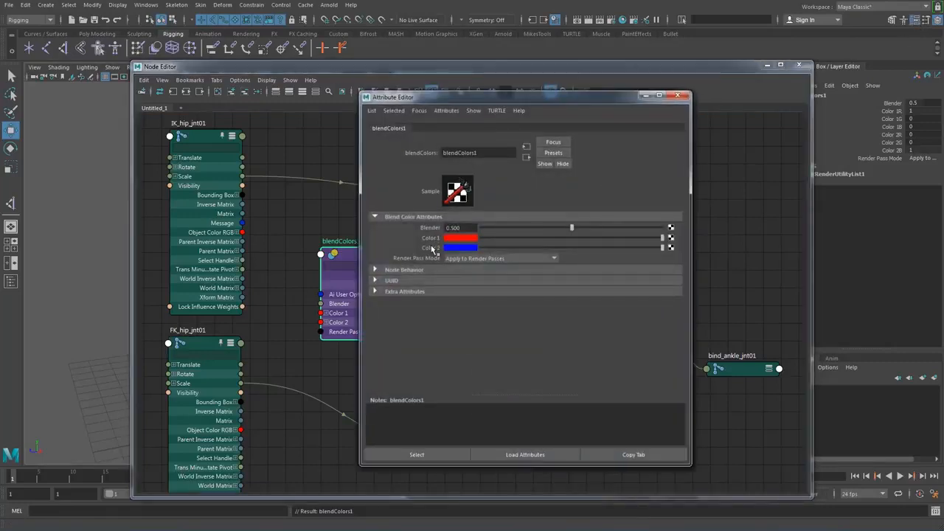
pyautogui.moveTo(571, 229); pyautogui.dragTo(464, 233)
pyautogui.moveTo(483, 230); pyautogui.dragTo(693, 228)
pyautogui.click(460, 238)
pyautogui.click(677, 95)
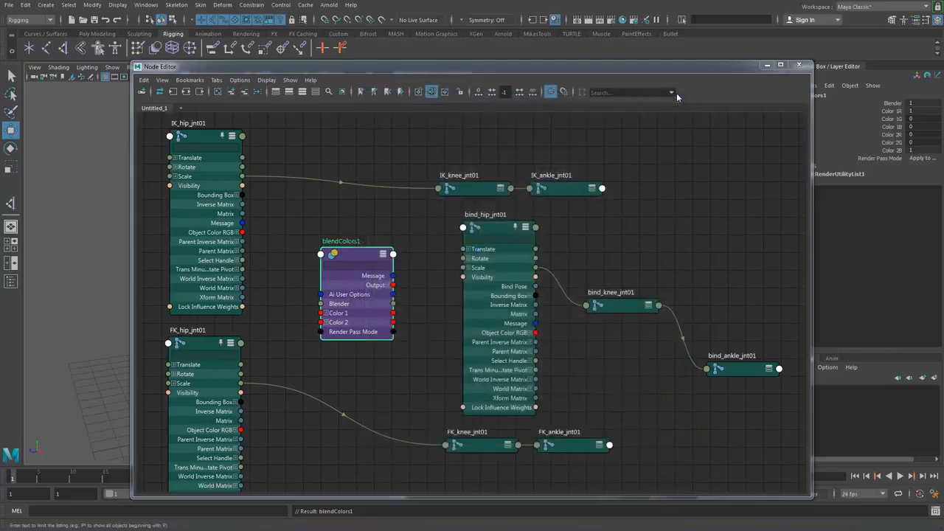
# Rename the blendColors node as IKFK_hip_blend01.
pyautogui.doubleClick(345, 241)
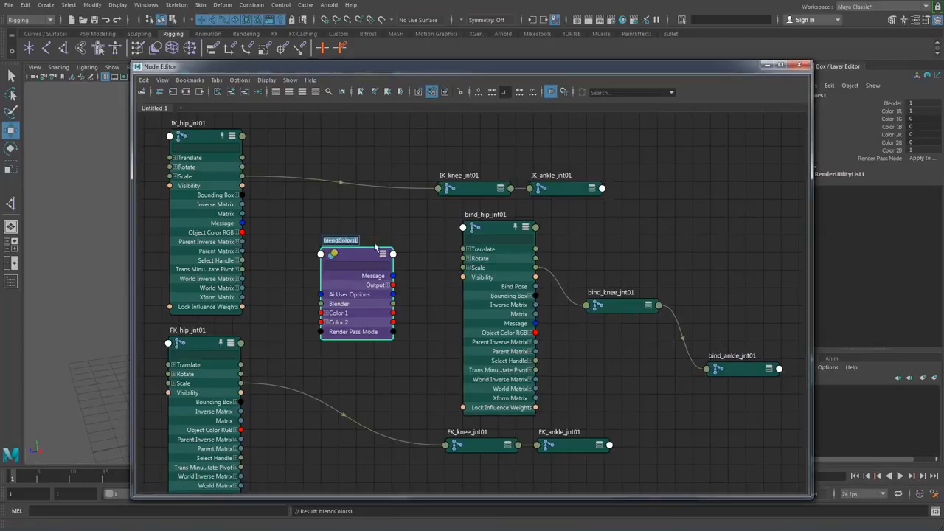
pyautogui.press('BackSpace')
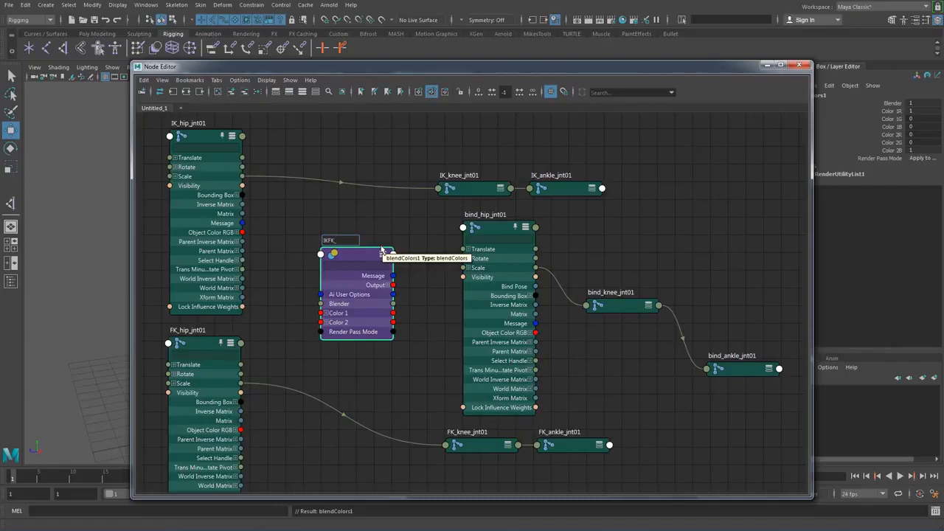
pyautogui.write('IKFK_hip_')
pyautogui.write('blend')
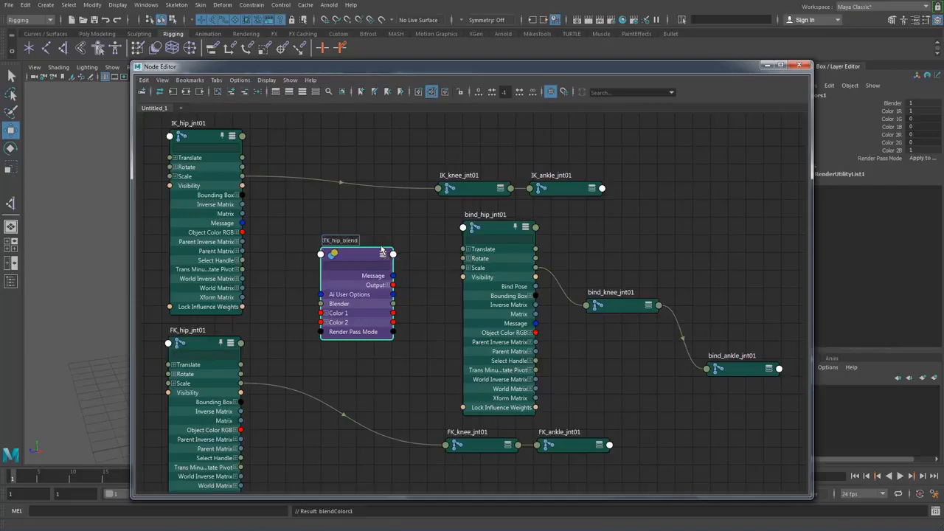
pyautogui.write('01')
pyautogui.press('Return')
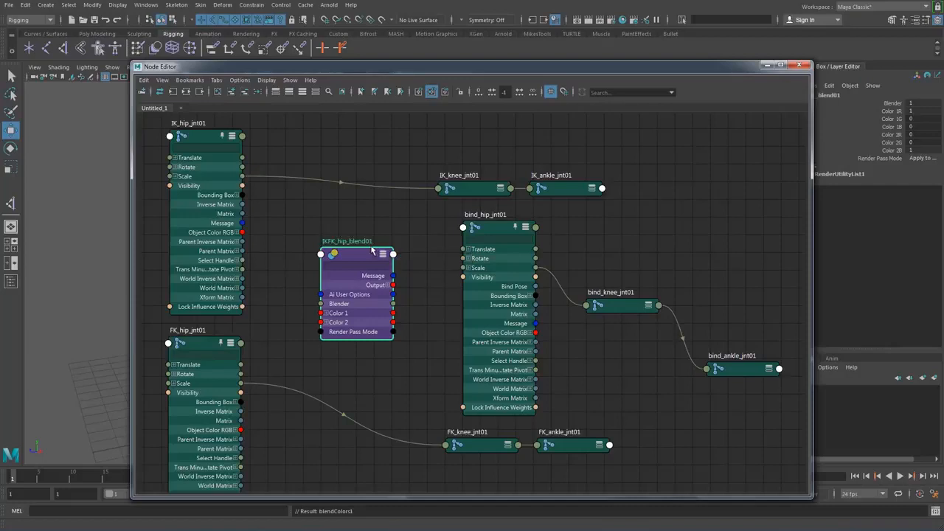
# Connect IK_hip_jnt01's Rotate to Color 1 and FK_hip_jnt01's Rotate to Color 2 of IKFK_hip_blend01.
pyautogui.moveTo(361, 253); pyautogui.dragTo(369, 235)
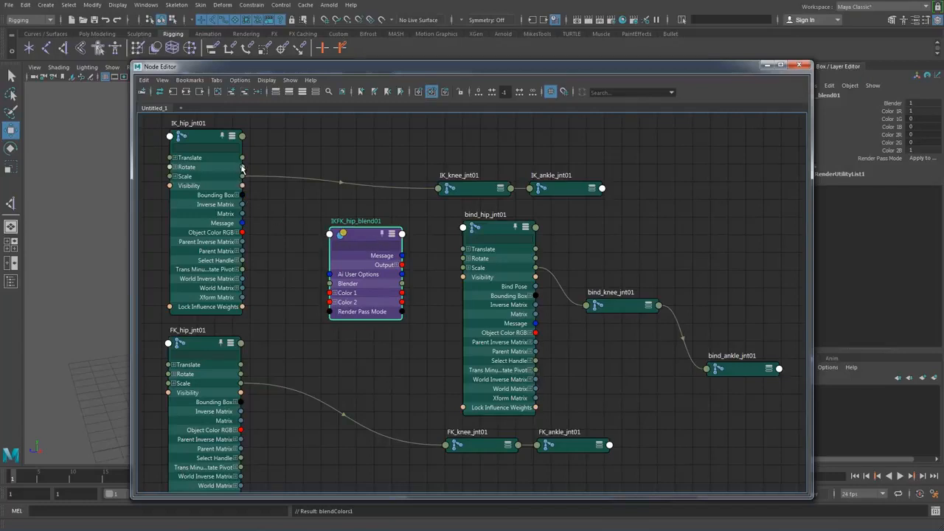
pyautogui.moveTo(242, 168); pyautogui.dragTo(329, 293)
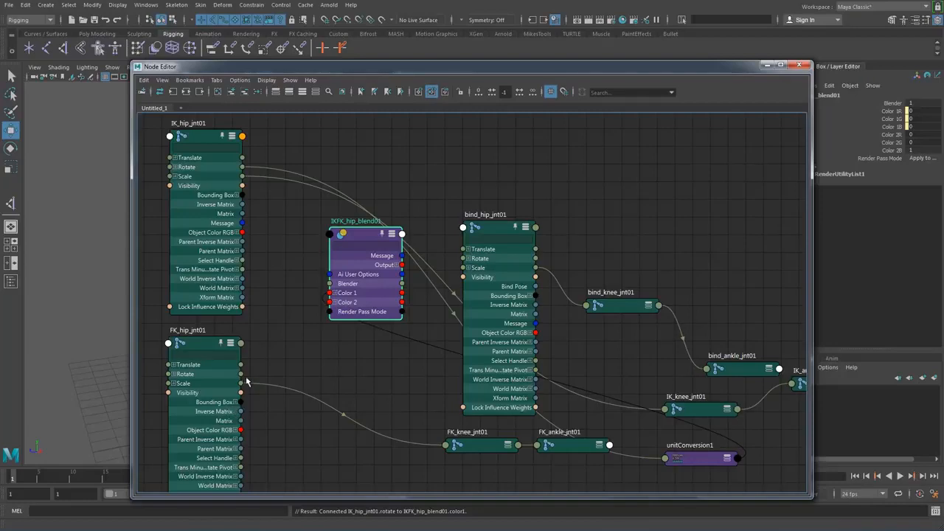
pyautogui.moveTo(242, 377); pyautogui.dragTo(332, 304)
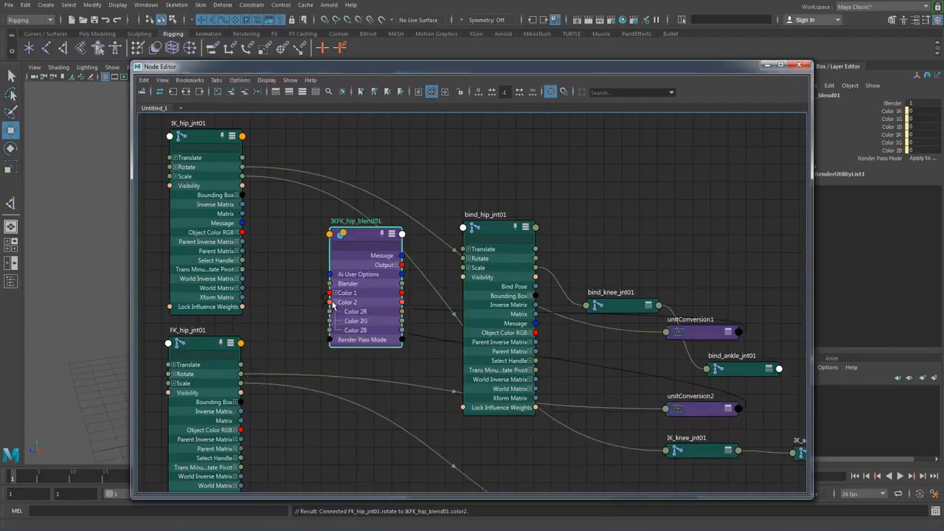
# Place the two unitConversion nodes between the hip nodes and bind_hip_jnt01, one above and one below IKFK_hip_blend01.
pyautogui.moveTo(702, 335); pyautogui.dragTo(263, 218)
pyautogui.moveTo(700, 406); pyautogui.dragTo(319, 366)
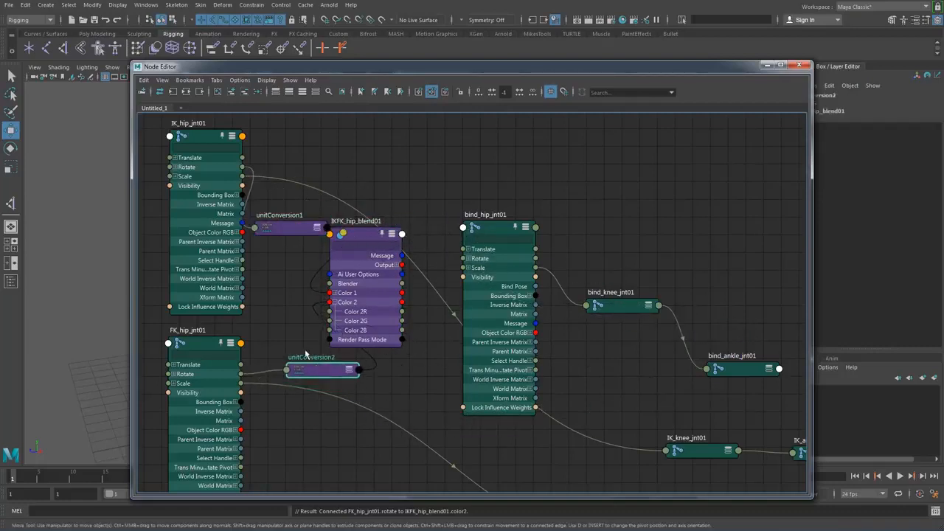
pyautogui.moveTo(287, 228); pyautogui.dragTo(297, 204)
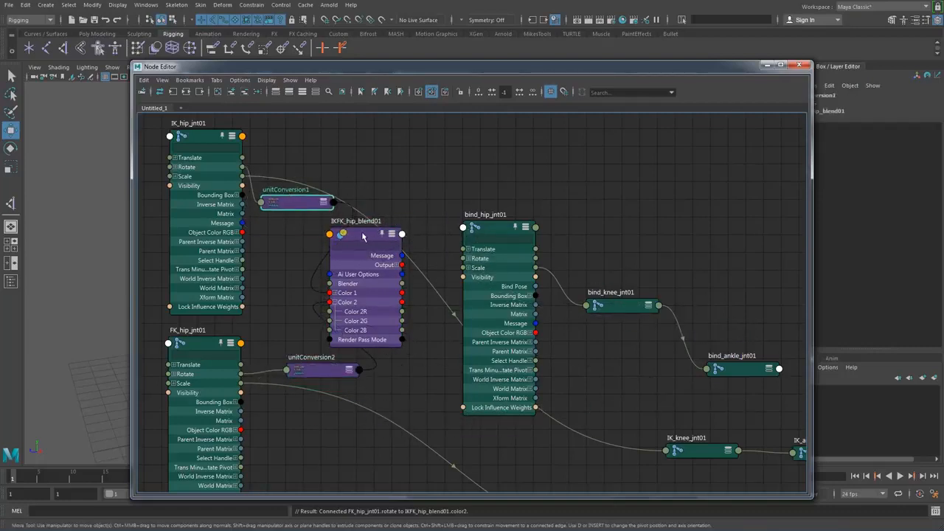
pyautogui.moveTo(364, 238); pyautogui.dragTo(393, 233)
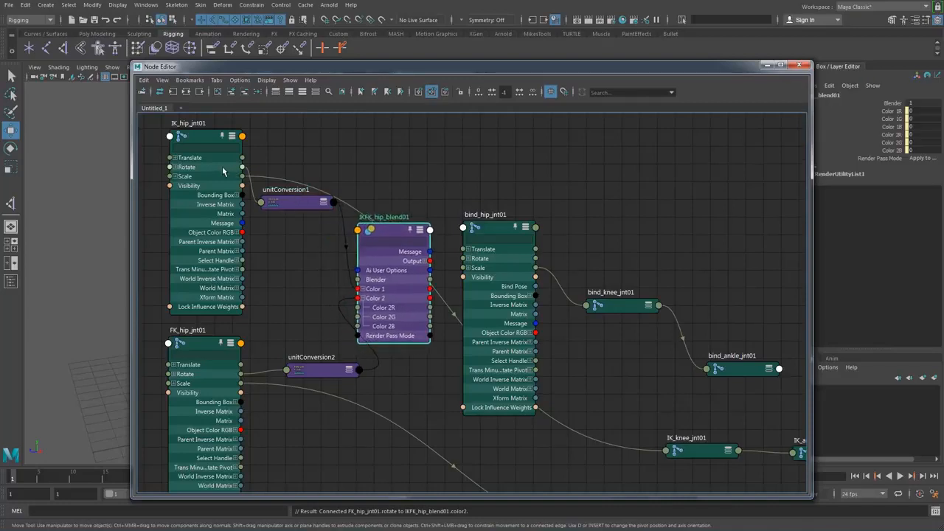
pyautogui.moveTo(393, 233); pyautogui.dragTo(328, 243)
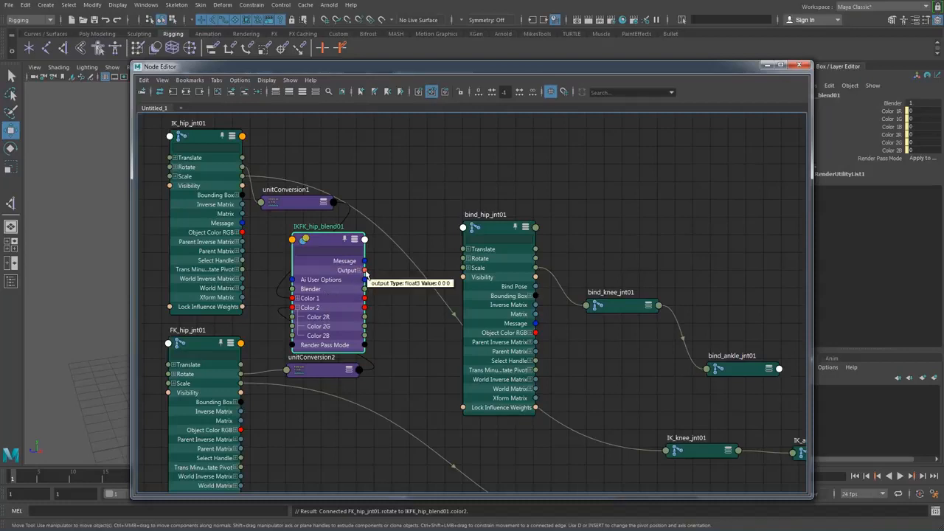
# Connect IKFK_hip_blend01's Output to bind_hip_jnt01's Rotate, and reposition the three unitConversion nodes along their connections.
pyautogui.moveTo(364, 271); pyautogui.dragTo(410, 258)
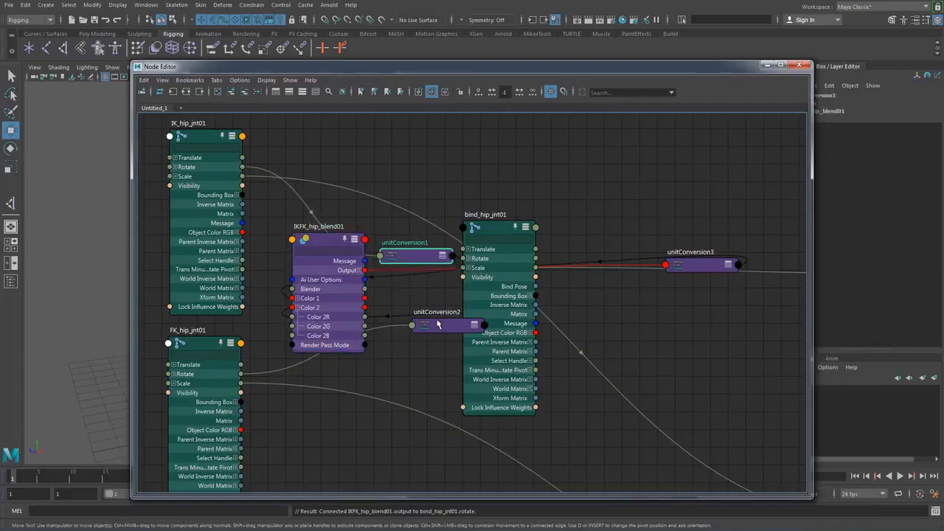
pyautogui.moveTo(440, 326); pyautogui.dragTo(319, 428)
pyautogui.moveTo(408, 259); pyautogui.dragTo(298, 191)
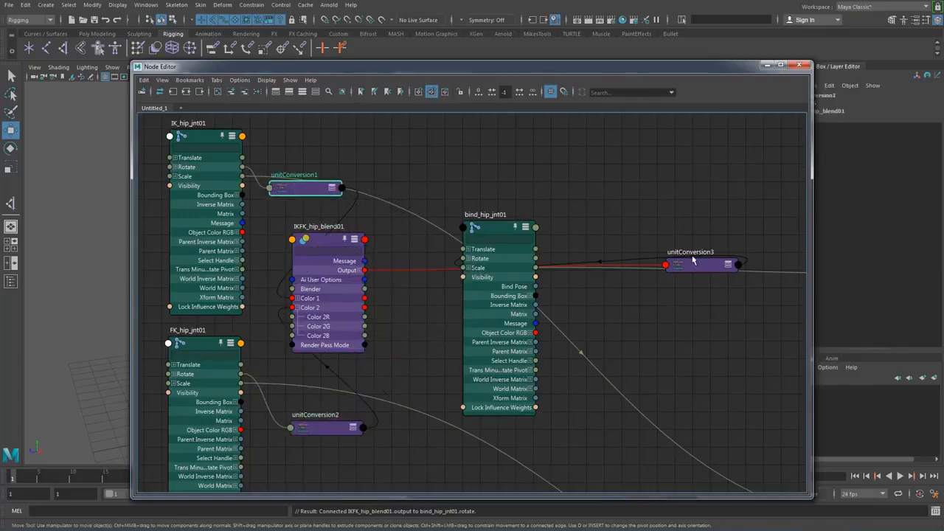
pyautogui.moveTo(700, 267); pyautogui.dragTo(415, 291)
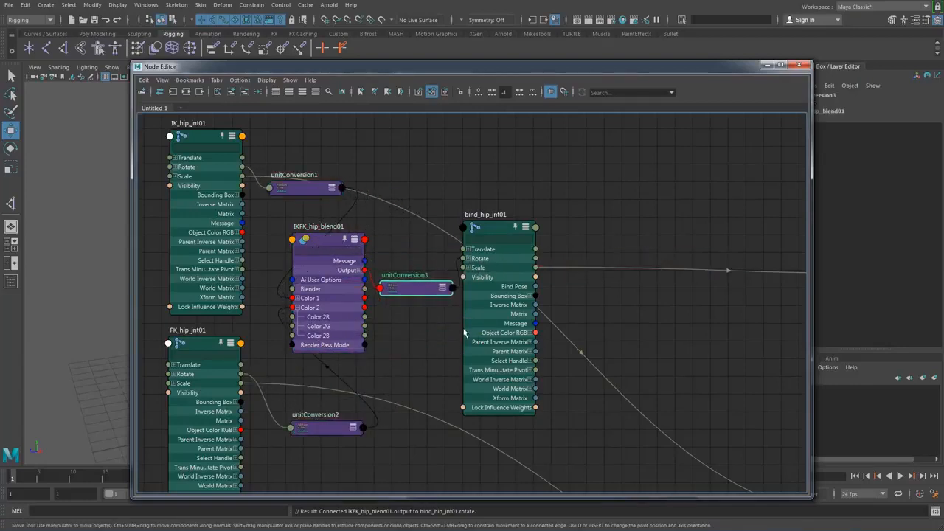
# Space out bind_hip_jnt01, unitConversion3 and IKFK_hip_blend01 so the output connection runs clearly between them.
pyautogui.click(317, 193)
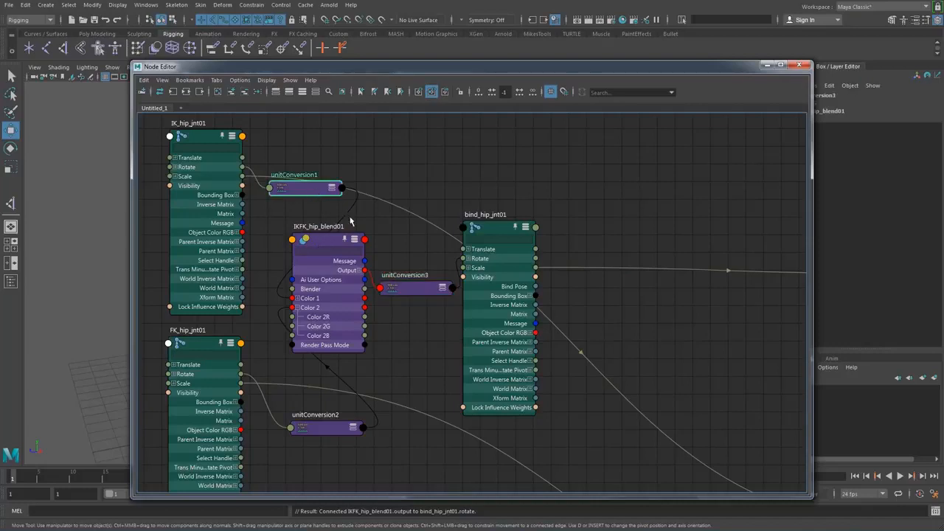
pyautogui.moveTo(407, 283); pyautogui.dragTo(403, 267)
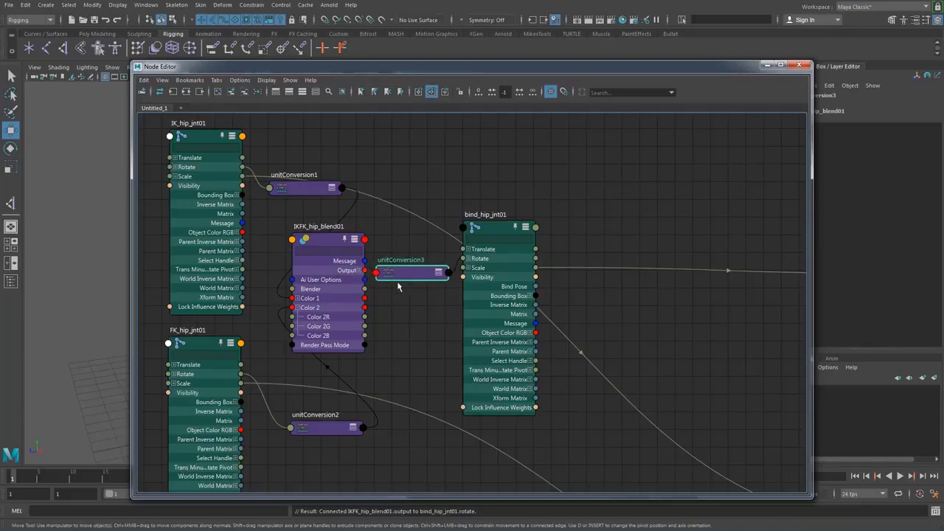
pyautogui.moveTo(500, 233); pyautogui.dragTo(543, 245)
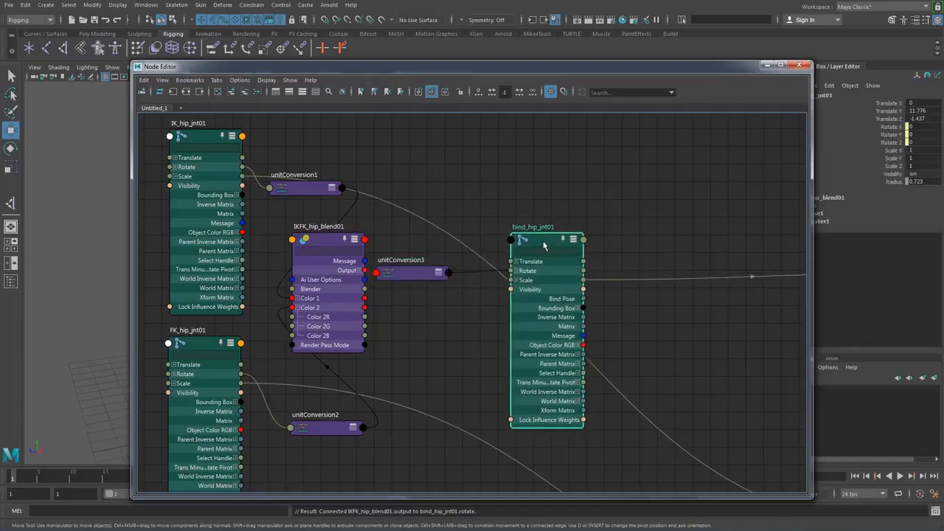
pyautogui.moveTo(406, 278); pyautogui.dragTo(419, 275)
pyautogui.moveTo(320, 243); pyautogui.dragTo(330, 246)
pyautogui.click(313, 191)
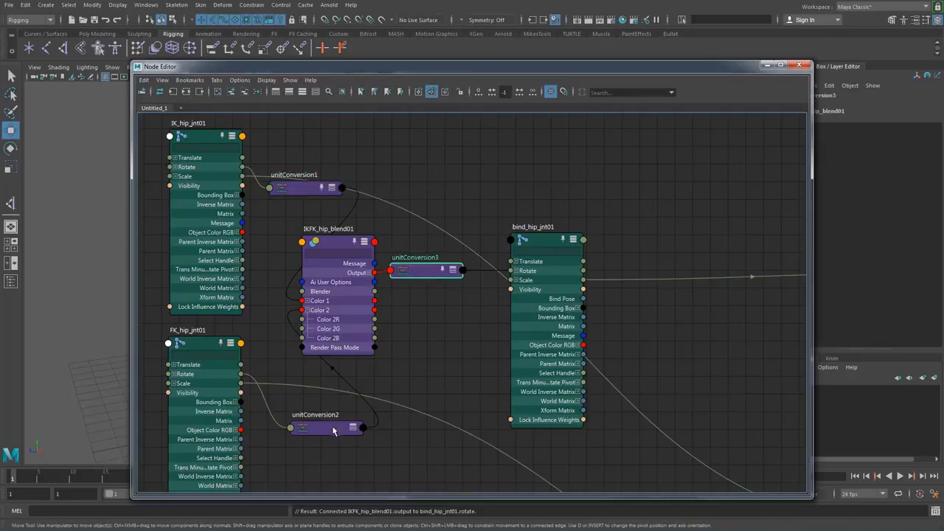
# Collapse the IK_hip_jnt01 and FK_hip_jnt01 nodes, and move FK_hip_jnt01 farther away from the blend node.
pyautogui.scroll(-5, 465, 326)
pyautogui.scroll(8, 466, 326)
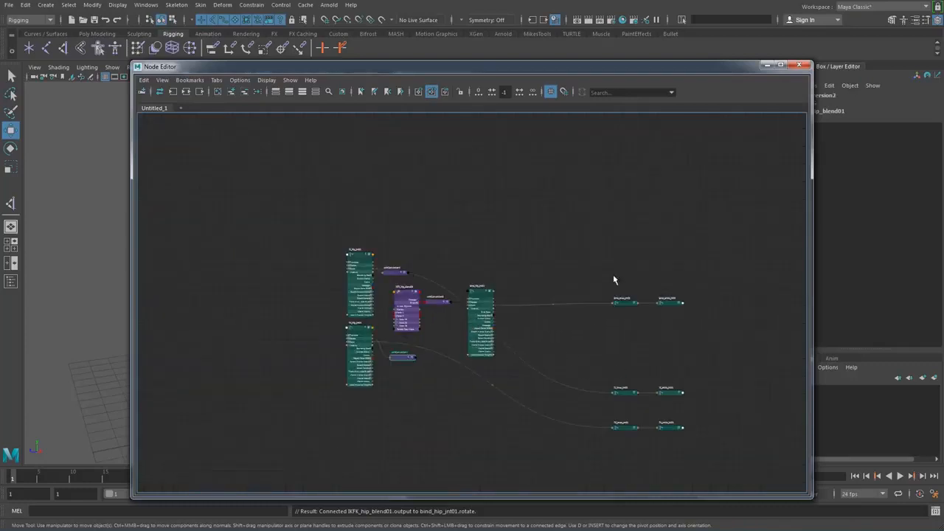
pyautogui.keyDown('alt'); pyautogui.moveTo(514, 324); pyautogui.dragTo(606, 317, button='middle'); pyautogui.keyUp('alt')
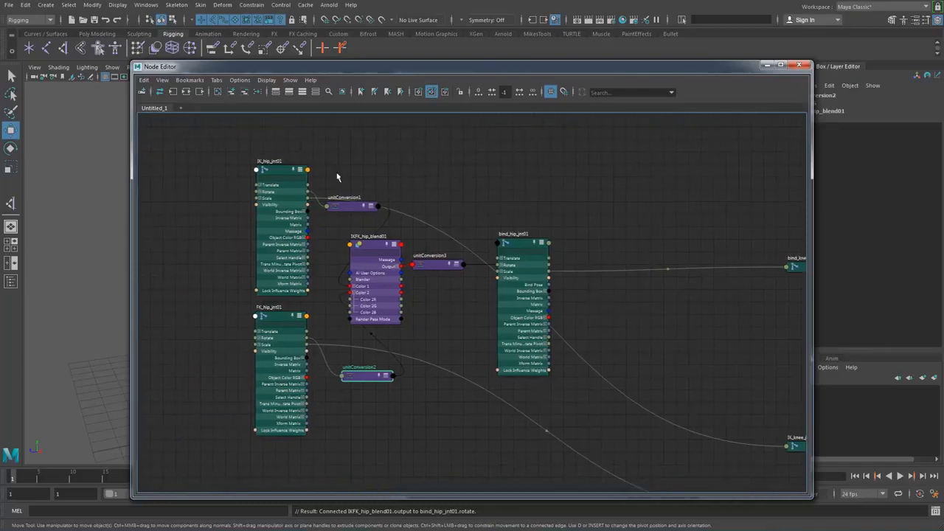
pyautogui.click(301, 172)
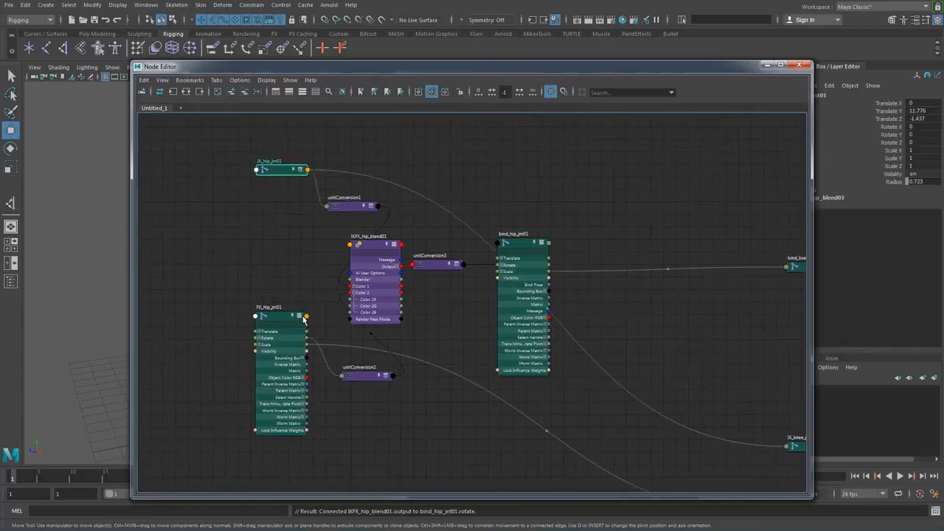
pyautogui.click(301, 317)
pyautogui.moveTo(262, 320); pyautogui.dragTo(176, 338)
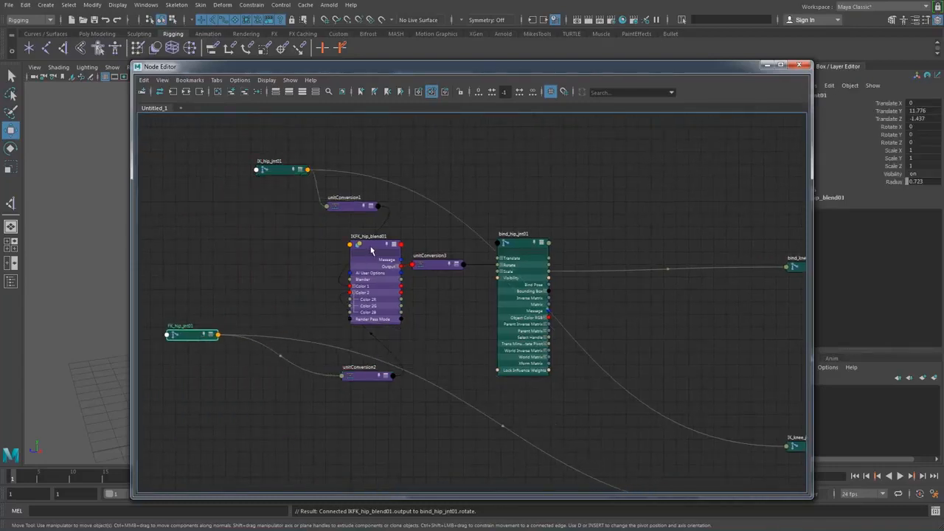
# Arrange IK_hip_jnt01, unitConversion1 and unitConversion2 in tidy rows on the input side of IKFK_hip_blend01.
pyautogui.click(344, 209)
pyautogui.moveTo(344, 209); pyautogui.dragTo(323, 212)
pyautogui.moveTo(285, 171); pyautogui.dragTo(201, 236)
pyautogui.moveTo(334, 210); pyautogui.dragTo(291, 270)
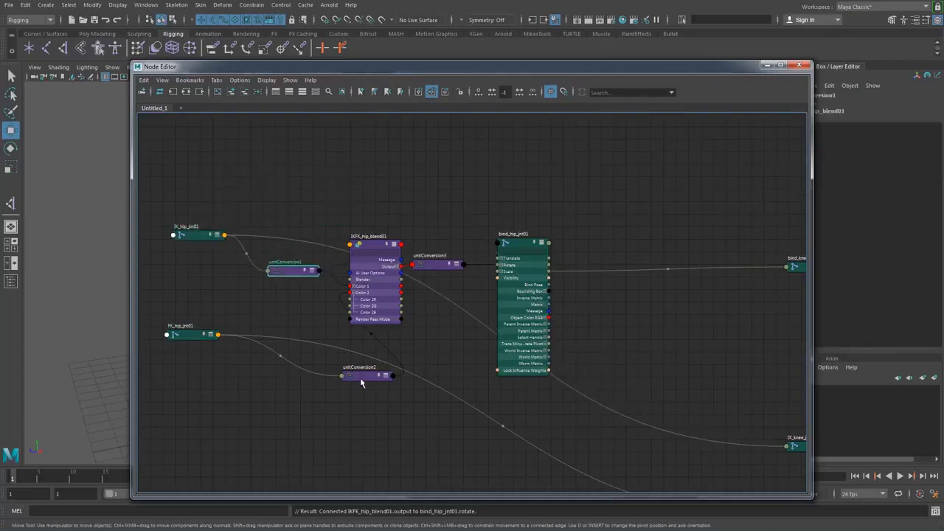
pyautogui.moveTo(361, 382); pyautogui.dragTo(293, 314)
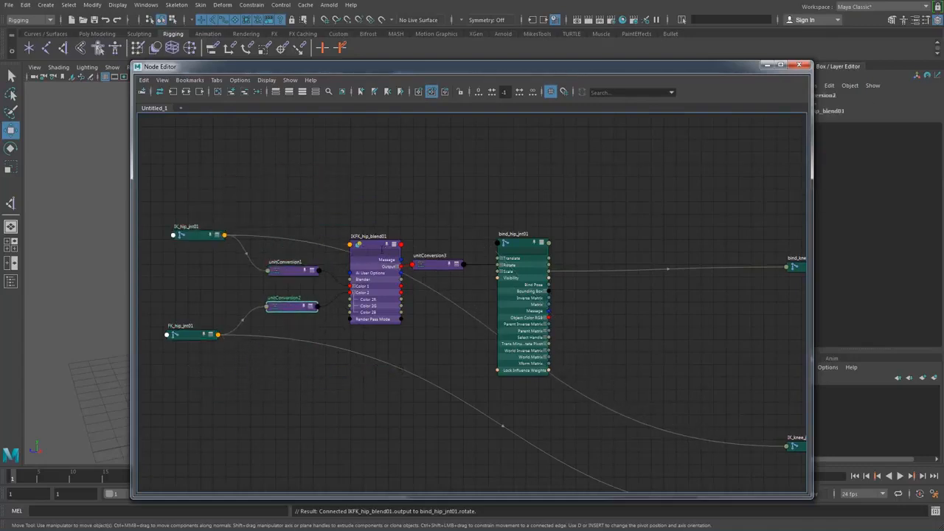
# Collapse bind_hip_jnt01 and line it up with unitConversion3 on the output side of IKFK_hip_blend01.
pyautogui.moveTo(382, 250); pyautogui.dragTo(375, 261)
pyautogui.moveTo(434, 268); pyautogui.dragTo(440, 287)
pyautogui.click(542, 243)
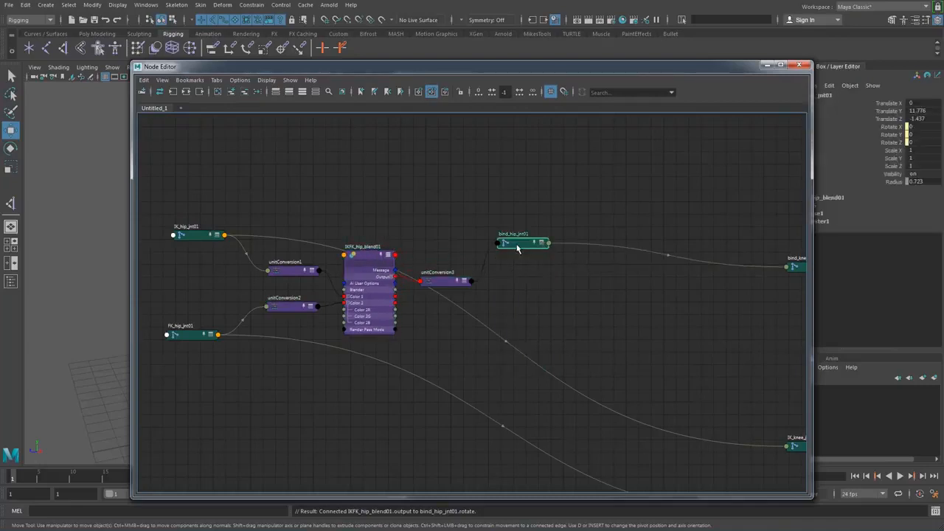
pyautogui.moveTo(517, 245); pyautogui.dragTo(522, 280)
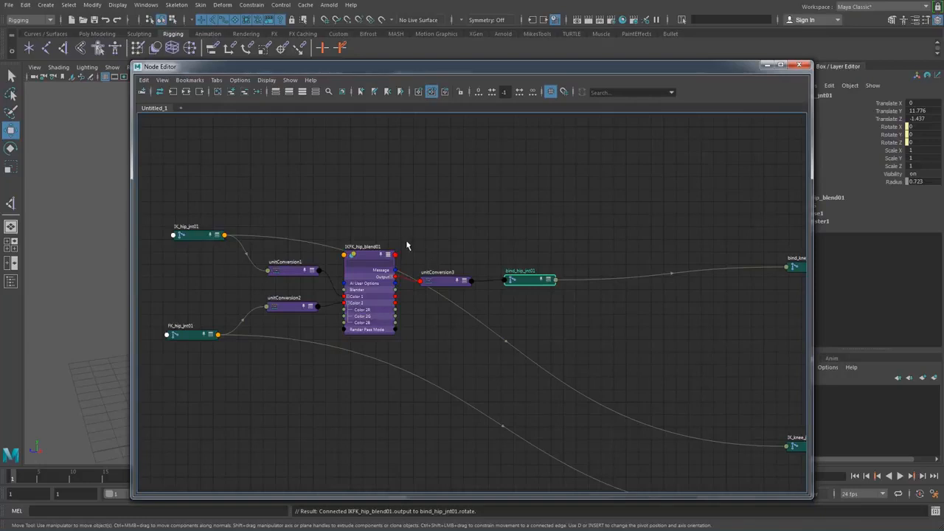
# Move the leg's IK handle forward and up in the viewport to about 5.86 in Y and 5.05 in Z.
pyautogui.click(366, 258)
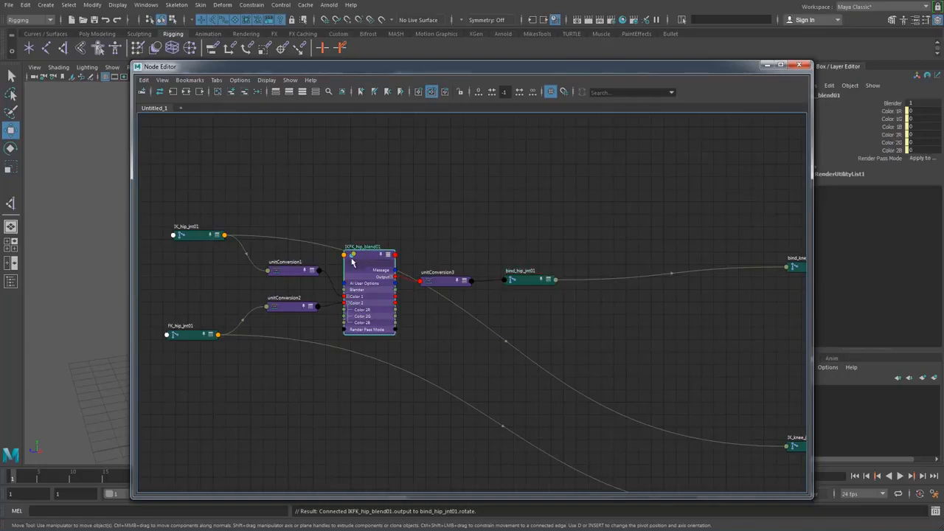
pyautogui.click(769, 67)
pyautogui.click(401, 379)
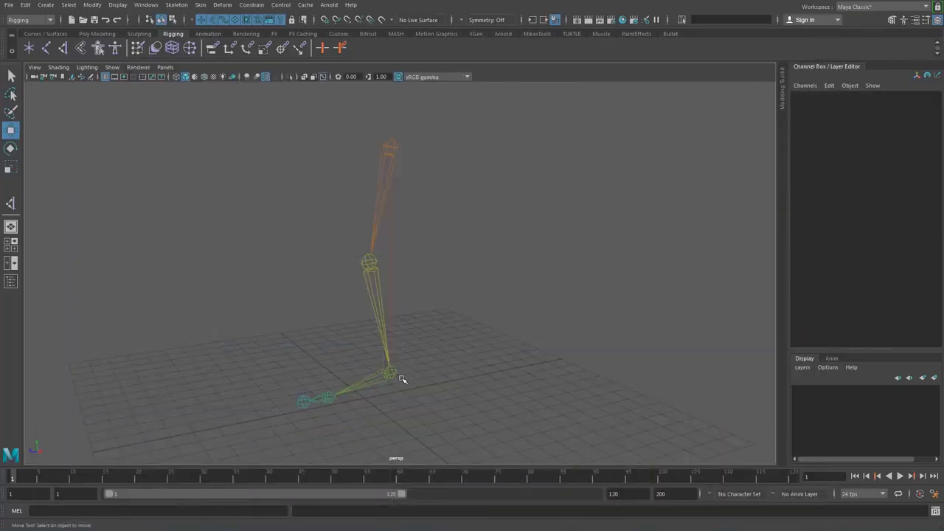
pyautogui.click(390, 375)
pyautogui.moveTo(347, 377); pyautogui.dragTo(195, 376)
pyautogui.moveTo(256, 304); pyautogui.dragTo(255, 238)
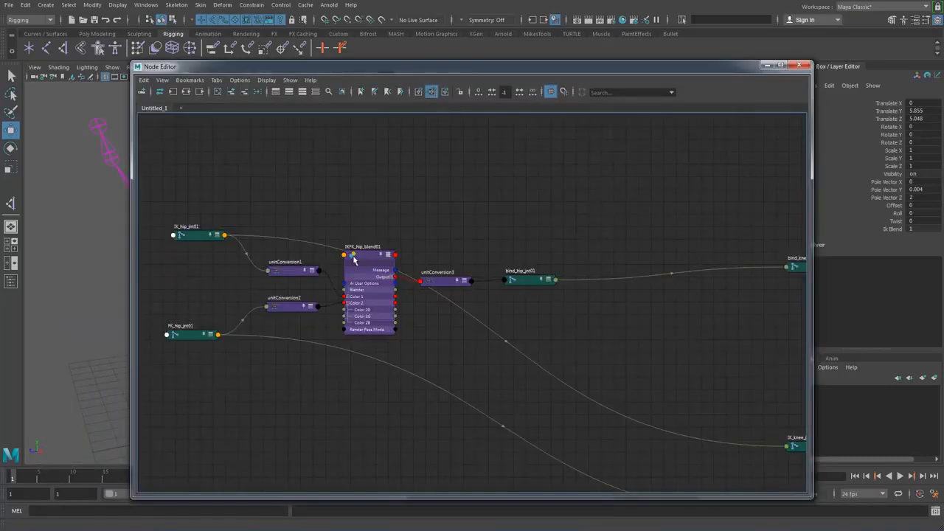
# Set the Blender value of IKFK_hip_blend01 to 0 in its node attributes.
pyautogui.click(378, 257)
pyautogui.click(767, 65)
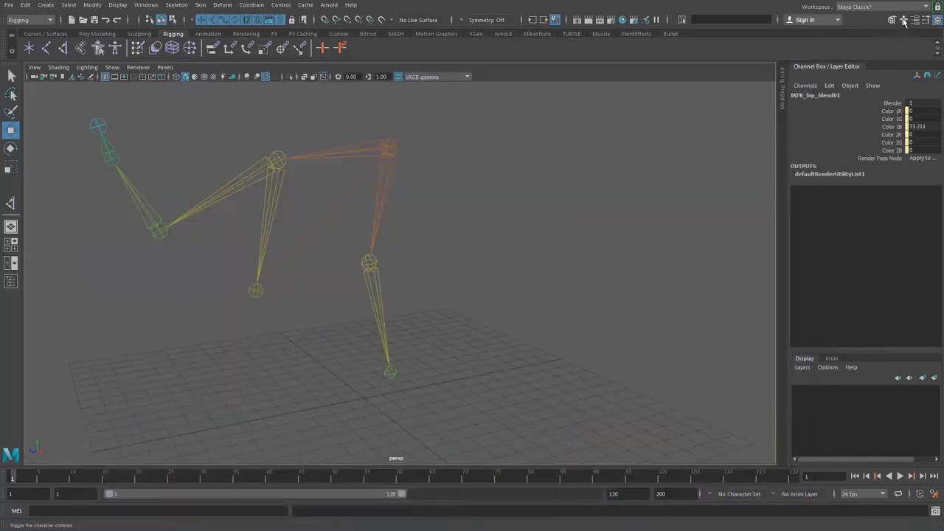
pyautogui.click(915, 20)
pyautogui.moveTo(580, 96); pyautogui.dragTo(763, 90)
pyautogui.moveTo(848, 223); pyautogui.dragTo(638, 226)
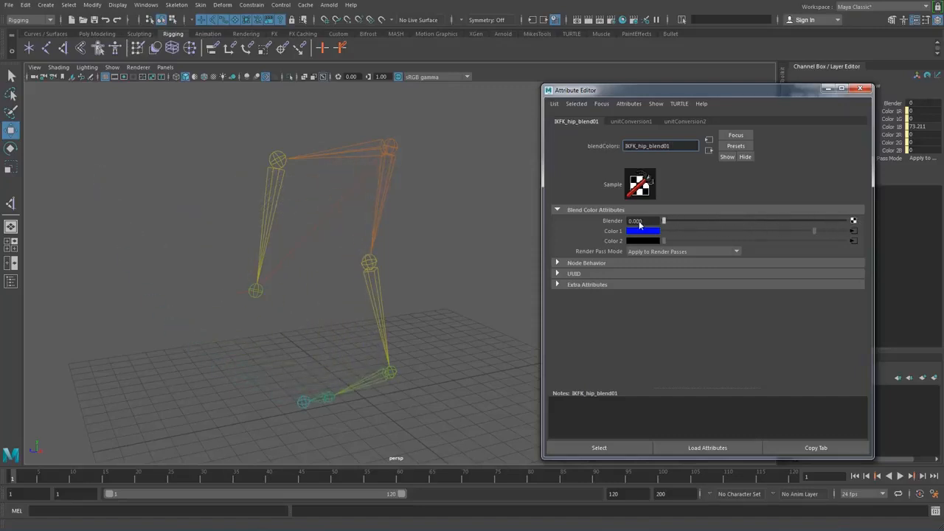
pyautogui.click(859, 89)
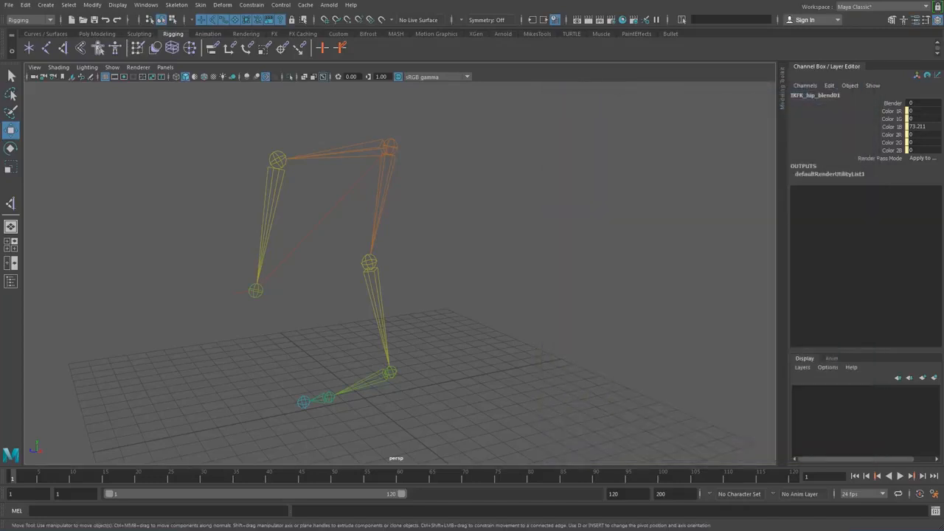
# Collapse the IKFK_hip_blend01 node and line it up between the unit conversion nodes.
pyautogui.hotkey('alt', 'Tab')
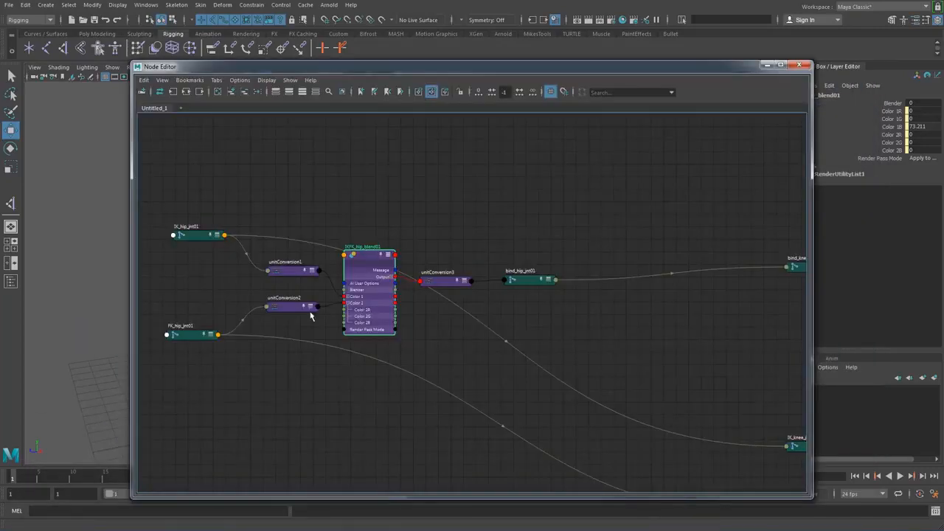
pyautogui.click(389, 257)
pyautogui.click(388, 256)
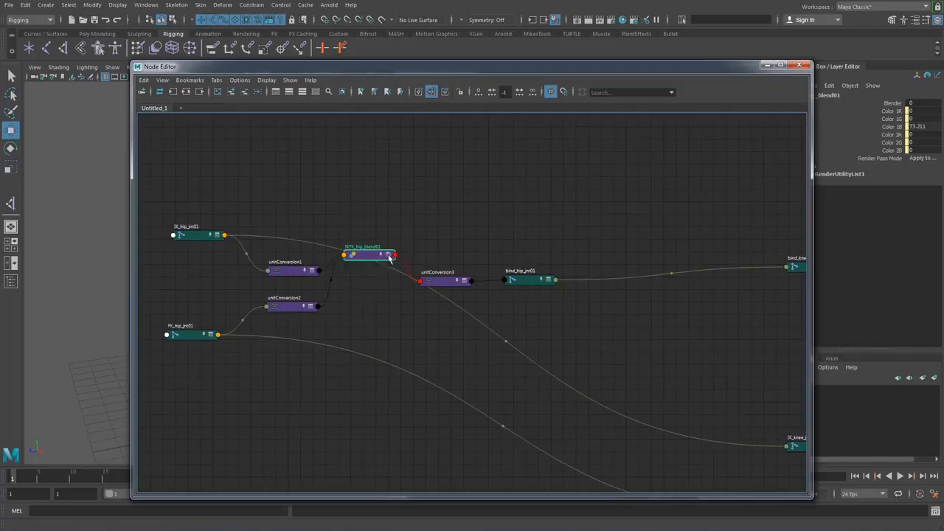
pyautogui.moveTo(369, 258); pyautogui.dragTo(365, 287)
# Duplicate IKFK_hip_blend01 twice and place both copies side by side between bind_hip_jnt01 and bind_knee_jnt01.
pyautogui.keyDown('alt'); pyautogui.moveTo(357, 303); pyautogui.dragTo(425, 323, button='right'); pyautogui.keyUp('alt')
pyautogui.keyDown('alt'); pyautogui.moveTo(499, 332); pyautogui.dragTo(358, 333, button='middle'); pyautogui.keyUp('alt')
pyautogui.keyDown('alt'); pyautogui.moveTo(359, 333); pyautogui.dragTo(326, 329, button='right'); pyautogui.keyUp('alt')
pyautogui.hotkey('ctrl', 'd')
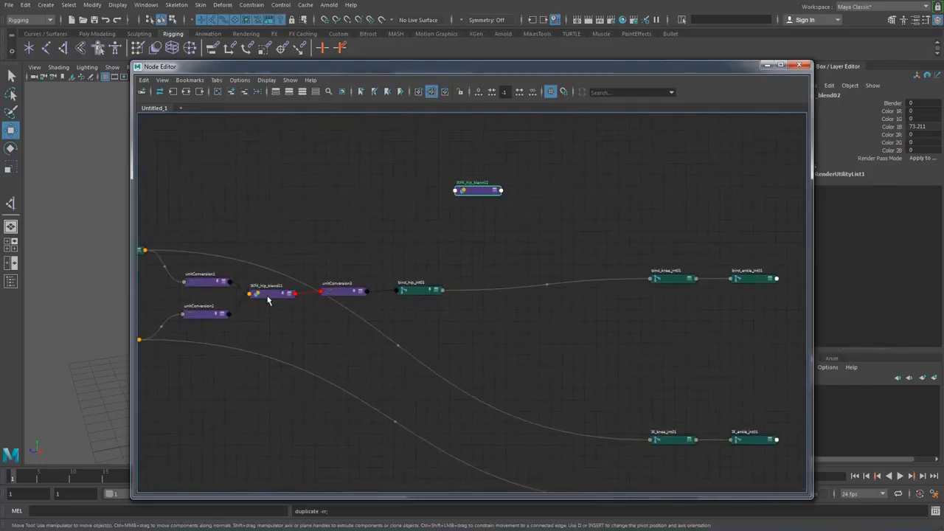
pyautogui.click(267, 295)
pyautogui.hotkey('ctrl', 'd')
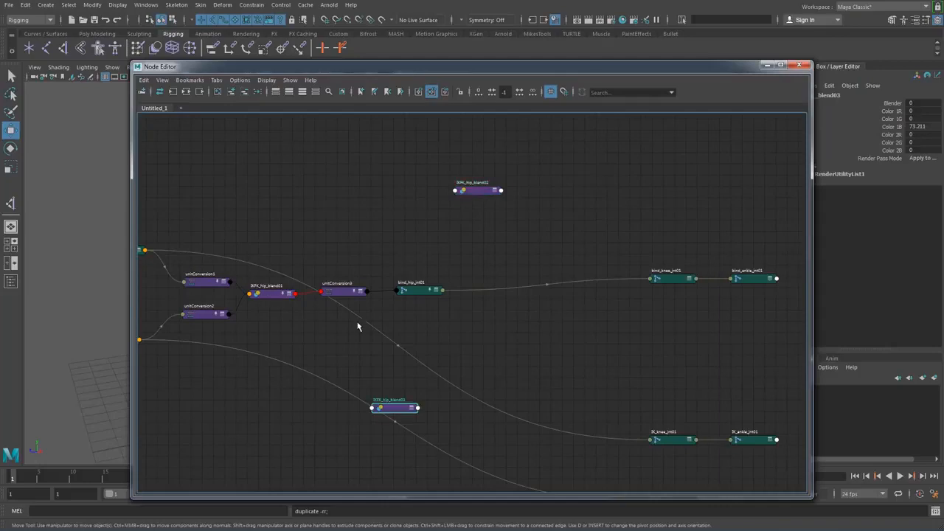
pyautogui.moveTo(398, 410); pyautogui.dragTo(613, 320)
pyautogui.moveTo(479, 196); pyautogui.dragTo(510, 321)
# Expand the IKFK_hip_blend02 node to show all its attributes.
pyautogui.scroll(4, 525, 330)
pyautogui.keyDown('alt'); pyautogui.moveTo(553, 337); pyautogui.dragTo(476, 339, button='middle'); pyautogui.keyUp('alt')
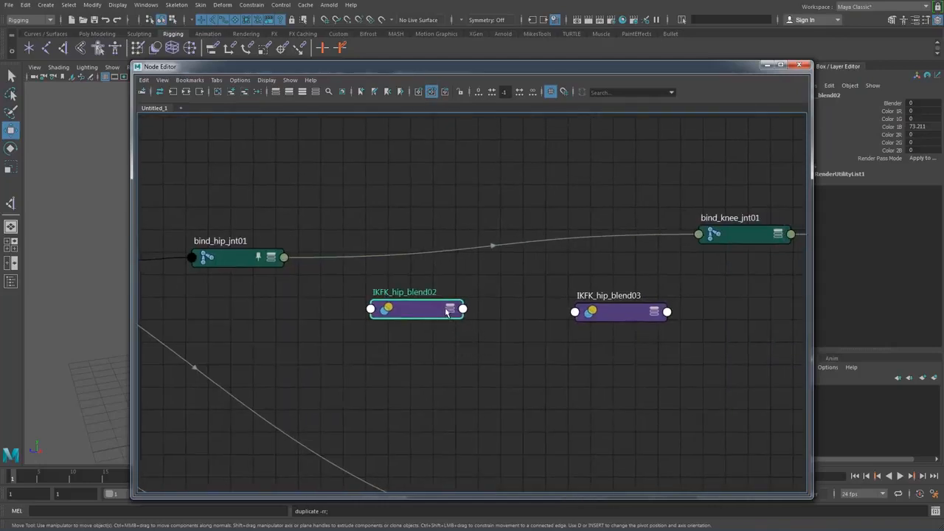
pyautogui.click(614, 316)
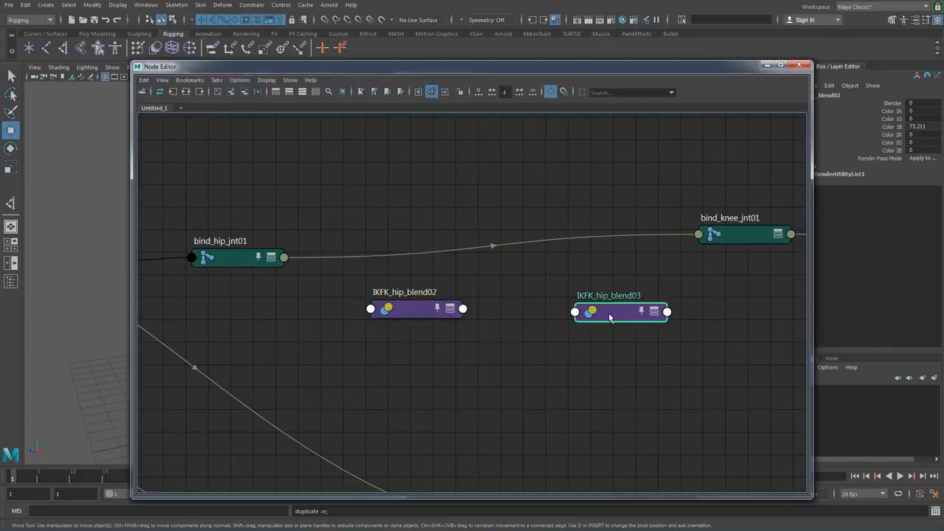
pyautogui.rightClick(453, 312)
pyautogui.click(507, 354)
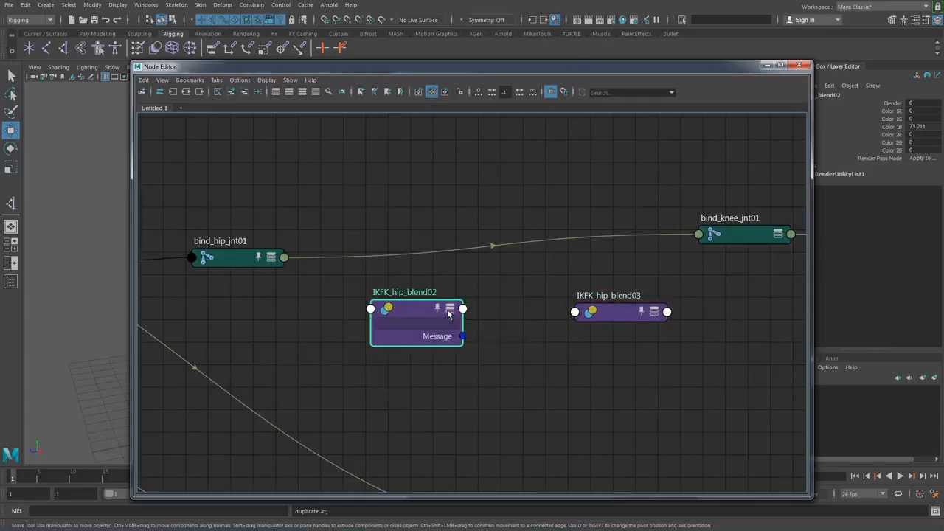
pyautogui.scroll(-1, 497, 318)
# Rename the IKFK_hip_blend02 node to IKFK_knee_blend01.
pyautogui.doubleClick(441, 298)
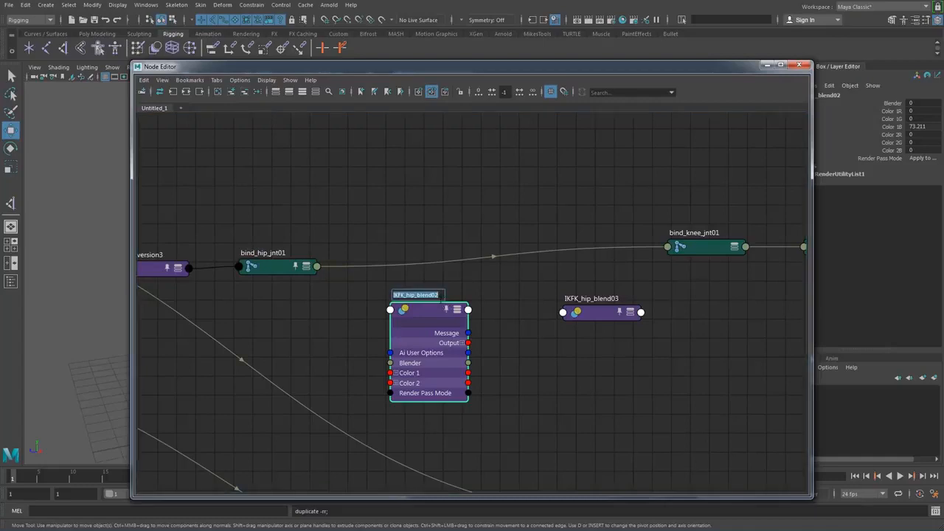
pyautogui.click(442, 295)
pyautogui.press('BackSpace')
pyautogui.press('BackSpace')
pyautogui.press('BackSpace')
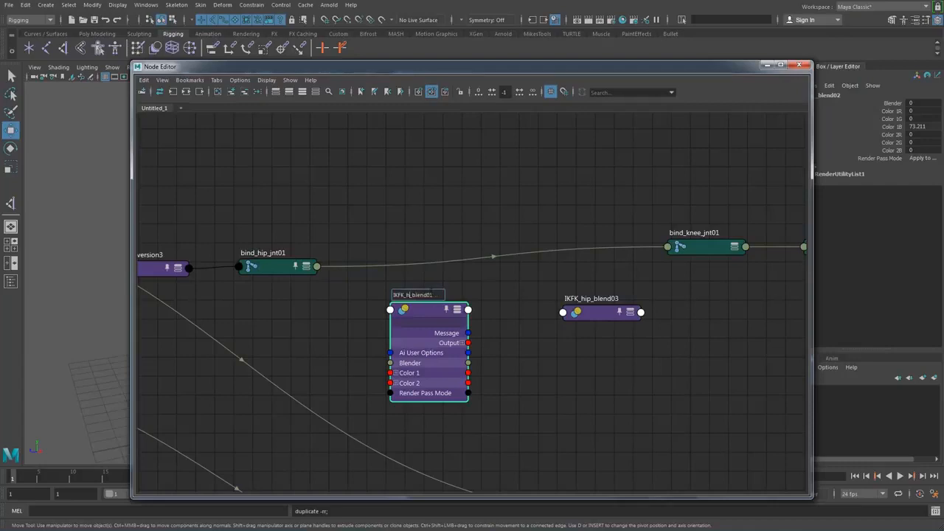
pyautogui.write('knee')
pyautogui.press('Return')
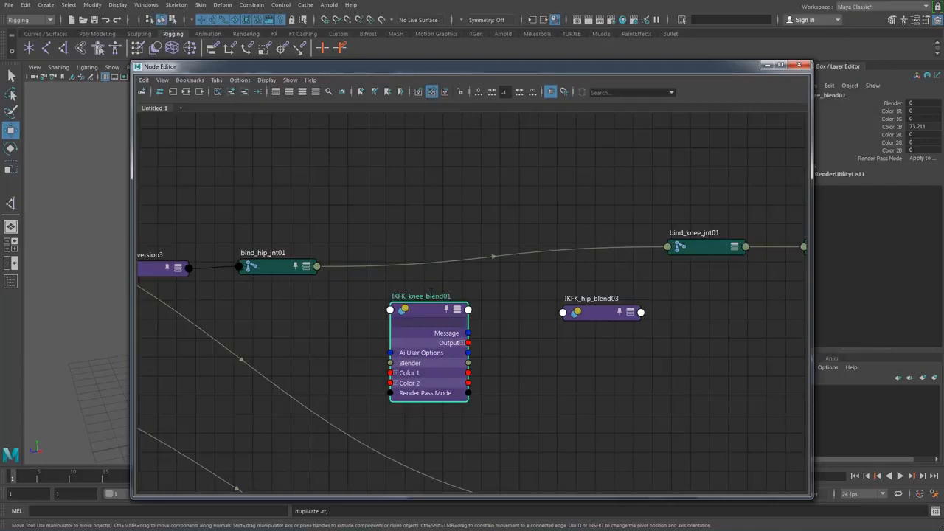
# Rename the IKFK_hip_blend03 node to IKFK_ankle_blend01.
pyautogui.doubleClick(594, 300)
pyautogui.click(614, 298)
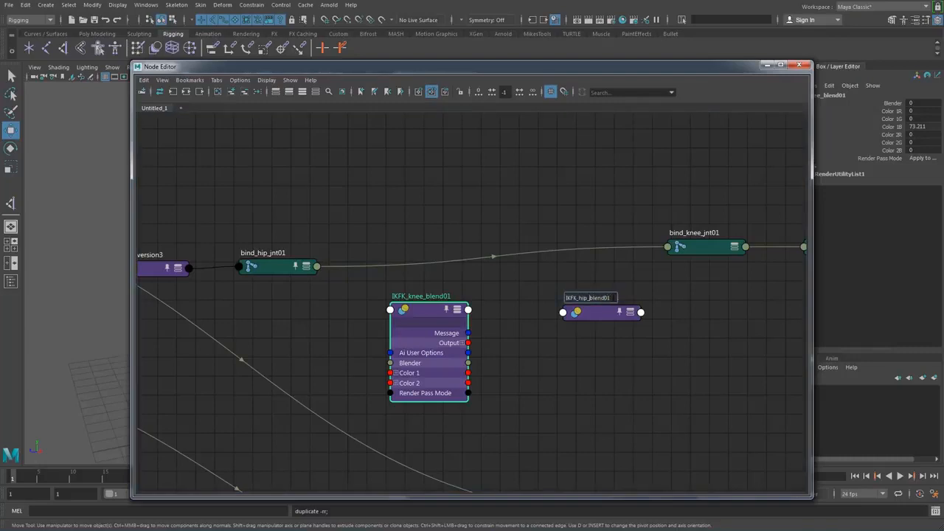
pyautogui.press('BackSpace')
pyautogui.press('BackSpace')
pyautogui.press('BackSpace')
pyautogui.write('ankle')
pyautogui.press('Return')
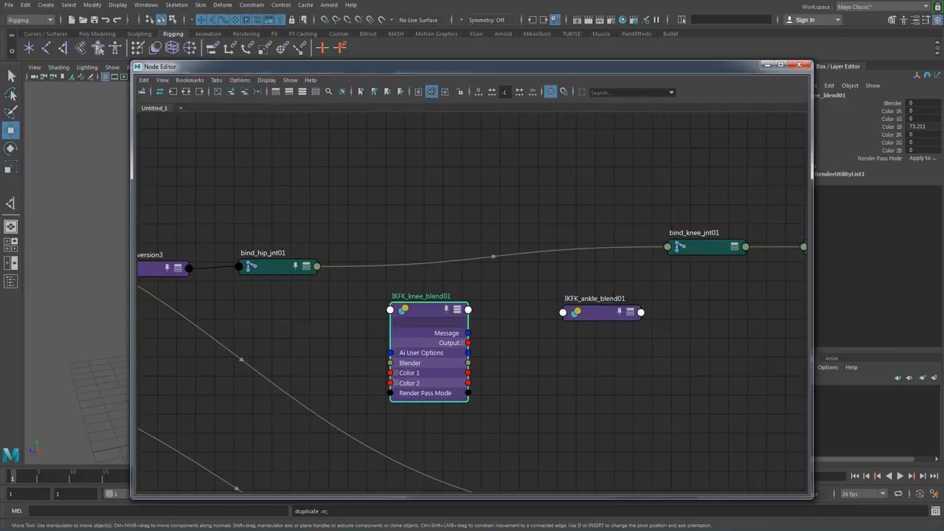
# Expand all attributes of IKFK_ankle_blend01 and move the node out beyond the ankle joints.
pyautogui.click(630, 315)
pyautogui.click(631, 315)
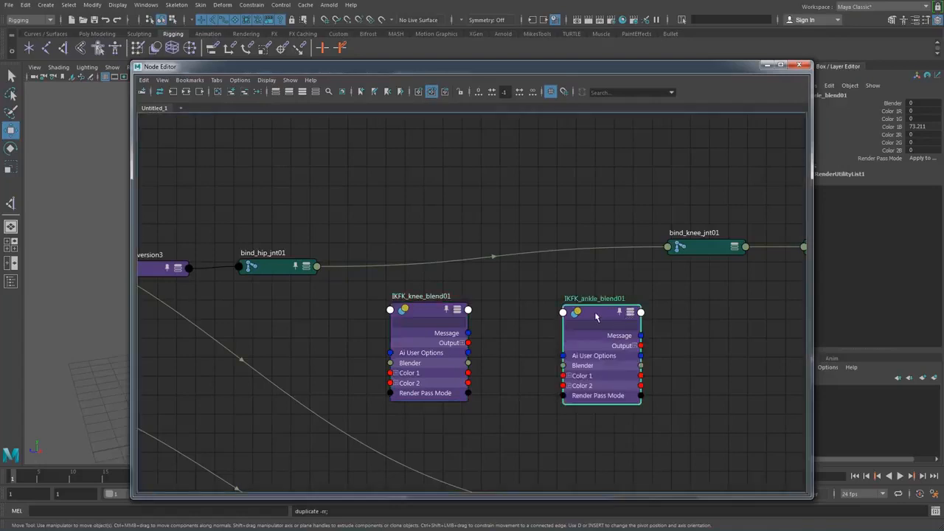
pyautogui.moveTo(611, 317); pyautogui.dragTo(611, 308)
pyautogui.scroll(-3, 611, 309)
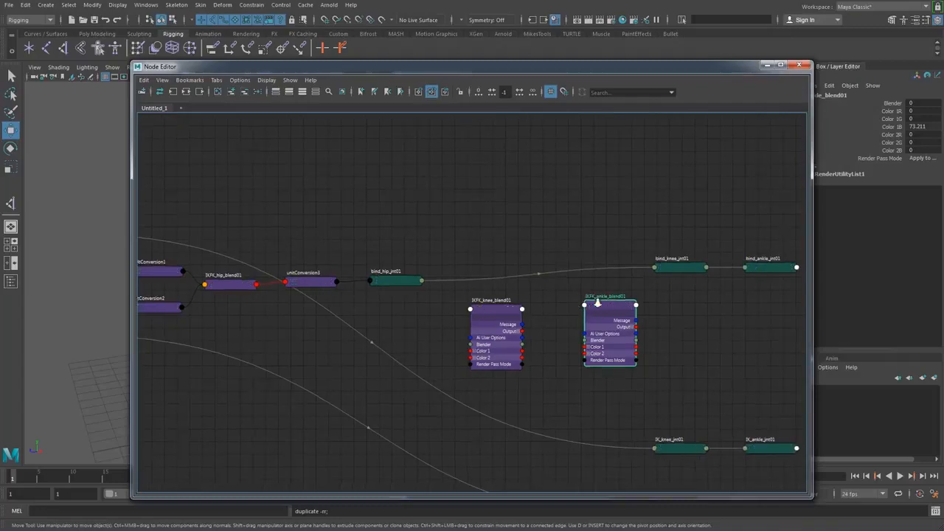
pyautogui.scroll(-2, 532, 295)
pyautogui.moveTo(545, 298); pyautogui.dragTo(727, 301)
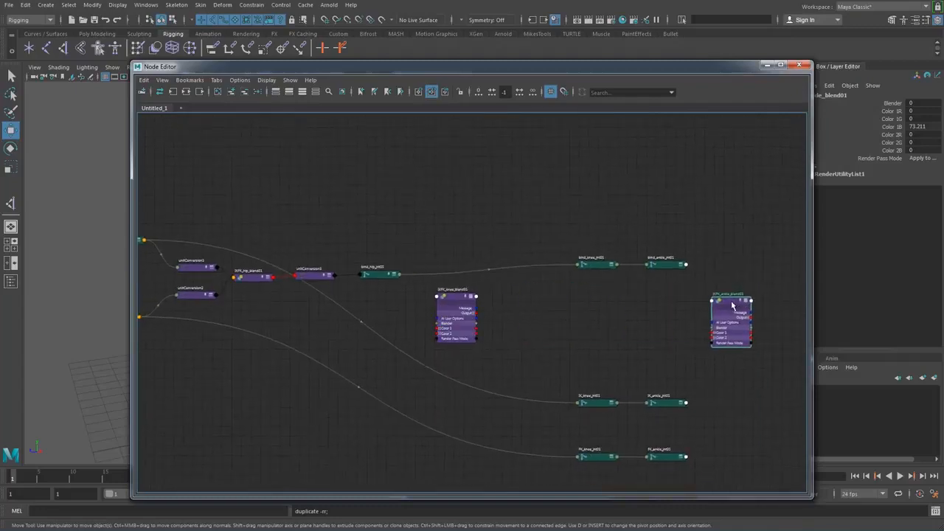
# Move IKFK_knee_blend01 closer to the ankle nodes and place bind_knee_jnt01 on its output side.
pyautogui.scroll(4, 613, 302)
pyautogui.scroll(-3, 469, 319)
pyautogui.keyDown('alt'); pyautogui.moveTo(561, 319); pyautogui.dragTo(391, 331, button='middle'); pyautogui.keyUp('alt')
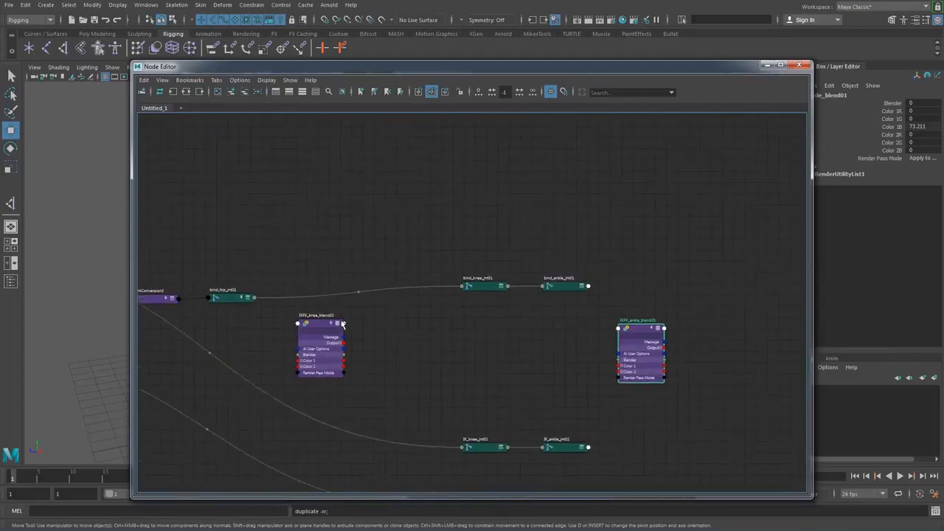
pyautogui.moveTo(320, 325); pyautogui.dragTo(347, 282)
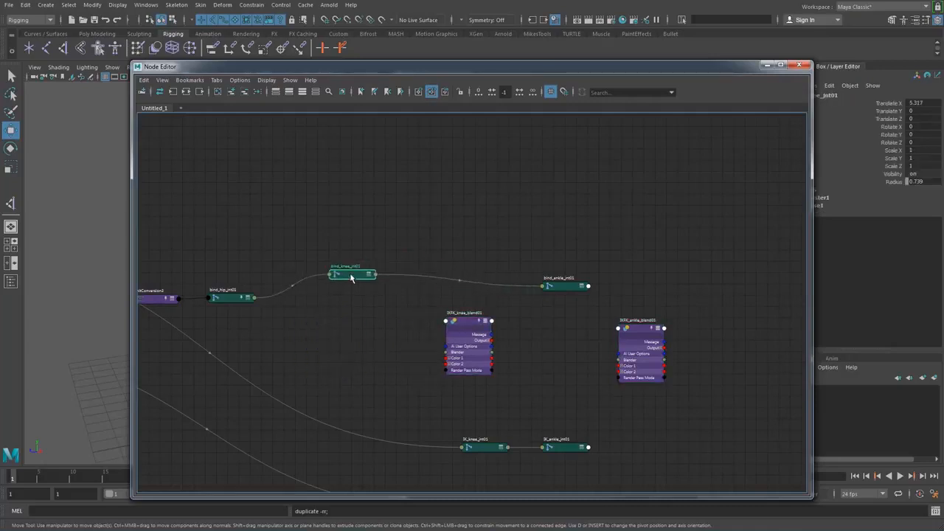
pyautogui.scroll(3, 379, 317)
pyautogui.keyDown('alt'); pyautogui.moveTo(381, 271); pyautogui.dragTo(384, 265, button='middle'); pyautogui.keyUp('alt')
pyautogui.moveTo(313, 203); pyautogui.dragTo(606, 300)
pyautogui.scroll(-5, 582, 309)
pyautogui.scroll(-1, 462, 246)
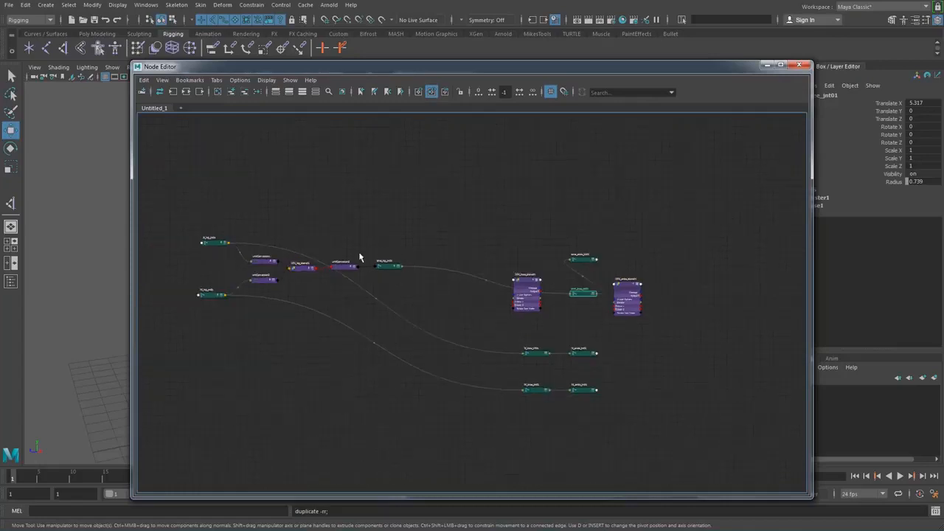
# Move IK_knee_jnt01 and FK_knee_jnt01 to the input side of IKFK_knee_blend01.
pyautogui.keyDown('alt'); pyautogui.moveTo(399, 274); pyautogui.dragTo(392, 228, button='middle'); pyautogui.keyUp('alt')
pyautogui.scroll(7, 458, 270)
pyautogui.keyDown('alt'); pyautogui.moveTo(457, 271); pyautogui.dragTo(367, 261, button='middle'); pyautogui.keyUp('alt')
pyautogui.scroll(-1, 579, 298)
pyautogui.keyDown('alt'); pyautogui.moveTo(568, 310); pyautogui.dragTo(540, 311, button='middle'); pyautogui.keyUp('alt')
pyautogui.scroll(-3, 554, 306)
pyautogui.moveTo(532, 359); pyautogui.dragTo(412, 160)
pyautogui.moveTo(527, 433); pyautogui.dragTo(368, 315)
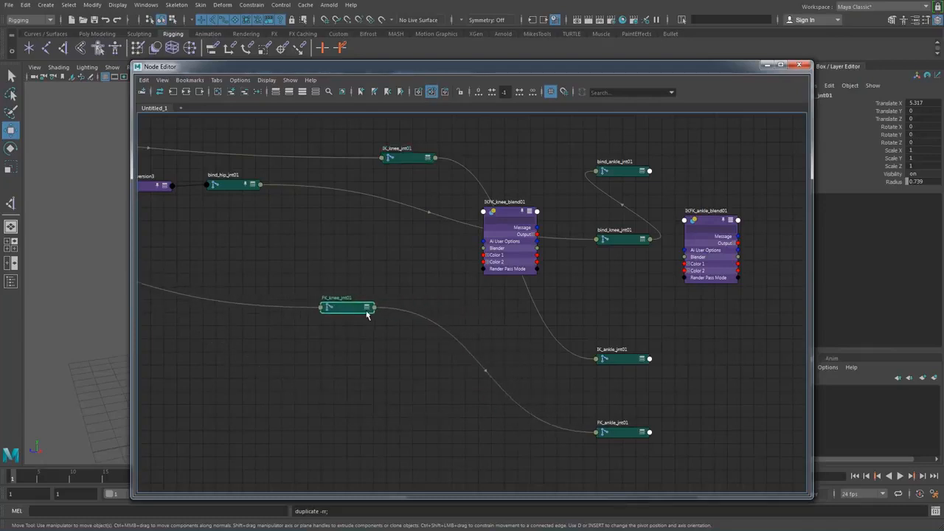
# Expand the attributes of FK_knee_jnt01 and IK_knee_jnt01, stack the IK node above the FK node, and lower IKFK_knee_blend01 slightly.
pyautogui.click(366, 308)
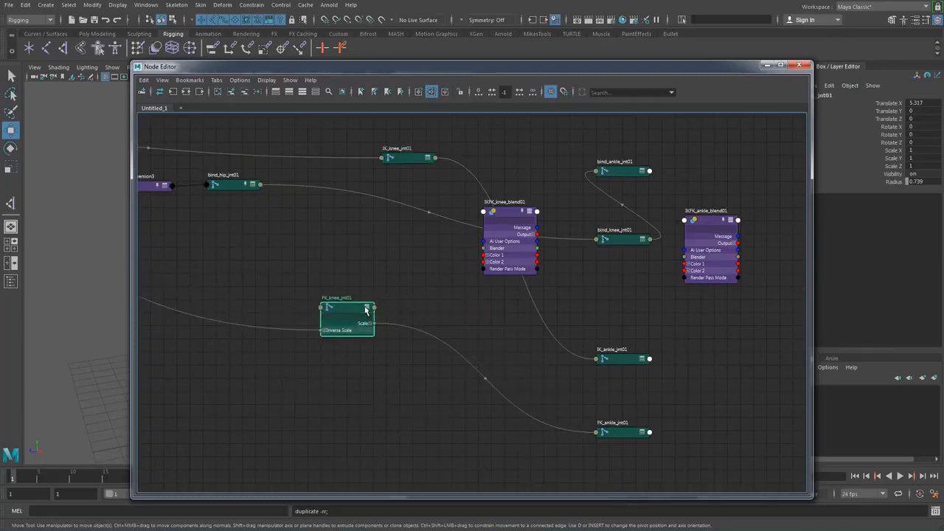
pyautogui.click(427, 160)
pyautogui.moveTo(407, 156); pyautogui.dragTo(349, 153)
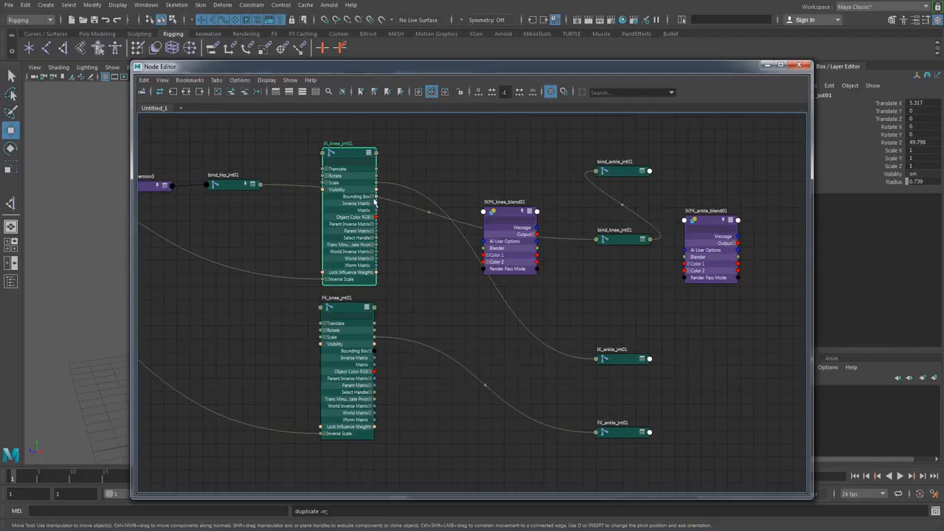
pyautogui.moveTo(507, 215); pyautogui.dragTo(500, 239)
pyautogui.click(351, 161)
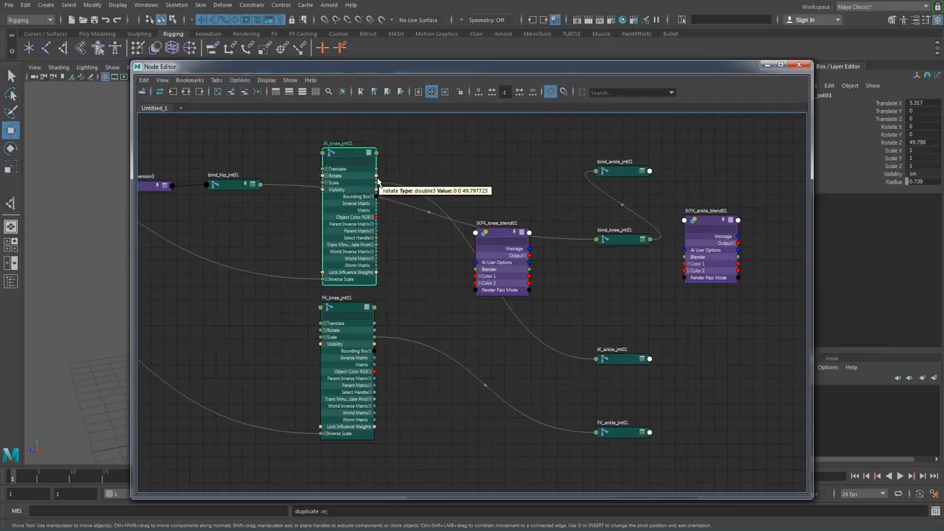
# Show all attributes of bind_knee_jnt01 and connect IK_knee_jnt01's Rotate to Color 1 of IKFK_knee_blend01.
pyautogui.click(643, 239)
pyautogui.click(642, 239)
pyautogui.moveTo(617, 239); pyautogui.dragTo(621, 227)
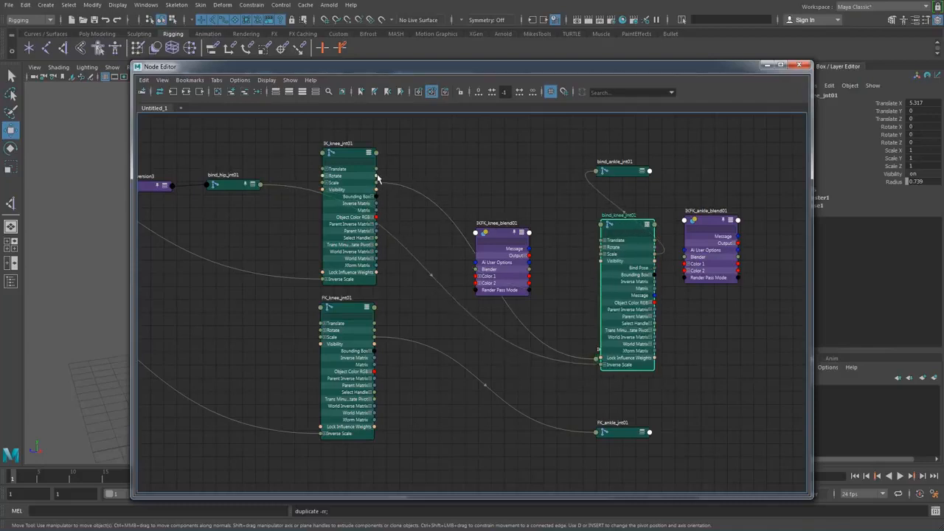
pyautogui.moveTo(376, 177); pyautogui.dragTo(477, 280)
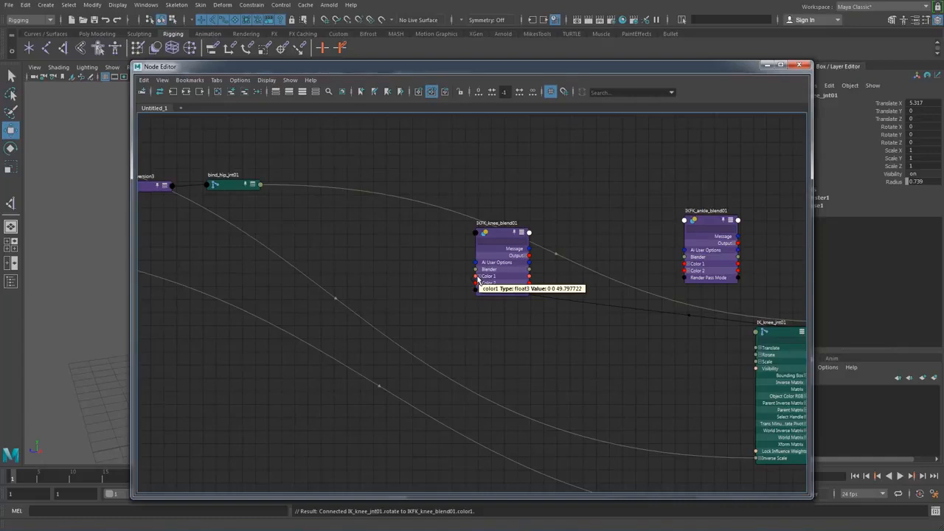
# Arrange IK_knee_jnt01 and FK_knee_jnt01 before IKFK_knee_blend01 in the graph, with bind_knee_jnt01 after it.
pyautogui.scroll(-5, 534, 249)
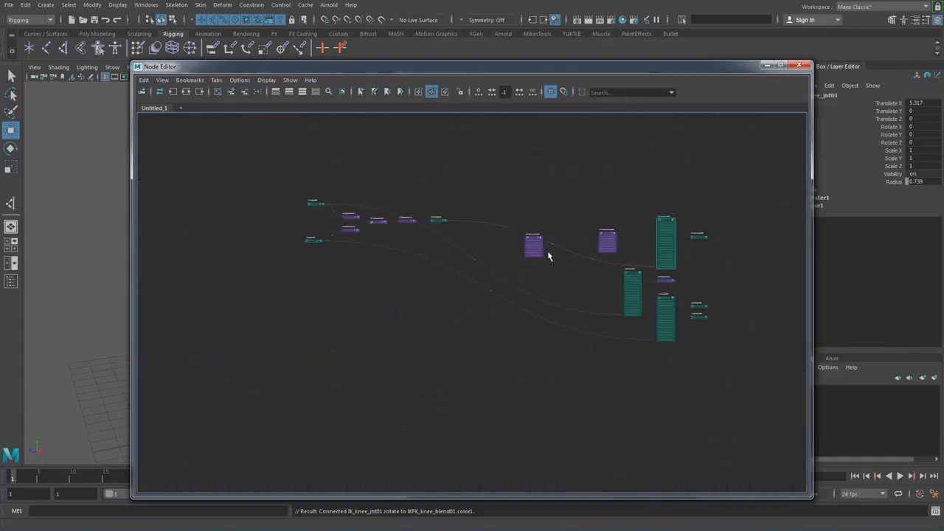
pyautogui.scroll(3, 577, 255)
pyautogui.moveTo(714, 296); pyautogui.dragTo(412, 158)
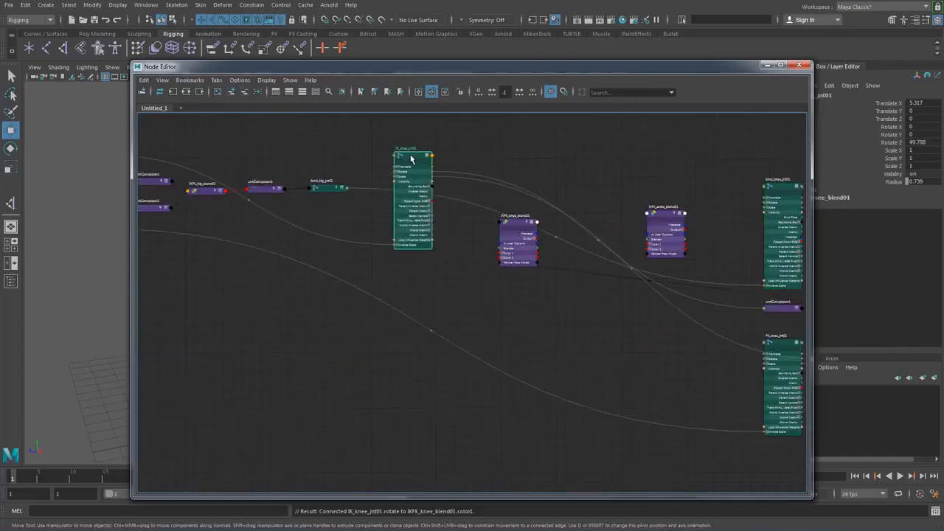
pyautogui.moveTo(779, 345); pyautogui.dragTo(386, 293)
pyautogui.keyDown('alt'); pyautogui.moveTo(610, 357); pyautogui.dragTo(448, 329, button='middle'); pyautogui.keyUp('alt')
pyautogui.keyDown('alt'); pyautogui.moveTo(483, 274); pyautogui.dragTo(489, 298, button='middle'); pyautogui.keyUp('alt')
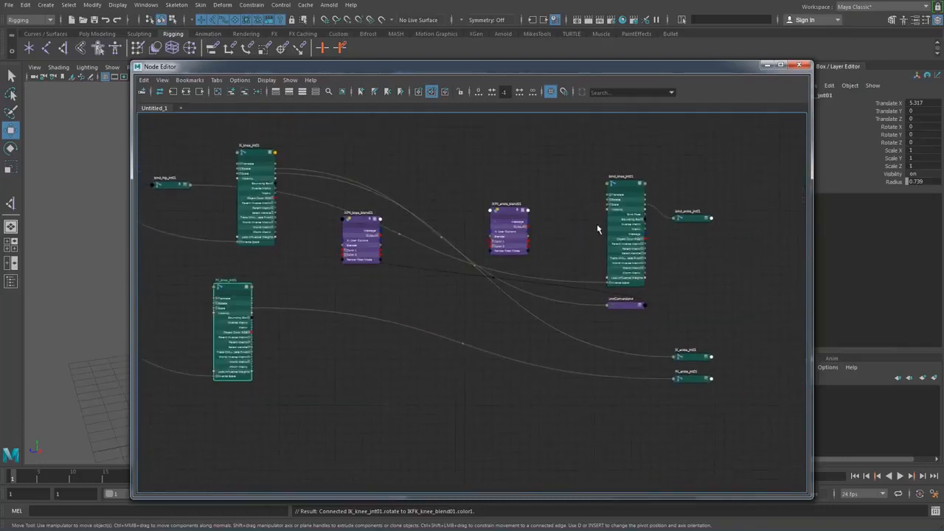
pyautogui.moveTo(626, 185); pyautogui.dragTo(457, 214)
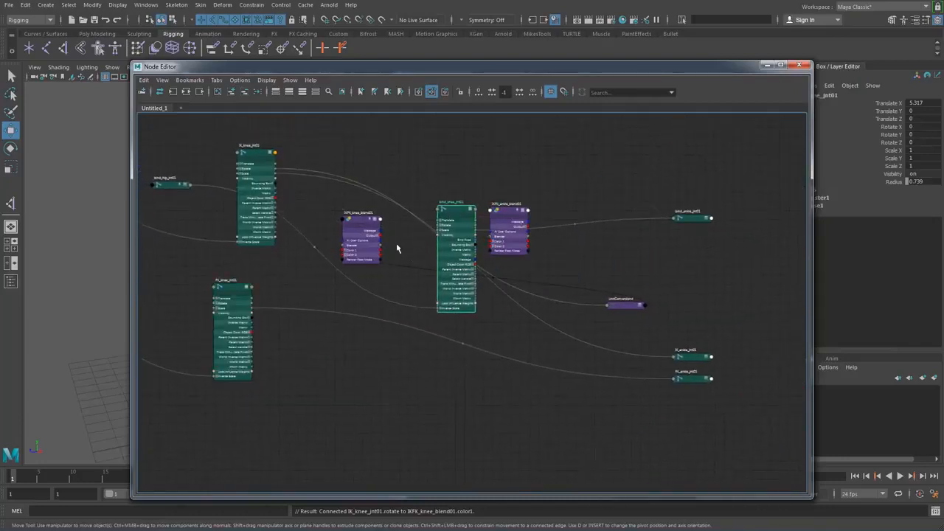
# Place unitConversion4 between IK_knee_jnt01 and IKFK_knee_blend01, and move IKFK_ankle_blend01 clear of the knee nodes.
pyautogui.keyDown('alt'); pyautogui.moveTo(368, 250); pyautogui.dragTo(413, 254, button='middle'); pyautogui.keyUp('alt')
pyautogui.scroll(1, 413, 254)
pyautogui.moveTo(700, 323); pyautogui.dragTo(340, 225)
pyautogui.scroll(2, 343, 218)
pyautogui.keyDown('alt'); pyautogui.moveTo(463, 326); pyautogui.dragTo(498, 342, button='middle'); pyautogui.keyUp('alt')
pyautogui.click(693, 222)
pyautogui.moveTo(694, 222); pyautogui.dragTo(749, 164)
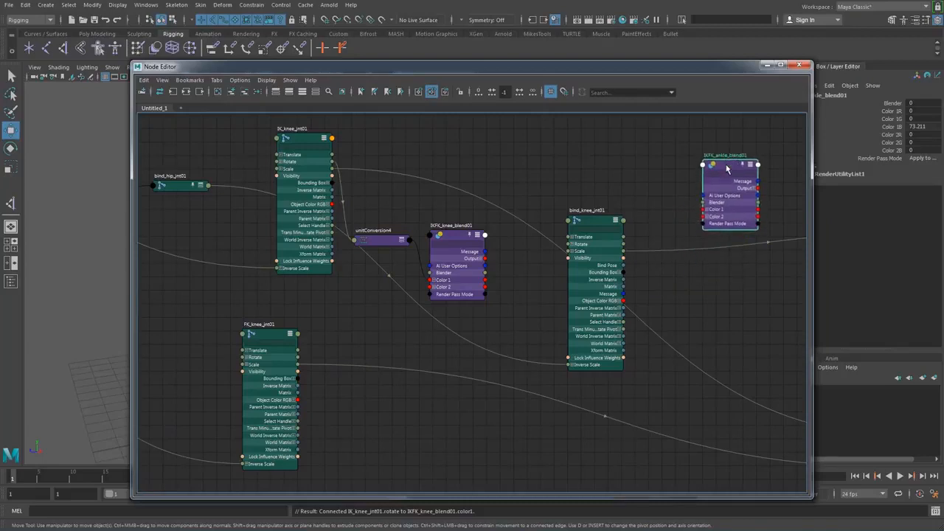
pyautogui.keyDown('alt'); pyautogui.moveTo(602, 150); pyautogui.dragTo(633, 141, button='middle'); pyautogui.keyUp('alt')
# Pin and align the IK and FK knee joint nodes, and connect FK_knee_jnt01's Rotate to Color 2 of IKFK_knee_blend01.
pyautogui.click(337, 135)
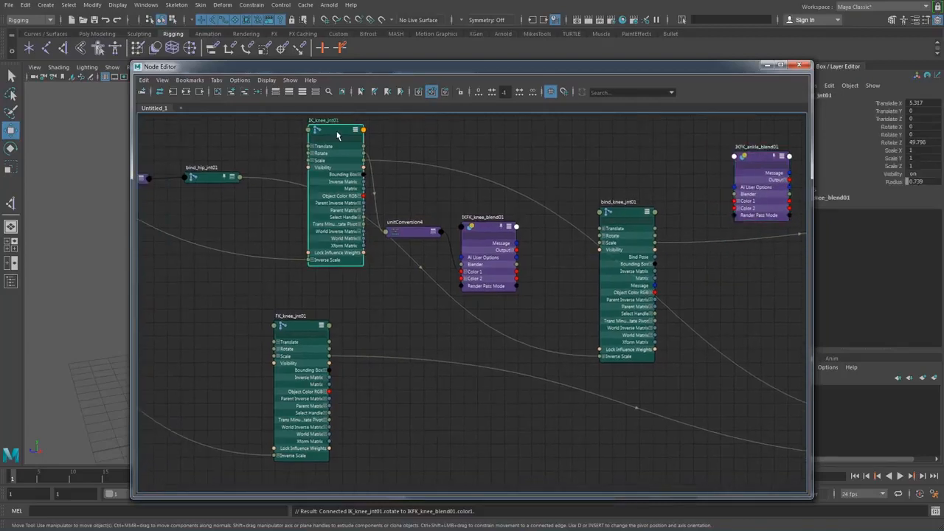
pyautogui.click(293, 324)
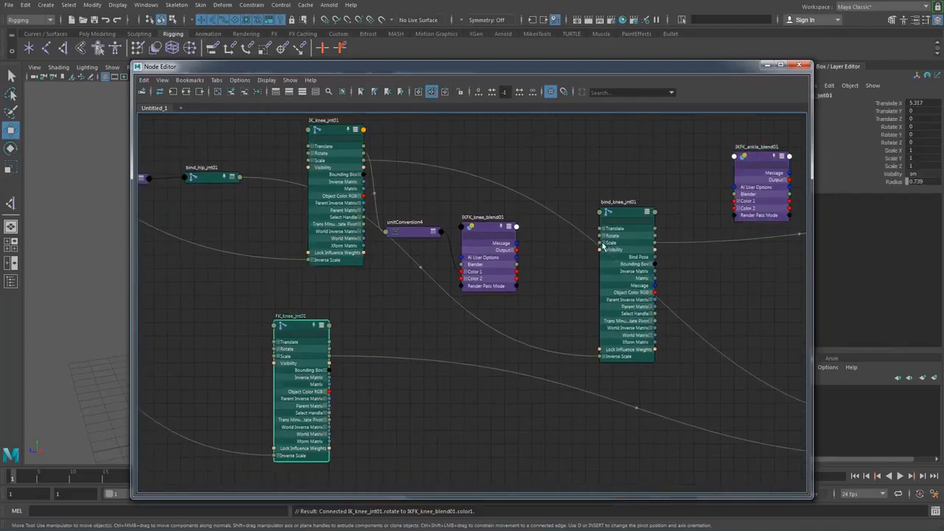
pyautogui.click(621, 220)
pyautogui.moveTo(482, 229); pyautogui.dragTo(505, 234)
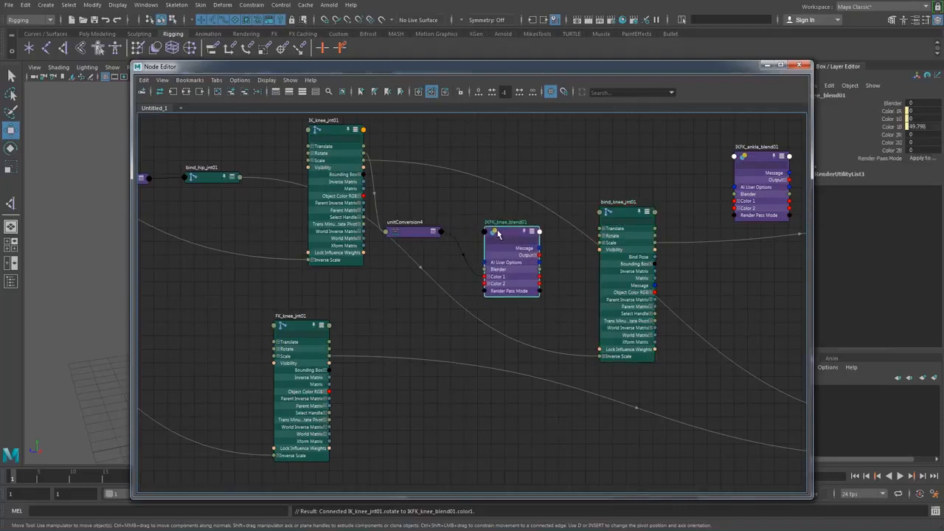
pyautogui.click(417, 235)
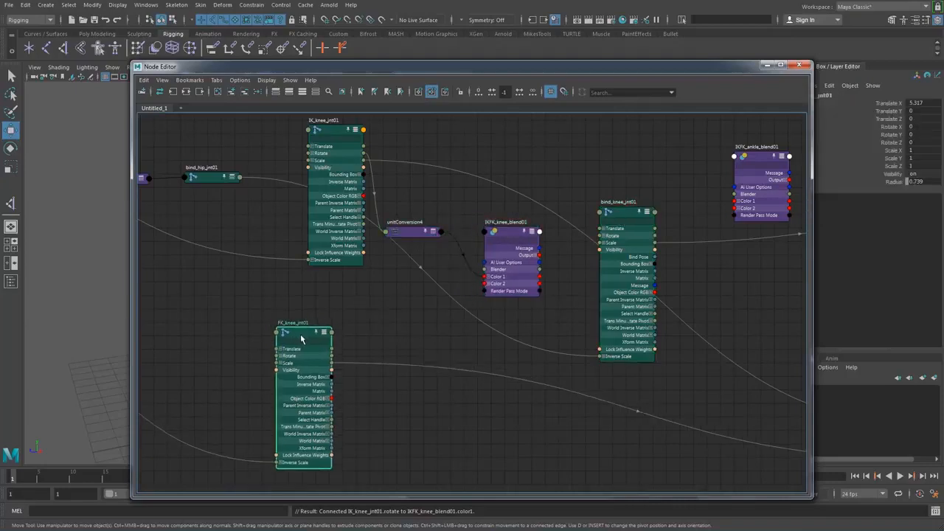
pyautogui.moveTo(289, 332); pyautogui.dragTo(320, 332)
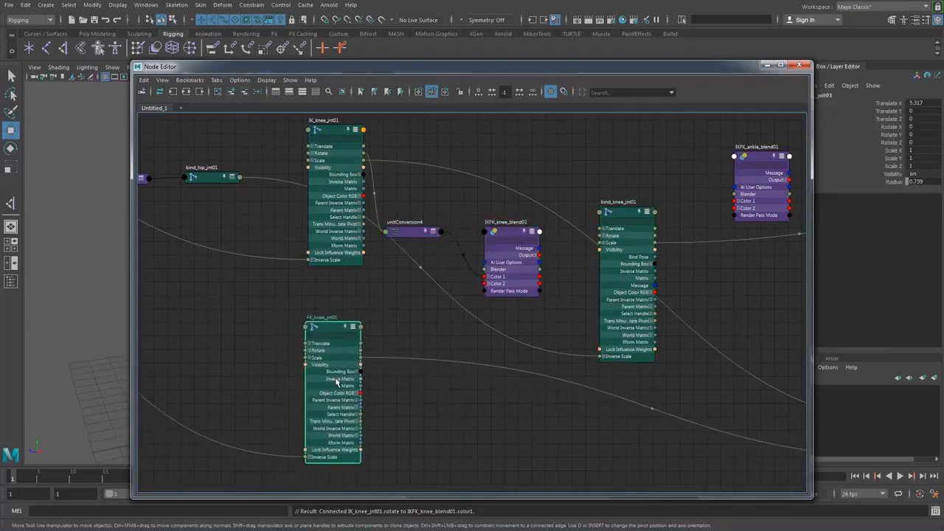
pyautogui.moveTo(361, 355); pyautogui.dragTo(486, 285)
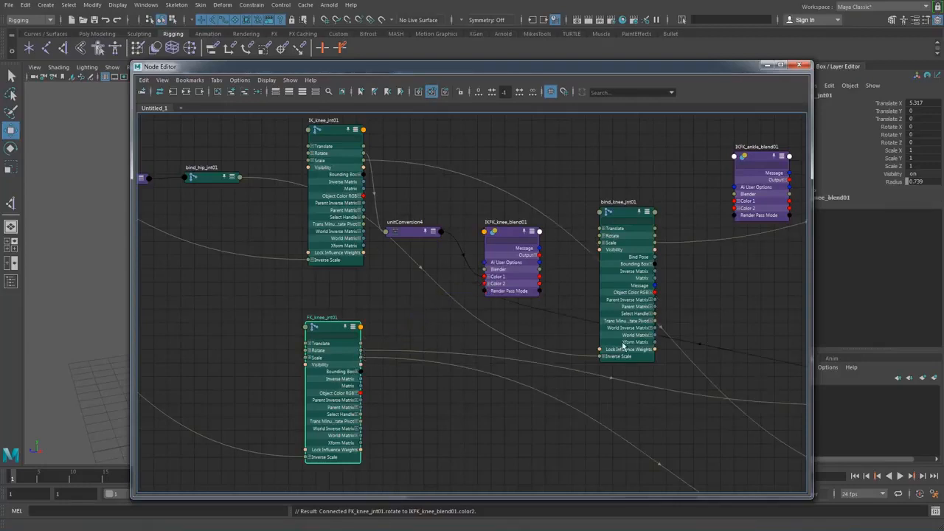
# Position unitConversion5 between FK_knee_jnt01 and IKFK_knee_blend01.
pyautogui.scroll(-3, 623, 346)
pyautogui.moveTo(800, 393); pyautogui.dragTo(531, 366)
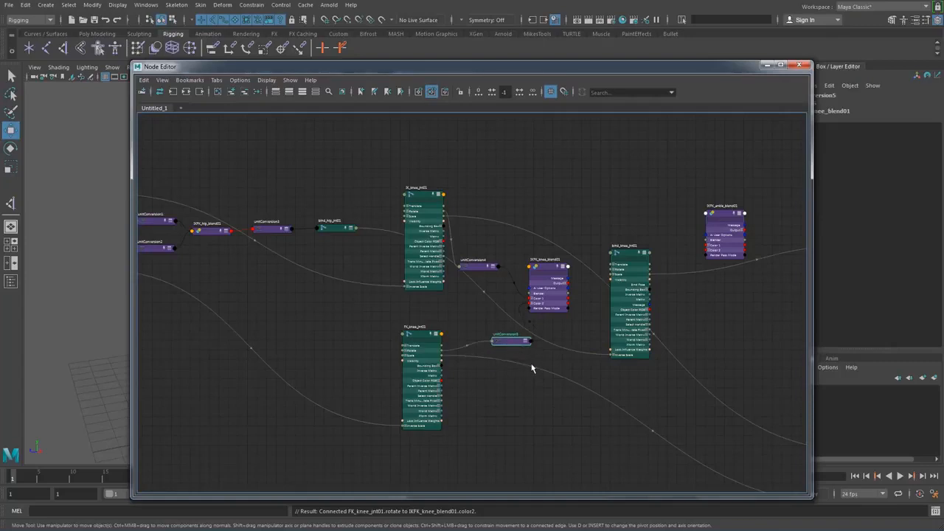
pyautogui.scroll(3, 531, 366)
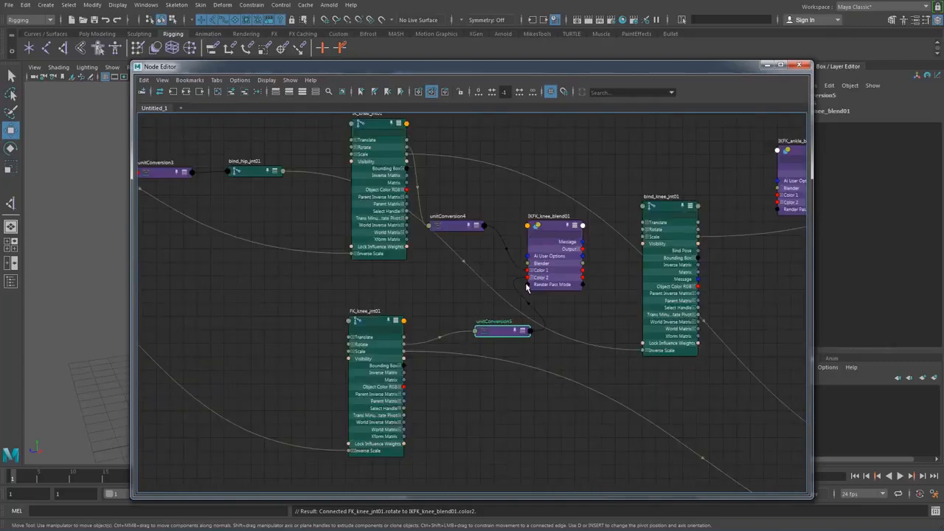
pyautogui.moveTo(495, 333); pyautogui.dragTo(453, 312)
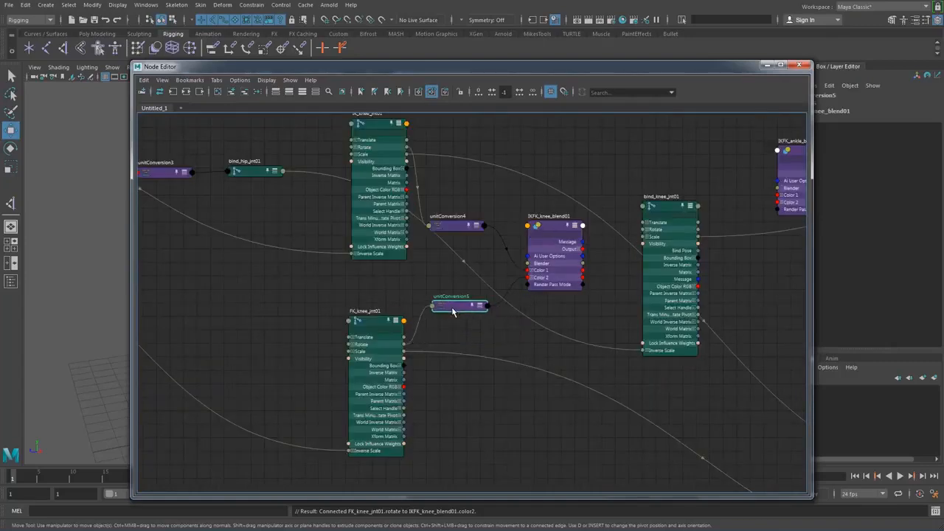
# Connect the Output of IKFK_knee_blend01 to bind_knee_jnt01's Rotate and place the resulting unit conversion node between them.
pyautogui.moveTo(542, 314); pyautogui.dragTo(392, 308, button='middle')
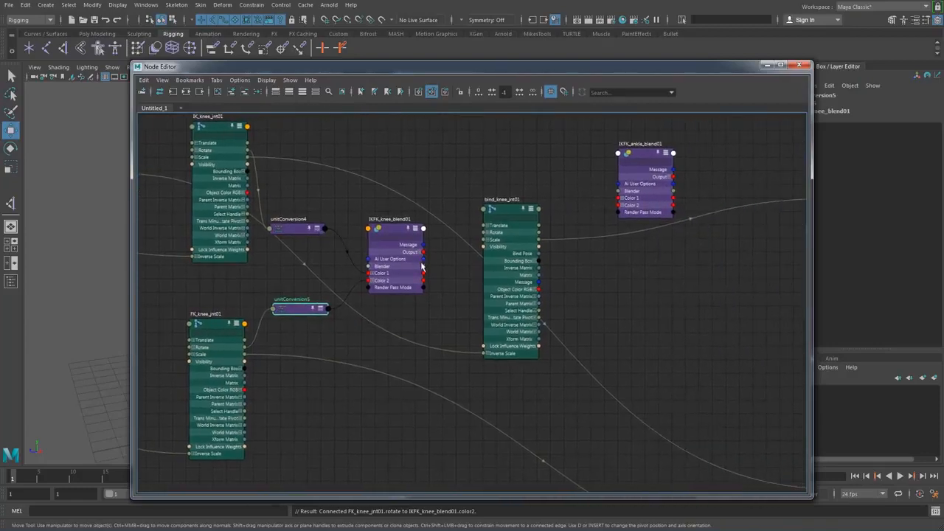
pyautogui.moveTo(423, 251); pyautogui.dragTo(483, 235)
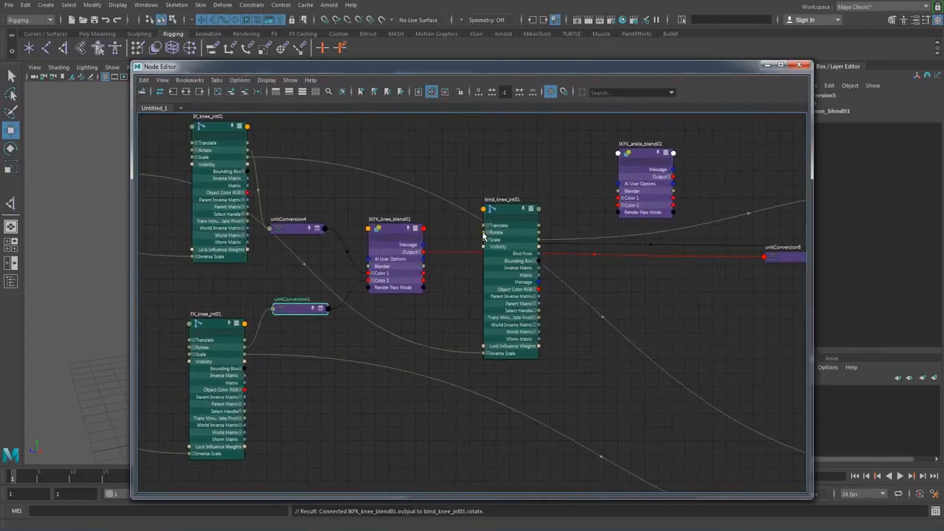
pyautogui.moveTo(786, 259); pyautogui.dragTo(455, 267)
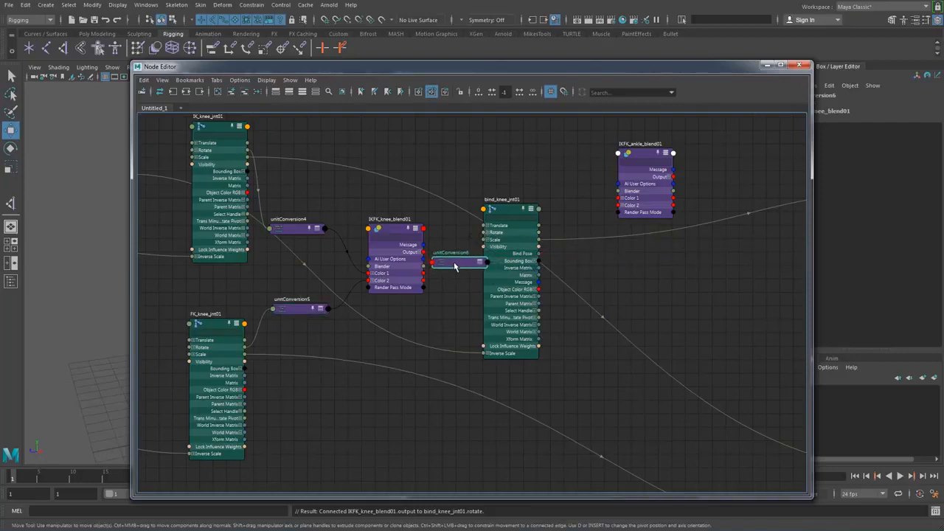
# Collapse the bind, IK and FK knee joint nodes, IKFK_knee_blend01 and unitConversion6 to hide their attributes.
pyautogui.click(531, 208)
pyautogui.moveTo(516, 210); pyautogui.dragTo(535, 208)
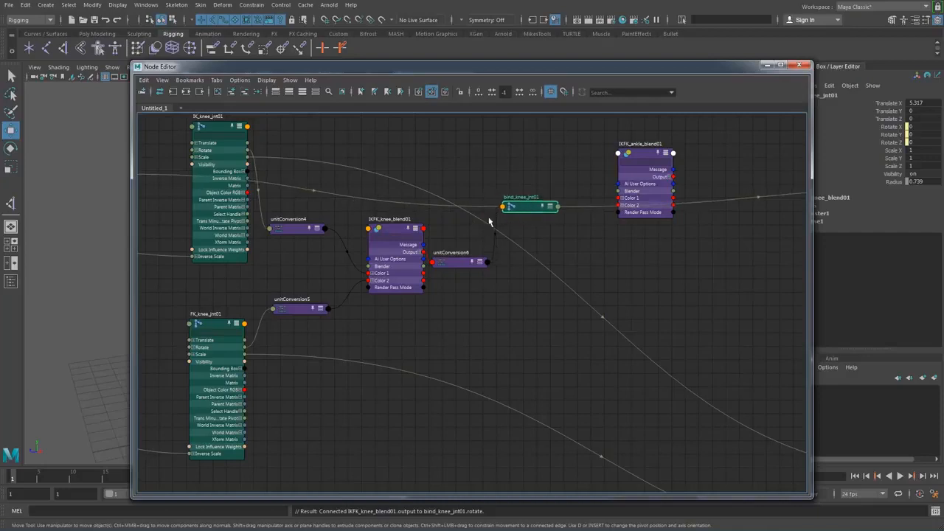
pyautogui.click(417, 229)
pyautogui.click(479, 262)
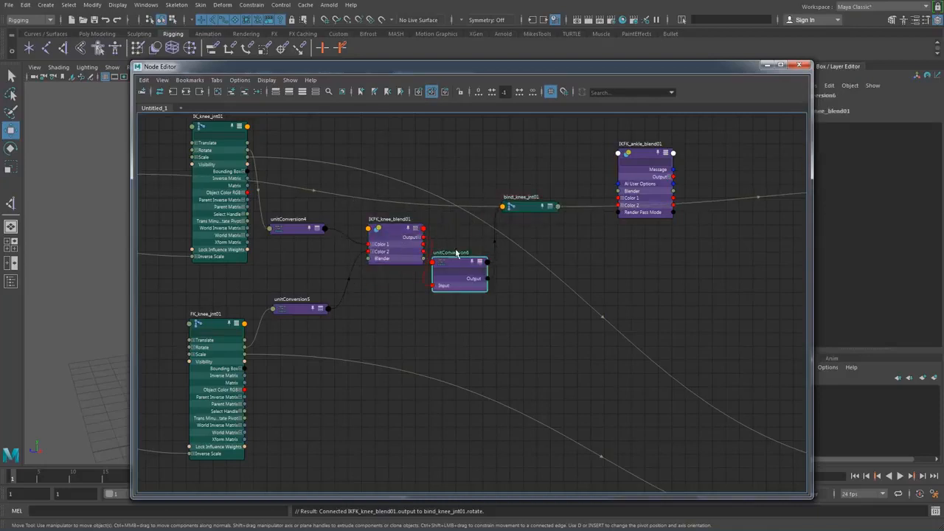
pyautogui.click(416, 228)
pyautogui.keyDown('shift'); pyautogui.click(479, 262); pyautogui.keyUp('shift')
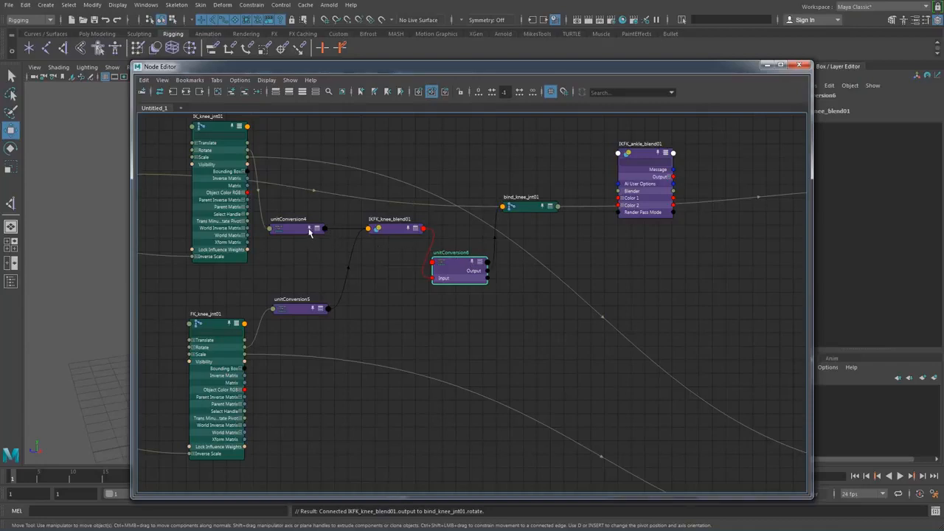
pyautogui.click(479, 263)
pyautogui.click(242, 129)
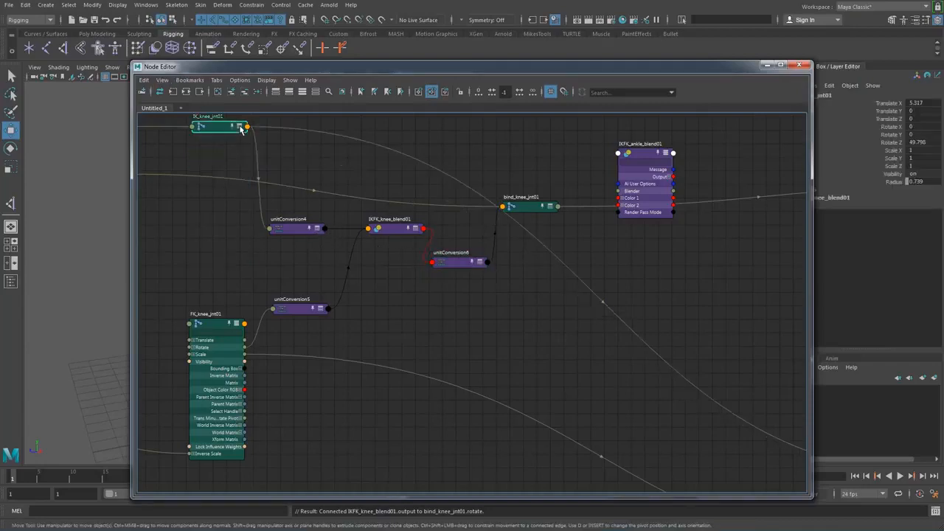
pyautogui.click(235, 327)
# Shift FK_knee_jnt01 away from unitConversion5 and line up unitConversion6 and bind_knee_jnt01 in a row with IKFK_knee_blend01.
pyautogui.moveTo(236, 326); pyautogui.dragTo(215, 350)
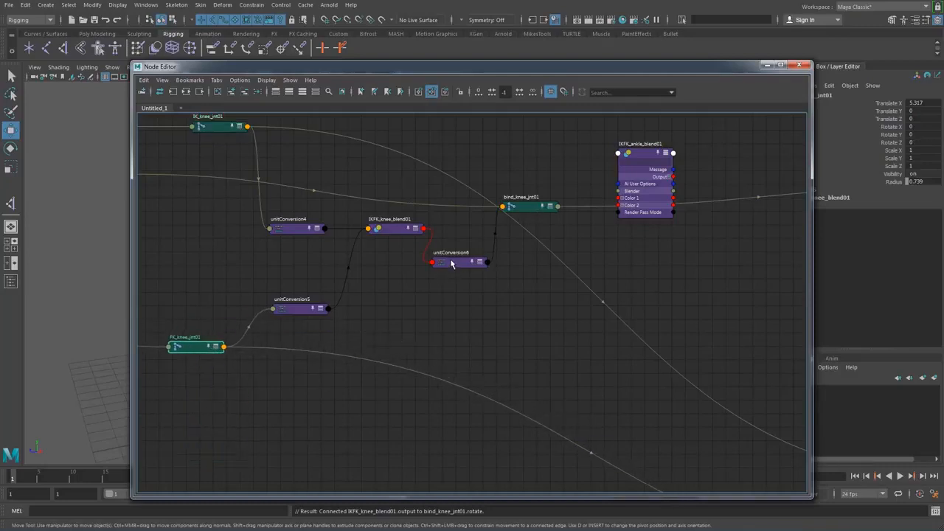
pyautogui.moveTo(452, 264); pyautogui.dragTo(459, 231)
pyautogui.moveTo(531, 210); pyautogui.dragTo(544, 230)
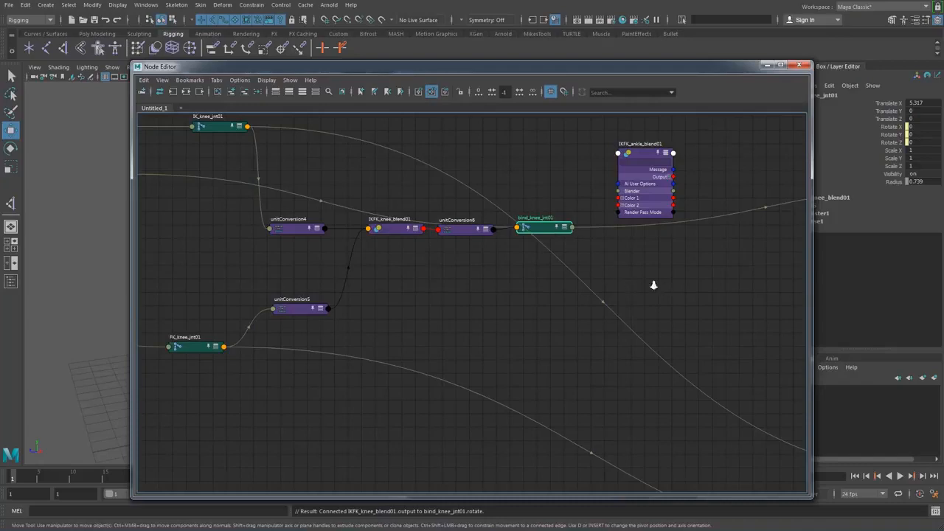
# Arrange the ankle nodes with IK_ankle_jnt01 above FK_ankle_jnt01, followed by IKFK_ankle_blend01 and bind_ankle_jnt01.
pyautogui.keyDown('alt'); pyautogui.moveTo(654, 284); pyautogui.dragTo(646, 304, button='right'); pyautogui.keyUp('alt')
pyautogui.keyDown('alt'); pyautogui.moveTo(646, 303); pyautogui.dragTo(376, 262, button='middle'); pyautogui.keyUp('alt')
pyautogui.keyDown('alt'); pyautogui.moveTo(394, 259); pyautogui.dragTo(457, 235, button='right'); pyautogui.keyUp('alt')
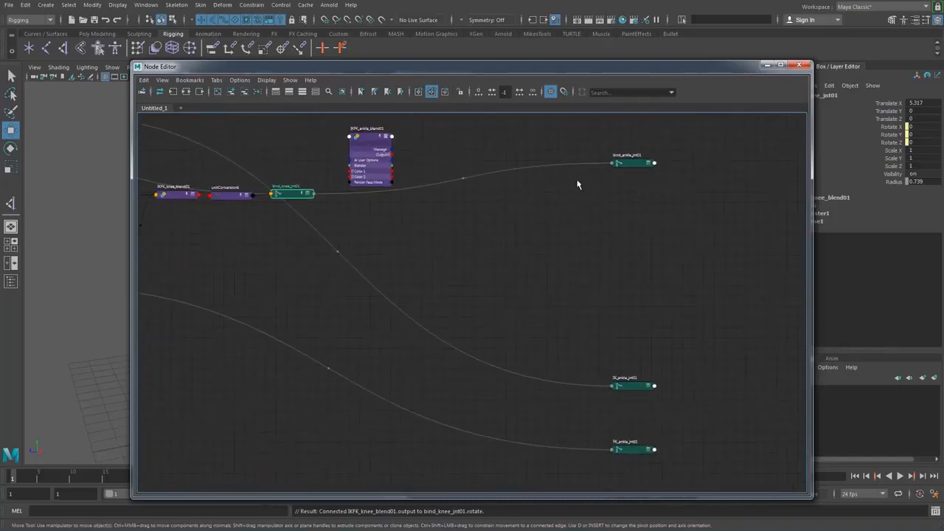
pyautogui.moveTo(632, 165); pyautogui.dragTo(621, 279)
pyautogui.moveTo(633, 386); pyautogui.dragTo(484, 188)
pyautogui.moveTo(627, 456); pyautogui.dragTo(463, 345)
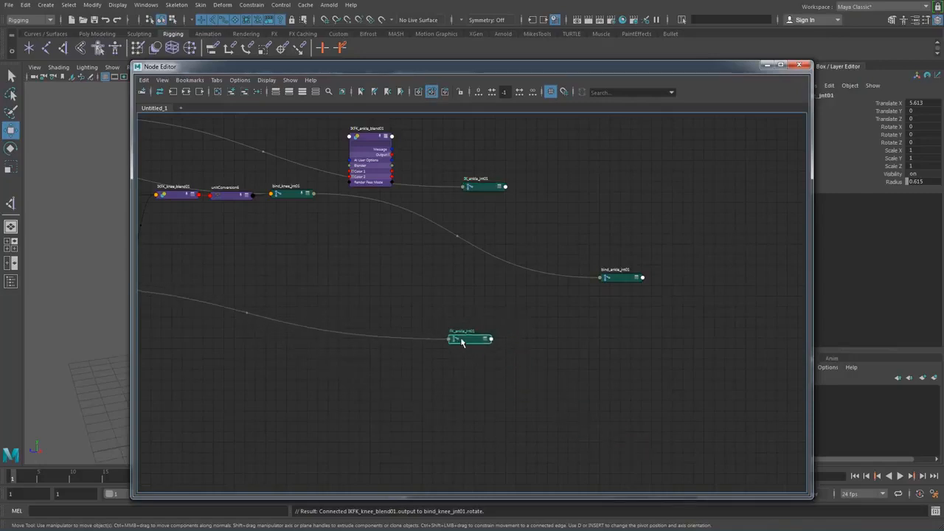
pyautogui.moveTo(374, 143); pyautogui.dragTo(552, 255)
# Pin the four ankle nodes and space IKFK_ankle_blend01 and bind_ankle_jnt01 farther from the IK and FK ankle joints.
pyautogui.keyDown('alt'); pyautogui.moveTo(565, 274); pyautogui.dragTo(637, 327, button='right'); pyautogui.keyUp('alt')
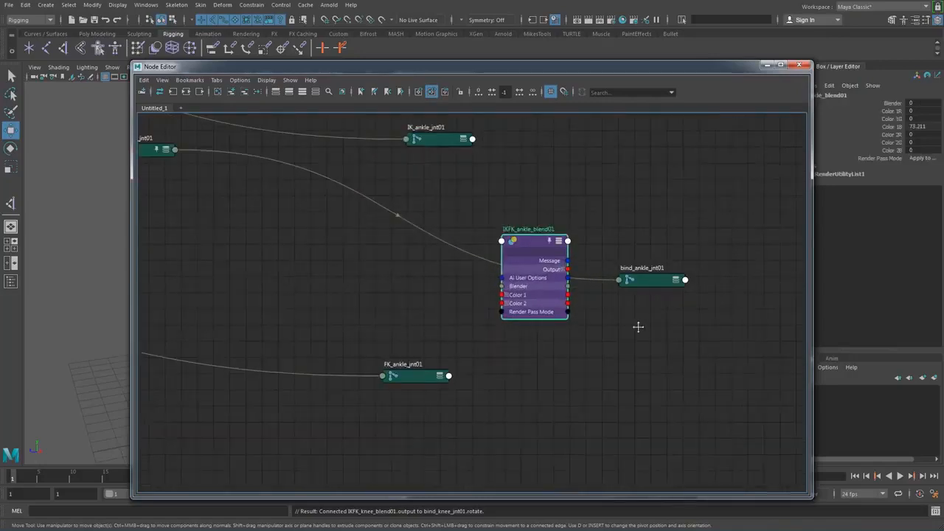
pyautogui.keyDown('alt'); pyautogui.moveTo(636, 327); pyautogui.dragTo(556, 344, button='middle'); pyautogui.keyUp('alt')
pyautogui.moveTo(354, 171); pyautogui.dragTo(680, 460)
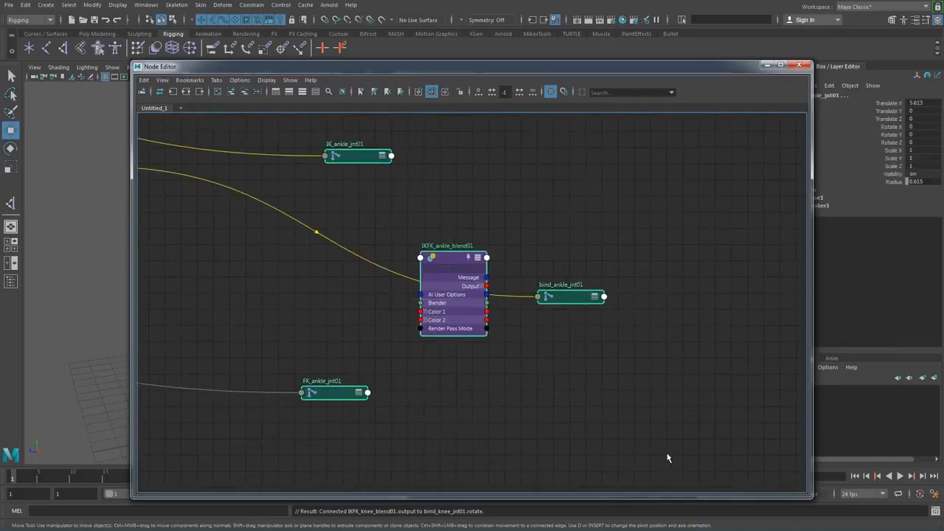
pyautogui.click(499, 426)
pyautogui.moveTo(558, 295); pyautogui.dragTo(638, 289)
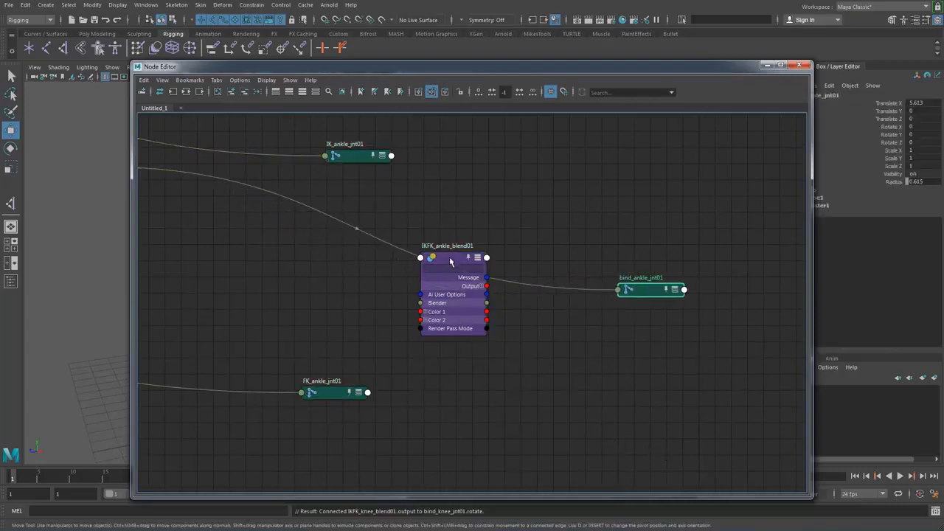
pyautogui.moveTo(453, 262); pyautogui.dragTo(487, 256)
# Show all attributes of bind_ankle_jnt01, IK_ankle_jnt01 and FK_ankle_jnt01, and reposition the expanded nodes around IKFK_ankle_blend01.
pyautogui.click(675, 292)
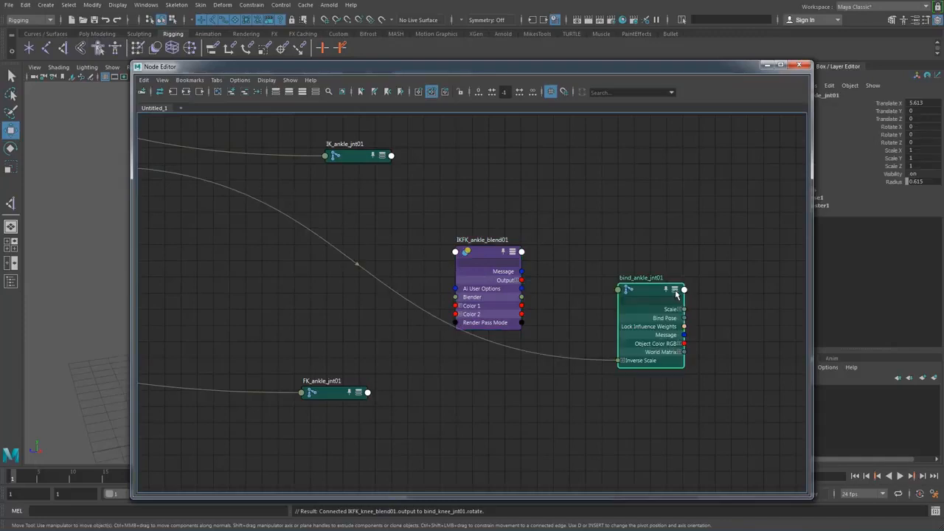
pyautogui.moveTo(660, 290); pyautogui.dragTo(691, 234)
pyautogui.click(706, 234)
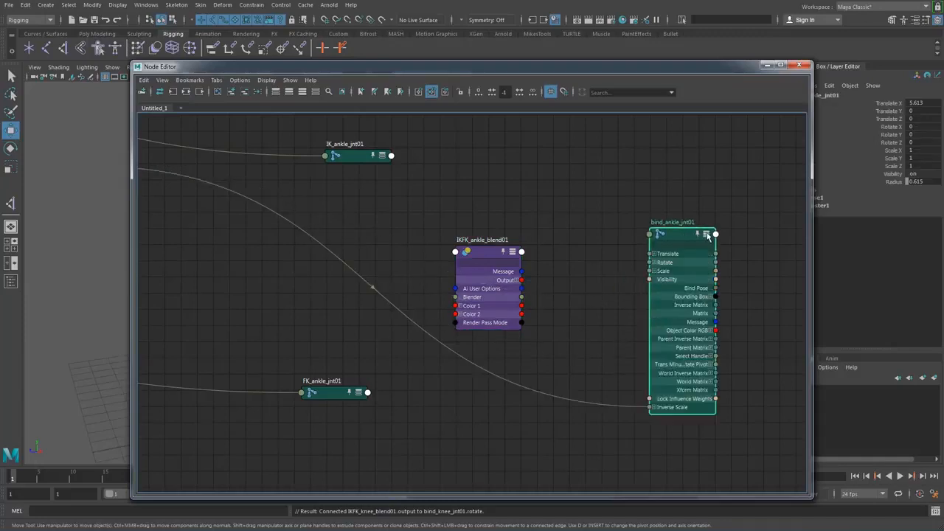
pyautogui.click(378, 158)
pyautogui.click(378, 158)
pyautogui.moveTo(360, 160); pyautogui.dragTo(343, 135)
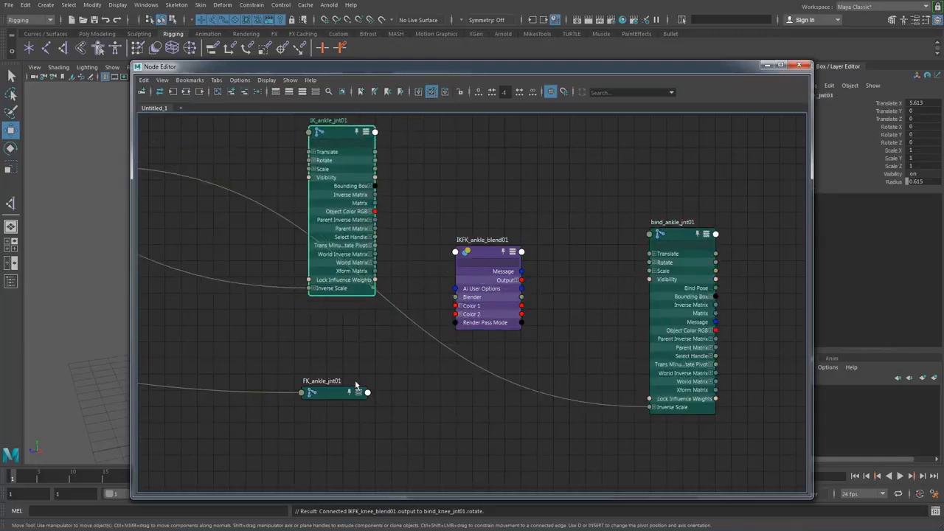
pyautogui.click(356, 393)
pyautogui.click(356, 393)
pyautogui.moveTo(345, 395); pyautogui.dragTo(352, 339)
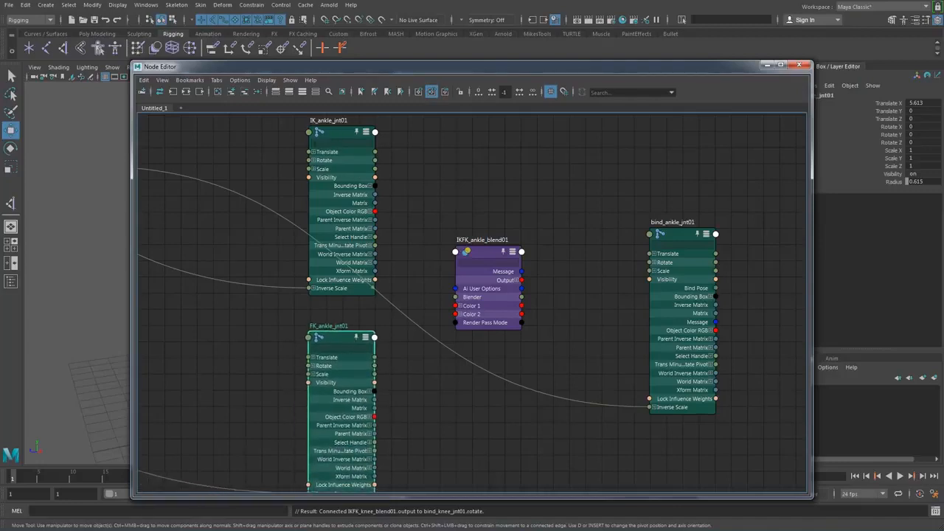
# Connect the rotate of IK_ankle_jnt01 to Color 1 and of FK_ankle_jnt01 to Color 2 of IKFK_ankle_blend01.
pyautogui.moveTo(375, 160); pyautogui.dragTo(455, 308)
pyautogui.moveTo(374, 366); pyautogui.dragTo(455, 314)
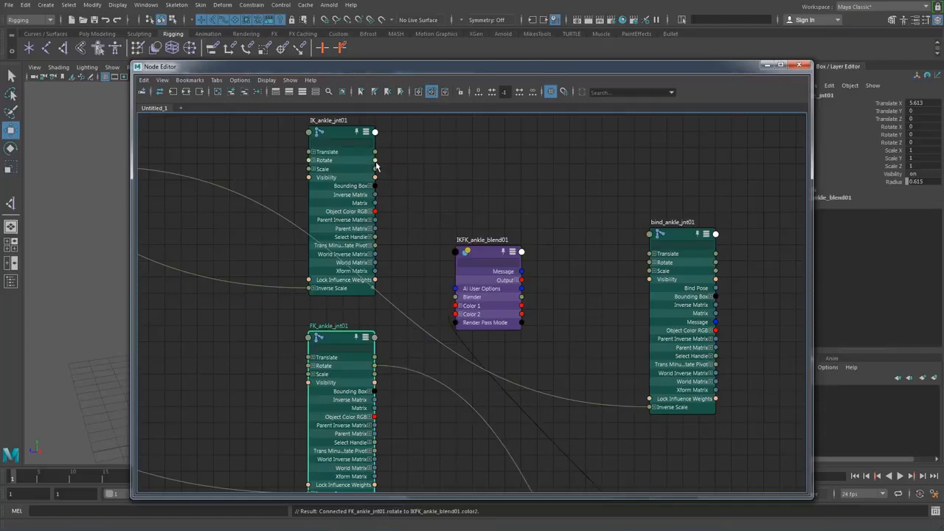
pyautogui.moveTo(375, 160); pyautogui.dragTo(455, 305)
# Move unitConversion7 and unitConversion8 together between the IK and FK ankle joints and IKFK_ankle_blend01.
pyautogui.scroll(-2, 579, 386)
pyautogui.keyDown('alt'); pyautogui.moveTo(553, 360); pyautogui.dragTo(438, 250, button='middle'); pyautogui.keyUp('alt')
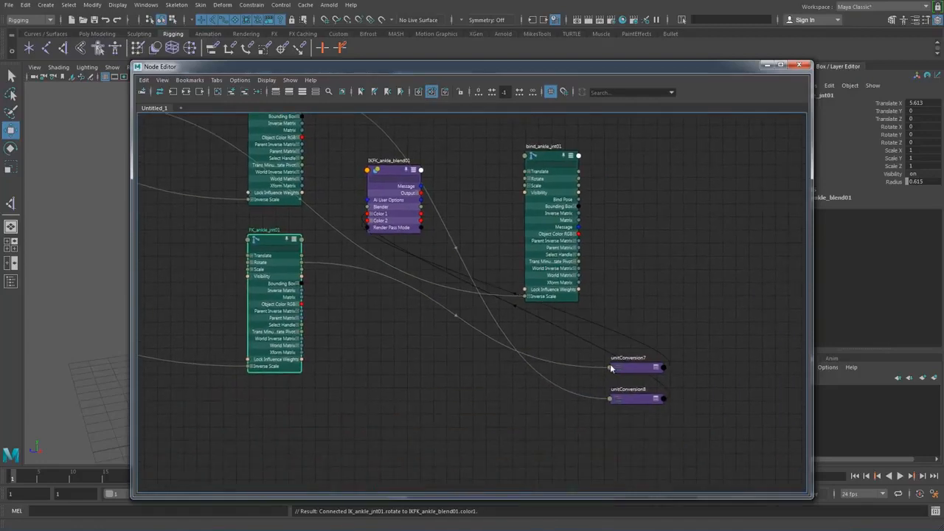
pyautogui.click(639, 414)
pyautogui.click(634, 371)
pyautogui.keyDown('shift'); pyautogui.click(634, 399); pyautogui.keyUp('shift')
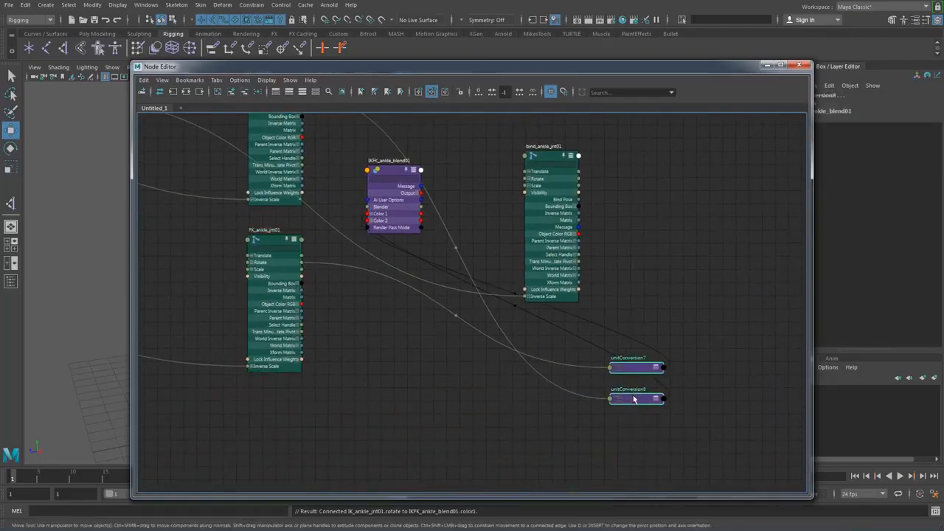
pyautogui.moveTo(611, 362); pyautogui.dragTo(309, 186)
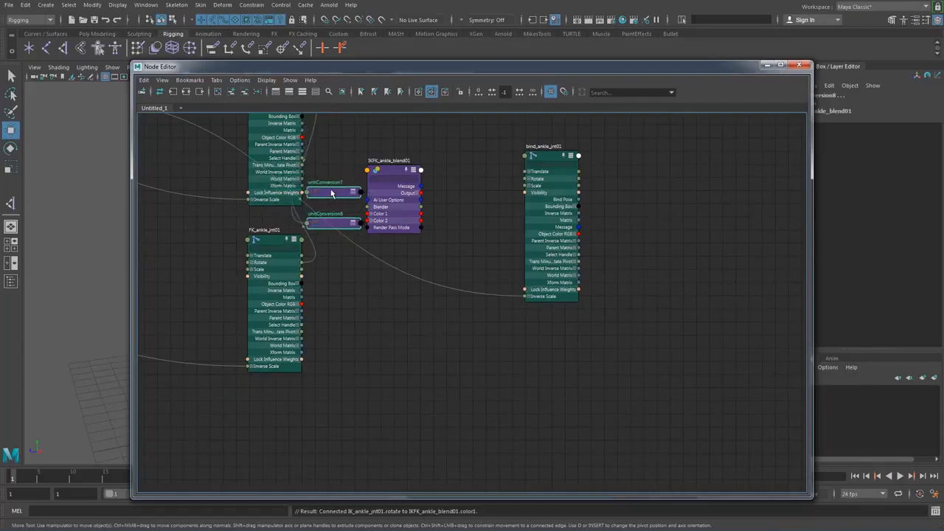
# Connect the output of IKFK_ankle_blend01 to the rotate of bind_ankle_jnt01 and place unitConversion9 between the two nodes.
pyautogui.scroll(3, 437, 255)
pyautogui.keyDown('alt'); pyautogui.moveTo(472, 245); pyautogui.dragTo(410, 329, button='middle'); pyautogui.keyUp('alt')
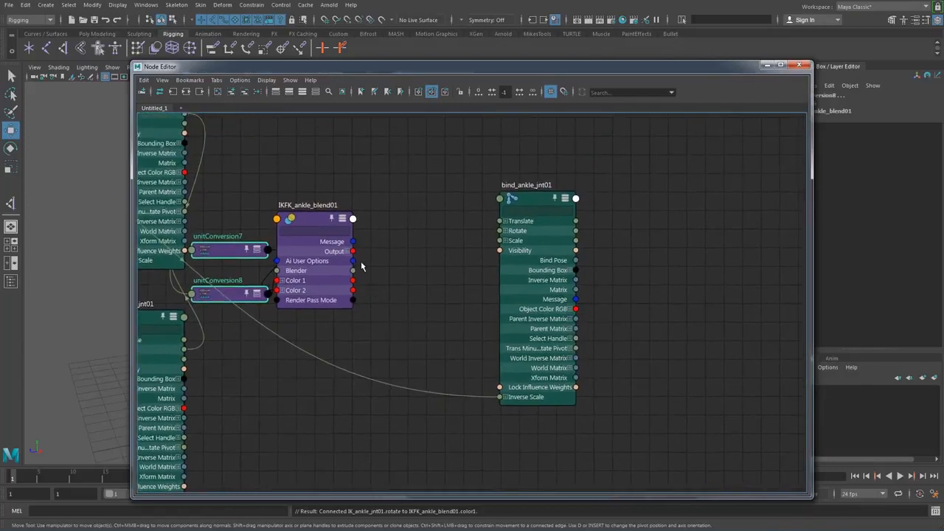
pyautogui.moveTo(355, 253); pyautogui.dragTo(502, 231)
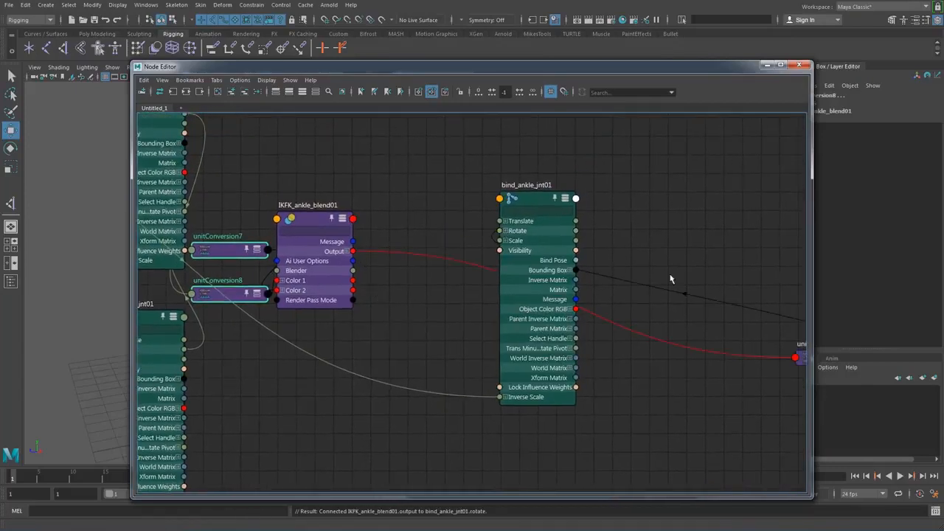
pyautogui.moveTo(800, 359); pyautogui.dragTo(801, 360)
pyautogui.click(535, 320)
pyautogui.scroll(-2, 658, 360)
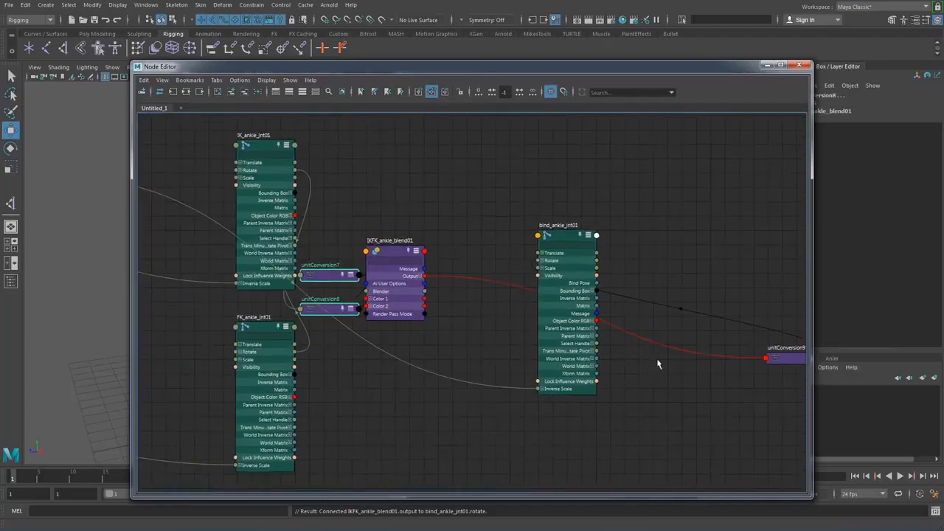
pyautogui.keyDown('alt'); pyautogui.moveTo(658, 360); pyautogui.dragTo(609, 346, button='middle'); pyautogui.keyUp('alt')
pyautogui.moveTo(732, 345); pyautogui.dragTo(429, 273)
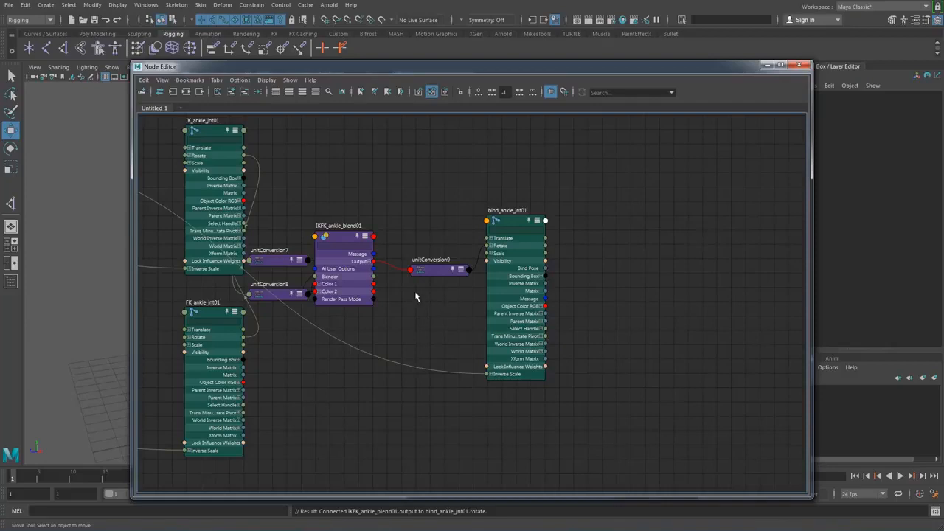
# Spread out bind_ankle_jnt01, unitConversion9, IKFK_ankle_blend01, unitConversion7 and unitConversion8 away from the IK and FK ankle joints.
pyautogui.click(516, 220)
pyautogui.moveTo(576, 221); pyautogui.dragTo(581, 221)
pyautogui.moveTo(435, 272); pyautogui.dragTo(474, 271)
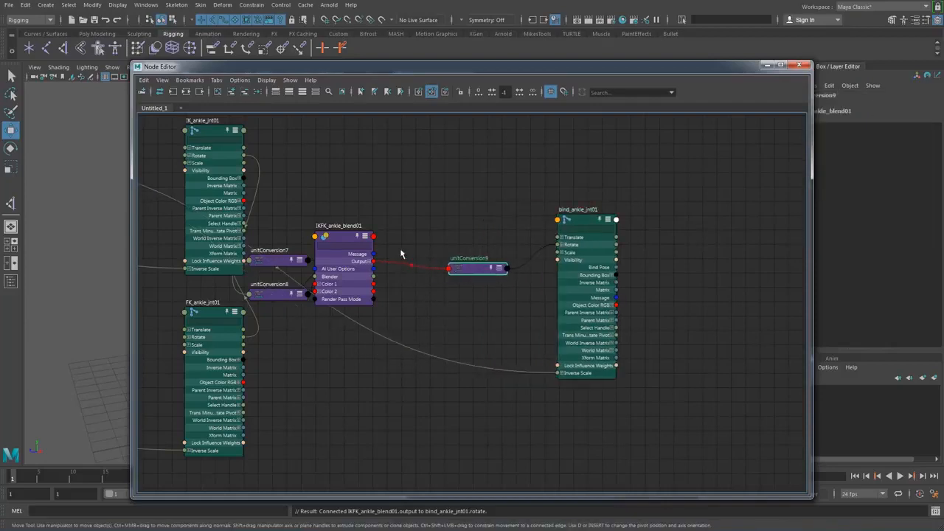
pyautogui.moveTo(347, 237); pyautogui.dragTo(416, 240)
pyautogui.moveTo(273, 261); pyautogui.dragTo(310, 246)
pyautogui.moveTo(278, 295); pyautogui.dragTo(319, 306)
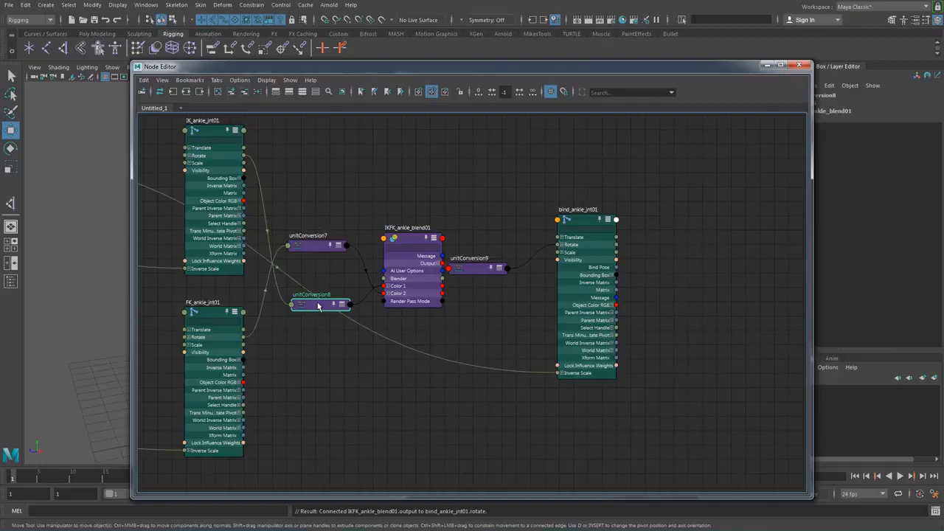
pyautogui.click(765, 66)
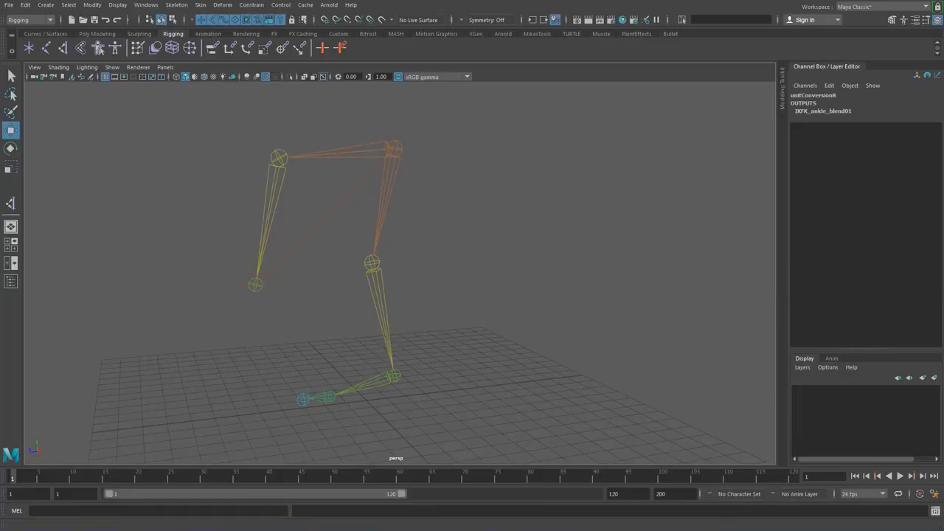
pyautogui.click(222, 530)
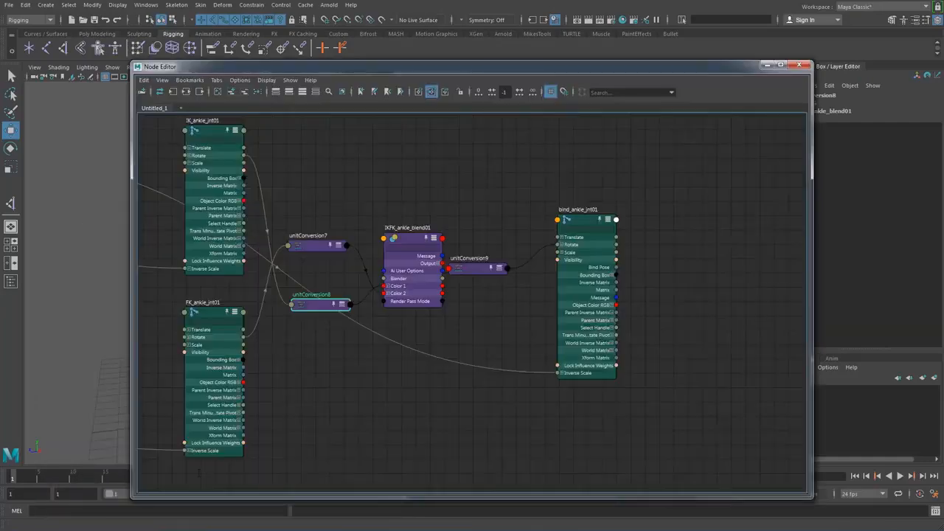
# Collapse the attribute lists of IK_ankle_jnt01, FK_ankle_jnt01 and bind_ankle_jnt01.
pyautogui.scroll(-1, 351, 351)
pyautogui.click(253, 160)
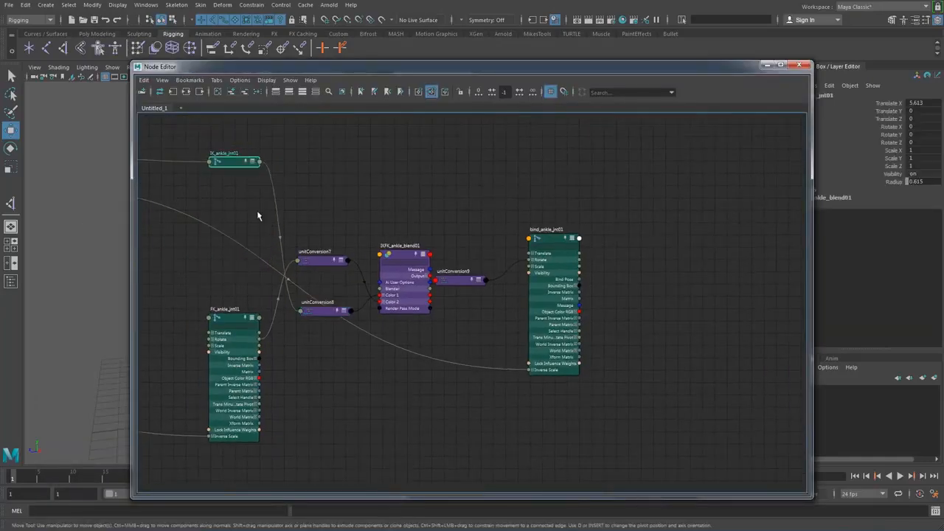
pyautogui.click(252, 319)
pyautogui.click(572, 238)
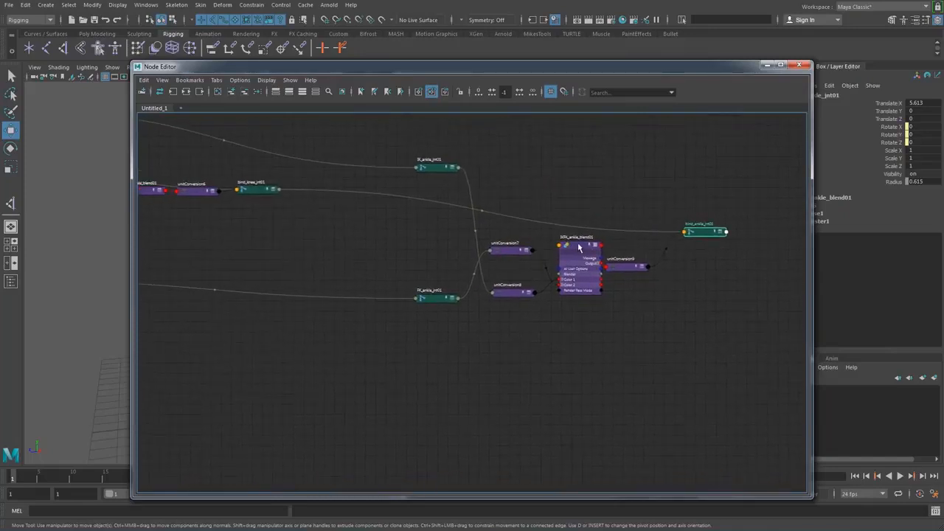
# Show all attributes of IKFK_knee_blend01 and place it side by side with IKFK_ankle_blend01 below the joint network.
pyautogui.moveTo(580, 255); pyautogui.dragTo(298, 256)
pyautogui.keyDown('alt'); pyautogui.moveTo(342, 239); pyautogui.dragTo(530, 257, button='middle'); pyautogui.keyUp('alt')
pyautogui.moveTo(330, 210); pyautogui.dragTo(386, 259)
pyautogui.click(401, 260)
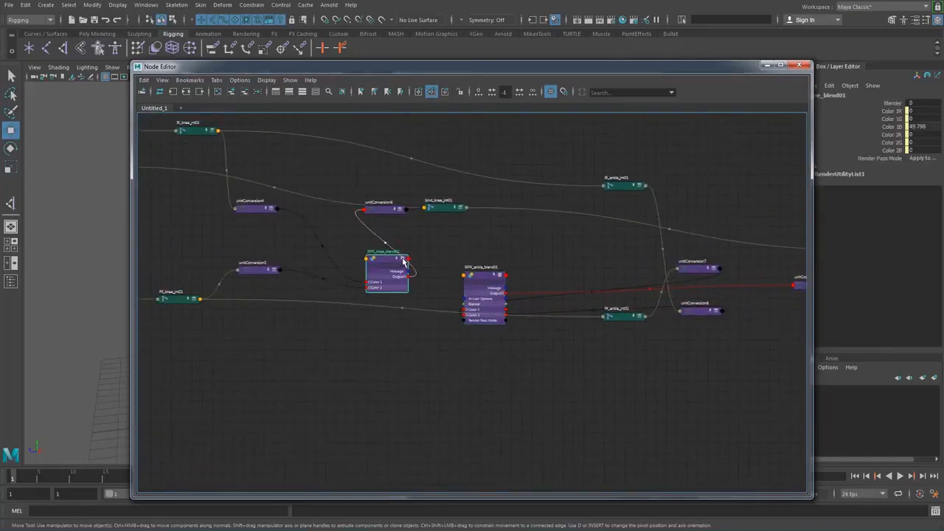
pyautogui.click(403, 262)
pyautogui.moveTo(376, 264); pyautogui.dragTo(413, 355)
pyautogui.moveTo(483, 276); pyautogui.dragTo(483, 354)
# Move IKFK_hip_blend01 out of the hip chain to sit beside IKFK_knee_blend01.
pyautogui.scroll(-1, 295, 226)
pyautogui.keyDown('alt'); pyautogui.moveTo(295, 226); pyautogui.dragTo(283, 227, button='right'); pyautogui.keyUp('alt')
pyautogui.keyDown('alt'); pyautogui.moveTo(284, 226); pyautogui.dragTo(401, 244, button='middle'); pyautogui.keyUp('alt')
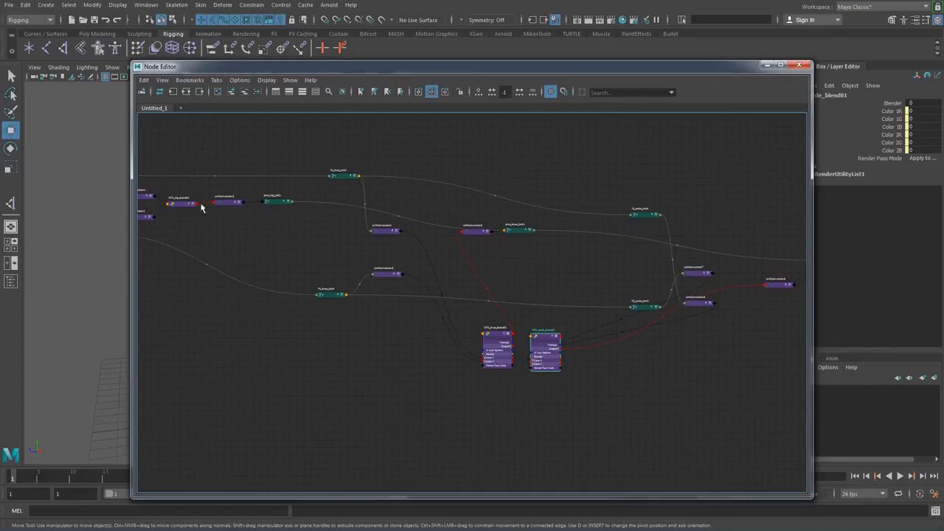
pyautogui.moveTo(201, 208); pyautogui.dragTo(427, 325)
# Collapse the Color 2 channels of IKFK_hip_blend01 and show all of the node's attributes.
pyautogui.scroll(4, 516, 373)
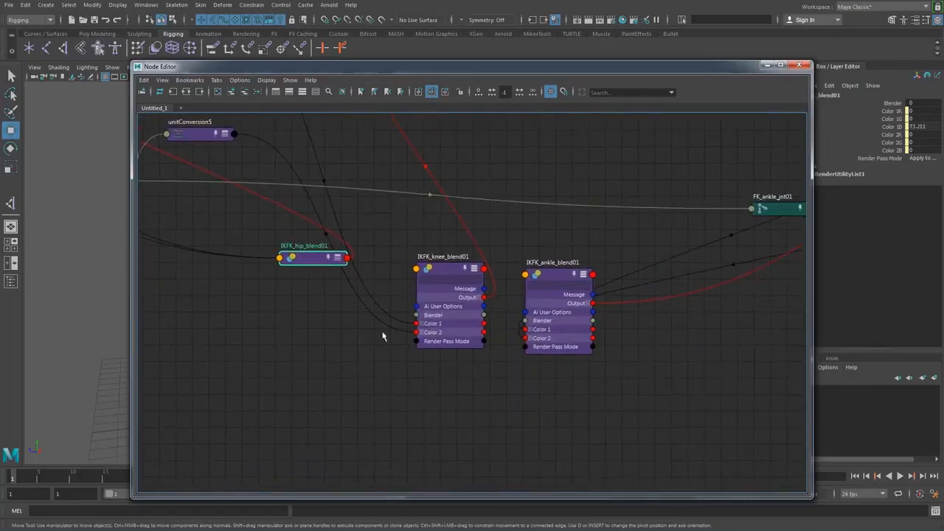
pyautogui.scroll(3, 382, 336)
pyautogui.click(310, 213)
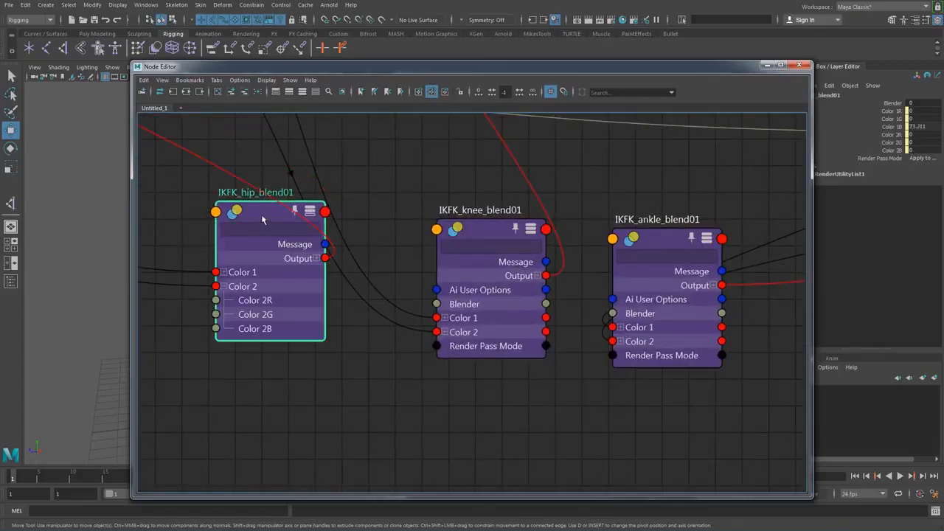
pyautogui.moveTo(261, 214); pyautogui.dragTo(268, 225)
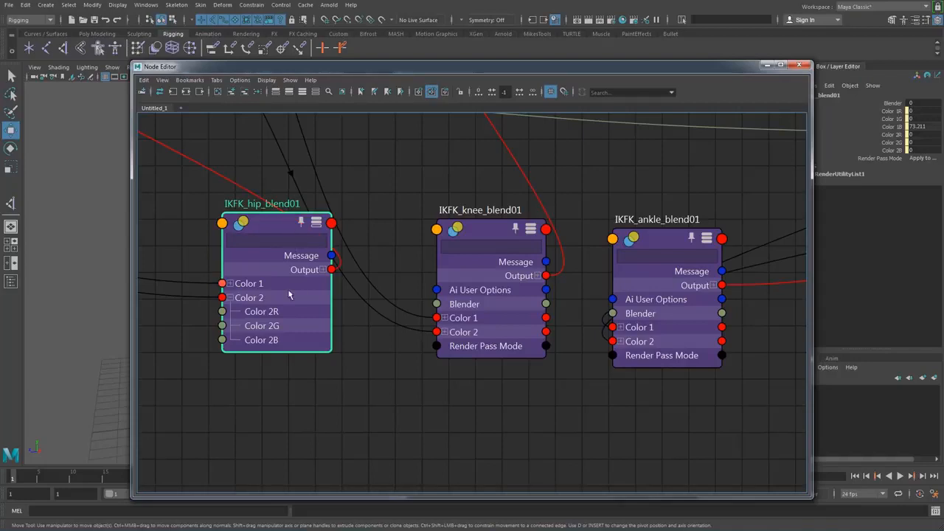
pyautogui.click(230, 298)
pyautogui.scroll(-3, 409, 332)
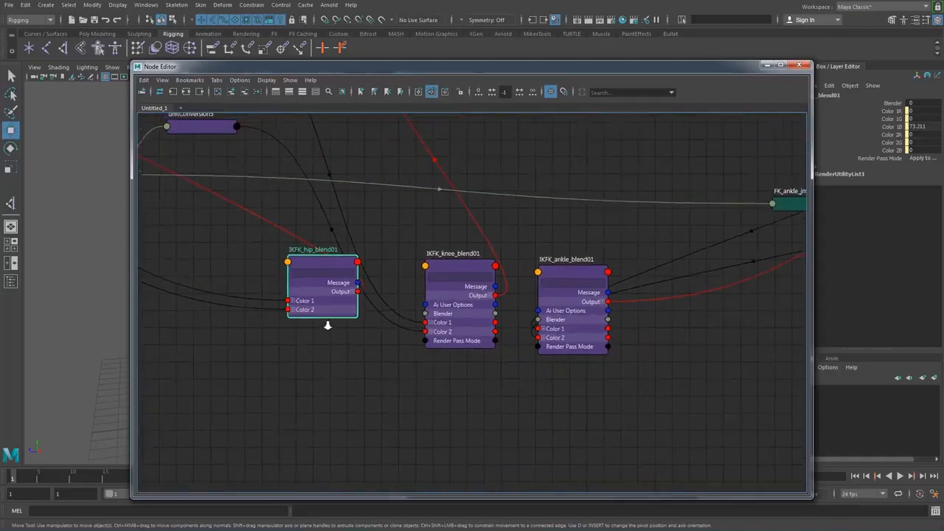
pyautogui.click(348, 261)
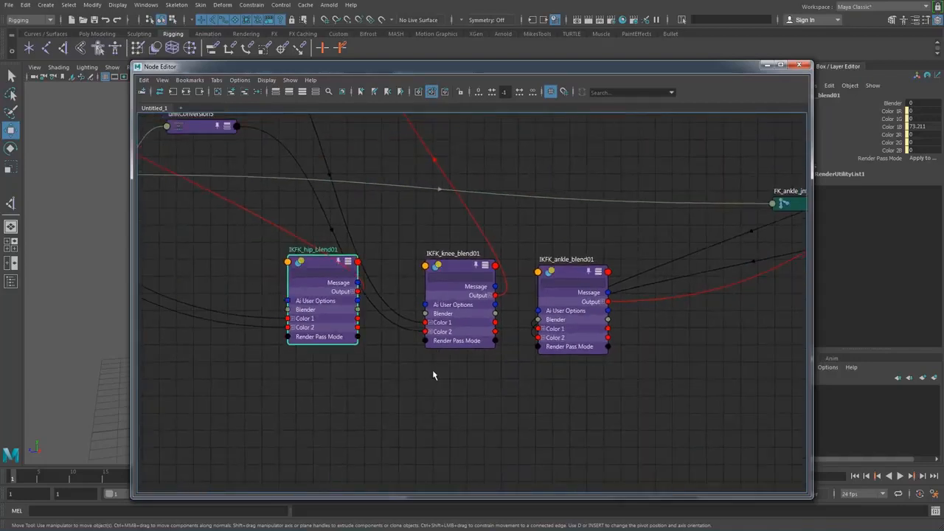
# Line up IKFK_knee_blend01 and IKFK_ankle_blend01 in a row with IKFK_hip_blend01.
pyautogui.moveTo(432, 369); pyautogui.dragTo(401, 375, button='middle')
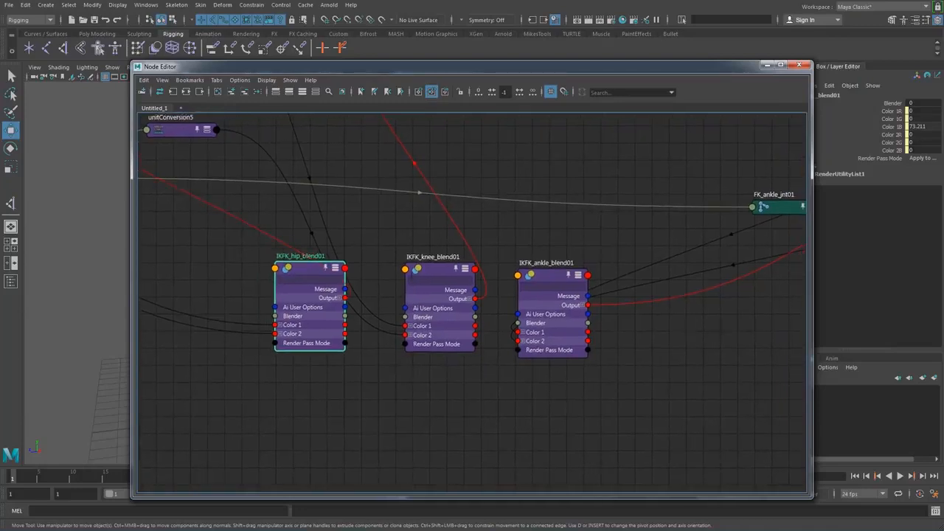
pyautogui.moveTo(445, 275); pyautogui.dragTo(442, 274)
pyautogui.moveTo(542, 282); pyautogui.dragTo(544, 274)
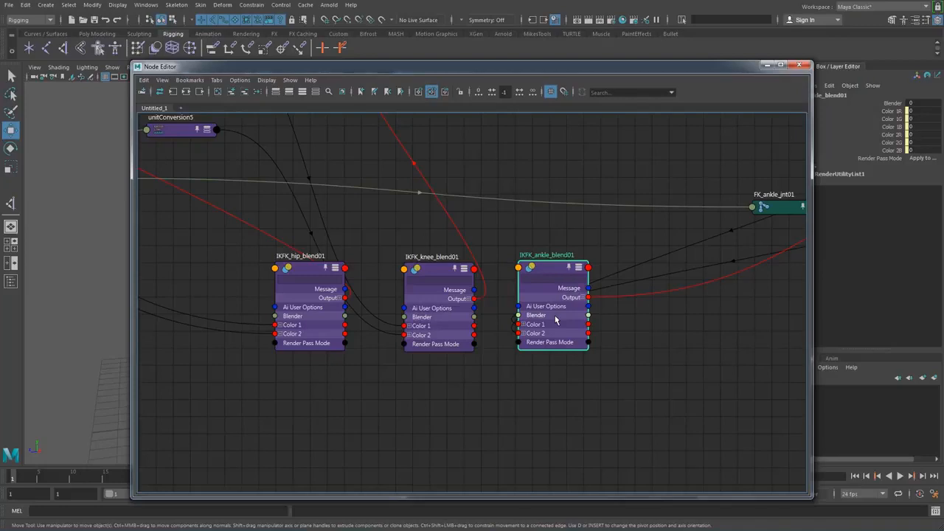
pyautogui.click(304, 269)
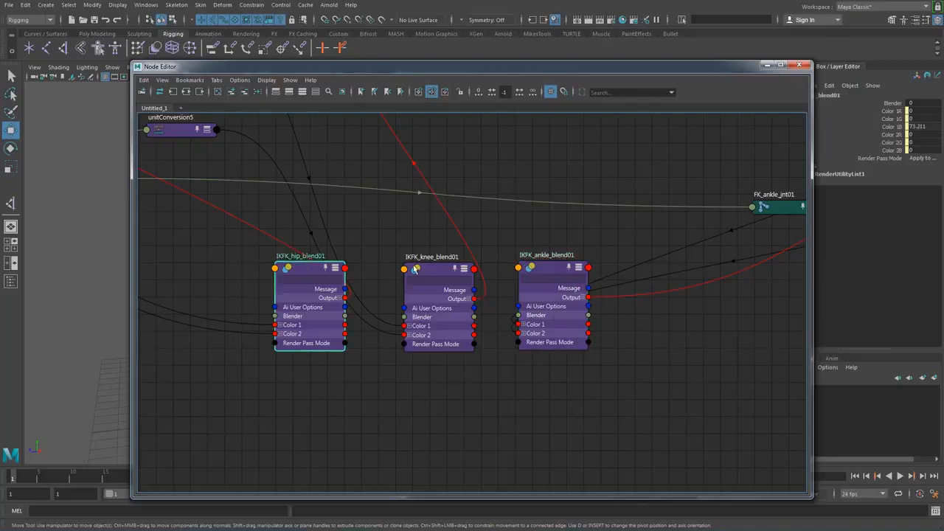
pyautogui.click(441, 270)
pyautogui.click(559, 270)
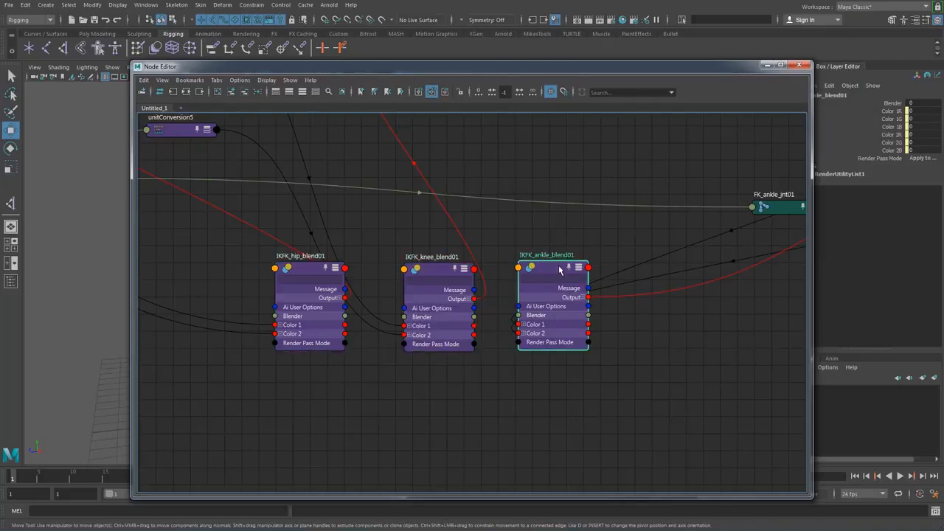
pyautogui.click(433, 273)
pyautogui.click(310, 273)
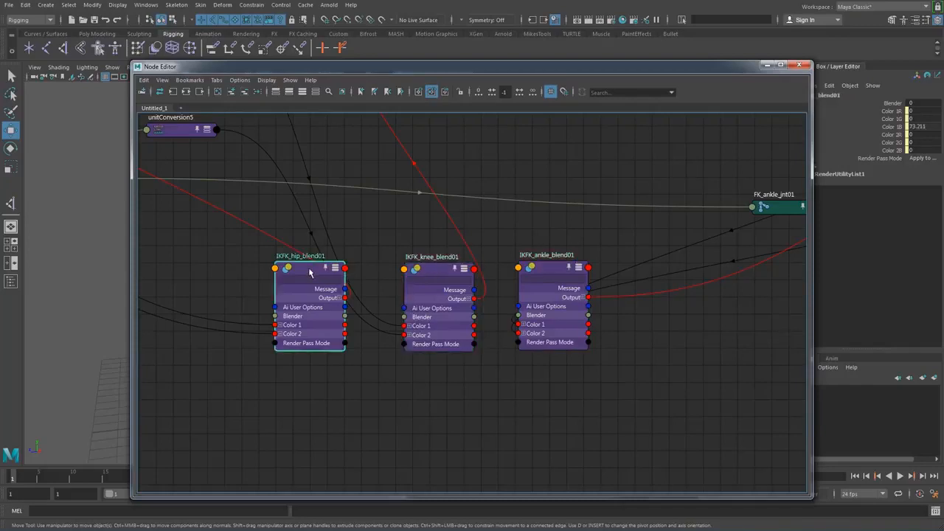
# Minimize the Node Editor and show the leg in a full-size side view with free space behind it.
pyautogui.click(766, 66)
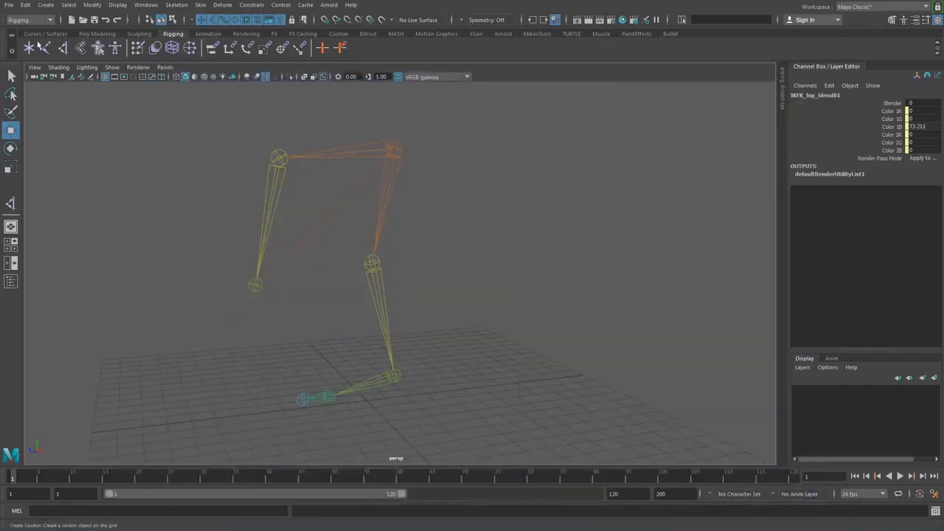
pyautogui.press('space')
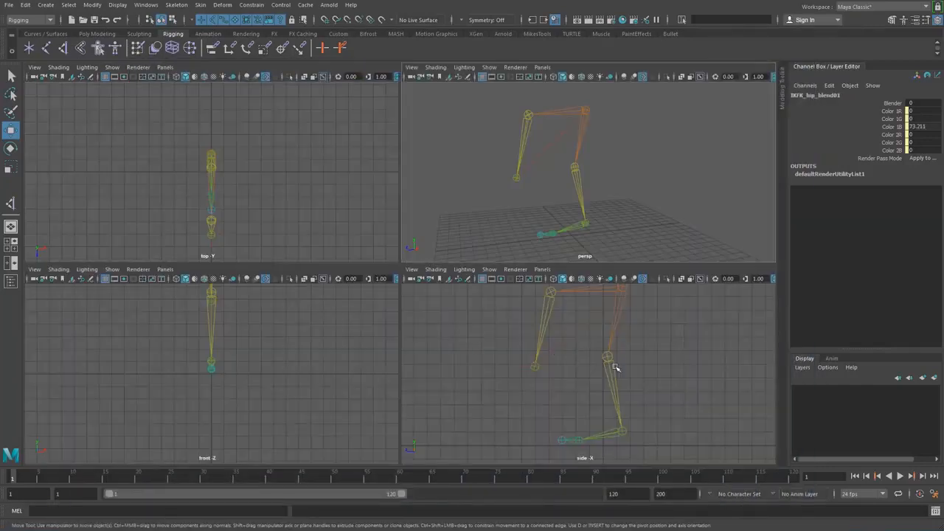
pyautogui.press('space')
pyautogui.keyDown('alt'); pyautogui.moveTo(540, 283); pyautogui.dragTo(384, 264, button='middle'); pyautogui.keyUp('alt')
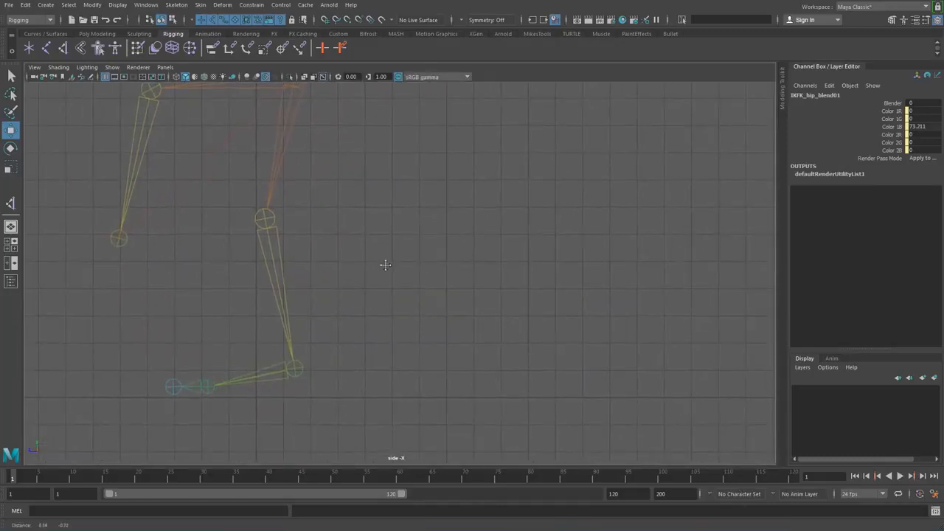
# Create a NURBS circle and move it behind the ankle, to about 2.024 in Translate Y and -5.169 in Translate Z.
pyautogui.click(56, 33)
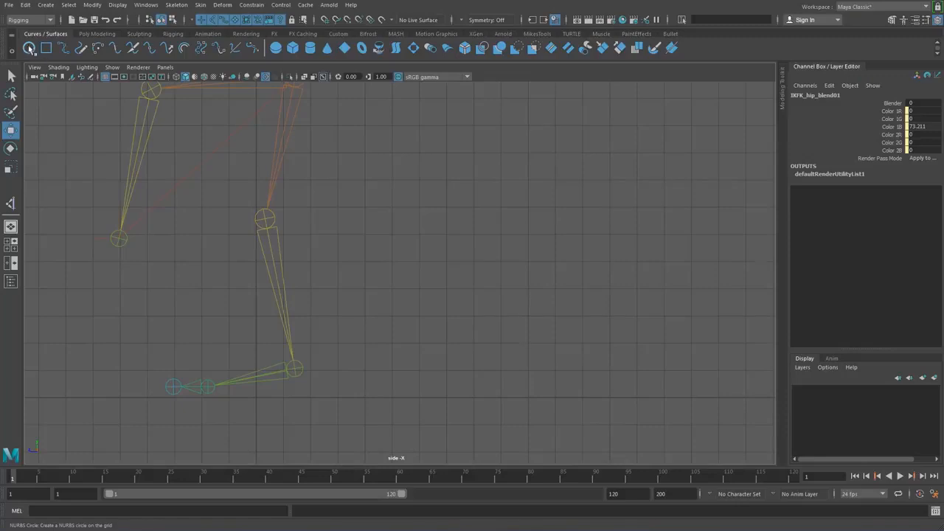
pyautogui.click(30, 49)
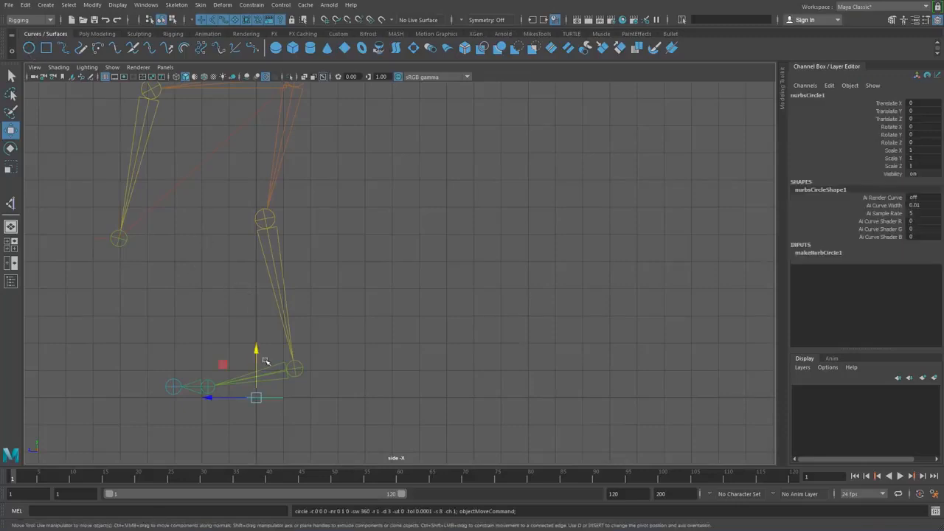
pyautogui.moveTo(265, 362); pyautogui.dragTo(264, 305)
pyautogui.moveTo(215, 343); pyautogui.dragTo(354, 342)
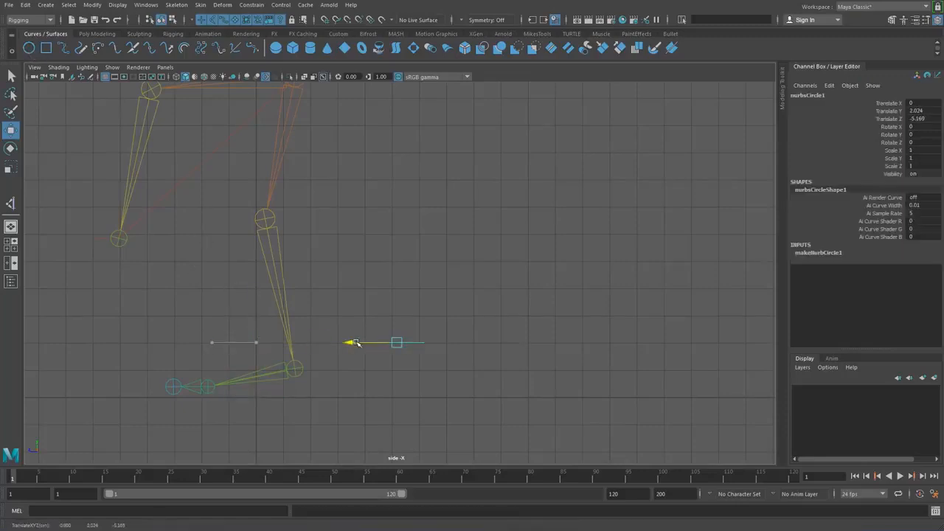
# Turn the NURBS circle to face the side view by setting its Rotate Z to 90.
pyautogui.press('e')
pyautogui.moveTo(396, 312); pyautogui.dragTo(429, 352)
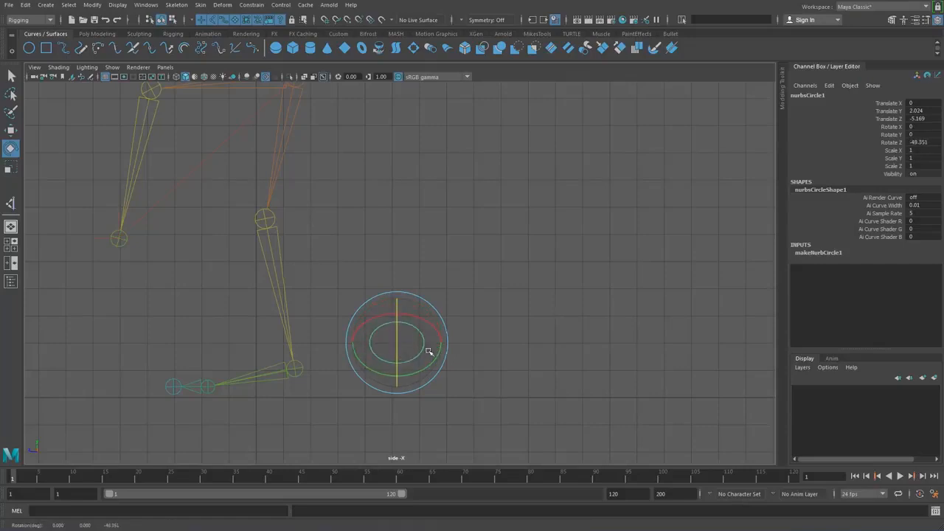
pyautogui.click(933, 142)
pyautogui.write('-90')
pyautogui.press('Return')
# Scale the NURBS circle down uniformly to 0.683 and move it closer to the ankle, at about Translate Y 0.974 and Translate Z -3.183.
pyautogui.scroll(2, 490, 263)
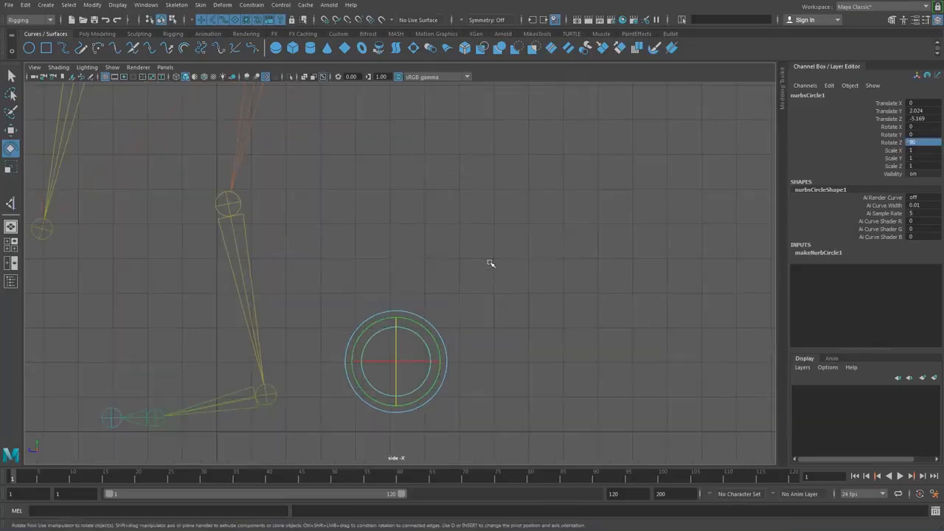
pyautogui.keyDown('alt'); pyautogui.moveTo(491, 264); pyautogui.dragTo(543, 154, button='middle'); pyautogui.keyUp('alt')
pyautogui.press('r')
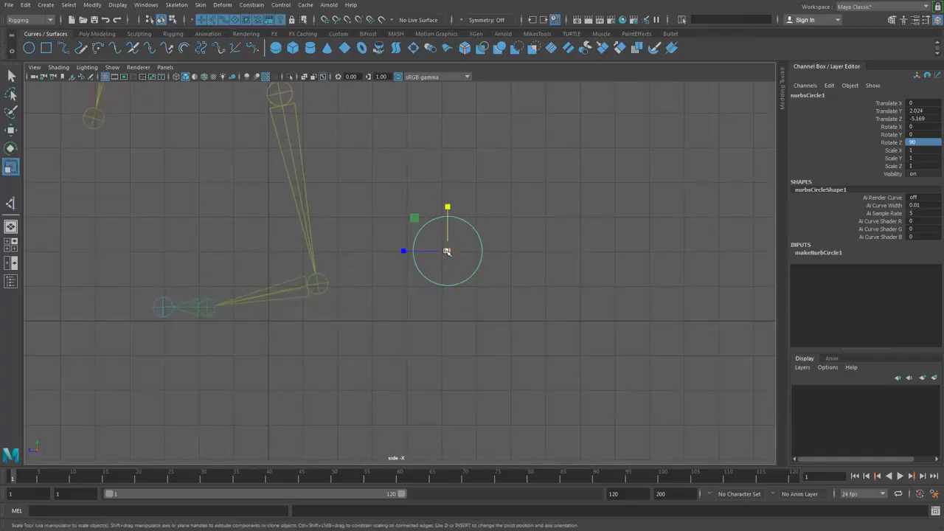
pyautogui.moveTo(447, 252); pyautogui.dragTo(358, 290)
pyautogui.press('w')
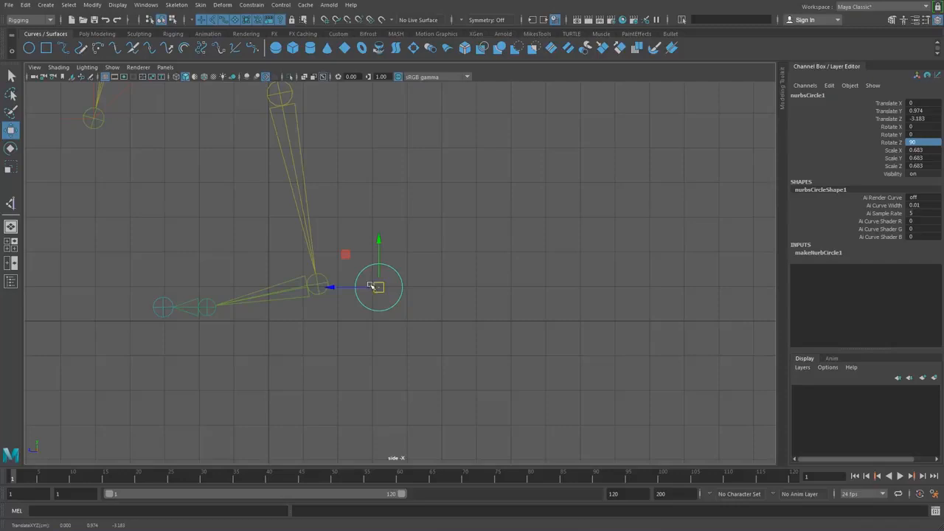
# Open the Outliner and unhide the Leg_GEO mesh.
pyautogui.click(10, 281)
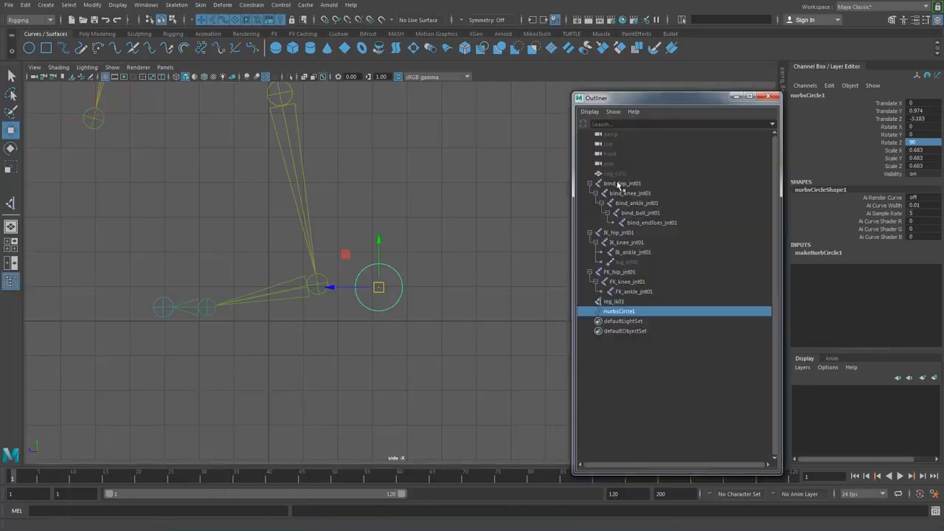
pyautogui.click(605, 175)
pyautogui.hotkey('shift', 'h')
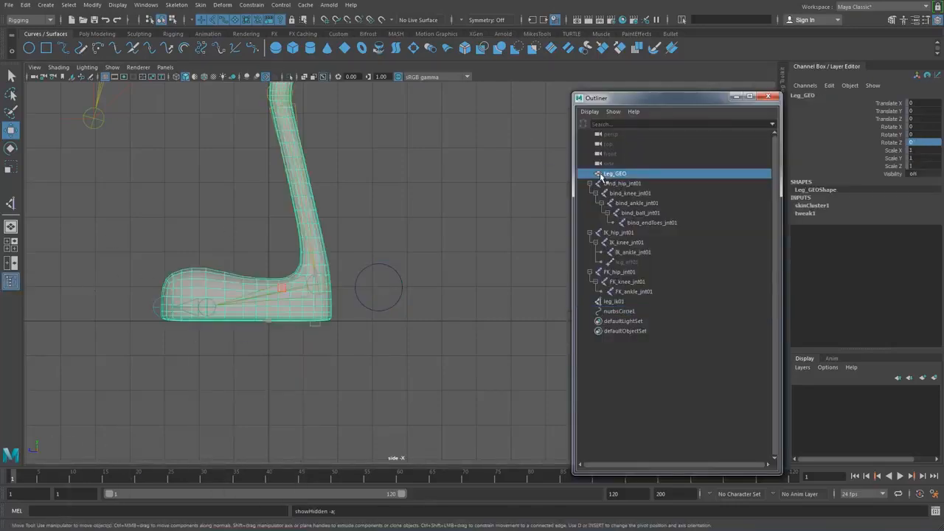
# Reselect the NURBS circle, scale it uniformly to 0.475 and place it behind the heel at about Translate Y 1.074 and Translate Z -2.345.
pyautogui.moveTo(366, 248); pyautogui.dragTo(351, 284)
pyautogui.press('r')
pyautogui.press('w')
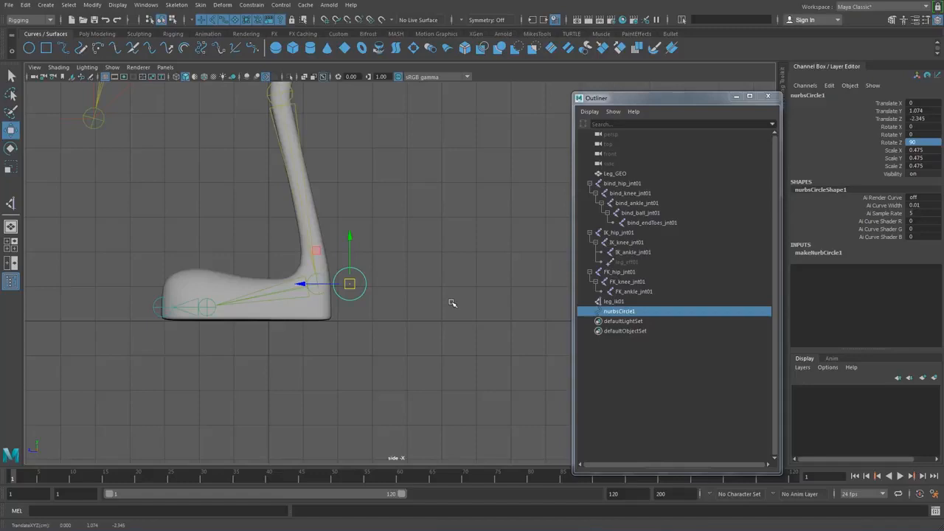
# Freeze the transformations of the NURBS circle.
pyautogui.click(376, 256)
pyautogui.moveTo(357, 259); pyautogui.dragTo(379, 286)
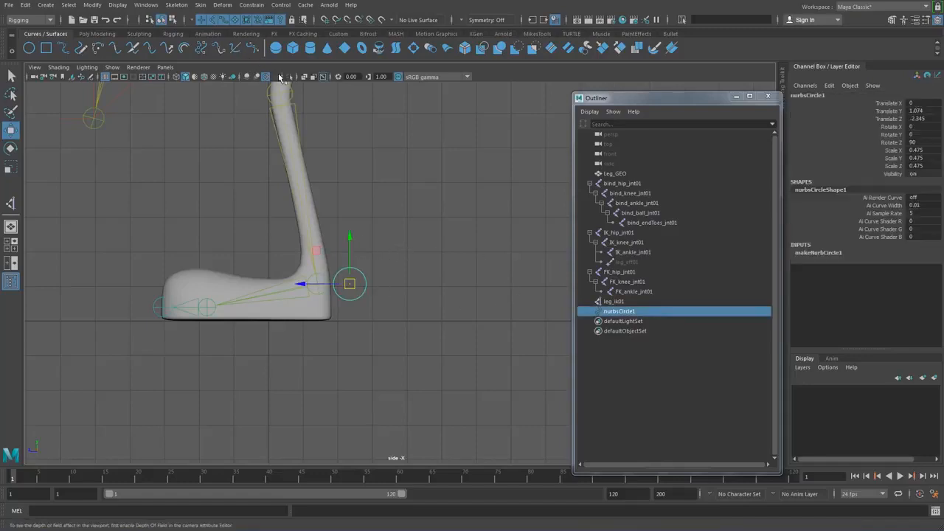
pyautogui.click(96, 34)
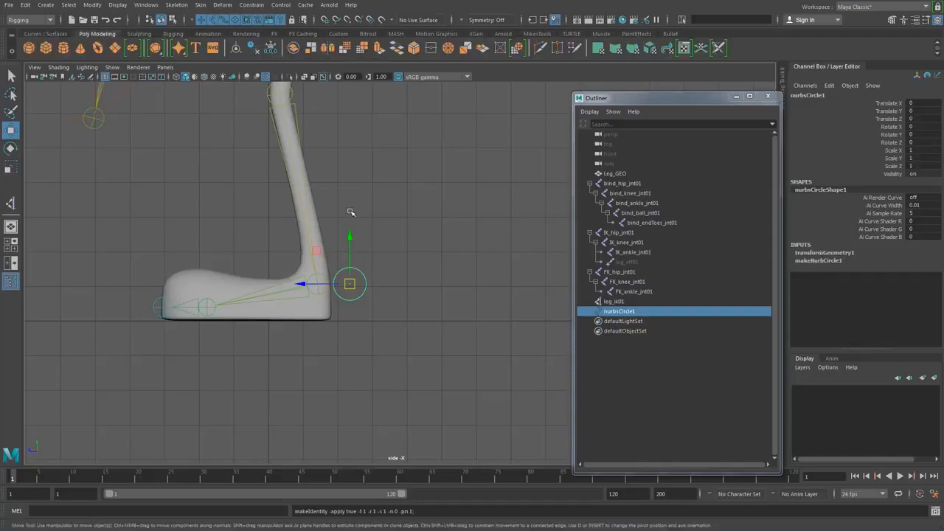
# Put Leg_GEO into a new display layer and name the layer GEO_Layer.
pyautogui.click(312, 316)
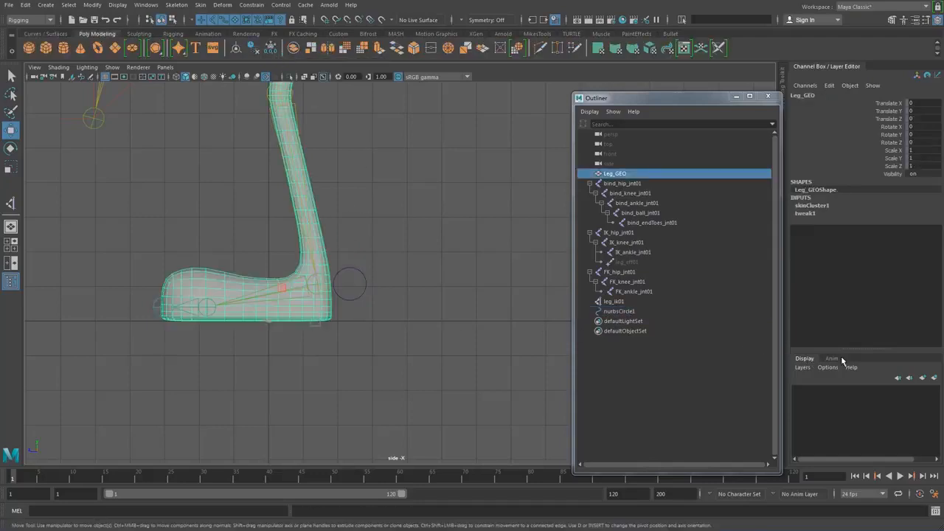
pyautogui.click(935, 380)
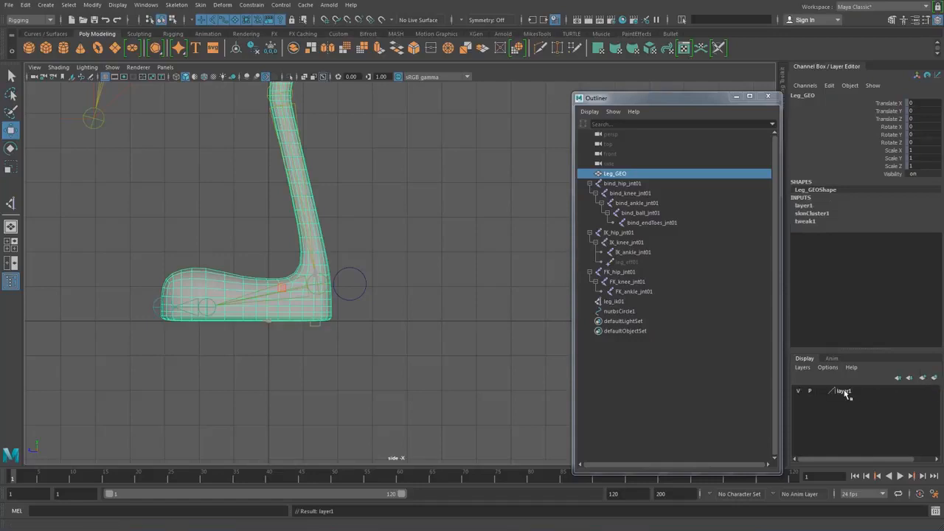
pyautogui.doubleClick(841, 390)
pyautogui.doubleClick(381, 181)
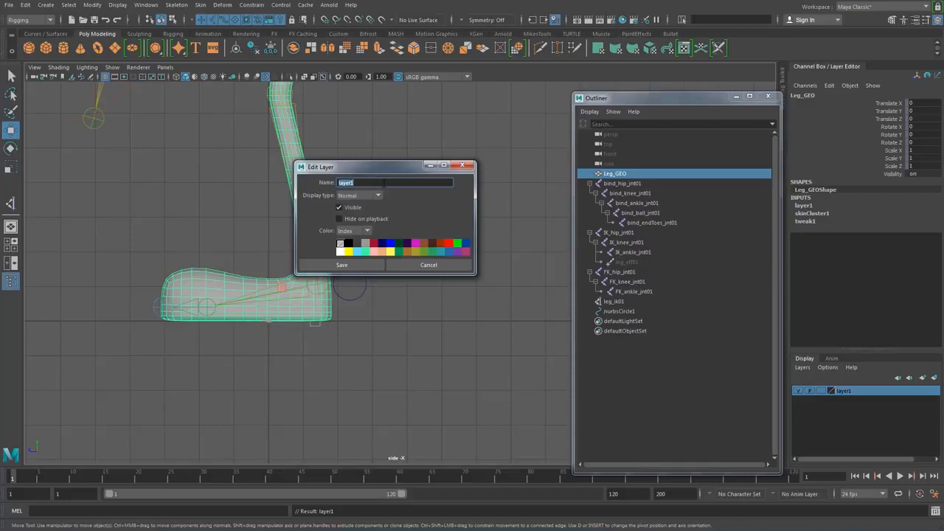
pyautogui.write('GEO_L')
pyautogui.click(344, 265)
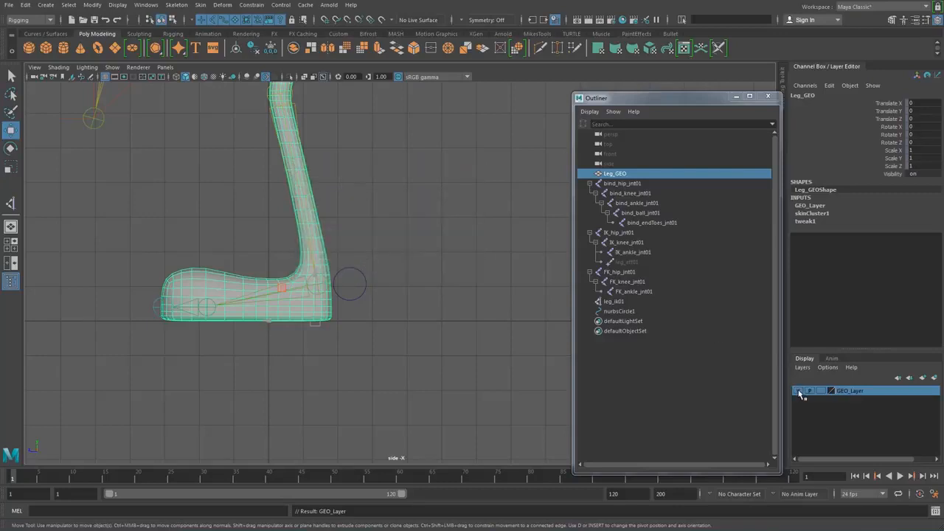
# Set GEO_Layer to reference display and switch off its visibility.
pyautogui.click(798, 392)
pyautogui.click(799, 392)
pyautogui.click(822, 391)
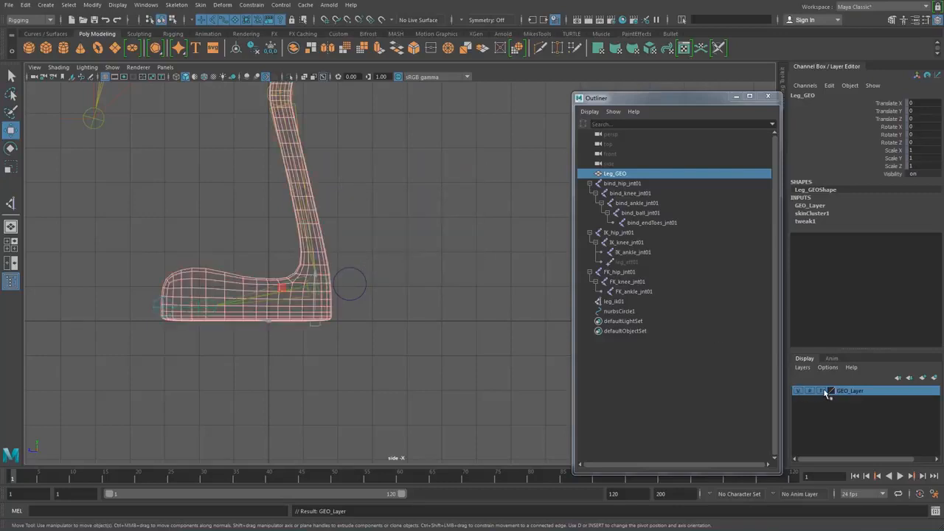
pyautogui.click(825, 392)
pyautogui.click(799, 391)
pyautogui.click(799, 392)
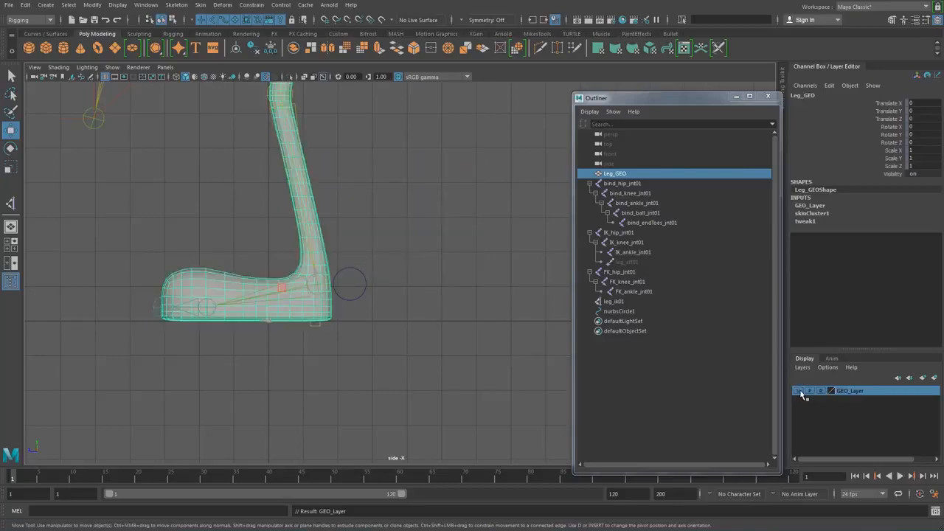
pyautogui.click(800, 392)
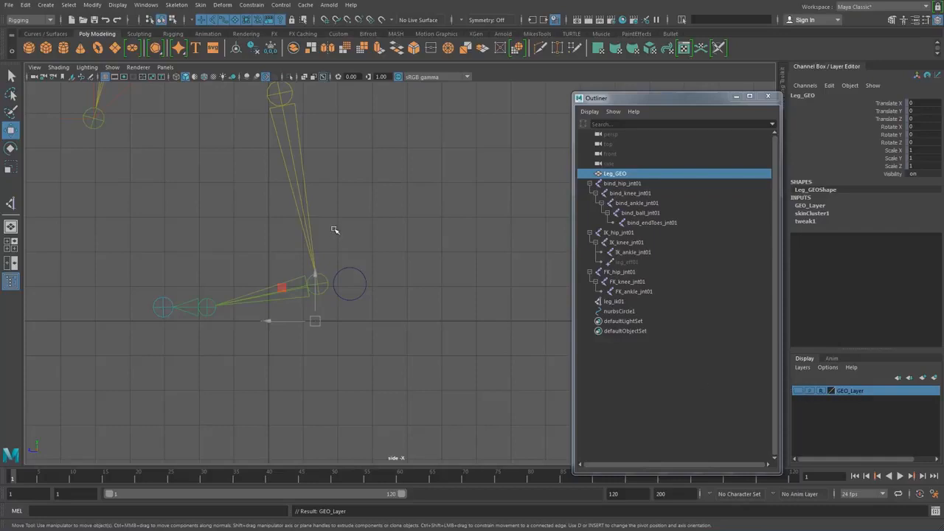
# Start a new attribute on the NURBS circle with the long name "_", made displayable and of the Enum data type.
pyautogui.click(363, 275)
pyautogui.keyDown('alt'); pyautogui.moveTo(427, 205); pyautogui.dragTo(448, 238, button='middle'); pyautogui.keyUp('alt')
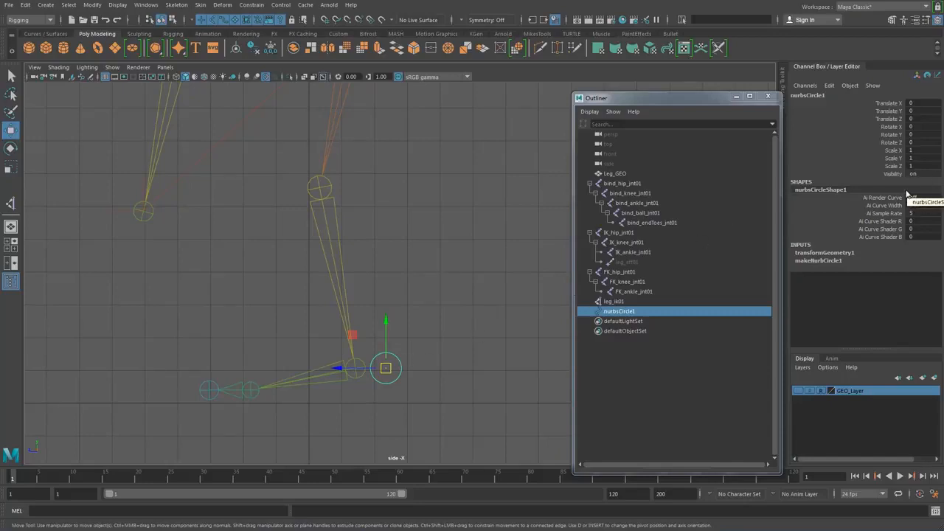
pyautogui.click(46, 5)
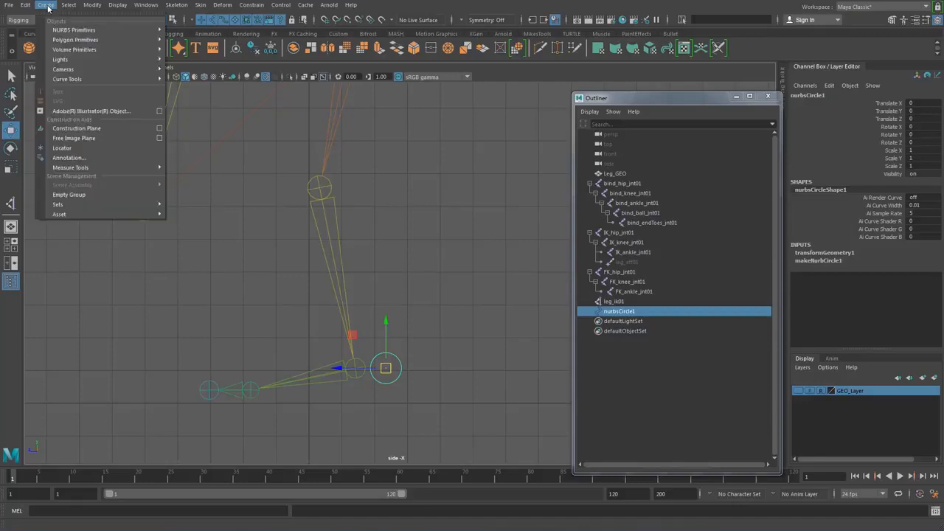
pyautogui.moveTo(91, 5)
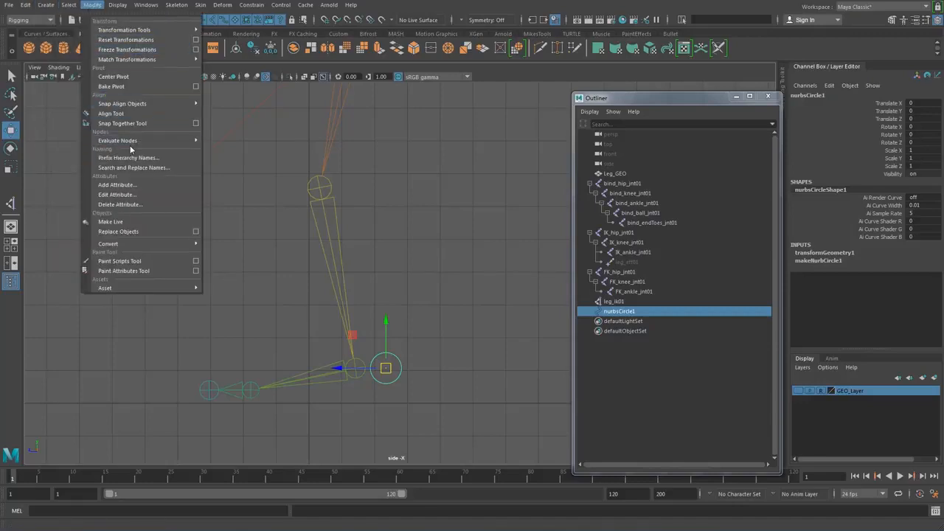
pyautogui.click(124, 184)
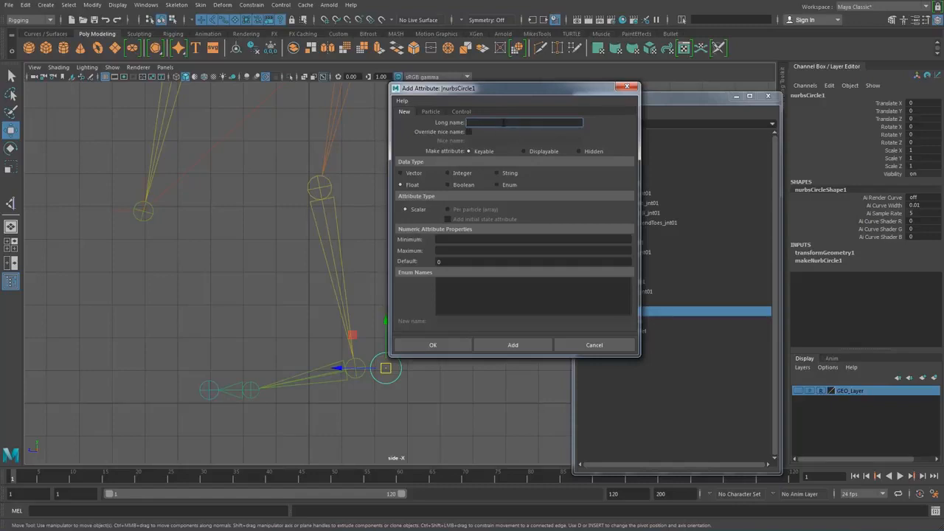
pyautogui.write('IK')
pyautogui.click(524, 151)
pyautogui.click(497, 185)
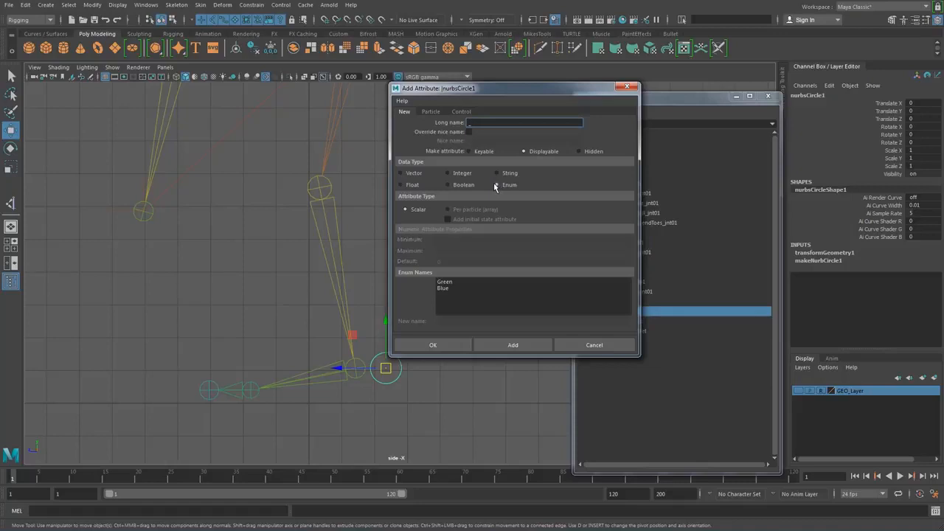
# Remove the Blue enum name, rename Green to IKFK, and add the attribute to the circle.
pyautogui.click(441, 288)
pyautogui.doubleClick(458, 322)
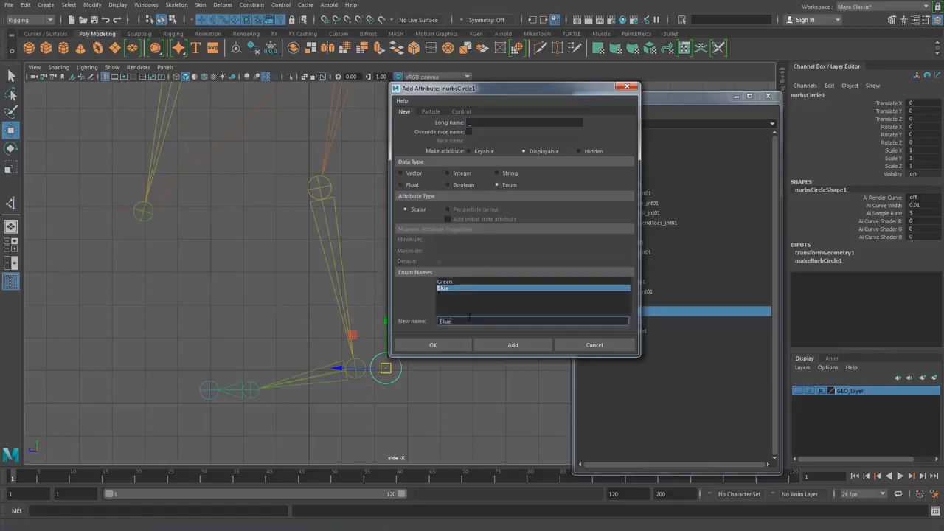
pyautogui.press('BackSpace')
pyautogui.click(459, 283)
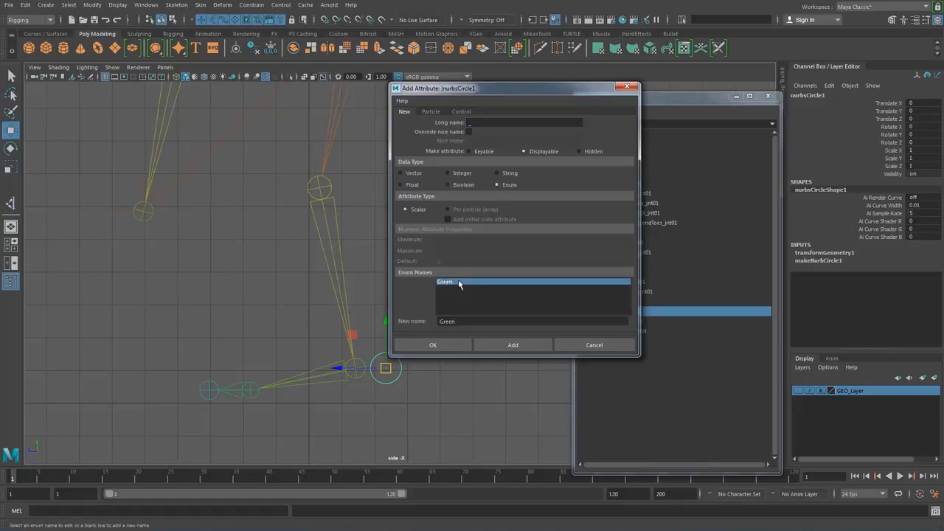
pyautogui.doubleClick(469, 320)
pyautogui.press('BackSpace')
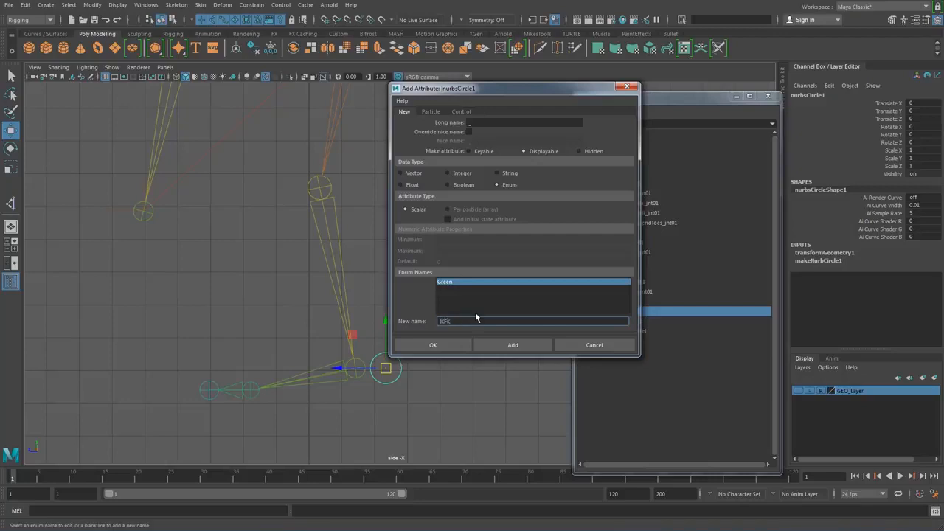
pyautogui.click(512, 345)
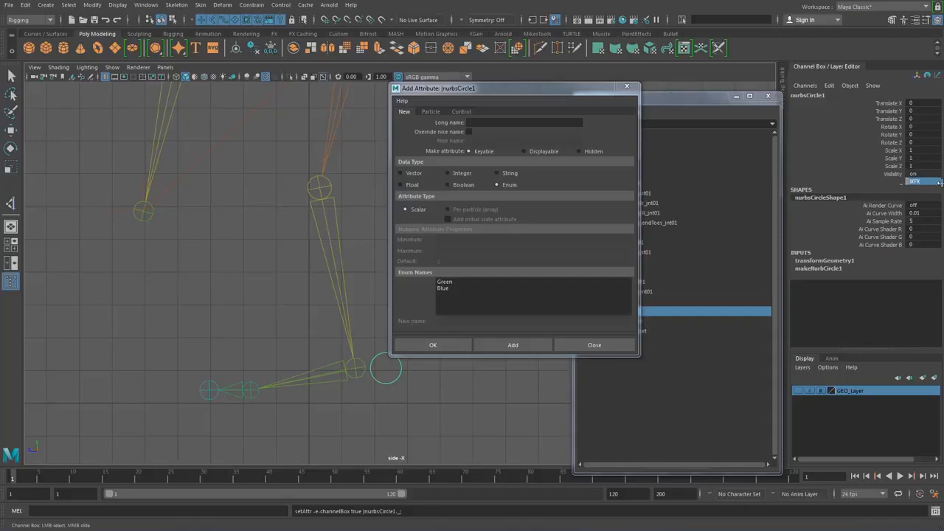
pyautogui.click(907, 182)
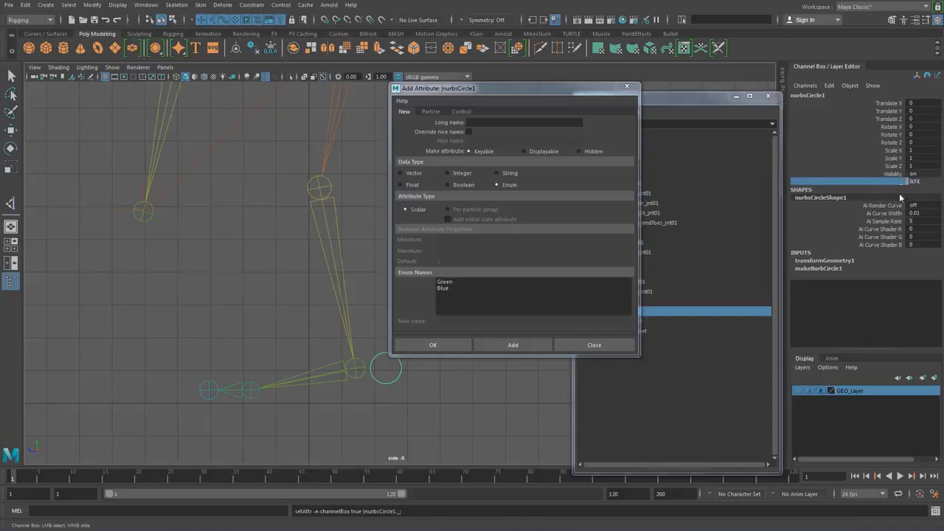
pyautogui.click(920, 182)
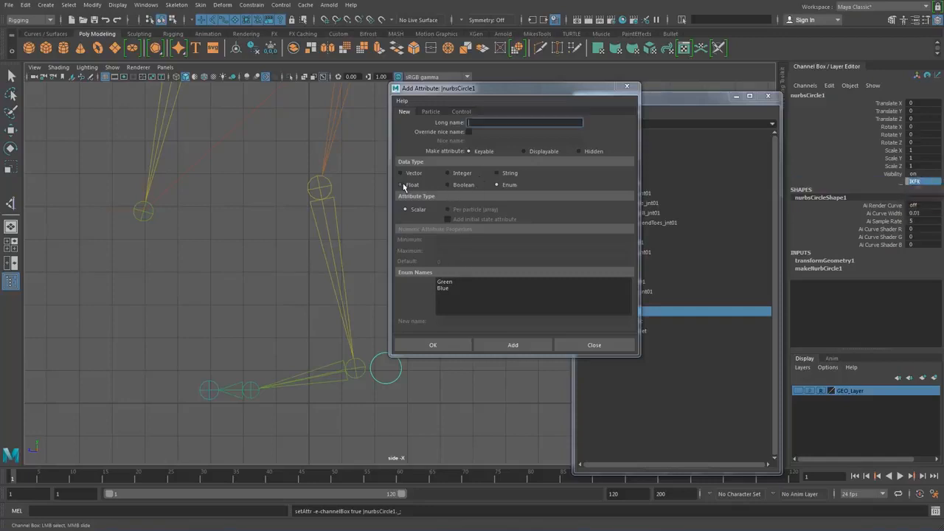
# Add a keyable Float attribute named Blend with a minimum of 0 to the circle and close the attribute dialog.
pyautogui.click(402, 185)
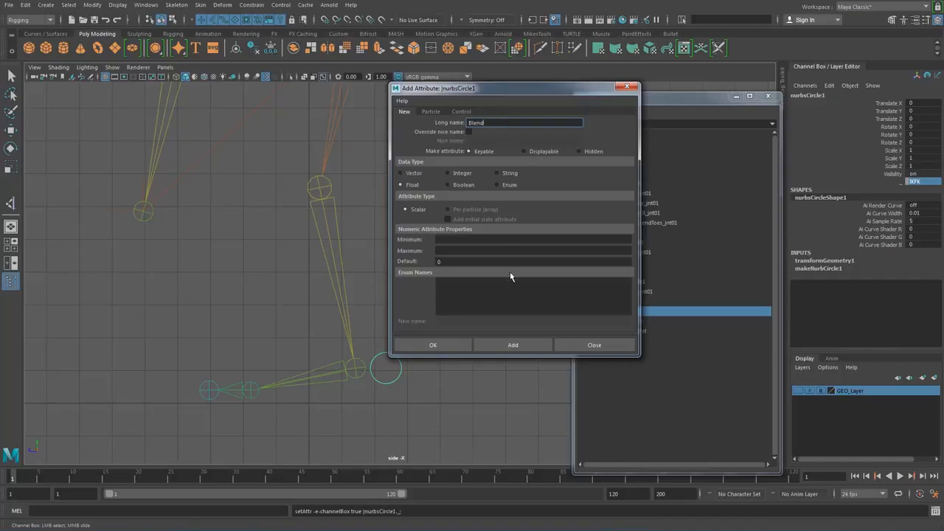
pyautogui.click(450, 240)
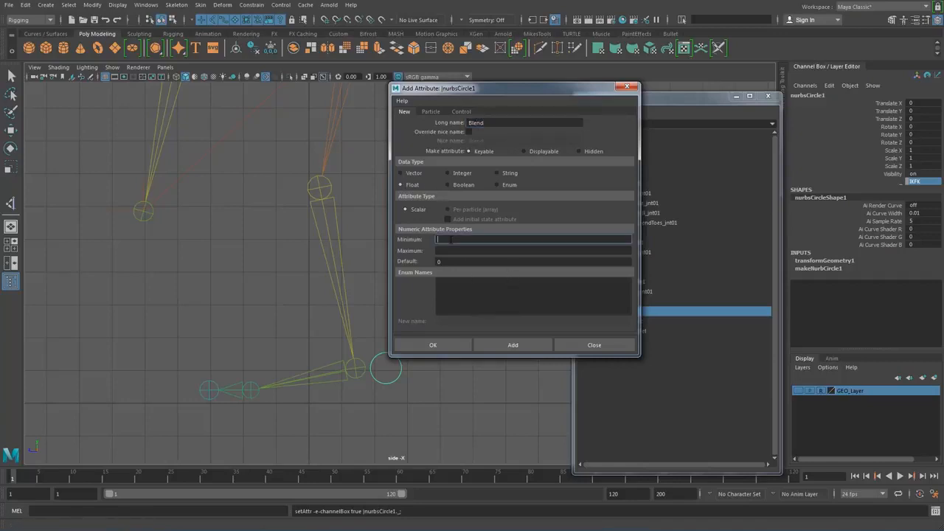
pyautogui.click(457, 250)
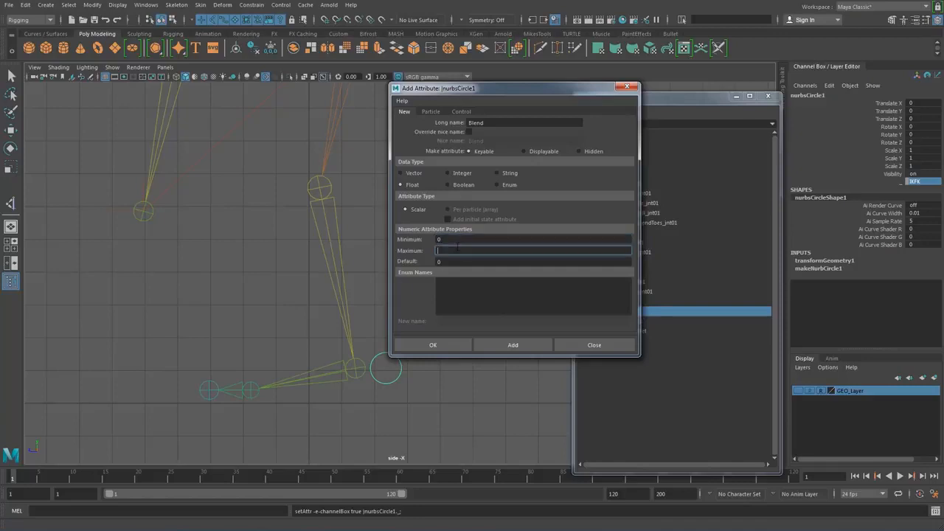
pyautogui.click(515, 346)
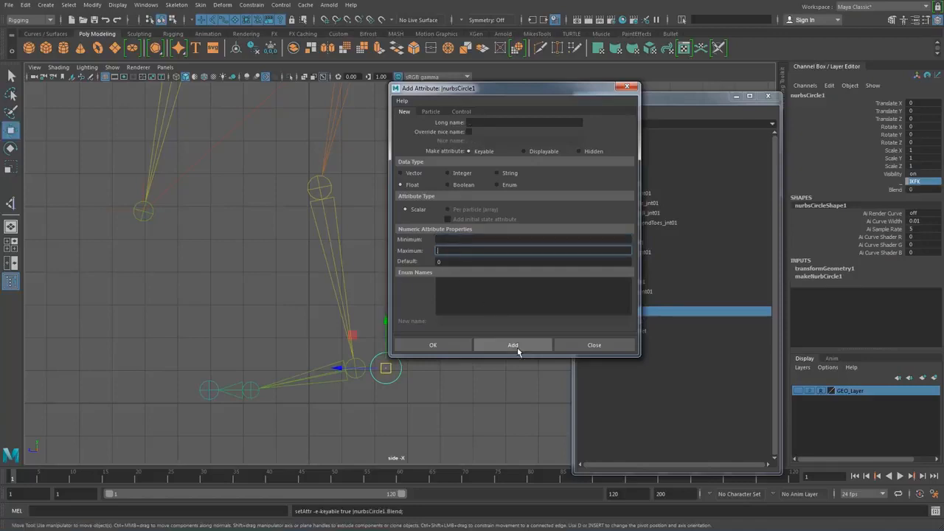
pyautogui.click(628, 86)
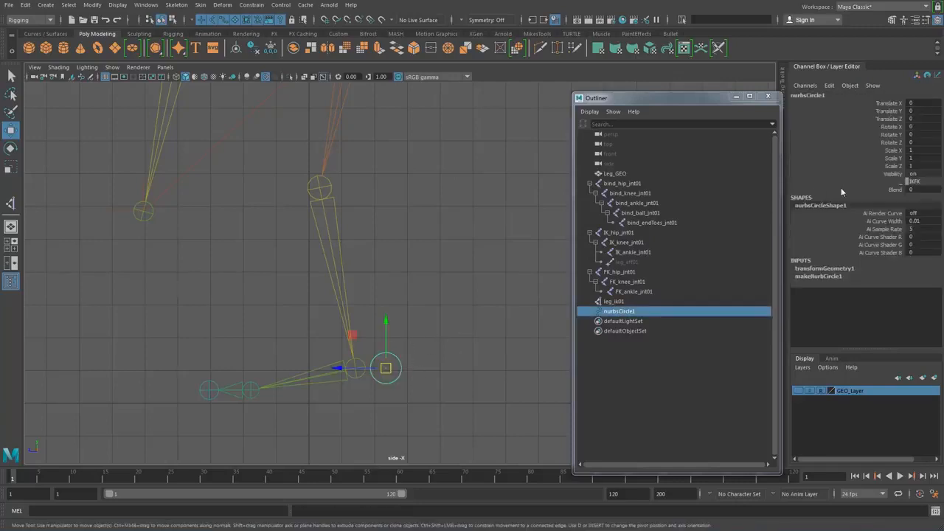
# Test the circle's Blend attribute by entering 1 and scrubbing its value, and undo the trial change.
pyautogui.click(897, 189)
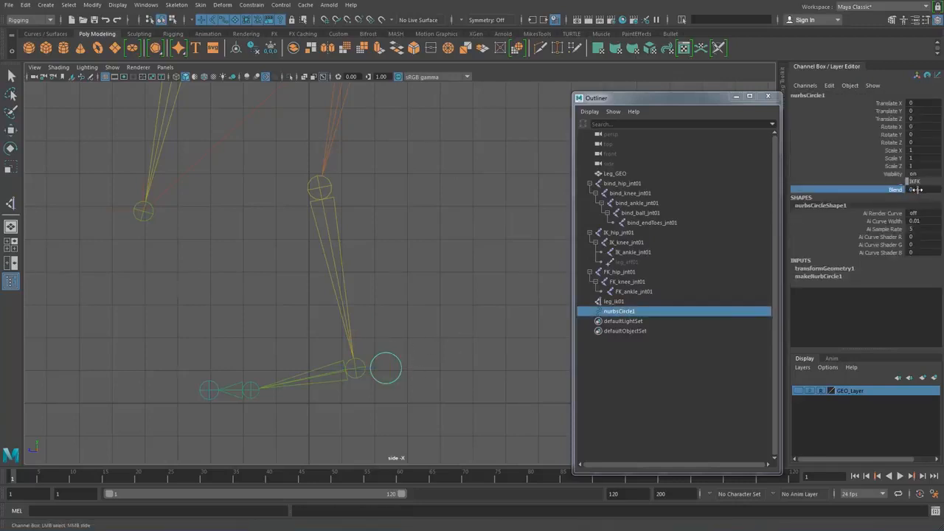
pyautogui.click(916, 189)
pyautogui.write('1')
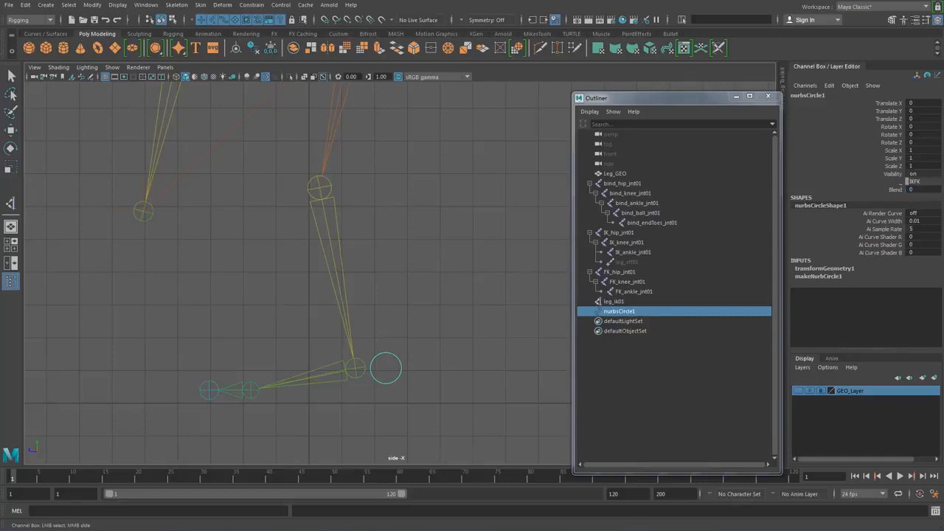
pyautogui.click(898, 190)
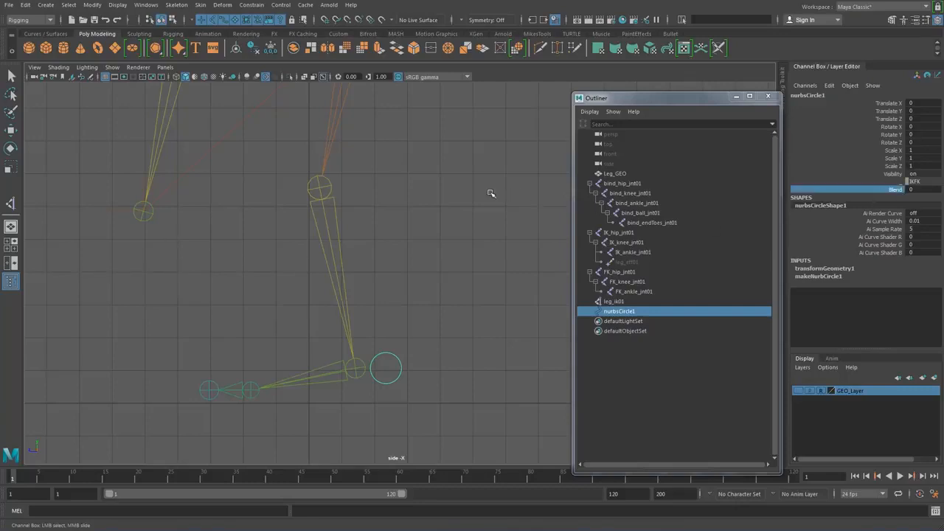
pyautogui.moveTo(491, 194); pyautogui.dragTo(502, 191, button='middle')
pyautogui.moveTo(491, 194); pyautogui.dragTo(491, 196, button='middle')
pyautogui.hotkey('ctrl', 'z')
pyautogui.scroll(-3, 412, 316)
pyautogui.keyDown('alt'); pyautogui.moveTo(428, 231); pyautogui.dragTo(432, 283, button='middle'); pyautogui.keyUp('alt')
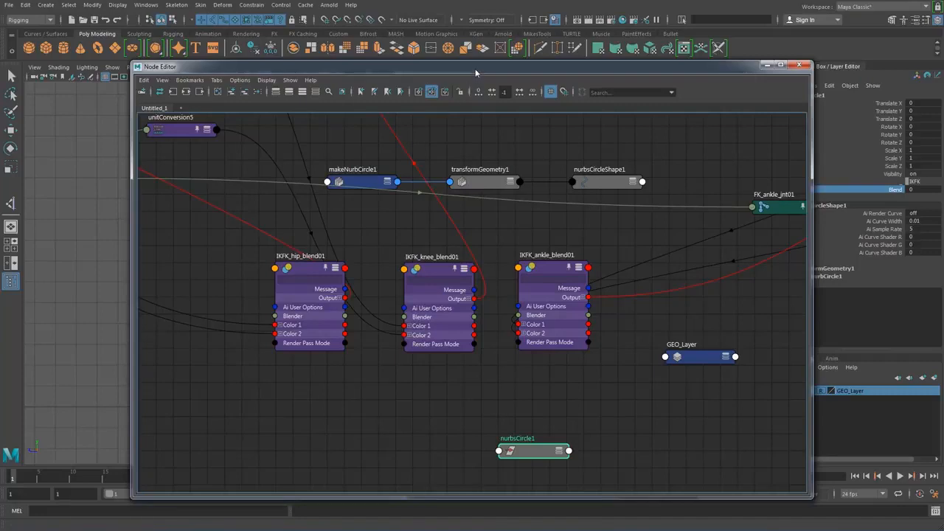
# Load the NURBS circle as the output source in the Connection Editor, arranged beside the Node Editor.
pyautogui.moveTo(474, 74); pyautogui.dragTo(544, 69)
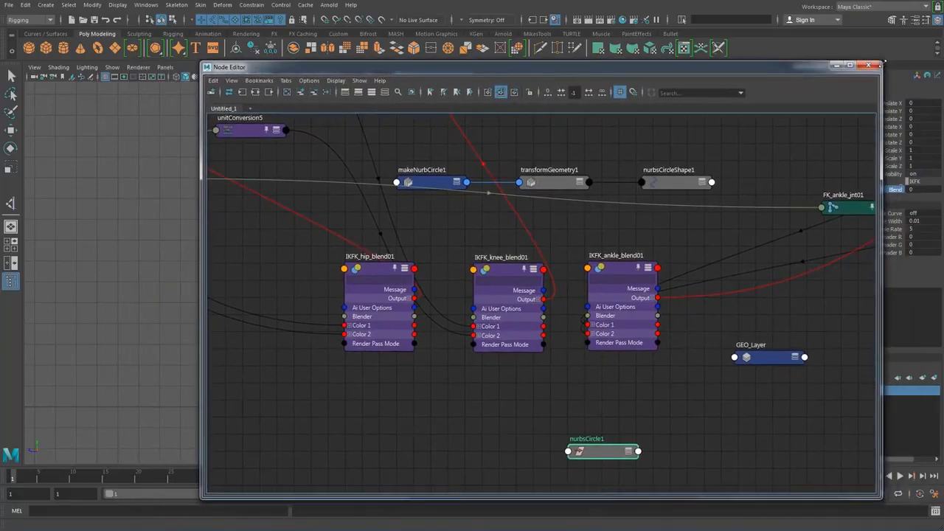
pyautogui.moveTo(882, 63); pyautogui.dragTo(713, 165)
pyautogui.moveTo(603, 174); pyautogui.dragTo(746, 122)
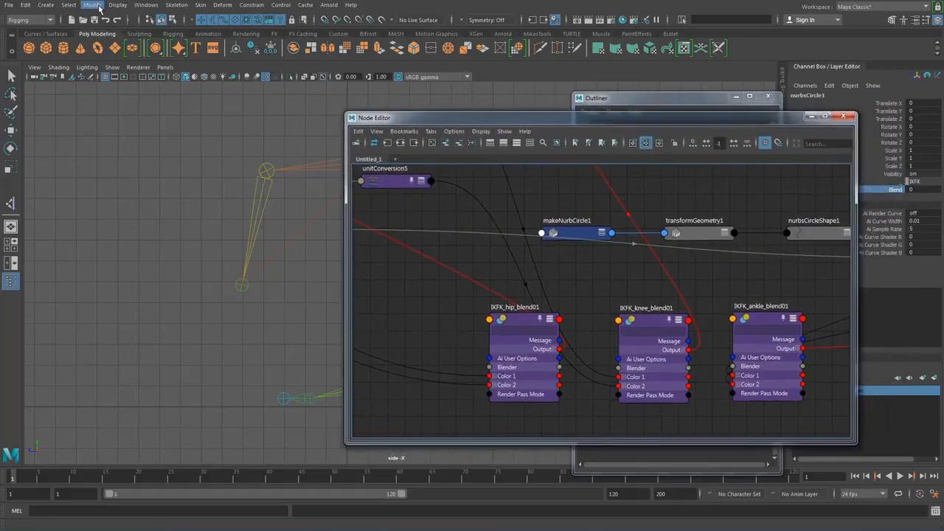
pyautogui.click(154, 6)
pyautogui.moveTo(187, 49)
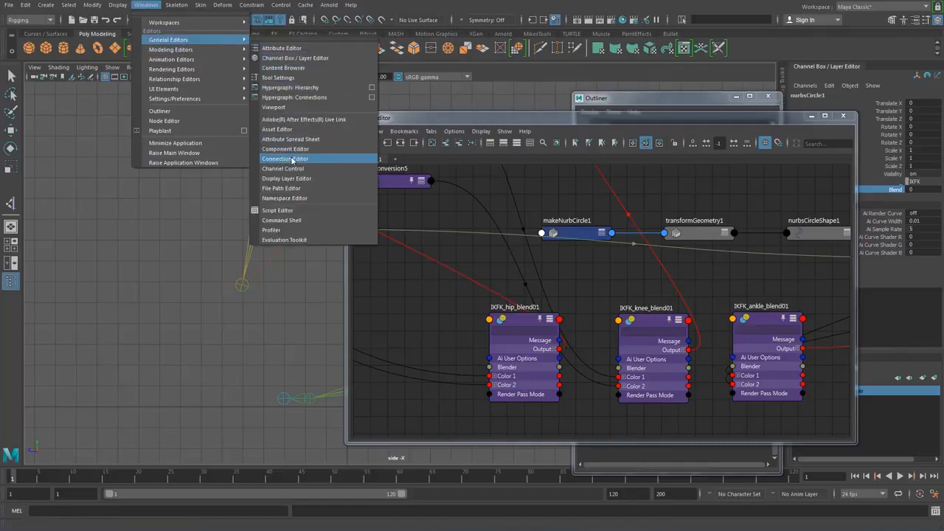
pyautogui.click(292, 160)
pyautogui.moveTo(804, 105); pyautogui.dragTo(199, 116)
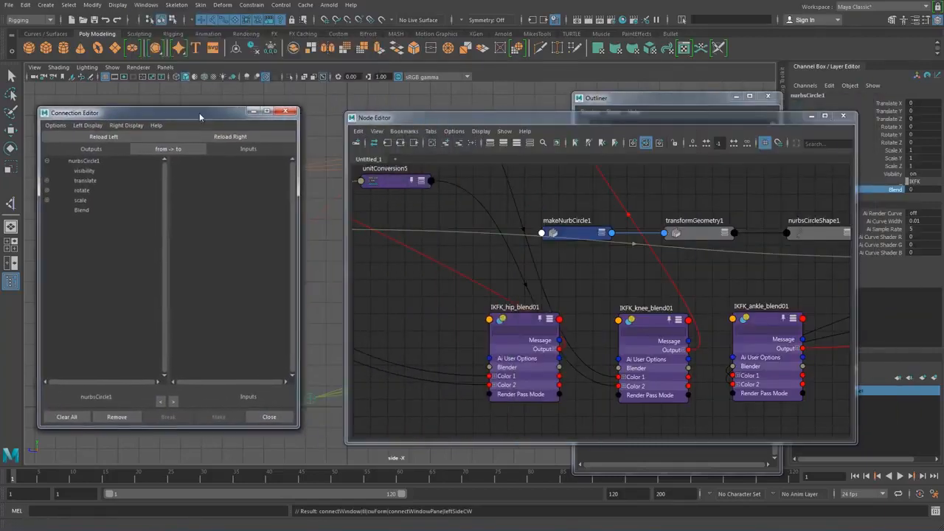
pyautogui.moveTo(428, 117); pyautogui.dragTo(617, 112)
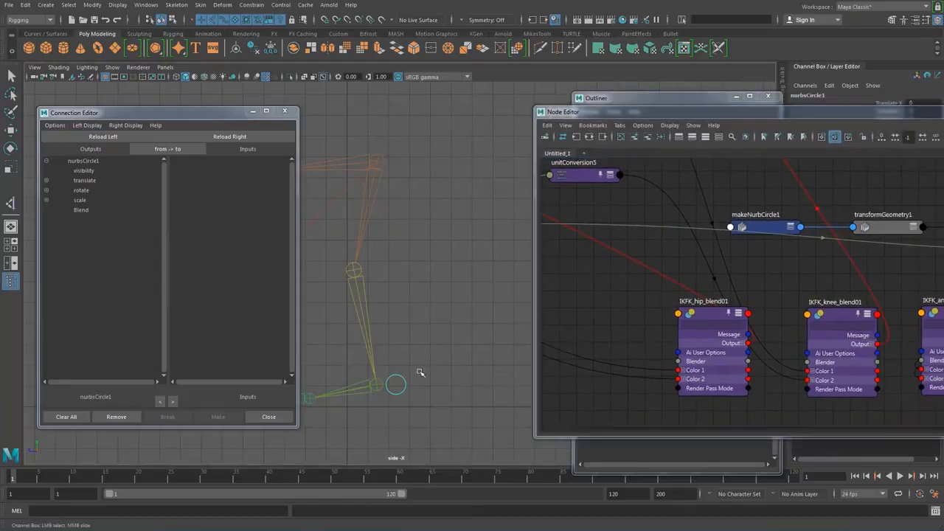
pyautogui.press('w')
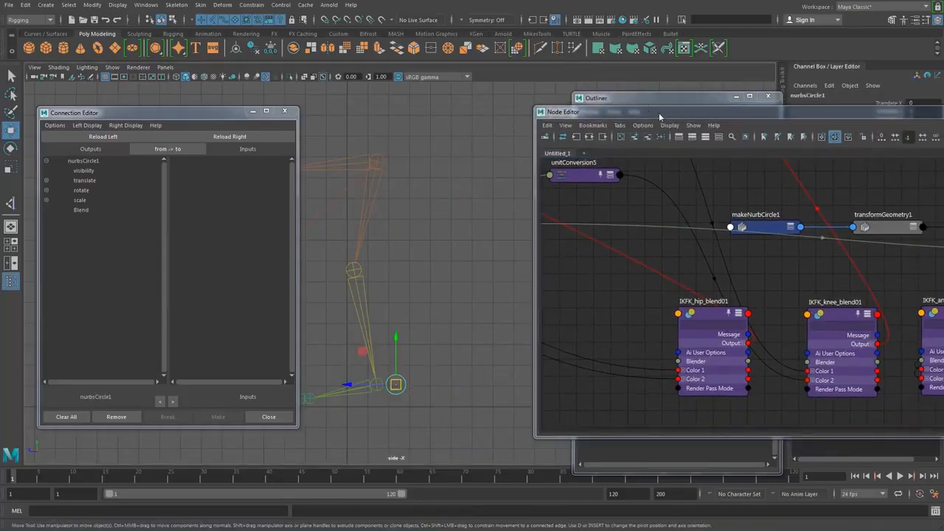
# Load IKFK_hip_blend01 as the connection target and connect the circle's Blend attribute to its blender input.
pyautogui.moveTo(658, 112); pyautogui.dragTo(484, 105)
pyautogui.click(532, 309)
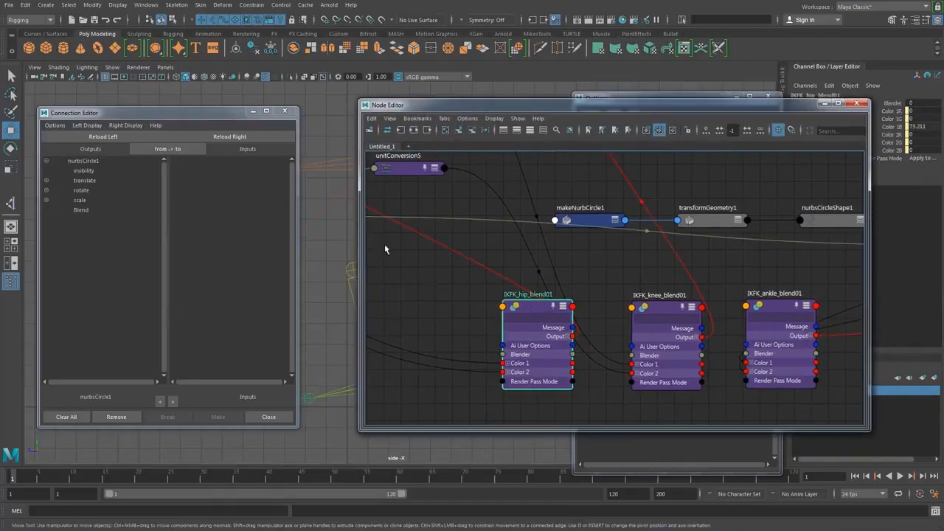
pyautogui.click(230, 138)
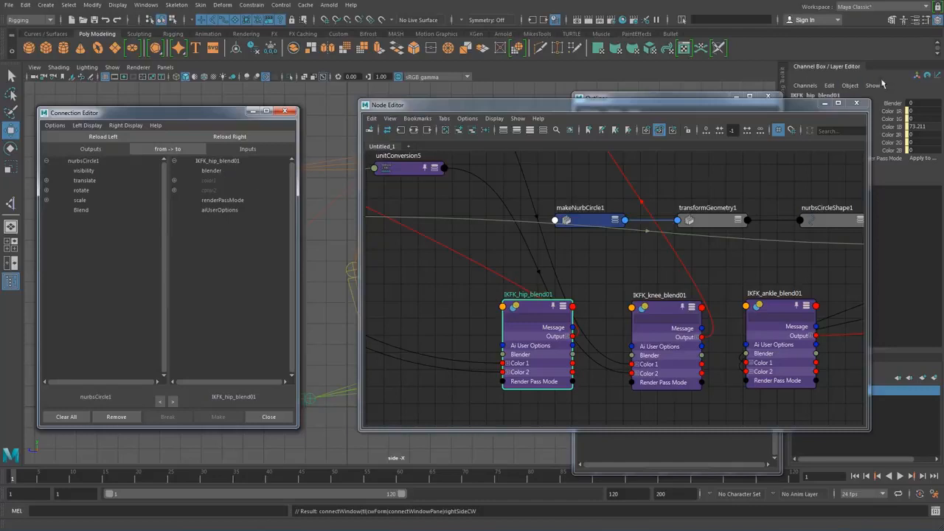
pyautogui.click(917, 20)
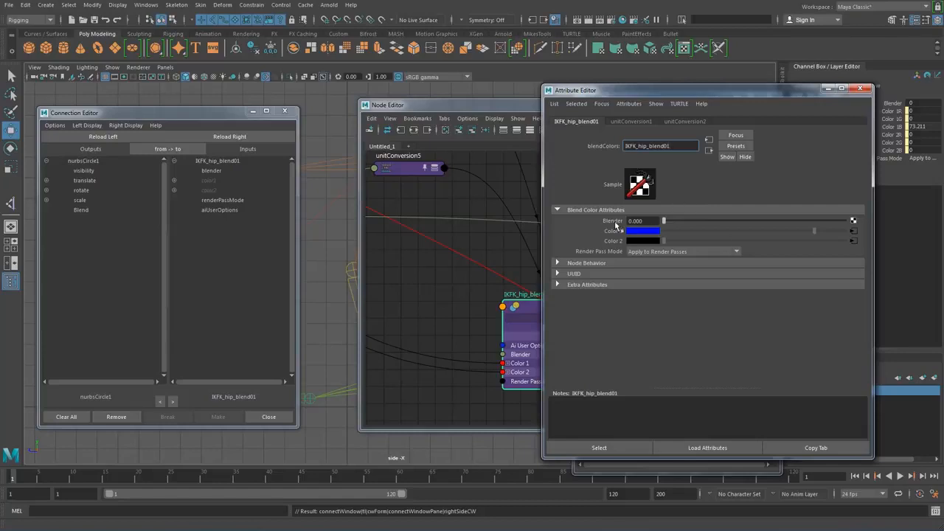
pyautogui.click(868, 88)
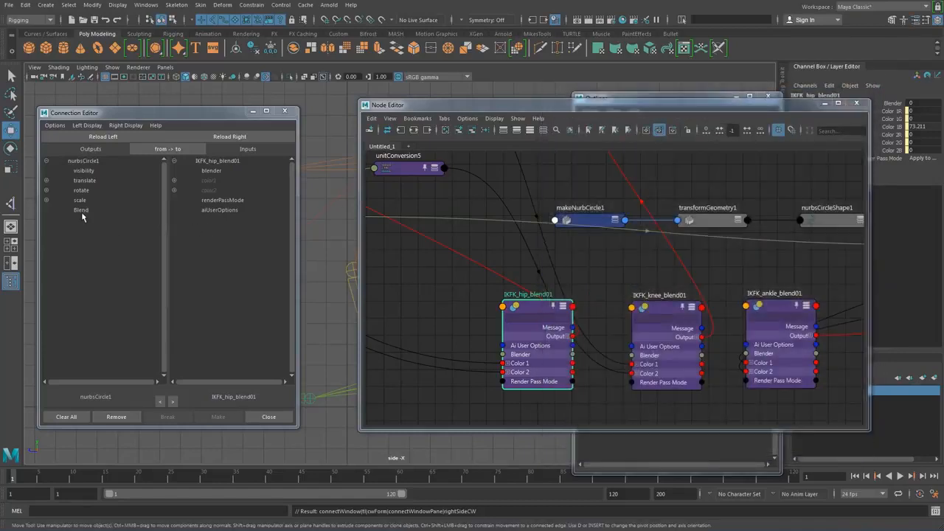
pyautogui.click(81, 210)
pyautogui.click(213, 172)
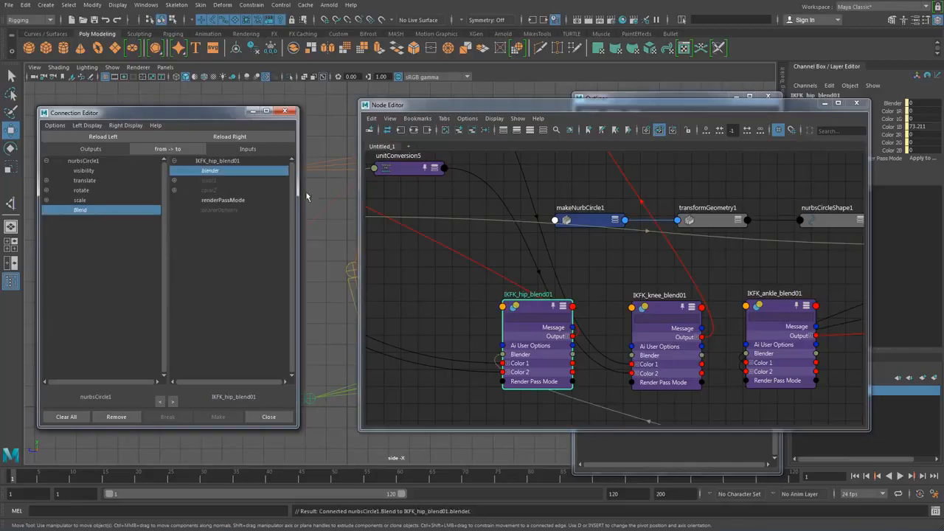
# Connect the circle's Blend attribute to the blender inputs of IKFK_knee_blend01 and IKFK_ankle_blend01, and close the Node Editor.
pyautogui.click(660, 310)
pyautogui.click(229, 137)
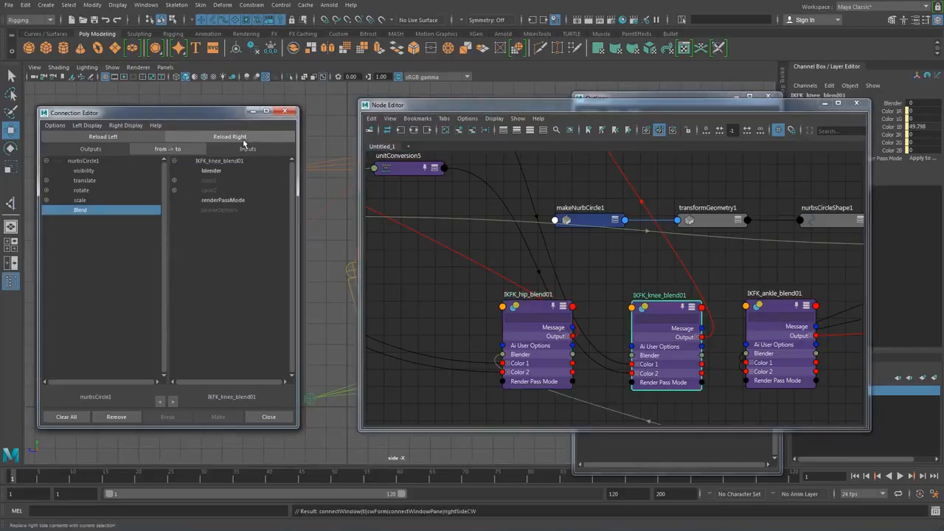
pyautogui.click(213, 174)
pyautogui.click(771, 313)
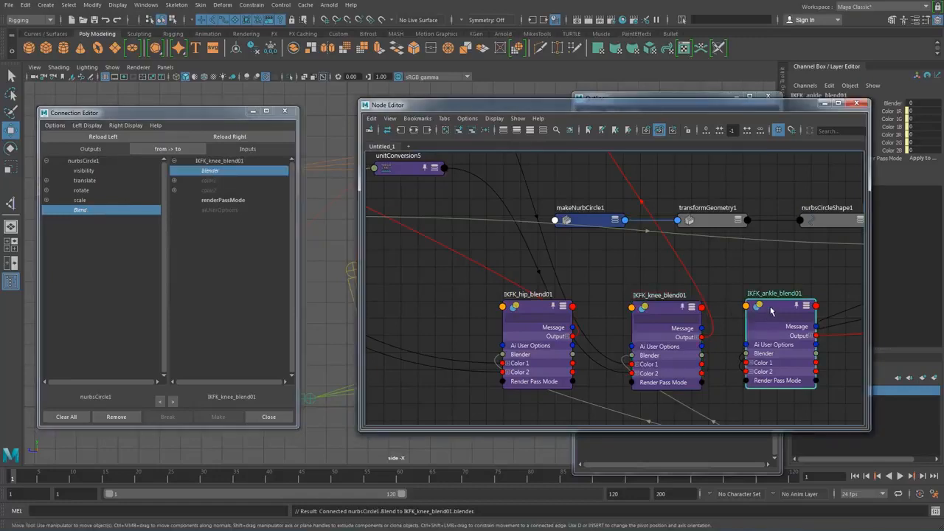
pyautogui.click(241, 138)
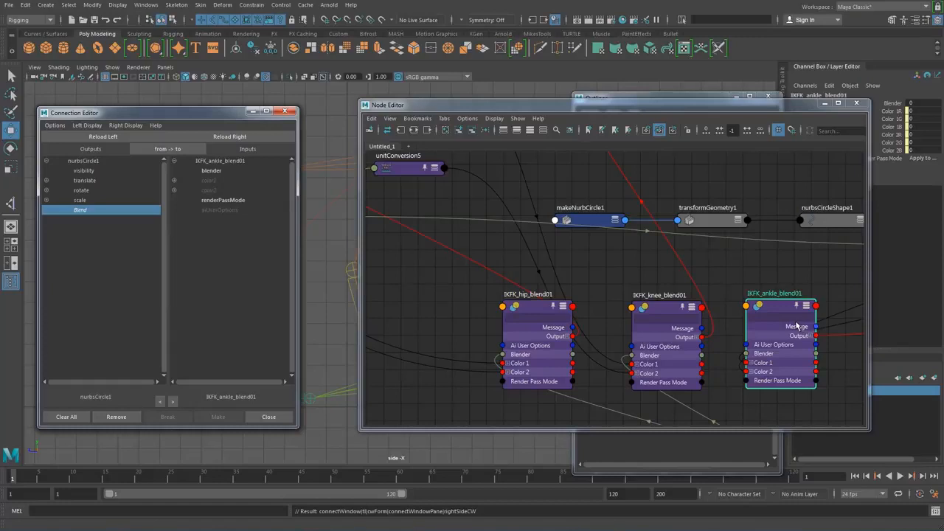
pyautogui.click(223, 171)
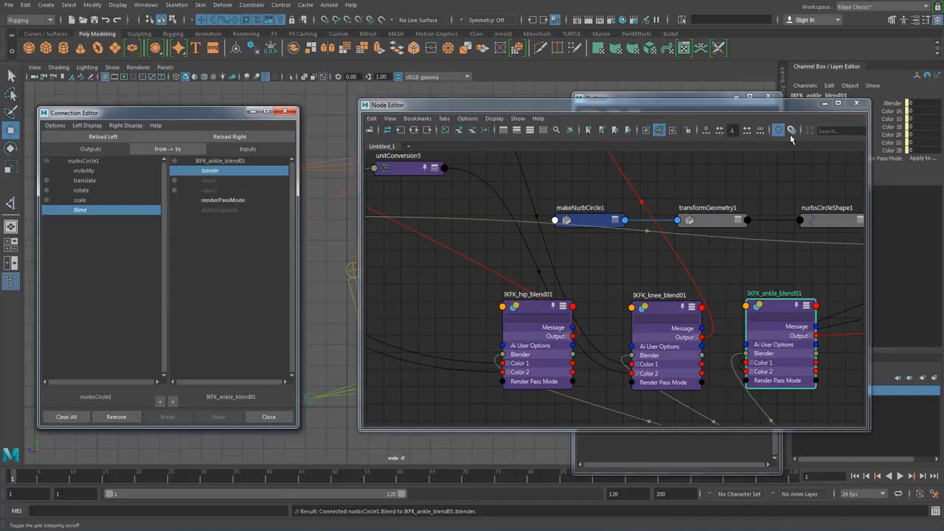
pyautogui.click(856, 103)
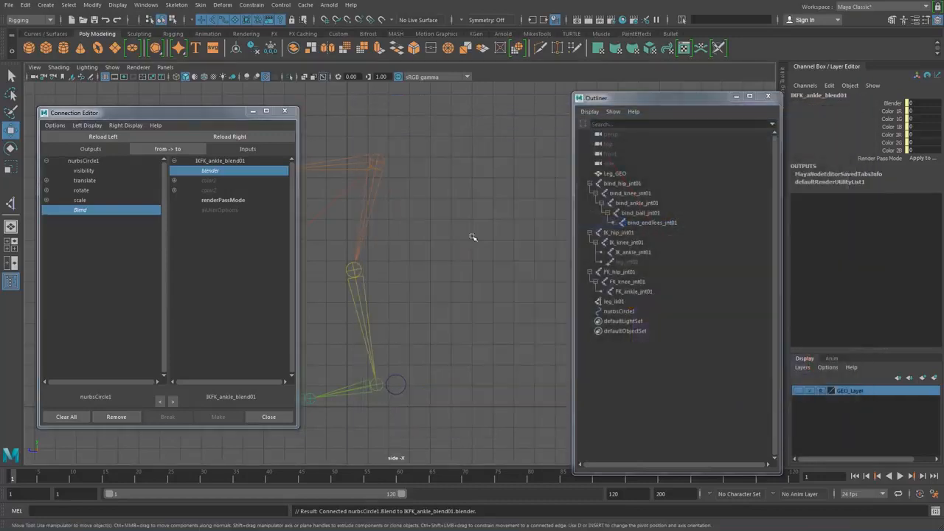
# Test the leg blending by scrubbing the NURBS circle's Blend value back and forth.
pyautogui.click(411, 387)
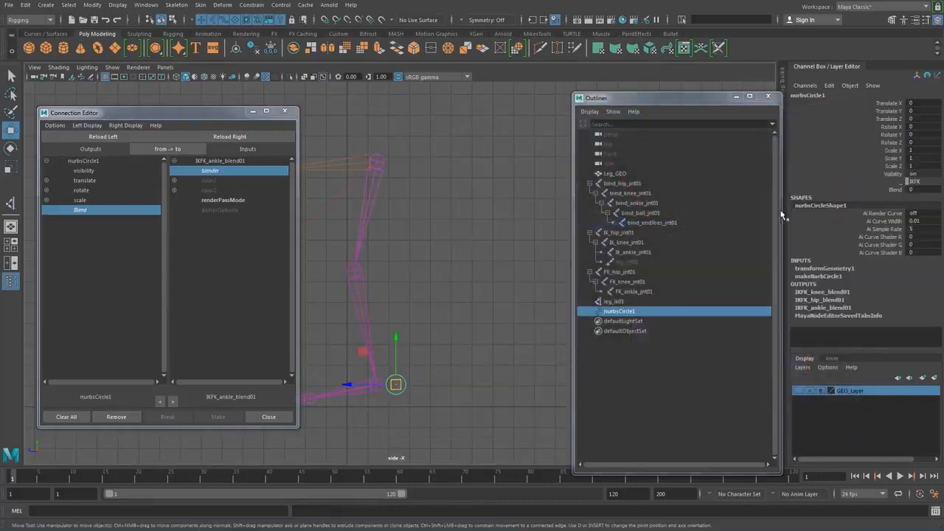
pyautogui.click(893, 190)
pyautogui.moveTo(480, 232); pyautogui.dragTo(549, 229, button='middle')
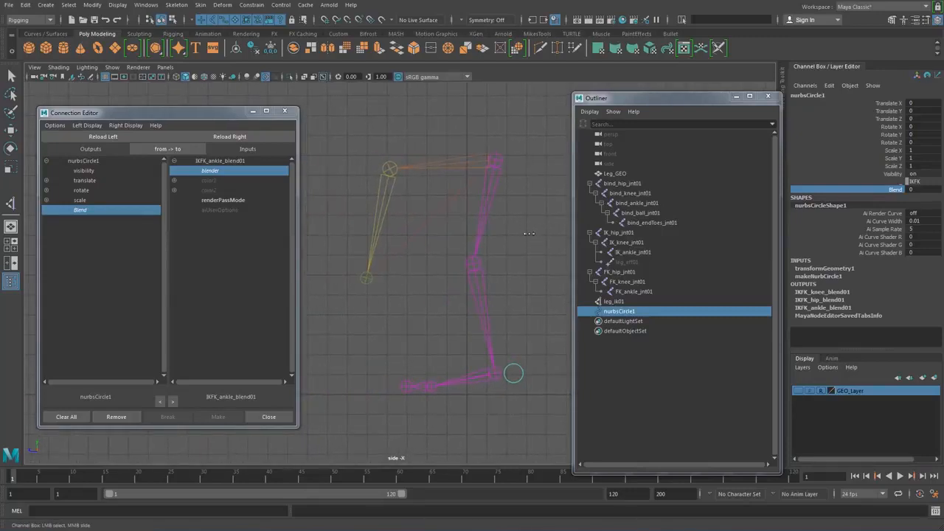
pyautogui.moveTo(529, 233); pyautogui.dragTo(530, 233, button='middle')
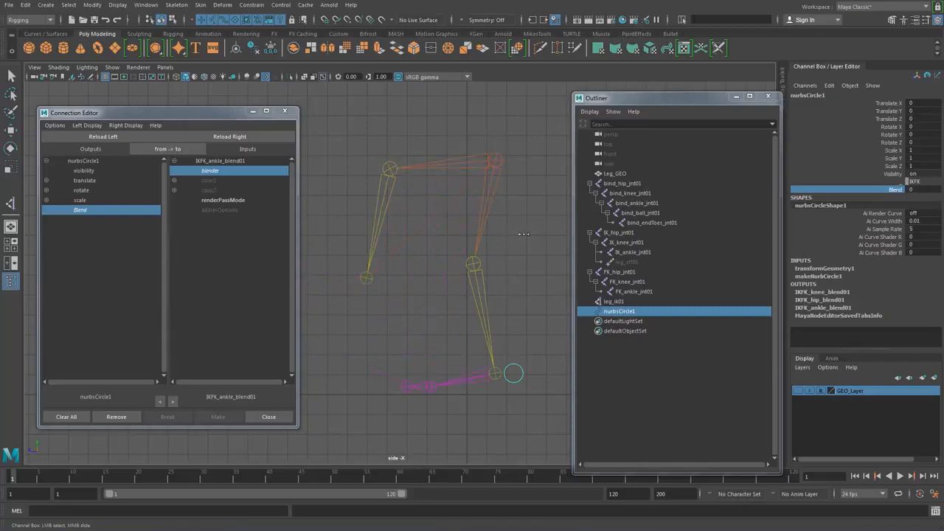
# Delete the leg_ik01 IK handle from the bent leg chain.
pyautogui.click(367, 277)
pyautogui.press('w')
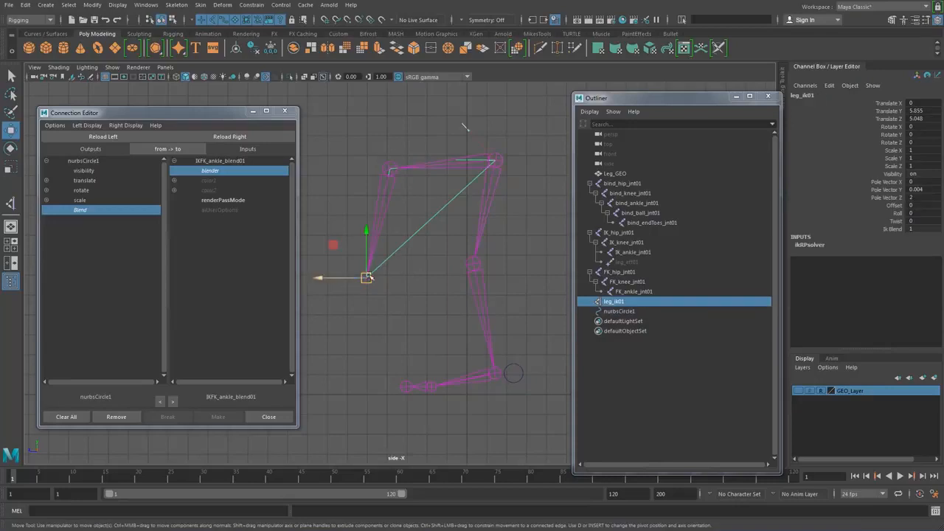
pyautogui.press('Delete')
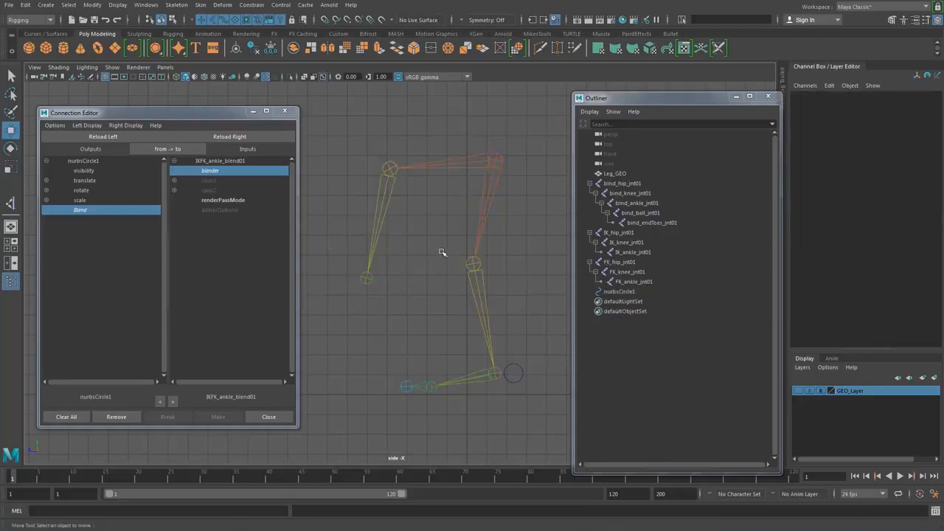
# Select the whole IK_hip_jnt01 hierarchy and set Rotate X, Y and Z to 0 on all its joints.
pyautogui.click(465, 168)
pyautogui.rightClick(465, 169)
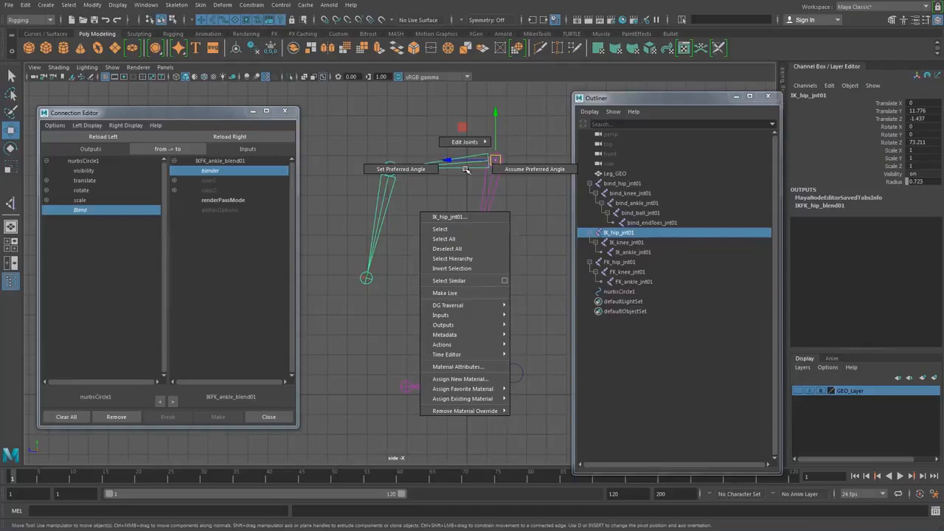
pyautogui.moveTo(465, 315)
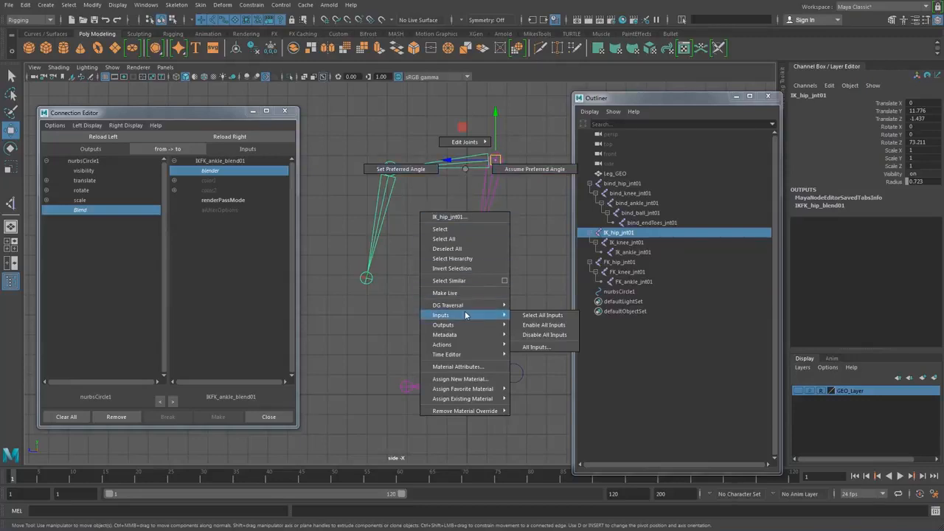
pyautogui.click(460, 259)
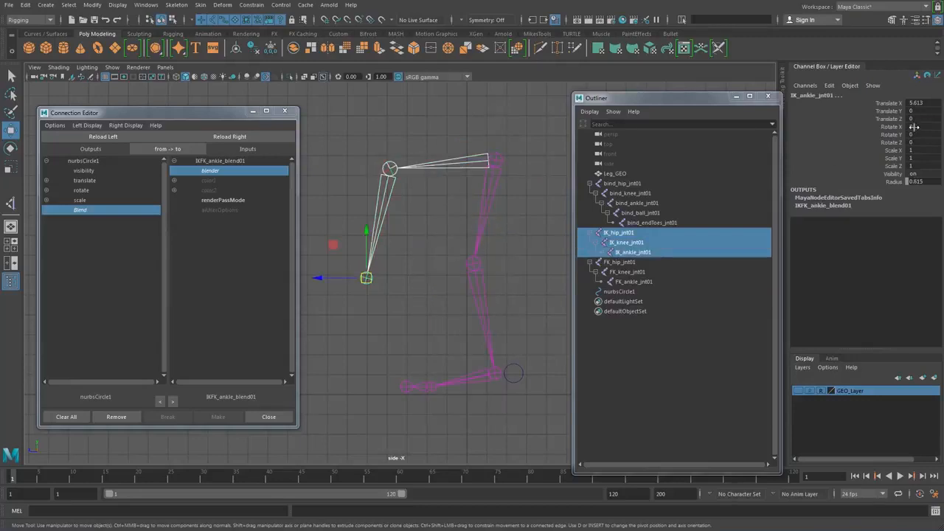
pyautogui.moveTo(914, 126); pyautogui.dragTo(910, 142)
pyautogui.write('0')
pyautogui.press('Return')
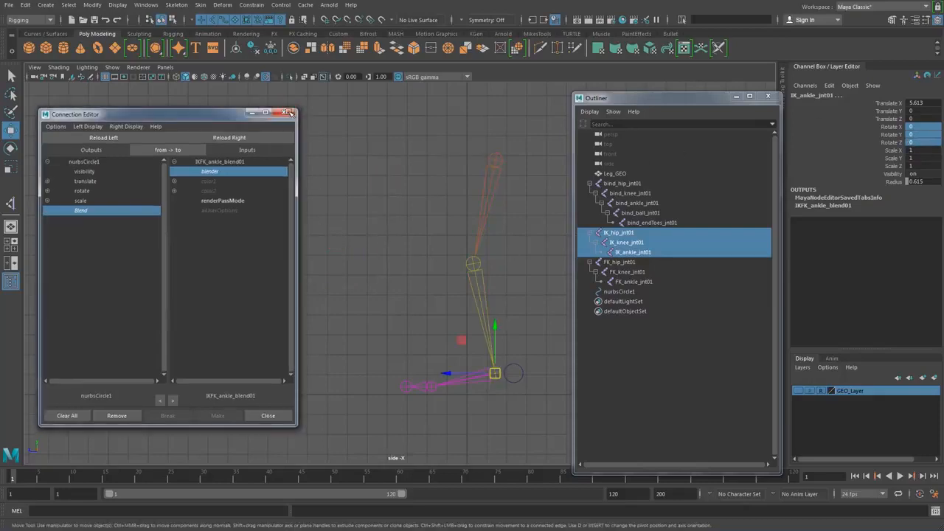
# Close the Connection Editor and hide the bind_hip_jnt01 joint chain in the perspective view.
pyautogui.click(285, 111)
pyautogui.keyDown('alt'); pyautogui.moveTo(432, 232); pyautogui.dragTo(467, 244); pyautogui.keyUp('alt')
pyautogui.press('space')
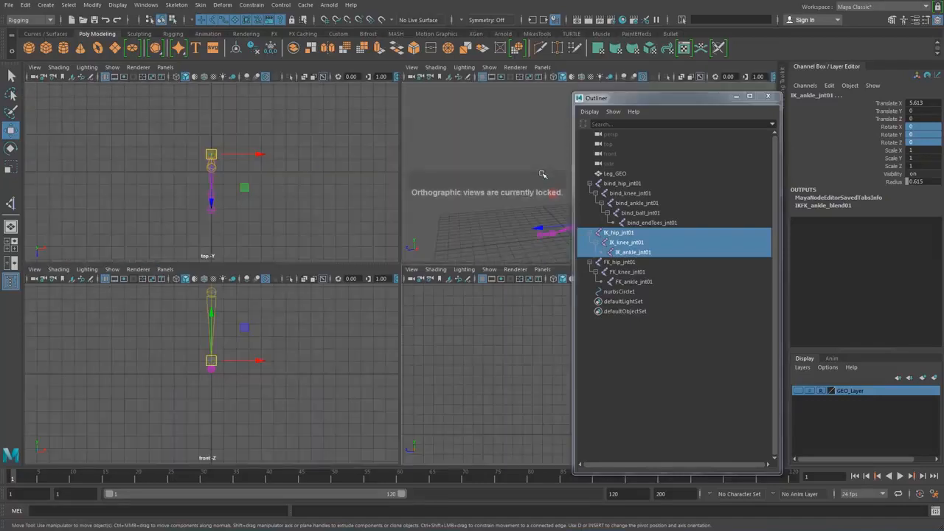
pyautogui.press('space')
pyautogui.keyDown('alt'); pyautogui.moveTo(450, 207); pyautogui.dragTo(480, 236, button='right'); pyautogui.keyUp('alt')
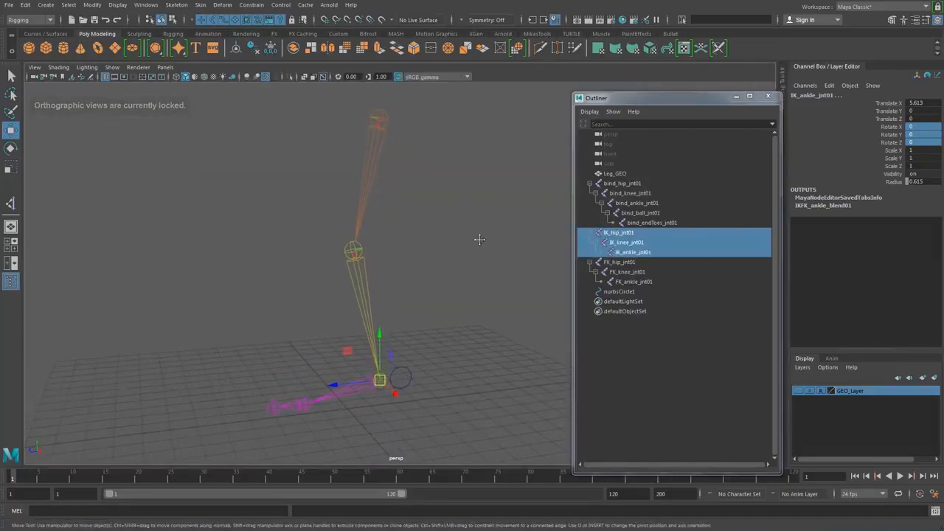
pyautogui.click(624, 183)
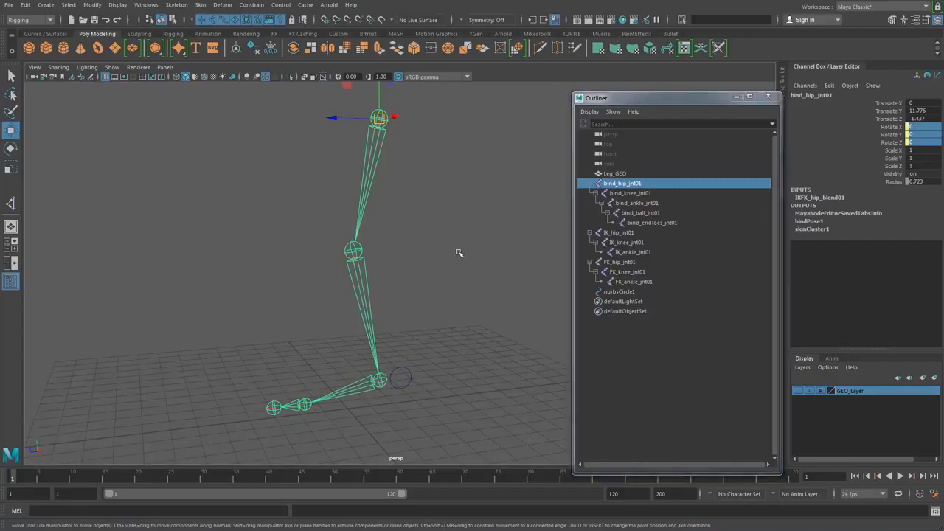
pyautogui.hotkey('ctrl', 'h')
# Hide the FK_hip_jnt01 joint chain.
pyautogui.click(410, 383)
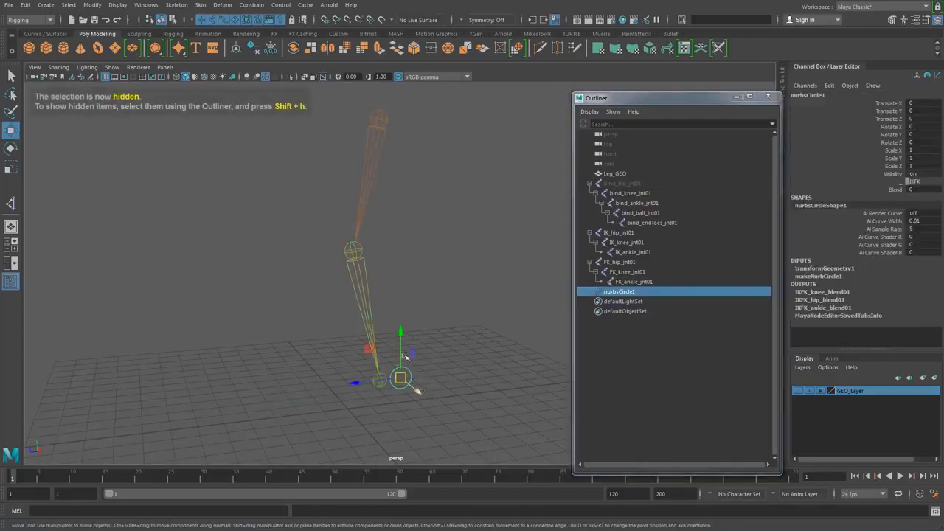
pyautogui.click(619, 262)
pyautogui.click(623, 233)
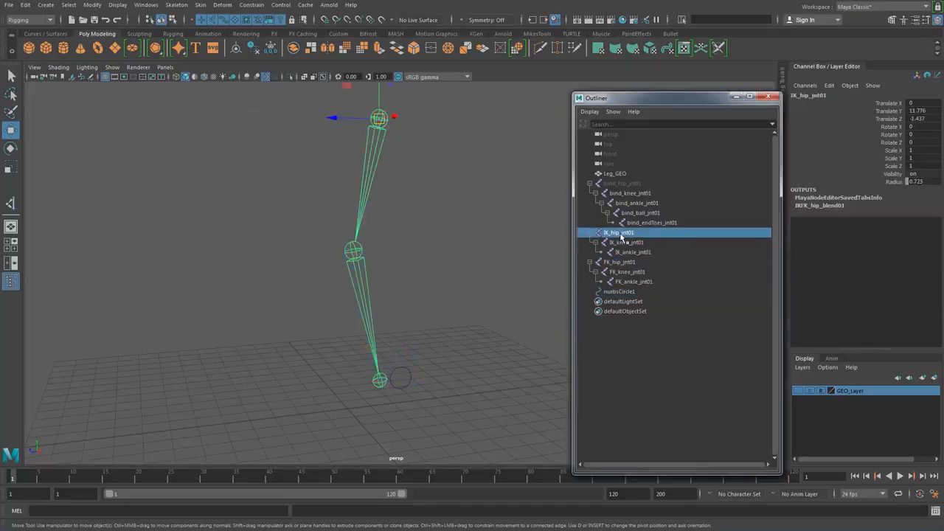
pyautogui.click(627, 263)
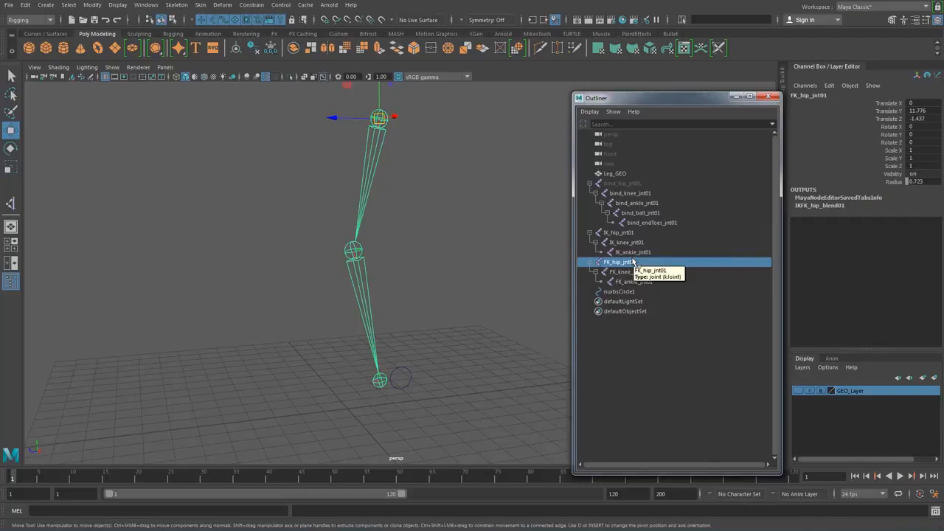
pyautogui.hotkey('ctrl', 'h')
# Create an IK handle on the IK leg chain, running from IK_hip_jnt01 to IK_ankle_jnt01.
pyautogui.scroll(-1, 400, 242)
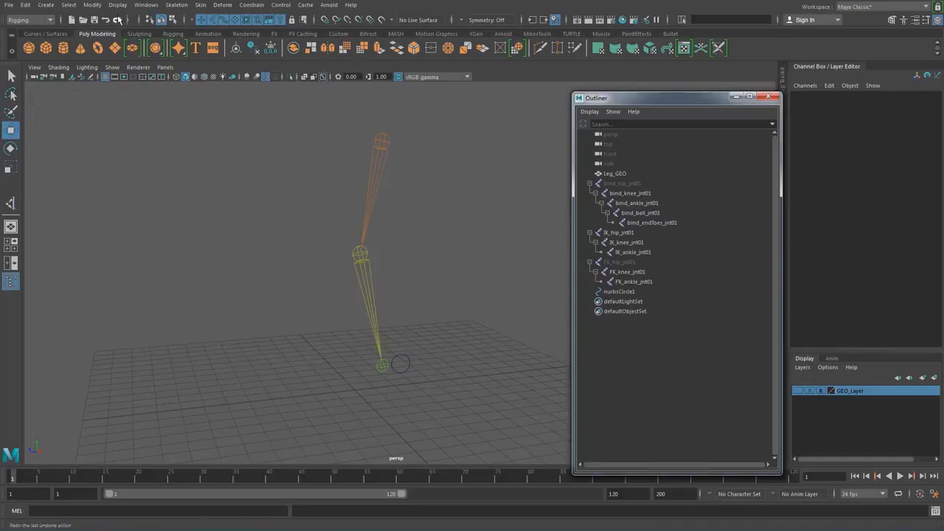
pyautogui.click(144, 34)
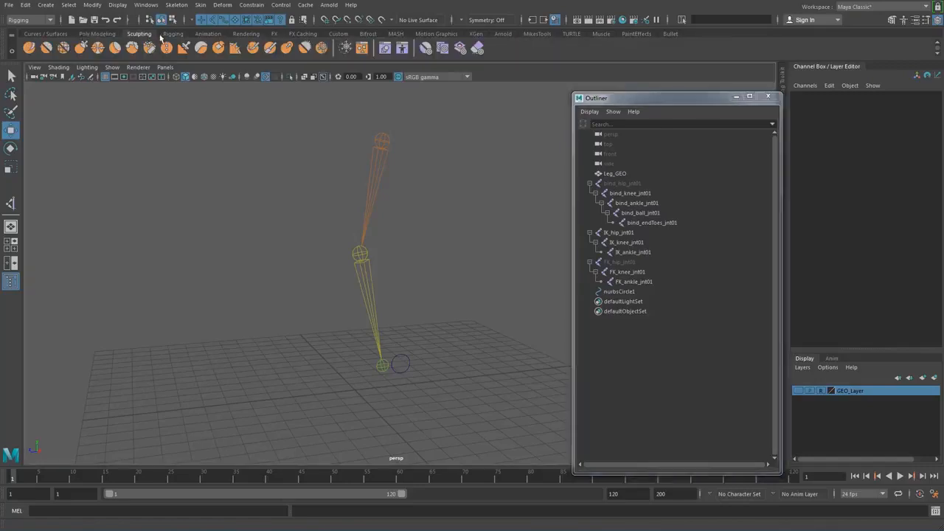
pyautogui.click(173, 34)
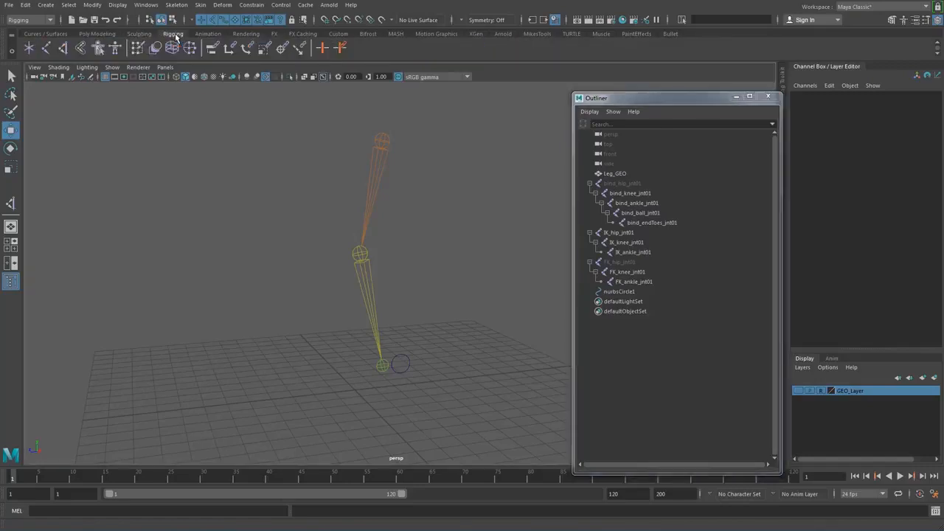
pyautogui.click(45, 49)
pyautogui.click(382, 140)
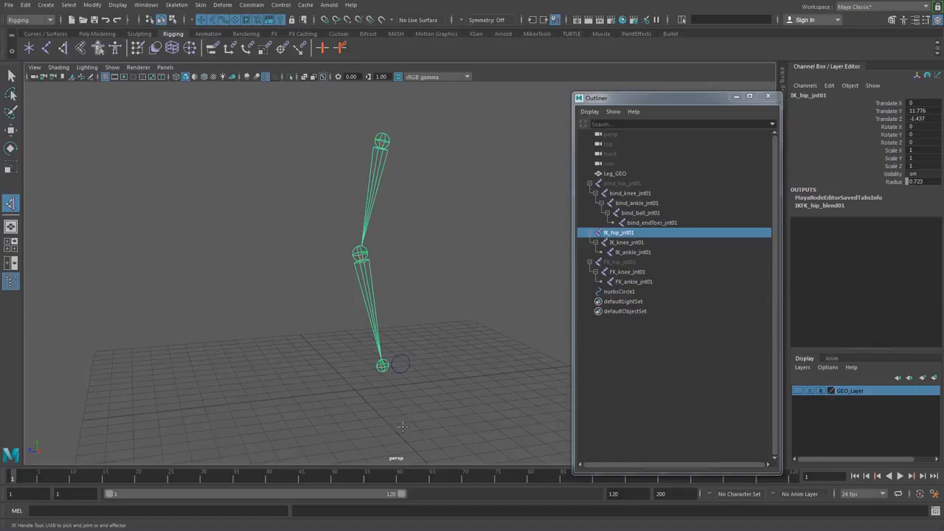
pyautogui.click(383, 366)
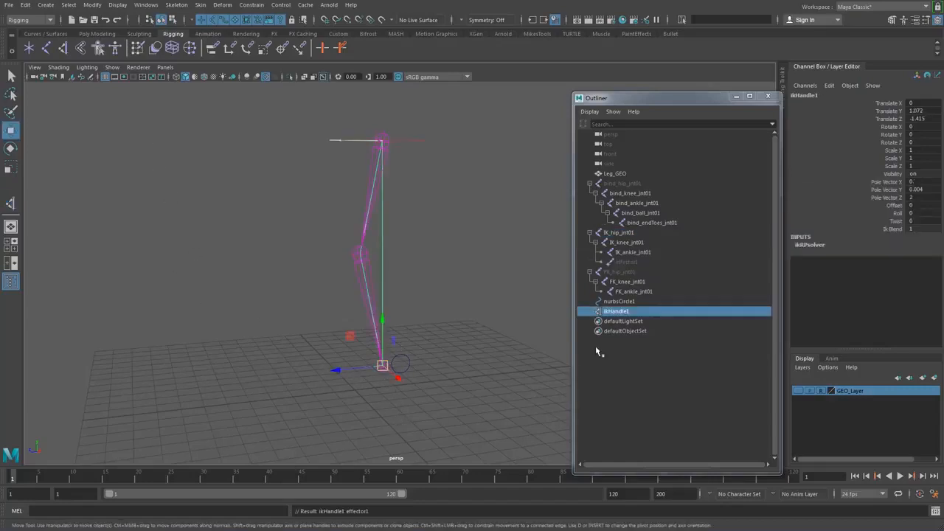
# Rename the new IK handle as leg_ik01.
pyautogui.doubleClick(615, 313)
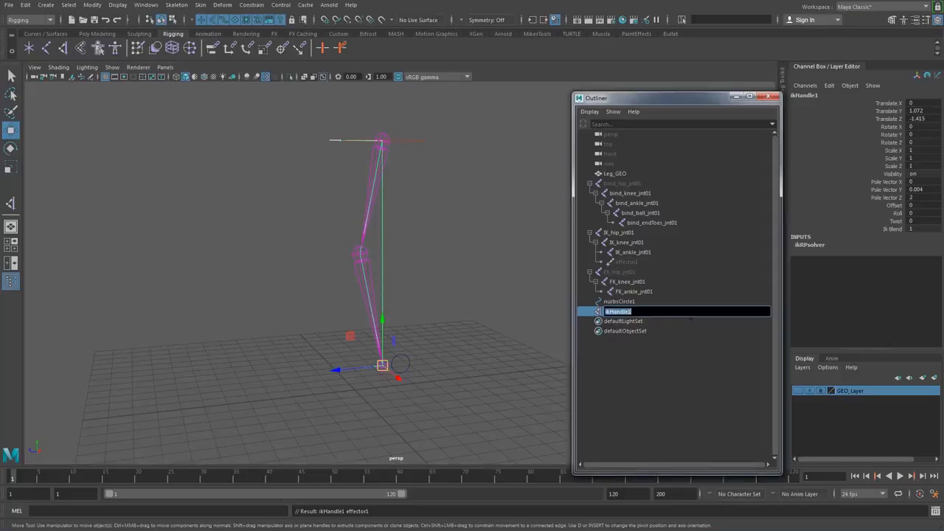
pyautogui.click(651, 313)
pyautogui.write('leg_ik01')
pyautogui.press('Return')
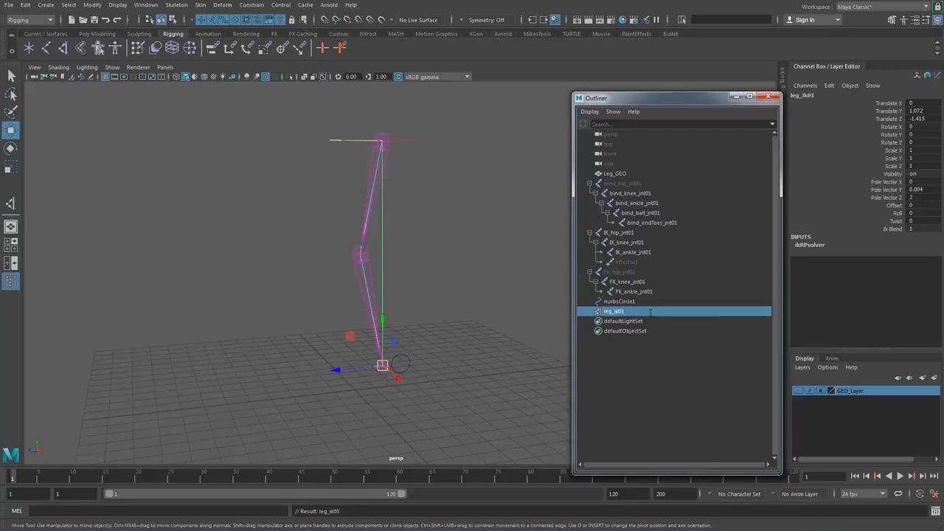
# Rename the effector under IK_knee_jnt01 as leg_eff01.
pyautogui.click(638, 264)
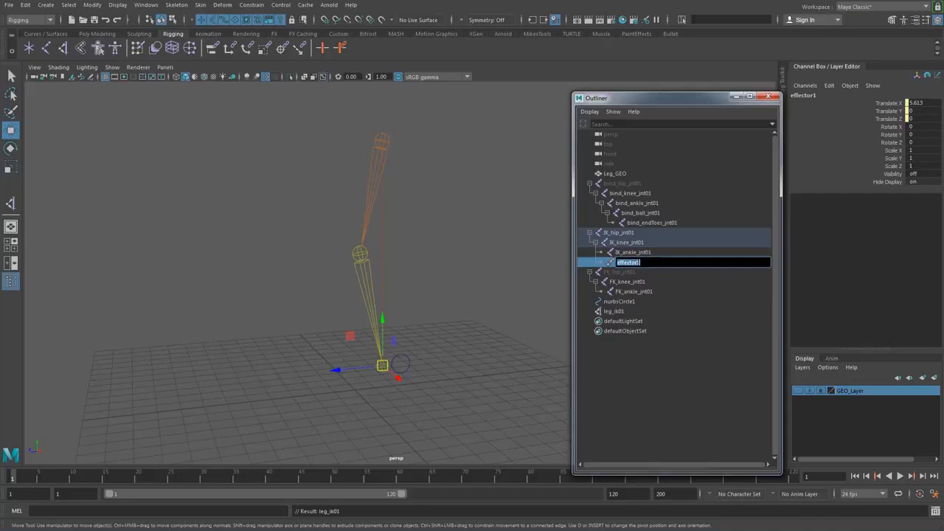
pyautogui.doubleClick(623, 311)
pyautogui.hotkey('ctrl', 'c')
pyautogui.doubleClick(630, 263)
pyautogui.hotkey('ctrl', 'v')
pyautogui.press('Return')
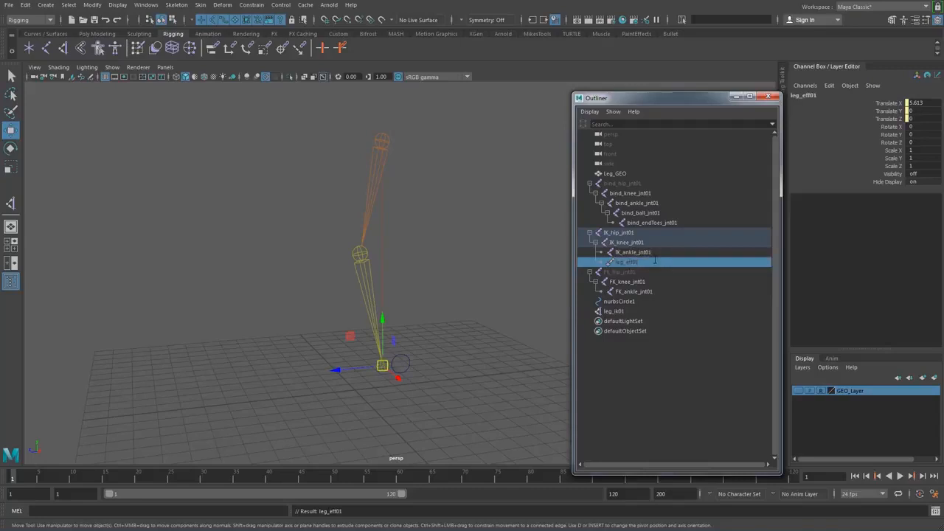
# Test the leg bend by moving leg_ik01 forward and upward, and undo both moves.
pyautogui.click(467, 291)
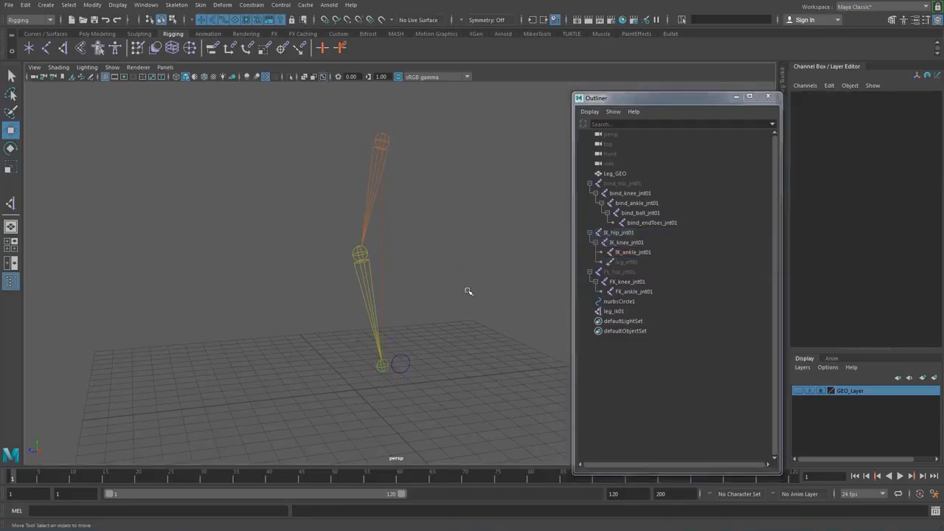
pyautogui.click(382, 368)
pyautogui.moveTo(333, 371); pyautogui.dragTo(266, 372)
pyautogui.moveTo(317, 320); pyautogui.dragTo(316, 231)
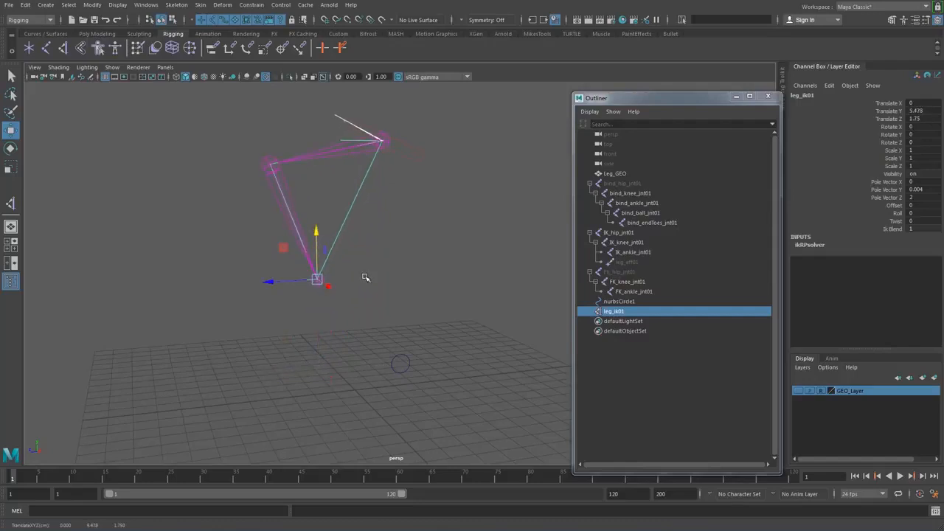
pyautogui.hotkey('ctrl', 'z')
pyautogui.hotkey('ctrl', 'z')
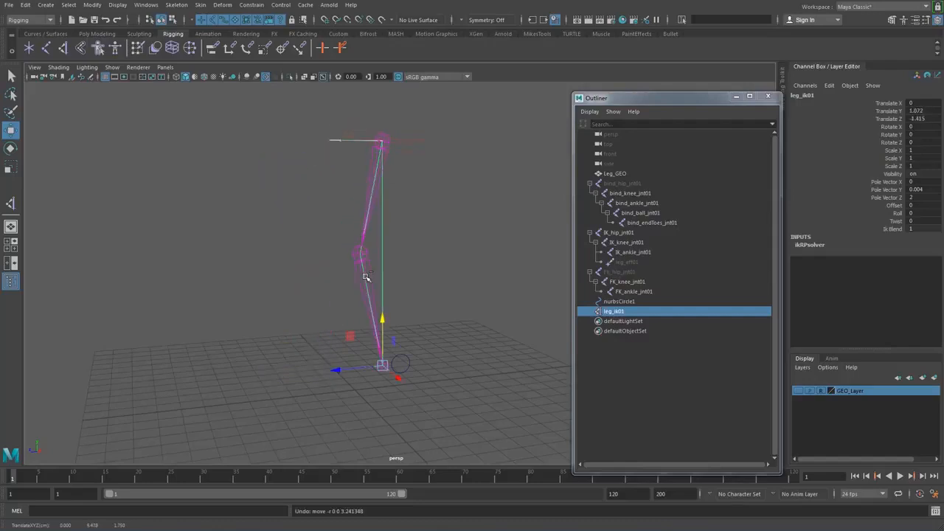
# Examine the leg_ik01 handle at the ankle end of the IK chain from several angles.
pyautogui.click(366, 277)
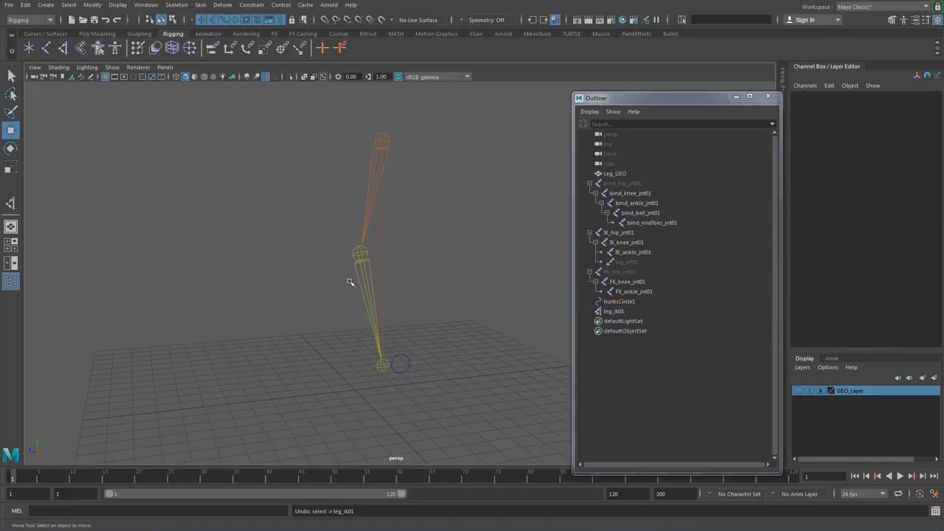
pyautogui.click(366, 365)
pyautogui.keyDown('alt'); pyautogui.moveTo(369, 367); pyautogui.dragTo(418, 410, button='right'); pyautogui.keyUp('alt')
pyautogui.keyDown('alt'); pyautogui.moveTo(418, 409); pyautogui.dragTo(413, 367, button='middle'); pyautogui.keyUp('alt')
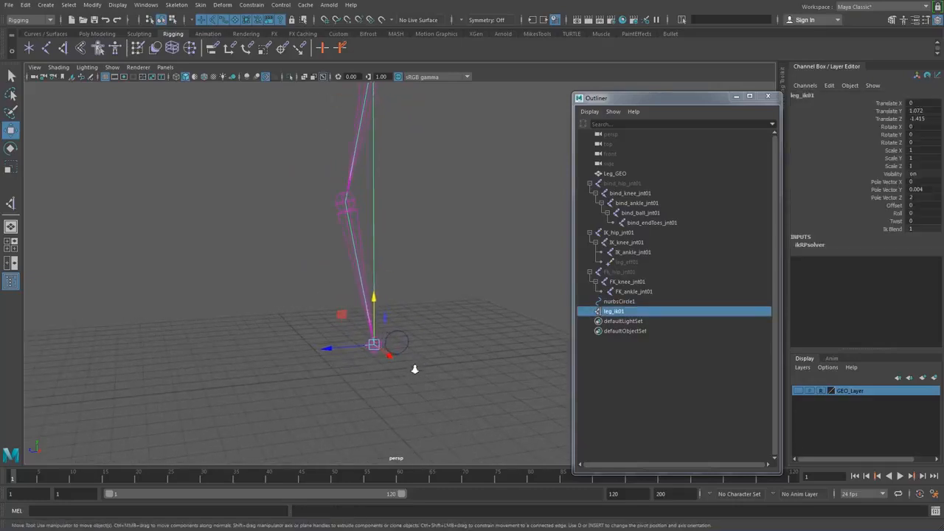
pyautogui.keyDown('alt'); pyautogui.moveTo(426, 357); pyautogui.dragTo(409, 307, button='right'); pyautogui.keyUp('alt')
pyautogui.keyDown('alt'); pyautogui.moveTo(410, 307); pyautogui.dragTo(421, 357, button='middle'); pyautogui.keyUp('alt')
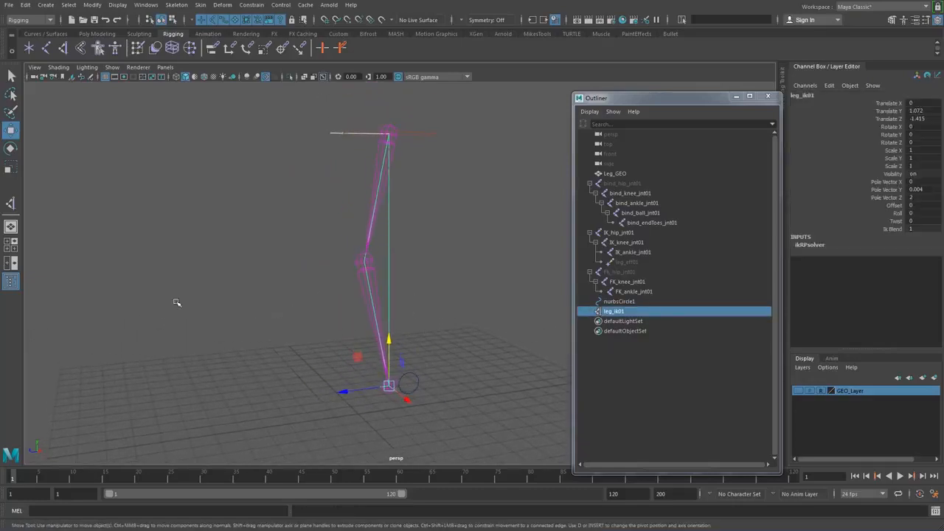
pyautogui.click(305, 356)
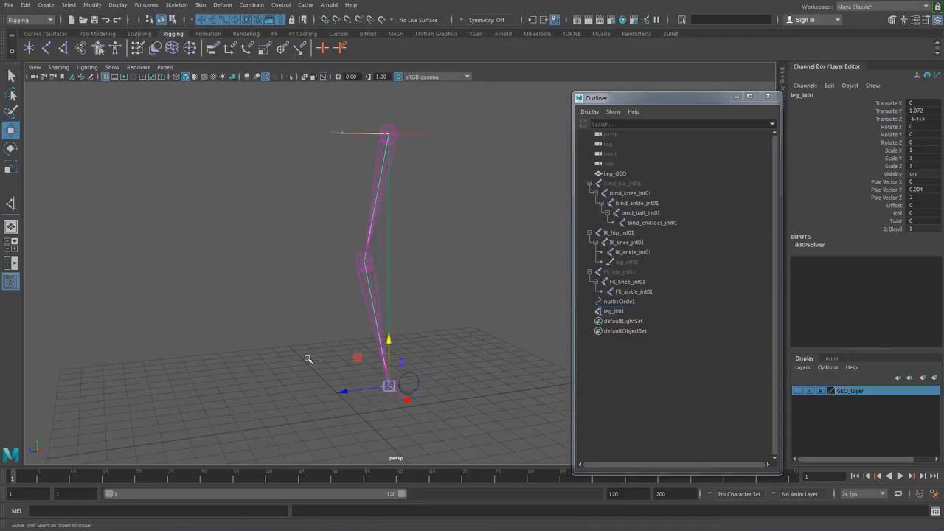
pyautogui.keyDown('alt'); pyautogui.moveTo(305, 357); pyautogui.dragTo(314, 308, button='middle'); pyautogui.keyUp('alt')
pyautogui.keyDown('alt'); pyautogui.moveTo(314, 309); pyautogui.dragTo(405, 355, button='right'); pyautogui.keyUp('alt')
pyautogui.hotkey('ctrl', 'z')
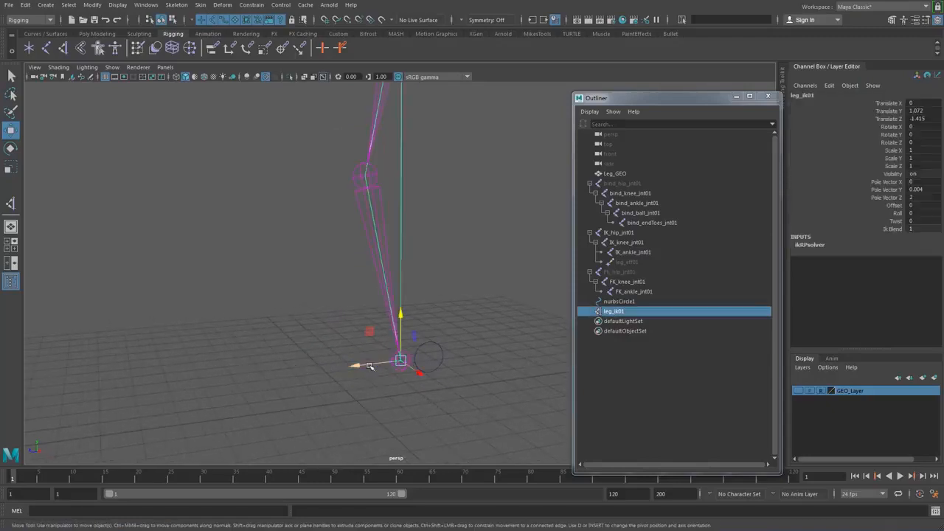
pyautogui.moveTo(472, 371); pyautogui.dragTo(510, 354, button='middle')
pyautogui.keyDown('alt'); pyautogui.moveTo(510, 354); pyautogui.dragTo(446, 350); pyautogui.keyUp('alt')
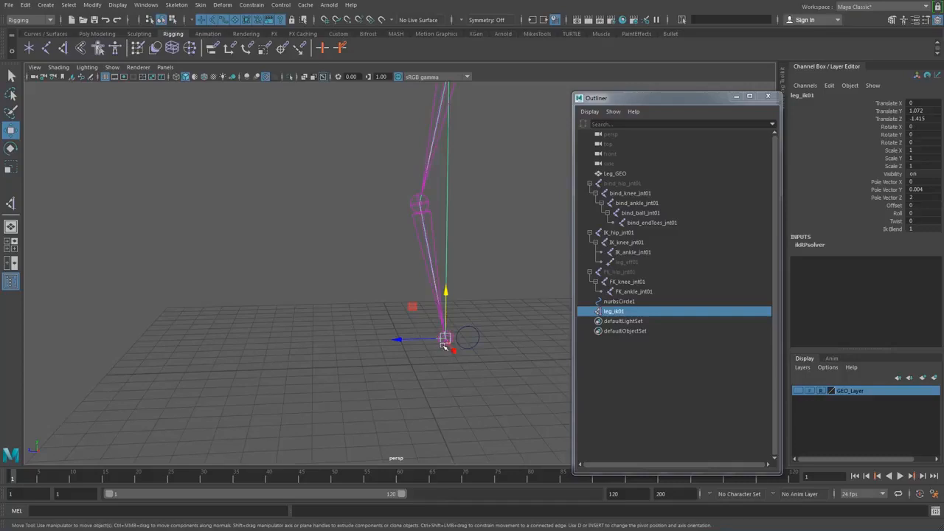
pyautogui.keyDown('alt'); pyautogui.moveTo(317, 304); pyautogui.dragTo(335, 295); pyautogui.keyUp('alt')
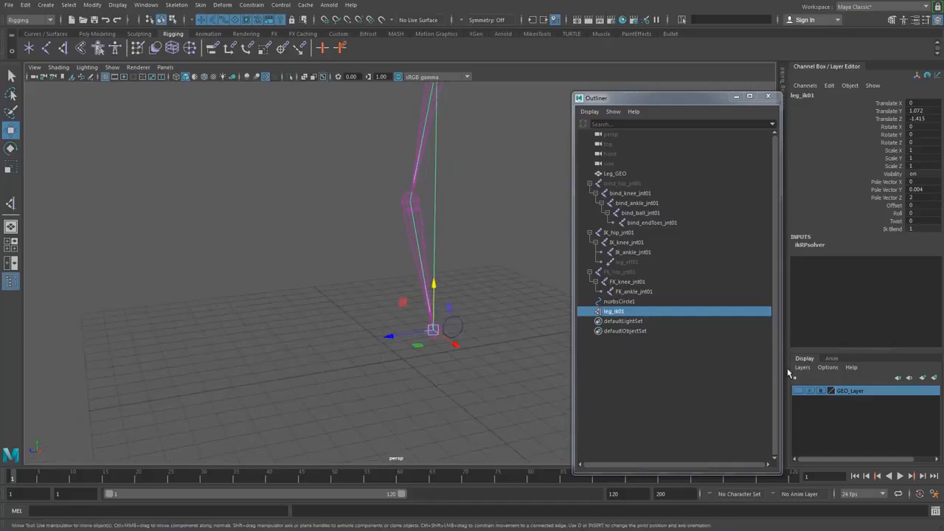
# Show the GEO_Layer leg mesh and create a NURBS circle at the origin for the foot control.
pyautogui.click(798, 391)
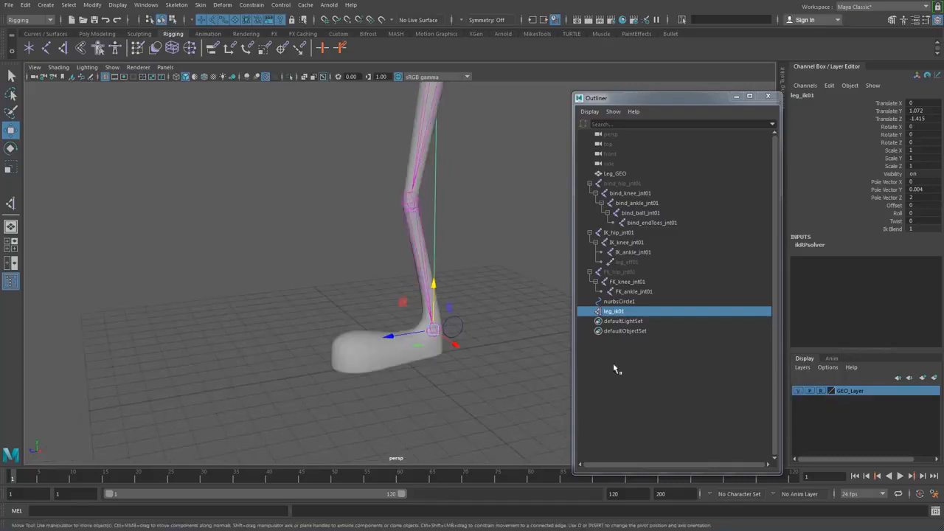
pyautogui.click(87, 34)
pyautogui.click(46, 33)
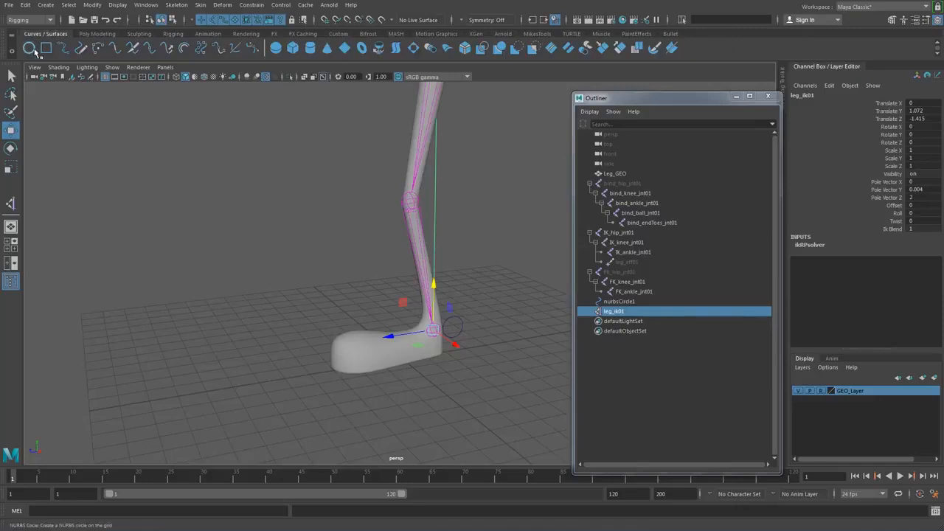
pyautogui.click(34, 50)
pyautogui.keyDown('alt'); pyautogui.moveTo(194, 228); pyautogui.dragTo(265, 261); pyautogui.keyUp('alt')
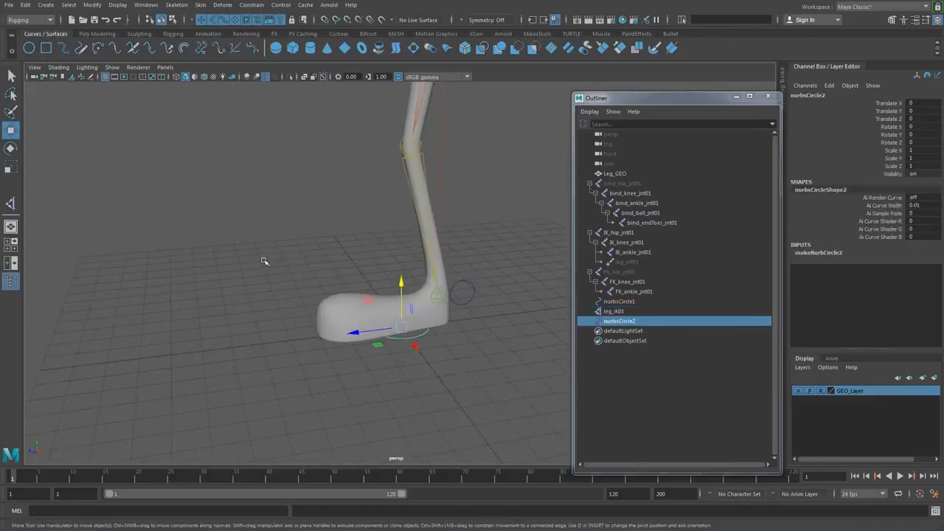
# Scale nurbsCircle2 to about 1.278 in X and 3.028 in Z and shift it about 0.529 in Z to surround the foot.
pyautogui.press('e')
pyautogui.press('r')
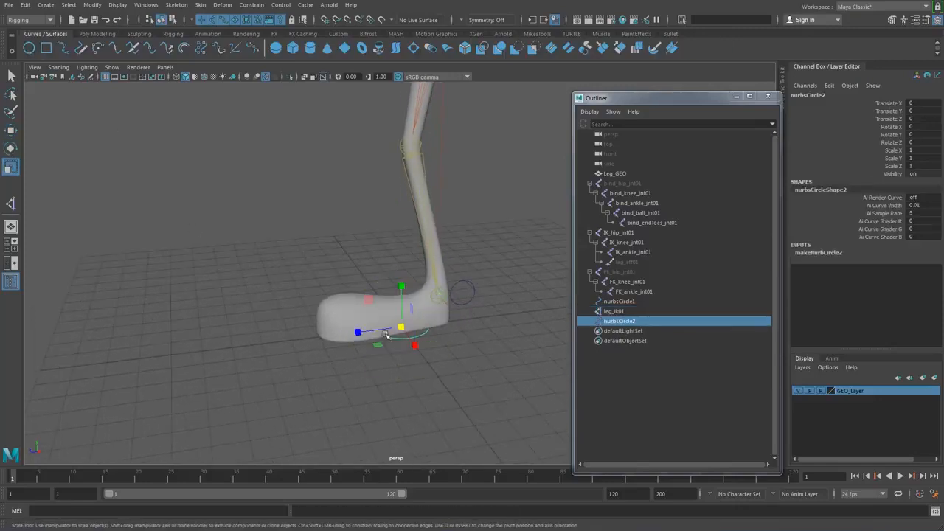
pyautogui.moveTo(384, 335); pyautogui.dragTo(268, 344)
pyautogui.press('w')
pyautogui.moveTo(356, 333); pyautogui.dragTo(342, 335)
pyautogui.keyDown('alt'); pyautogui.moveTo(348, 333); pyautogui.dragTo(423, 317); pyautogui.keyUp('alt')
pyautogui.press('e')
pyautogui.press('r')
pyautogui.keyDown('alt'); pyautogui.moveTo(425, 319); pyautogui.dragTo(329, 313); pyautogui.keyUp('alt')
# Flatten the toe-end control vertices of nurbsCircle2 along Z and raise them above the floor.
pyautogui.moveTo(298, 327); pyautogui.dragTo(257, 325, button='right')
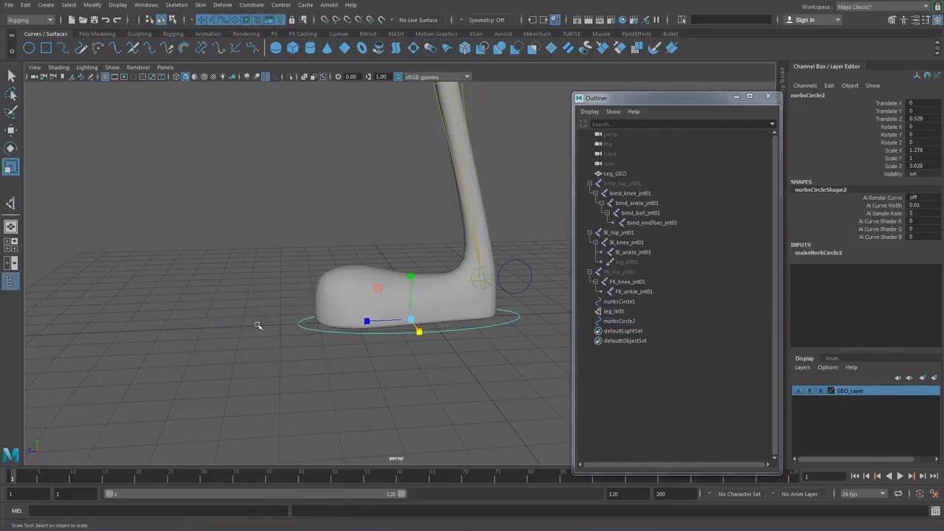
pyautogui.moveTo(272, 310); pyautogui.dragTo(341, 359)
pyautogui.keyDown('alt'); pyautogui.moveTo(341, 360); pyautogui.dragTo(322, 353); pyautogui.keyUp('alt')
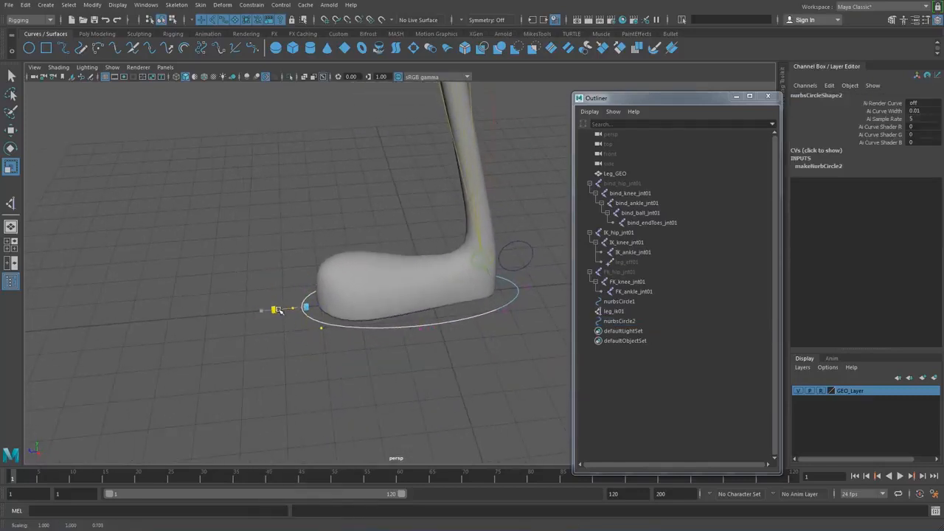
pyautogui.press('w')
# Raise the heel-end control vertices of nurbsCircle2 and narrow them in X behind the heel.
pyautogui.moveTo(304, 268); pyautogui.dragTo(496, 343)
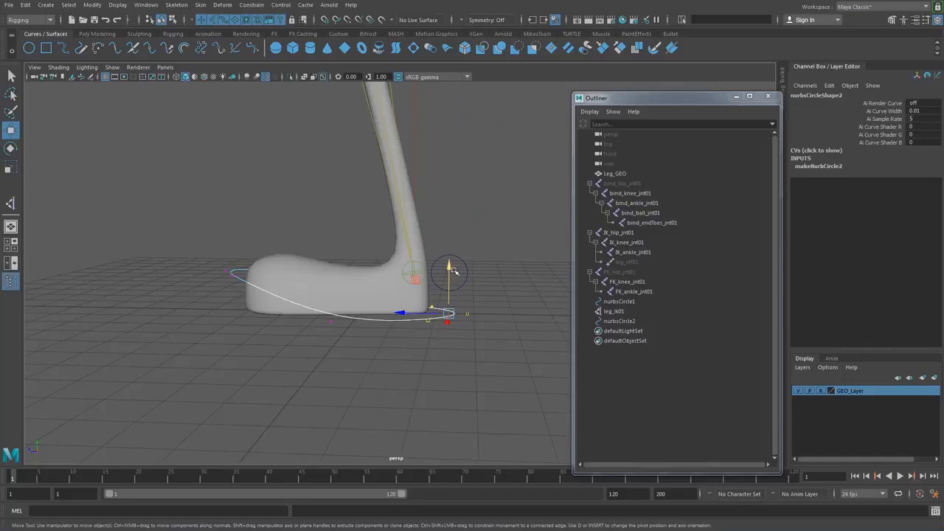
pyautogui.moveTo(453, 272); pyautogui.dragTo(451, 247)
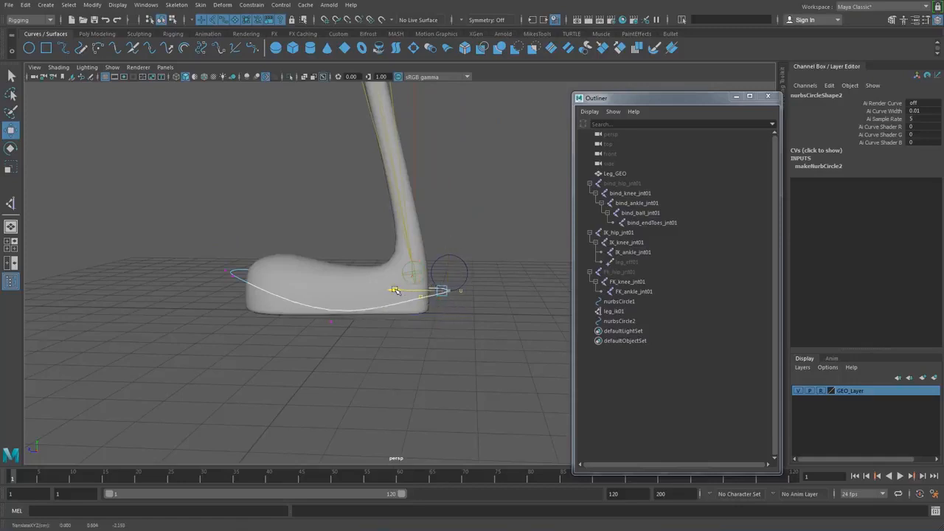
pyautogui.keyDown('alt'); pyautogui.moveTo(436, 295); pyautogui.dragTo(447, 321); pyautogui.keyUp('alt')
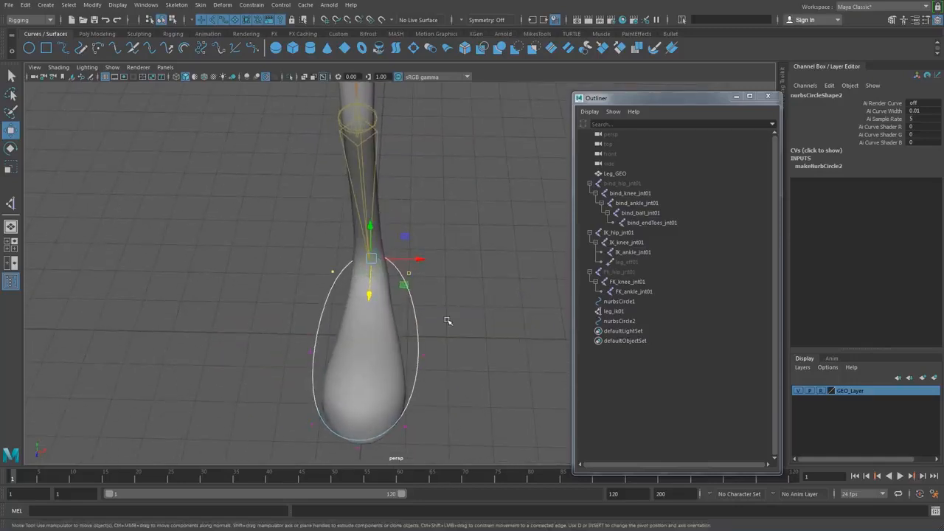
pyautogui.press('e')
pyautogui.press('r')
pyautogui.moveTo(415, 259); pyautogui.dragTo(359, 265)
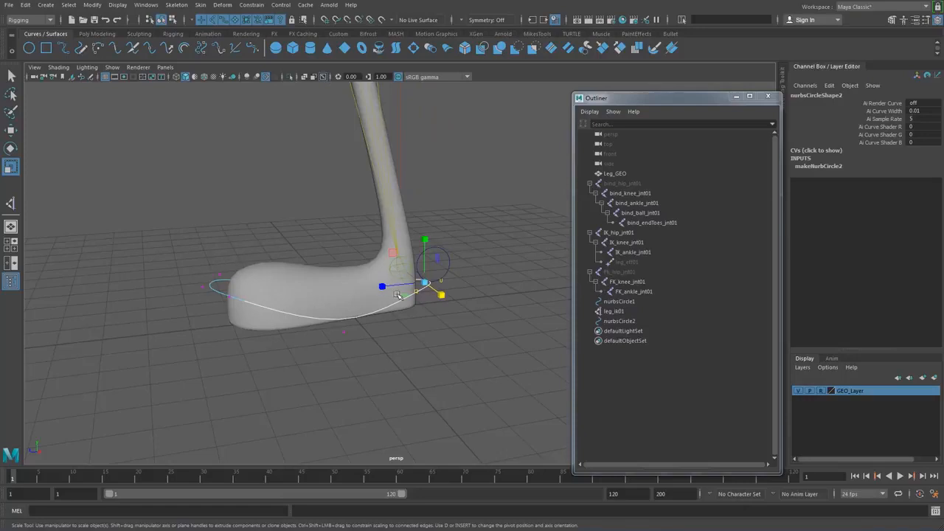
# Raise the toe-end control vertices further, adjust them in Z, and return nurbsCircle2 to object mode.
pyautogui.keyDown('alt'); pyautogui.moveTo(398, 296); pyautogui.dragTo(320, 313); pyautogui.keyUp('alt')
pyautogui.moveTo(237, 281); pyautogui.dragTo(293, 336)
pyautogui.press('w')
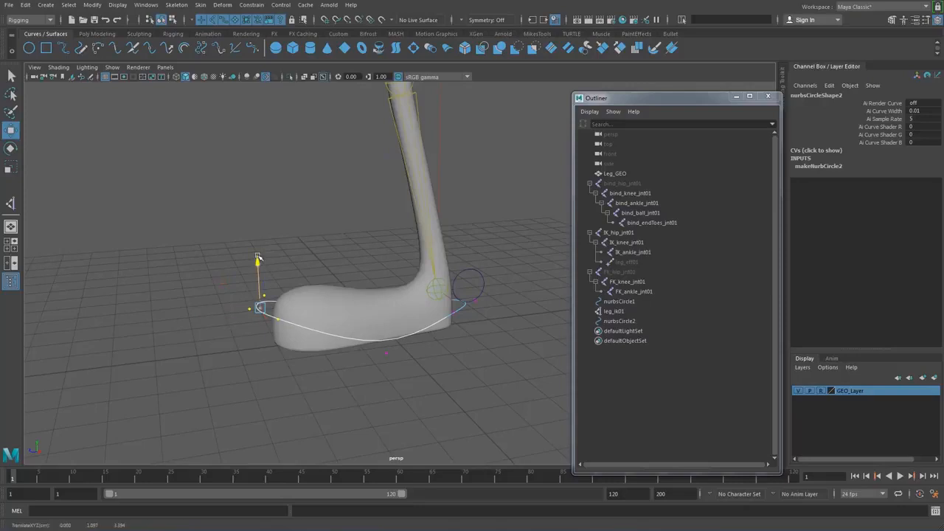
pyautogui.moveTo(258, 264); pyautogui.dragTo(257, 247)
pyautogui.moveTo(211, 299); pyautogui.dragTo(217, 297)
pyautogui.rightClick(361, 309)
pyautogui.click(410, 295)
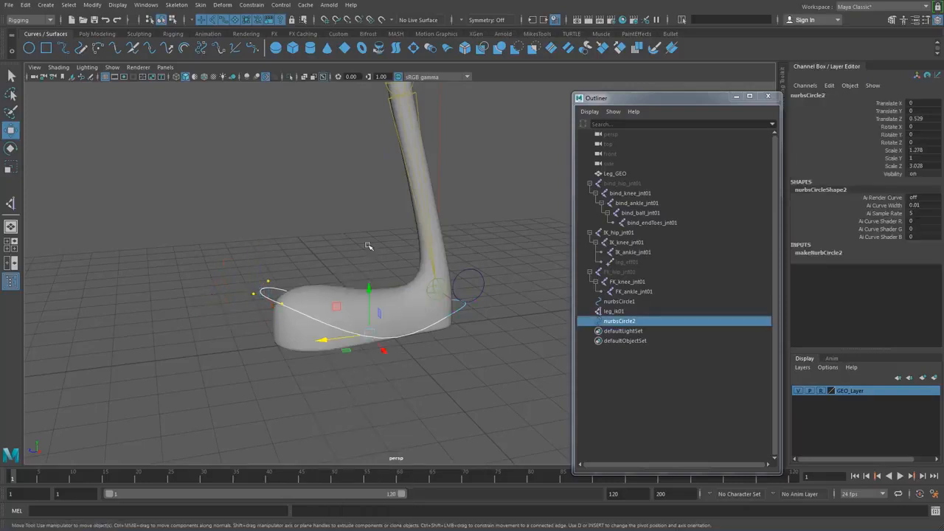
# Select the nurbsCircle2 foot curve and hide GEO_Layer.
pyautogui.click(368, 246)
pyautogui.keyDown('alt'); pyautogui.moveTo(372, 258); pyautogui.dragTo(485, 356); pyautogui.keyUp('alt')
pyautogui.click(428, 325)
pyautogui.click(797, 392)
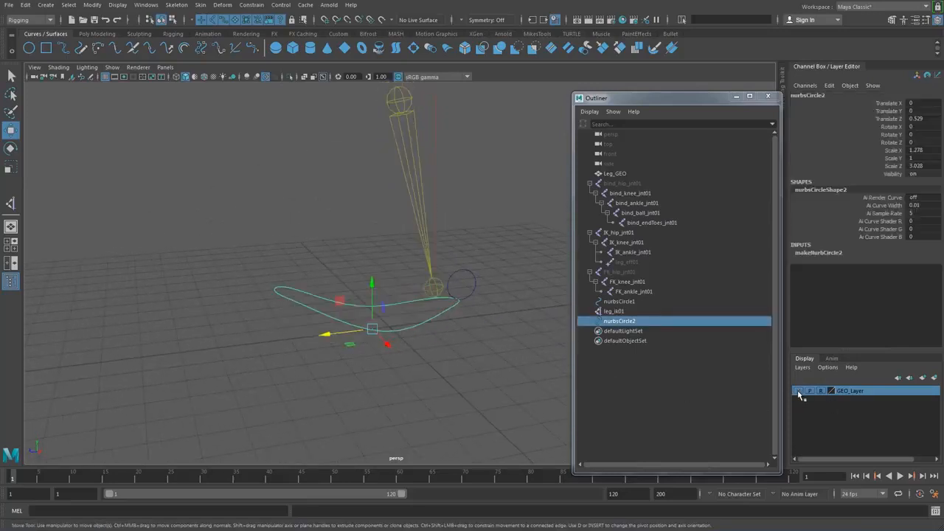
# Center the pivot of nurbsCircle2 and freeze its transformations.
pyautogui.click(205, 274)
pyautogui.moveTo(282, 271); pyautogui.dragTo(318, 315)
pyautogui.click(99, 34)
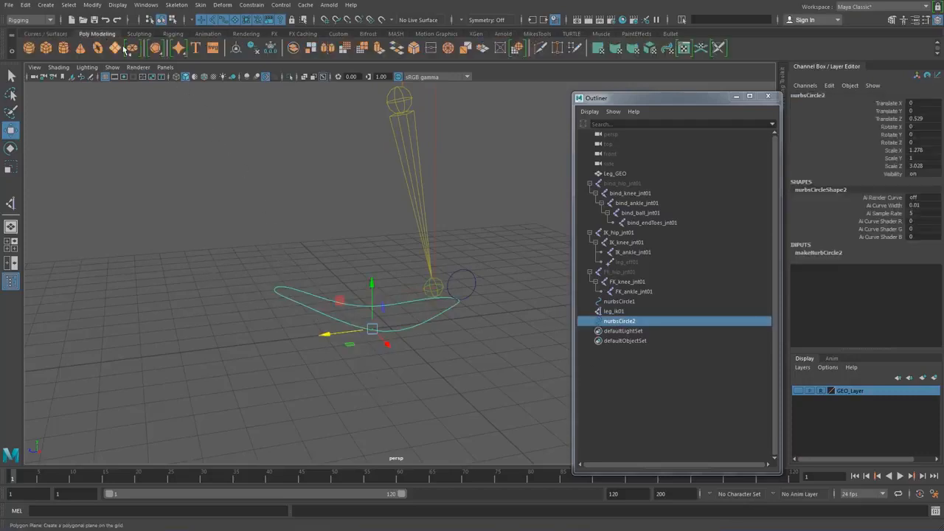
pyautogui.click(271, 51)
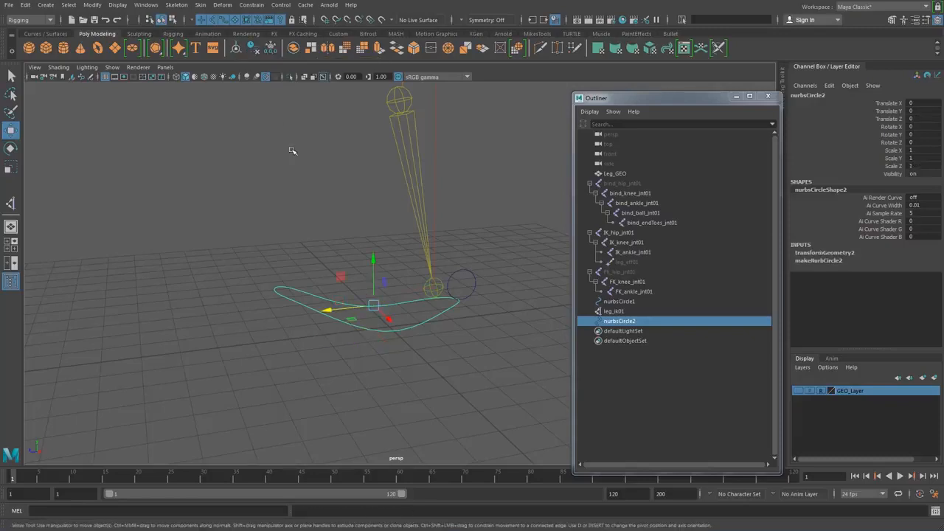
# Snap the pivot of the nurbsCircle2 foot curve onto the ankle joint.
pyautogui.click(304, 244)
pyautogui.scroll(2, 297, 263)
pyautogui.moveTo(364, 326); pyautogui.dragTo(400, 371)
pyautogui.keyDown('alt'); pyautogui.moveTo(360, 339); pyautogui.dragTo(282, 303, button='middle'); pyautogui.keyUp('alt')
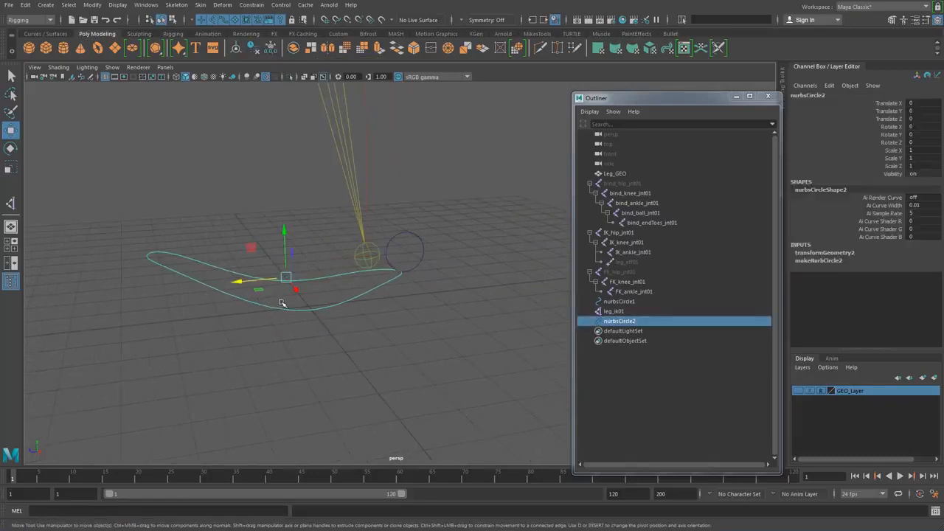
pyautogui.keyDown('alt'); pyautogui.moveTo(281, 302); pyautogui.dragTo(369, 325); pyautogui.keyUp('alt')
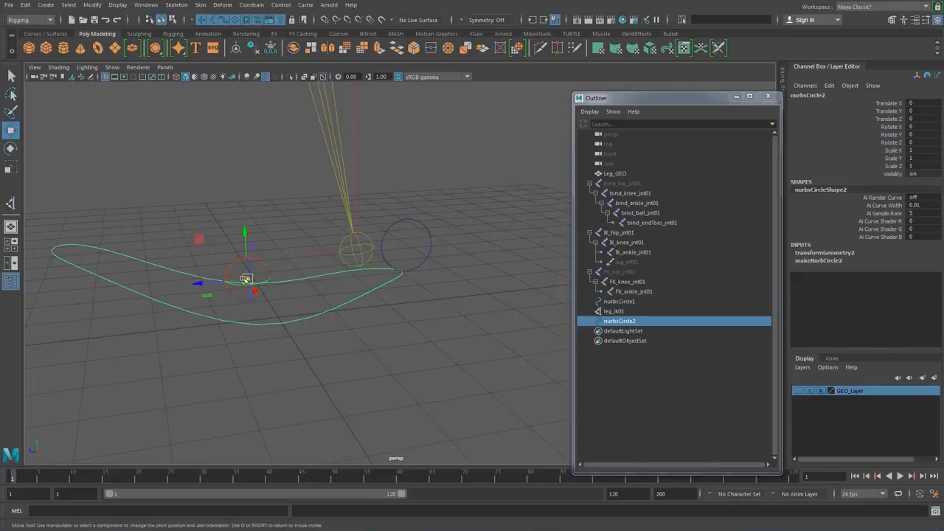
pyautogui.press('d')
pyautogui.moveTo(248, 278); pyautogui.dragTo(320, 252)
pyautogui.press('v')
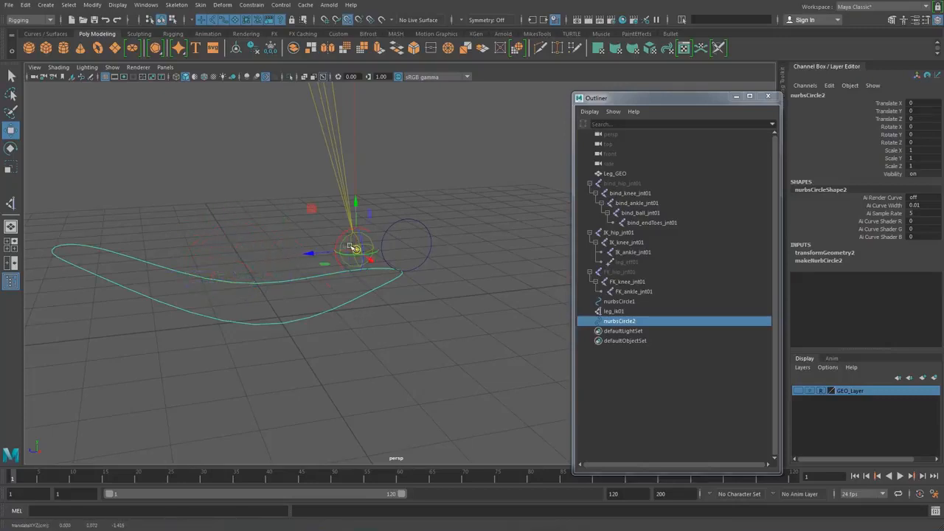
pyautogui.click(217, 256)
pyautogui.click(251, 311)
pyautogui.keyDown('alt'); pyautogui.moveTo(261, 312); pyautogui.dragTo(376, 308); pyautogui.keyUp('alt')
pyautogui.keyDown('alt'); pyautogui.moveTo(465, 355); pyautogui.dragTo(426, 344); pyautogui.keyUp('alt')
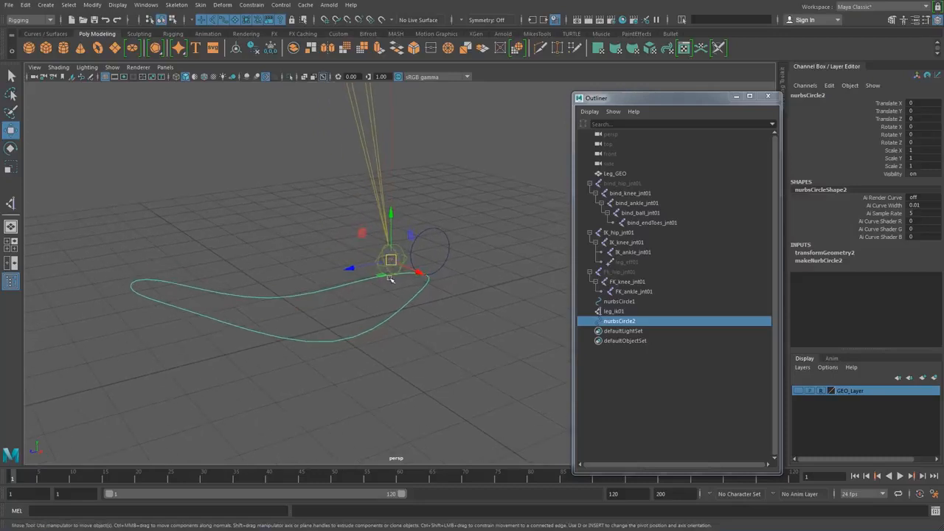
pyautogui.keyDown('alt'); pyautogui.moveTo(352, 288); pyautogui.dragTo(356, 317); pyautogui.keyUp('alt')
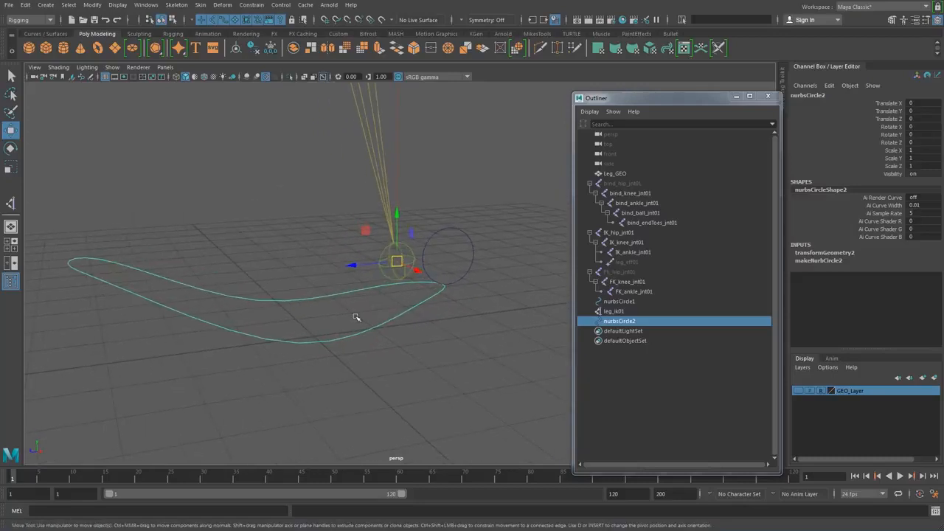
# Rename the nurbsCircle2 foot curve as IK_main_ctrl01.
pyautogui.click(356, 317)
pyautogui.hotkey('ctrl', 'z')
pyautogui.click(818, 95)
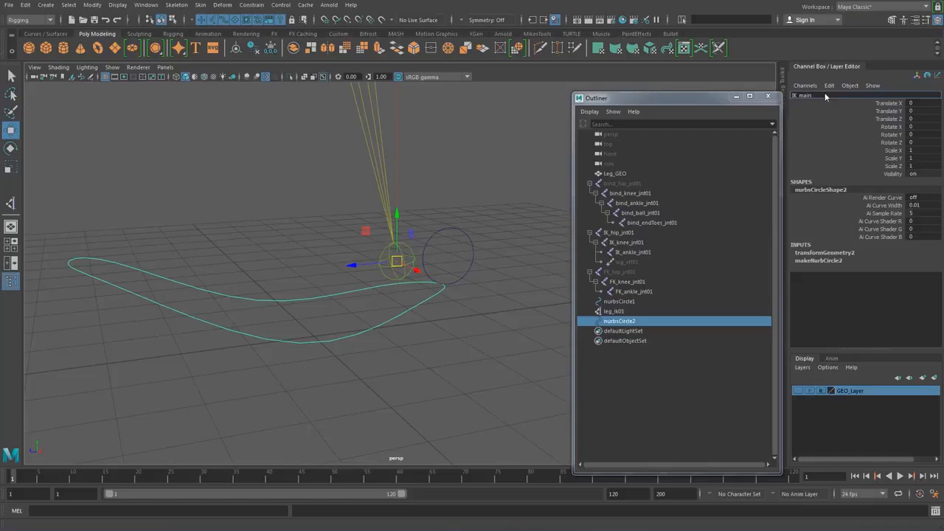
pyautogui.write('01')
pyautogui.press('Return')
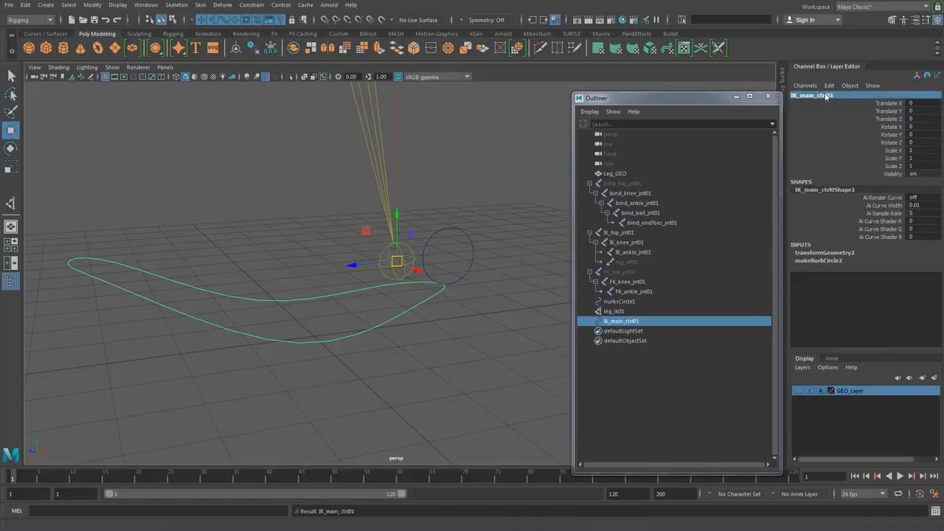
# Parent the leg_ik01 handle under the IK_main_ctrl01 foot curve.
pyautogui.click(223, 238)
pyautogui.keyDown('alt'); pyautogui.moveTo(223, 238); pyautogui.dragTo(307, 208); pyautogui.keyUp('alt')
pyautogui.keyDown('alt'); pyautogui.moveTo(307, 207); pyautogui.dragTo(257, 231, button='right'); pyautogui.keyUp('alt')
pyautogui.keyDown('alt'); pyautogui.moveTo(257, 233); pyautogui.dragTo(364, 253, button='middle'); pyautogui.keyUp('alt')
pyautogui.click(351, 289)
pyautogui.keyDown('alt'); pyautogui.moveTo(461, 286); pyautogui.dragTo(338, 298, button='middle'); pyautogui.keyUp('alt')
pyautogui.keyDown('alt'); pyautogui.moveTo(338, 299); pyautogui.dragTo(379, 317, button='right'); pyautogui.keyUp('alt')
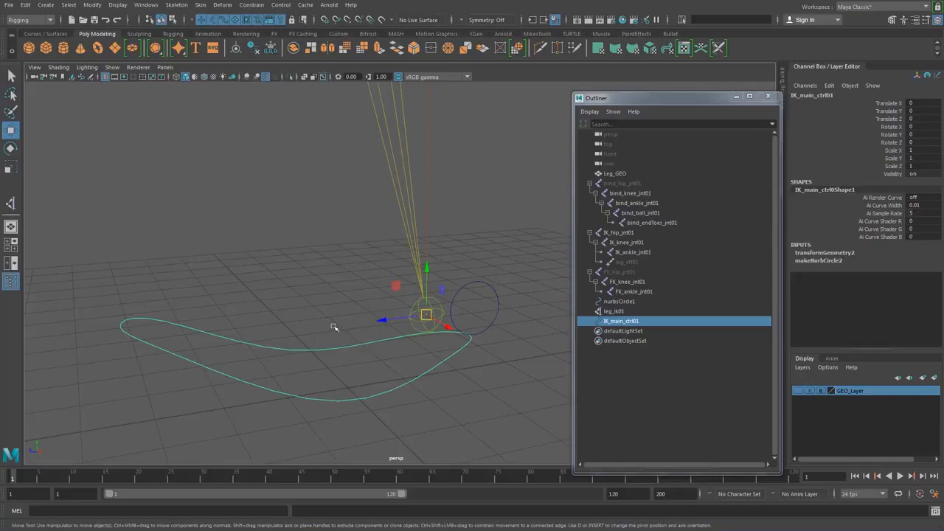
pyautogui.keyDown('alt'); pyautogui.moveTo(318, 323); pyautogui.dragTo(332, 296, button='middle'); pyautogui.keyUp('alt')
pyautogui.moveTo(285, 285); pyautogui.dragTo(316, 333)
pyautogui.press('q')
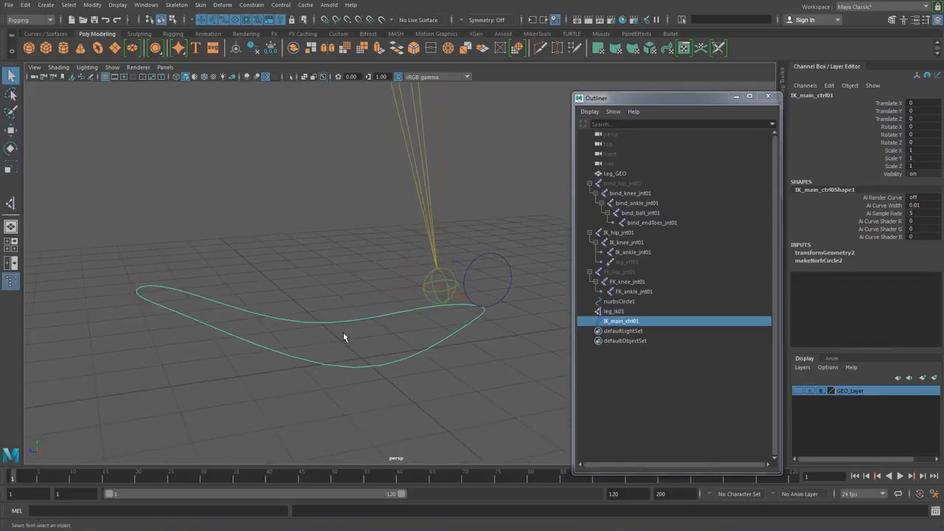
pyautogui.keyDown('shift'); pyautogui.moveTo(399, 292); pyautogui.dragTo(399, 294); pyautogui.keyUp('shift')
pyautogui.moveTo(297, 310); pyautogui.dragTo(335, 336)
pyautogui.moveTo(390, 289); pyautogui.dragTo(395, 296)
pyautogui.keyDown('shift'); pyautogui.moveTo(305, 311); pyautogui.dragTo(337, 343); pyautogui.keyUp('shift')
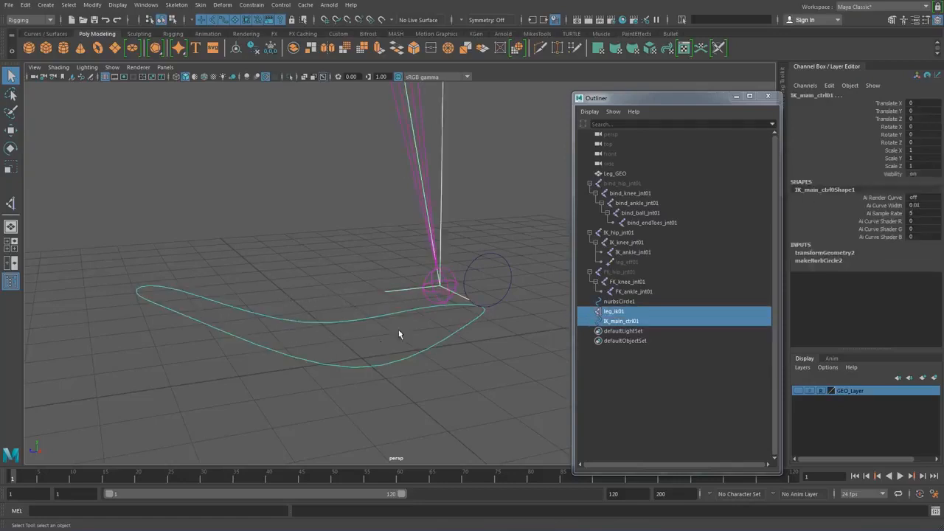
pyautogui.moveTo(369, 280); pyautogui.dragTo(400, 301)
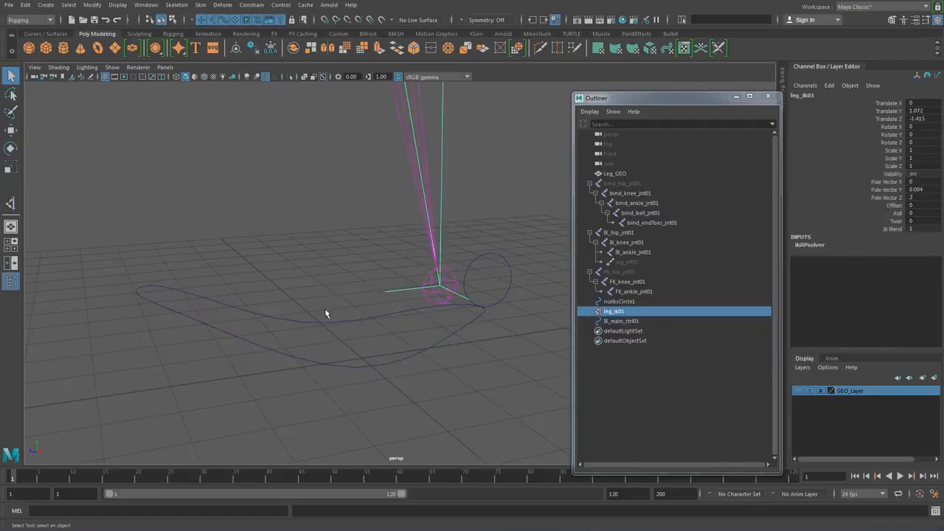
pyautogui.keyDown('shift'); pyautogui.moveTo(326, 314); pyautogui.dragTo(360, 387); pyautogui.keyUp('shift')
pyautogui.press('p')
pyautogui.scroll(-3, 375, 376)
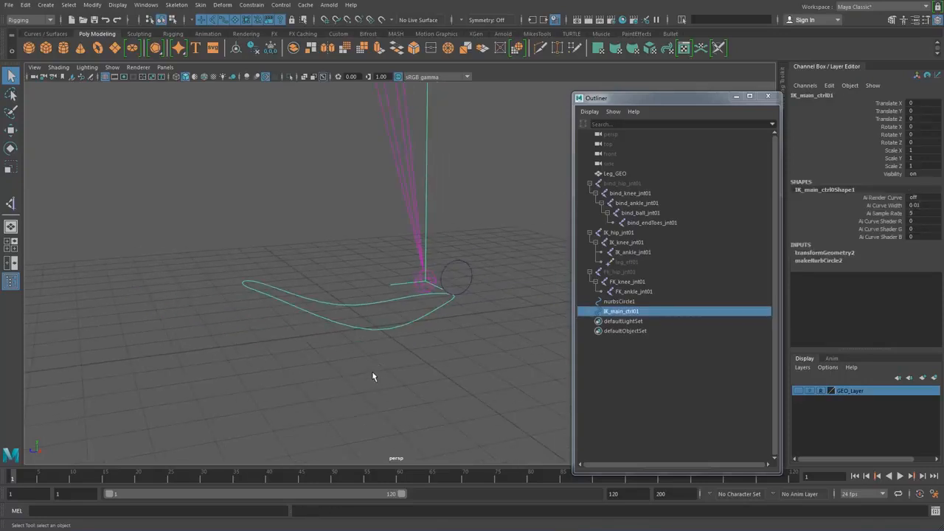
# Test IK_main_ctrl01 by moving it to about Translate Y 2.37 and Z 2.15 and rotating it in X with GEO_Layer shown.
pyautogui.press('w')
pyautogui.moveTo(387, 290); pyautogui.dragTo(354, 147)
pyautogui.keyDown('alt'); pyautogui.moveTo(374, 190); pyautogui.dragTo(411, 281, button='middle'); pyautogui.keyUp('alt')
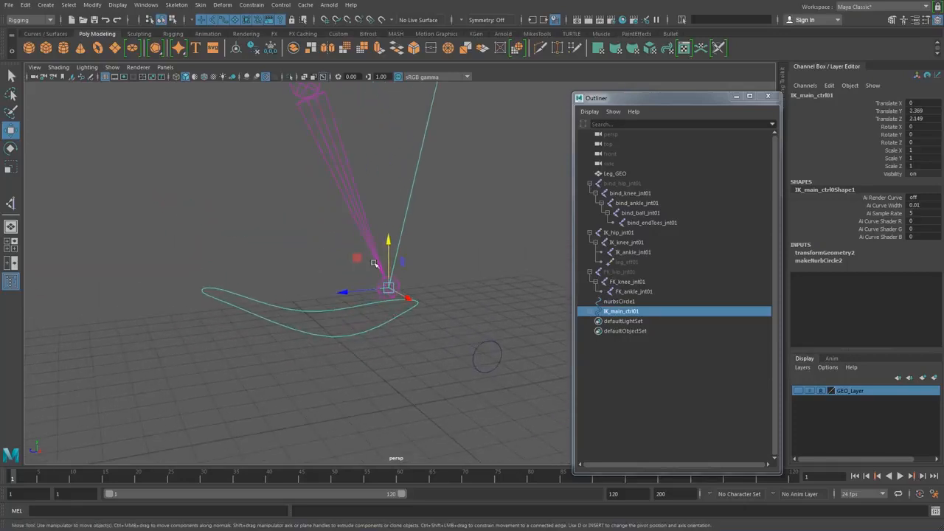
pyautogui.press('e')
pyautogui.moveTo(361, 258); pyautogui.dragTo(371, 304)
pyautogui.click(797, 390)
# Undo the test rotations and moves of IK_main_ctrl01.
pyautogui.hotkey('ctrl', 'z')
pyautogui.hotkey('ctrl', 'z')
pyautogui.hotkey('ctrl', 'z')
pyautogui.hotkey('ctrl', 'z')
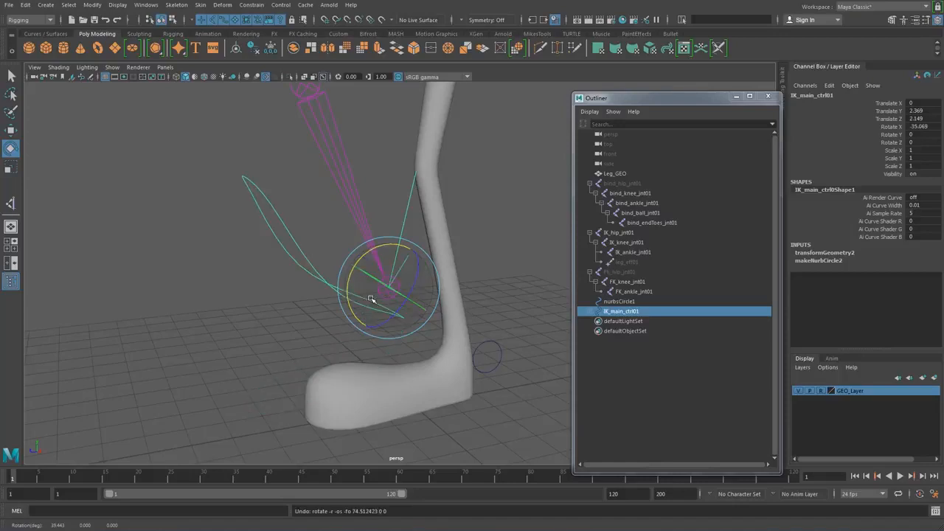
pyautogui.hotkey('ctrl', 'z')
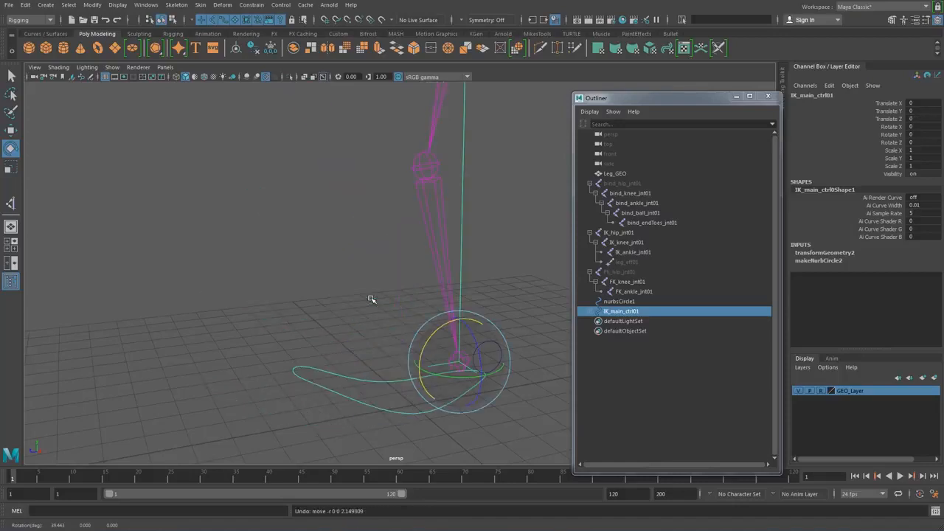
pyautogui.keyDown('alt'); pyautogui.moveTo(369, 308); pyautogui.dragTo(349, 279); pyautogui.keyUp('alt')
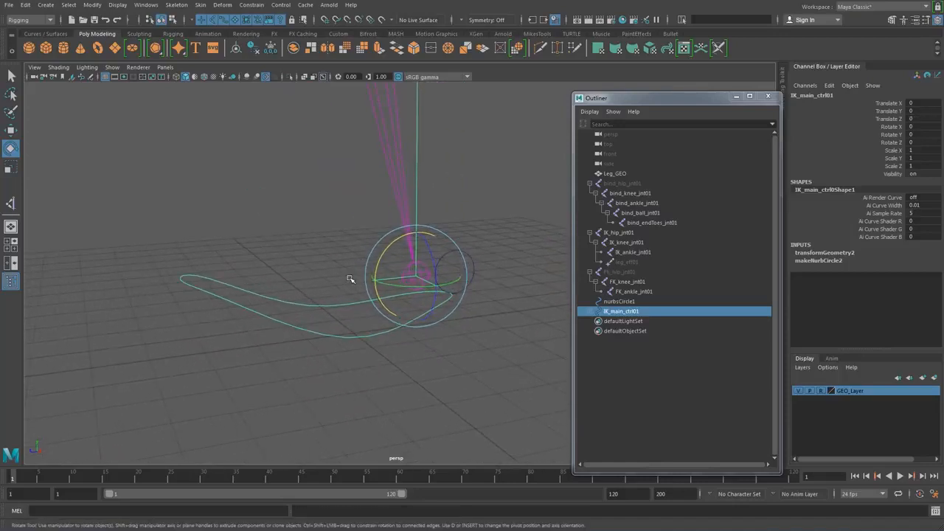
pyautogui.keyDown('alt'); pyautogui.moveTo(305, 259); pyautogui.dragTo(260, 244, button='right'); pyautogui.keyUp('alt')
pyautogui.keyDown('alt'); pyautogui.moveTo(260, 245); pyautogui.dragTo(273, 259, button='middle'); pyautogui.keyUp('alt')
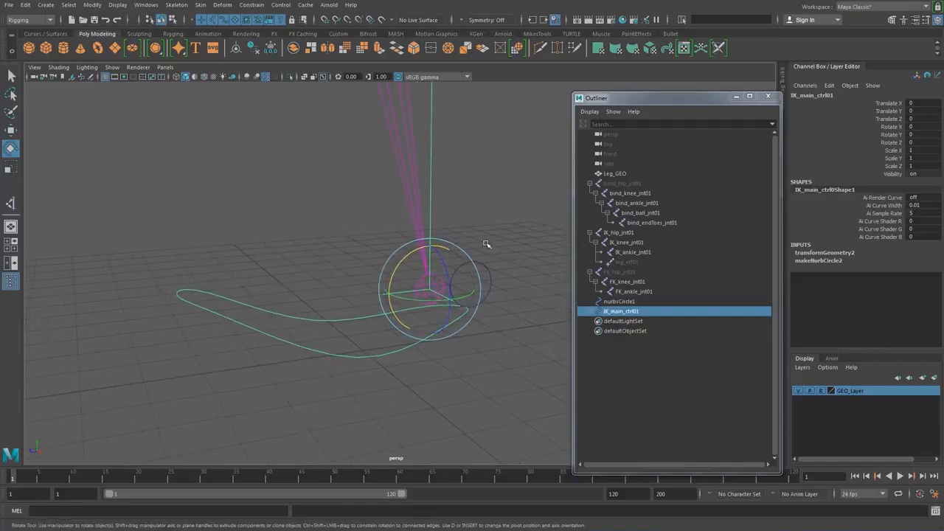
# Check the Blend attribute on the nurbsCircle1 control behind the ankle.
pyautogui.click(490, 267)
pyautogui.click(892, 189)
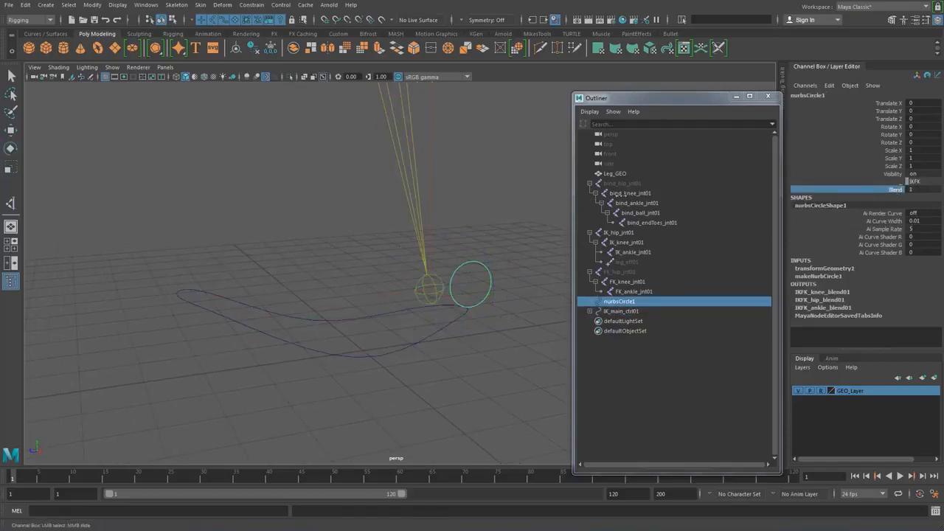
pyautogui.click(463, 206)
# Test IK_main_ctrl01 again at about Translate Y 3.14 and Z 2.46, rotating it with GEO_Layer shown.
pyautogui.click(266, 312)
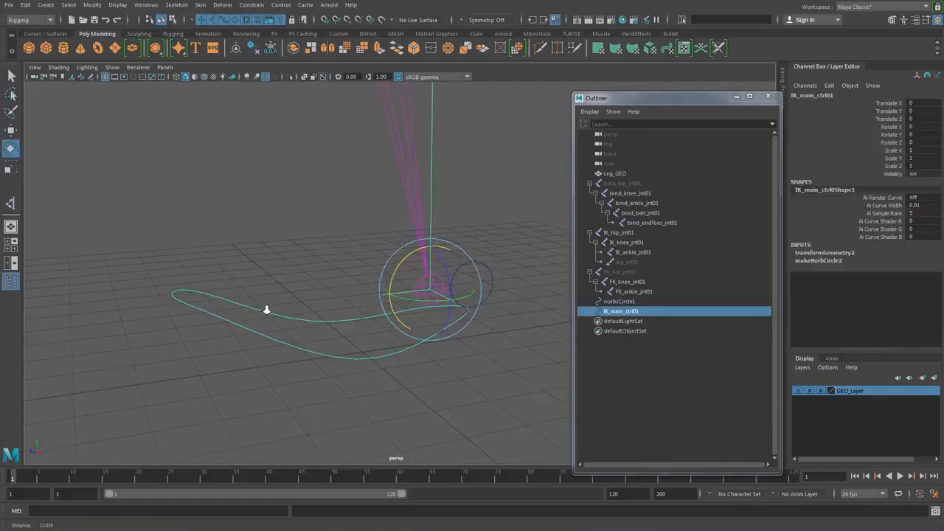
pyautogui.keyDown('alt'); pyautogui.moveTo(266, 310); pyautogui.dragTo(331, 274, button='right'); pyautogui.keyUp('alt')
pyautogui.keyDown('alt'); pyautogui.moveTo(332, 274); pyautogui.dragTo(360, 320, button='middle'); pyautogui.keyUp('alt')
pyautogui.keyDown('alt'); pyautogui.moveTo(360, 320); pyautogui.dragTo(426, 347, button='right'); pyautogui.keyUp('alt')
pyautogui.press('w')
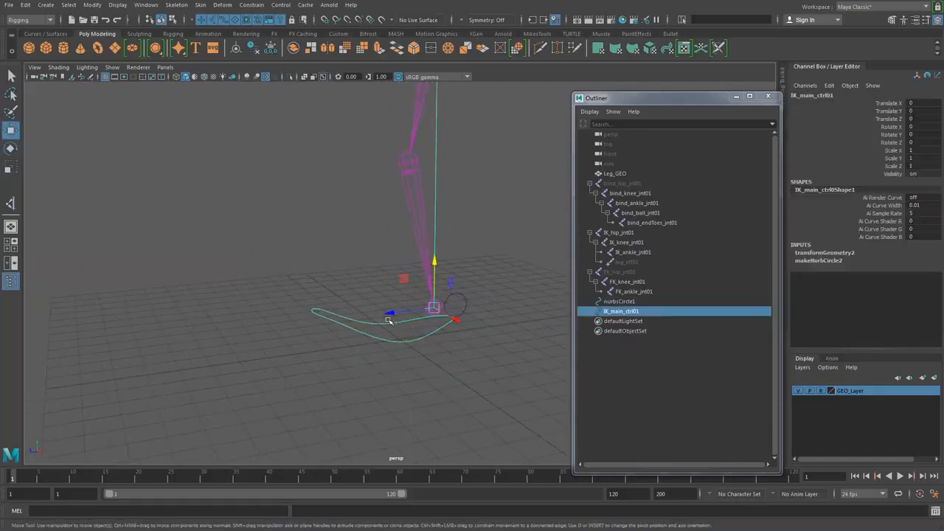
pyautogui.moveTo(389, 320); pyautogui.dragTo(324, 319)
pyautogui.moveTo(374, 269); pyautogui.dragTo(375, 185)
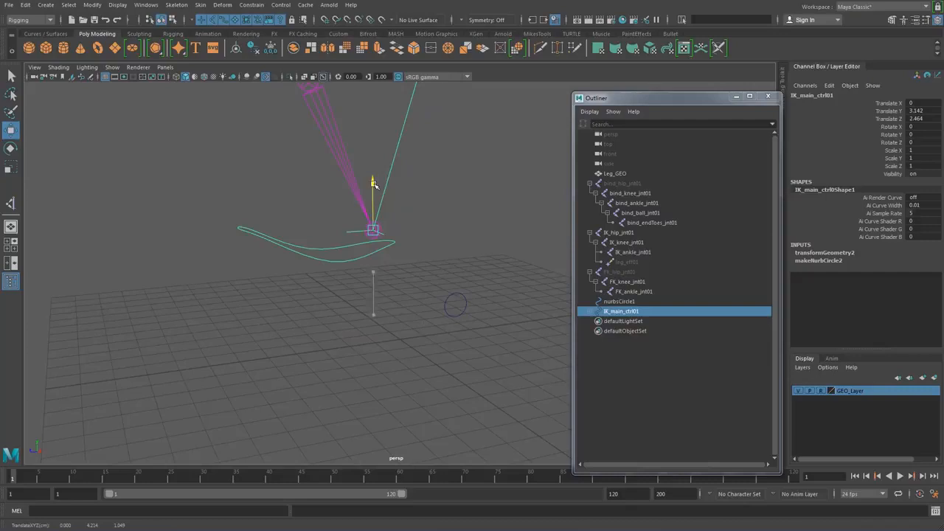
pyautogui.click(801, 391)
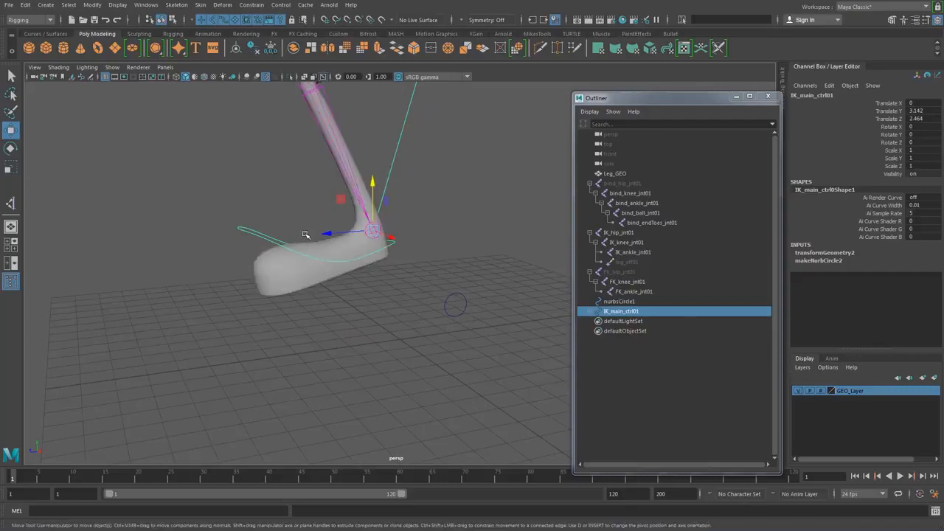
pyautogui.press('e')
pyautogui.moveTo(336, 211); pyautogui.dragTo(354, 206)
# Undo the second test pose and the parenting of leg_ik01 under IK_main_ctrl01.
pyautogui.hotkey('ctrl', 'z')
pyautogui.hotkey('ctrl', 'z')
pyautogui.hotkey('ctrl', 'z')
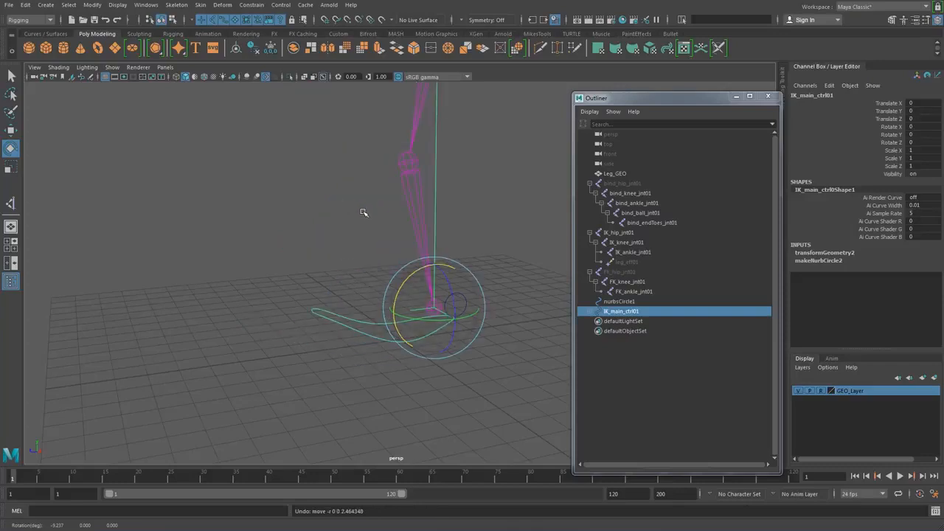
pyautogui.hotkey('ctrl', 'z')
pyautogui.hotkey('ctrl', 'z')
pyautogui.hotkey('ctrl', 'z')
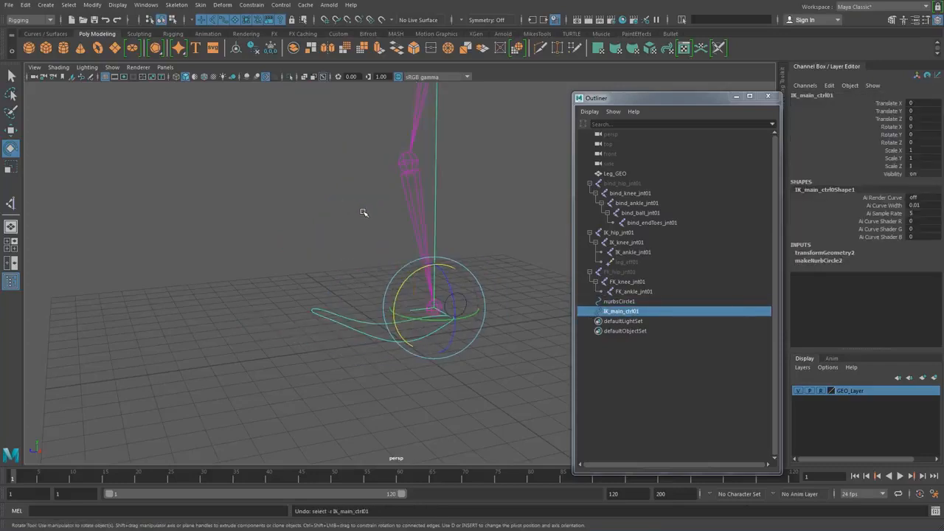
pyautogui.hotkey('ctrl', 'z')
pyautogui.hotkey('shift', 'z')
pyautogui.hotkey('ctrl', 'z')
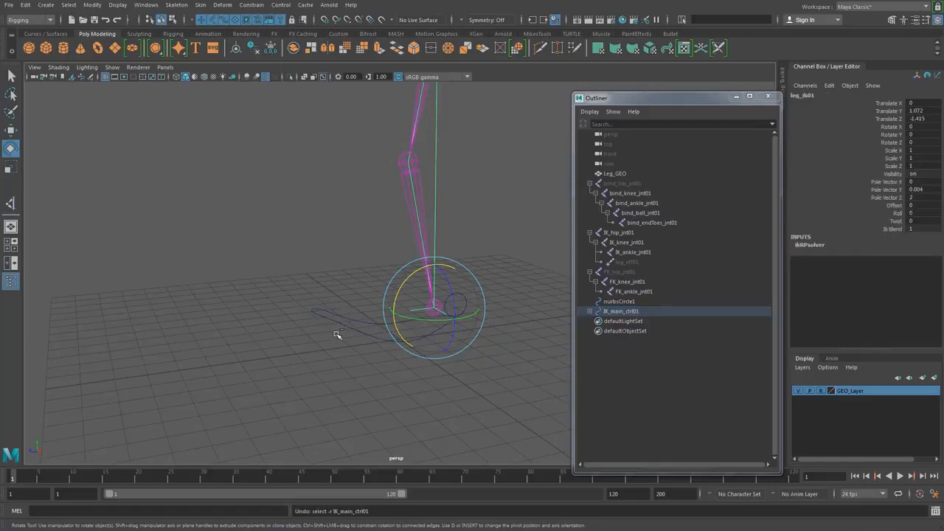
pyautogui.hotkey('ctrl', 'z')
pyautogui.hotkey('ctrl', 'z')
# Select the IK_main_ctrl01 foot curve.
pyautogui.moveTo(316, 273); pyautogui.dragTo(355, 359)
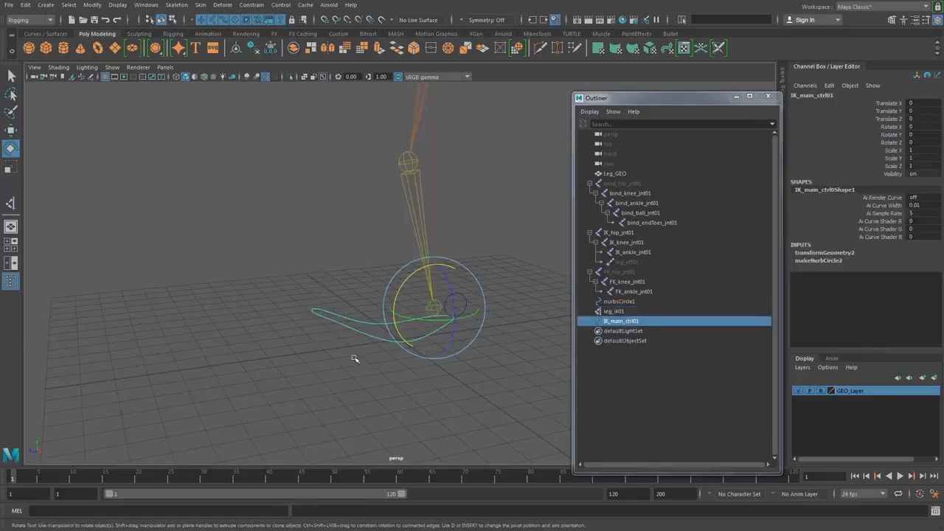
pyautogui.click(313, 245)
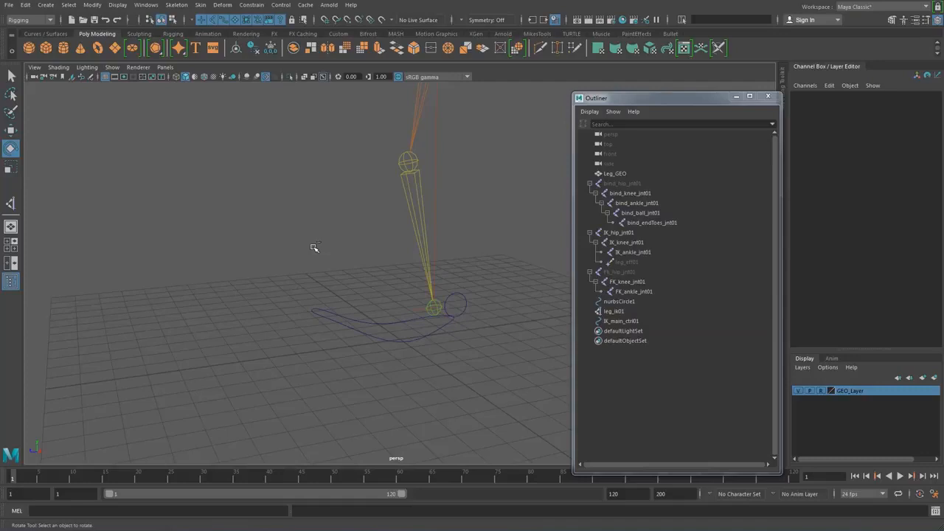
pyautogui.keyDown('alt'); pyautogui.moveTo(307, 274); pyautogui.dragTo(348, 309); pyautogui.keyUp('alt')
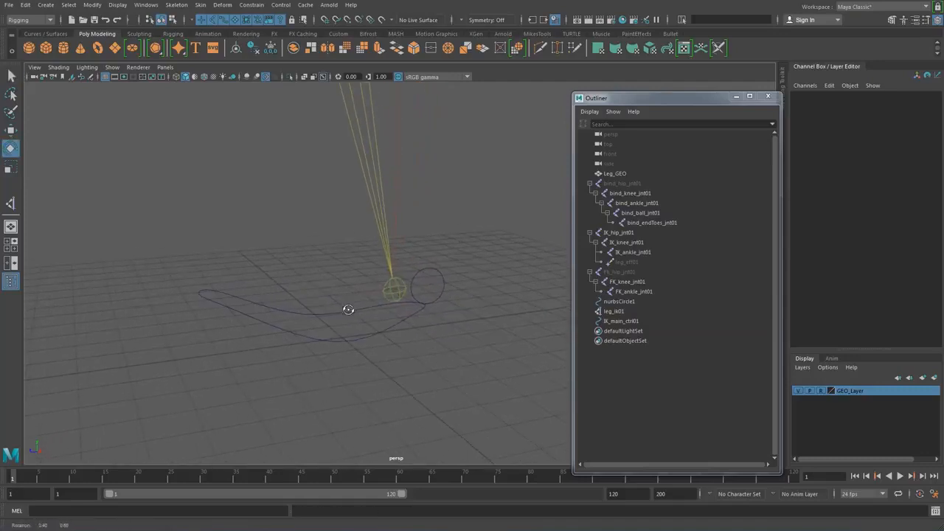
pyautogui.moveTo(289, 311); pyautogui.dragTo(314, 344)
pyautogui.keyDown('alt'); pyautogui.moveTo(314, 344); pyautogui.dragTo(343, 362); pyautogui.keyUp('alt')
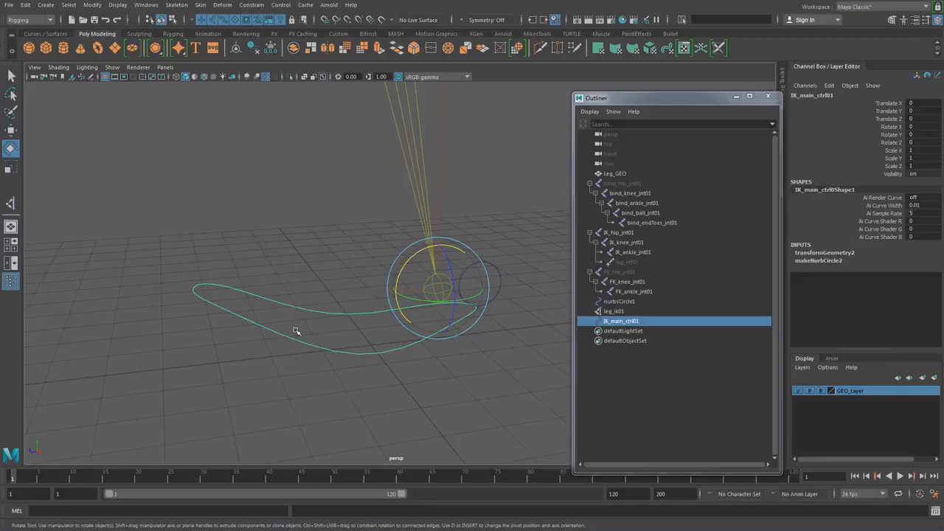
# Float the Constrain commands as a separate window and review the Parent constraint options.
pyautogui.click(251, 5)
pyautogui.click(270, 11)
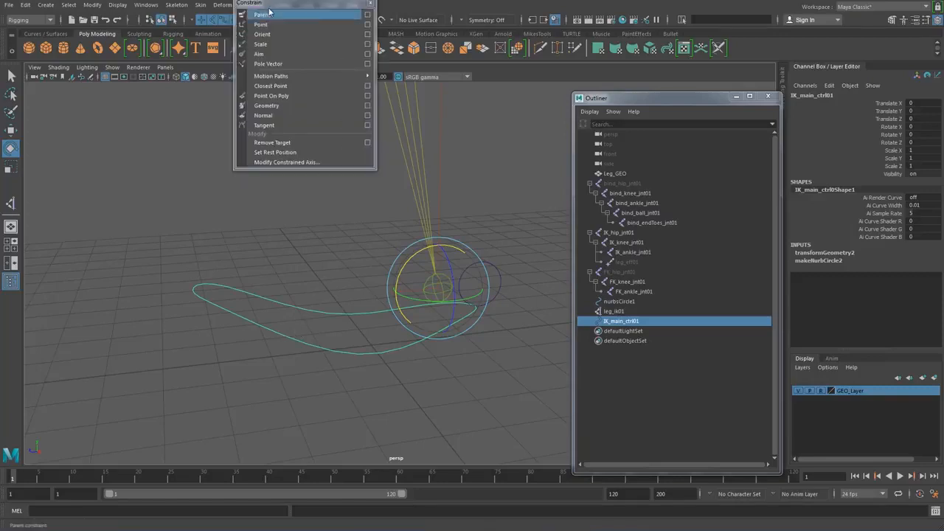
pyautogui.moveTo(270, 11); pyautogui.dragTo(174, 132)
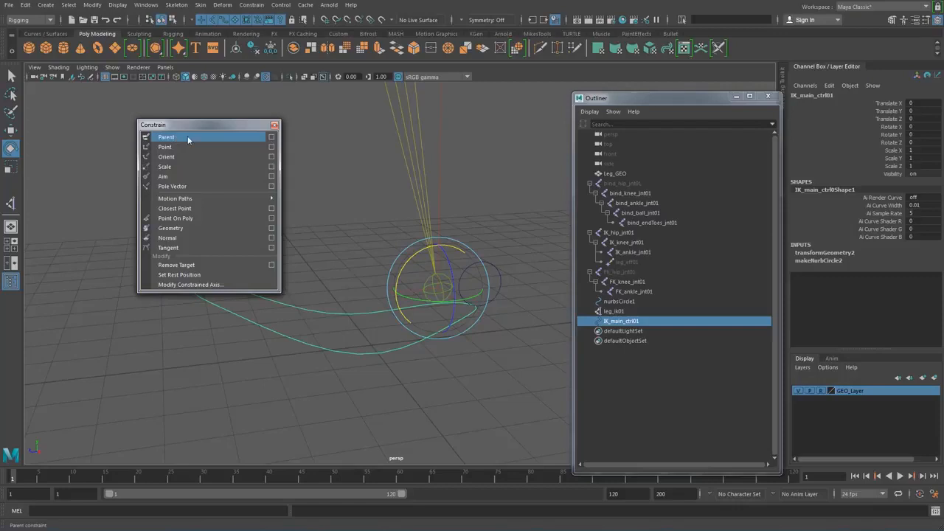
pyautogui.click(273, 138)
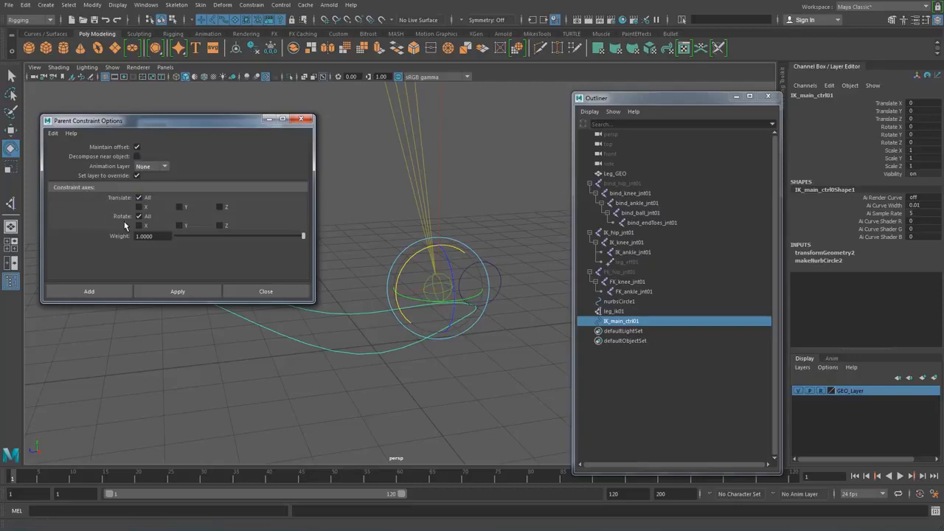
pyautogui.click(300, 118)
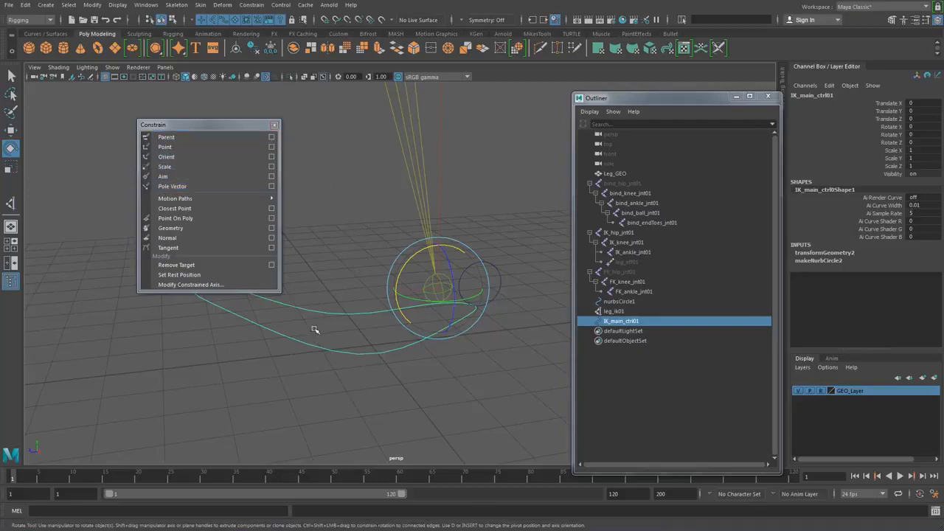
# Point-constrain leg_ik01 to IK_main_ctrl01 with Maintain offset turned off, all axes and weight 1.
pyautogui.press('q')
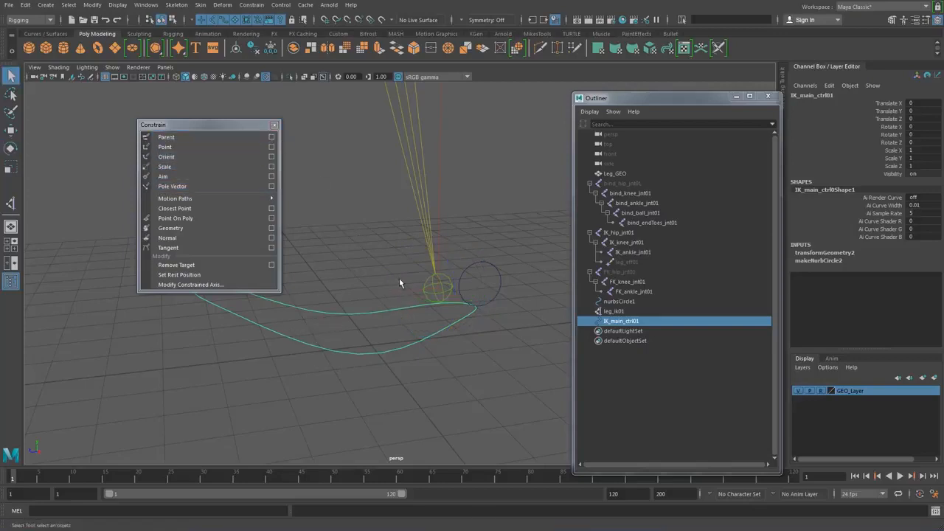
pyautogui.keyDown('shift'); pyautogui.moveTo(404, 294); pyautogui.dragTo(407, 296); pyautogui.keyUp('shift')
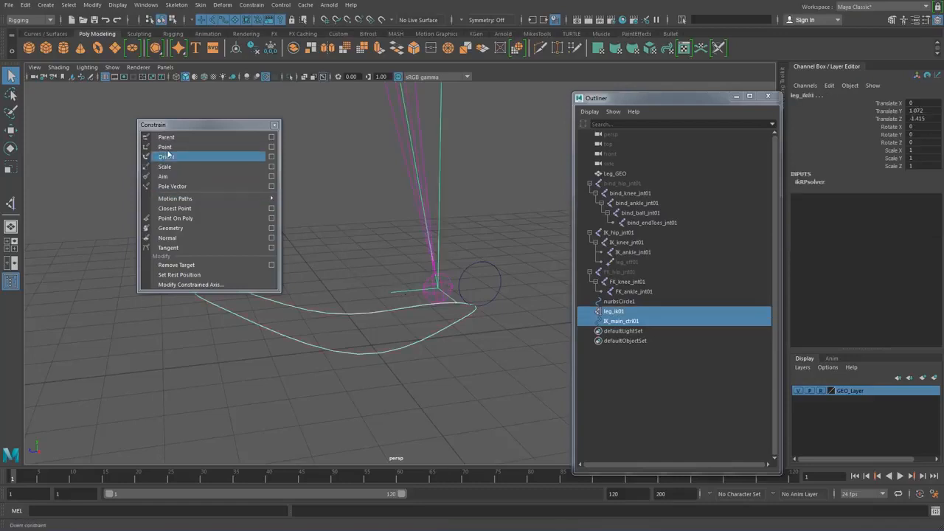
pyautogui.click(270, 149)
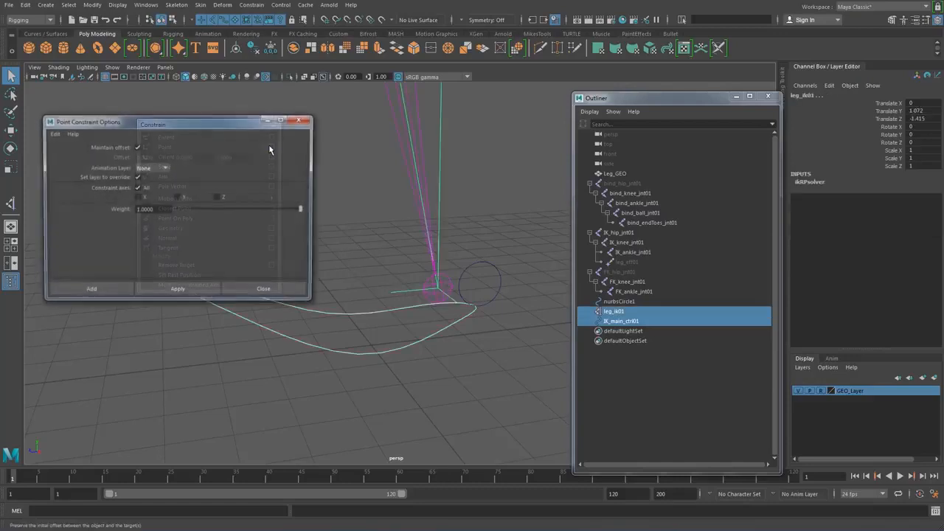
pyautogui.click(136, 147)
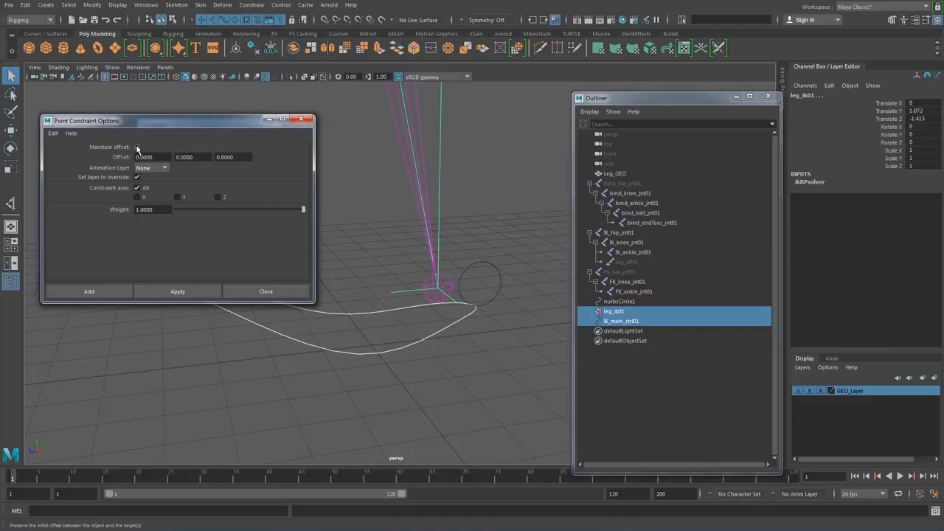
pyautogui.click(178, 292)
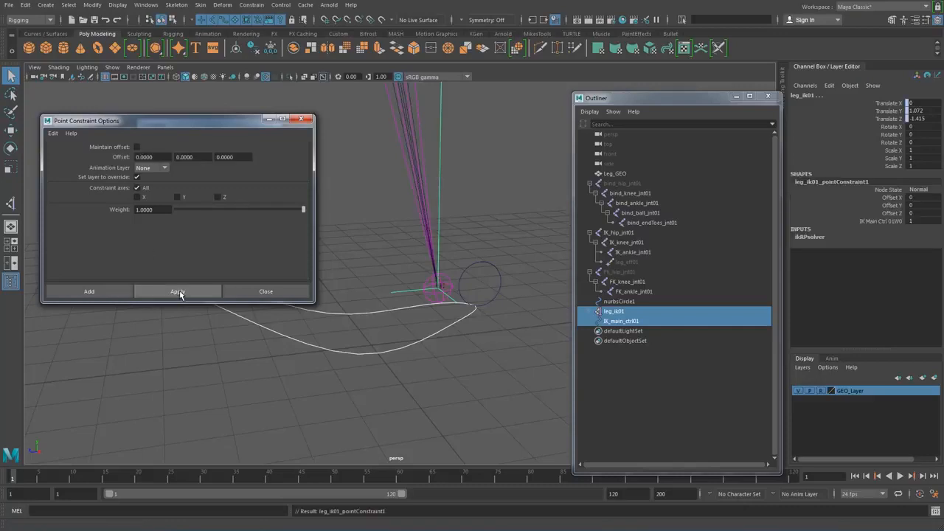
pyautogui.click(301, 120)
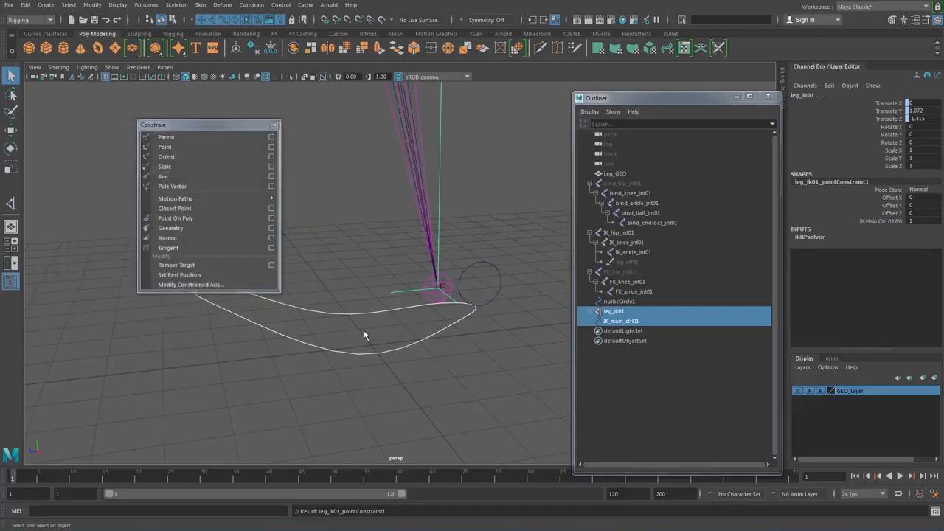
# Test-move IK_main_ctrl01 to about Translate X -0.8, Y 2.16 and Z 0.55, rotate it, and undo the pose.
pyautogui.click(370, 353)
pyautogui.press('w')
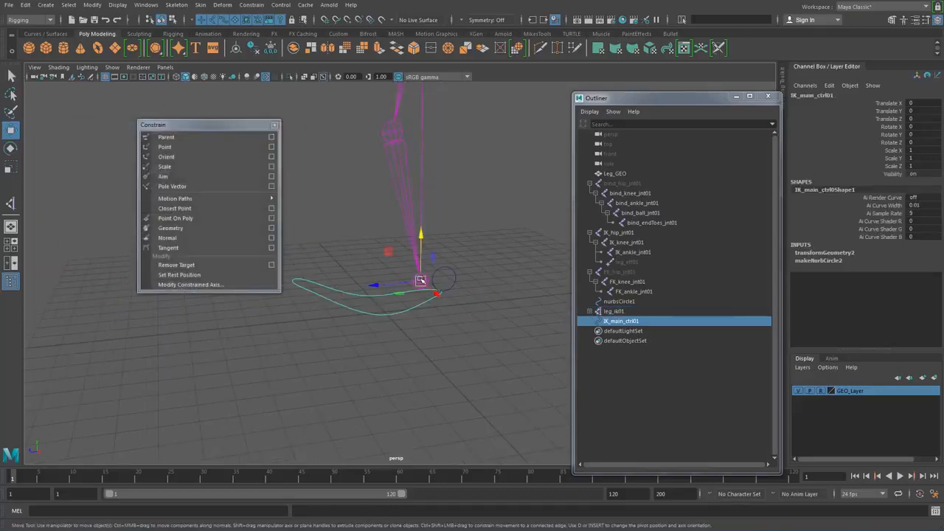
pyautogui.moveTo(418, 282); pyautogui.dragTo(425, 256)
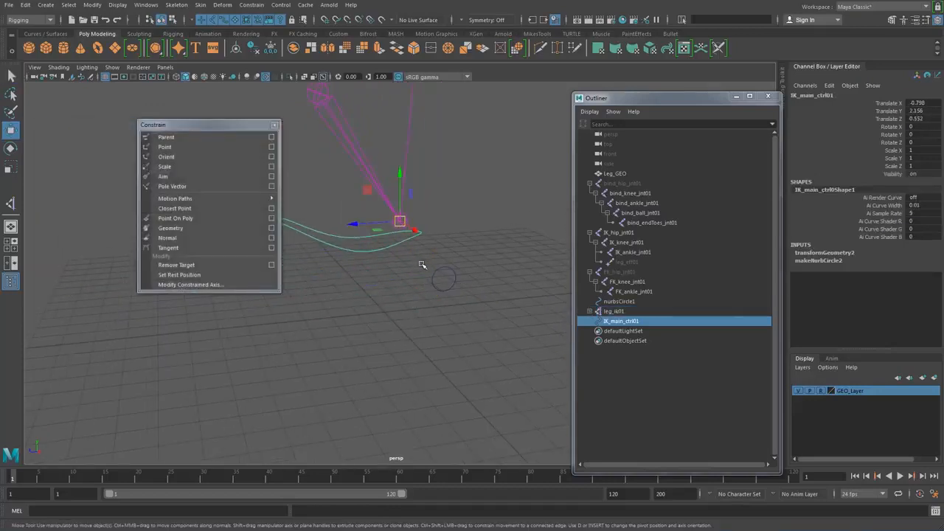
pyautogui.press('e')
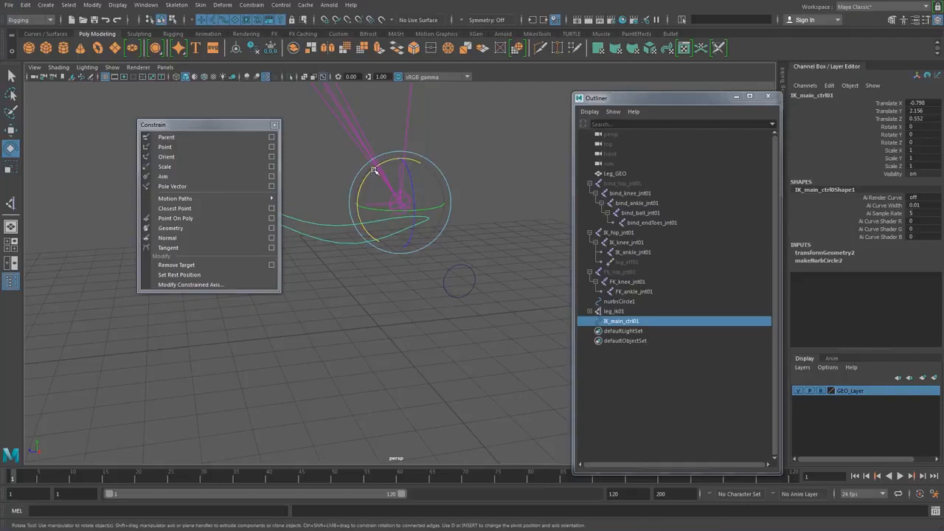
pyautogui.moveTo(374, 172); pyautogui.dragTo(398, 179)
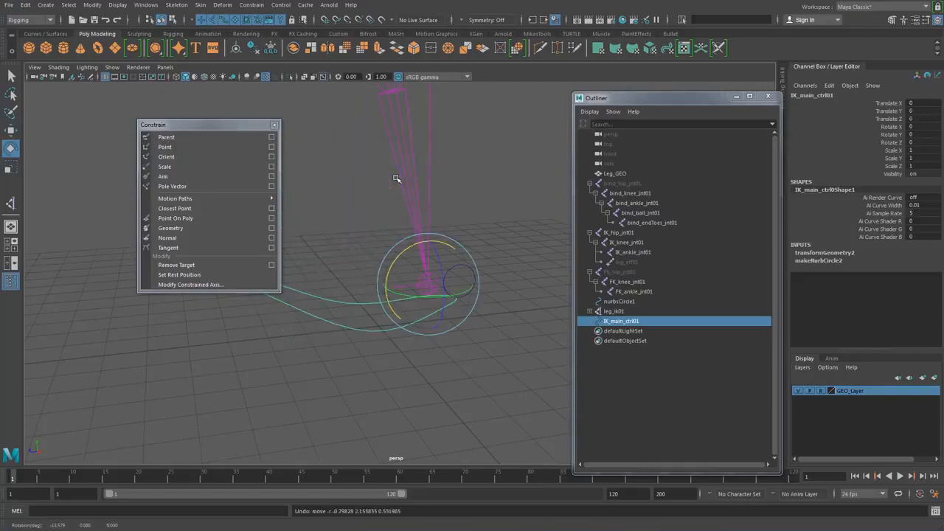
pyautogui.click(334, 273)
pyautogui.click(346, 310)
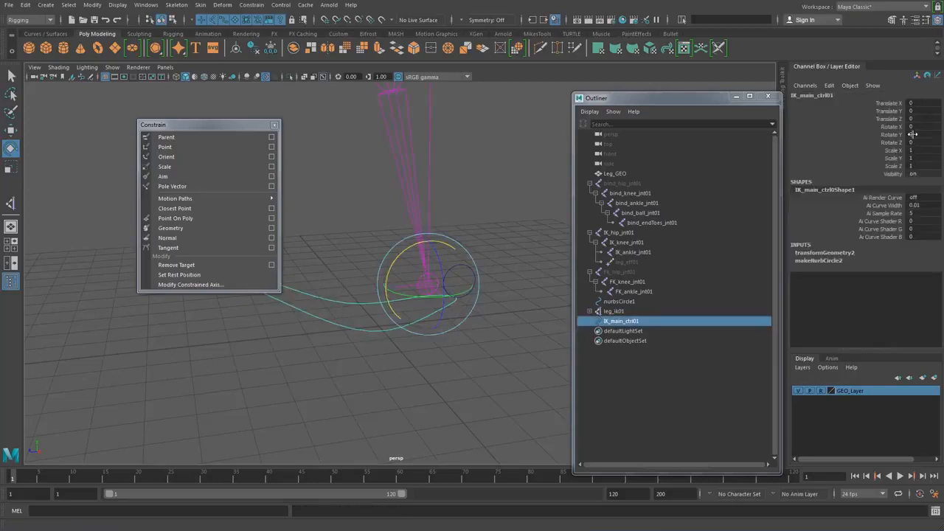
# Reselect IK_main_ctrl01 and turn off Maintain offset in the Orient constraint options.
pyautogui.click(295, 363)
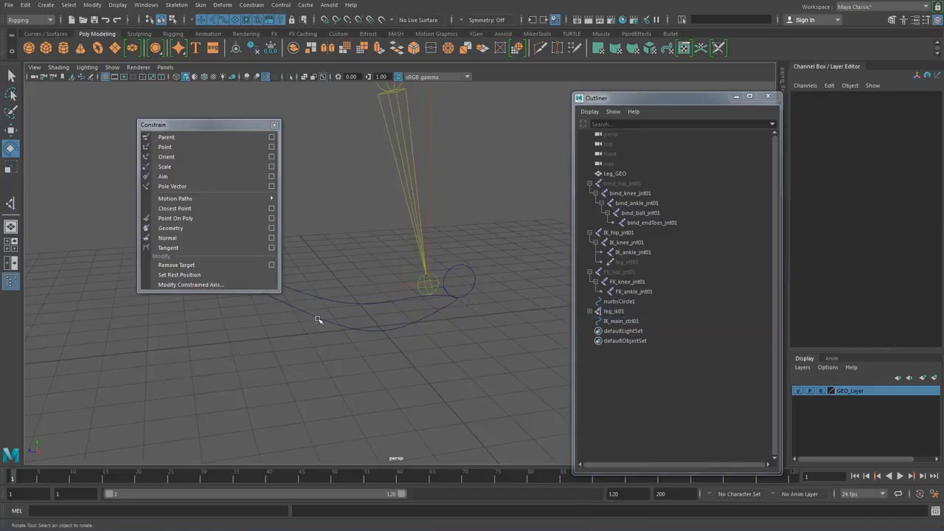
pyautogui.moveTo(317, 319); pyautogui.dragTo(355, 350)
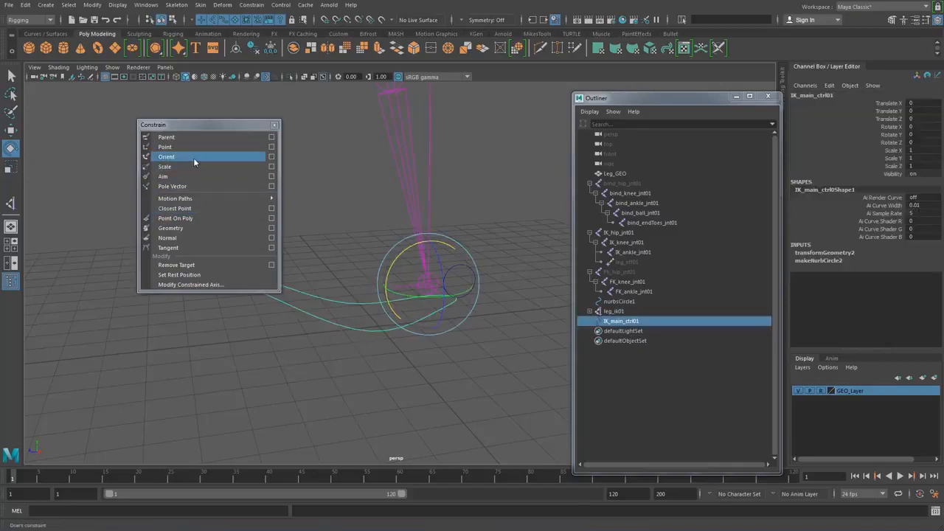
pyautogui.keyDown('alt'); pyautogui.moveTo(331, 320); pyautogui.dragTo(324, 353); pyautogui.keyUp('alt')
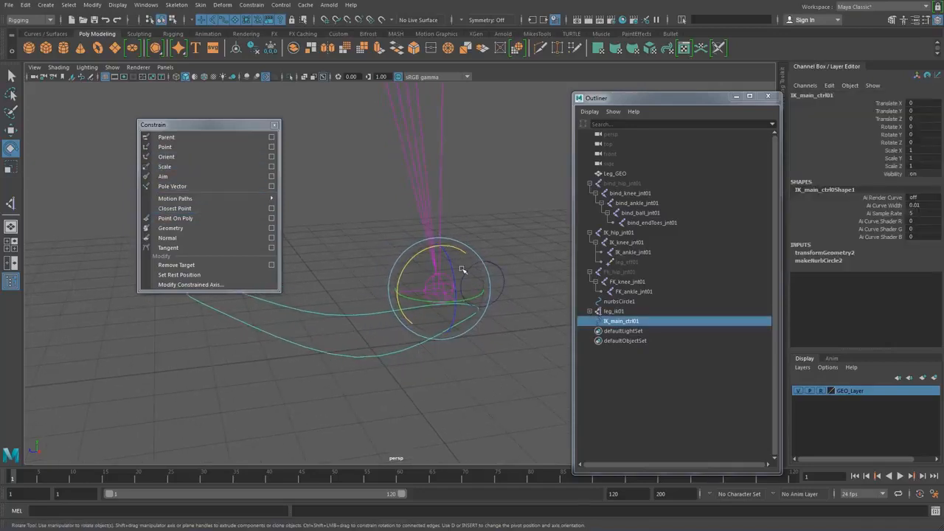
pyautogui.press('q')
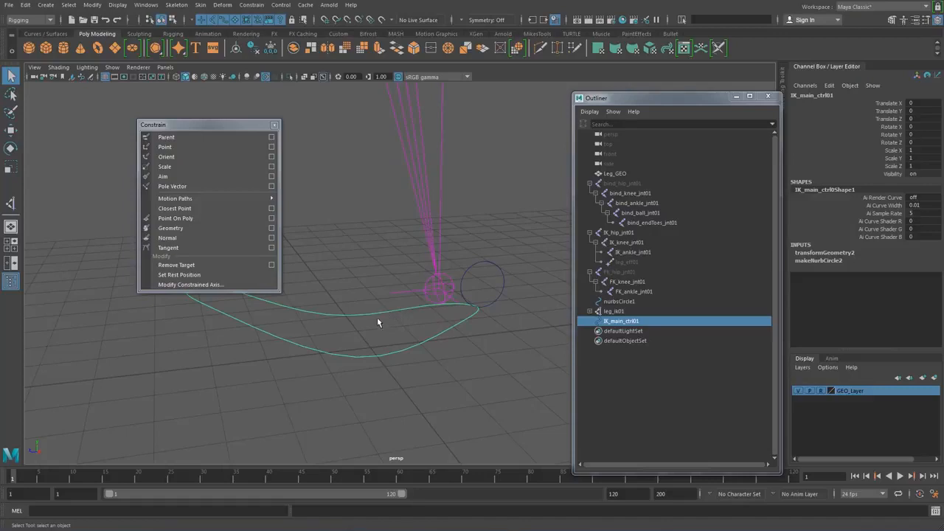
pyautogui.click(272, 156)
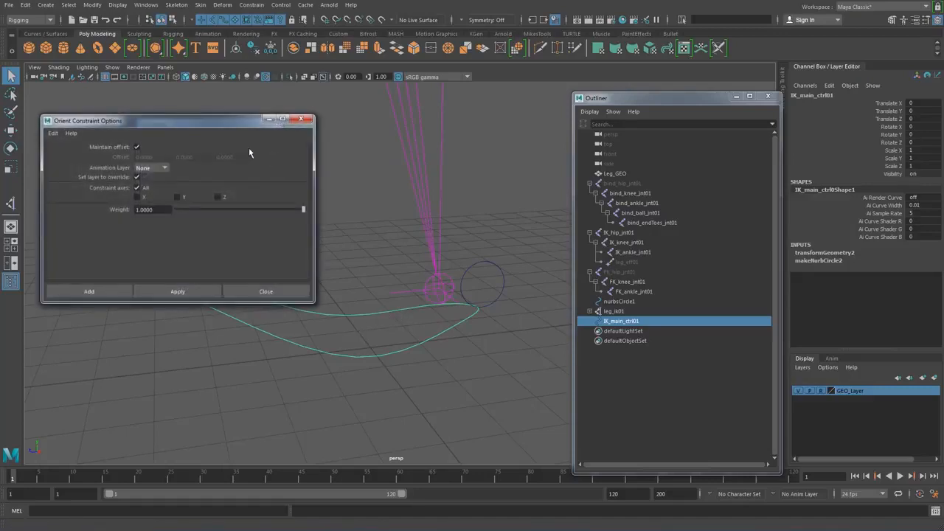
pyautogui.click(137, 146)
pyautogui.moveTo(179, 120); pyautogui.dragTo(189, 87)
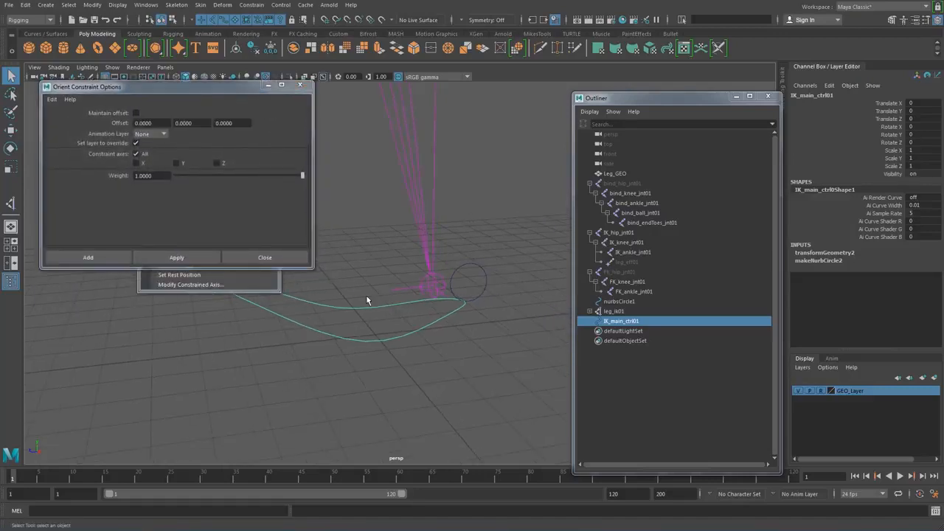
# Orient-constrain IK_ankle_jnt01 to the IK_main_ctrl01 foot curve with zero offset on all axes.
pyautogui.keyDown('alt'); pyautogui.moveTo(378, 298); pyautogui.dragTo(389, 333); pyautogui.keyUp('alt')
pyautogui.moveTo(386, 331); pyautogui.dragTo(434, 381)
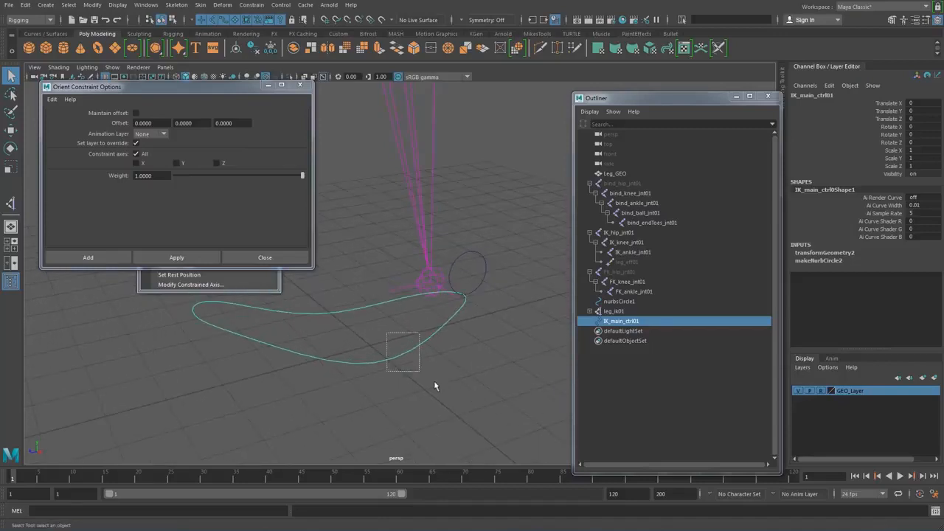
pyautogui.keyDown('shift'); pyautogui.click(441, 270); pyautogui.keyUp('shift')
pyautogui.moveTo(406, 317); pyautogui.dragTo(413, 363)
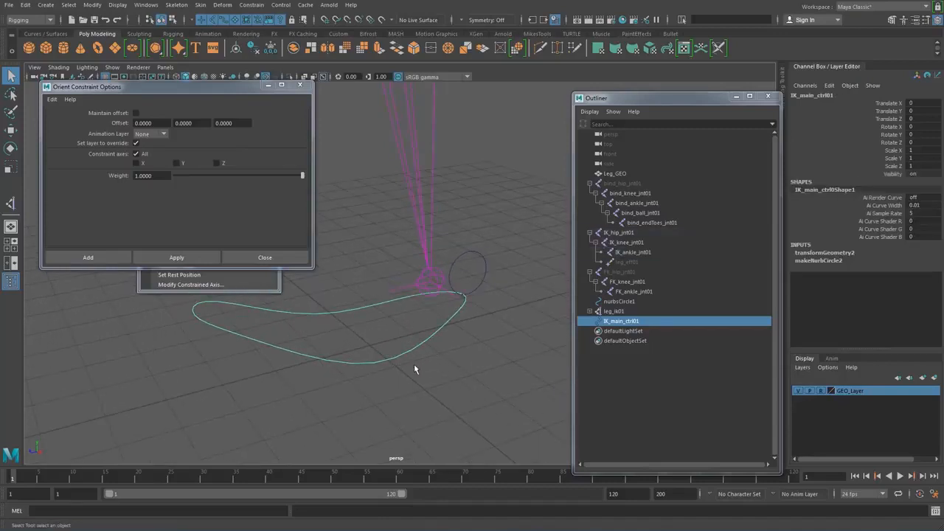
pyautogui.keyDown('shift'); pyautogui.click(440, 274); pyautogui.keyUp('shift')
pyautogui.click(174, 258)
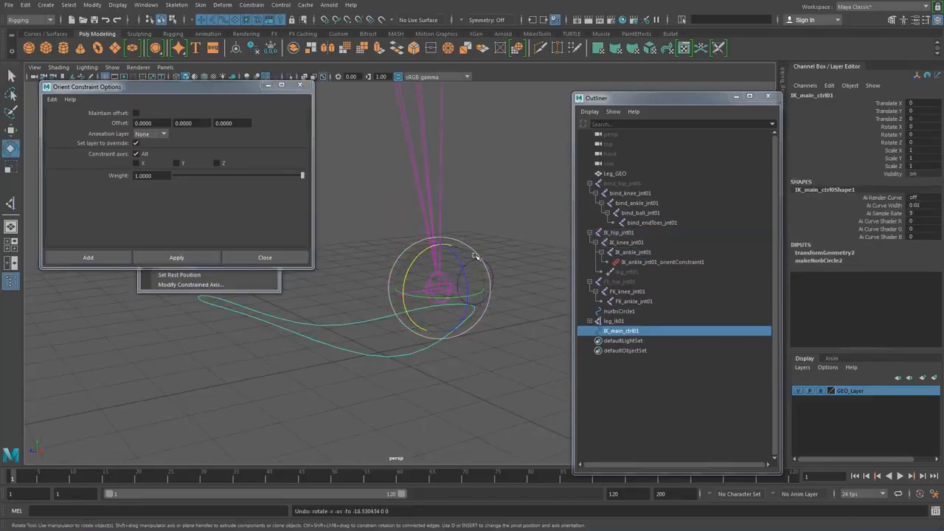
# Set the Blend attribute of nurbsCircle1 to 1.
pyautogui.moveTo(482, 241); pyautogui.dragTo(511, 281)
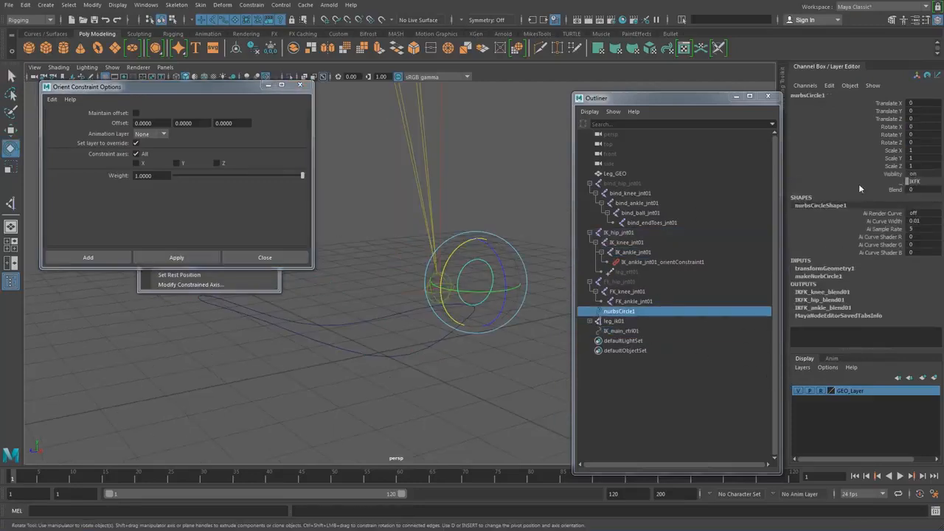
pyautogui.click(896, 190)
pyautogui.moveTo(523, 167); pyautogui.dragTo(858, 165, button='middle')
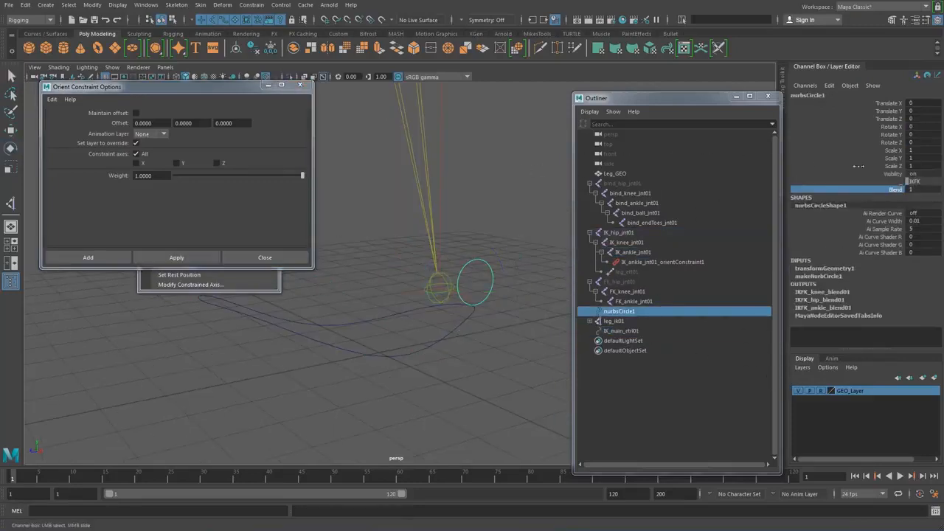
# Select IK_main_ctrl01, show GEO_Layer, and unhide the bind_hip_jnt01 joint chain.
pyautogui.click(385, 327)
pyautogui.click(798, 392)
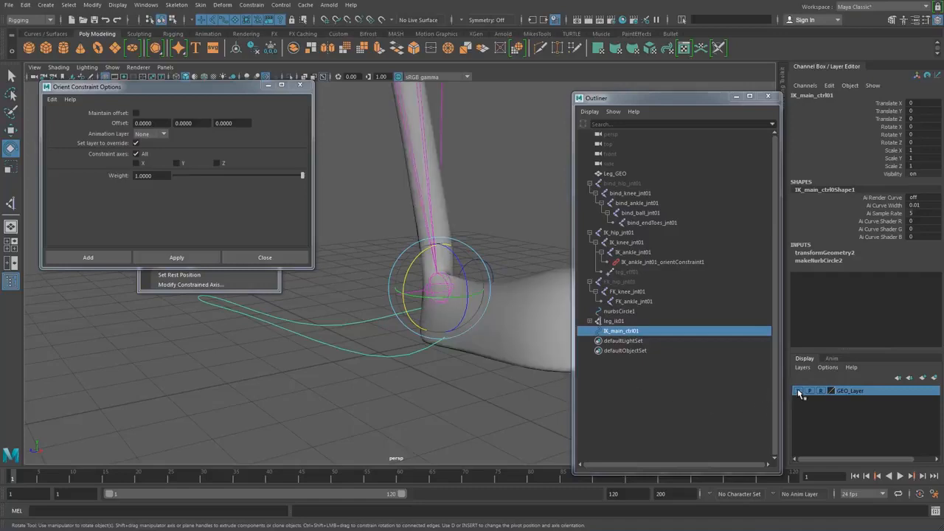
pyautogui.keyDown('alt'); pyautogui.moveTo(438, 356); pyautogui.dragTo(433, 357, button='right'); pyautogui.keyUp('alt')
pyautogui.keyDown('alt'); pyautogui.moveTo(450, 374); pyautogui.dragTo(343, 358); pyautogui.keyUp('alt')
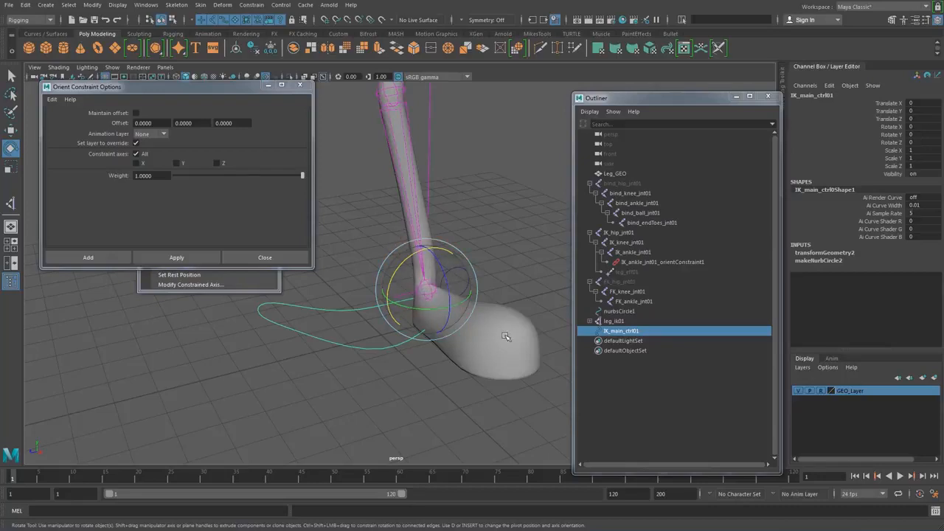
pyautogui.click(615, 185)
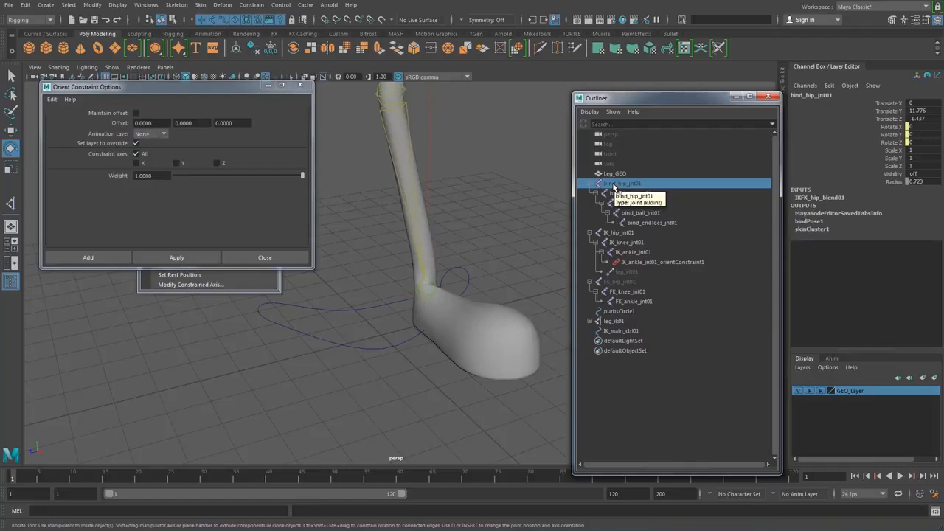
pyautogui.hotkey('shift', 'h')
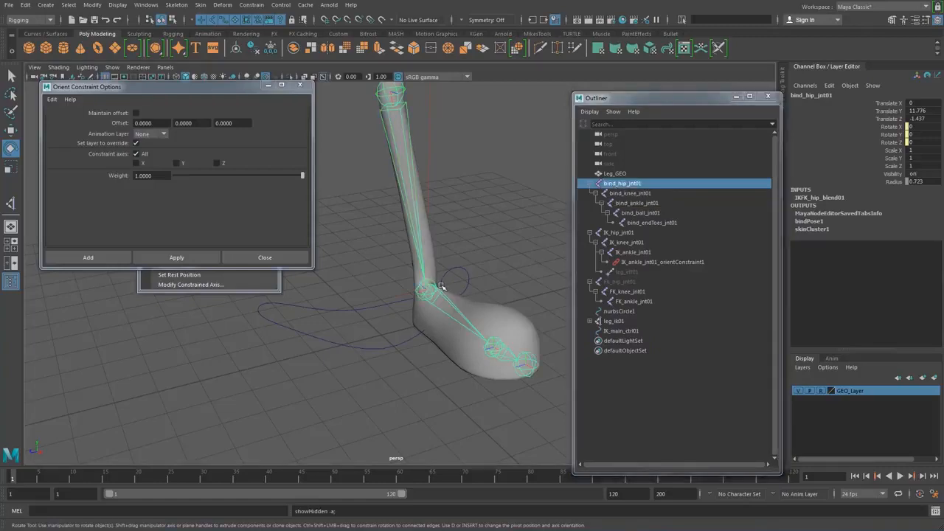
pyautogui.keyDown('alt'); pyautogui.moveTo(442, 280); pyautogui.dragTo(394, 324); pyautogui.keyUp('alt')
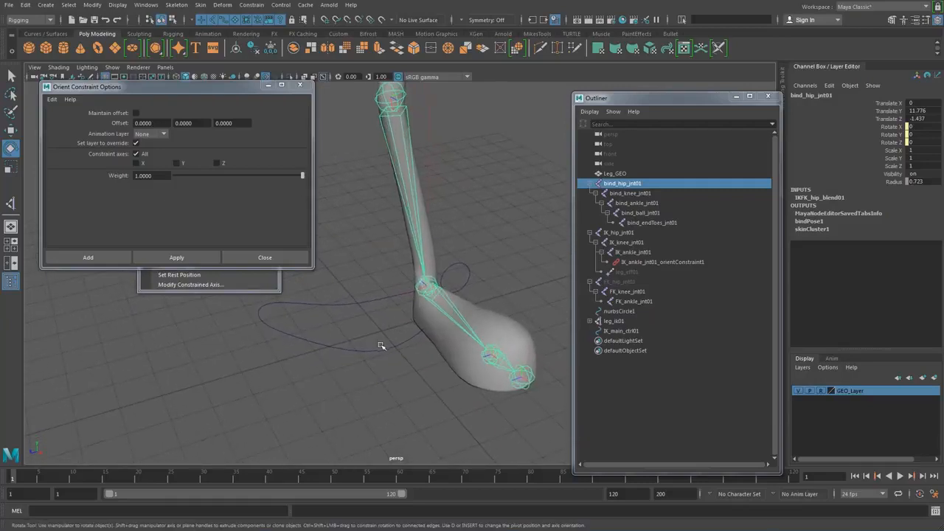
# Compare the rotation channels of leg_ik01 and bind_ankle_jnt01 at the ankle.
pyautogui.click(373, 270)
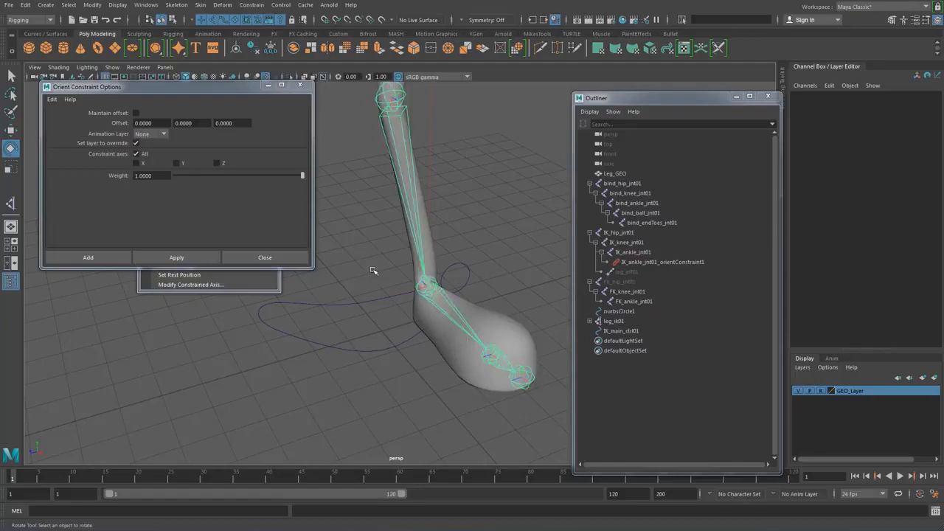
pyautogui.click(427, 284)
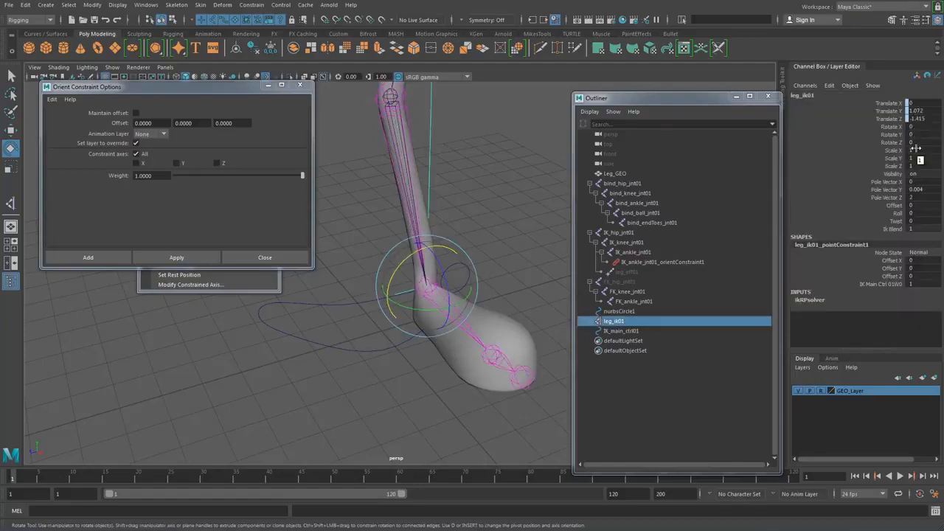
pyautogui.click(429, 287)
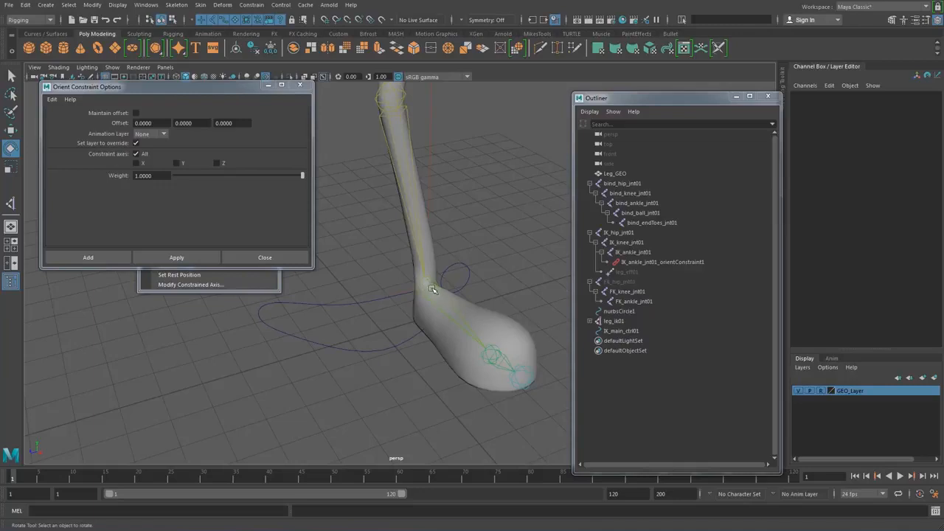
pyautogui.click(432, 289)
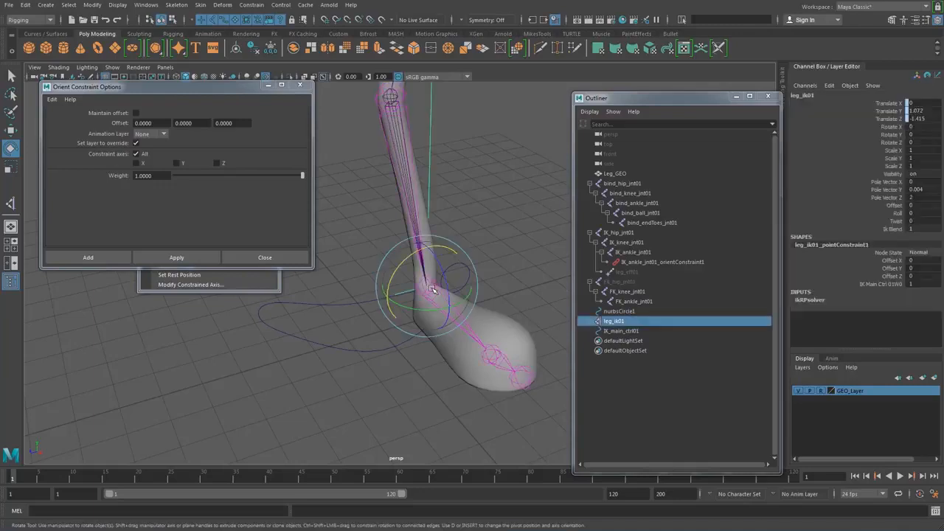
pyautogui.click(536, 286)
pyautogui.click(461, 316)
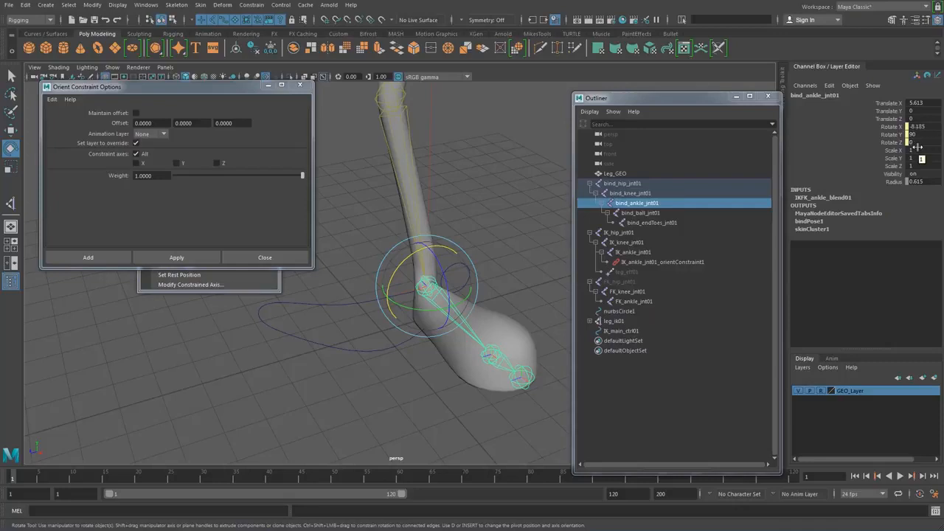
# Undo the recent selections, the unhiding of bind_hip_jnt01 and the GEO_Layer visibility change.
pyautogui.hotkey('ctrl', 'z')
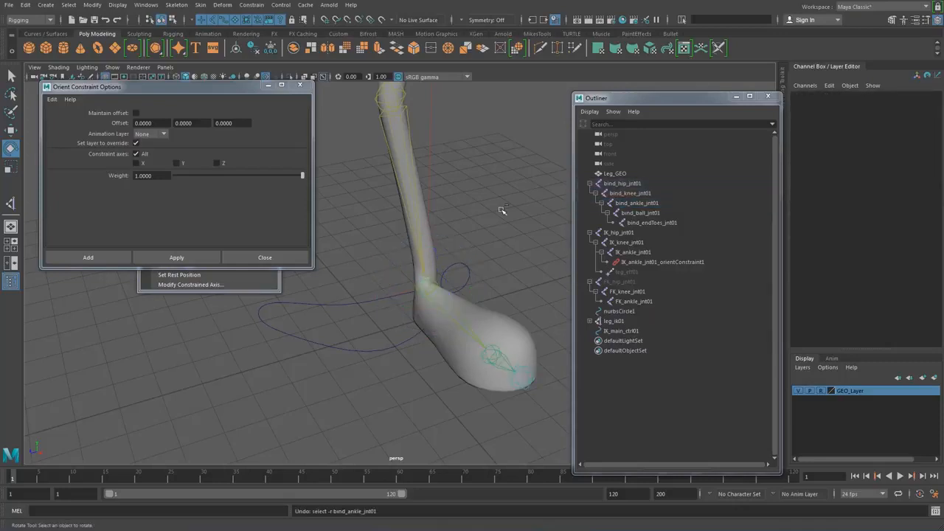
pyautogui.hotkey('ctrl', 'z')
pyautogui.hotkey('ctrl', 'z')
pyautogui.hotkey('ctrl', 'z')
pyautogui.hotkey('ctrl', 'z')
pyautogui.hotkey('ctrl', 'z')
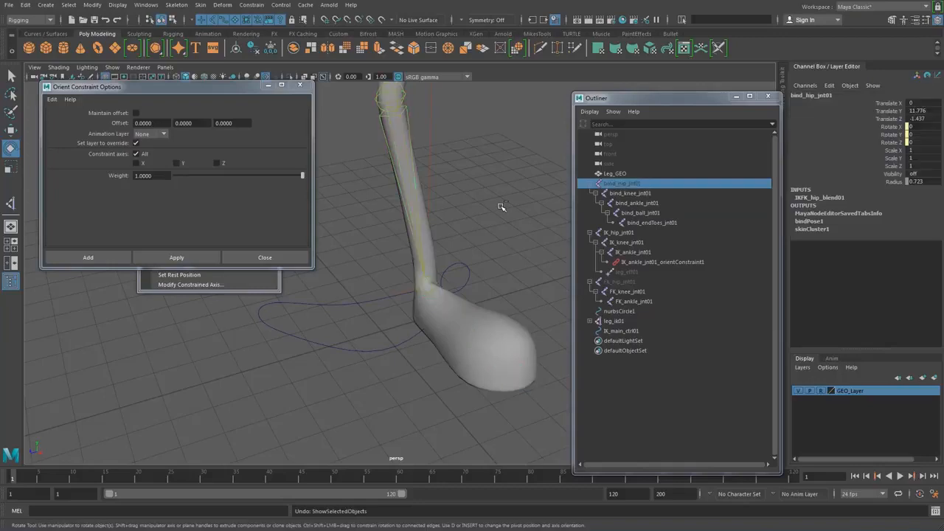
pyautogui.hotkey('ctrl', 'z')
pyautogui.hotkey('ctrl', 'z')
pyautogui.hotkey('ctrl', 'z')
pyautogui.hotkey('ctrl', 'z')
pyautogui.hotkey('ctrl', 'z')
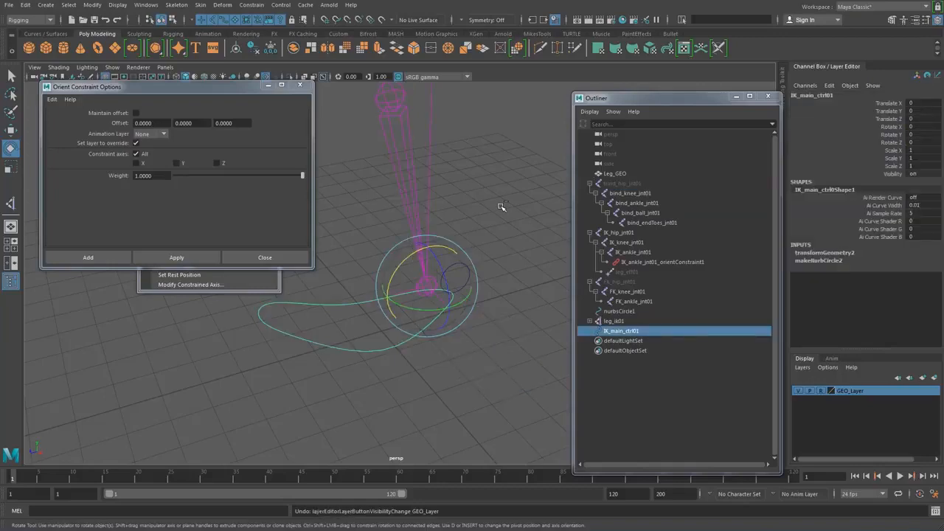
# Inspect the transform and joint orient attributes of IK_knee_jnt01 in the Attribute Editor.
pyautogui.hotkey('ctrl', 'a')
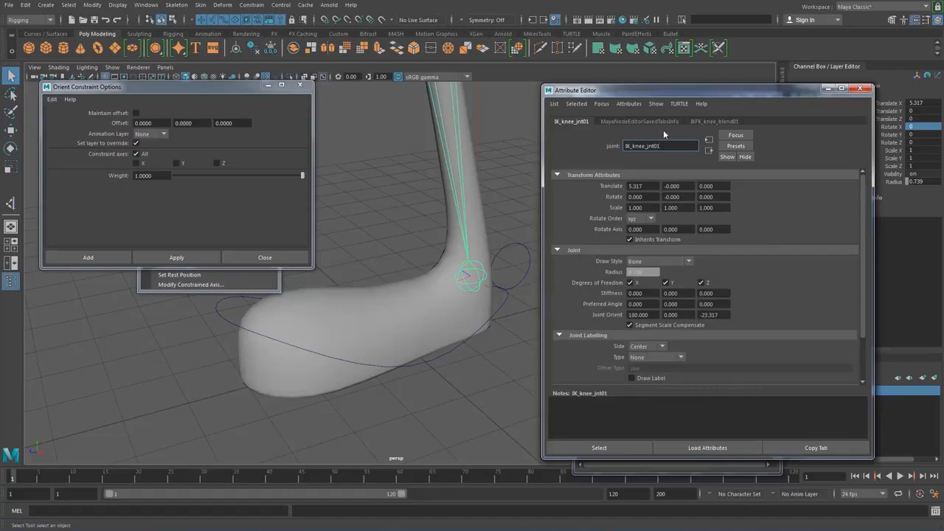
pyautogui.click(723, 121)
pyautogui.click(573, 122)
pyautogui.moveTo(863, 222); pyautogui.dragTo(867, 235)
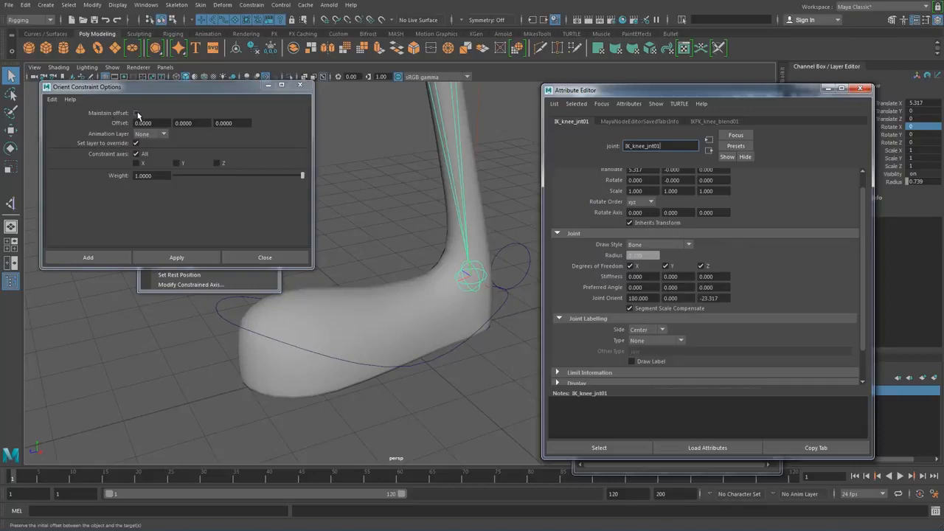
pyautogui.click(859, 88)
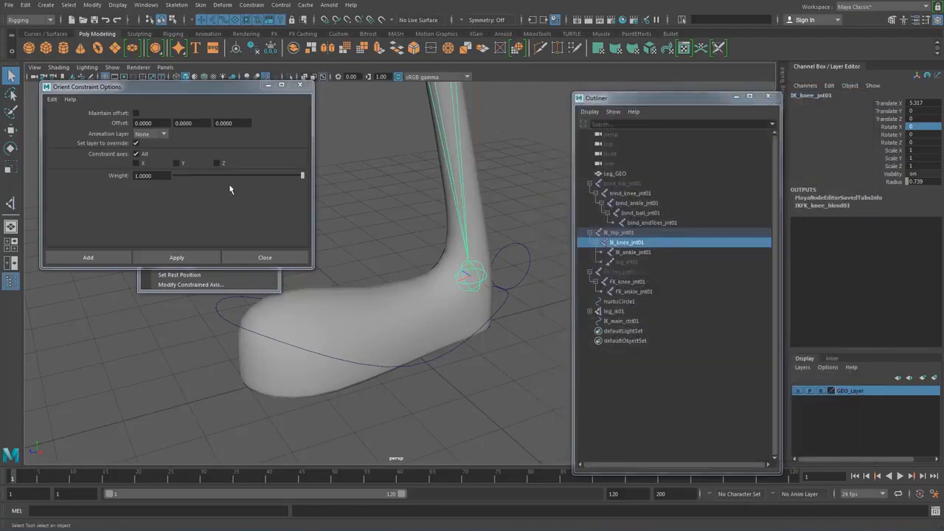
# Orient-constrain IK_ankle_jnt01 to IK_main_ctrl01 with Maintain offset enabled, and close the constraint options.
pyautogui.click(136, 113)
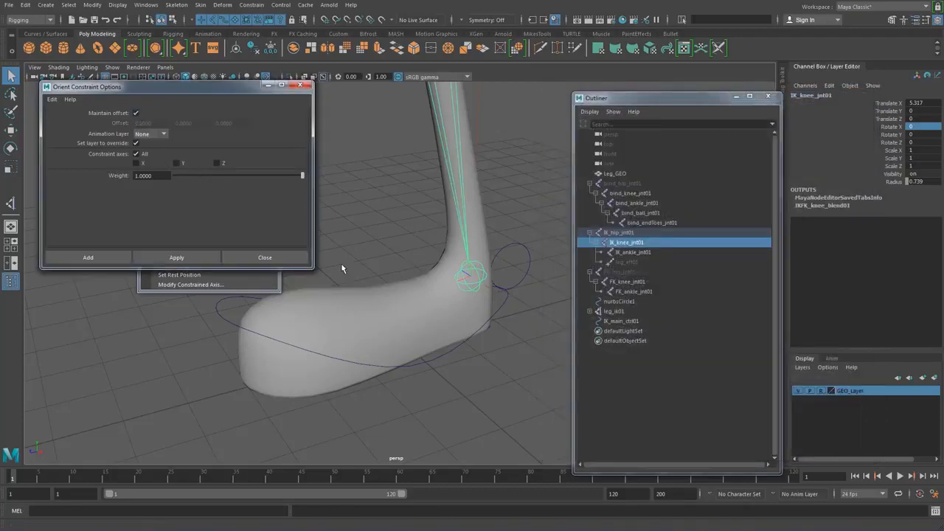
pyautogui.click(447, 356)
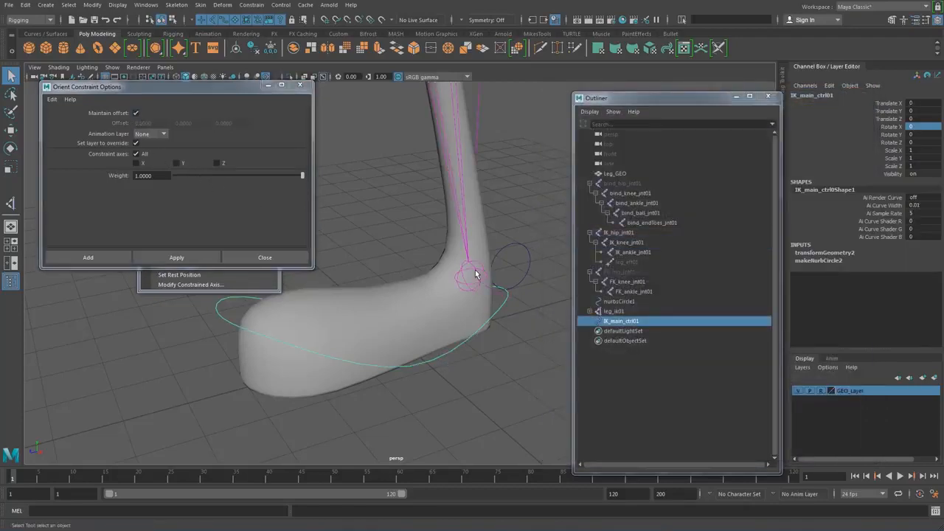
pyautogui.keyDown('shift'); pyautogui.click(476, 273); pyautogui.keyUp('shift')
pyautogui.click(206, 259)
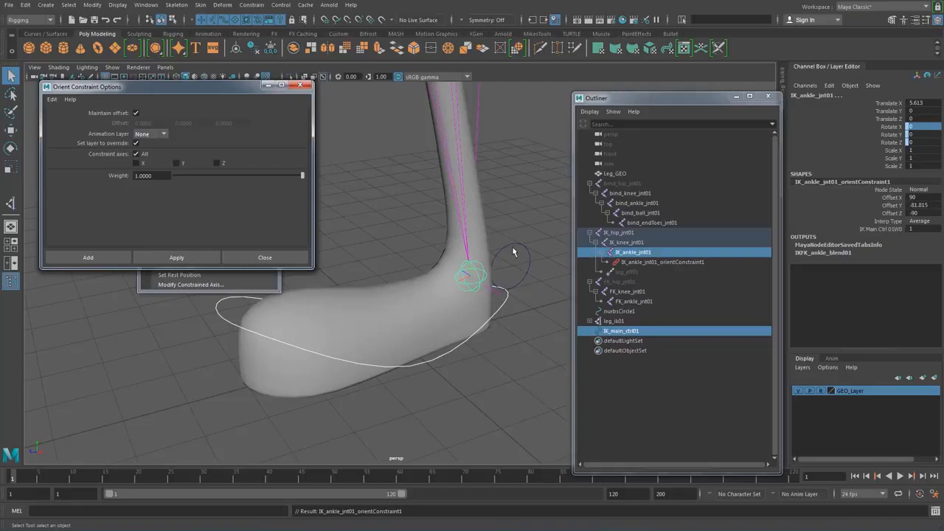
pyautogui.click(300, 86)
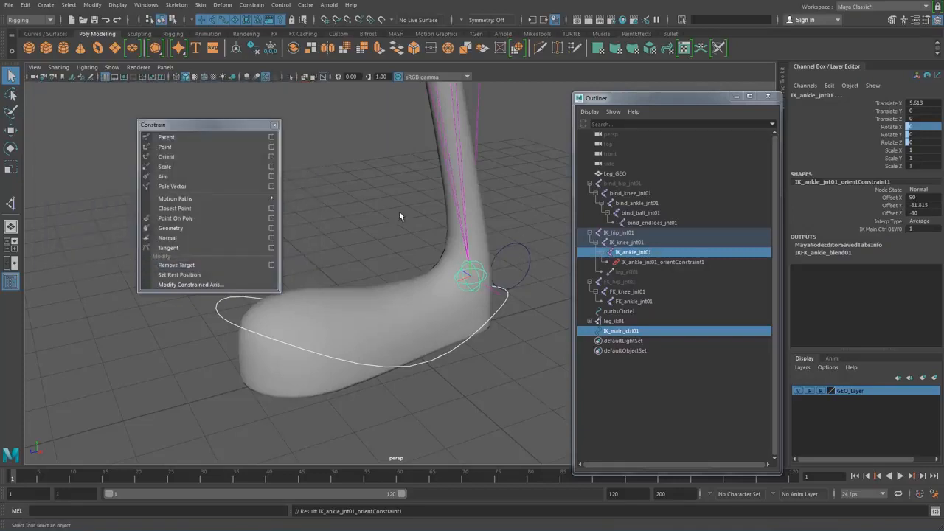
# Try lifting the foot by moving IK_main_ctrl01 up and forward.
pyautogui.click(493, 358)
pyautogui.click(487, 318)
pyautogui.keyDown('alt'); pyautogui.moveTo(481, 311); pyautogui.dragTo(312, 271, button='right'); pyautogui.keyUp('alt')
pyautogui.keyDown('alt'); pyautogui.moveTo(317, 275); pyautogui.dragTo(370, 293); pyautogui.keyUp('alt')
pyautogui.press('w')
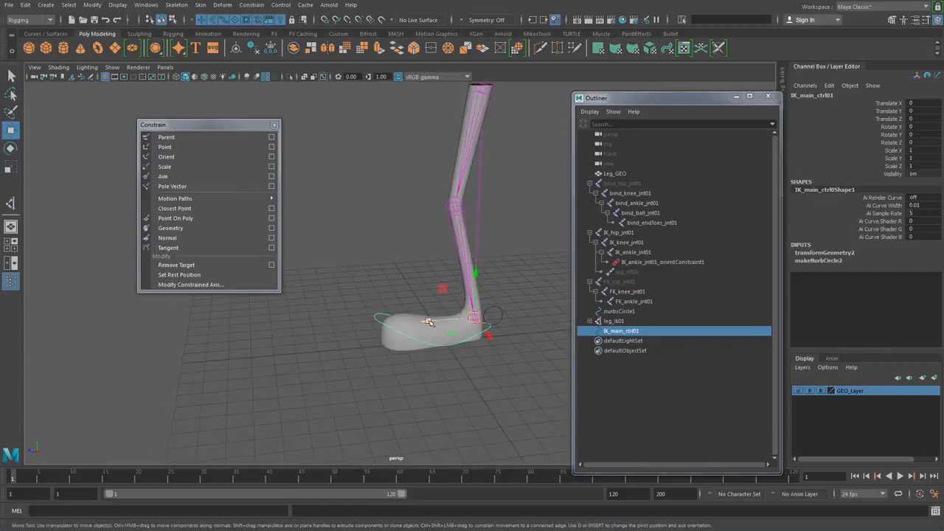
pyautogui.moveTo(426, 322); pyautogui.dragTo(385, 222)
# Try rotating IK_main_ctrl01 about its axes, and undo the test rotations and the test move.
pyautogui.press('e')
pyautogui.hotkey('ctrl', 'z')
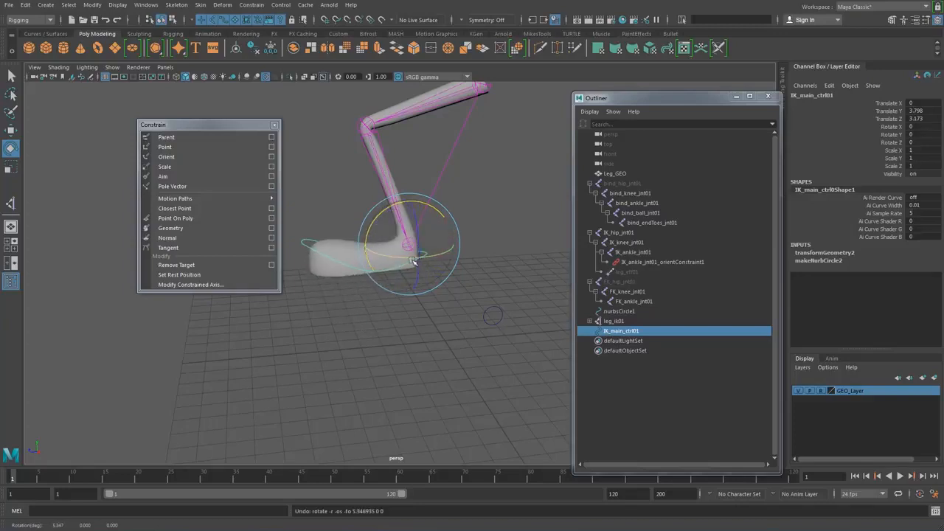
pyautogui.moveTo(413, 258); pyautogui.dragTo(385, 258)
pyautogui.hotkey('ctrl', 'z')
pyautogui.hotkey('ctrl', 'z')
pyautogui.hotkey('ctrl', 'z')
pyautogui.hotkey('ctrl', 'z')
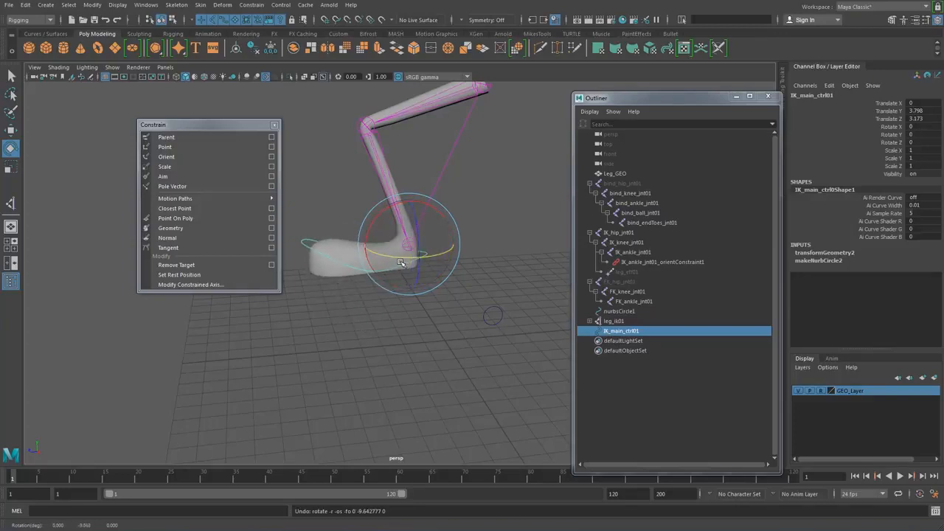
pyautogui.hotkey('ctrl', 'z')
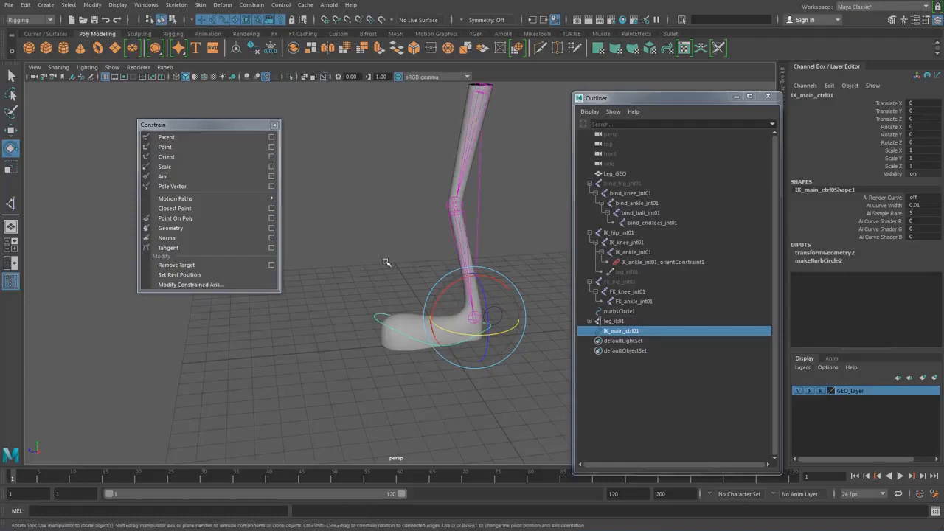
# Deselect IK_main_ctrl01 and close the floating Constrain menu.
pyautogui.click(386, 263)
pyautogui.keyDown('alt'); pyautogui.moveTo(384, 264); pyautogui.dragTo(407, 268); pyautogui.keyUp('alt')
pyautogui.keyDown('alt'); pyautogui.moveTo(468, 303); pyautogui.dragTo(396, 322); pyautogui.keyUp('alt')
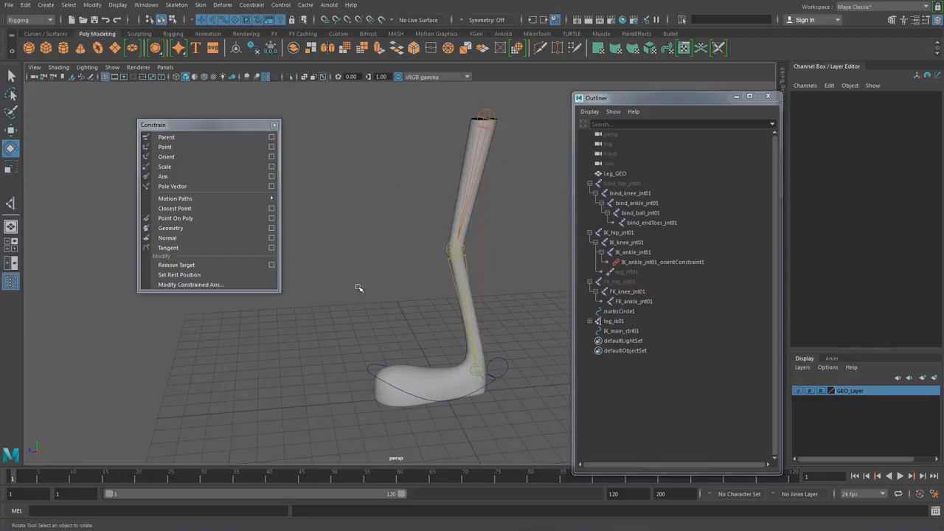
pyautogui.click(275, 127)
pyautogui.keyDown('alt'); pyautogui.moveTo(336, 164); pyautogui.dragTo(464, 204); pyautogui.keyUp('alt')
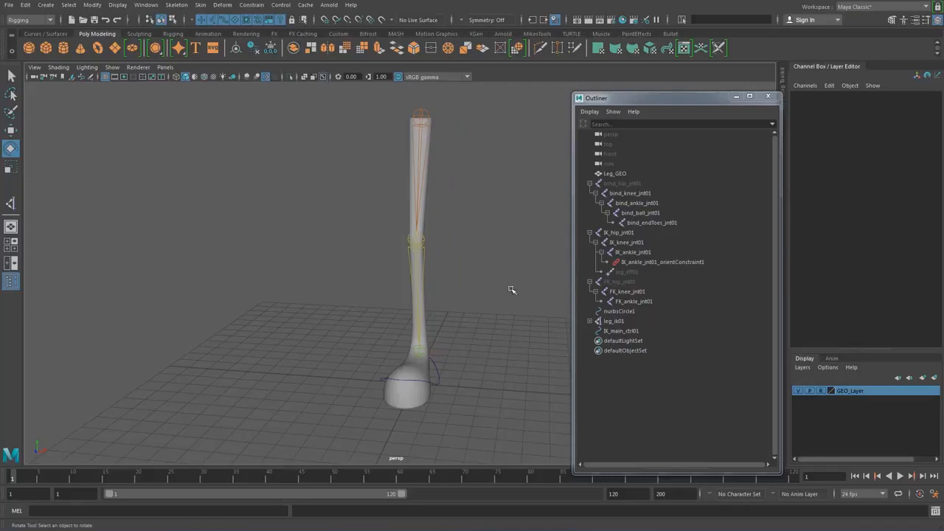
pyautogui.keyDown('alt'); pyautogui.moveTo(523, 229); pyautogui.dragTo(253, 291); pyautogui.keyUp('alt')
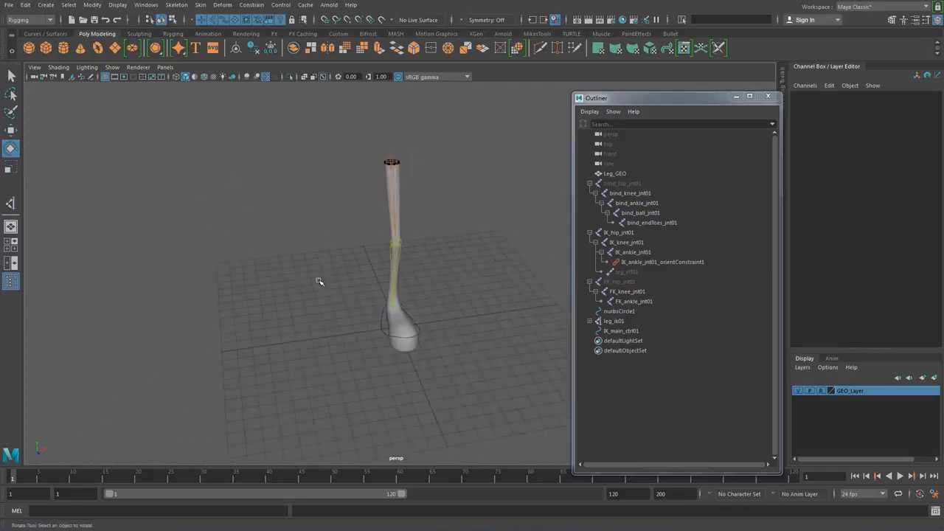
pyautogui.keyDown('alt'); pyautogui.moveTo(426, 275); pyautogui.dragTo(379, 246); pyautogui.keyUp('alt')
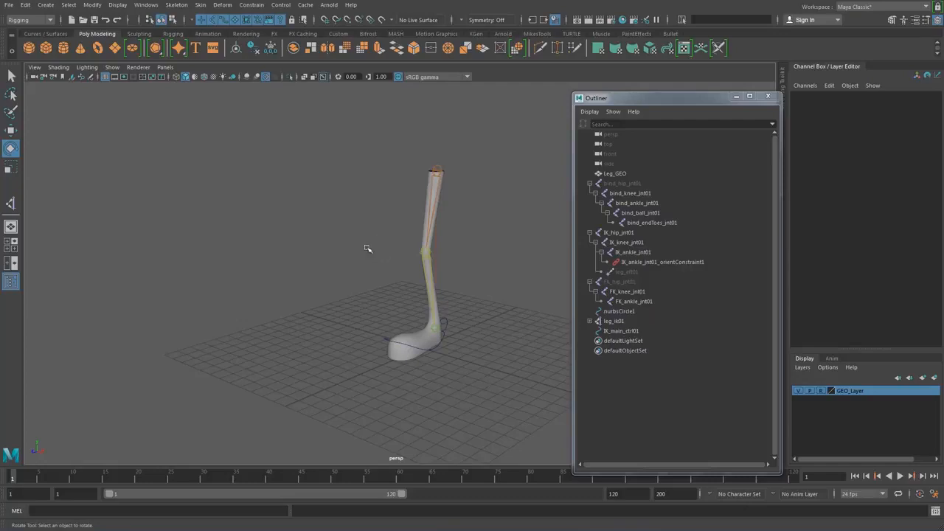
# Switch to the front view and start the EP Curve Tool with curve degree 1 Linear.
pyautogui.press('space')
pyautogui.press('space')
pyautogui.keyDown('alt'); pyautogui.moveTo(459, 179); pyautogui.dragTo(241, 290, button='middle'); pyautogui.keyUp('alt')
pyautogui.click(64, 35)
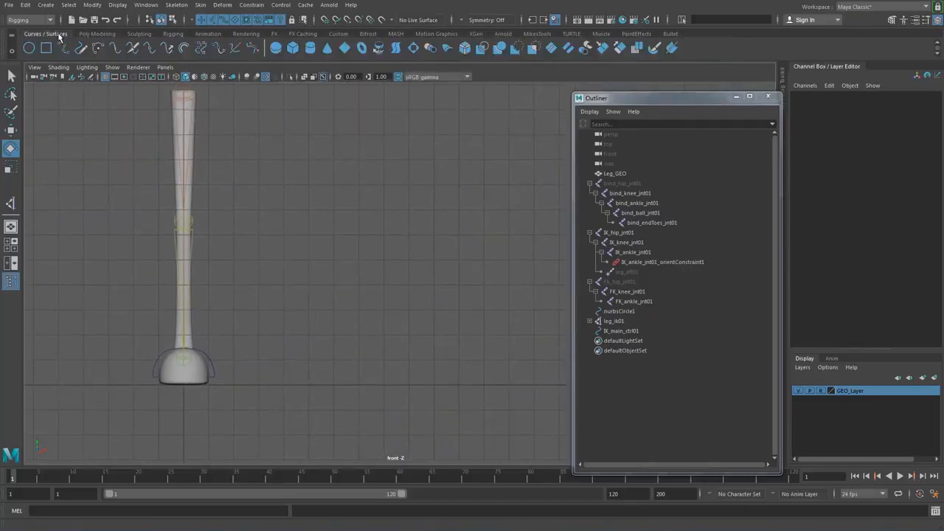
pyautogui.doubleClick(63, 49)
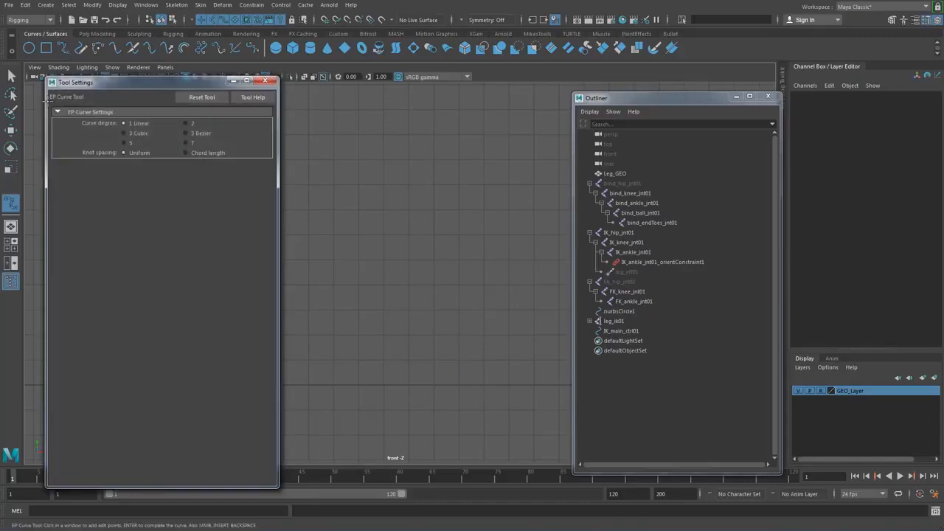
pyautogui.moveTo(103, 85); pyautogui.dragTo(92, 78)
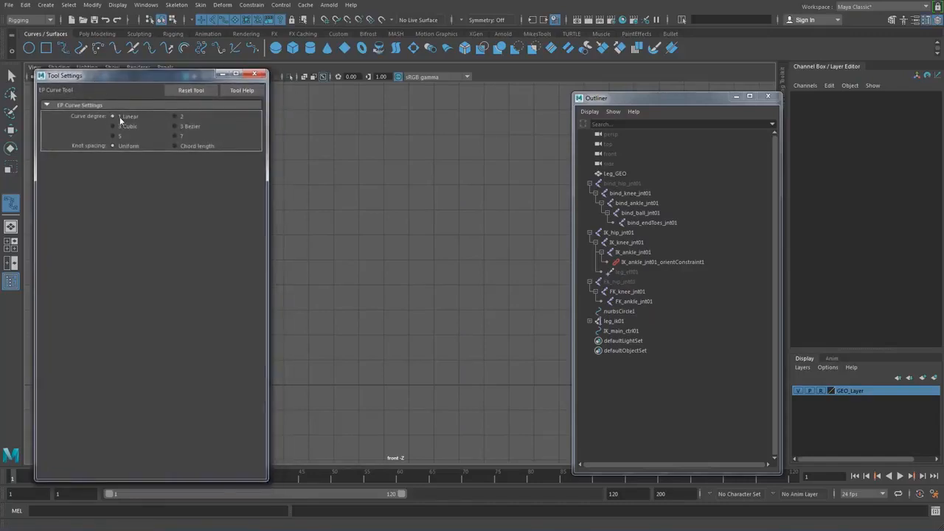
pyautogui.click(384, 249)
pyautogui.click(466, 153)
pyautogui.click(500, 234)
pyautogui.click(448, 316)
pyautogui.click(377, 319)
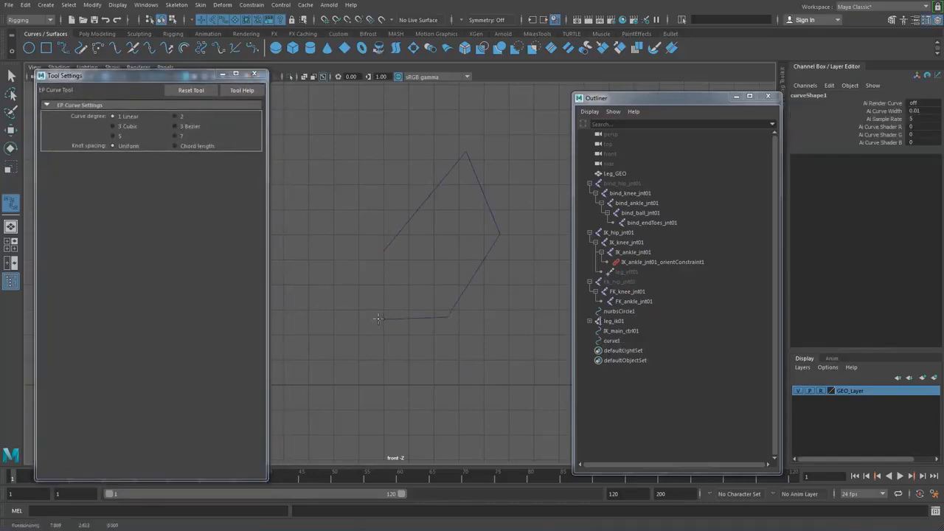
pyautogui.press('BackSpace')
pyautogui.press('BackSpace')
pyautogui.press('BackSpace')
pyautogui.press('BackSpace')
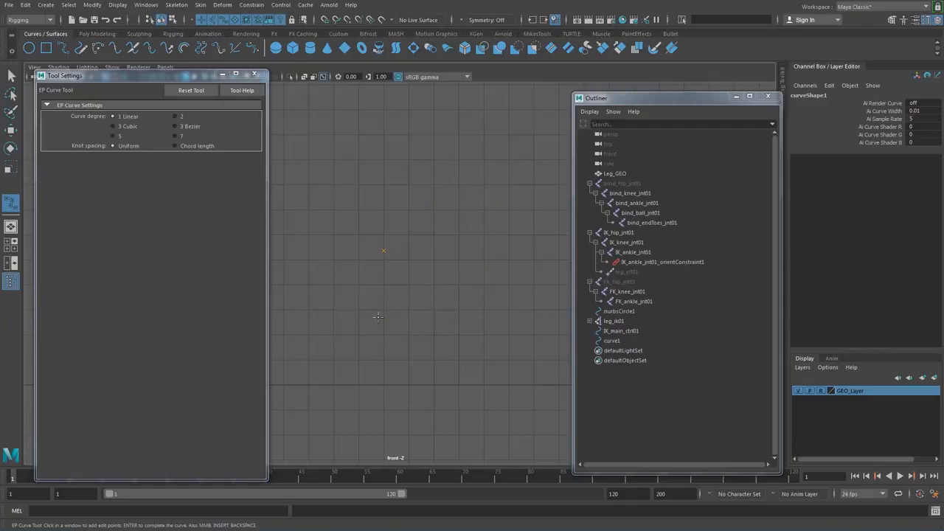
pyautogui.press('BackSpace')
# Draw a closed four-way arrow curve beside the leg, snapped to the grid, about 10 grid squares wide and high.
pyautogui.press('x')
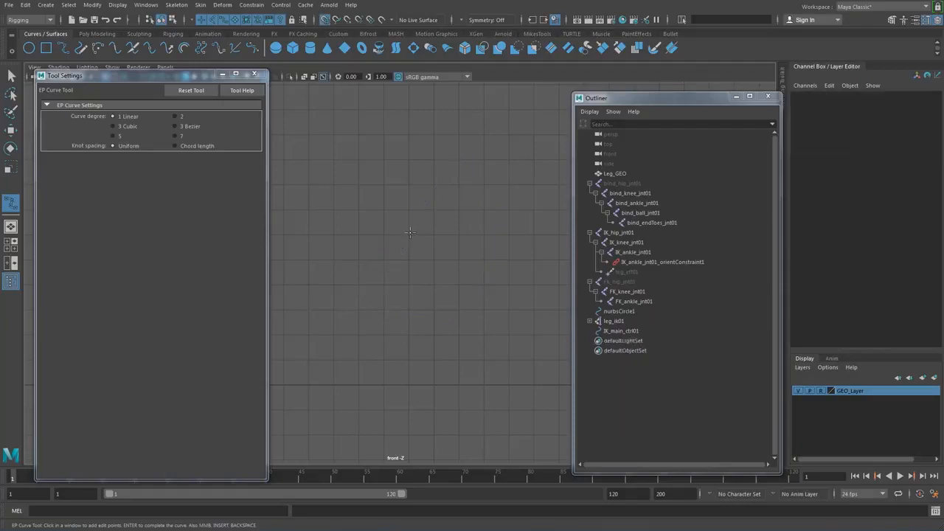
pyautogui.click(409, 233)
pyautogui.click(409, 184)
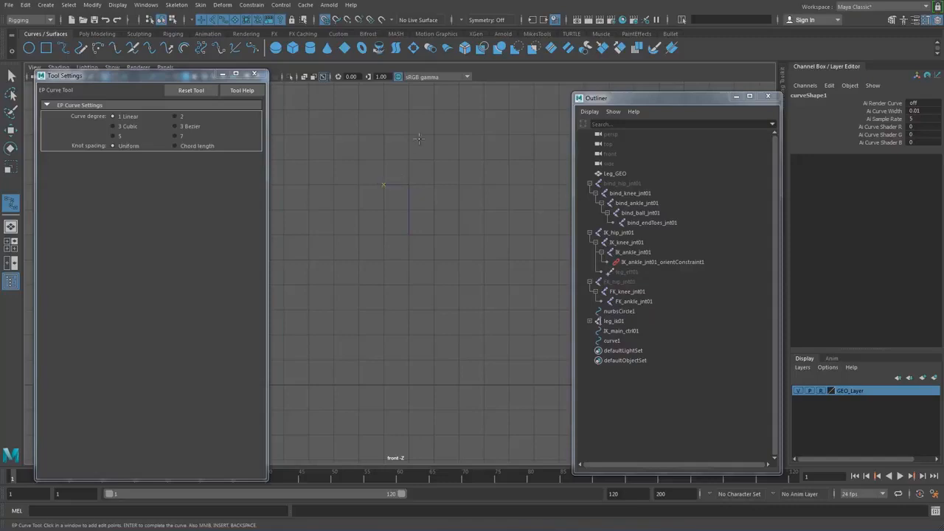
pyautogui.click(483, 182)
pyautogui.click(509, 234)
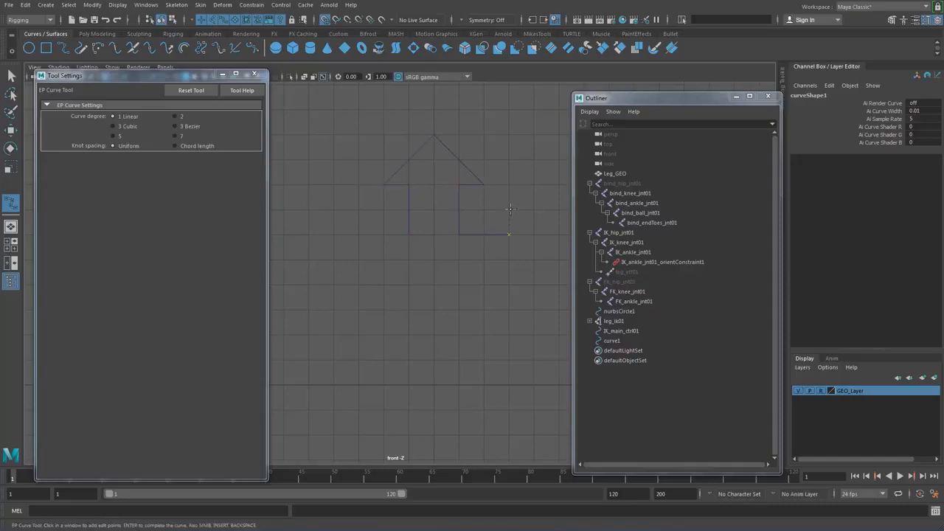
pyautogui.click(559, 258)
pyautogui.click(483, 334)
pyautogui.click(433, 384)
pyautogui.click(383, 334)
pyautogui.click(359, 285)
pyautogui.click(307, 259)
pyautogui.click(359, 235)
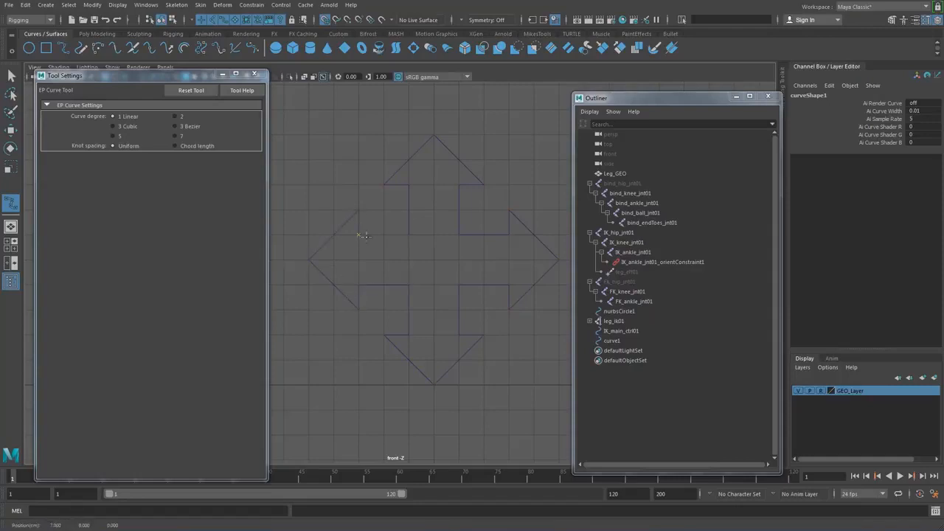
pyautogui.click(409, 235)
pyautogui.press('Return')
# Return to the perspective view and center the pivot of the four-way arrow curve.
pyautogui.press('space')
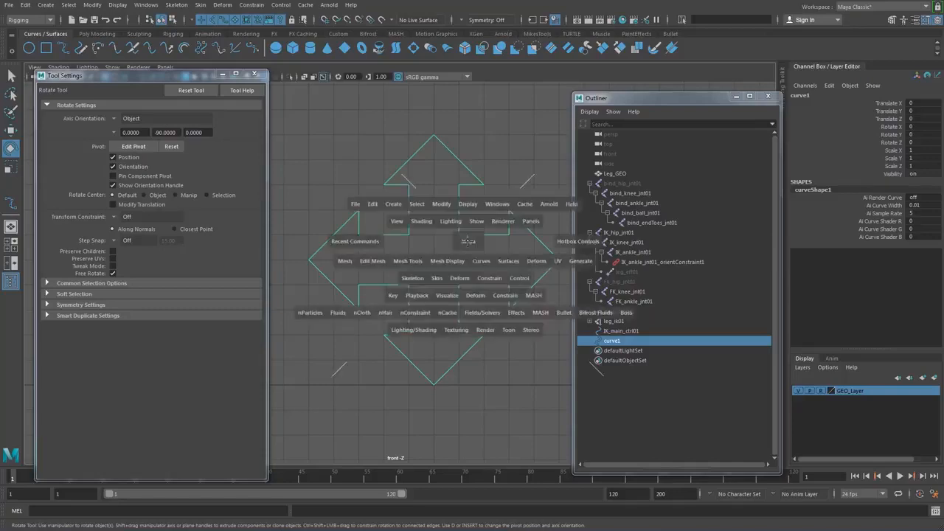
pyautogui.press('space')
pyautogui.keyDown('alt'); pyautogui.moveTo(462, 213); pyautogui.dragTo(480, 212); pyautogui.keyUp('alt')
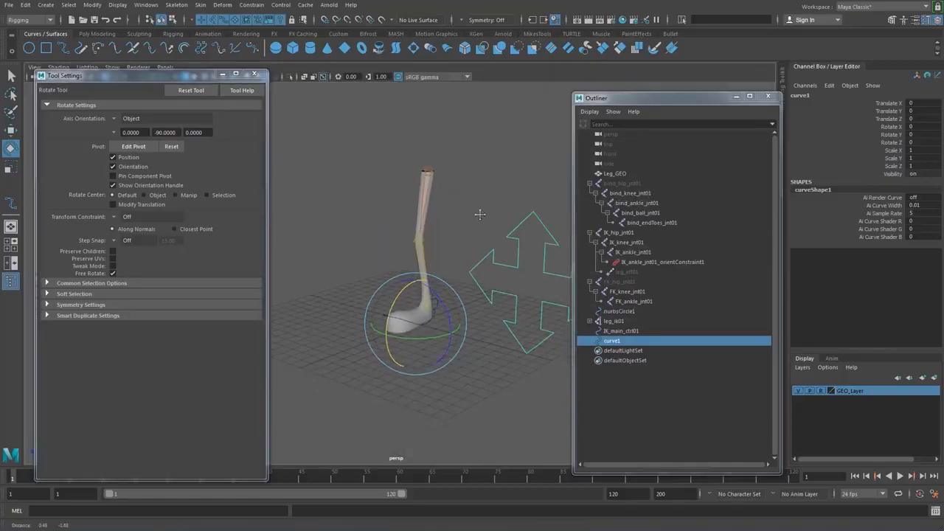
pyautogui.keyDown('alt'); pyautogui.moveTo(503, 269); pyautogui.dragTo(493, 232, button='middle'); pyautogui.keyUp('alt')
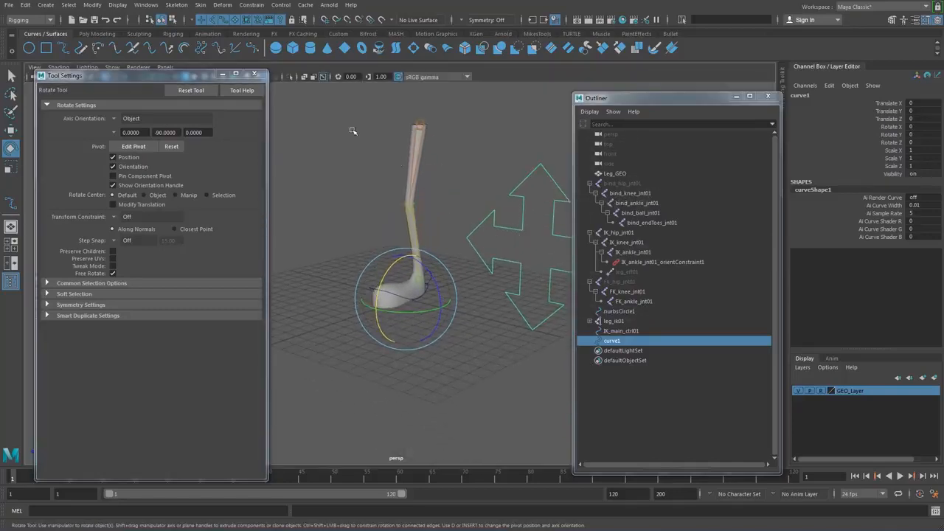
pyautogui.click(255, 74)
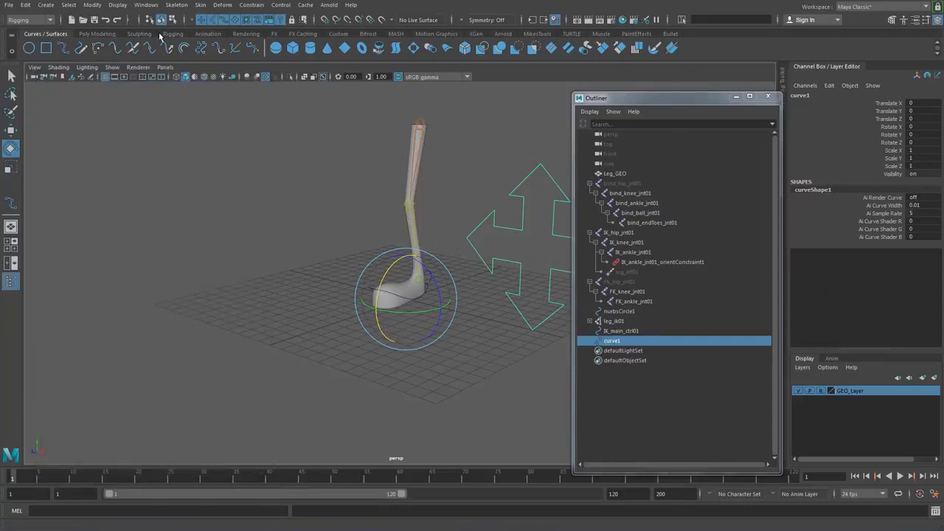
pyautogui.click(105, 35)
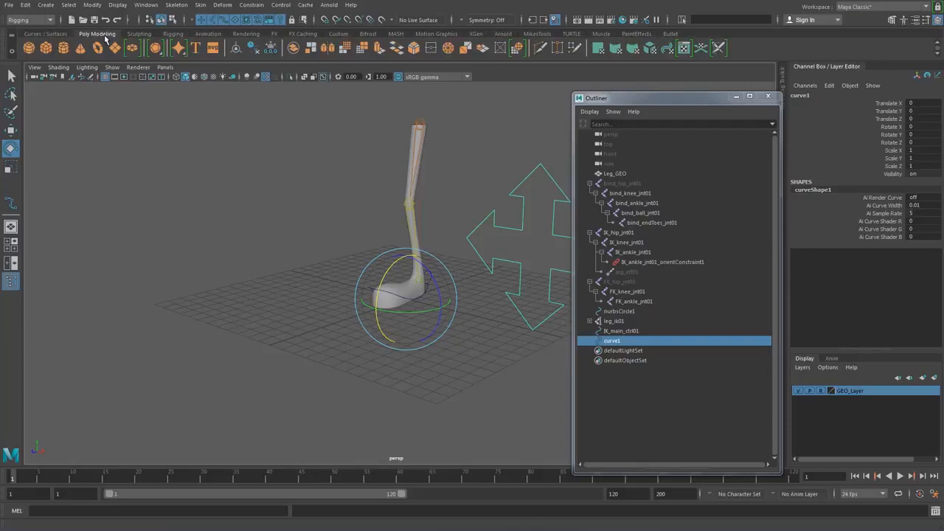
pyautogui.click(235, 49)
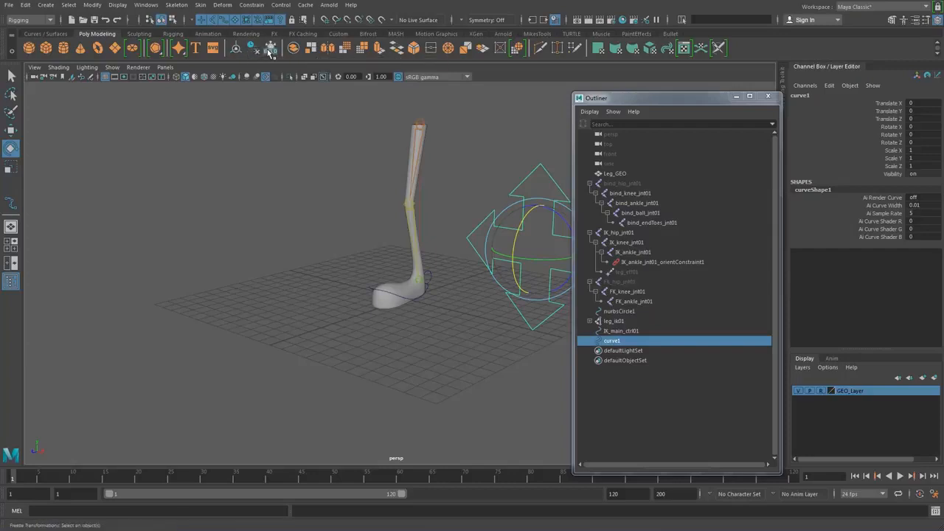
# Scale the four-way arrow curve down uniformly to about 0.723.
pyautogui.keyDown('alt'); pyautogui.moveTo(455, 235); pyautogui.dragTo(392, 231, button='middle'); pyautogui.keyUp('alt')
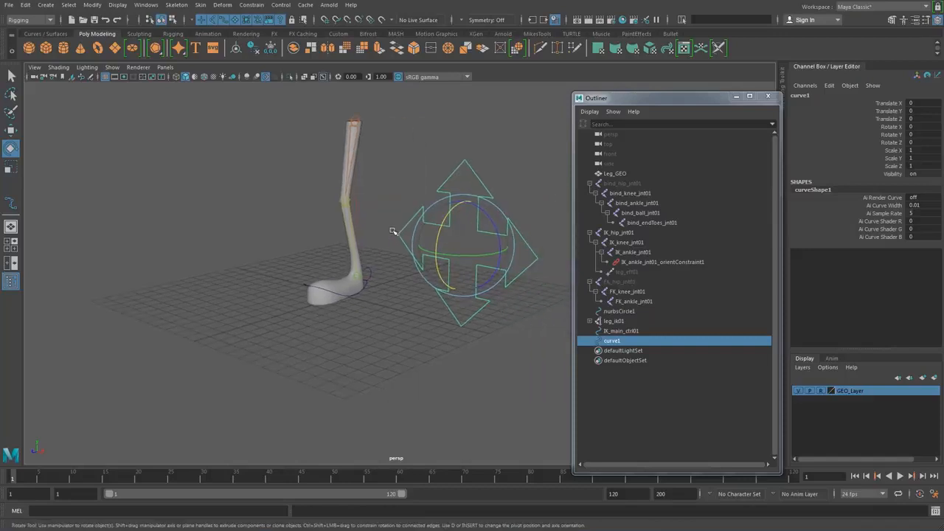
pyautogui.press('r')
pyautogui.moveTo(465, 246)
pyautogui.mouseDown()
pyautogui.moveTo(427, 255)
pyautogui.moveTo(449, 254)
pyautogui.mouseUp()
pyautogui.scroll(2, 434, 253)
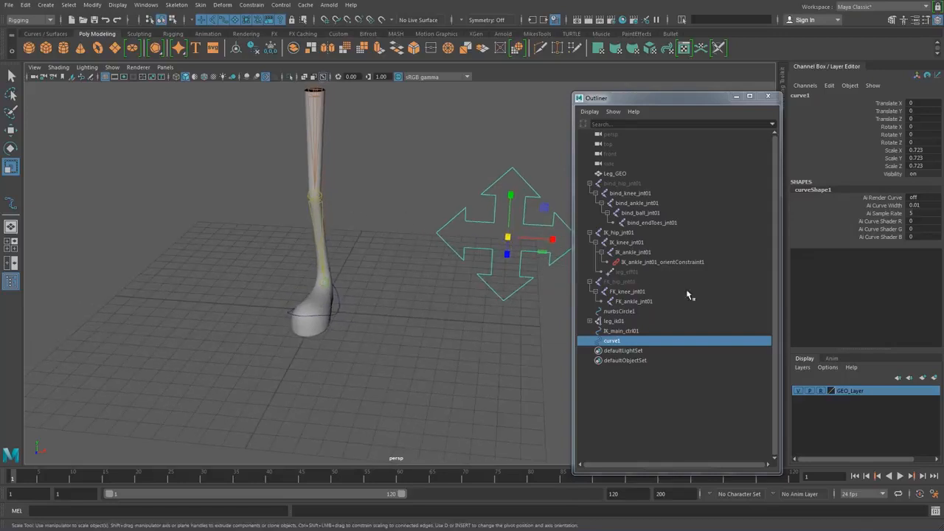
# Hide GEO_Layer and move the four-way arrow curve onto the knee joint with point snapping.
pyautogui.click(797, 391)
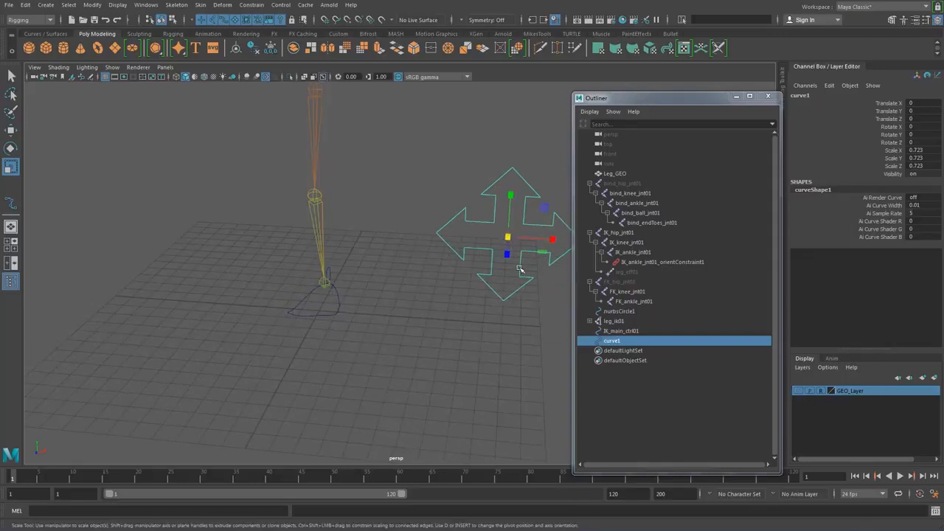
pyautogui.press('w')
pyautogui.press('v')
pyautogui.moveTo(334, 200); pyautogui.dragTo(460, 227)
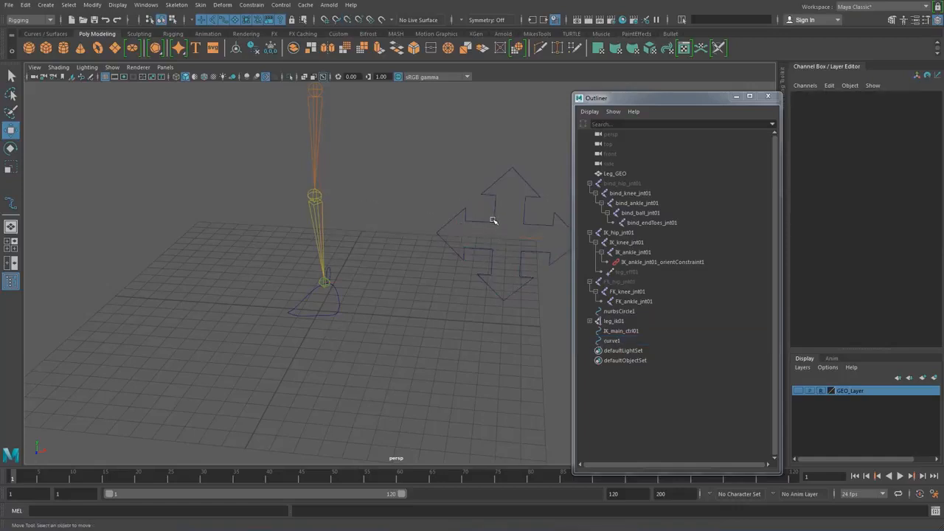
pyautogui.click(494, 221)
pyautogui.moveTo(506, 233); pyautogui.dragTo(346, 191)
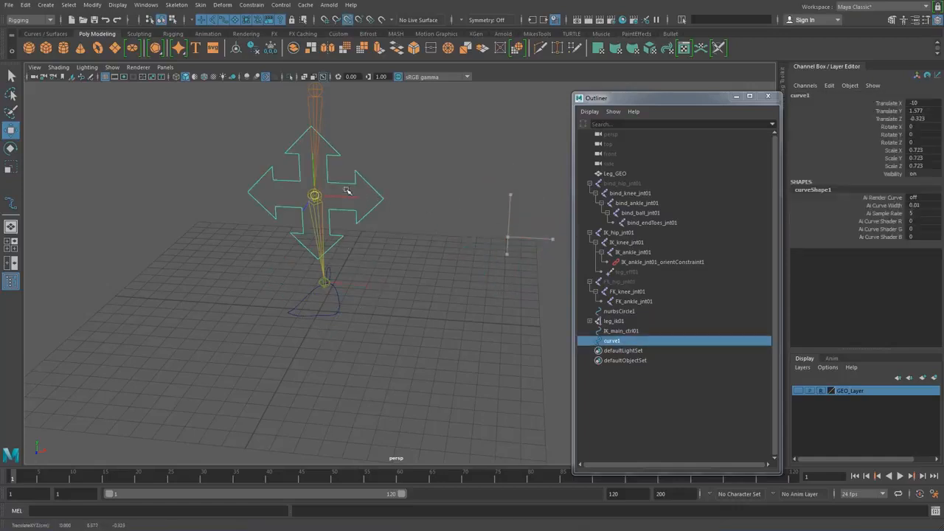
# Scale the four-way arrow curve uniformly to about 0.401 and move it in front of the knee to Translate Z about 5.264.
pyautogui.keyDown('alt'); pyautogui.moveTo(482, 238); pyautogui.dragTo(483, 275); pyautogui.keyUp('alt')
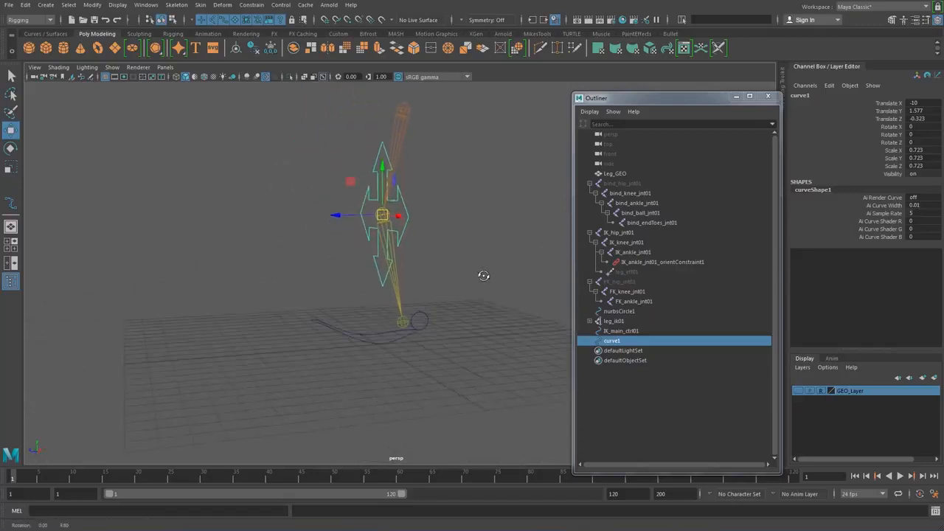
pyautogui.press('e')
pyautogui.press('r')
pyautogui.moveTo(383, 207); pyautogui.dragTo(256, 216)
pyautogui.press('w')
# Pull the arrow curve's inner control vertices forward along Z to bow its shape away from the knee, and return to object mode.
pyautogui.moveTo(258, 229); pyautogui.dragTo(213, 229, button='right')
pyautogui.moveTo(249, 221); pyautogui.dragTo(250, 260)
pyautogui.moveTo(210, 228); pyautogui.dragTo(194, 230)
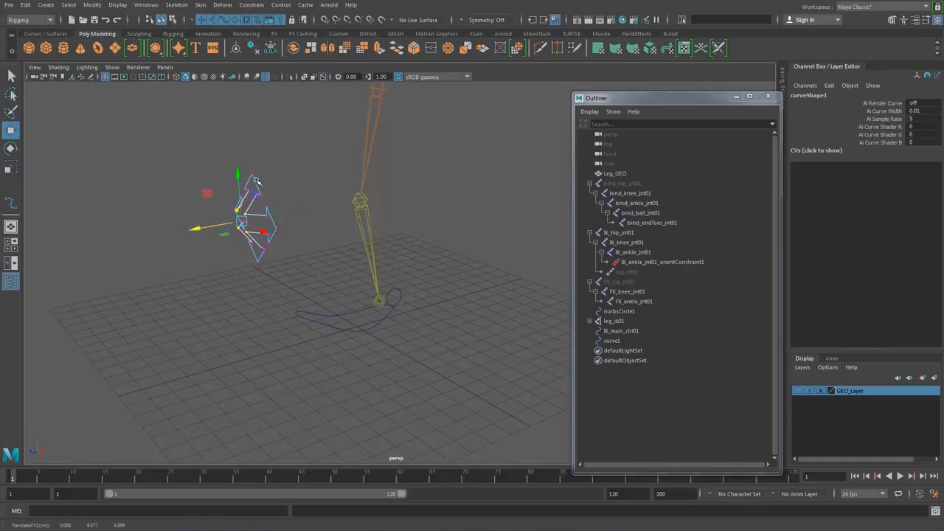
pyautogui.moveTo(256, 182); pyautogui.dragTo(283, 171, button='right')
pyautogui.click(284, 171)
pyautogui.keyDown('alt'); pyautogui.moveTo(308, 186); pyautogui.dragTo(284, 201); pyautogui.keyUp('alt')
pyautogui.click(286, 202)
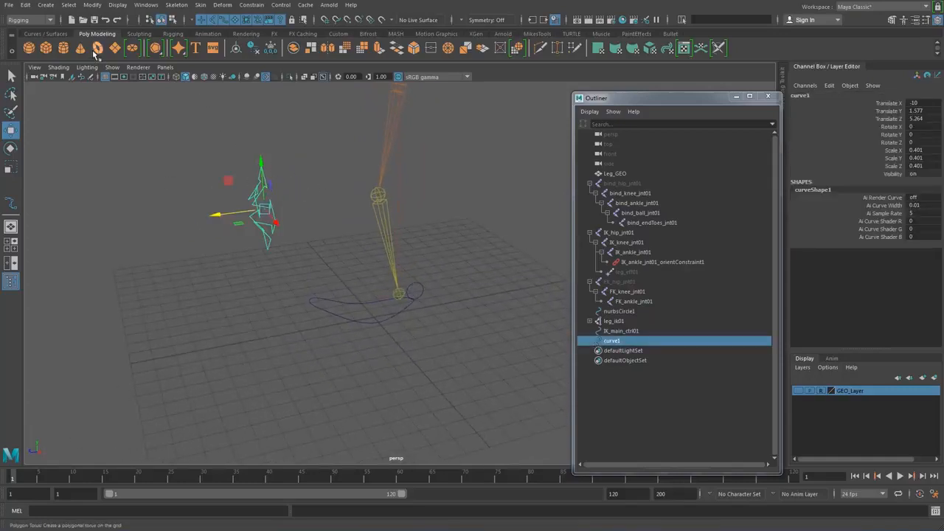
# Freeze the four-way arrow curve's transformations and rename the curve IK_PoleV_ctrl01.
pyautogui.click(271, 50)
pyautogui.click(310, 138)
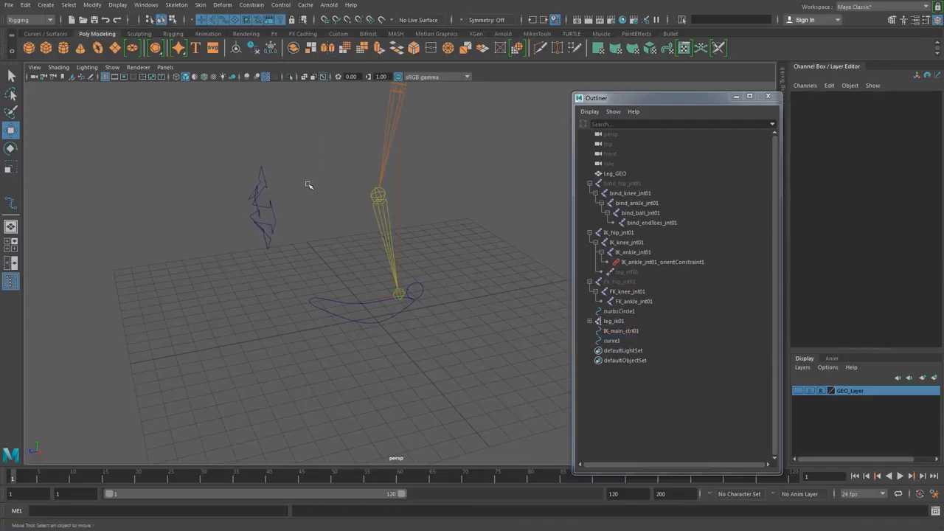
pyautogui.click(256, 191)
pyautogui.keyDown('alt'); pyautogui.moveTo(300, 232); pyautogui.dragTo(332, 208); pyautogui.keyUp('alt')
pyautogui.scroll(2, 333, 210)
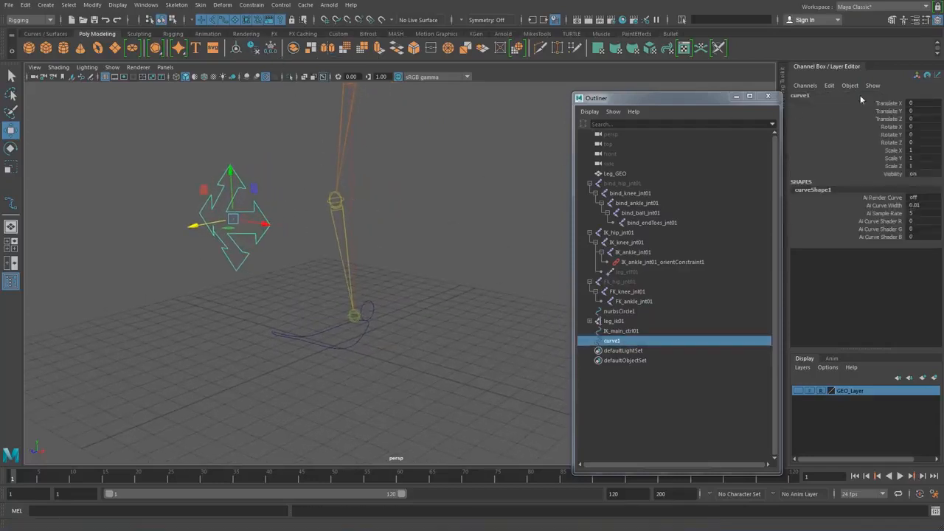
pyautogui.doubleClick(806, 96)
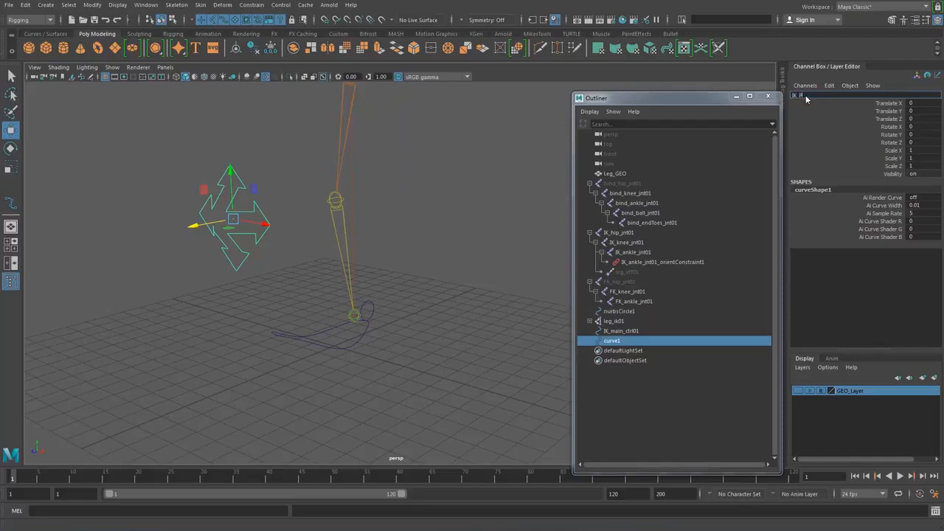
pyautogui.write('IK_PoleV_ctrl01')
pyautogui.press('Return')
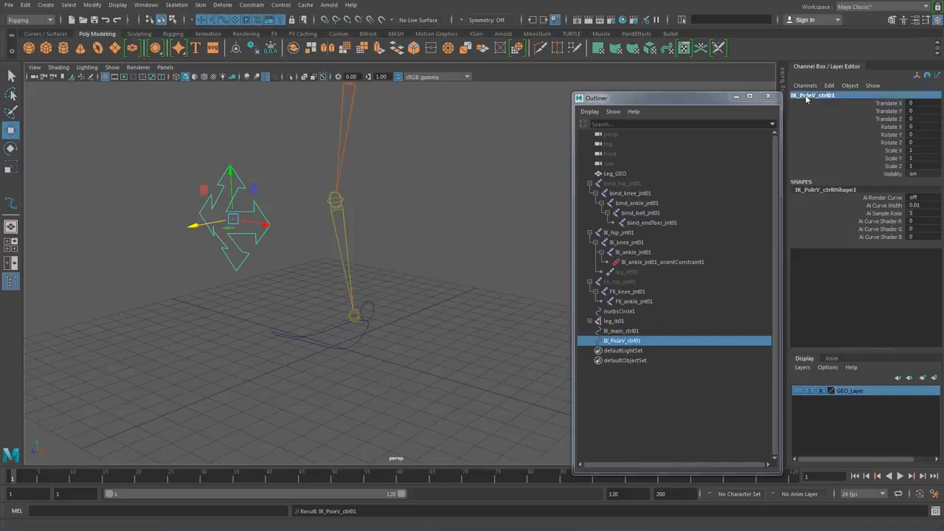
# Show GEO_Layer and constrain leg_ik01 to IK_PoleV_ctrl01 with a Pole Vector constraint.
pyautogui.keyDown('alt'); pyautogui.moveTo(386, 280); pyautogui.dragTo(394, 284); pyautogui.keyUp('alt')
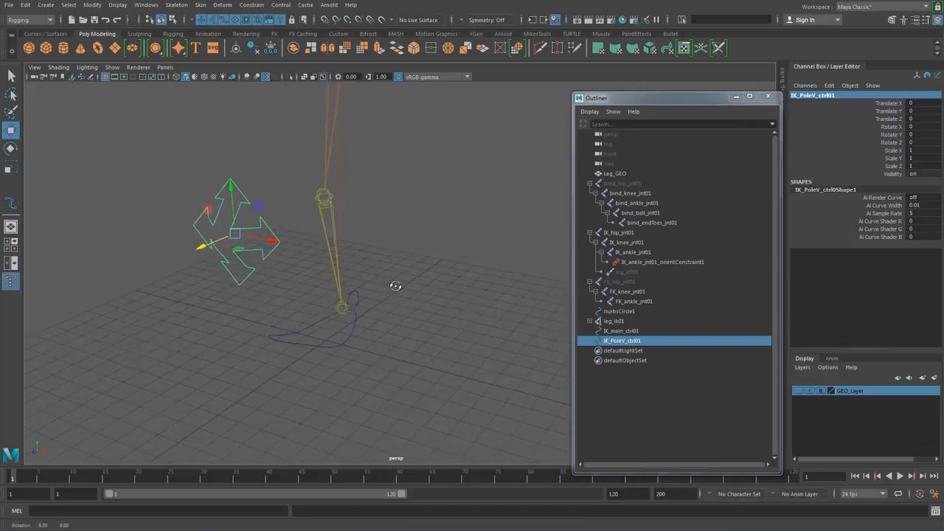
pyautogui.click(799, 391)
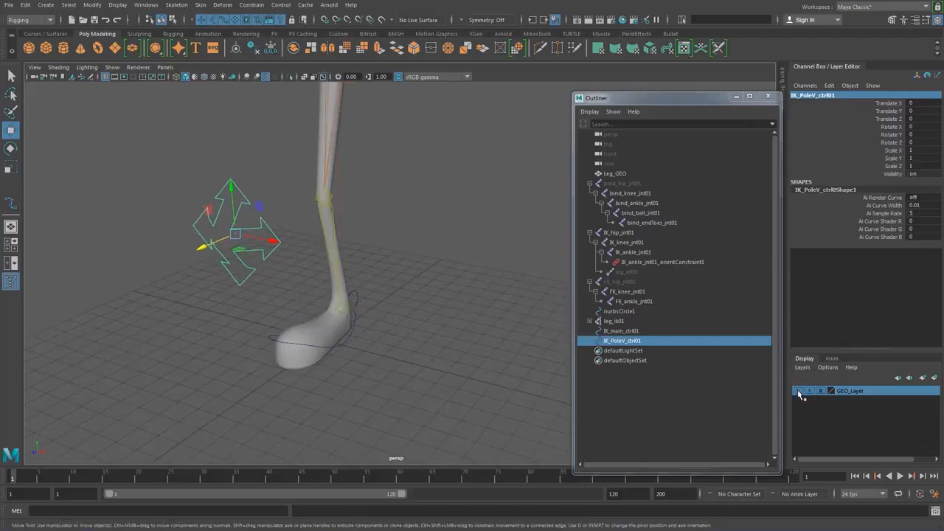
pyautogui.keyDown('alt'); pyautogui.moveTo(315, 292); pyautogui.dragTo(261, 265); pyautogui.keyUp('alt')
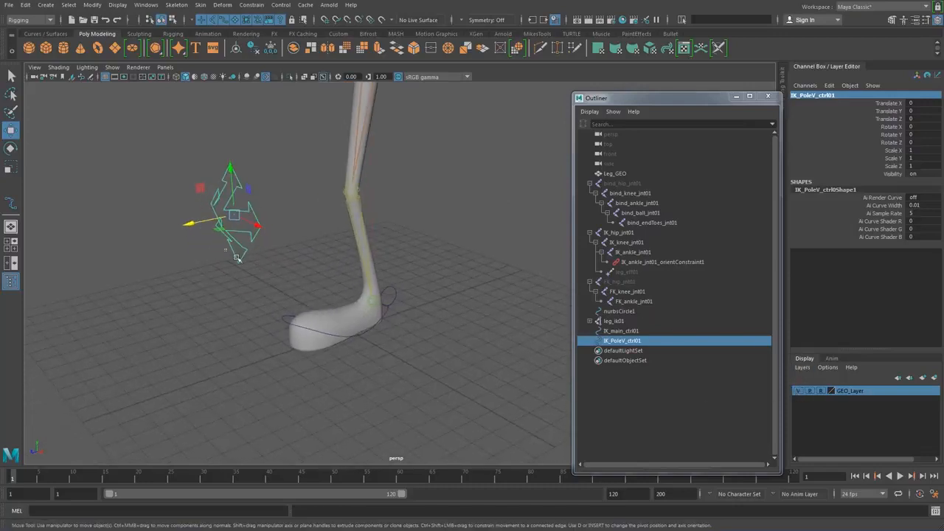
pyautogui.keyDown('shift'); pyautogui.click(383, 306); pyautogui.keyUp('shift')
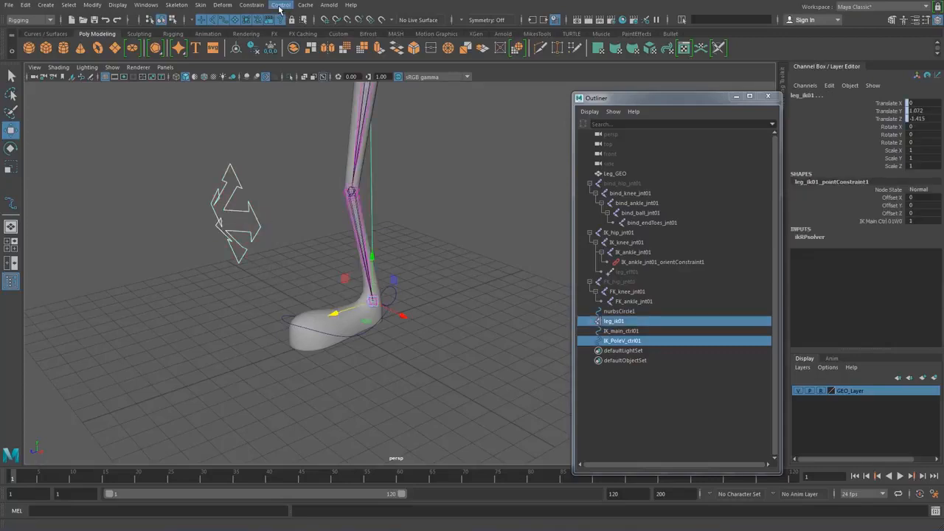
pyautogui.click(252, 6)
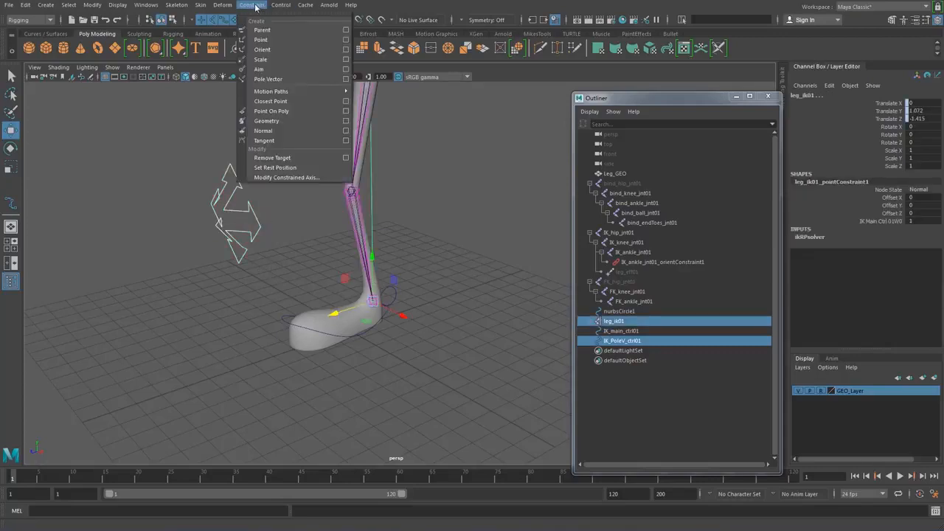
pyautogui.click(281, 80)
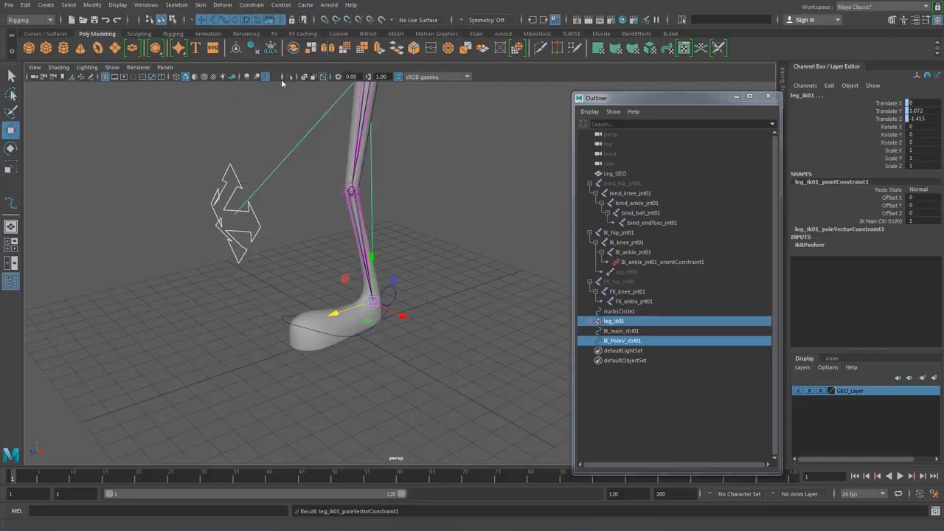
pyautogui.click(471, 205)
# Test the pole vector by moving IK_PoleV_ctrl01 in front of the knee, and undo the move.
pyautogui.keyDown('alt'); pyautogui.moveTo(401, 200); pyautogui.dragTo(432, 188); pyautogui.keyUp('alt')
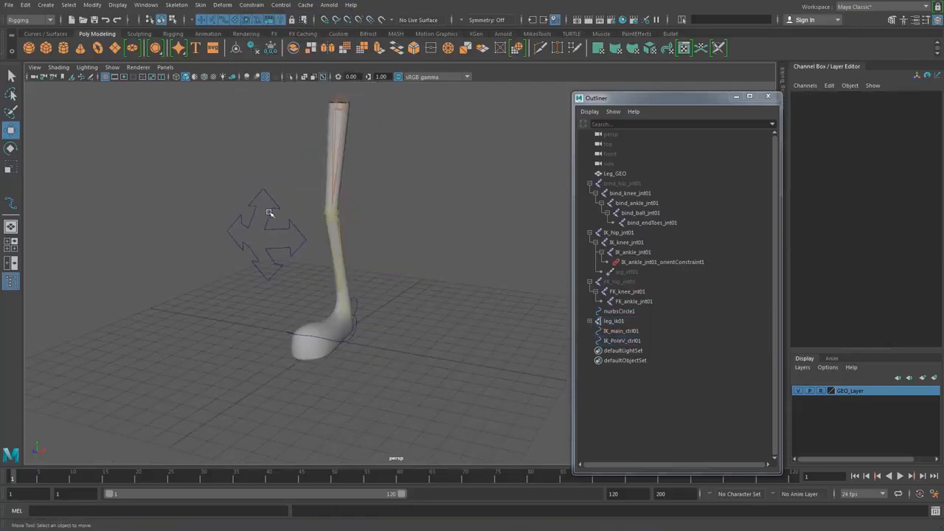
pyautogui.click(273, 228)
pyautogui.keyDown('alt'); pyautogui.moveTo(338, 242); pyautogui.dragTo(198, 226); pyautogui.keyUp('alt')
pyautogui.hotkey('ctrl', 'z')
pyautogui.keyDown('alt'); pyautogui.moveTo(429, 272); pyautogui.dragTo(357, 258); pyautogui.keyUp('alt')
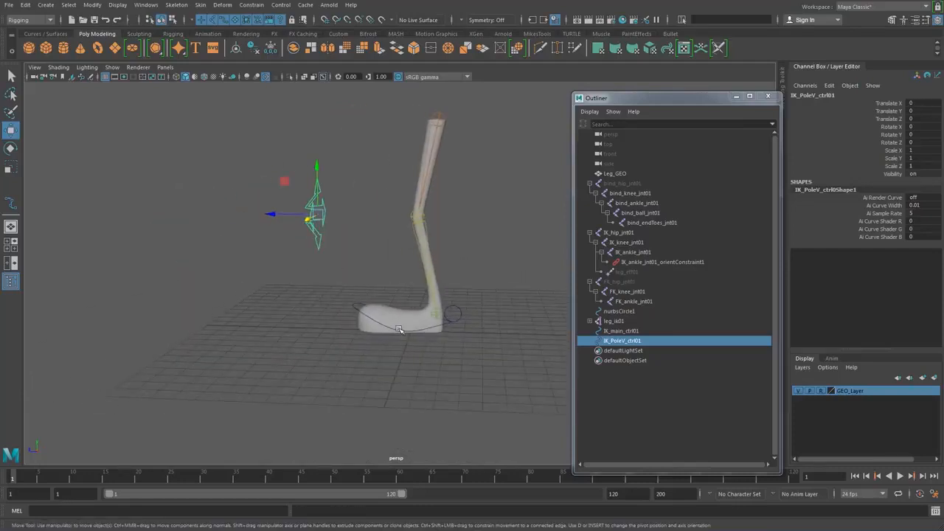
# Test the knee bend by raising IK_main_ctrl01 about 2.3 units and moving IK_PoleV_ctrl01 sideways, and undo both moves.
pyautogui.click(415, 329)
pyautogui.moveTo(438, 267); pyautogui.dragTo(436, 224)
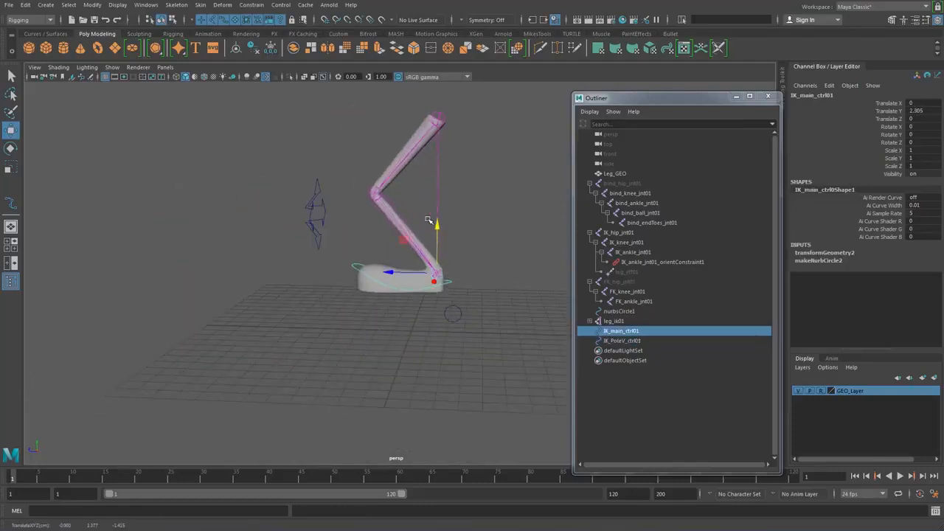
pyautogui.click(333, 225)
pyautogui.keyDown('alt'); pyautogui.moveTo(353, 231); pyautogui.dragTo(447, 264); pyautogui.keyUp('alt')
pyautogui.moveTo(322, 258); pyautogui.dragTo(500, 286)
pyautogui.hotkey('ctrl', 'z')
pyautogui.hotkey('ctrl', 'z')
pyautogui.hotkey('ctrl', 'z')
pyautogui.keyDown('alt'); pyautogui.moveTo(462, 256); pyautogui.dragTo(455, 275); pyautogui.keyUp('alt')
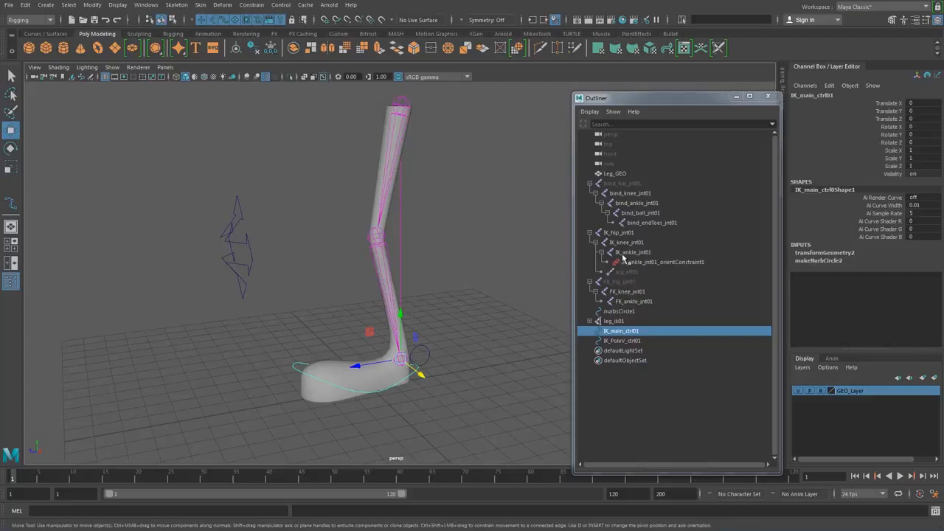
# Hide the IK_hip_jnt01 chain and show the FK_hip_jnt01 chain.
pyautogui.click(623, 233)
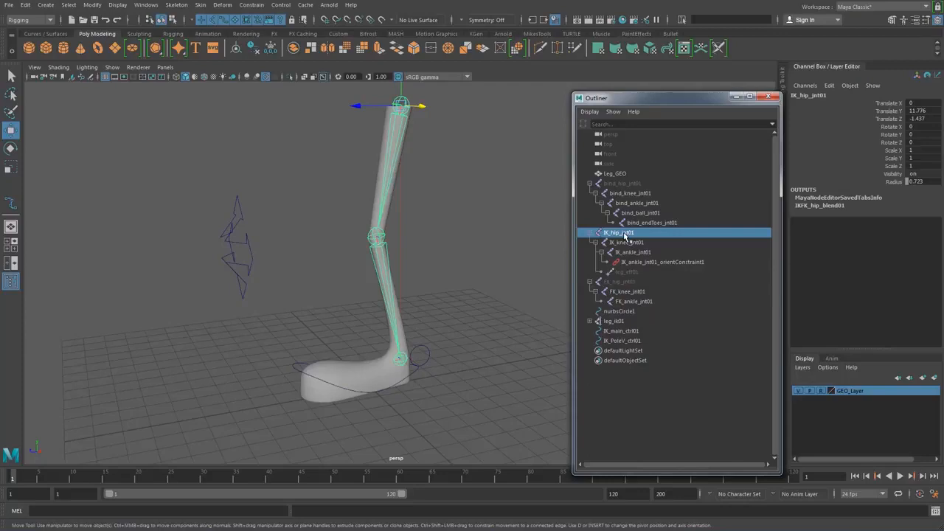
pyautogui.hotkey('ctrl', 'h')
pyautogui.click(590, 232)
pyautogui.click(618, 241)
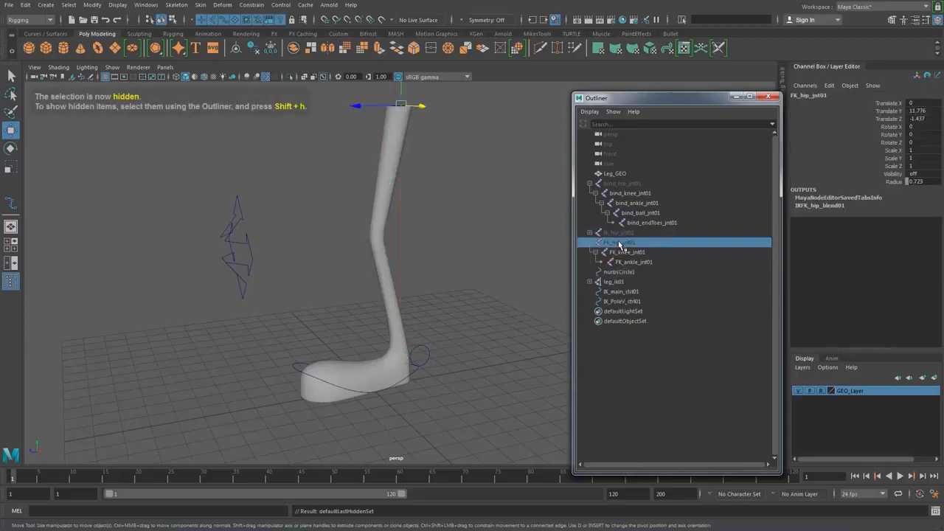
pyautogui.hotkey('shift', 'h')
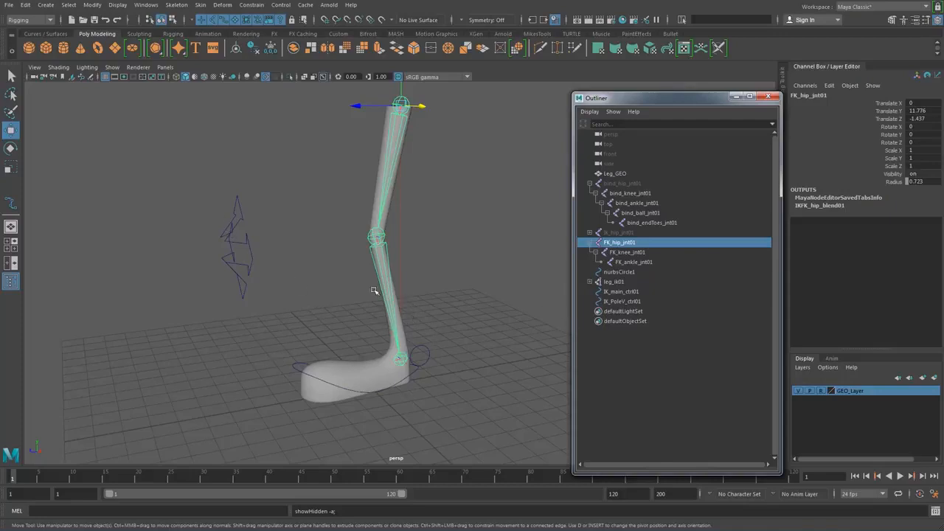
# Draw a closed arrow with the EP Curve Tool in the side view behind the leg, pointing at it, about 4 grid squares wide and high.
pyautogui.keyDown('alt'); pyautogui.moveTo(417, 270); pyautogui.dragTo(435, 280); pyautogui.keyUp('alt')
pyautogui.press('space')
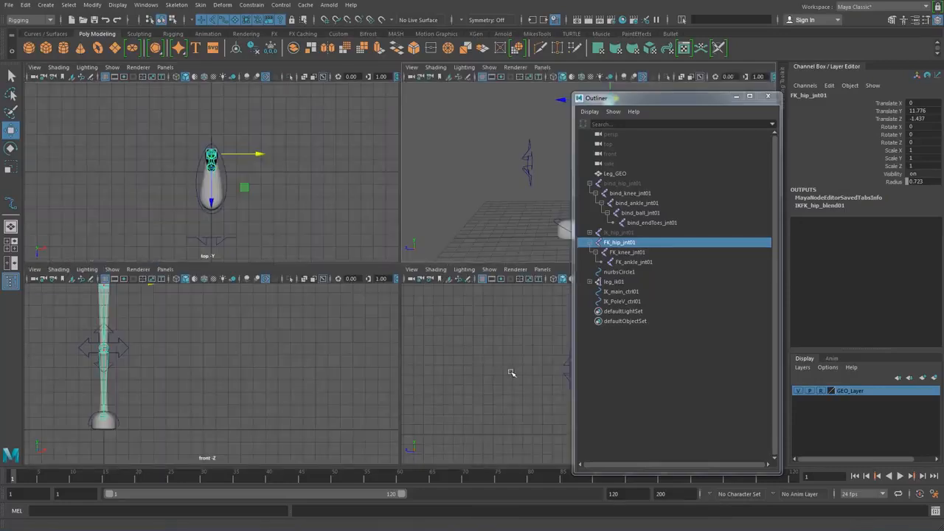
pyautogui.press('space')
pyautogui.press('space')
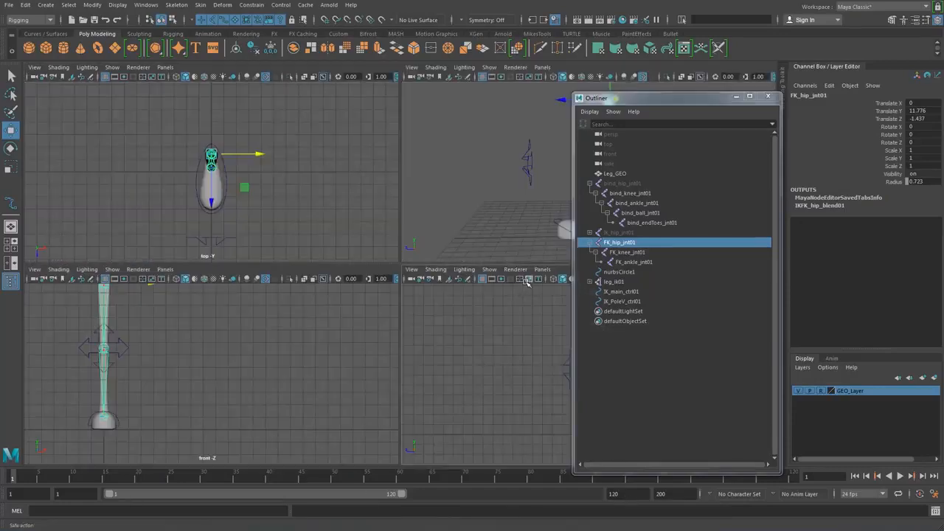
pyautogui.press('space')
pyautogui.keyDown('alt'); pyautogui.moveTo(423, 309); pyautogui.dragTo(203, 307, button='middle'); pyautogui.keyUp('alt')
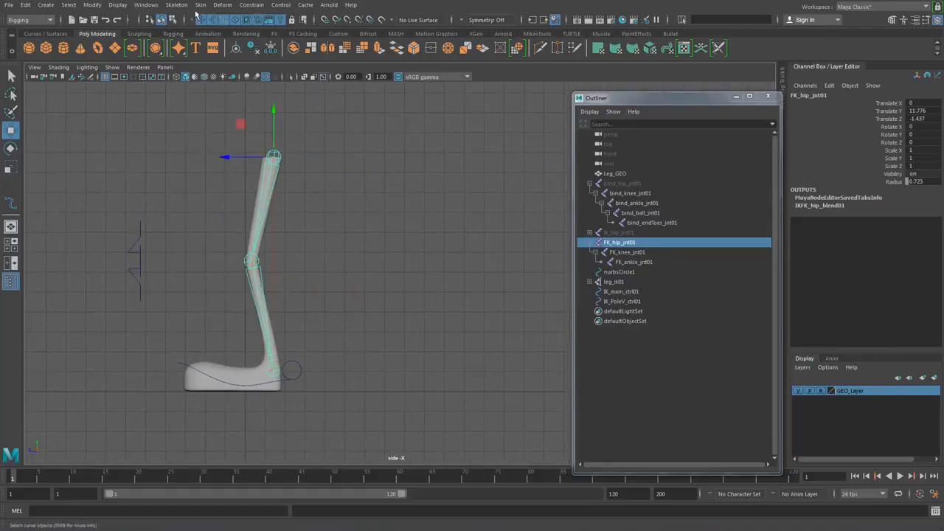
pyautogui.click(174, 34)
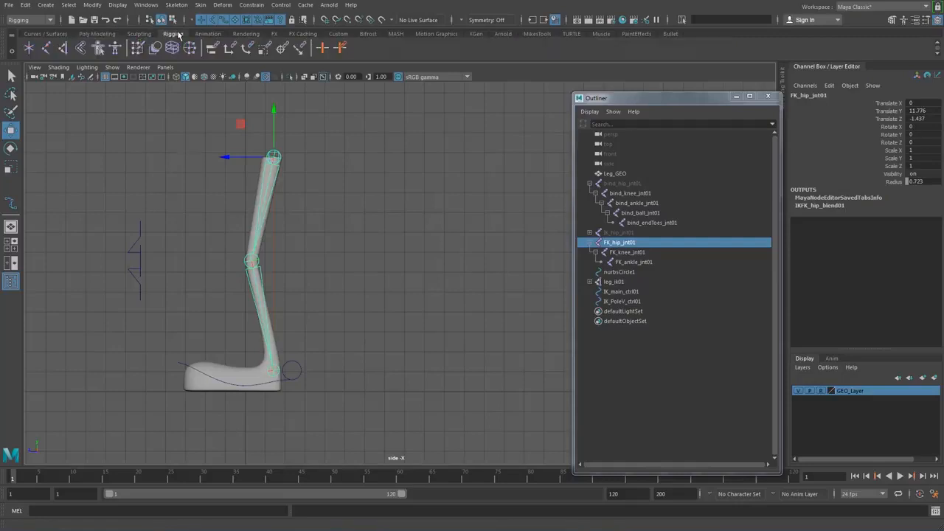
pyautogui.click(98, 34)
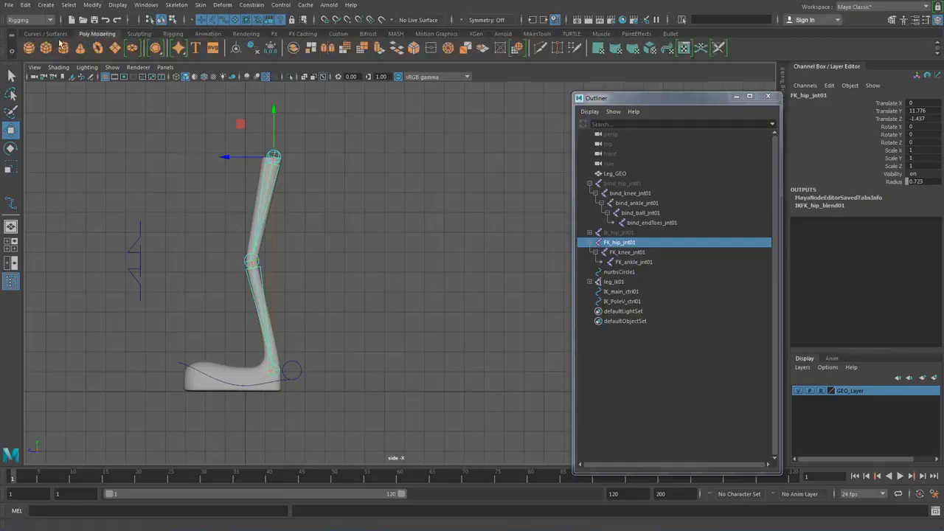
pyautogui.click(47, 34)
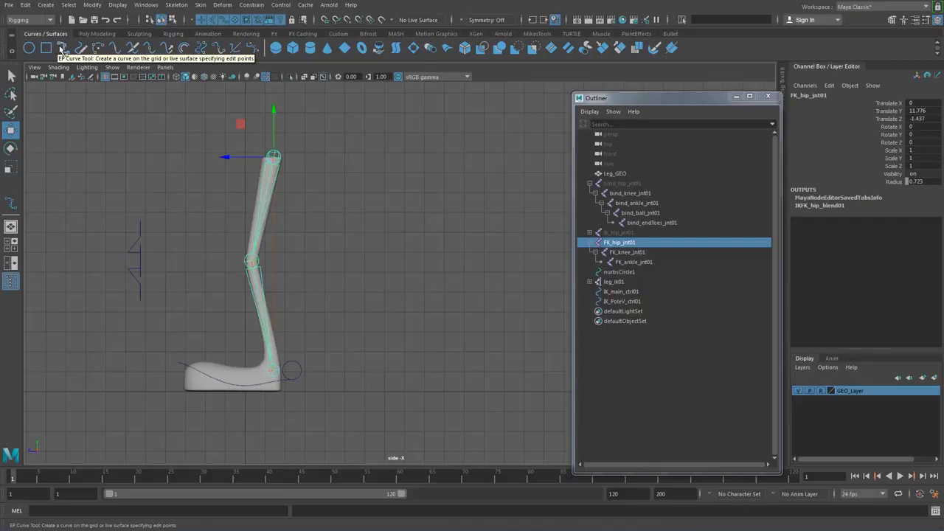
pyautogui.click(65, 48)
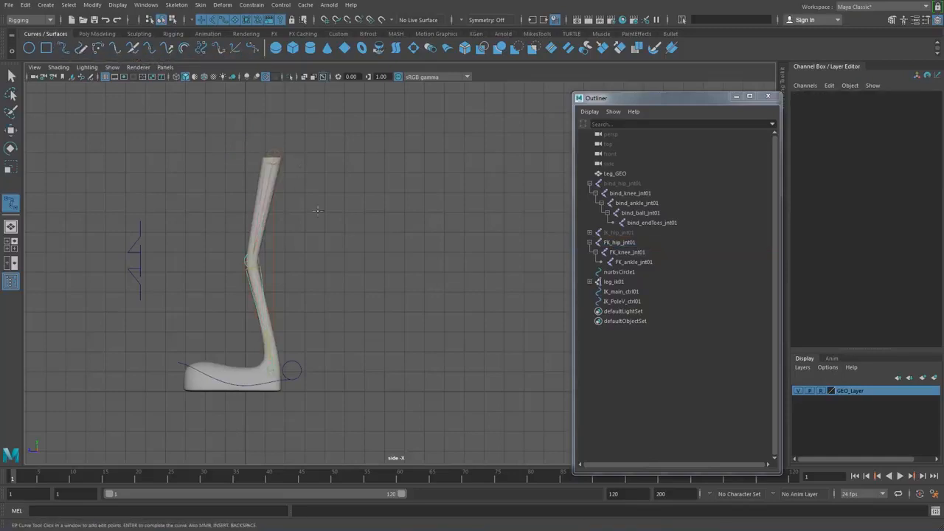
pyautogui.scroll(3, 400, 275)
pyautogui.keyDown('alt'); pyautogui.moveTo(401, 275); pyautogui.dragTo(354, 275, button='middle'); pyautogui.keyUp('alt')
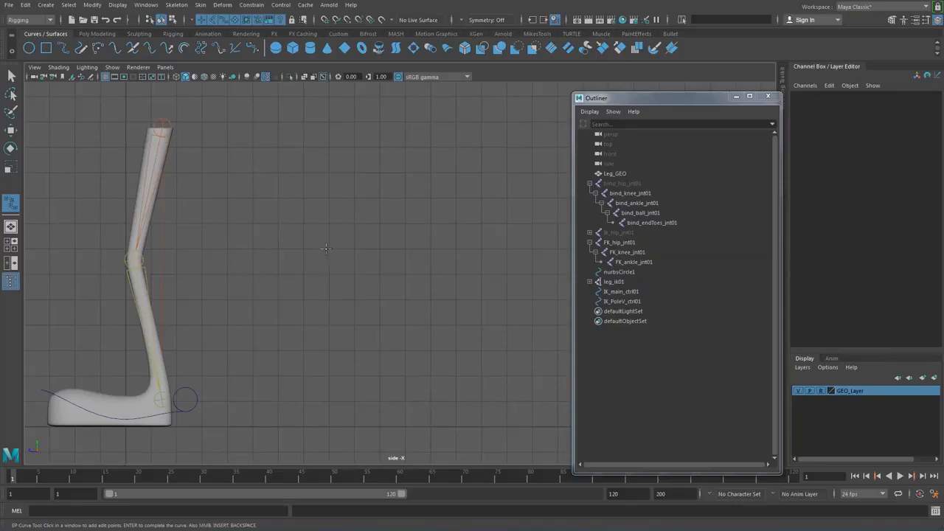
pyautogui.click(328, 248)
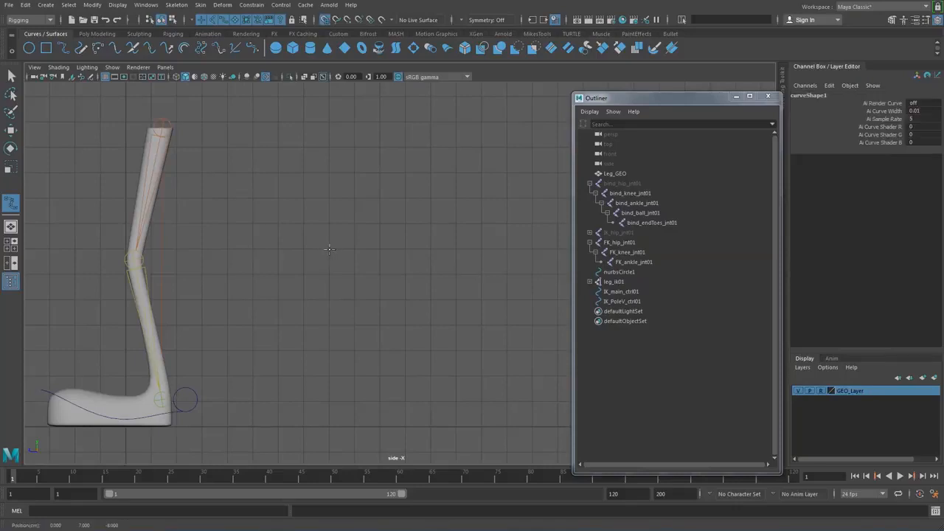
pyautogui.click(379, 198)
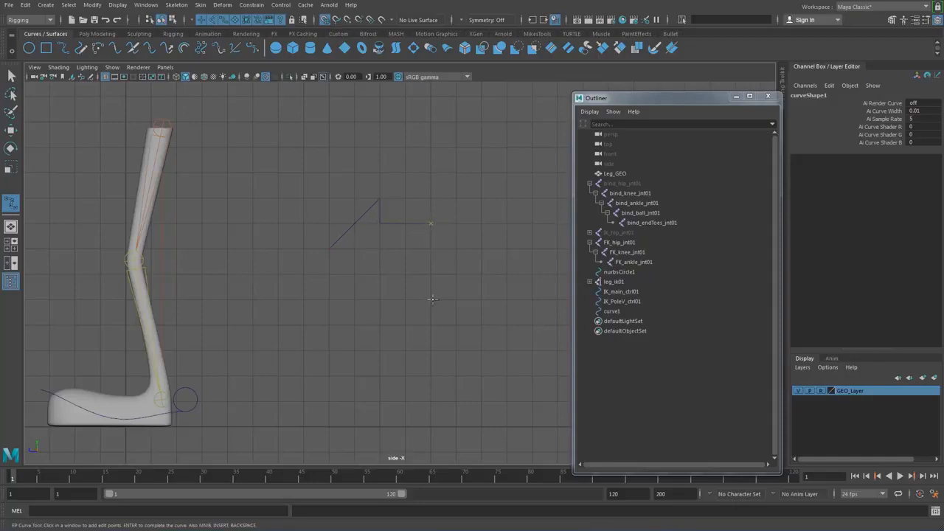
pyautogui.hotkey('ctrl', 'z')
pyautogui.click(429, 272)
pyautogui.click(329, 250)
pyautogui.press('Return')
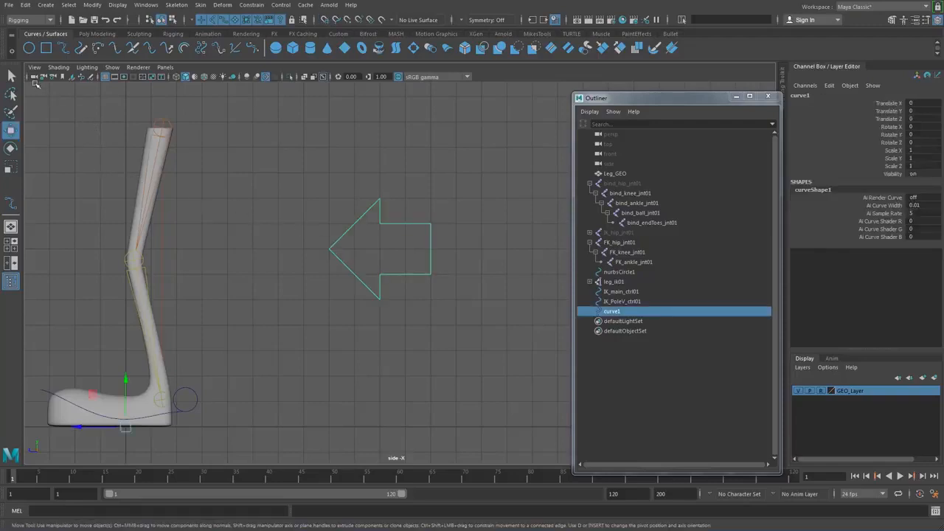
# Return to the perspective view and hide GEO_Layer to expose the FK joints.
pyautogui.press('space')
pyautogui.press('space')
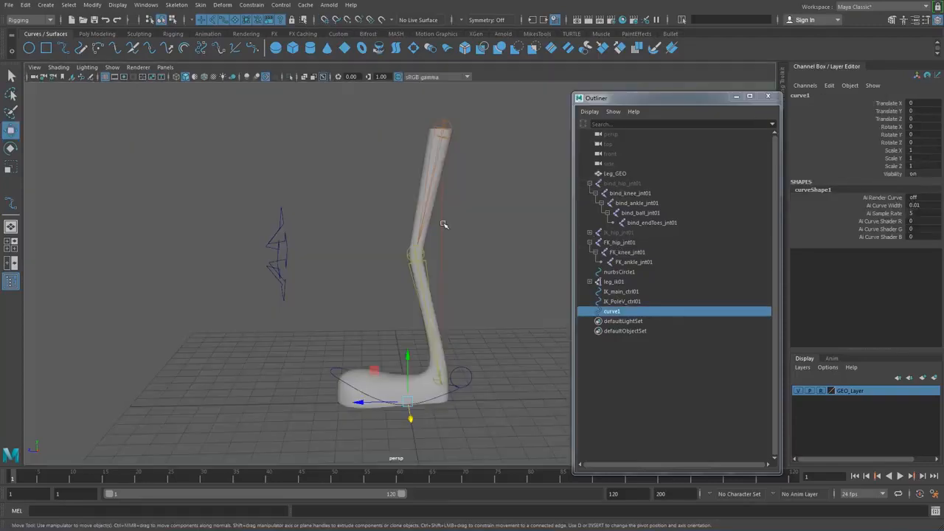
pyautogui.keyDown('alt'); pyautogui.moveTo(443, 222); pyautogui.dragTo(472, 221); pyautogui.keyUp('alt')
pyautogui.click(798, 390)
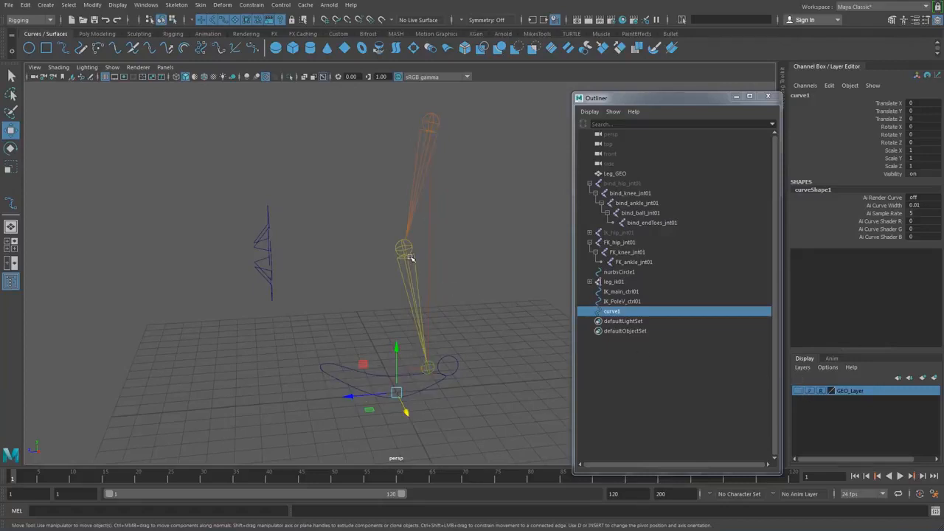
# Center the pivot of the arrow curve and freeze its transformations.
pyautogui.moveTo(407, 256)
pyautogui.keyDown('alt'); pyautogui.mouseDown()
pyautogui.moveTo(358, 228)
pyautogui.moveTo(411, 243)
pyautogui.mouseUp(); pyautogui.keyUp('alt')
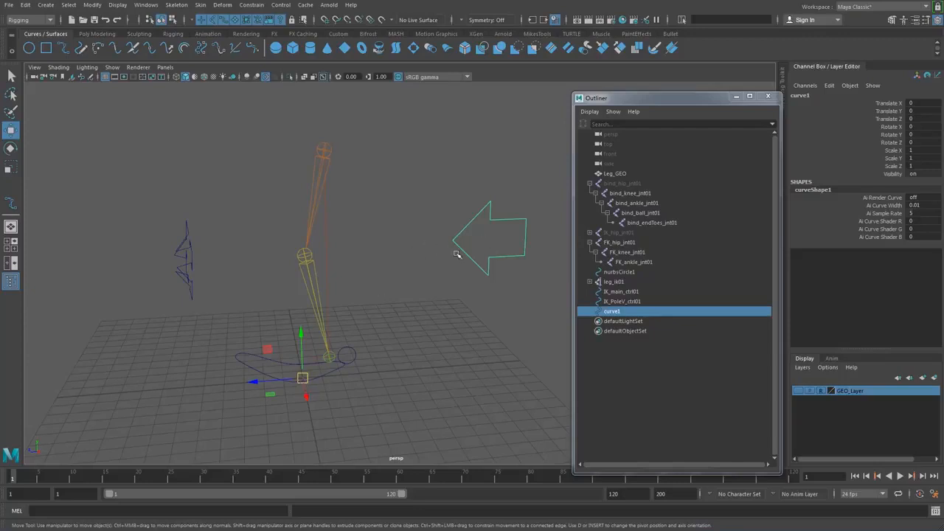
pyautogui.click(103, 34)
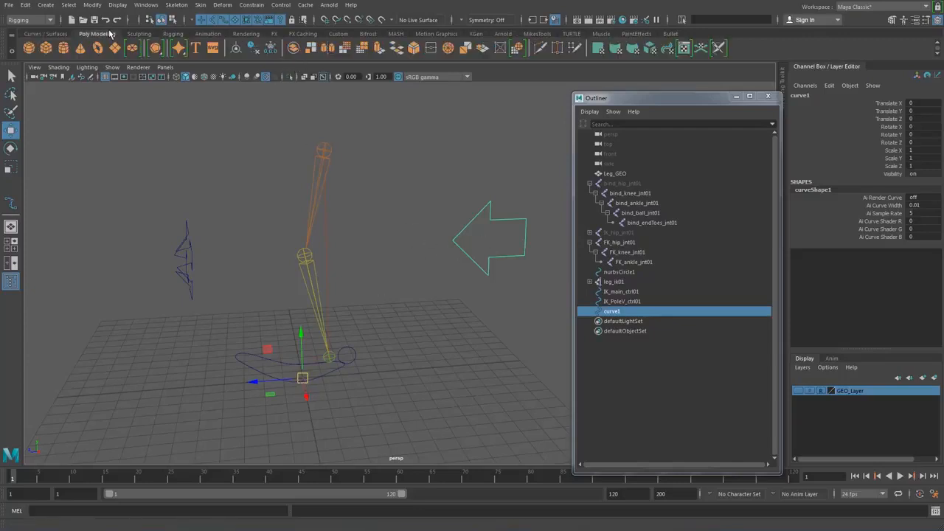
pyautogui.click(236, 49)
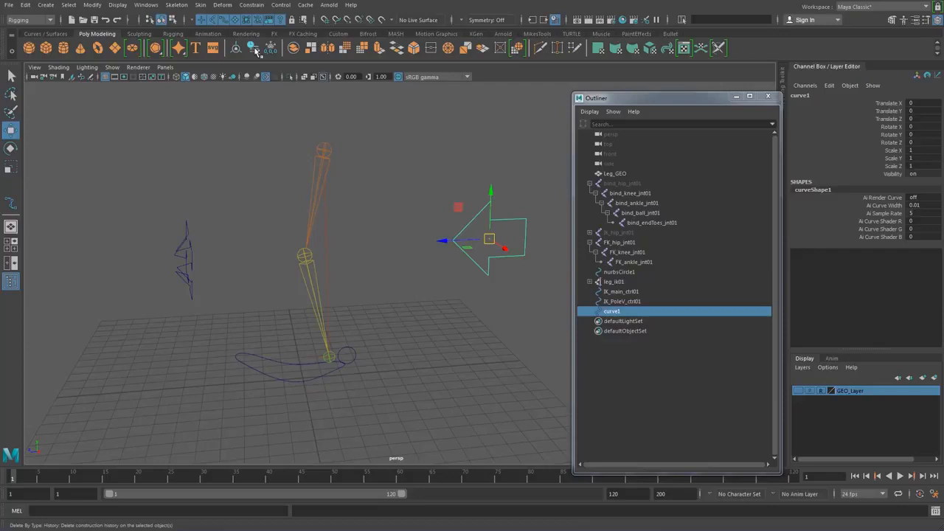
pyautogui.click(271, 48)
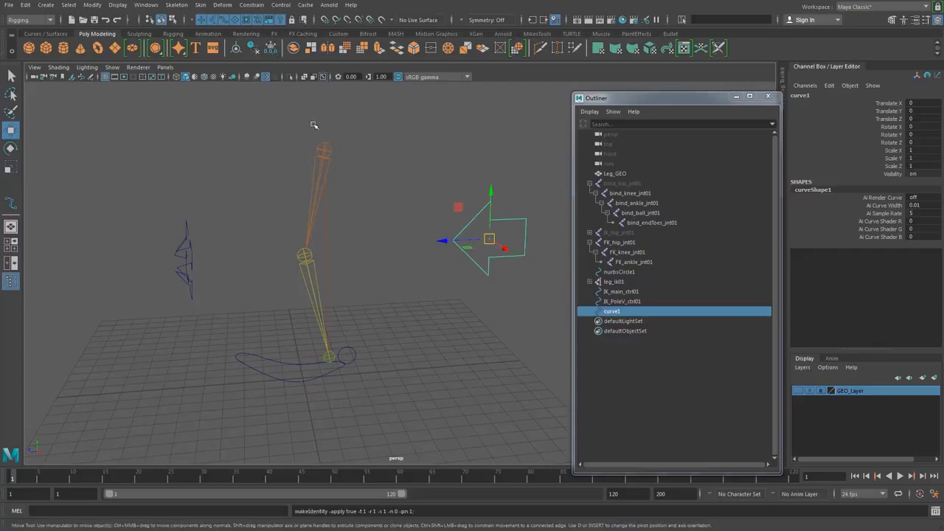
# Scale the arrow curve uniformly to about 0.53 and snap it onto the FK hip joint.
pyautogui.moveTo(434, 240); pyautogui.dragTo(326, 152)
pyautogui.press('e')
pyautogui.press('r')
pyautogui.press('w')
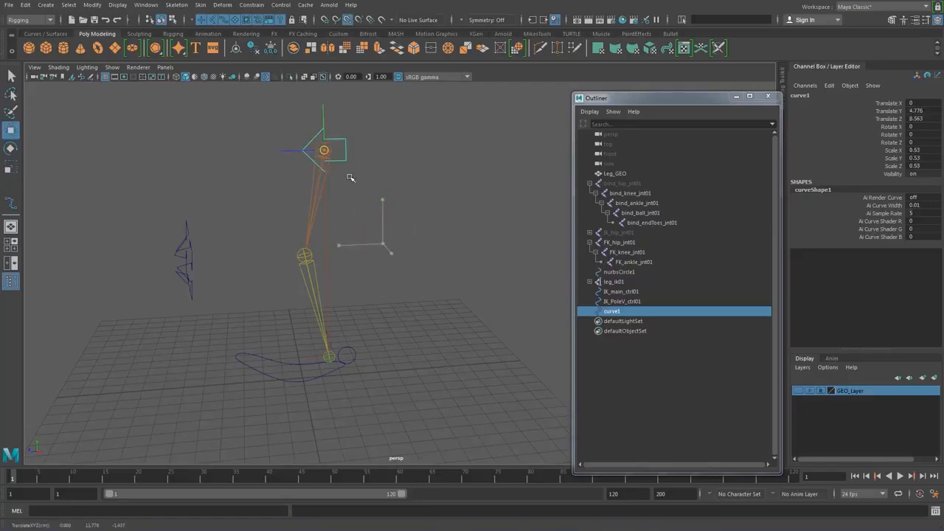
pyautogui.keyDown('alt'); pyautogui.moveTo(346, 188); pyautogui.dragTo(383, 222, button='middle'); pyautogui.keyUp('alt')
pyautogui.keyDown('alt'); pyautogui.moveTo(383, 222); pyautogui.dragTo(436, 241, button='right'); pyautogui.keyUp('alt')
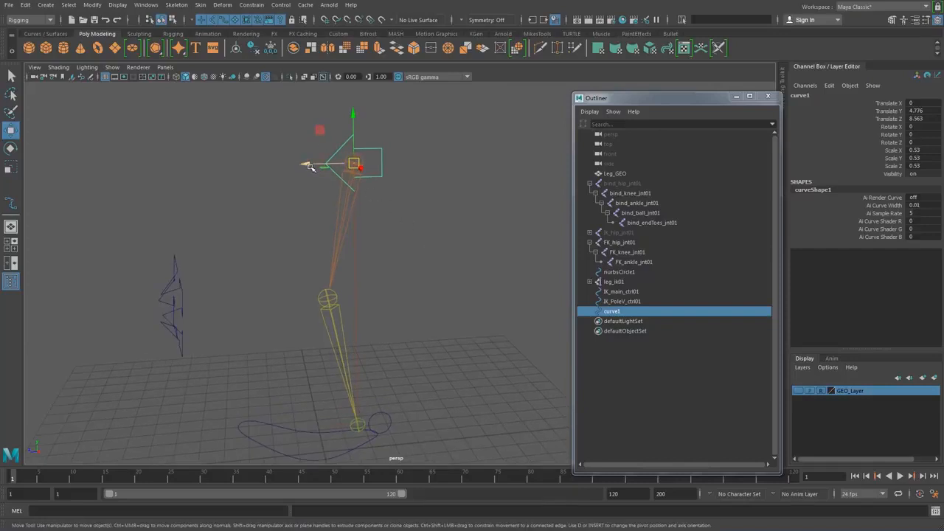
# Scale the arrow down to about 0.446 and move it behind the hip joint along Z, to a Translate Z of about 6.77.
pyautogui.press('r')
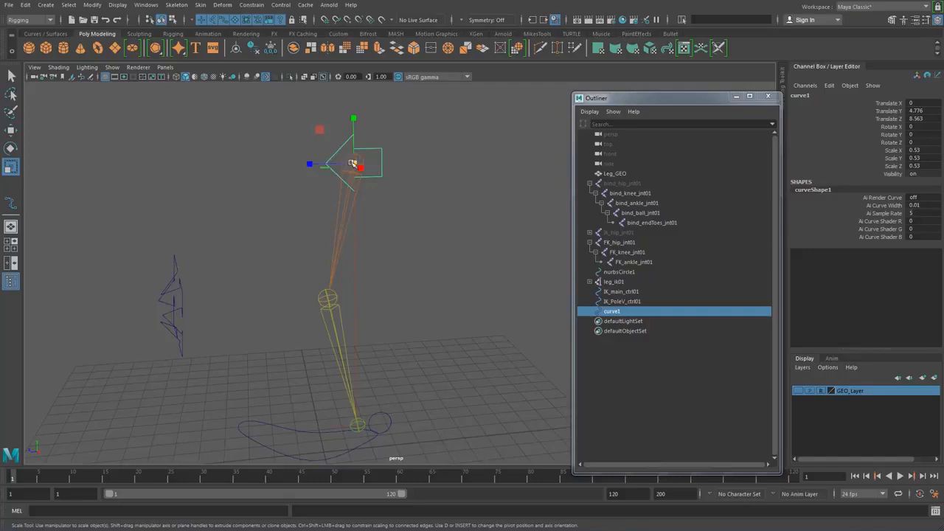
pyautogui.moveTo(354, 164)
pyautogui.mouseDown()
pyautogui.moveTo(338, 164)
pyautogui.moveTo(356, 164)
pyautogui.mouseUp()
pyautogui.press('w')
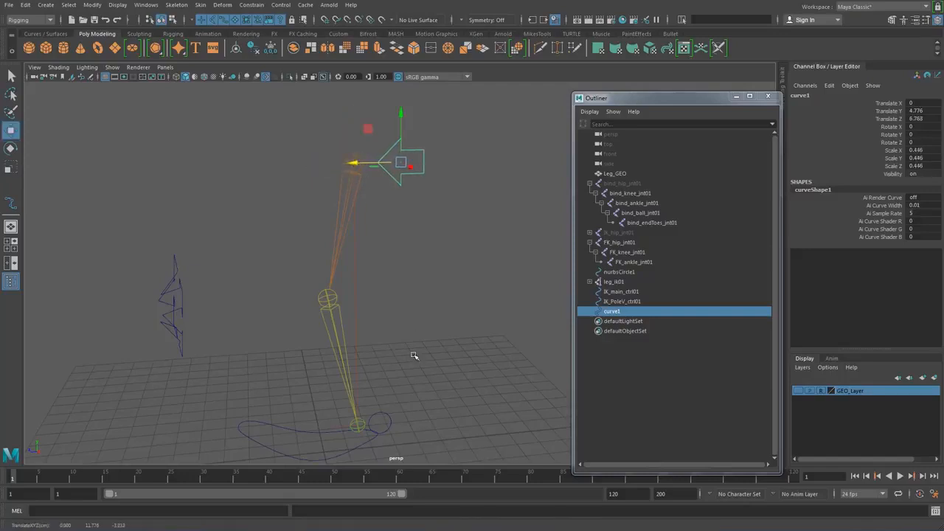
# Hide the leg_ik01 handle at the ankle.
pyautogui.keyDown('alt'); pyautogui.moveTo(357, 378); pyautogui.dragTo(419, 394); pyautogui.keyUp('alt')
pyautogui.keyDown('alt'); pyautogui.moveTo(381, 433); pyautogui.dragTo(392, 310, button='middle'); pyautogui.keyUp('alt')
pyautogui.click(332, 318)
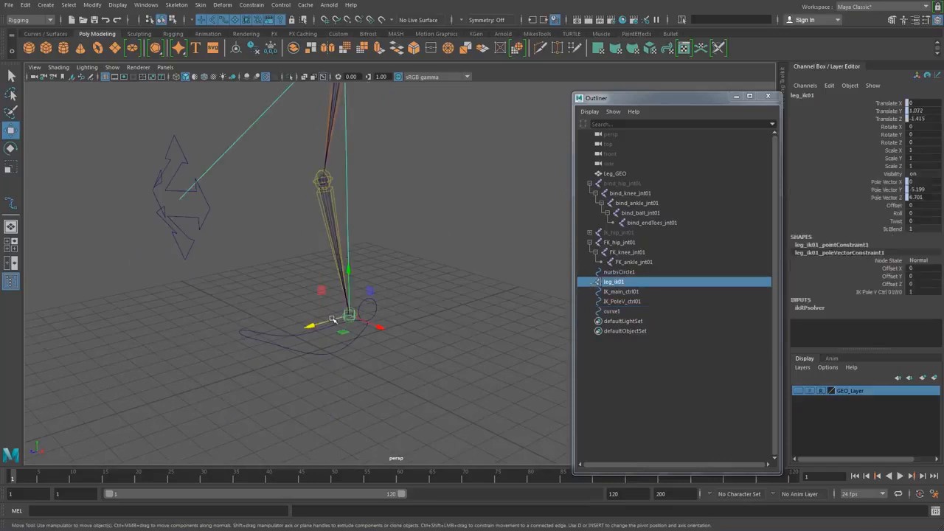
pyautogui.hotkey('ctrl', 'h')
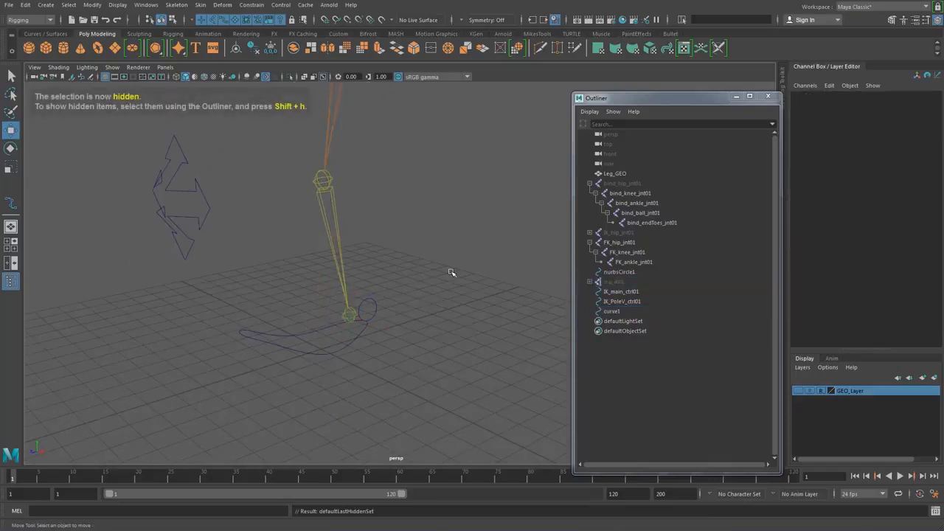
# Snap the pivot of the hip arrow curve onto the hip joint, leaving the arrow in place.
pyautogui.keyDown('alt'); pyautogui.moveTo(514, 277); pyautogui.dragTo(424, 310); pyautogui.keyUp('alt')
pyautogui.click(431, 158)
pyautogui.keyDown('alt'); pyautogui.moveTo(453, 202); pyautogui.dragTo(430, 258); pyautogui.keyUp('alt')
pyautogui.press('d')
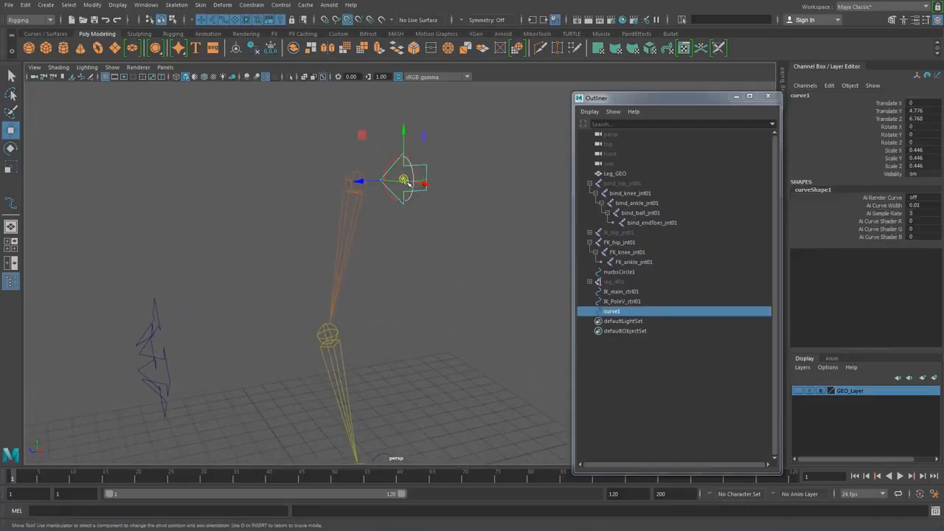
pyautogui.moveTo(401, 178); pyautogui.dragTo(354, 180)
pyautogui.press('d')
pyautogui.click(445, 291)
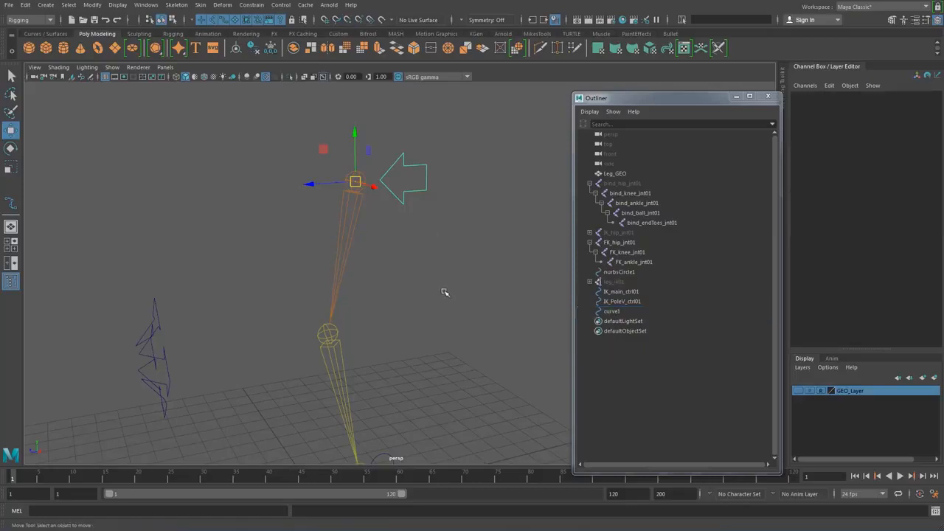
# Duplicate the hip arrow curve and snap the copy's pivot to the knee joint.
pyautogui.keyDown('alt'); pyautogui.moveTo(445, 291); pyautogui.dragTo(428, 186); pyautogui.keyUp('alt')
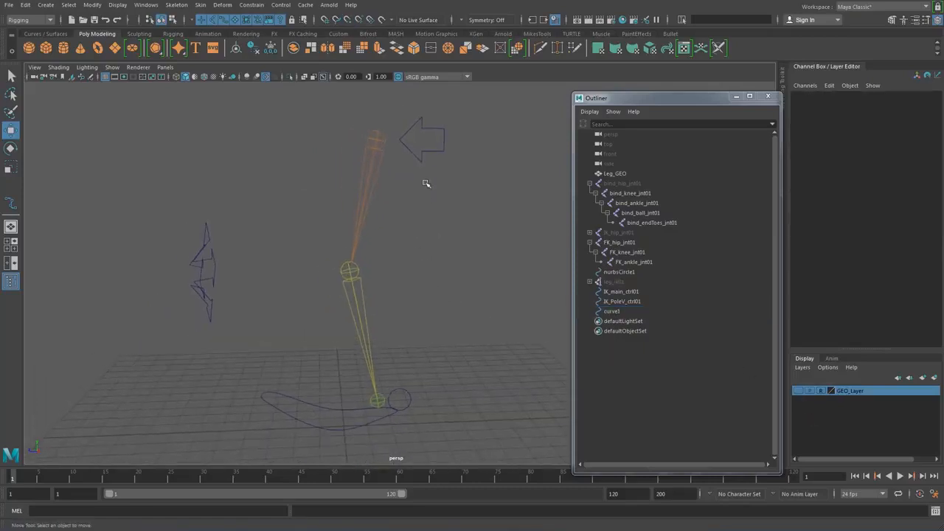
pyautogui.click(441, 155)
pyautogui.hotkey('ctrl', 'd')
pyautogui.press('v')
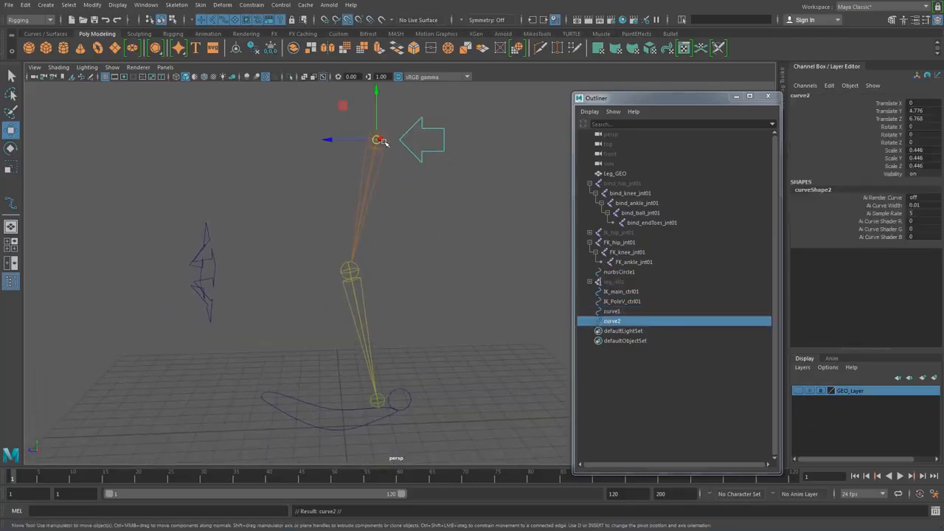
pyautogui.moveTo(376, 140); pyautogui.dragTo(359, 267)
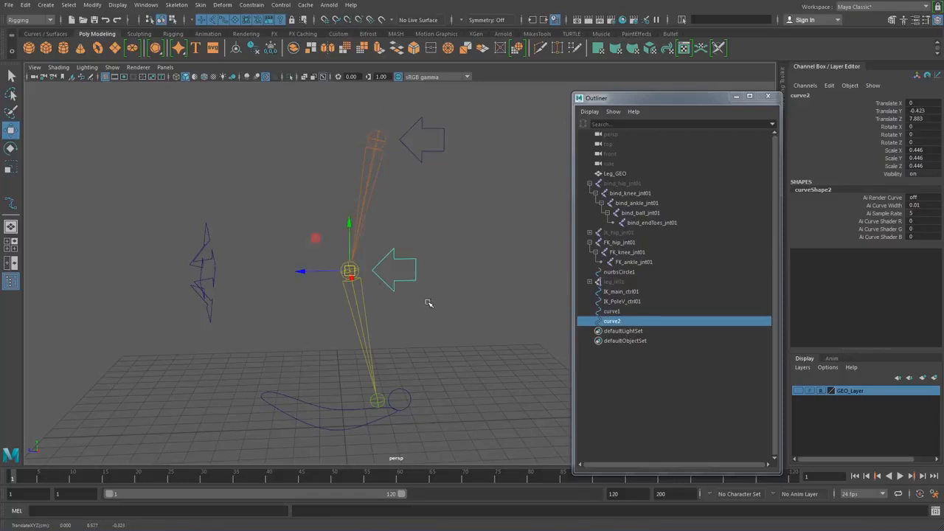
# Rotate the knee arrow to the front of the knee with Rotate X set to 180.
pyautogui.press('e')
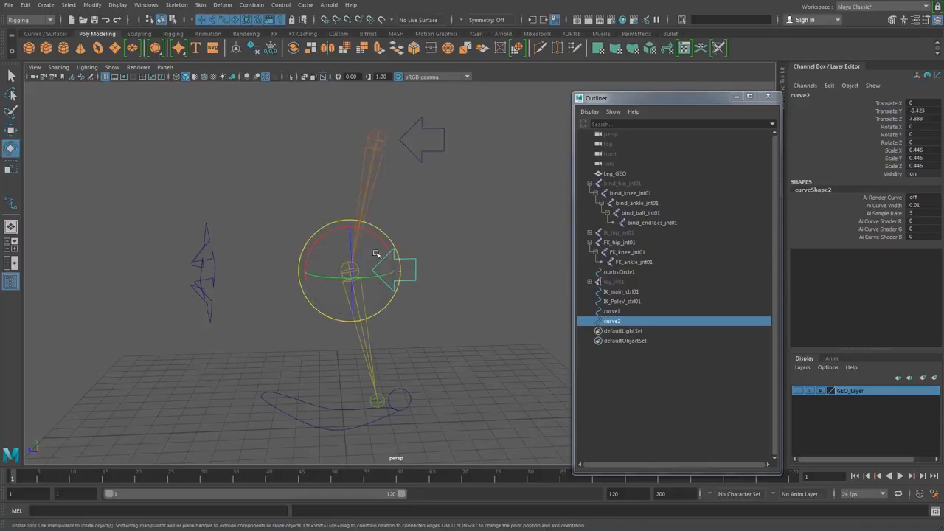
pyautogui.moveTo(346, 289); pyautogui.dragTo(384, 366)
pyautogui.click(931, 126)
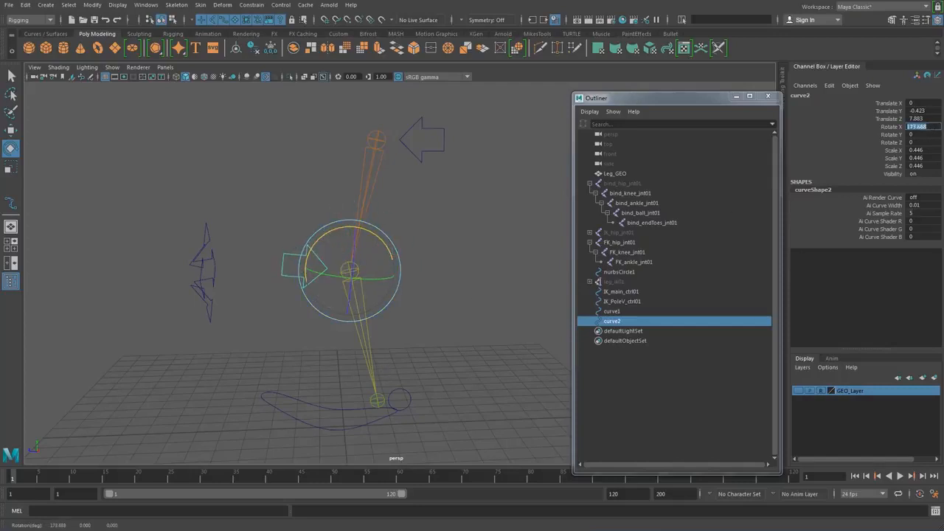
pyautogui.write('180')
pyautogui.press('Return')
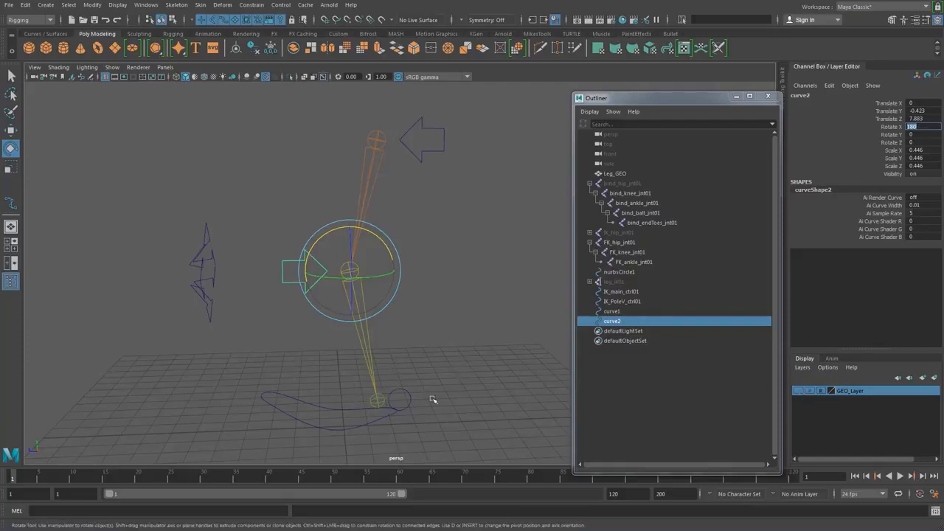
pyautogui.click(461, 253)
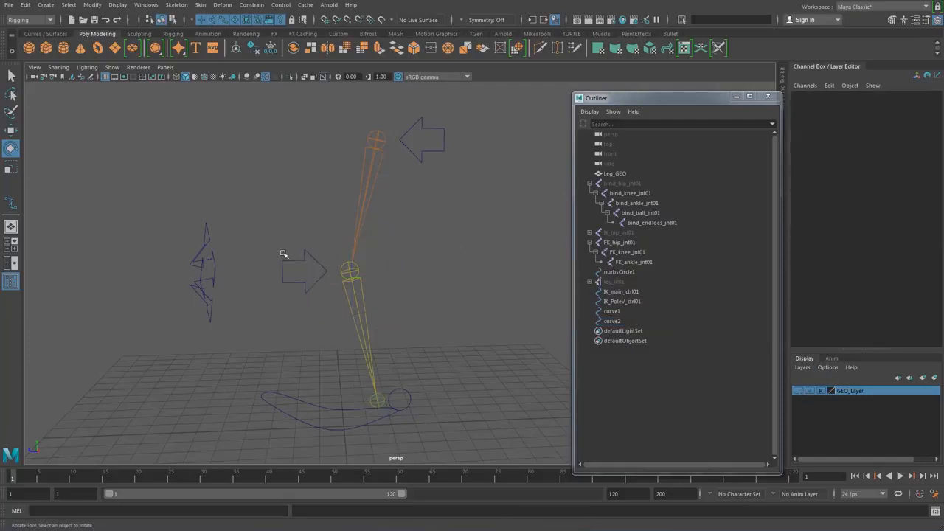
# Duplicate the knee arrow curve and snap the copy to the ankle joint.
pyautogui.click(284, 259)
pyautogui.keyDown('alt'); pyautogui.moveTo(482, 345); pyautogui.dragTo(517, 286, button='middle'); pyautogui.keyUp('alt')
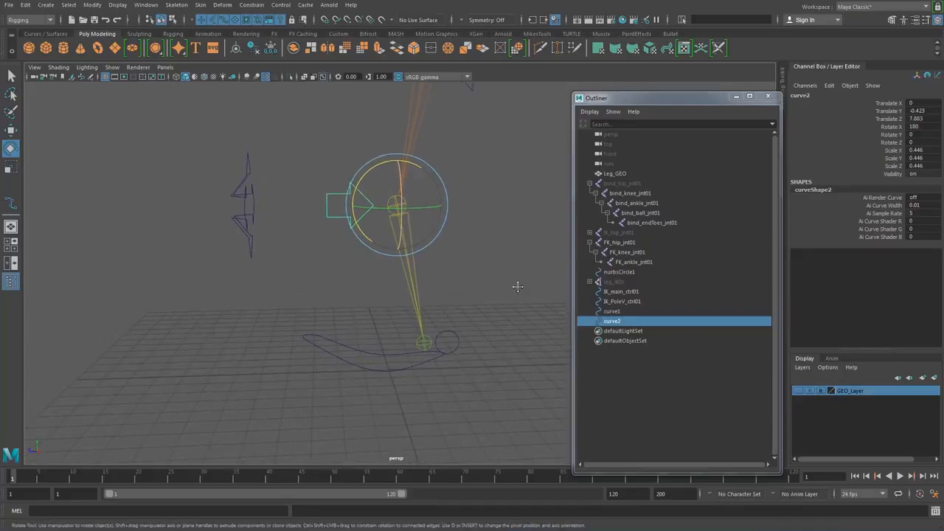
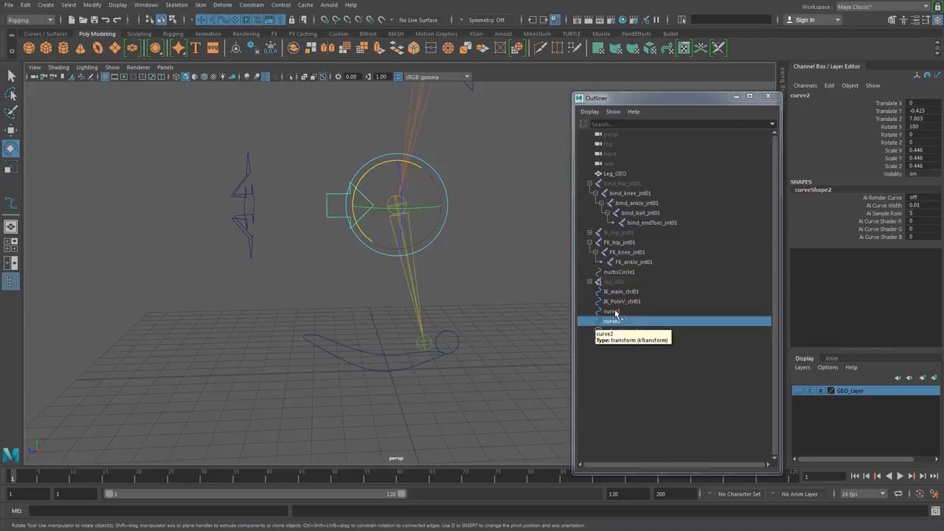
pyautogui.hotkey('ctrl', 'd')
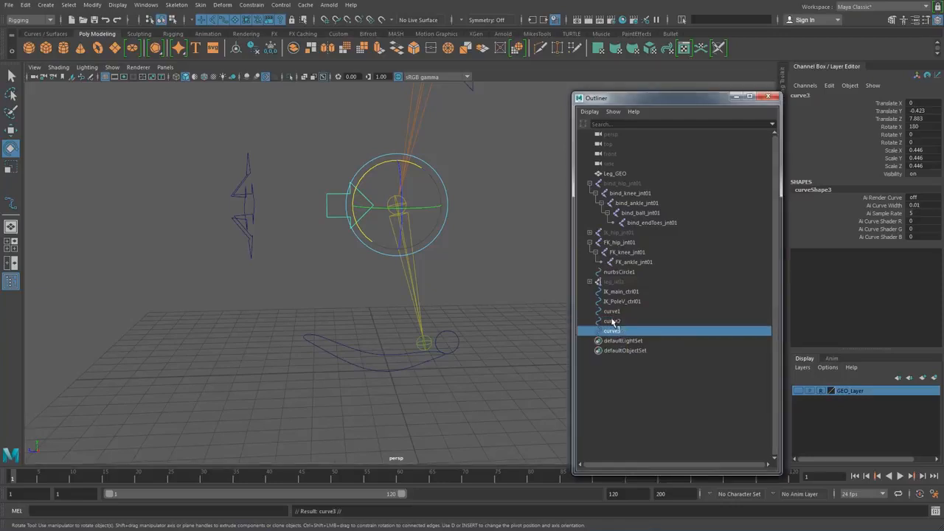
pyautogui.press('w')
pyautogui.press('v')
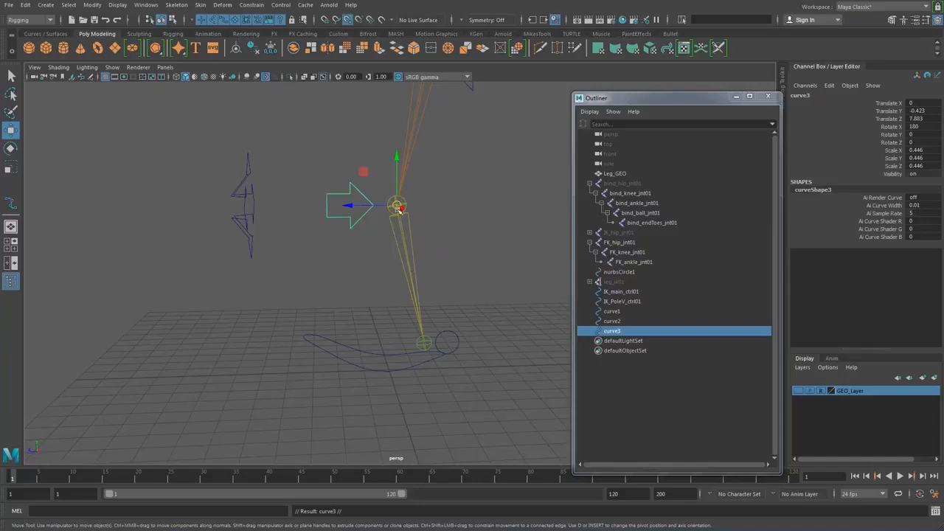
pyautogui.moveTo(396, 204); pyautogui.dragTo(424, 340)
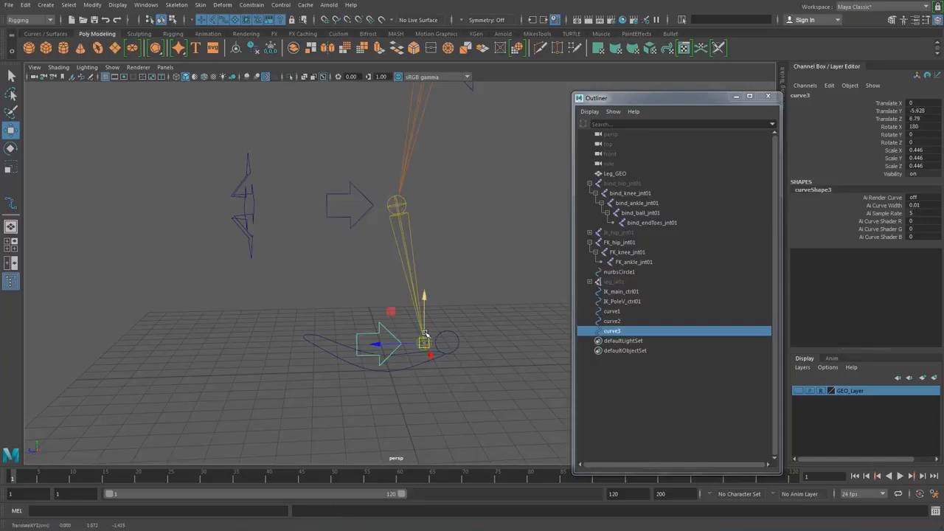
# Show the GEO_Layer leg mesh and rotate the ankle arrow above the foot, to a Rotate X of about 142.7.
pyautogui.click(797, 391)
pyautogui.keyDown('alt'); pyautogui.moveTo(461, 329); pyautogui.dragTo(435, 320); pyautogui.keyUp('alt')
pyautogui.press('e')
pyautogui.click(491, 236)
pyautogui.keyDown('alt'); pyautogui.moveTo(491, 236); pyautogui.dragTo(440, 234, button='right'); pyautogui.keyUp('alt')
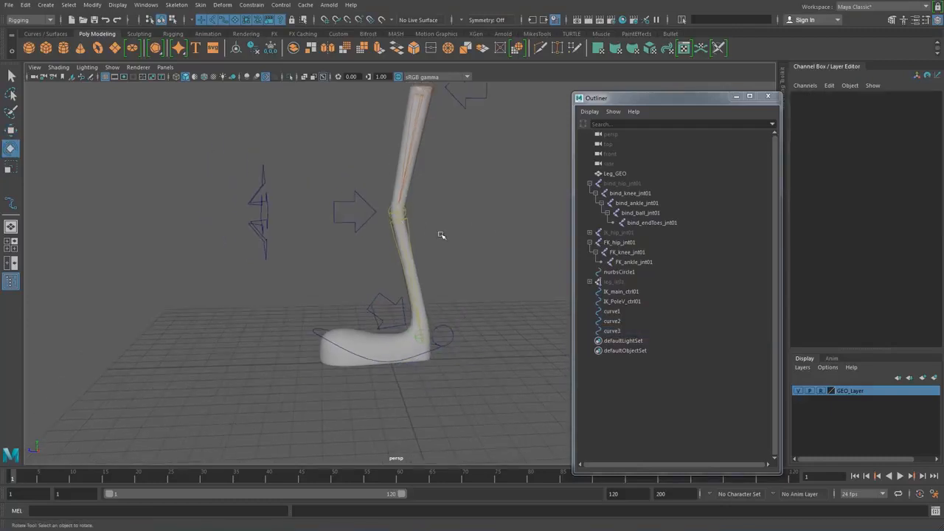
# Rename the hip arrow curve to FK_hip_ctrl01.
pyautogui.keyDown('alt'); pyautogui.moveTo(461, 221); pyautogui.dragTo(440, 285, button='middle'); pyautogui.keyUp('alt')
pyautogui.keyDown('alt'); pyautogui.moveTo(440, 285); pyautogui.dragTo(460, 274); pyautogui.keyUp('alt')
pyautogui.click(430, 180)
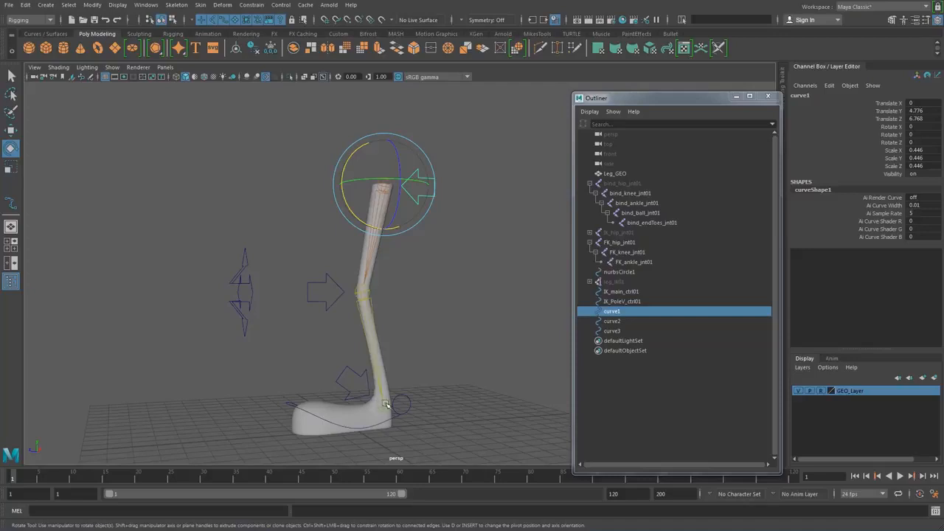
pyautogui.keyDown('alt'); pyautogui.moveTo(451, 349); pyautogui.dragTo(408, 362); pyautogui.keyUp('alt')
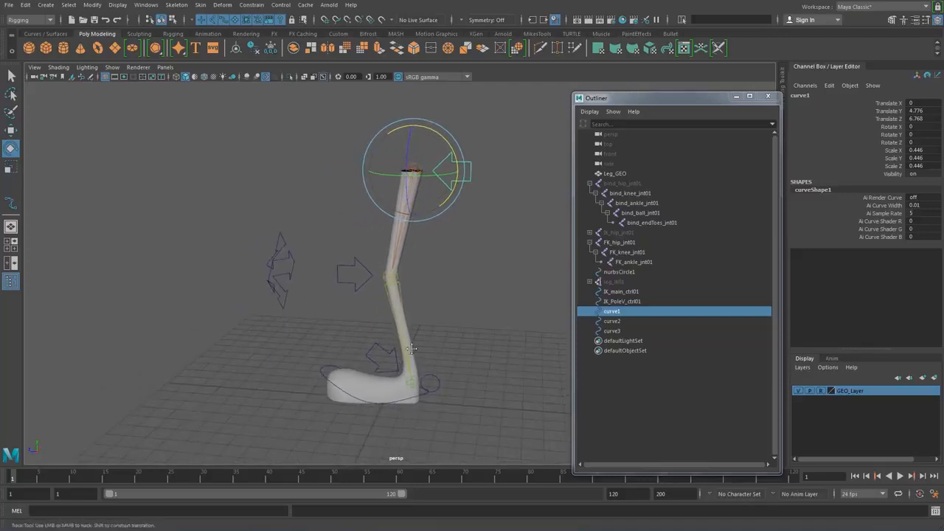
pyautogui.keyDown('alt'); pyautogui.moveTo(408, 349); pyautogui.dragTo(418, 313, button='middle'); pyautogui.keyUp('alt')
pyautogui.doubleClick(613, 312)
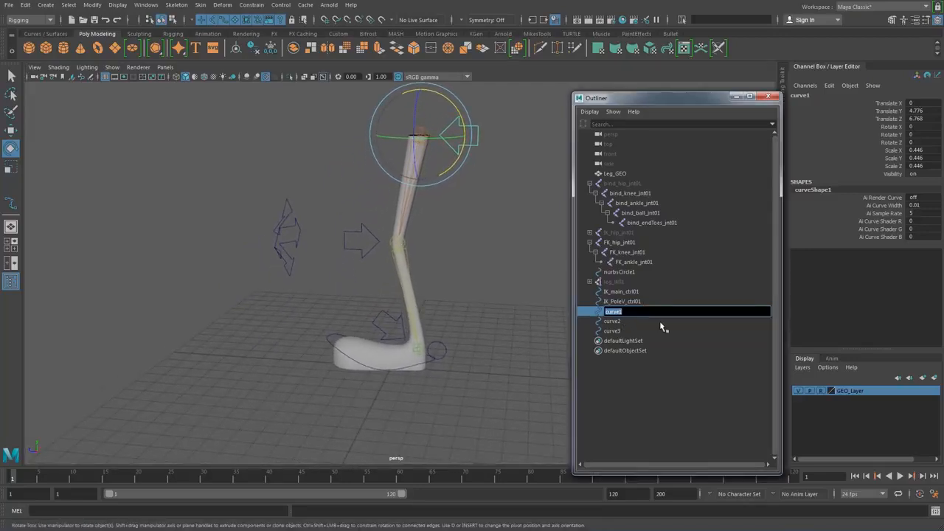
pyautogui.write('FK_hip_ctrl01')
pyautogui.press('Return')
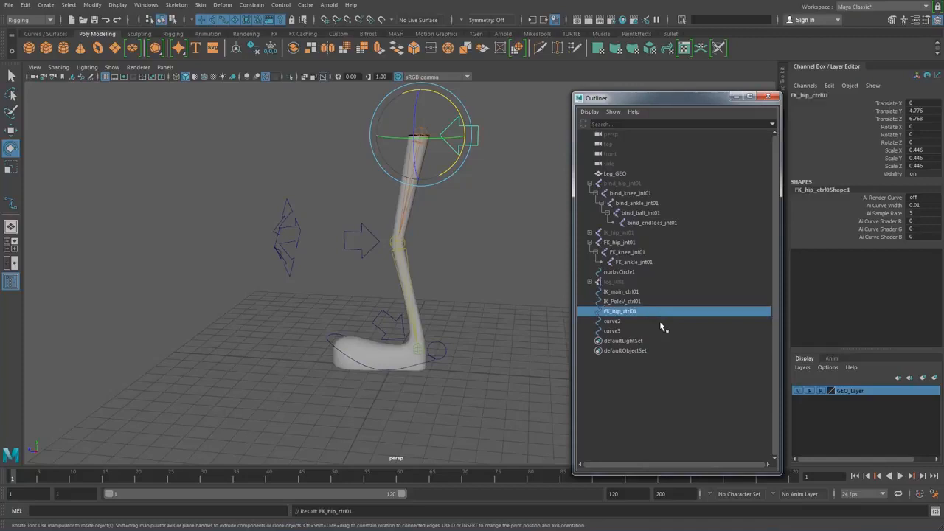
# Rename the knee arrow curve to FK_knee_ctrl01, reusing the hip control's name as a base.
pyautogui.doubleClick(623, 312)
pyautogui.hotkey('ctrl', 'c')
pyautogui.doubleClick(613, 322)
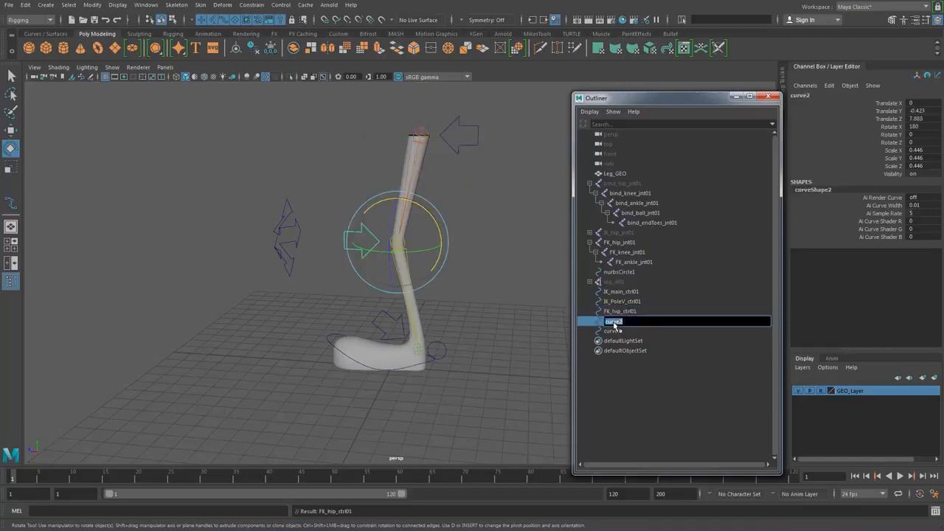
pyautogui.hotkey('ctrl', 'v')
pyautogui.write('kne')
# Rename the ankle arrow curve to FK_ankle_ctrl01.
pyautogui.doubleClick(612, 331)
pyautogui.hotkey('ctrl', 'v')
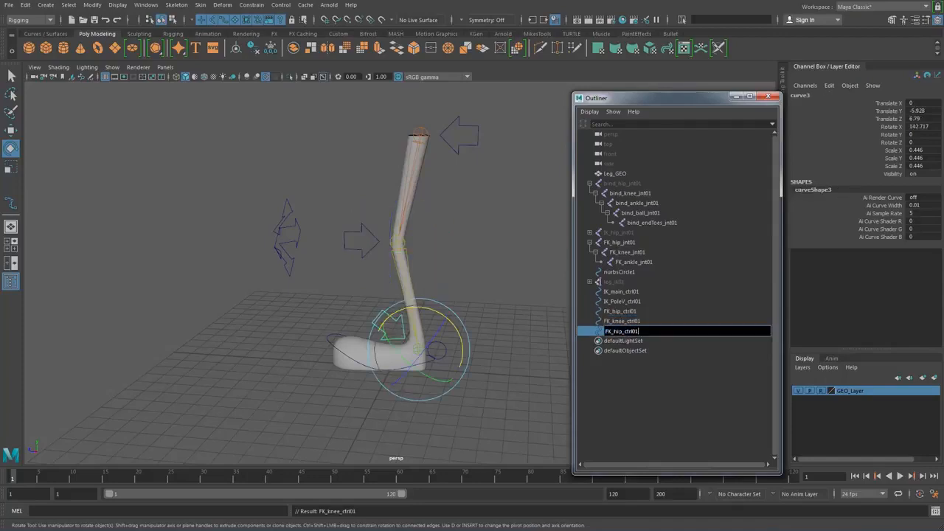
pyautogui.press('BackSpace')
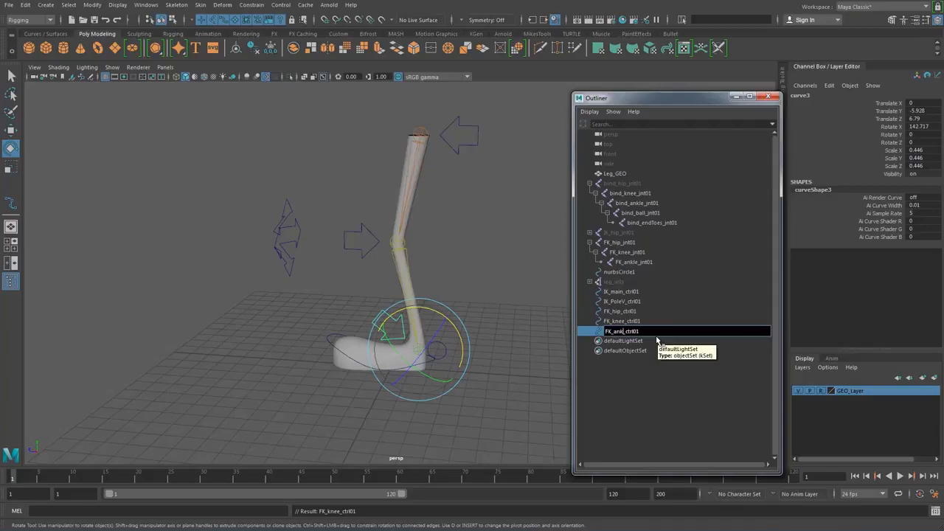
pyautogui.press('Return')
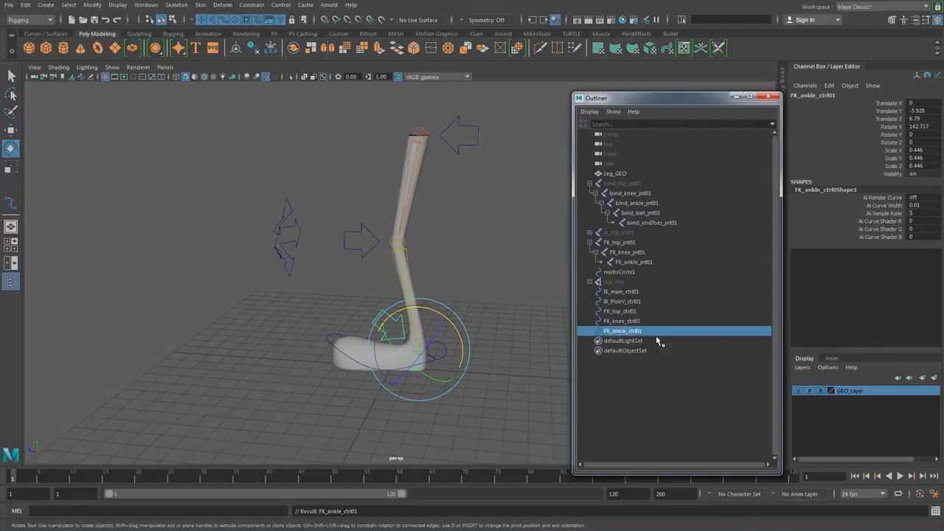
# Hide the IK_main_ctrl01 and IK_PoleV_ctrl01 controls.
pyautogui.keyDown('alt'); pyautogui.moveTo(449, 295); pyautogui.dragTo(479, 261); pyautogui.keyUp('alt')
pyautogui.click(430, 217)
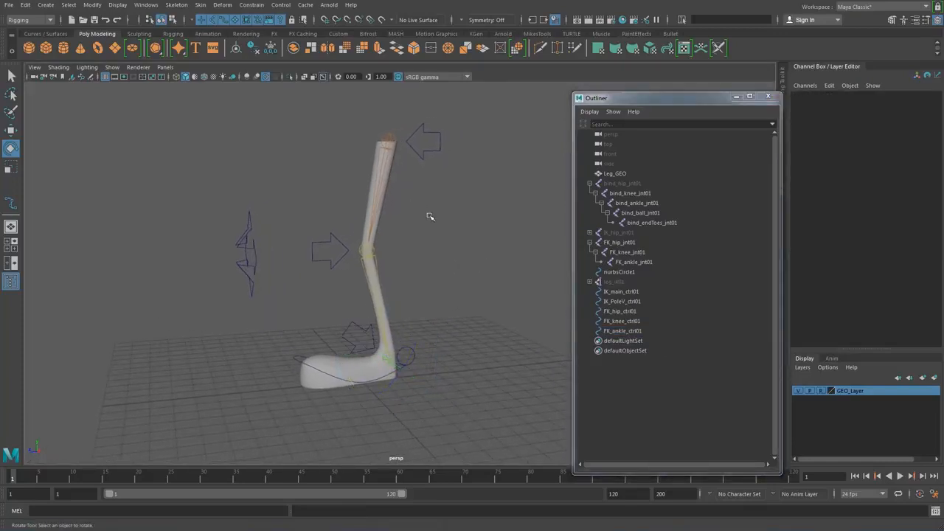
pyautogui.click(226, 263)
pyautogui.click(637, 292)
pyautogui.keyDown('ctrl'); pyautogui.click(623, 301); pyautogui.keyUp('ctrl')
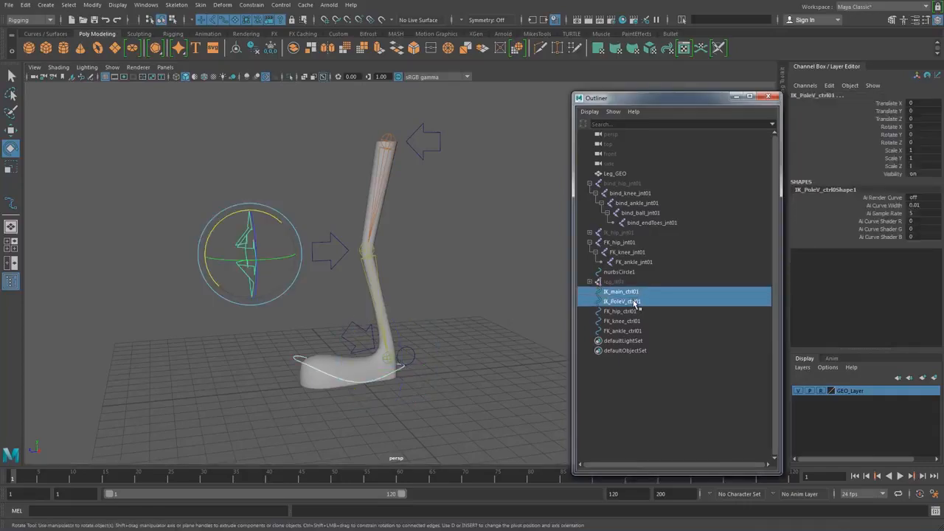
pyautogui.hotkey('ctrl', 'h')
pyautogui.keyDown('alt'); pyautogui.moveTo(404, 335); pyautogui.dragTo(458, 353); pyautogui.keyUp('alt')
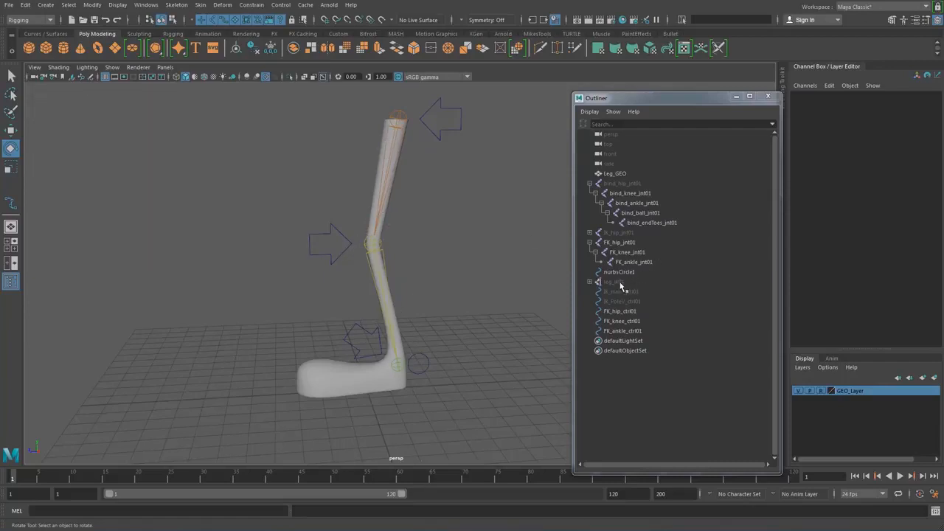
# Check the Blend attribute on the nurbsCircle1 switch, then test-rotate FK_knee_jnt01 and undo the rotation.
pyautogui.click(624, 253)
pyautogui.moveTo(339, 218); pyautogui.dragTo(431, 358)
pyautogui.click(419, 352)
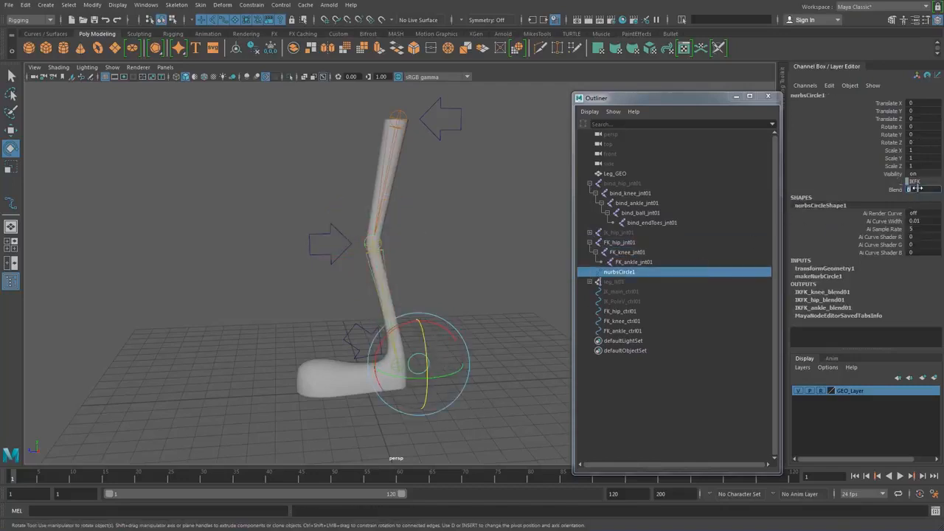
pyautogui.click(260, 270)
pyautogui.click(373, 244)
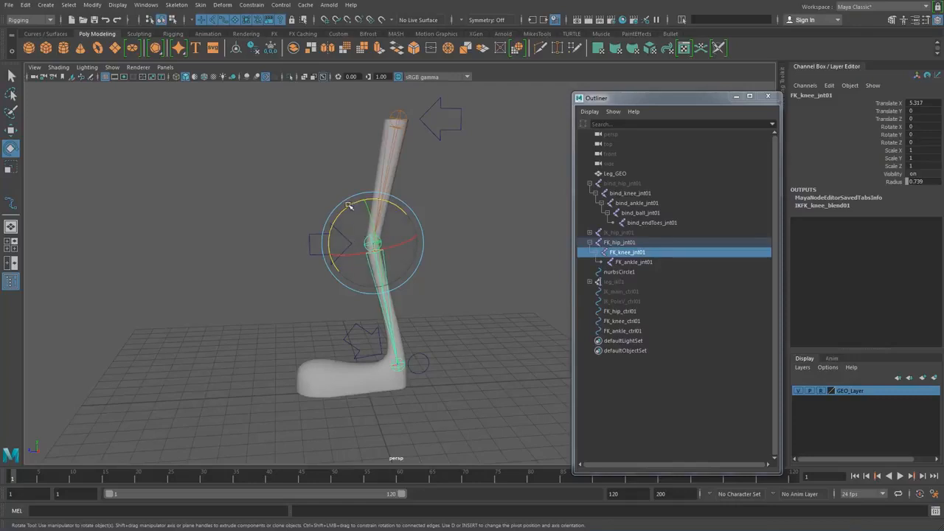
pyautogui.moveTo(347, 211)
pyautogui.mouseDown()
pyautogui.moveTo(341, 231)
pyautogui.moveTo(357, 207)
pyautogui.mouseUp()
pyautogui.hotkey('ctrl', 'z')
pyautogui.click(467, 291)
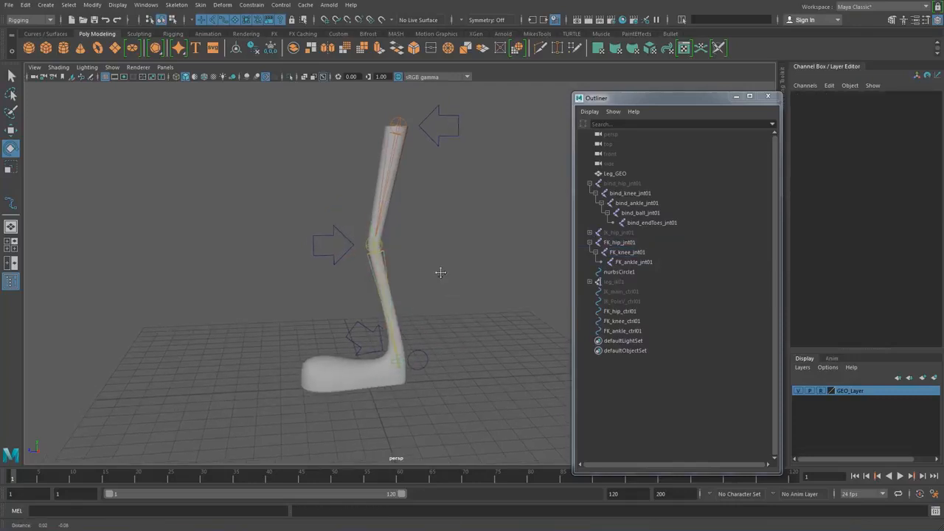
# Select FK_hip_ctrl01 and open the Orient Constraint options.
pyautogui.keyDown('alt'); pyautogui.moveTo(467, 287); pyautogui.dragTo(410, 246, button='middle'); pyautogui.keyUp('alt')
pyautogui.click(435, 159)
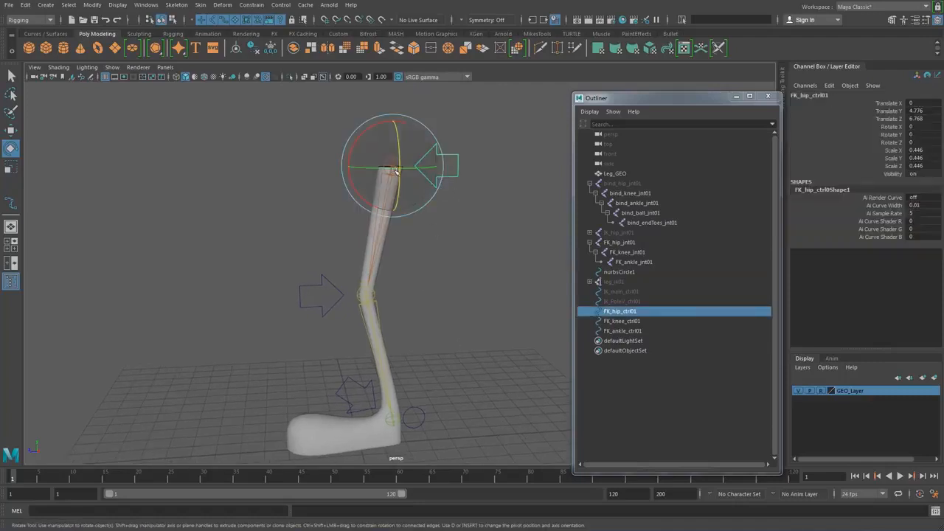
pyautogui.moveTo(435, 193)
pyautogui.keyDown('alt'); pyautogui.mouseDown()
pyautogui.moveTo(421, 208)
pyautogui.moveTo(445, 200)
pyautogui.mouseUp(); pyautogui.keyUp('alt')
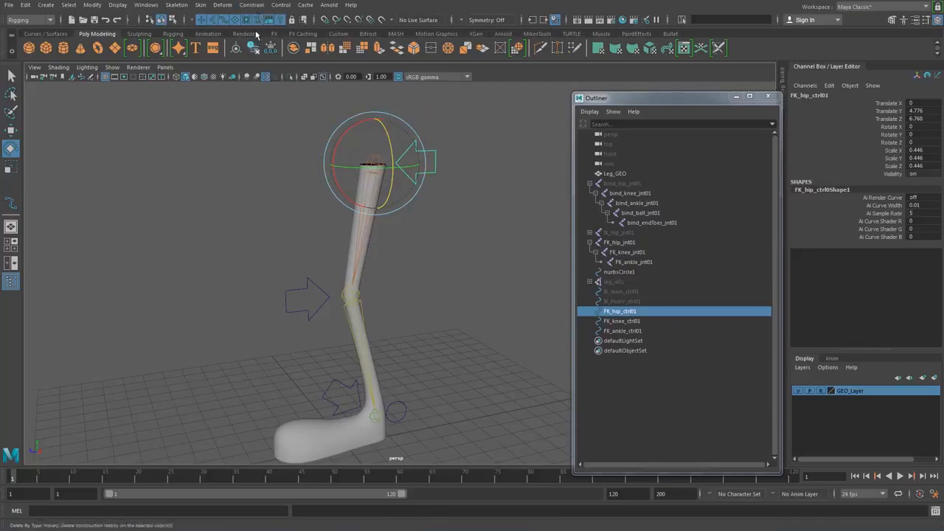
pyautogui.click(251, 6)
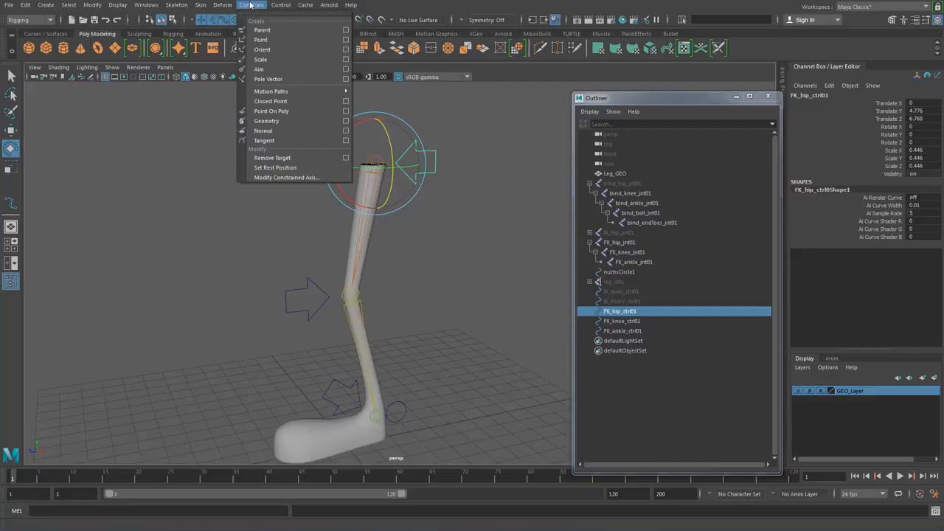
pyautogui.click(258, 15)
pyautogui.moveTo(261, 4); pyautogui.dragTo(140, 128)
pyautogui.click(241, 159)
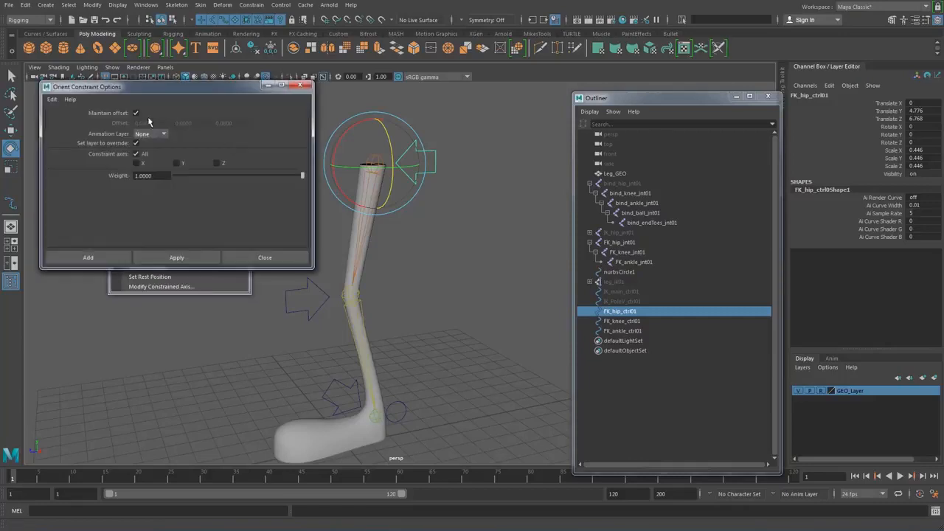
pyautogui.keyDown('alt'); pyautogui.moveTo(416, 286); pyautogui.dragTo(469, 255, button='middle'); pyautogui.keyUp('alt')
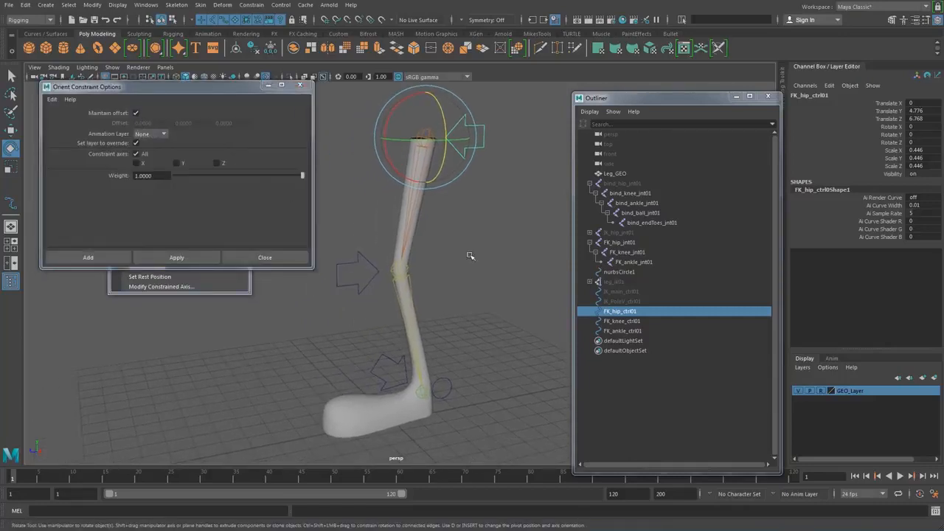
pyautogui.keyDown('alt'); pyautogui.moveTo(441, 340); pyautogui.dragTo(417, 331); pyautogui.keyUp('alt')
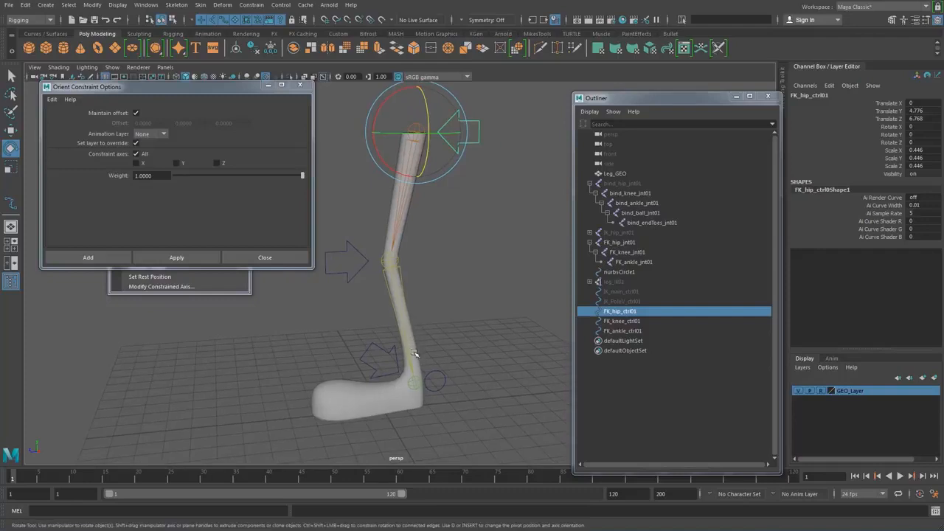
# Hide the GEO_Layer leg mesh and freeze the transformations of the hip, knee and ankle FK controls.
pyautogui.click(797, 391)
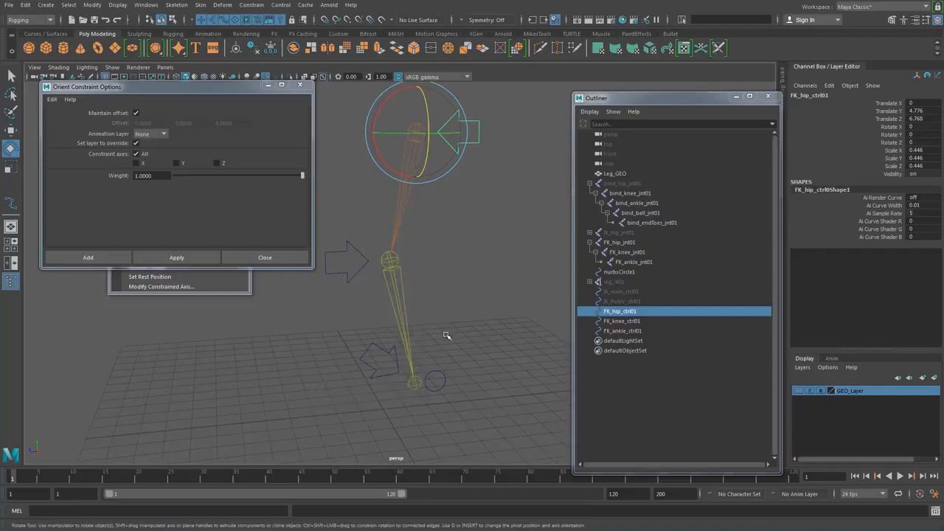
pyautogui.click(367, 223)
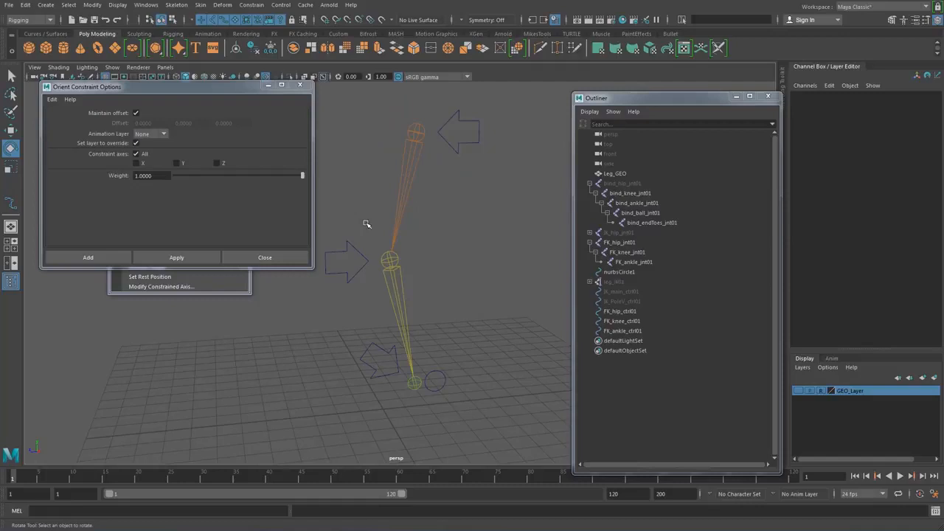
pyautogui.click(469, 137)
pyautogui.keyDown('shift'); pyautogui.click(337, 252); pyautogui.keyUp('shift')
pyautogui.keyDown('shift'); pyautogui.click(369, 343); pyautogui.keyUp('shift')
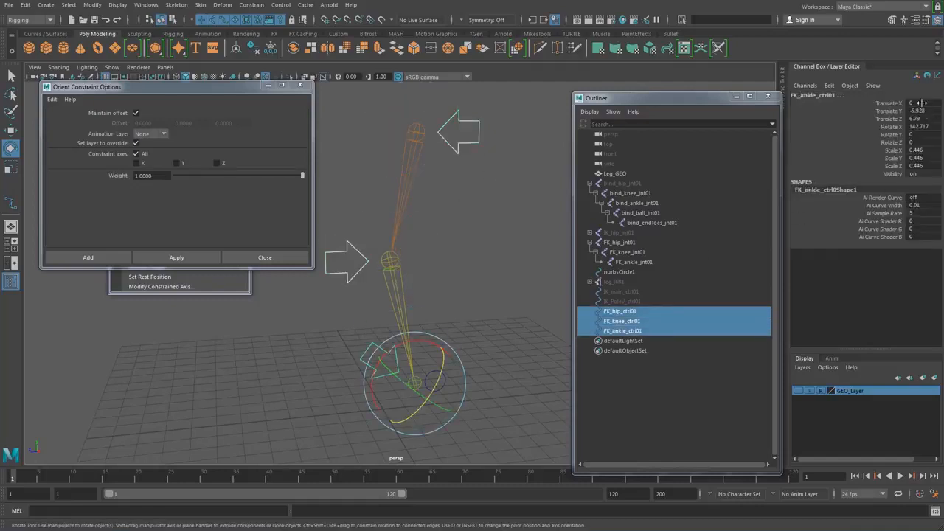
pyautogui.click(271, 50)
pyautogui.click(466, 212)
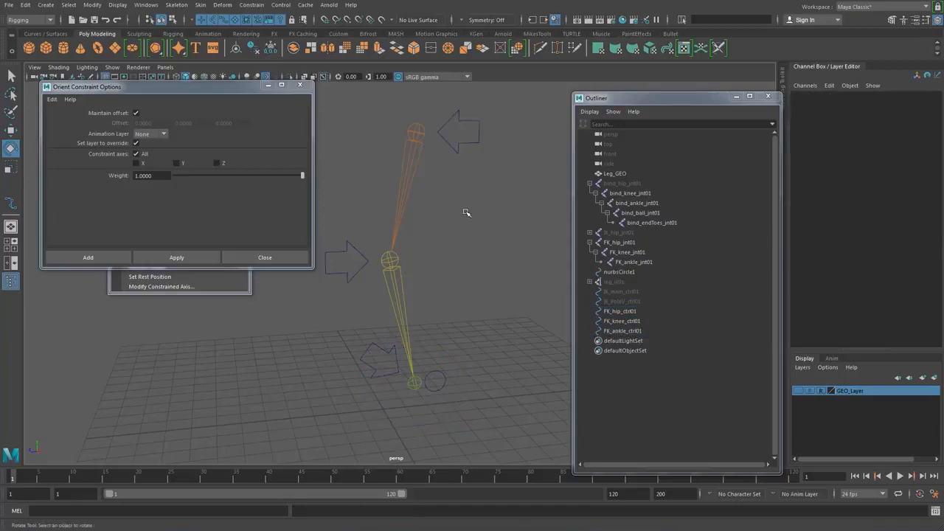
# Orient-constrain FK_hip_jnt01 to FK_hip_ctrl01 on all axes with Maintain Offset on and a weight of 1.
pyautogui.click(476, 148)
pyautogui.press('q')
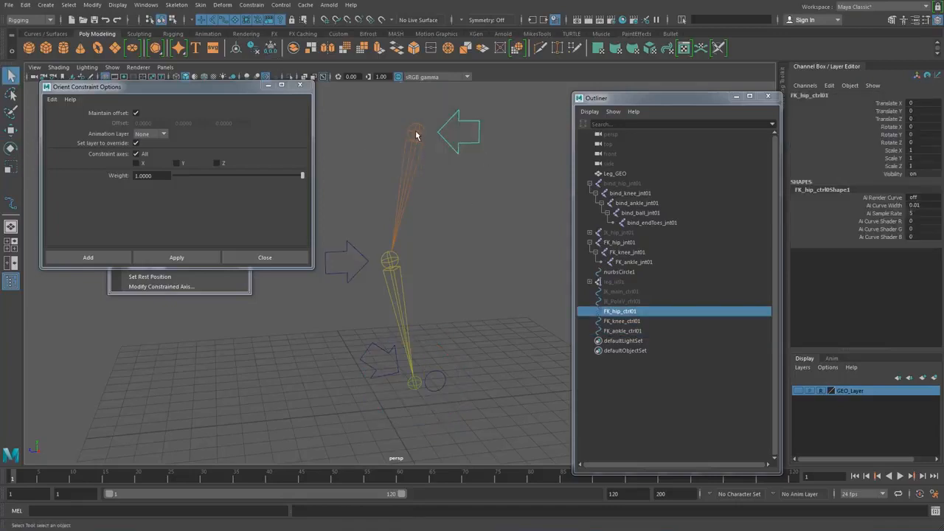
pyautogui.keyDown('shift'); pyautogui.click(416, 133); pyautogui.keyUp('shift')
pyautogui.click(176, 258)
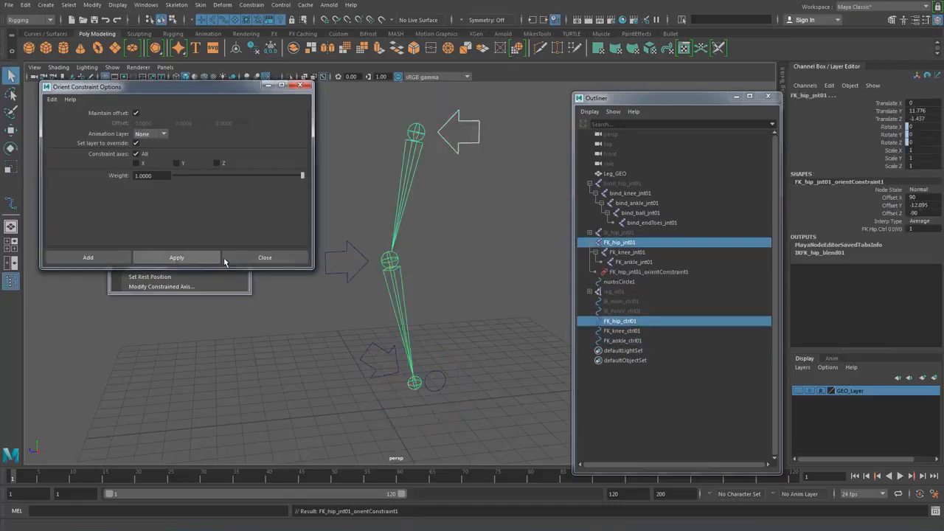
# Orient-constrain FK_knee_jnt01 to FK_knee_ctrl01 and FK_ankle_jnt01 to FK_ankle_ctrl01 with the same maintained-offset settings.
pyautogui.click(389, 262)
pyautogui.keyDown('shift'); pyautogui.click(389, 262); pyautogui.keyUp('shift')
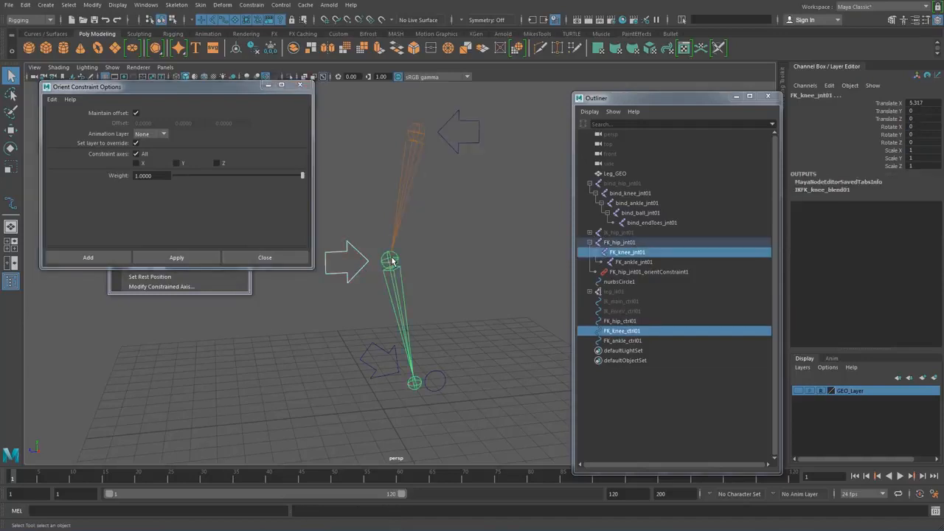
pyautogui.click(176, 257)
pyautogui.click(369, 346)
pyautogui.keyDown('shift'); pyautogui.click(414, 382); pyautogui.keyUp('shift')
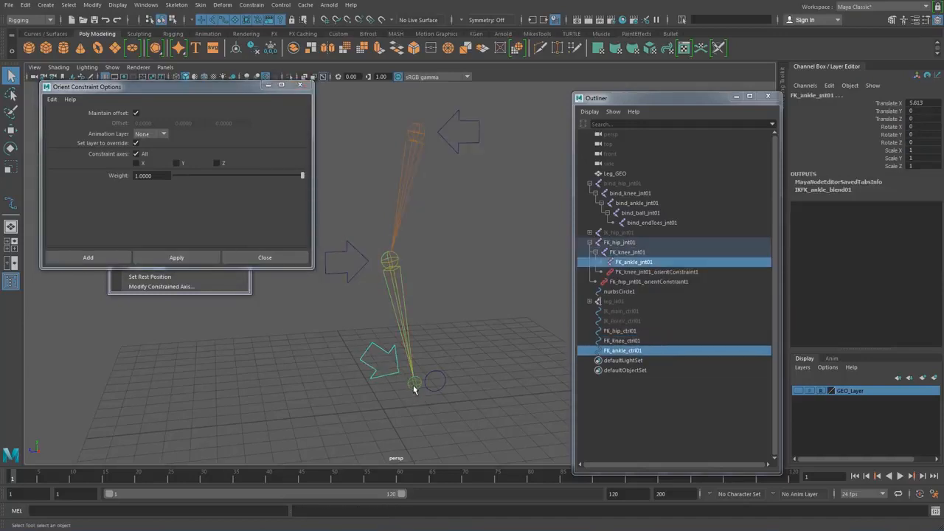
pyautogui.click(176, 257)
# Test the orient constraints by rotating the hip, knee and ankle FK controls, undoing each rotation.
pyautogui.click(476, 137)
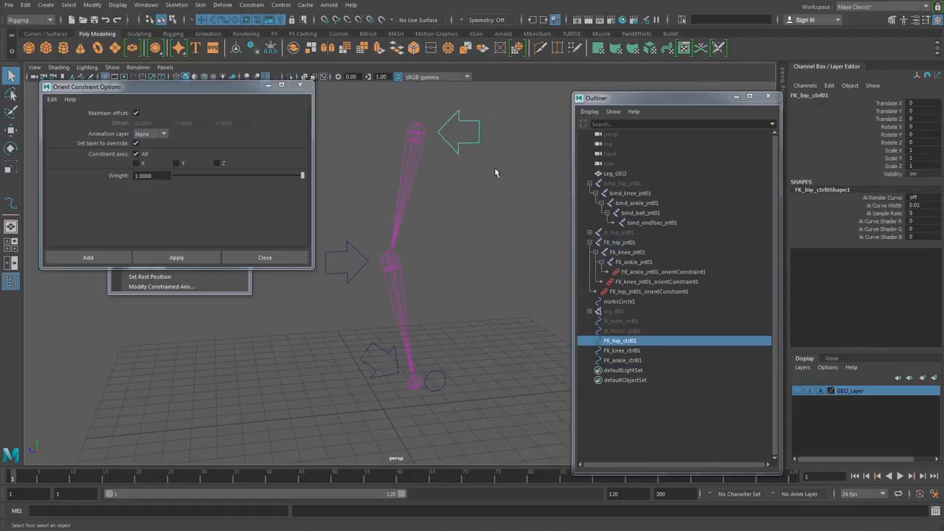
pyautogui.keyDown('alt'); pyautogui.moveTo(494, 167); pyautogui.dragTo(473, 178); pyautogui.keyUp('alt')
pyautogui.press('e')
pyautogui.moveTo(401, 127); pyautogui.dragTo(384, 176)
pyautogui.hotkey('ctrl', 'z')
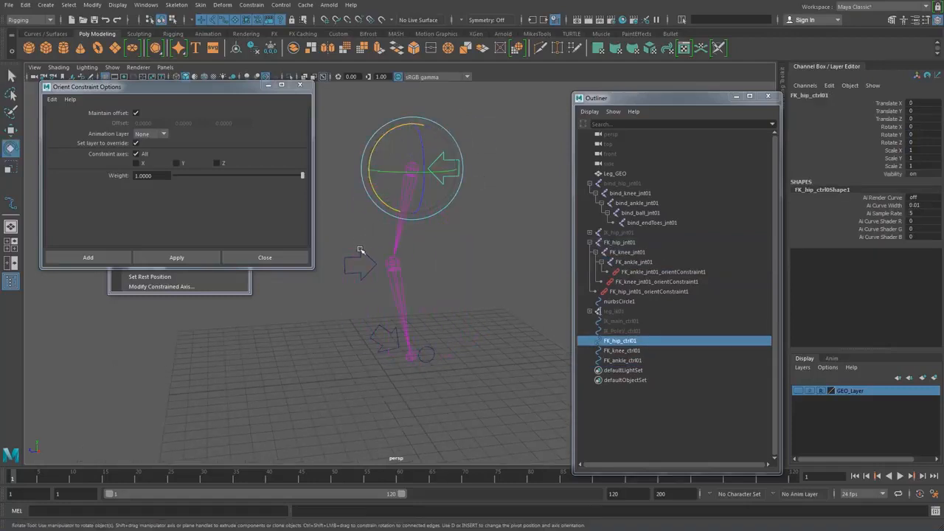
pyautogui.click(359, 253)
pyautogui.moveTo(361, 234)
pyautogui.mouseDown()
pyautogui.moveTo(353, 271)
pyautogui.moveTo(360, 253)
pyautogui.mouseUp()
pyautogui.hotkey('ctrl', 'z')
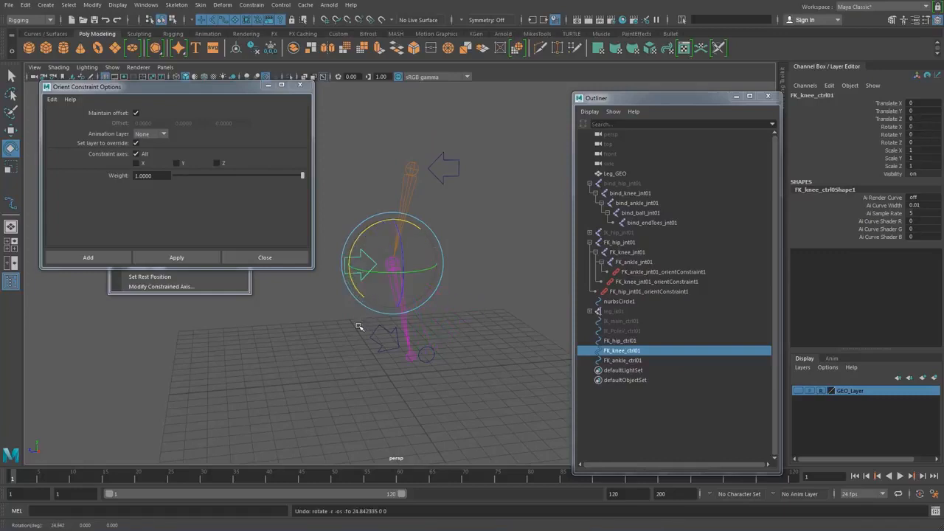
pyautogui.click(375, 337)
pyautogui.moveTo(389, 325); pyautogui.dragTo(389, 342)
pyautogui.hotkey('ctrl', 'z')
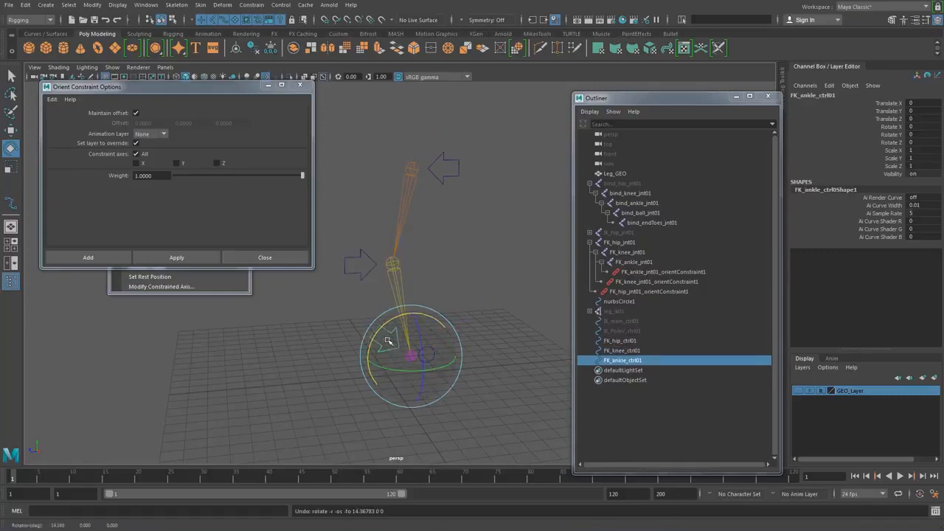
# Show the GEO_Layer leg mesh and test-rotate the ankle FK control, undoing the rotation.
pyautogui.click(796, 391)
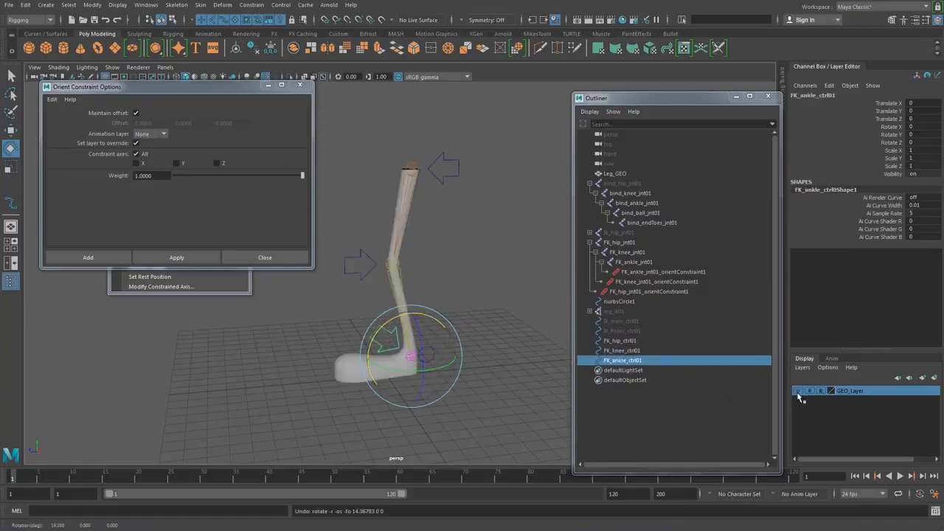
pyautogui.moveTo(391, 320); pyautogui.dragTo(379, 346)
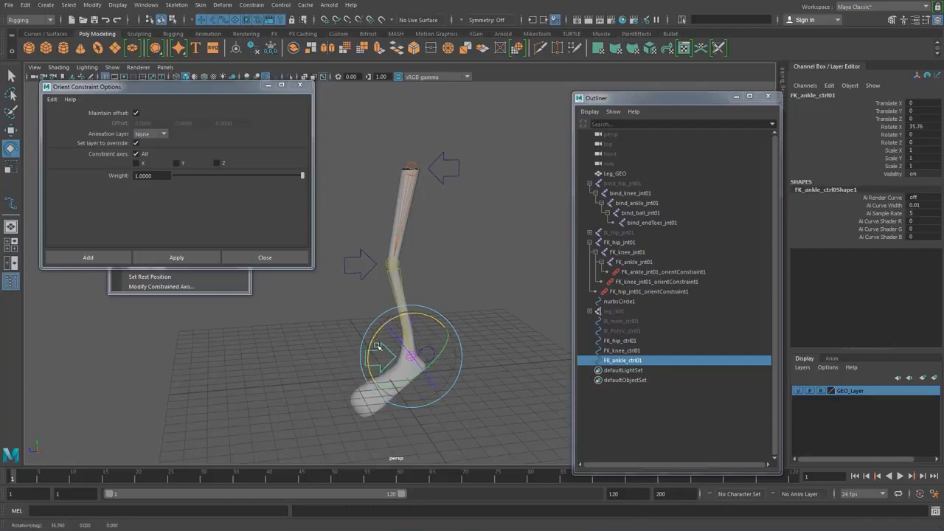
pyautogui.hotkey('ctrl', 'z')
pyautogui.moveTo(445, 168); pyautogui.dragTo(463, 190)
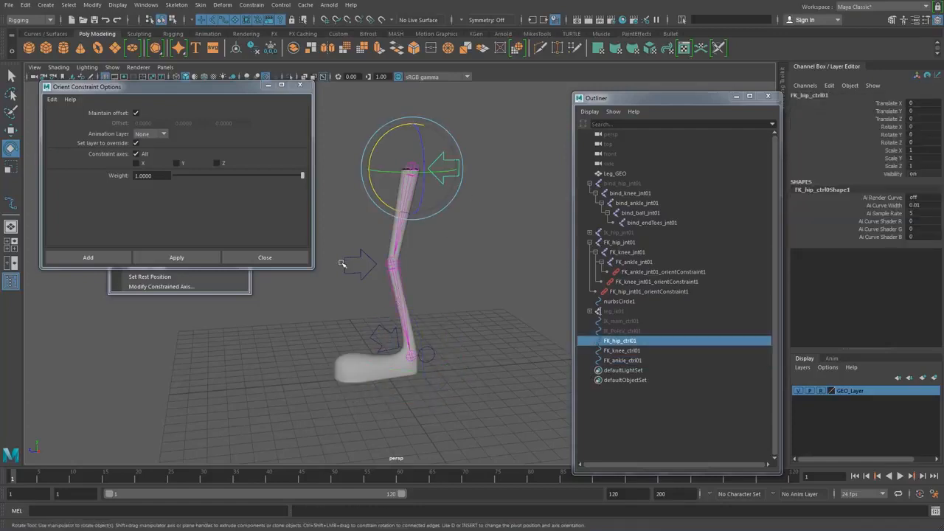
pyautogui.click(383, 333)
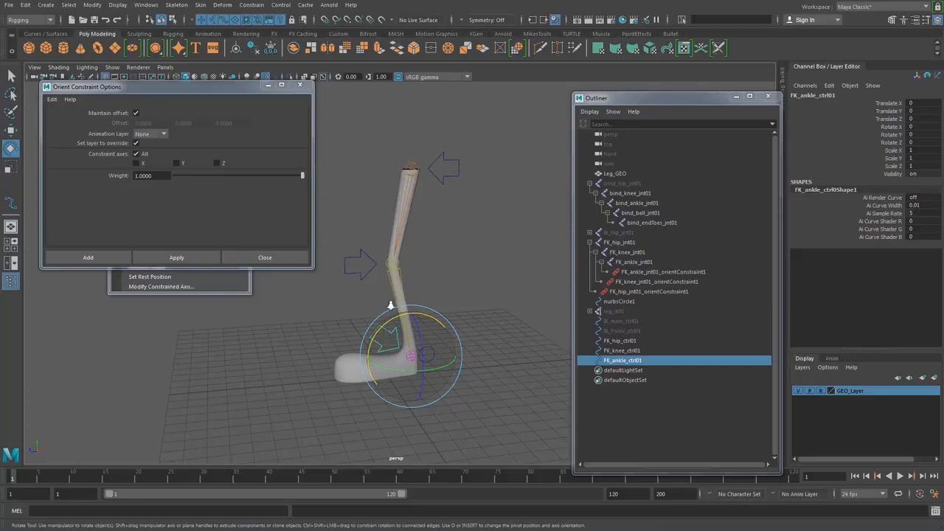
pyautogui.keyDown('alt'); pyautogui.moveTo(391, 305); pyautogui.dragTo(421, 214); pyautogui.keyUp('alt')
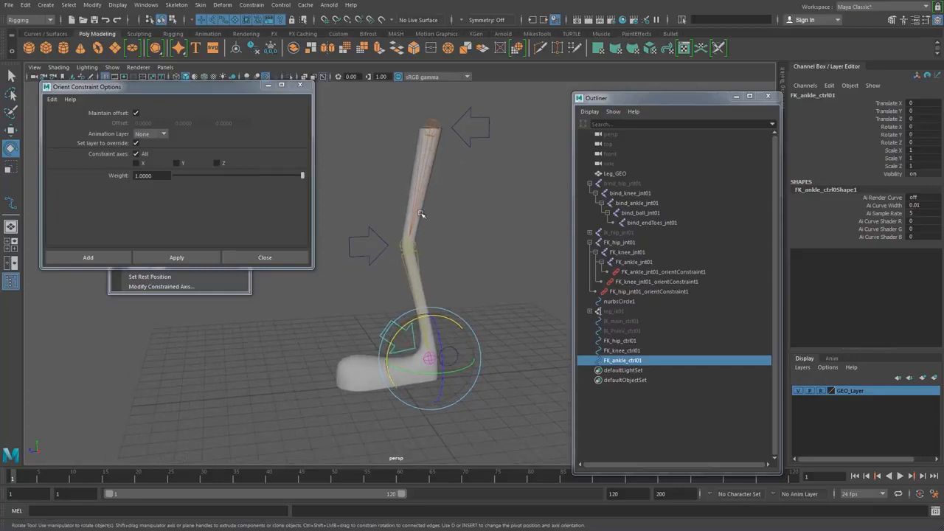
pyautogui.click(471, 131)
pyautogui.keyDown('shift'); pyautogui.click(363, 232); pyautogui.keyUp('shift')
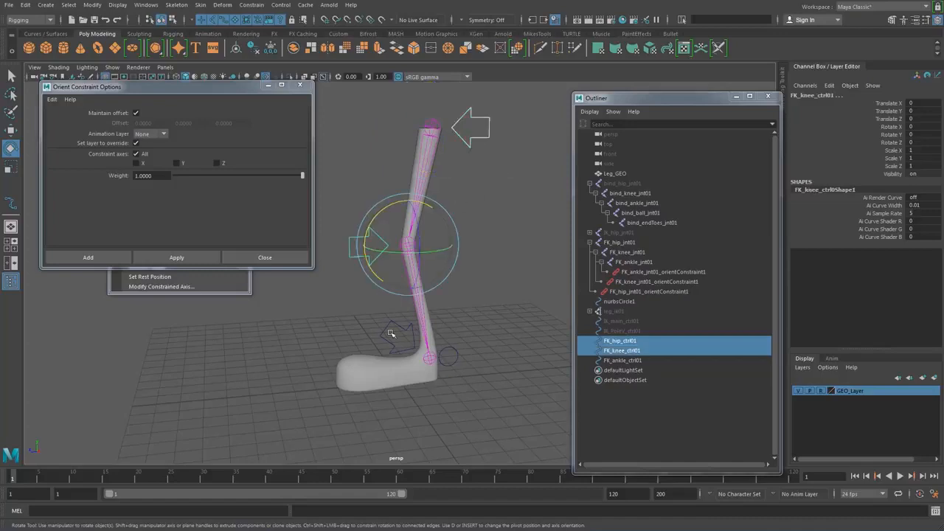
pyautogui.keyDown('shift'); pyautogui.click(391, 331); pyautogui.keyUp('shift')
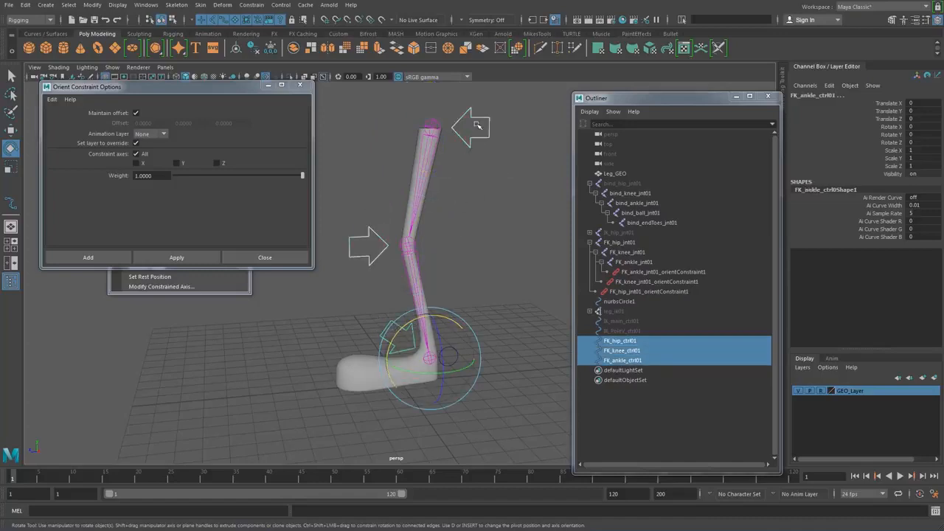
pyautogui.click(374, 319)
pyautogui.click(393, 317)
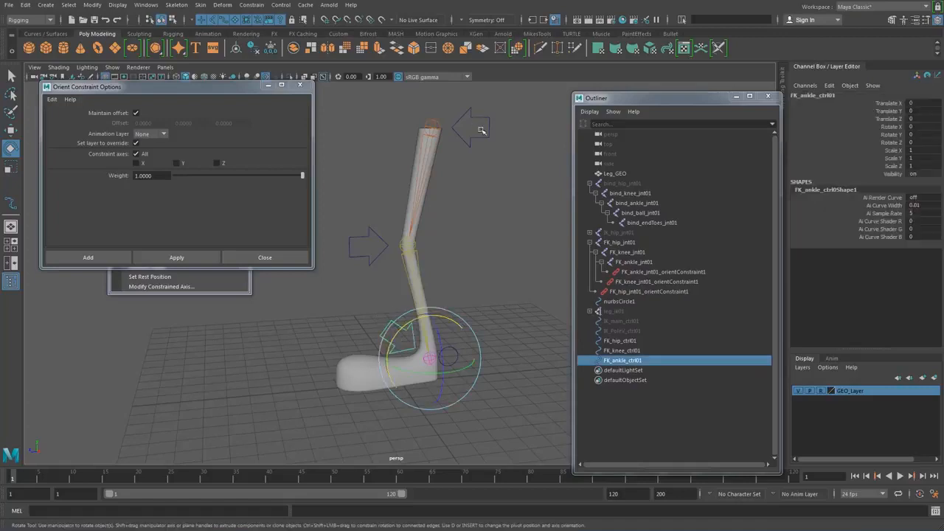
pyautogui.click(480, 129)
# Parent the ankle and knee FK controls under FK_hip_ctrl01, parent the ankle control under the knee control, and select the hip control.
pyautogui.click(390, 317)
pyautogui.keyDown('shift'); pyautogui.click(361, 221); pyautogui.keyUp('shift')
pyautogui.keyDown('shift'); pyautogui.moveTo(466, 131); pyautogui.dragTo(504, 162); pyautogui.keyUp('shift')
pyautogui.press('p')
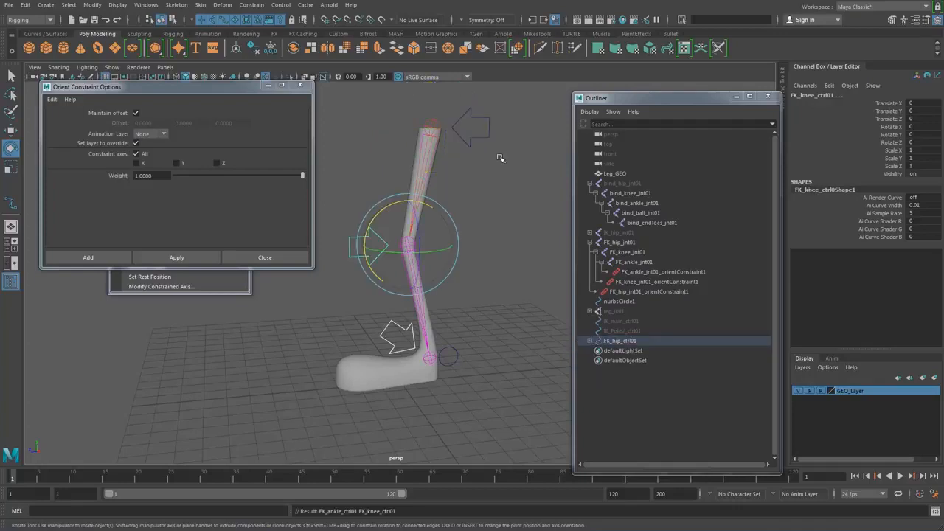
pyautogui.press('p')
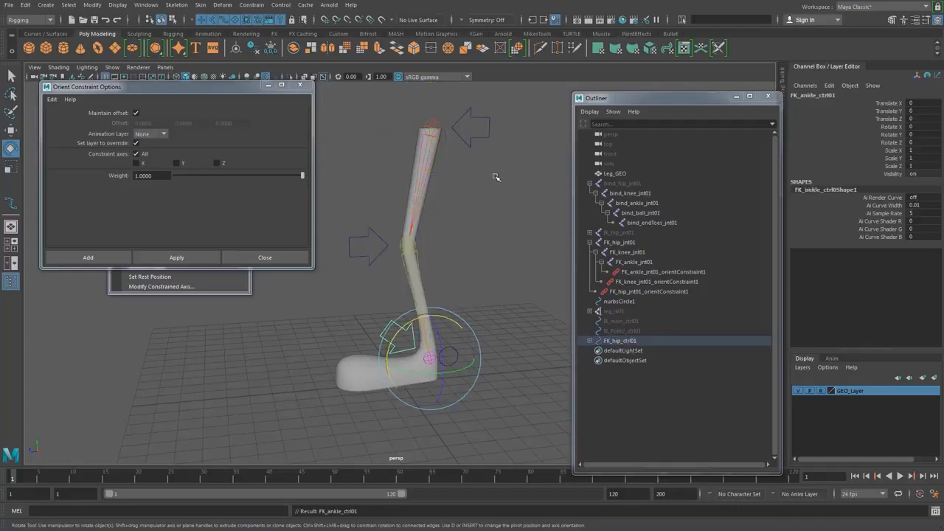
pyautogui.click(495, 176)
pyautogui.moveTo(481, 133); pyautogui.dragTo(506, 163)
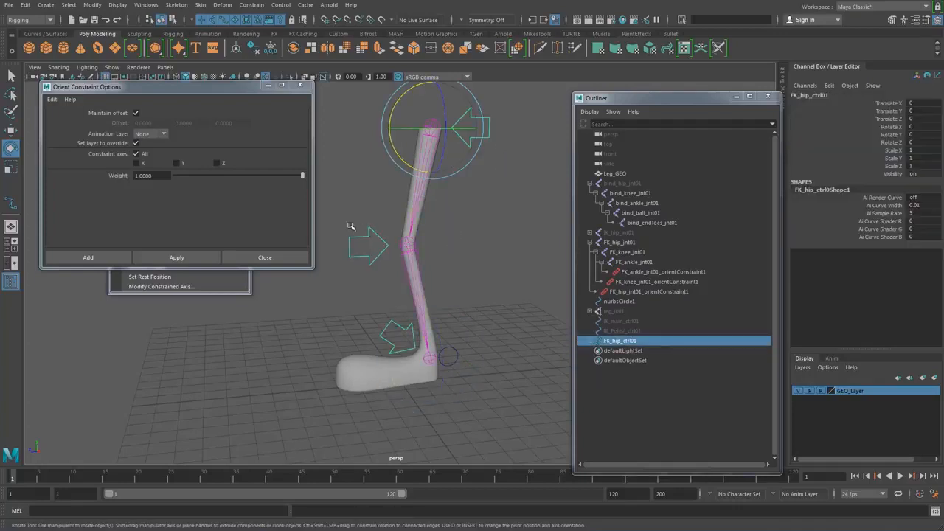
# Test the FK control hierarchy by rotating FK_hip_ctrl01 about 44 degrees in X, then bending the knee and ankle controls.
pyautogui.moveTo(351, 227); pyautogui.dragTo(373, 254)
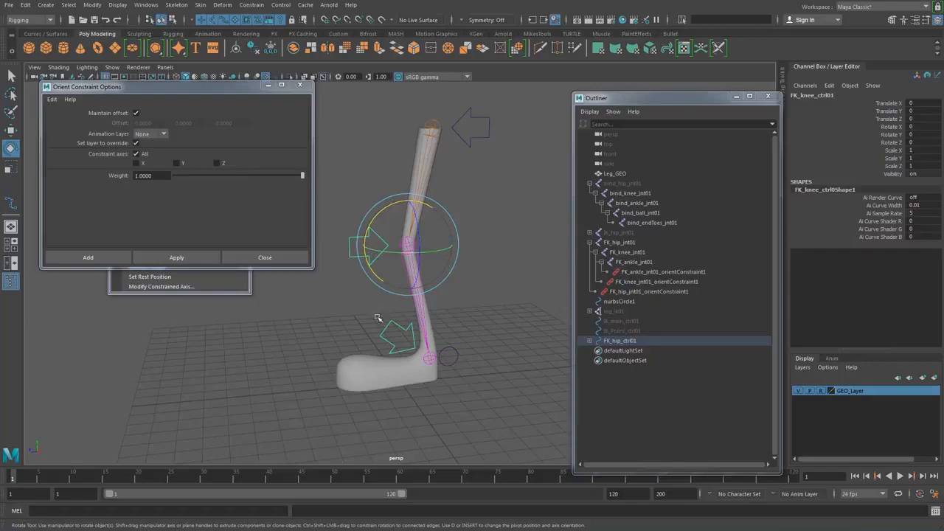
pyautogui.moveTo(381, 319); pyautogui.dragTo(391, 334)
pyautogui.moveTo(468, 129); pyautogui.dragTo(490, 176)
pyautogui.scroll(-3, 489, 185)
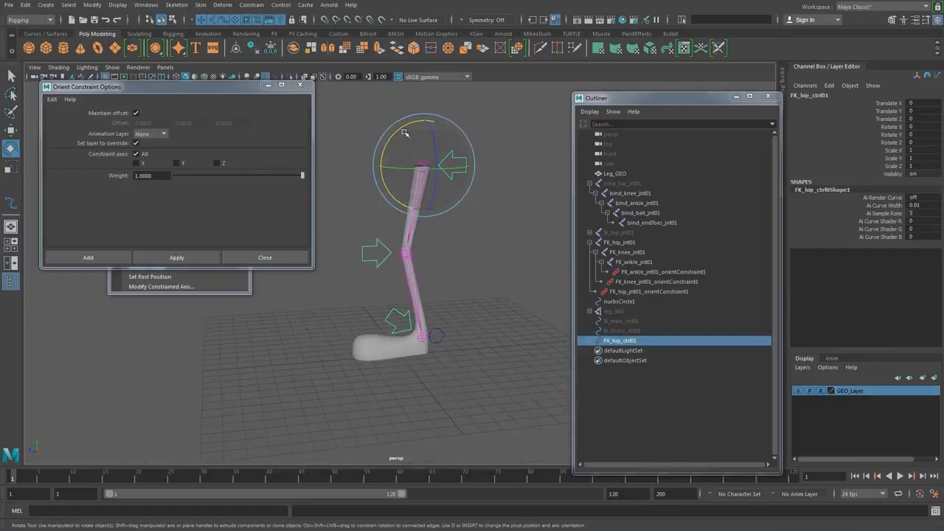
pyautogui.moveTo(397, 131); pyautogui.dragTo(394, 163)
pyautogui.click(434, 247)
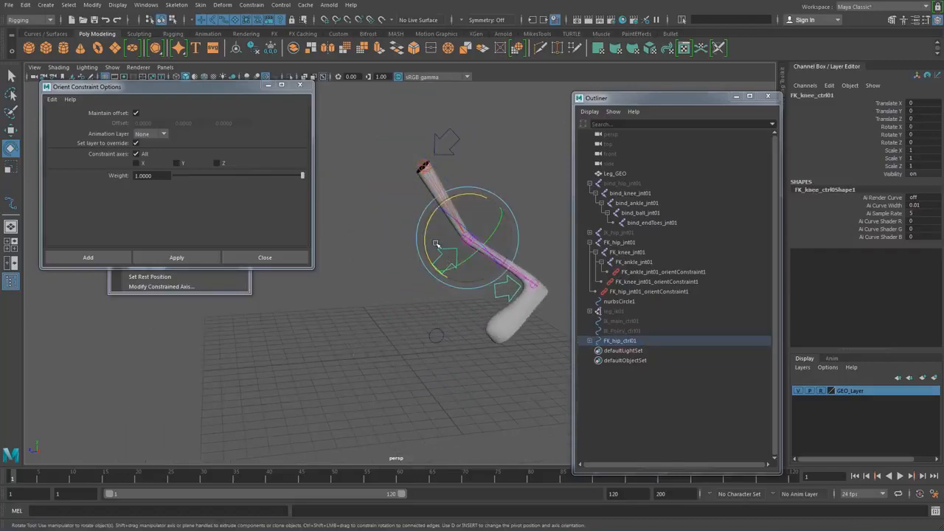
pyautogui.moveTo(437, 248); pyautogui.dragTo(439, 265)
pyautogui.click(522, 220)
pyautogui.click(522, 248)
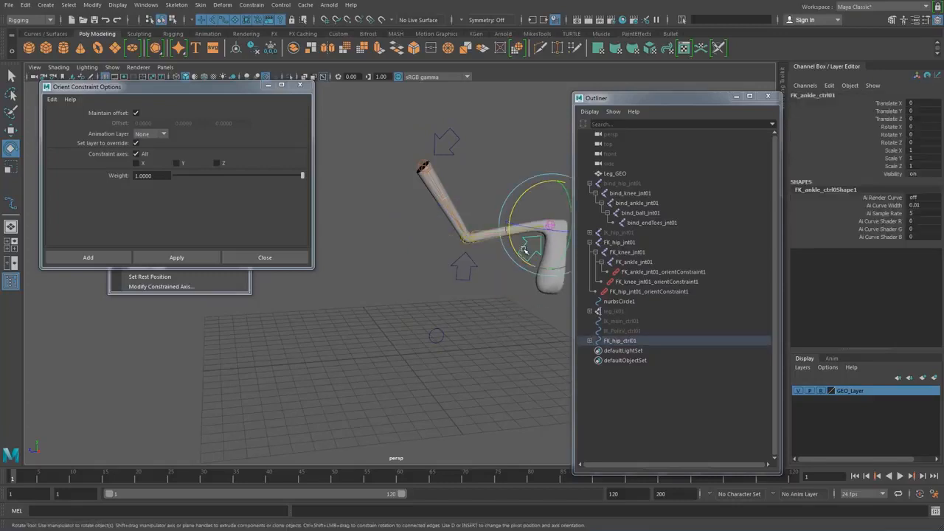
pyautogui.moveTo(513, 250)
pyautogui.mouseDown()
pyautogui.moveTo(524, 268)
pyautogui.moveTo(505, 238)
pyautogui.mouseUp()
# Undo the test rotations of the ankle, knee and hip FK controls to restore the straight leg pose.
pyautogui.hotkey('ctrl', 'z')
pyautogui.hotkey('ctrl', 'z')
pyautogui.hotkey('ctrl', 'z')
pyautogui.hotkey('ctrl', 'z')
pyautogui.hotkey('ctrl', 'z')
pyautogui.hotkey('ctrl', 'z')
pyautogui.hotkey('ctrl', 'z')
pyautogui.hotkey('ctrl', 'z')
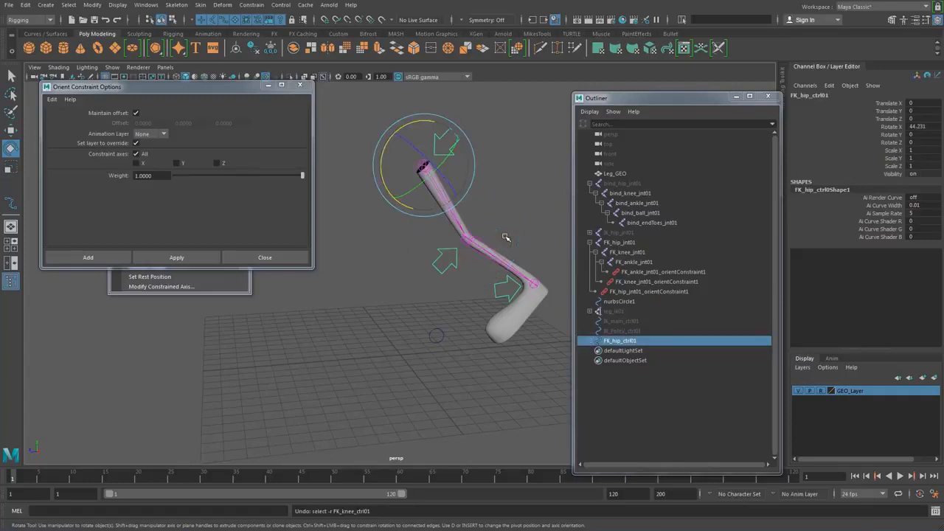
pyautogui.keyDown('alt'); pyautogui.moveTo(484, 269); pyautogui.dragTo(510, 322); pyautogui.keyUp('alt')
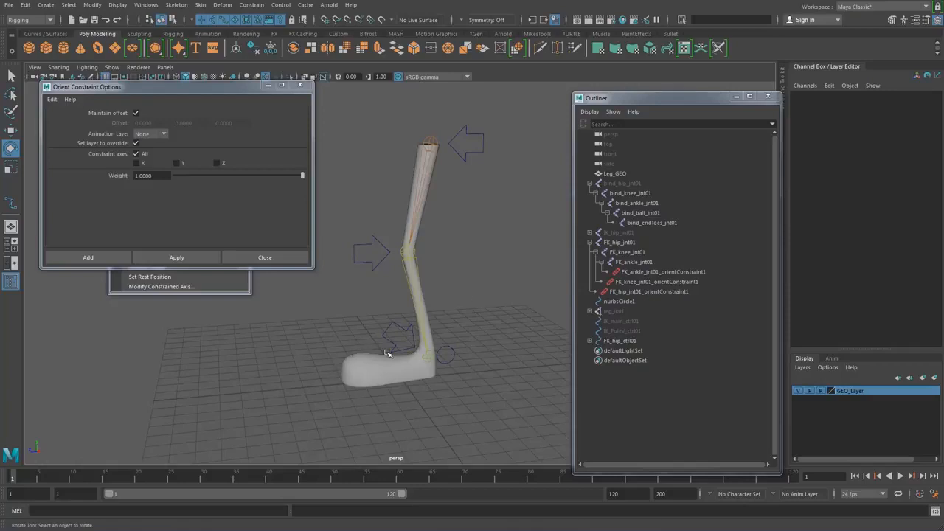
# Hide the FK_hip_jnt01 chain and unhide the bind_hip_jnt01 chain along with IK_main_ctrl01 and IK_PoleV_ctrl01.
pyautogui.click(619, 243)
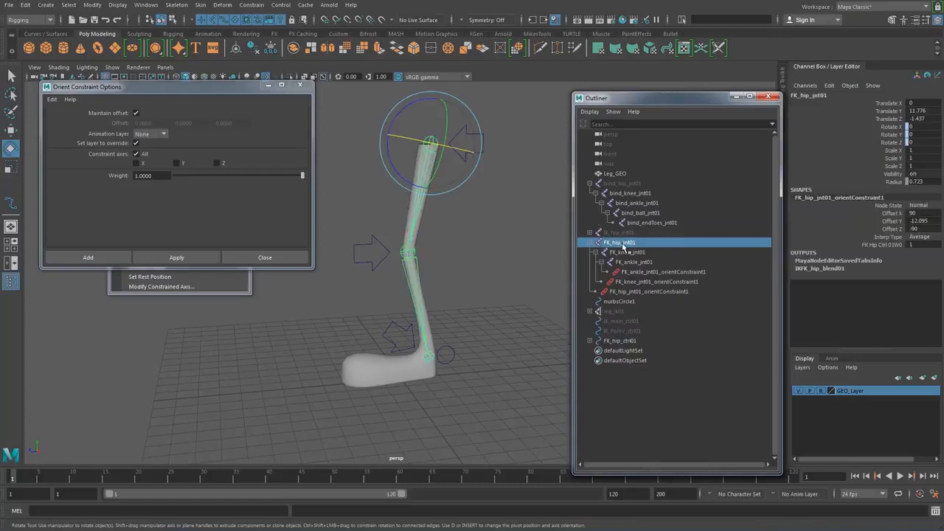
pyautogui.hotkey('ctrl', 'h')
pyautogui.click(619, 184)
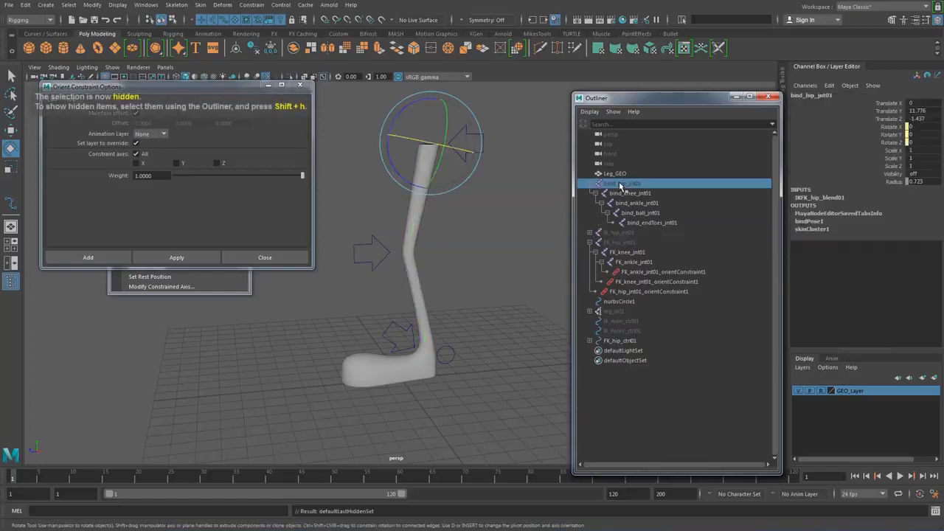
pyautogui.hotkey('shift', 'h')
pyautogui.click(497, 255)
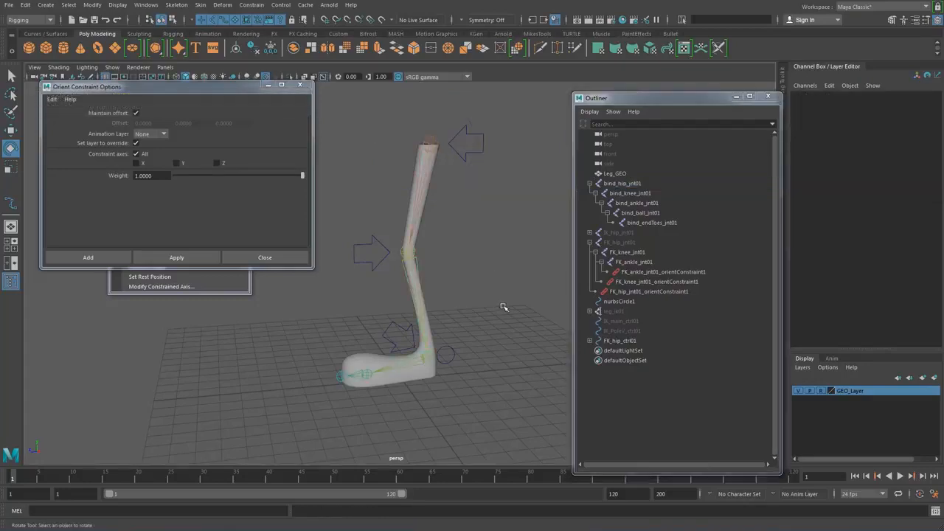
pyautogui.keyDown('alt'); pyautogui.moveTo(503, 308); pyautogui.dragTo(413, 210); pyautogui.keyUp('alt')
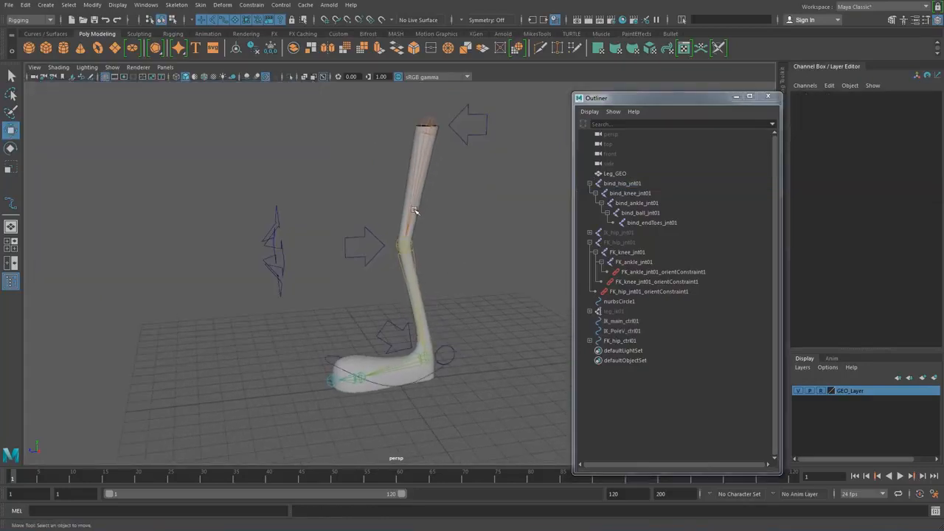
# Move IK_main_ctrl01 up and behind the leg to about 1.57, 1.83, -6.12 and rotate it about 51 degrees in X.
pyautogui.press('w')
pyautogui.keyDown('alt'); pyautogui.moveTo(333, 204); pyautogui.dragTo(341, 256); pyautogui.keyUp('alt')
pyautogui.click(329, 387)
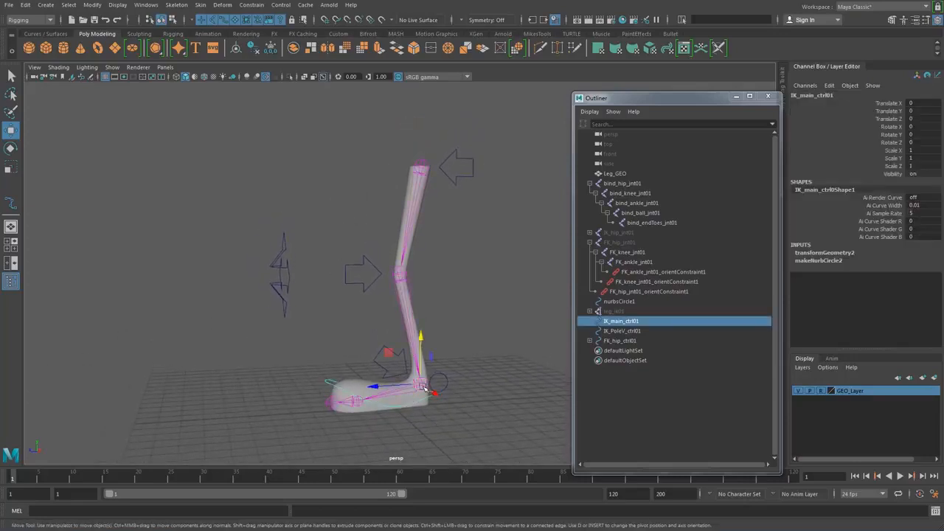
pyautogui.moveTo(420, 387); pyautogui.dragTo(363, 351)
pyautogui.moveTo(364, 340); pyautogui.dragTo(549, 348)
pyautogui.press('e')
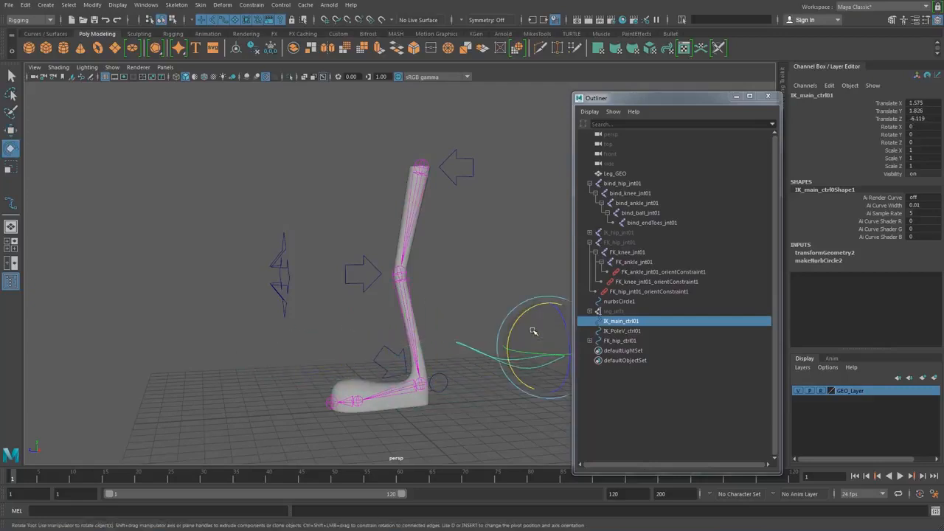
pyautogui.moveTo(522, 318); pyautogui.dragTo(514, 360)
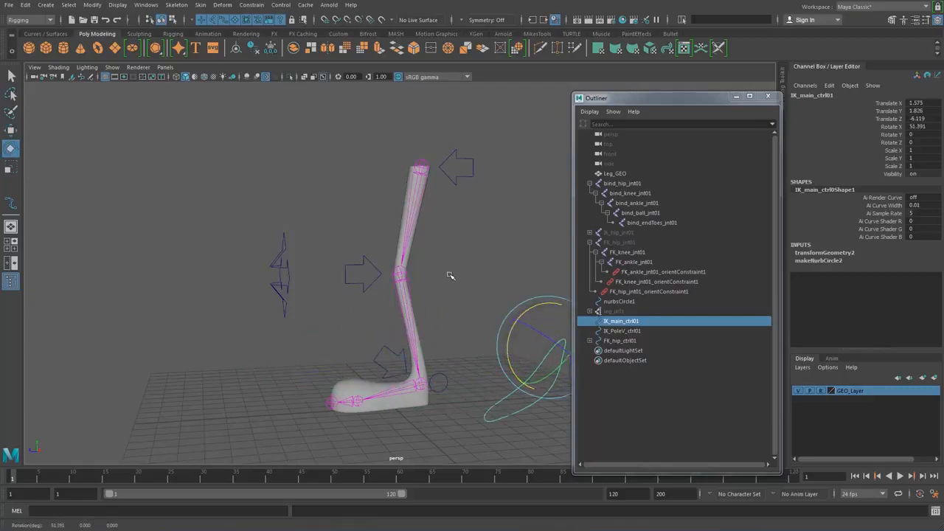
pyautogui.keyDown('alt'); pyautogui.moveTo(467, 282); pyautogui.dragTo(470, 303); pyautogui.keyUp('alt')
pyautogui.keyDown('alt'); pyautogui.moveTo(470, 303); pyautogui.dragTo(438, 274, button='middle'); pyautogui.keyUp('alt')
# Set the IKFK Blend attribute of nurbsCircle1 to 0.6 to test mixing the FK and IK poses.
pyautogui.click(416, 339)
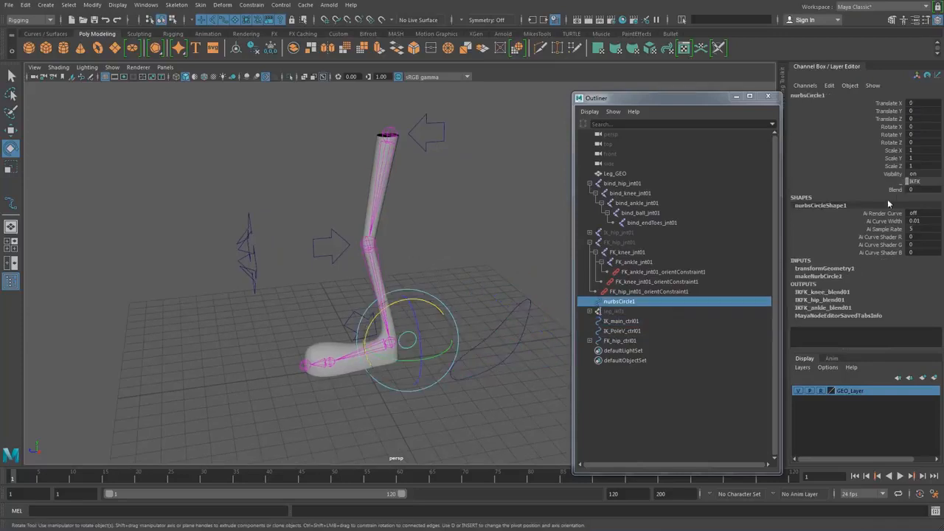
pyautogui.click(894, 189)
pyautogui.moveTo(516, 253)
pyautogui.mouseDown(button='middle')
pyautogui.moveTo(525, 254)
pyautogui.moveTo(502, 253)
pyautogui.moveTo(518, 252)
pyautogui.mouseUp(button='middle')
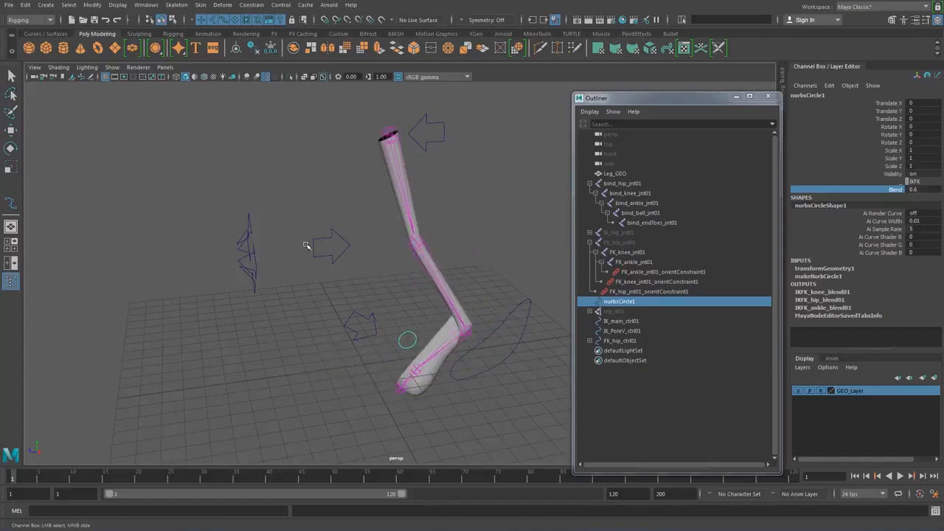
# Move IK_PoleV_ctrl01 forward to about 7.97 in Z and set the Blend attribute of nurbsCircle1 to 1.
pyautogui.click(244, 236)
pyautogui.press('w')
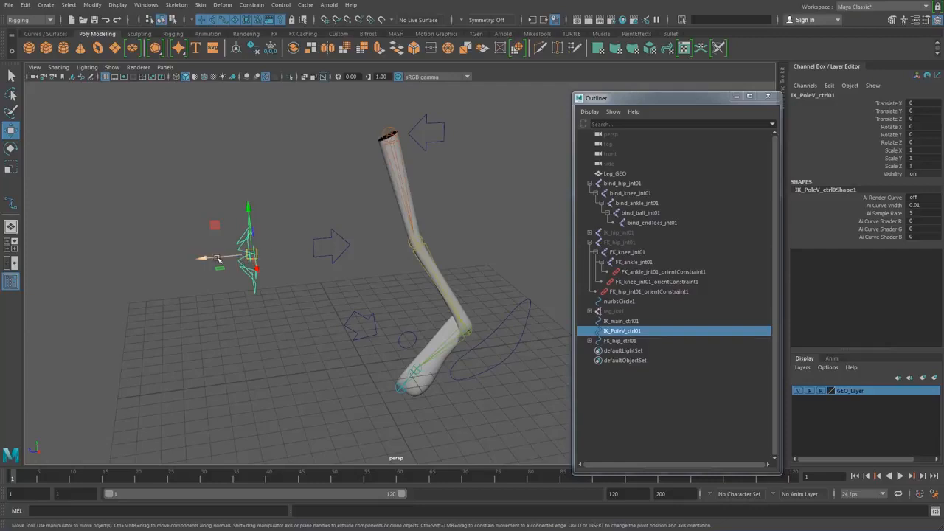
pyautogui.moveTo(213, 258); pyautogui.dragTo(21, 257)
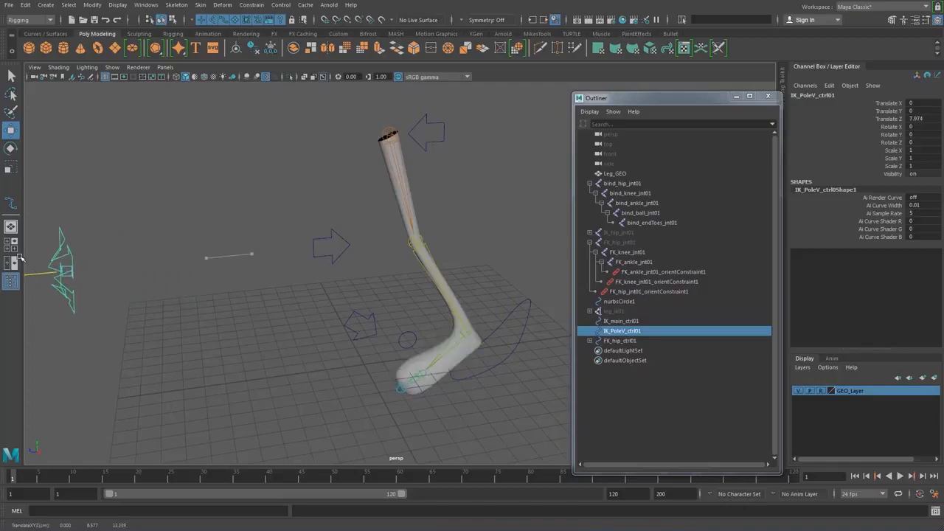
pyautogui.click(616, 301)
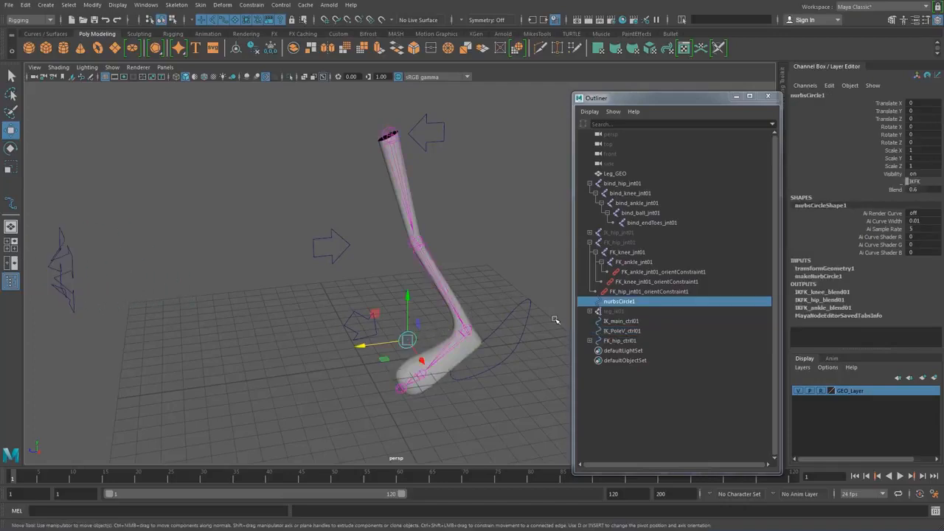
pyautogui.moveTo(506, 236); pyautogui.dragTo(510, 233, button='middle')
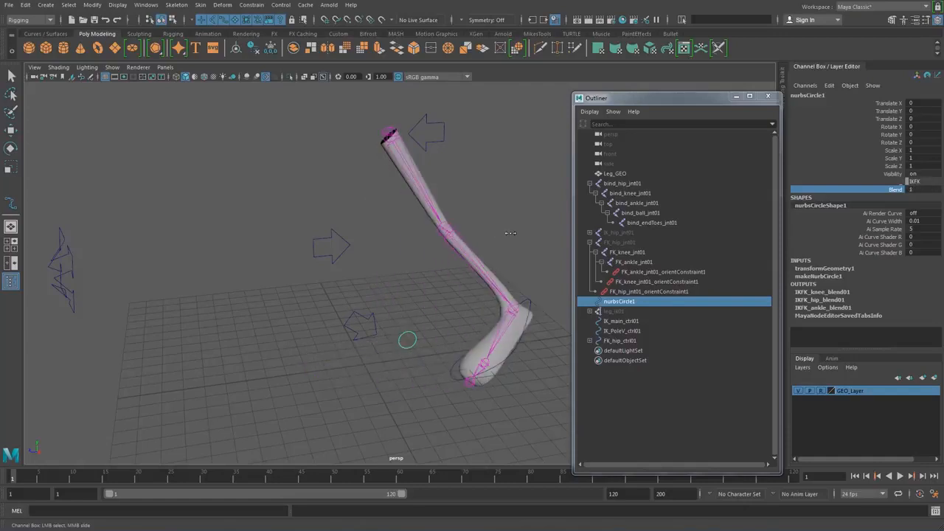
pyautogui.keyDown('alt'); pyautogui.moveTo(510, 233); pyautogui.dragTo(497, 197); pyautogui.keyUp('alt')
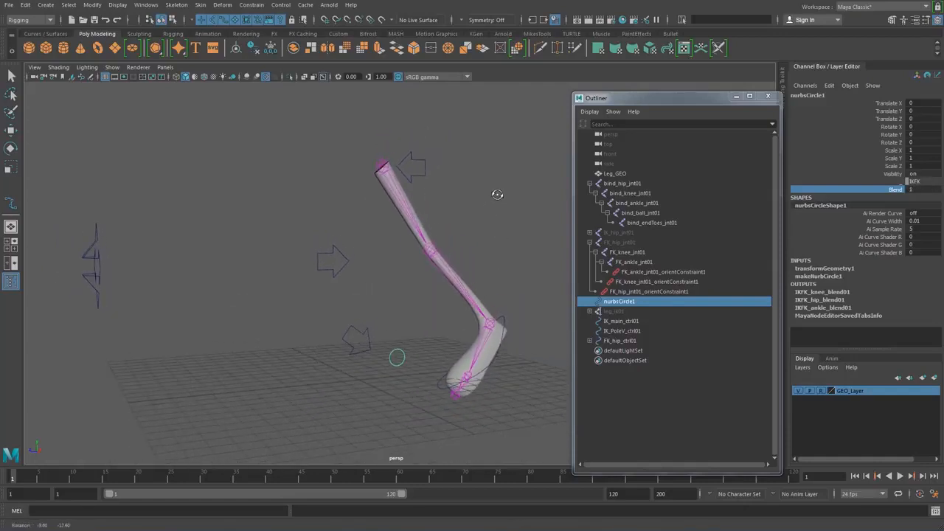
# Undo the blend, pole vector and IK_main_ctrl01 test changes, and clear the selection.
pyautogui.hotkey('ctrl', 'z')
pyautogui.hotkey('ctrl', 'z')
pyautogui.hotkey('ctrl', 'z')
pyautogui.hotkey('ctrl', 'z')
pyautogui.hotkey('ctrl', 'z')
pyautogui.hotkey('ctrl', 'z')
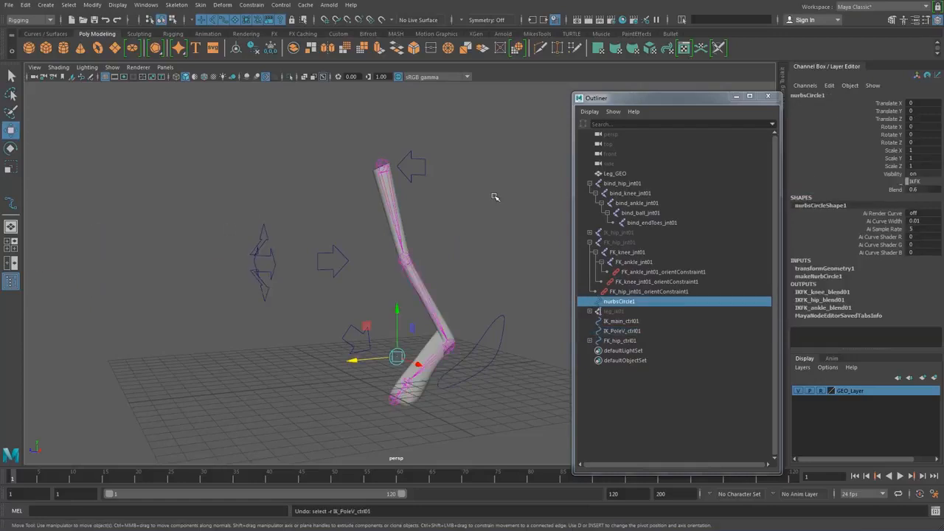
pyautogui.hotkey('ctrl', 'z')
pyautogui.hotkey('ctrl', 'z')
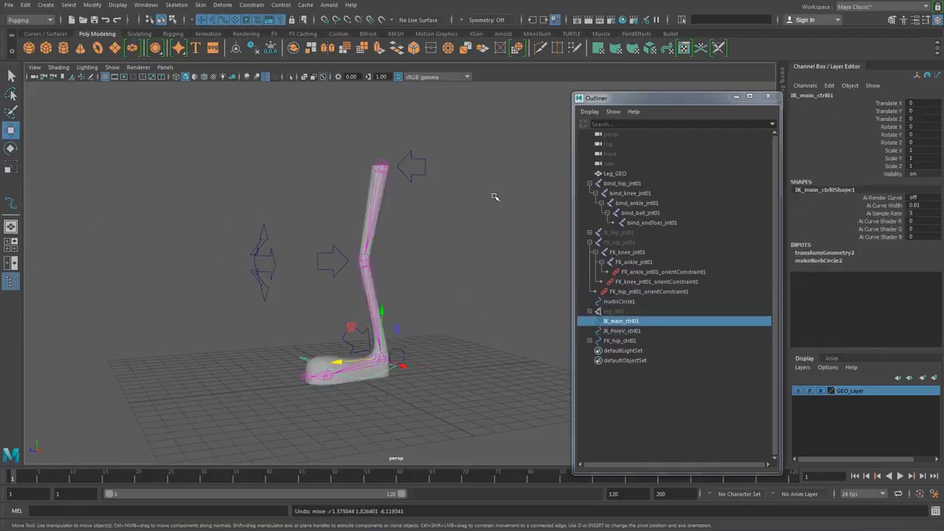
pyautogui.click(480, 226)
pyautogui.keyDown('alt'); pyautogui.moveTo(481, 226); pyautogui.dragTo(449, 322); pyautogui.keyUp('alt')
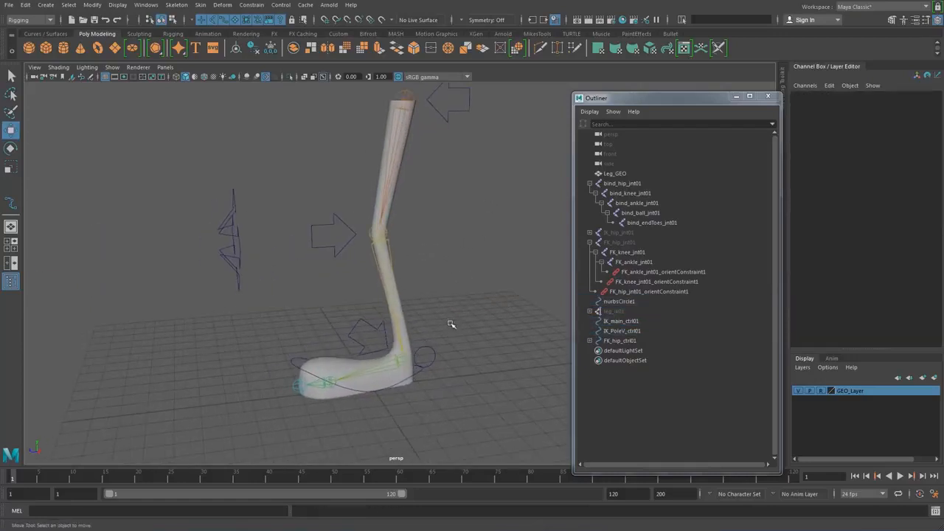
# Examine the Blend attribute on the circle control, then the FK hip and IK pole vector controls it switches between.
pyautogui.click(433, 349)
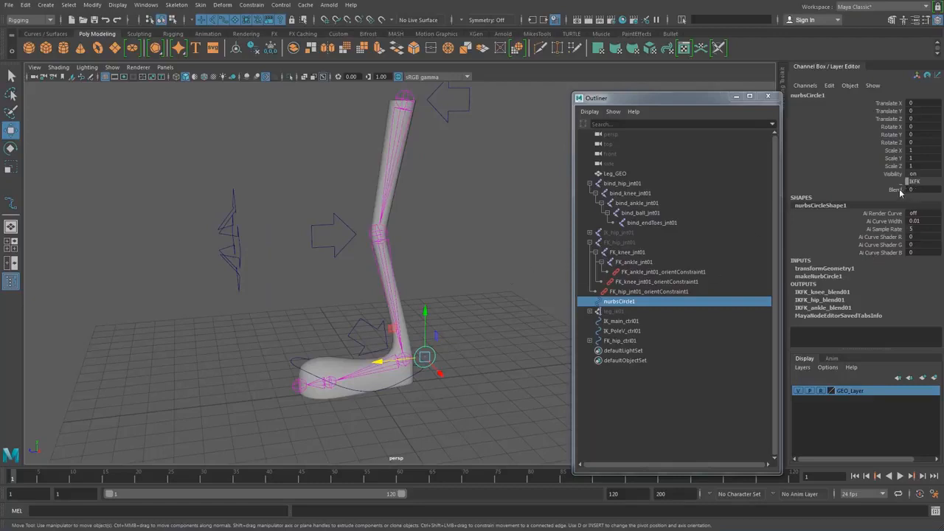
pyautogui.click(896, 190)
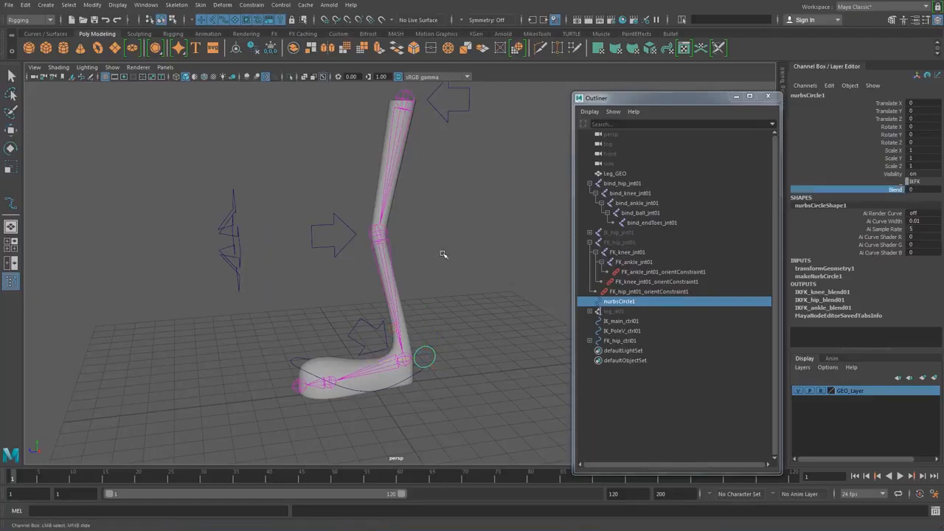
pyautogui.click(457, 103)
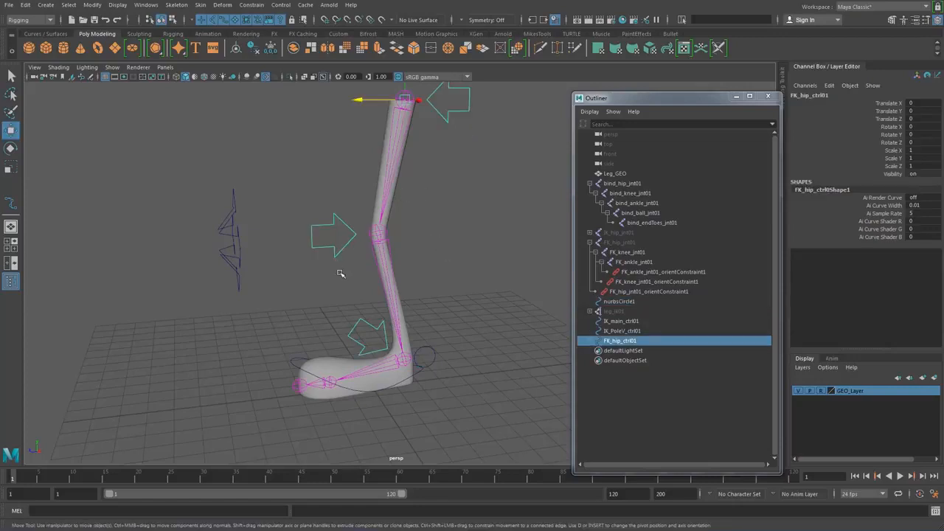
pyautogui.click(228, 243)
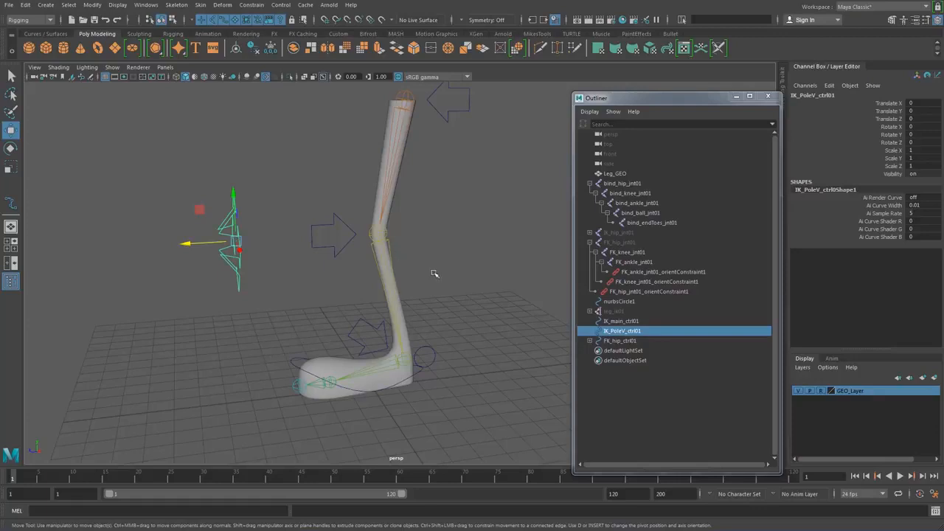
pyautogui.click(430, 348)
pyautogui.keyDown('alt'); pyautogui.moveTo(430, 348); pyautogui.dragTo(500, 309); pyautogui.keyUp('alt')
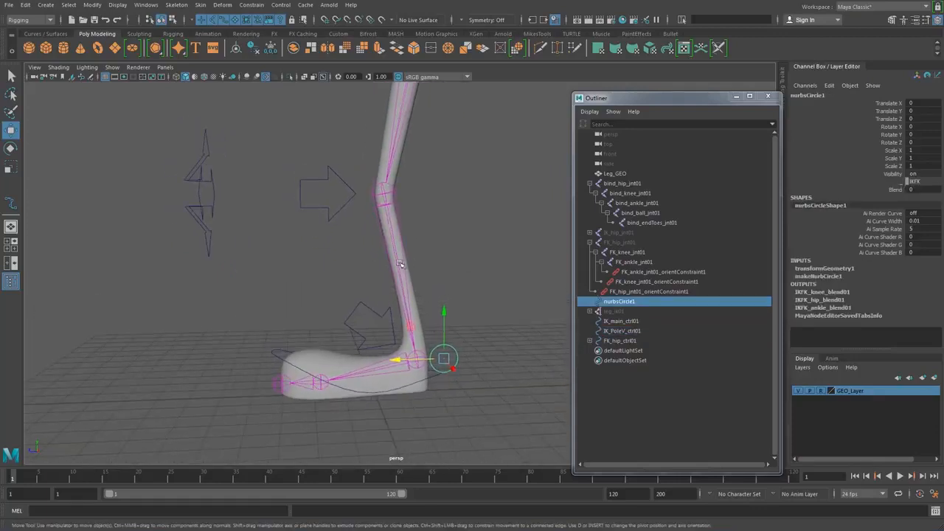
pyautogui.click(468, 336)
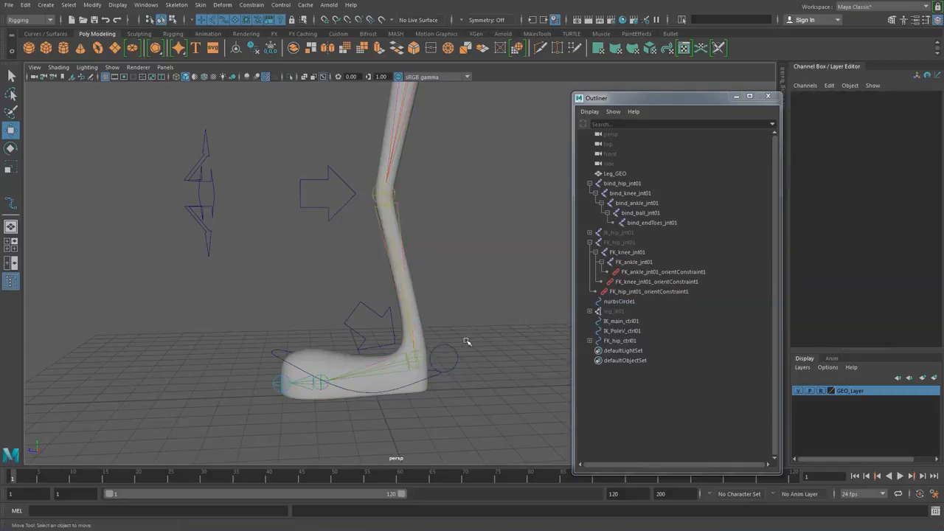
# Rename nurbsCircle1 as IKFK_ctrl01 and reorder it directly above IK_main_ctrl01 in the Outliner.
pyautogui.click(452, 348)
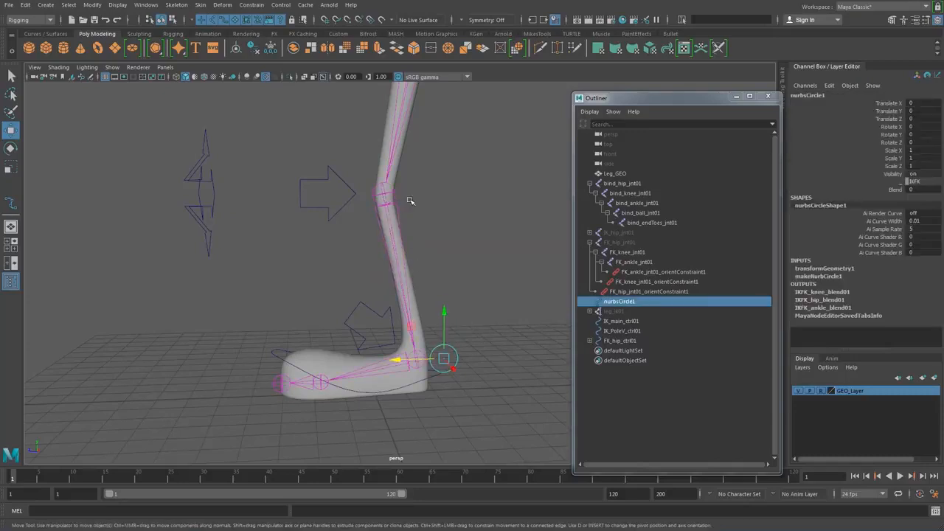
pyautogui.doubleClick(620, 303)
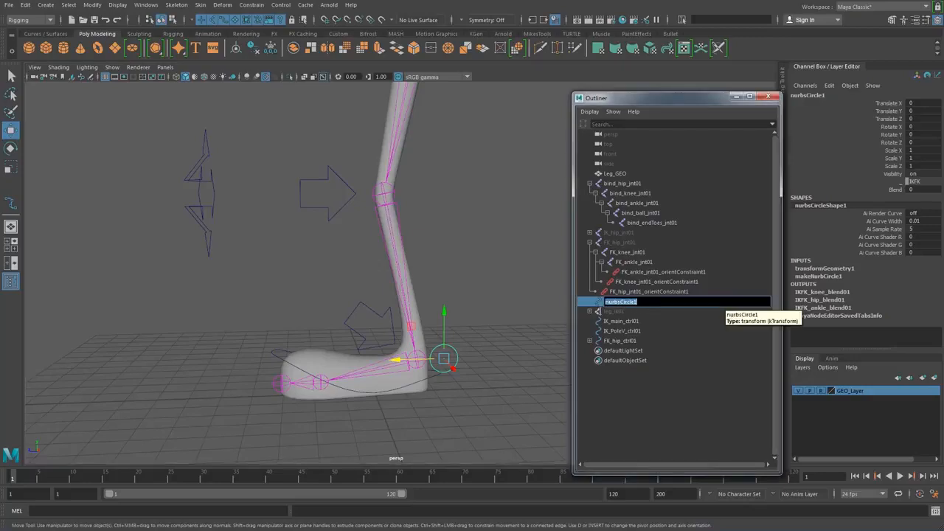
pyautogui.write('IKFK_ctrl01')
pyautogui.press('Return')
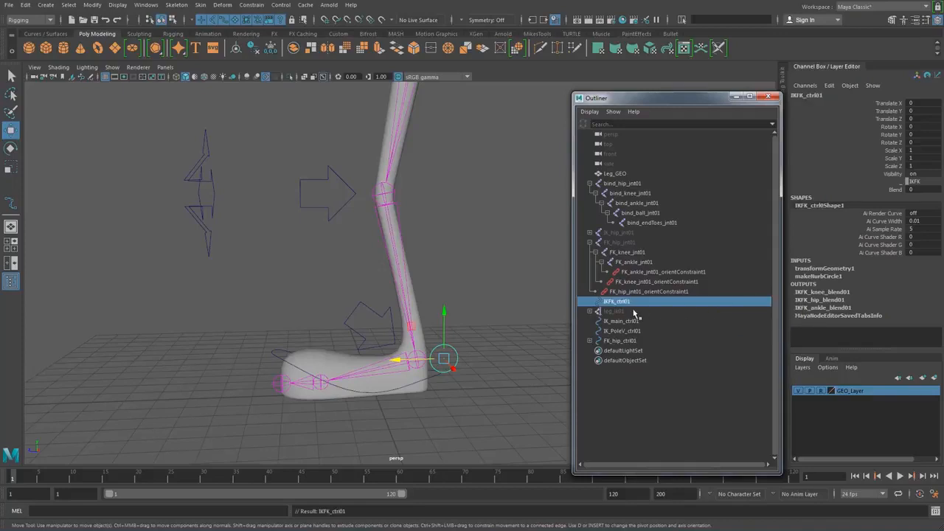
pyautogui.moveTo(622, 306); pyautogui.dragTo(625, 320)
# Parent IKFK_ctrl01 under bind_knee_jnt01.
pyautogui.keyDown('alt'); pyautogui.moveTo(489, 283); pyautogui.dragTo(448, 298); pyautogui.keyUp('alt')
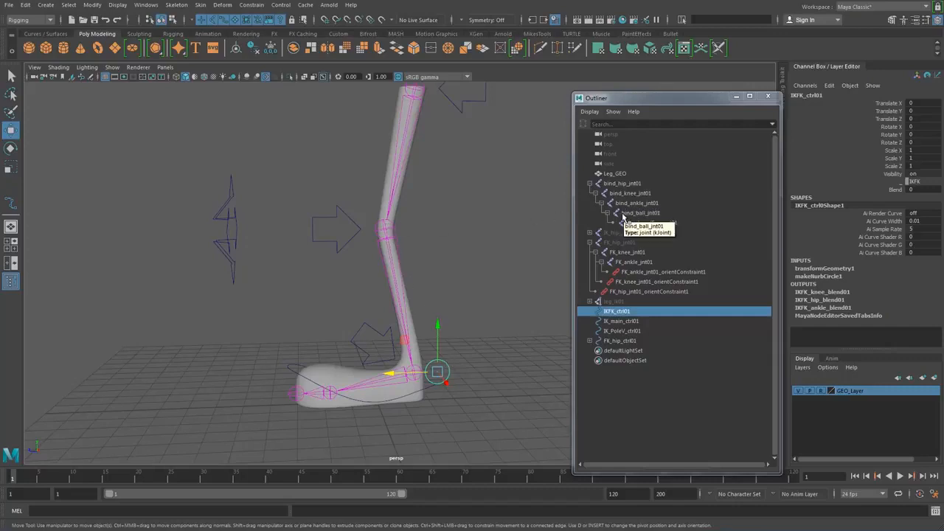
pyautogui.keyDown('ctrl'); pyautogui.click(630, 192); pyautogui.keyUp('ctrl')
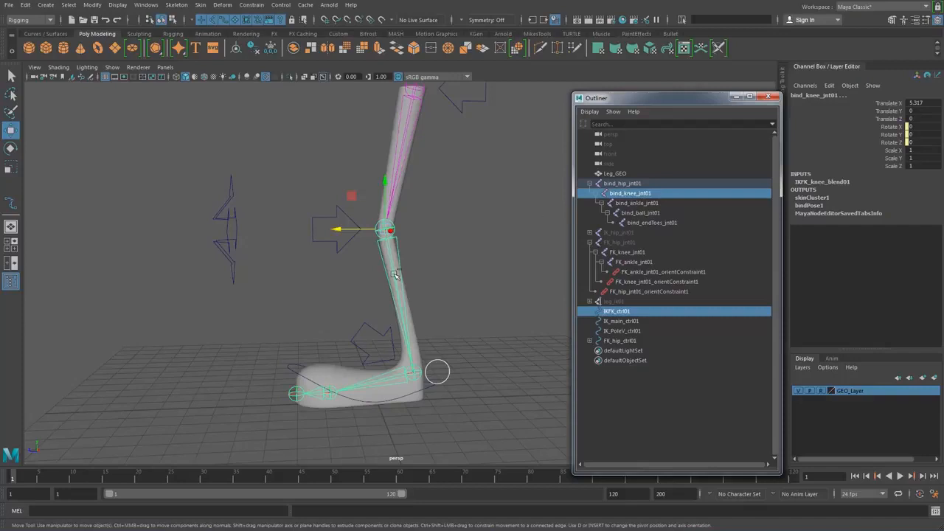
pyautogui.press('p')
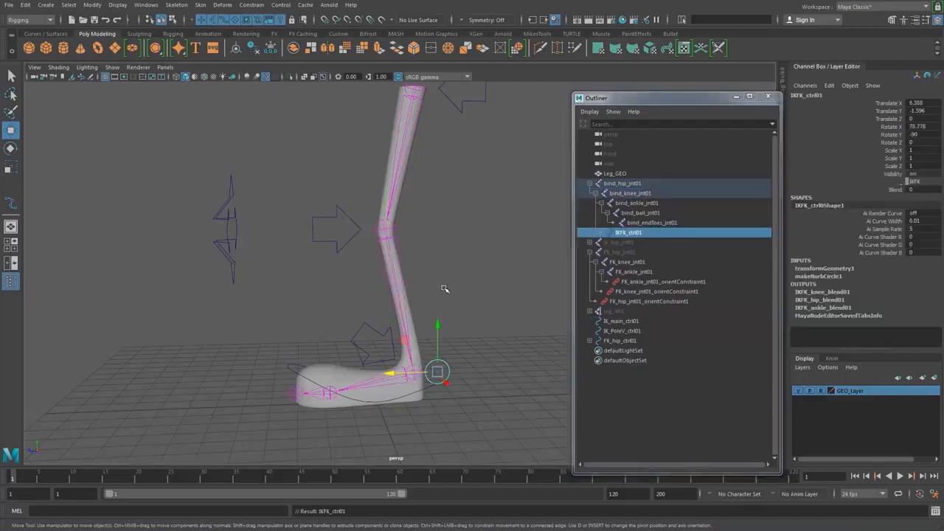
# Test the FK mode by rotating FK_knee_ctrl01, and undo the rotation.
pyautogui.click(443, 288)
pyautogui.click(292, 368)
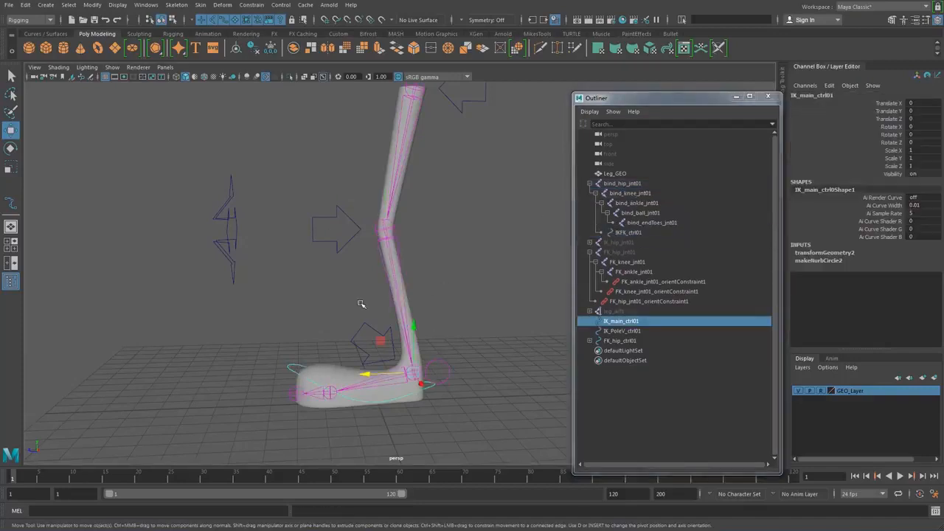
pyautogui.click(440, 367)
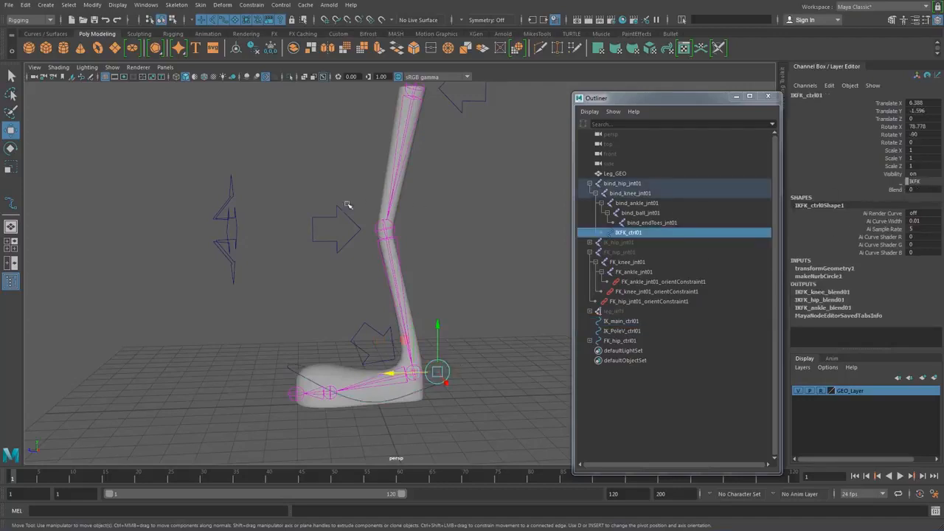
pyautogui.click(330, 233)
pyautogui.press('e')
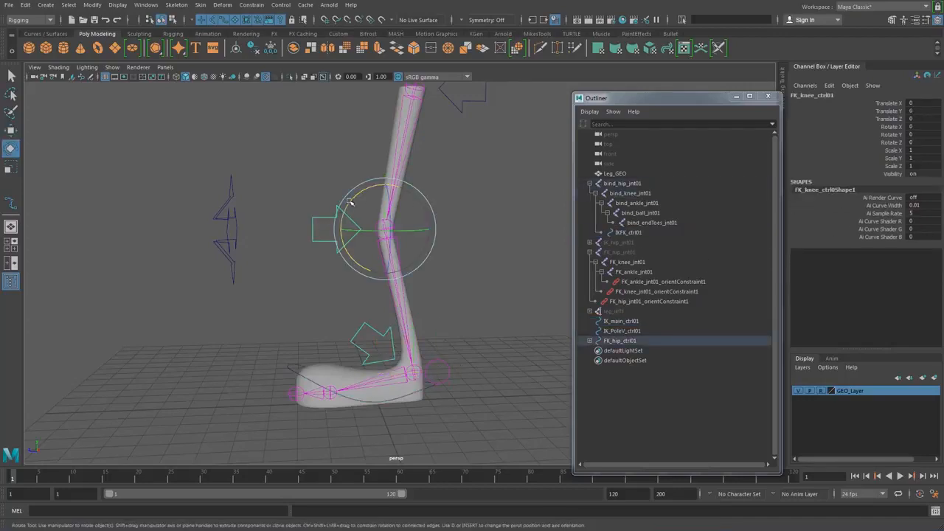
pyautogui.moveTo(351, 202); pyautogui.dragTo(359, 223)
pyautogui.hotkey('ctrl', 'z')
# Set the Blend attribute of IKFK_ctrl01 to 1.
pyautogui.moveTo(438, 354); pyautogui.dragTo(462, 384)
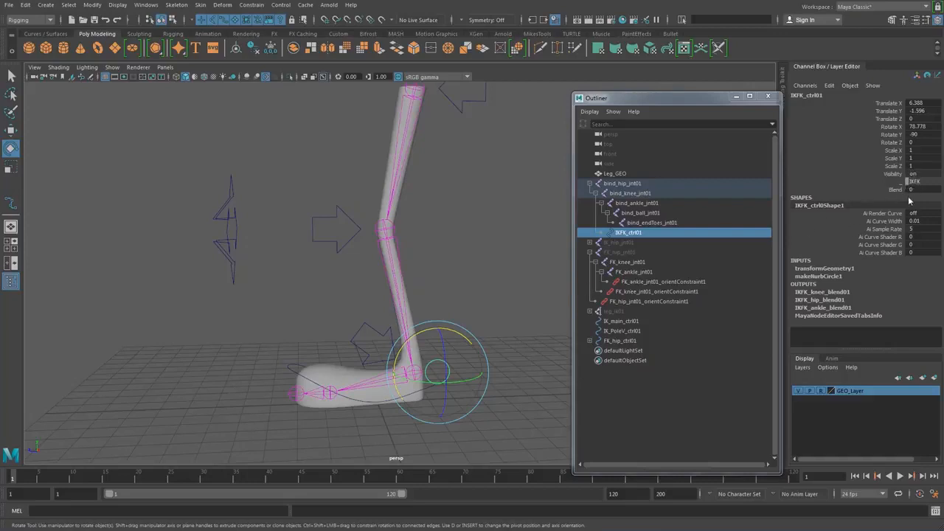
pyautogui.click(919, 183)
pyautogui.click(895, 190)
pyautogui.click(921, 190)
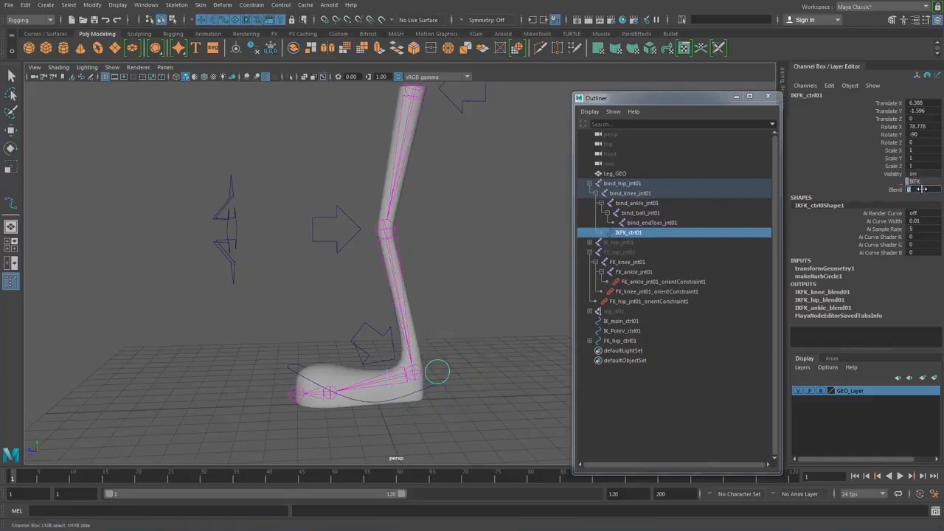
pyautogui.press('e')
# Test the IK mode by moving and rotating IK_main_ctrl01, and undo both changes.
pyautogui.click(296, 373)
pyautogui.press('w')
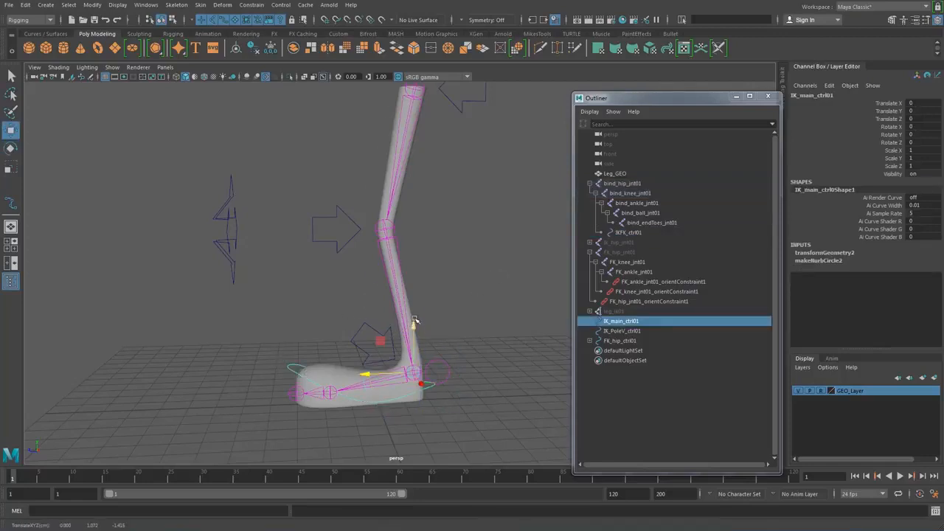
pyautogui.moveTo(413, 321); pyautogui.dragTo(435, 322)
pyautogui.press('e')
pyautogui.hotkey('ctrl', 'z')
pyautogui.hotkey('ctrl', 'z')
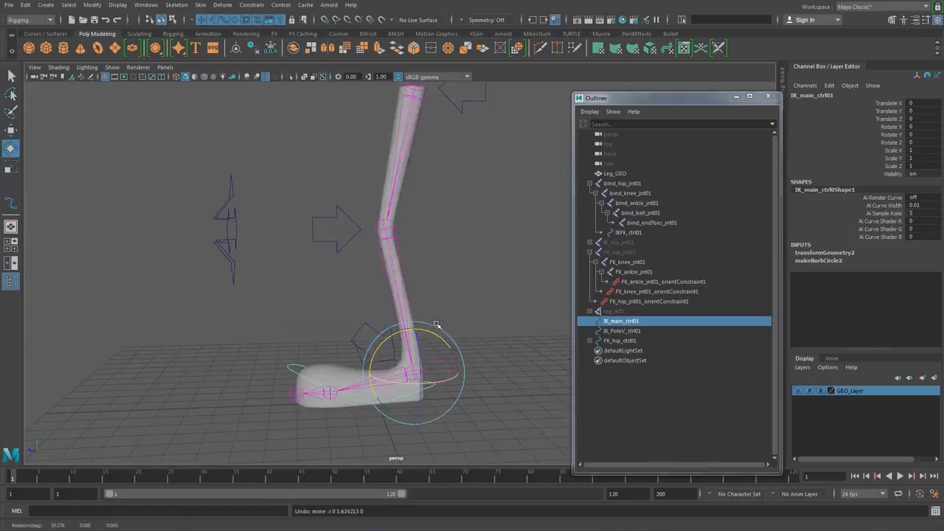
# Lock and hide the translate, rotate and scale channels of IKFK_ctrl01.
pyautogui.moveTo(443, 275)
pyautogui.keyDown('alt'); pyautogui.mouseDown()
pyautogui.moveTo(457, 259)
pyautogui.moveTo(432, 280)
pyautogui.mouseUp(); pyautogui.keyUp('alt')
pyautogui.click(460, 291)
pyautogui.click(437, 369)
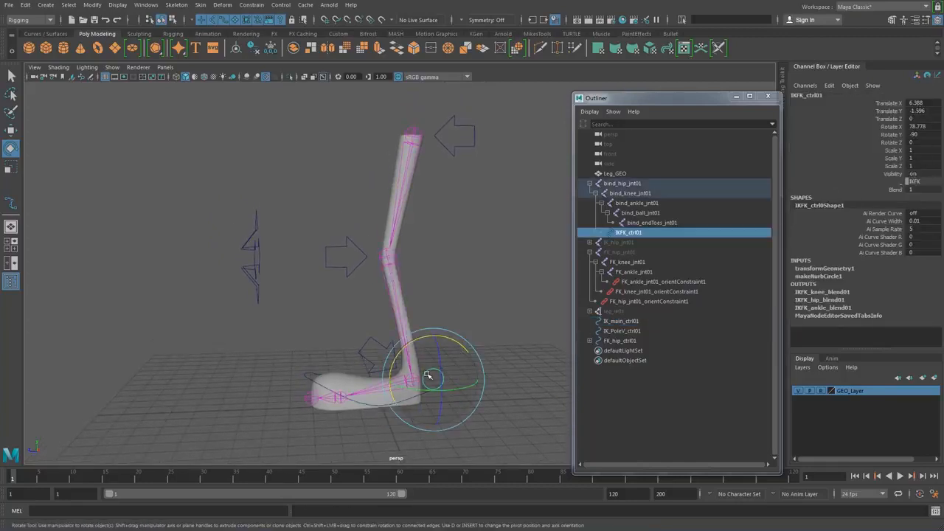
pyautogui.press('w')
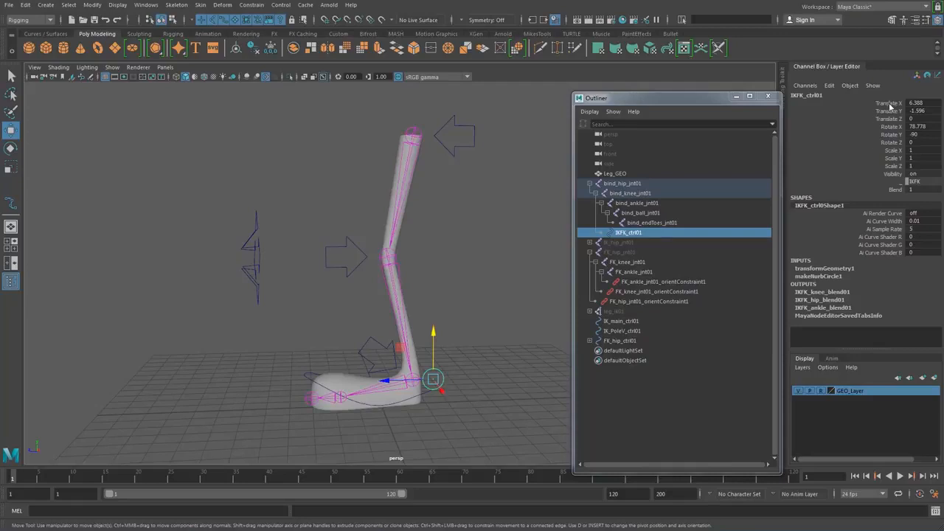
pyautogui.moveTo(890, 108); pyautogui.dragTo(896, 168)
pyautogui.rightClick(896, 168)
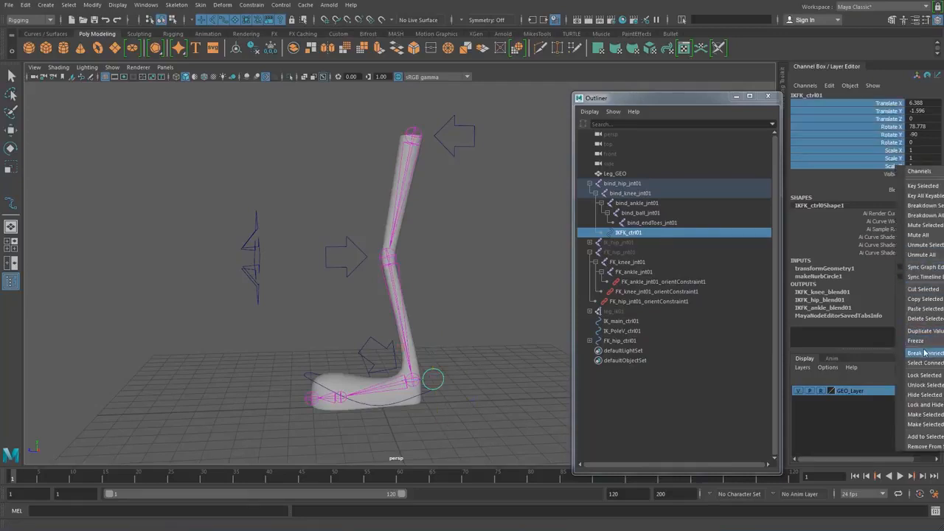
pyautogui.click(927, 407)
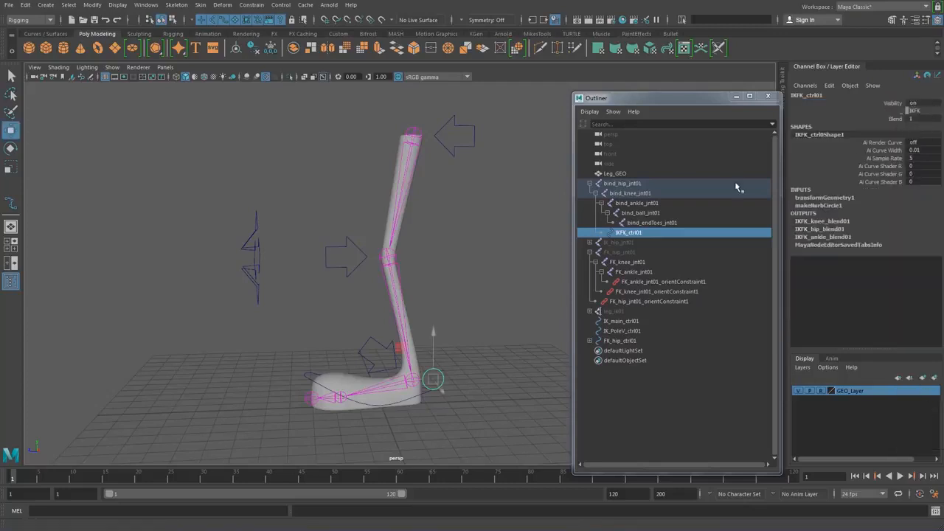
# Reselect IKFK_ctrl01, switch to the Animation menu set and open the Set Driven Key window beside the leg.
pyautogui.click(446, 304)
pyautogui.moveTo(437, 363); pyautogui.dragTo(456, 377)
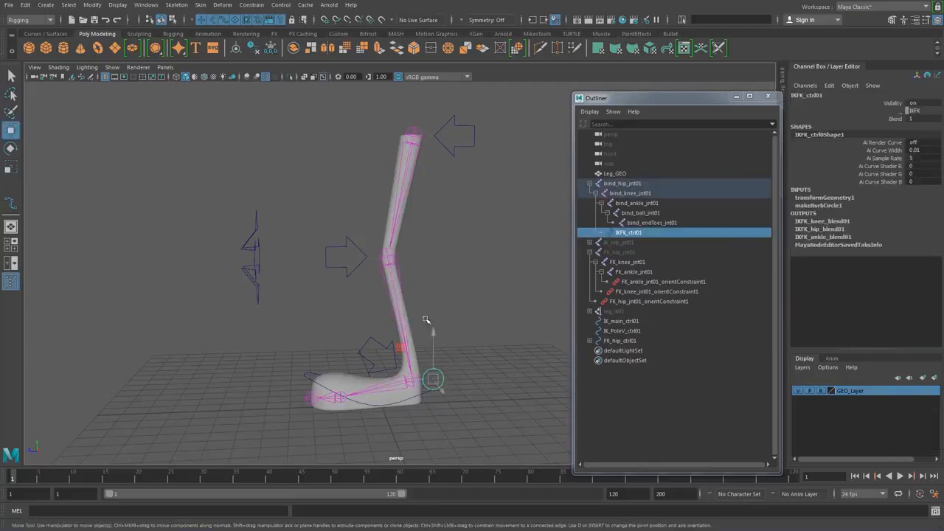
pyautogui.keyDown('alt'); pyautogui.moveTo(425, 319); pyautogui.dragTo(506, 301); pyautogui.keyUp('alt')
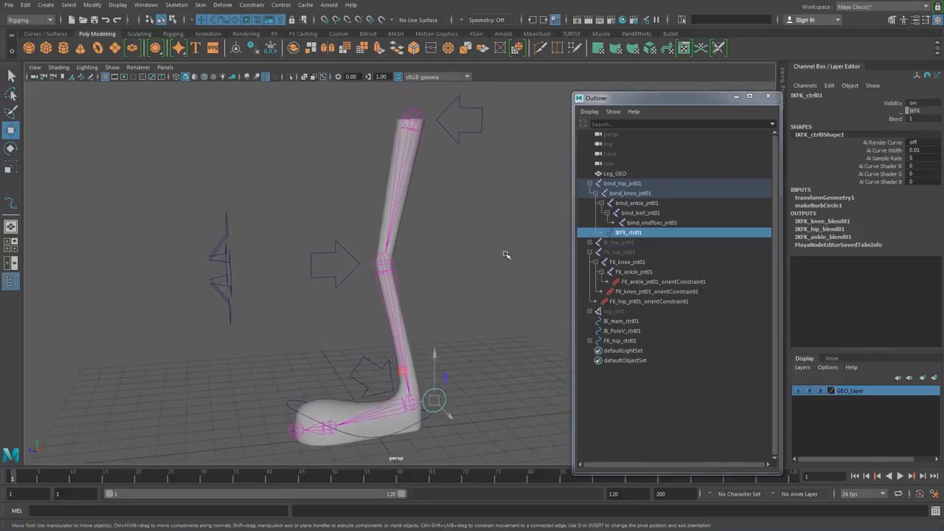
pyautogui.click(39, 21)
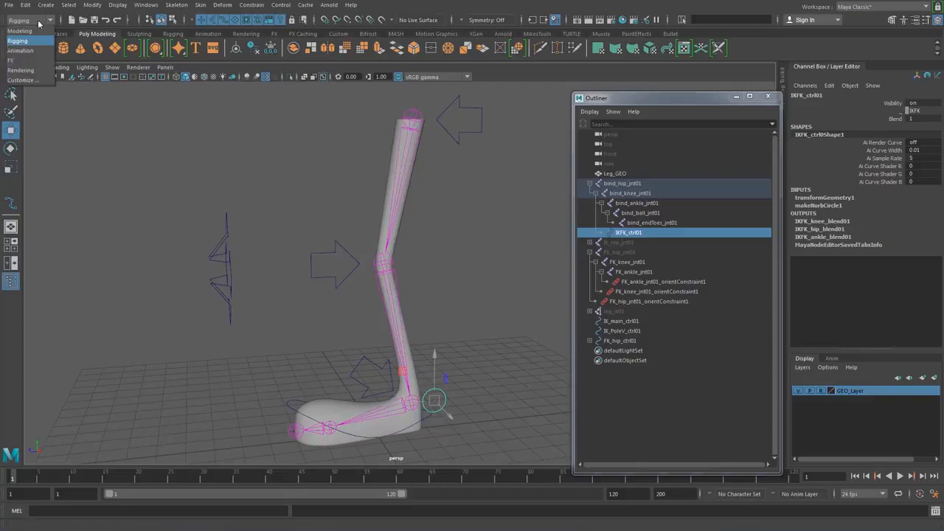
pyautogui.click(27, 50)
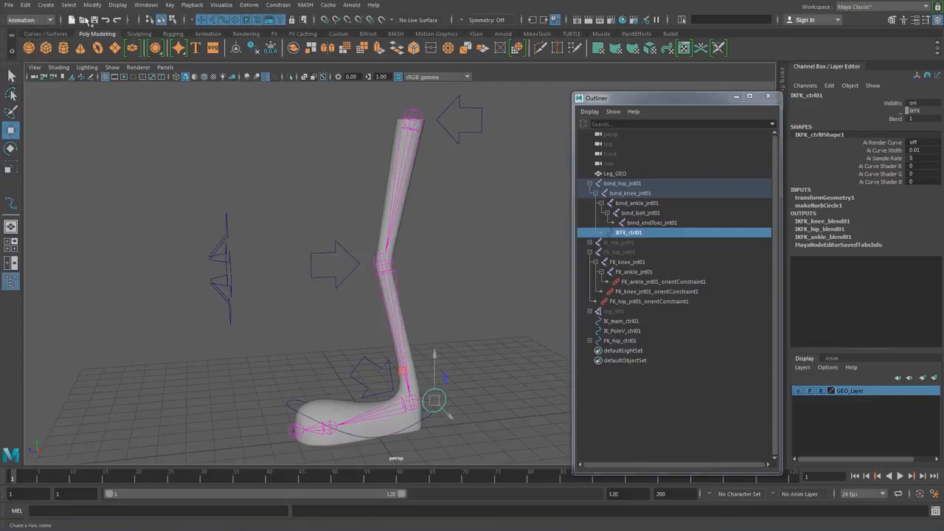
pyautogui.click(170, 6)
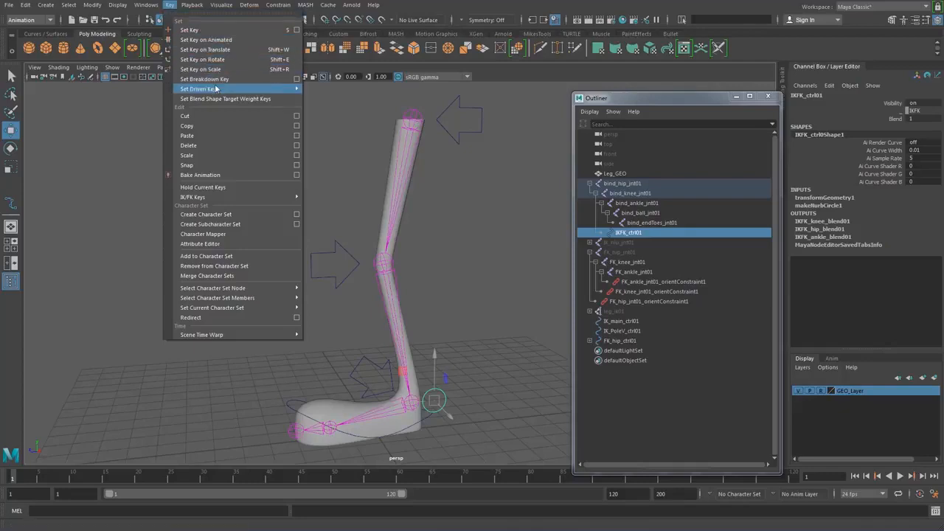
pyautogui.moveTo(215, 88)
pyautogui.click(331, 100)
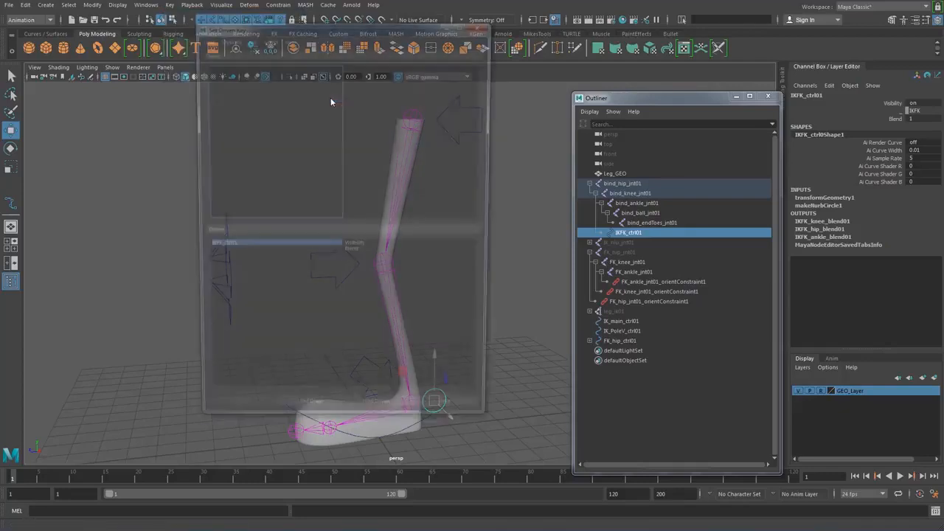
pyautogui.moveTo(323, 28); pyautogui.dragTo(175, 52)
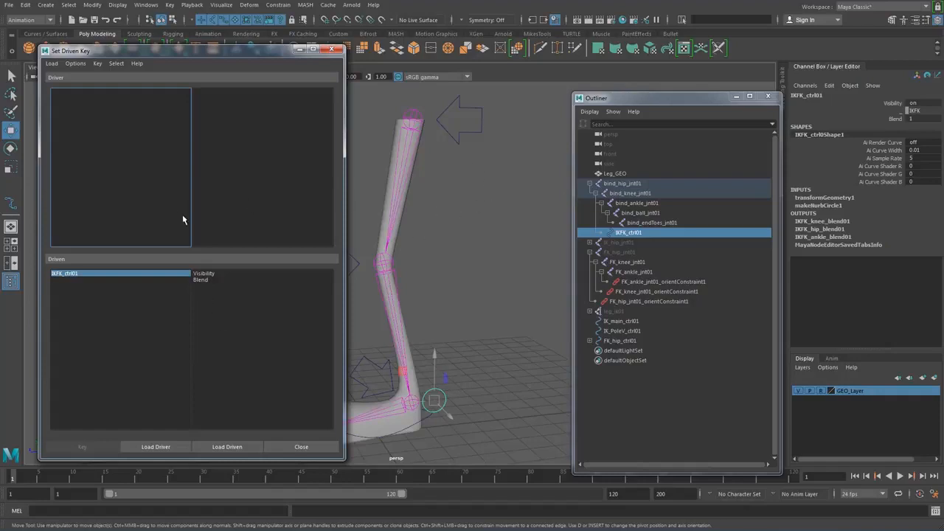
# Load IKFK_ctrl01 as the driver and choose its Blend attribute.
pyautogui.click(482, 377)
pyautogui.click(447, 399)
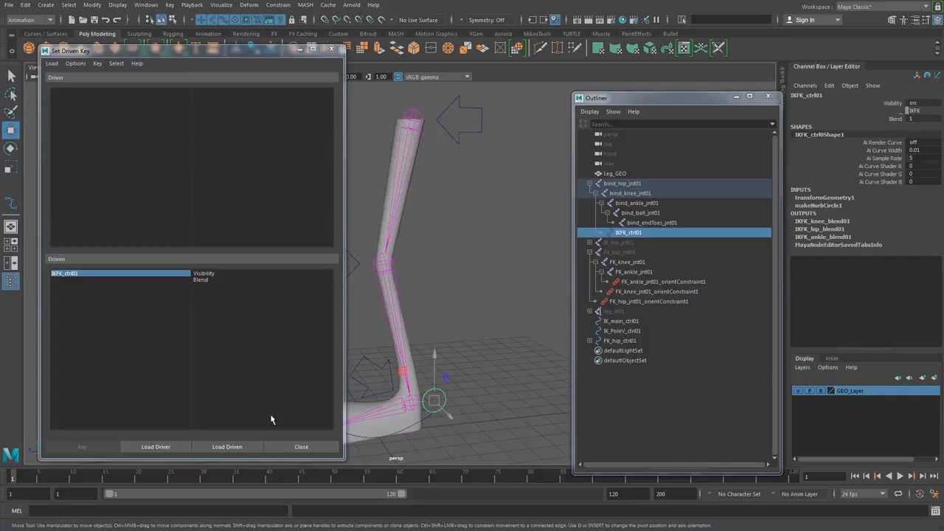
pyautogui.click(157, 447)
pyautogui.click(205, 100)
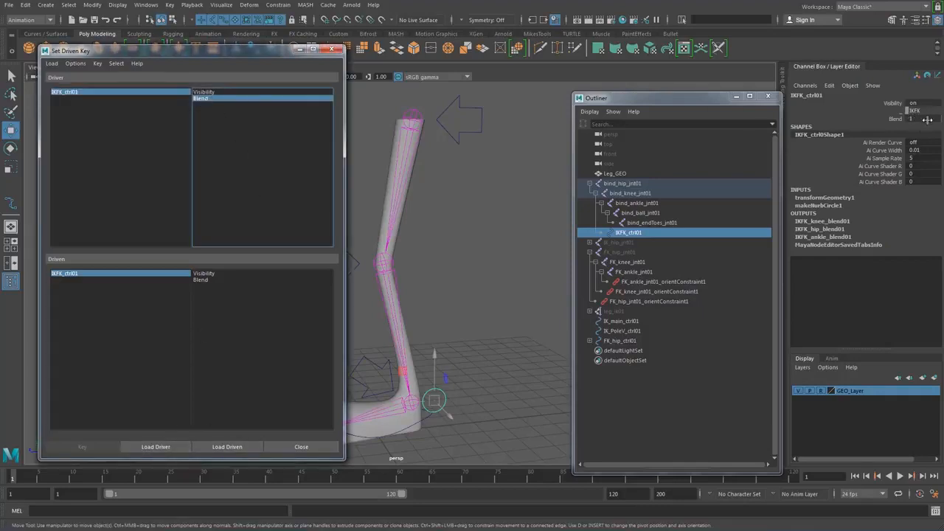
# Close the Outliner, select the pole vector control's shape node IK_PoleV_ctrl0Shape1 and load it as the driven object.
pyautogui.keyDown('alt'); pyautogui.moveTo(506, 269); pyautogui.dragTo(434, 257, button='right'); pyautogui.keyUp('alt')
pyautogui.keyDown('alt'); pyautogui.moveTo(434, 257); pyautogui.dragTo(518, 248, button='middle'); pyautogui.keyUp('alt')
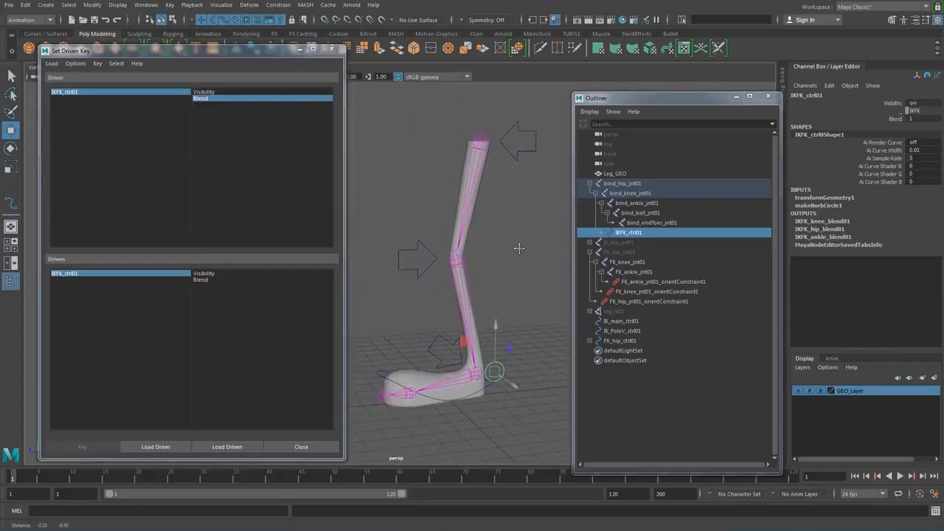
pyautogui.keyDown('alt'); pyautogui.moveTo(519, 249); pyautogui.dragTo(480, 246, button='right'); pyautogui.keyUp('alt')
pyautogui.keyDown('alt'); pyautogui.moveTo(481, 246); pyautogui.dragTo(502, 269); pyautogui.keyUp('alt')
pyautogui.click(510, 260)
pyautogui.click(396, 240)
pyautogui.keyDown('alt'); pyautogui.moveTo(396, 240); pyautogui.dragTo(478, 297); pyautogui.keyUp('alt')
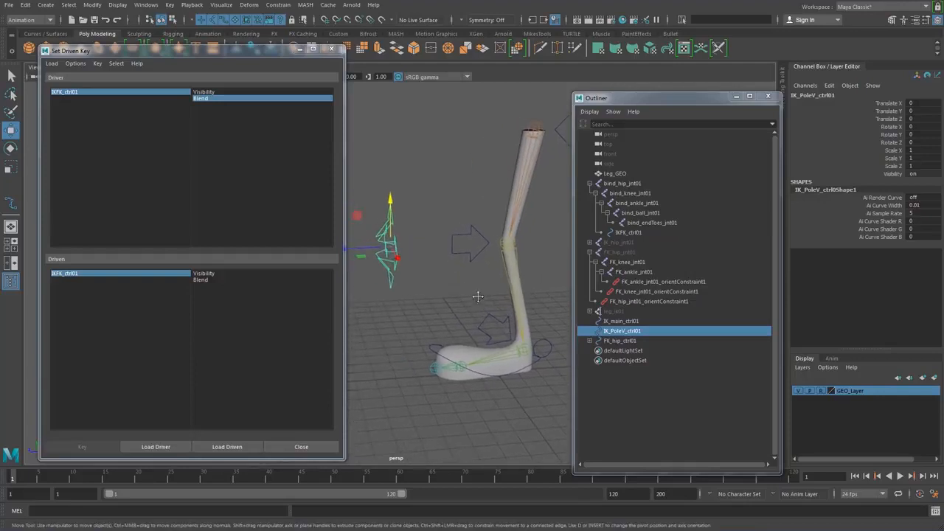
pyautogui.click(767, 96)
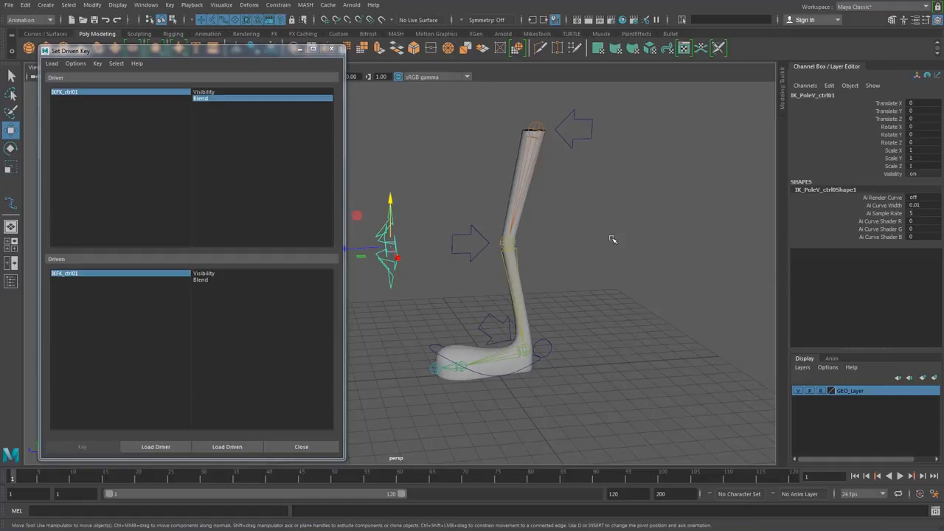
pyautogui.hotkey('ctrl', 'a')
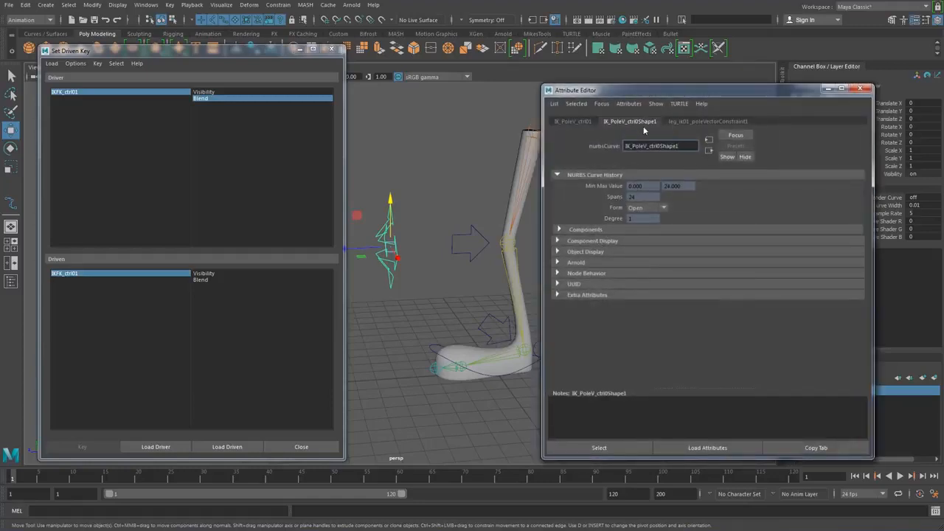
pyautogui.click(600, 447)
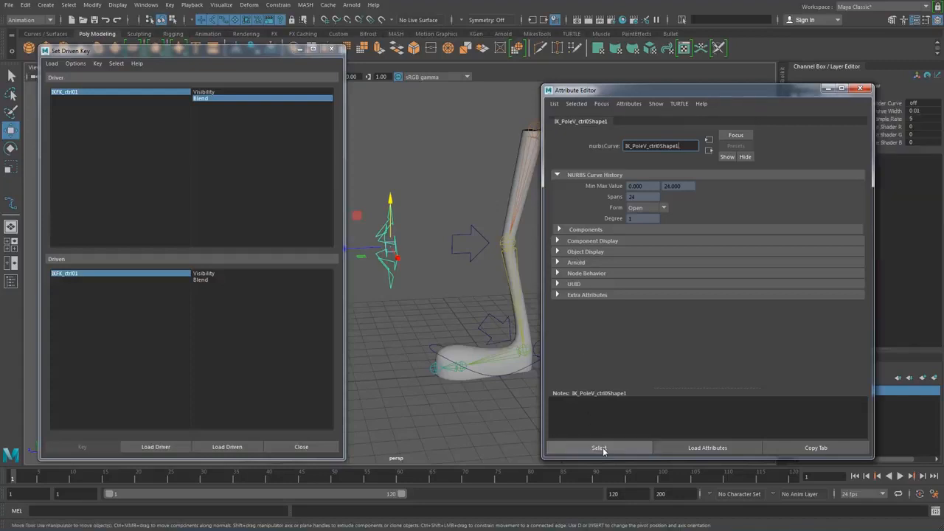
pyautogui.click(227, 447)
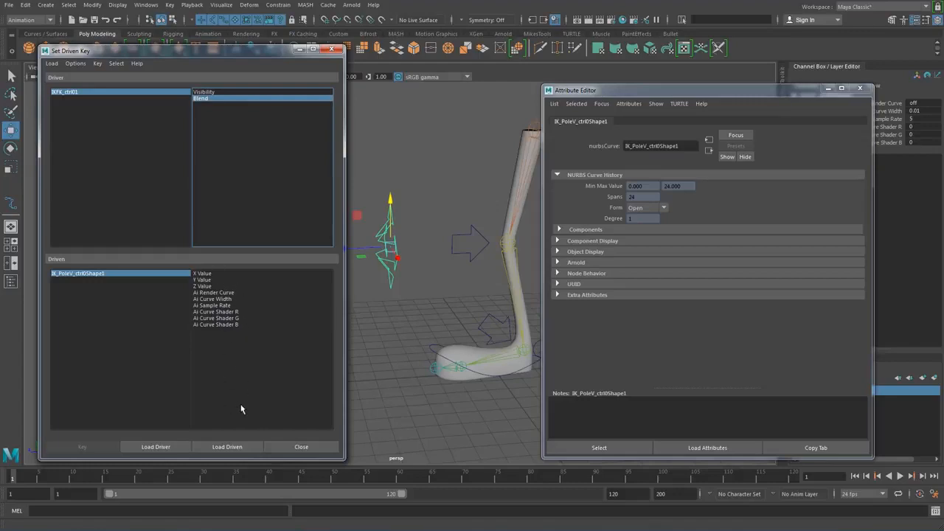
# Show non-keyable attributes in Set Driven Key and choose the driver's Blend attribute again.
pyautogui.click(76, 64)
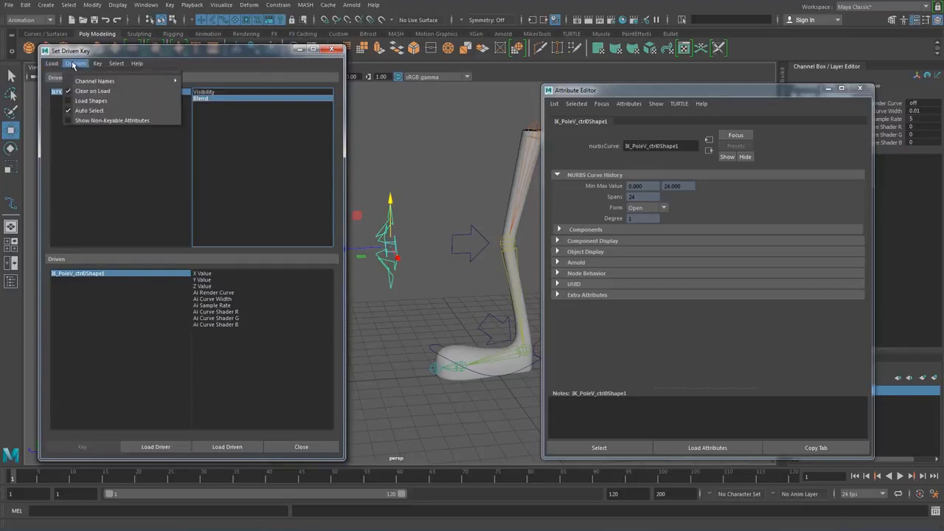
pyautogui.click(69, 121)
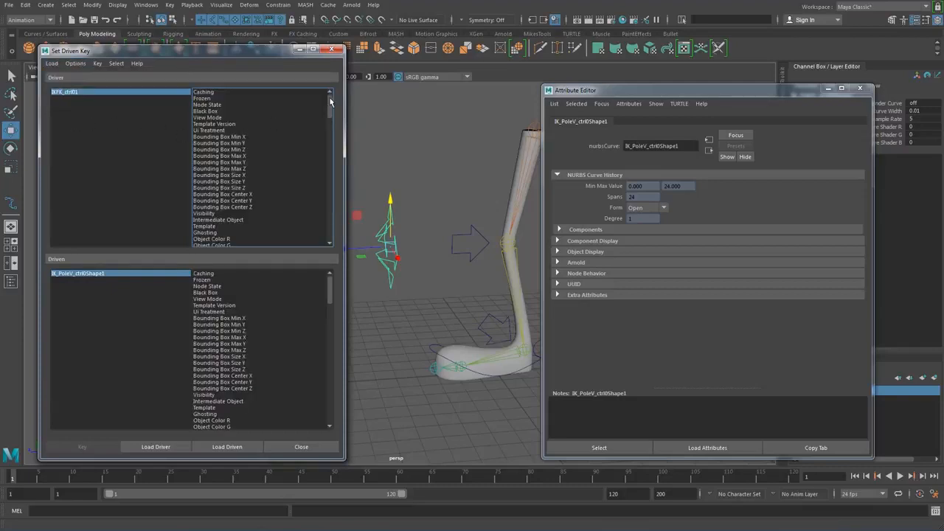
pyautogui.moveTo(329, 102); pyautogui.dragTo(330, 236)
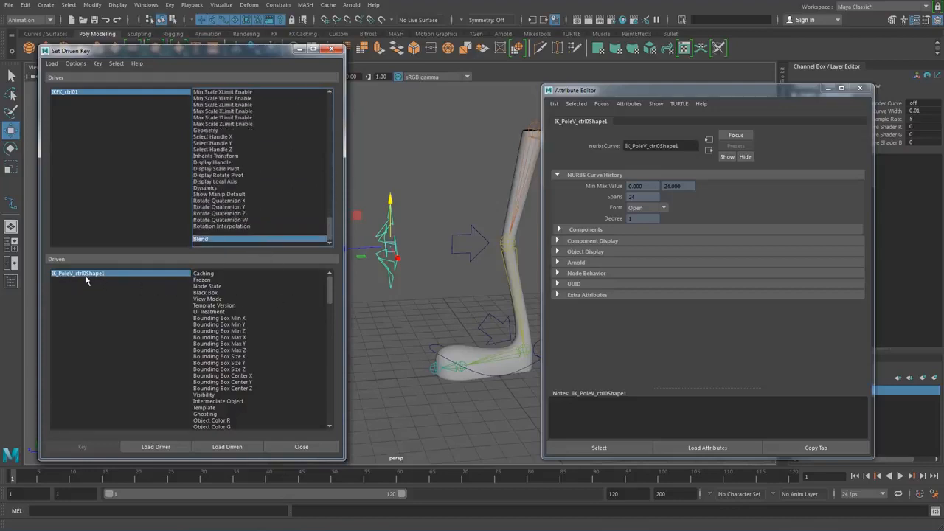
# Set a driven key on Lod Visibility of IK_PoleV_ctrl0Shape1, driven by Blend of IKFK_ctrl01.
pyautogui.moveTo(329, 290); pyautogui.dragTo(327, 318)
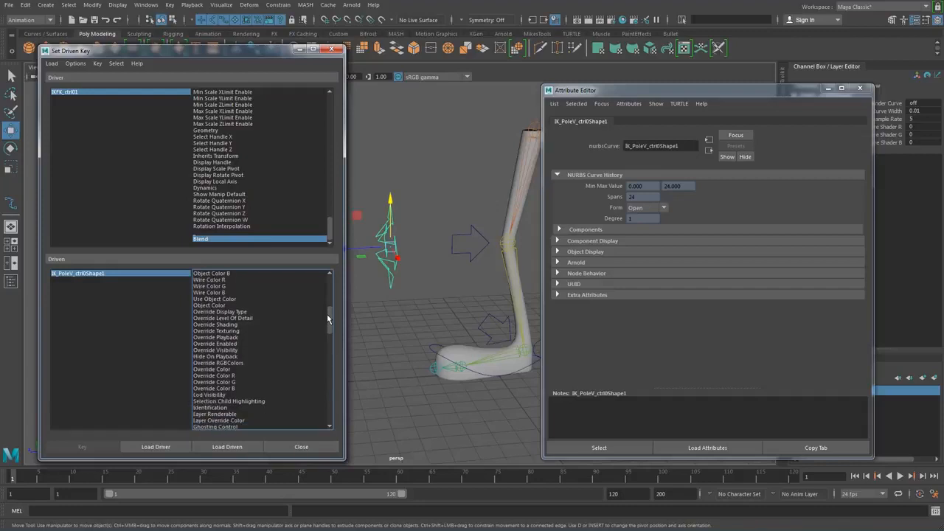
pyautogui.click(210, 396)
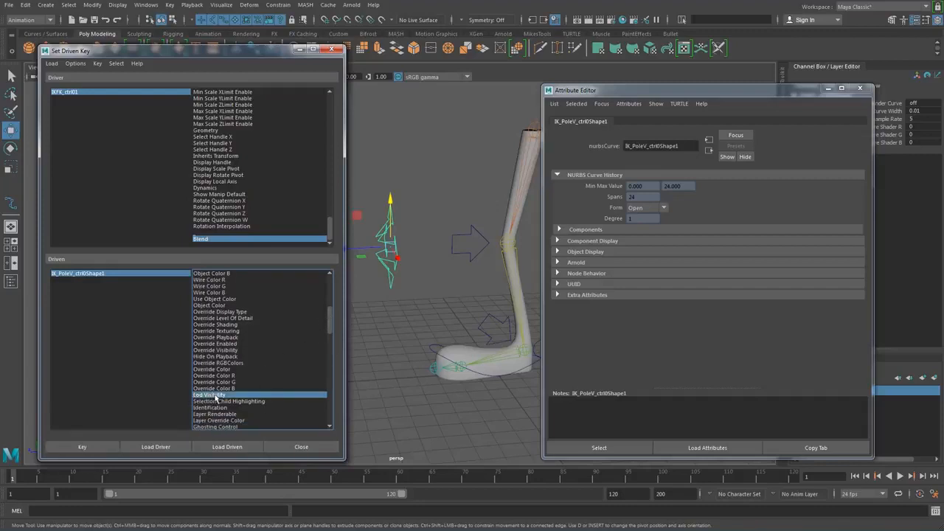
pyautogui.click(100, 449)
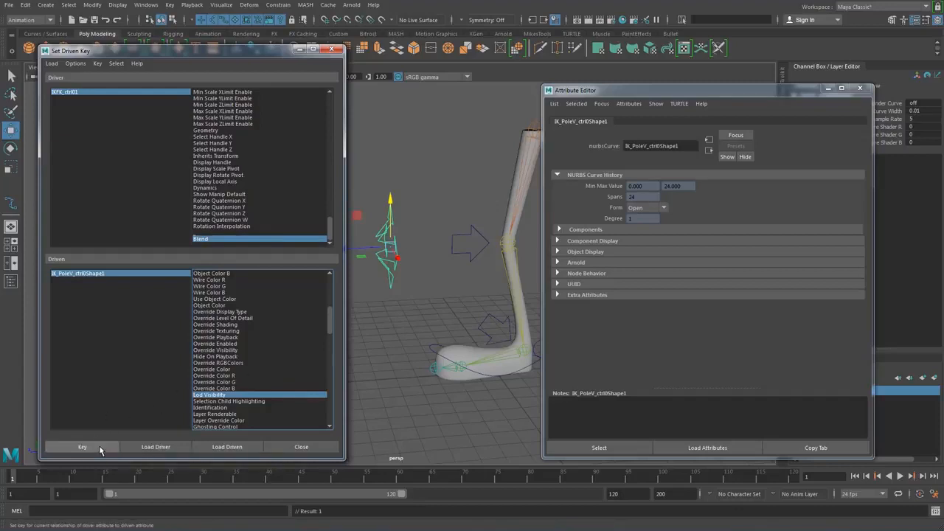
# Select the foot control's shape node IK_main_ctrl0Shape1 and load it as the driven object, keeping Lod Visibility chosen.
pyautogui.click(430, 347)
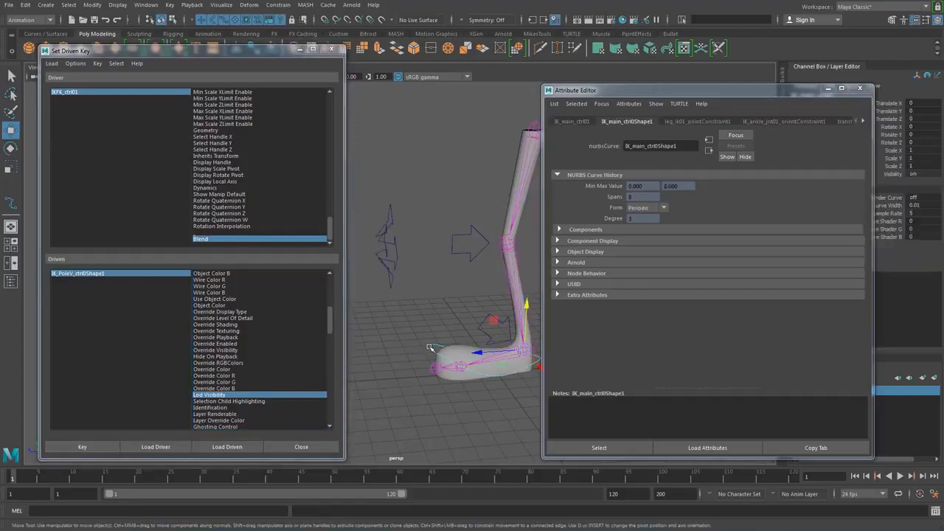
pyautogui.click(599, 447)
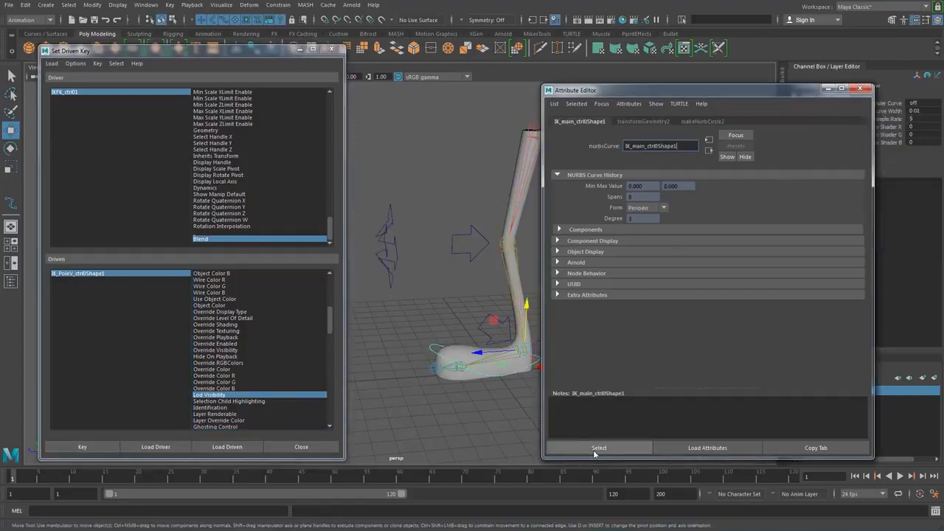
pyautogui.click(235, 448)
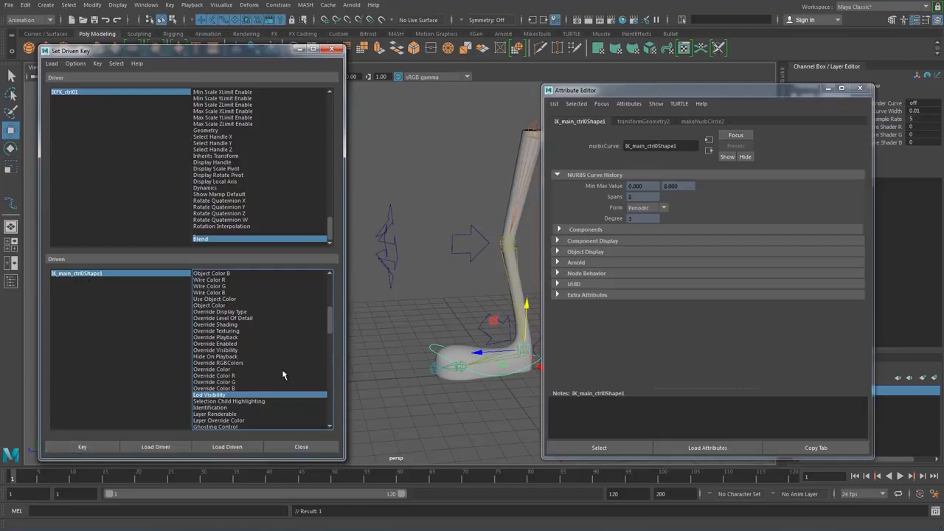
# Set the Blend attribute of IKFK_ctrl01 to 0.
pyautogui.keyDown('alt'); pyautogui.moveTo(451, 304); pyautogui.dragTo(417, 290, button='middle'); pyautogui.keyUp('alt')
pyautogui.click(518, 336)
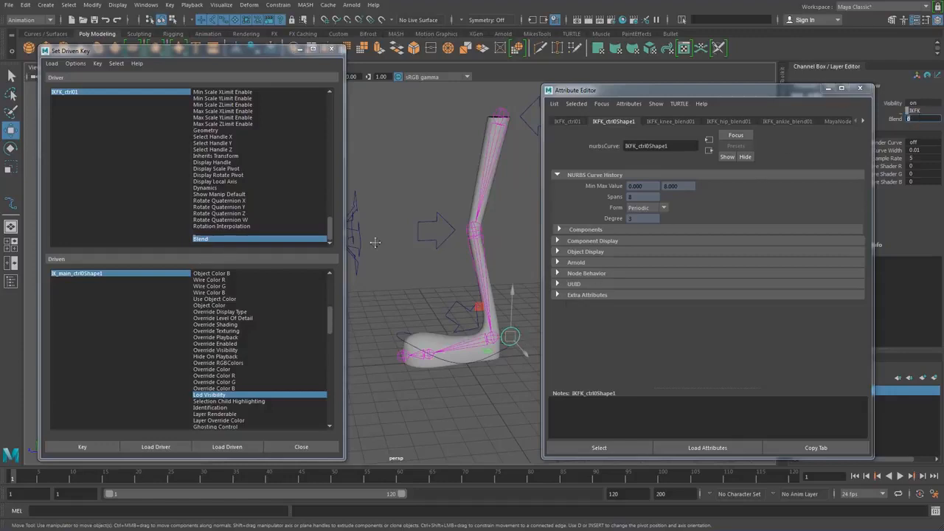
pyautogui.keyDown('alt'); pyautogui.moveTo(376, 238); pyautogui.dragTo(381, 223, button='middle'); pyautogui.keyUp('alt')
pyautogui.click(399, 247)
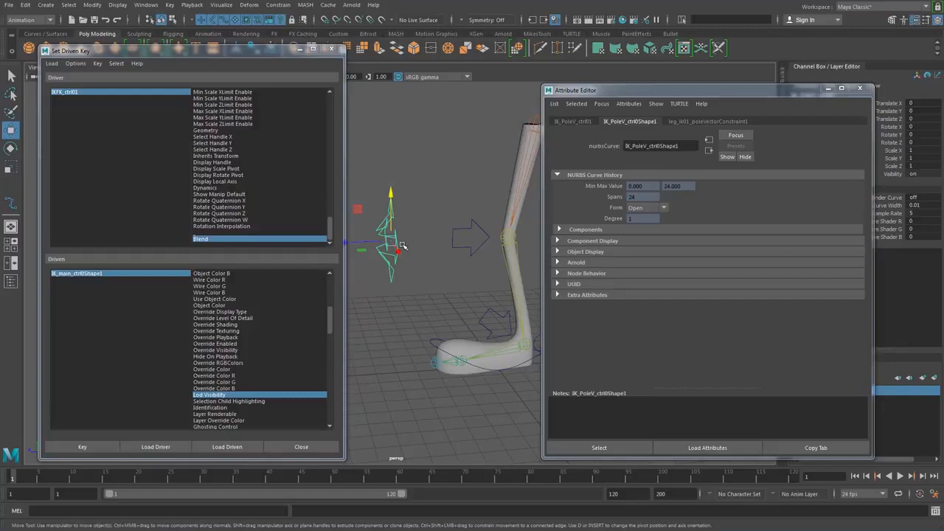
pyautogui.click(87, 448)
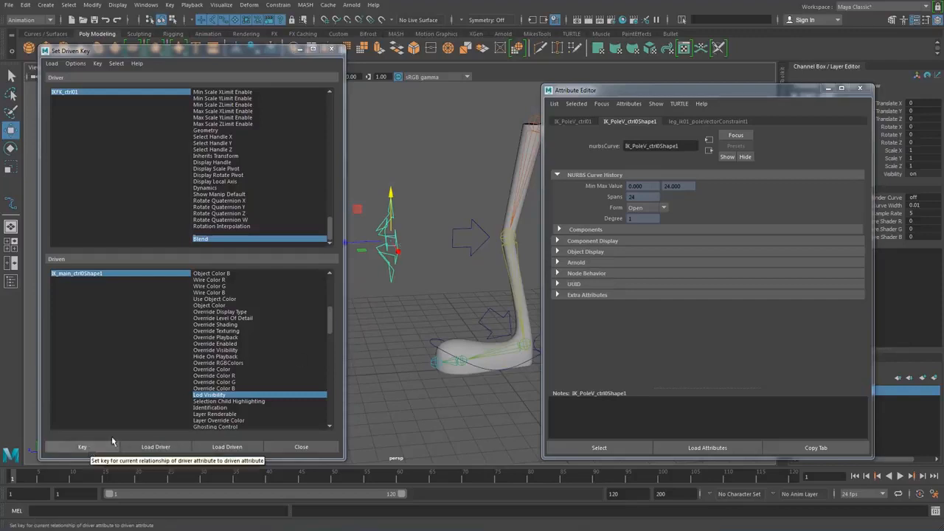
# Turn off LOD Visibility on the foot control's shape IK_main_ctrl0Shape1 and set its driven key at Blend 0.
pyautogui.click(434, 340)
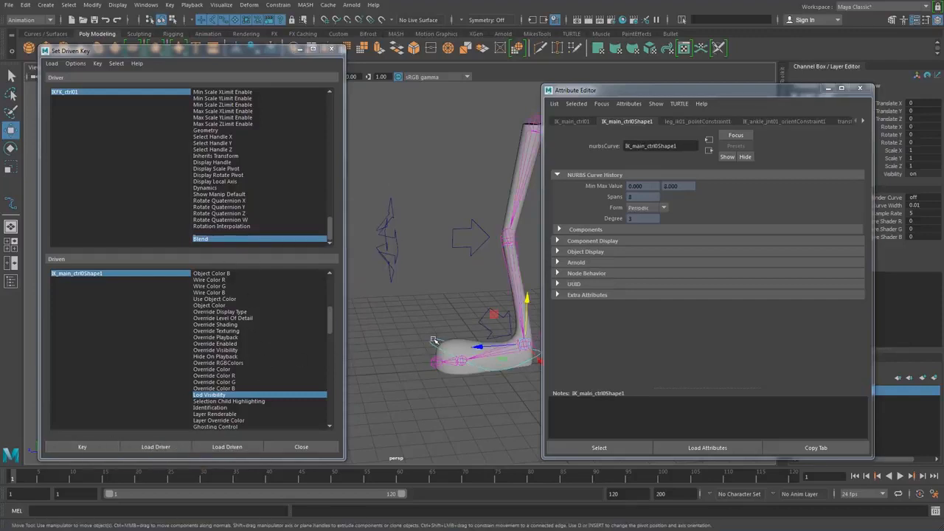
pyautogui.click(557, 252)
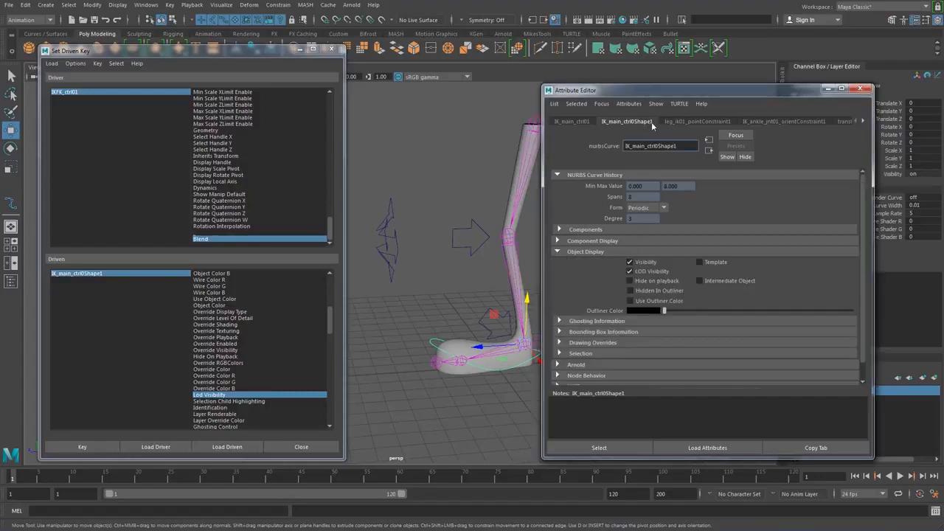
pyautogui.click(574, 121)
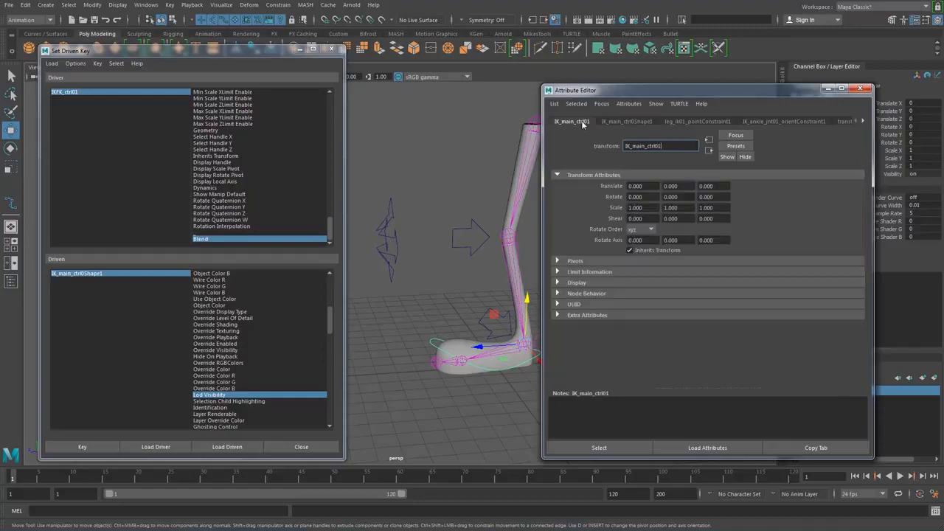
pyautogui.click(558, 283)
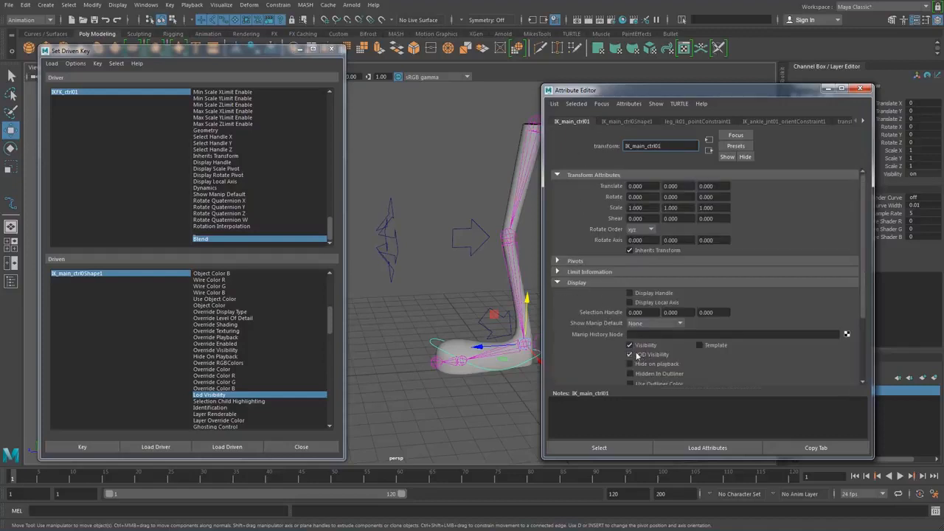
pyautogui.click(627, 121)
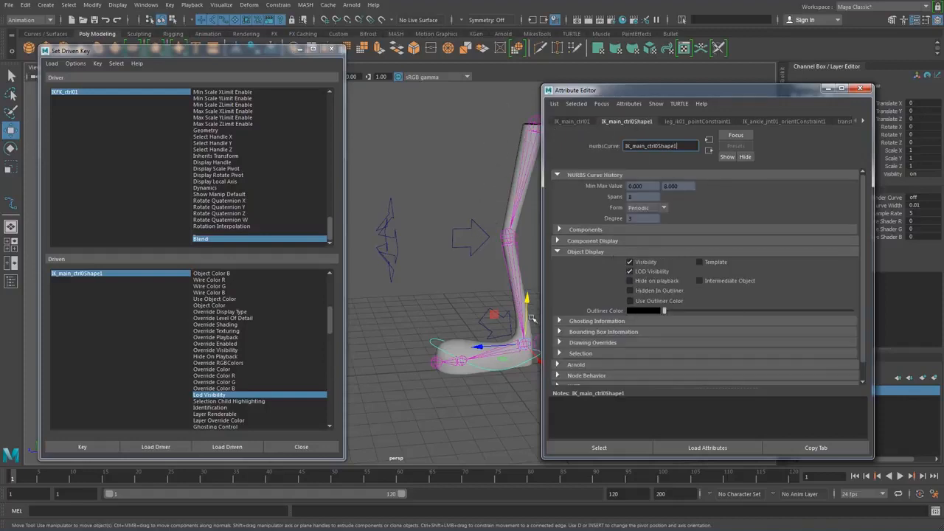
pyautogui.click(630, 271)
pyautogui.click(93, 449)
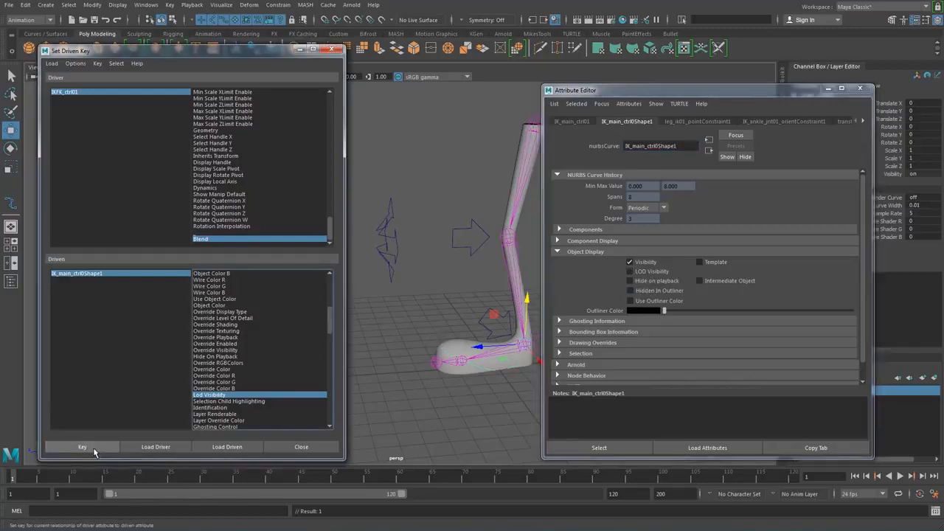
# Load IK_PoleV_ctrl0Shape1 as the driven object, turn off its LOD Visibility and set a driven key on Lod Visibility at Blend 0.
pyautogui.click(388, 236)
pyautogui.click(613, 451)
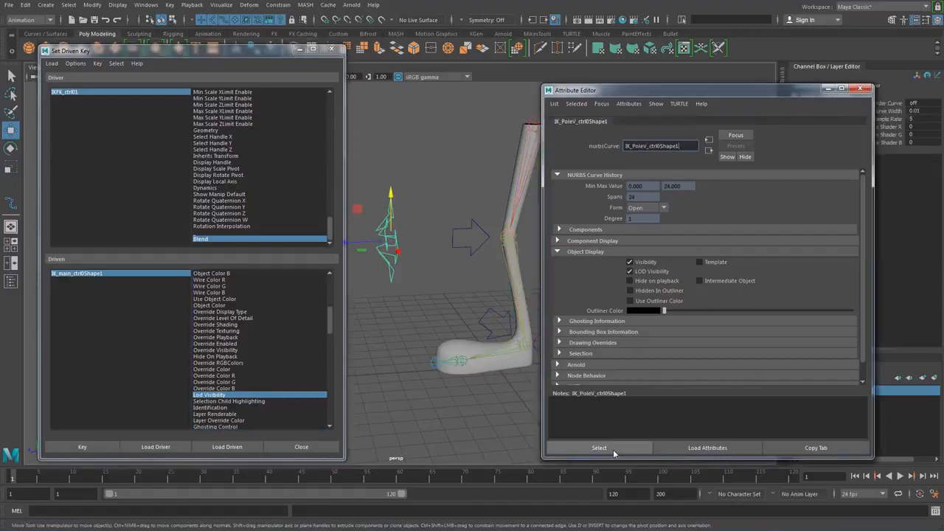
pyautogui.click(219, 449)
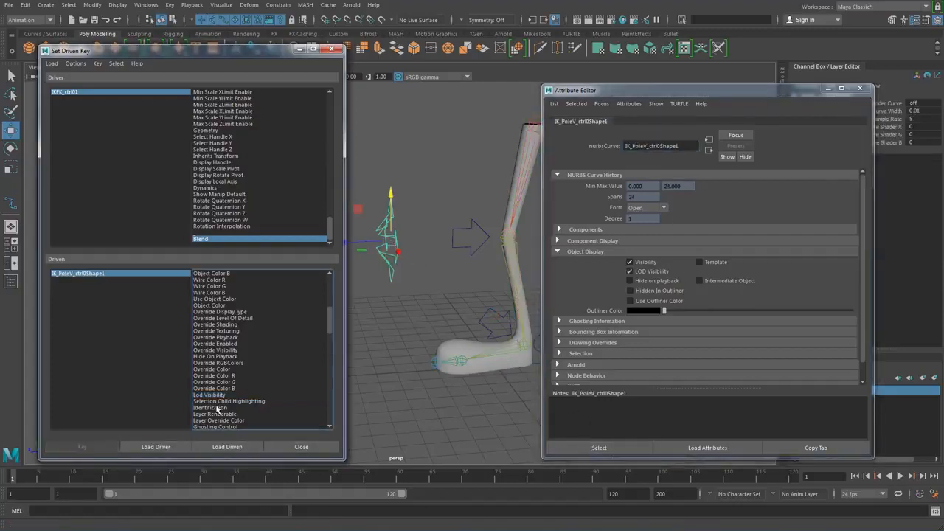
pyautogui.click(219, 395)
pyautogui.click(630, 272)
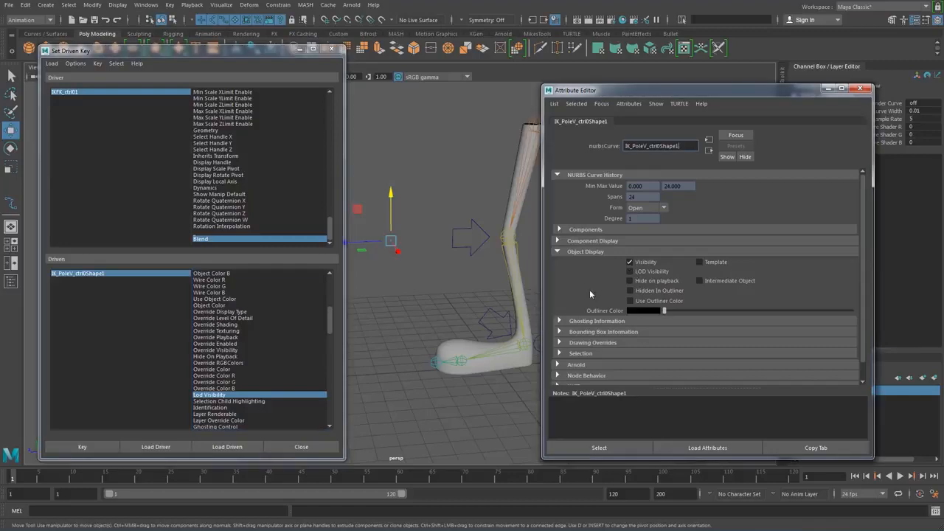
pyautogui.click(98, 447)
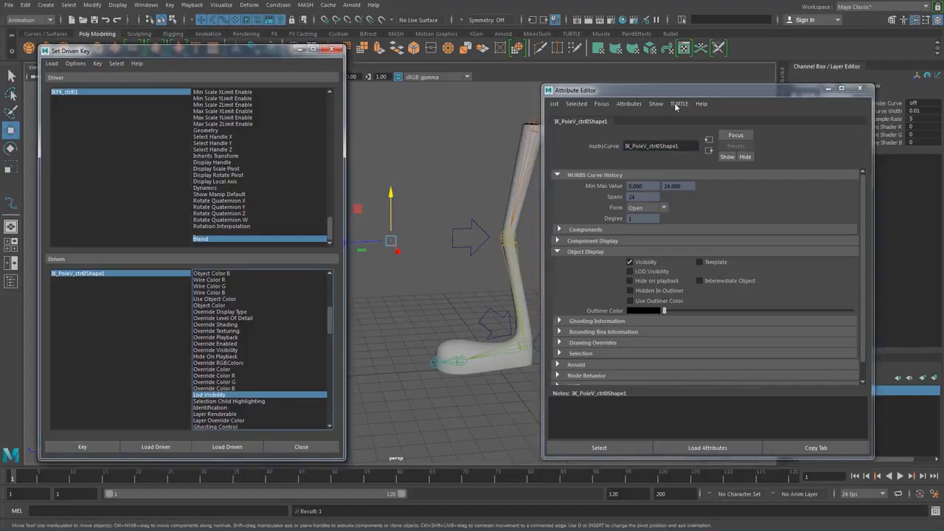
# Minimize the Attribute Editor and test the IK controls' visibility by setting IKFK_ctrl01's Blend to 1 and back to 0.
pyautogui.click(827, 89)
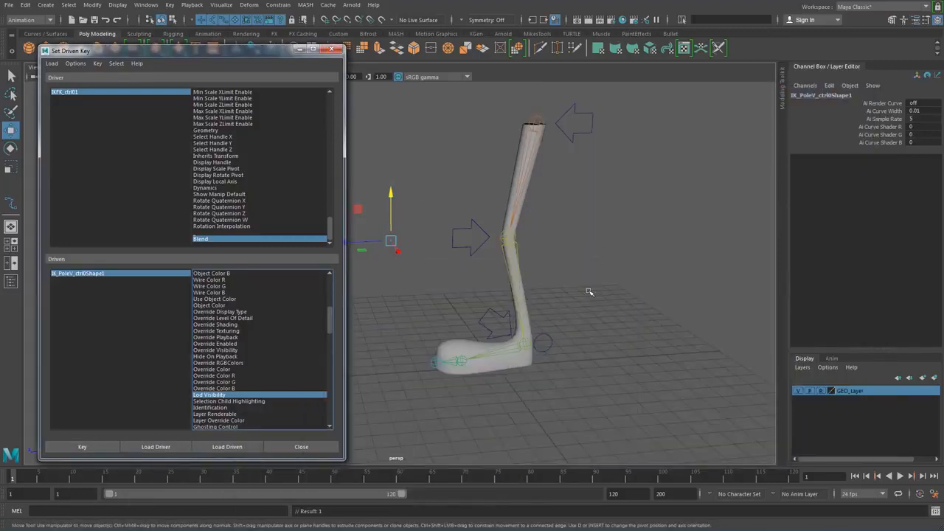
pyautogui.click(560, 344)
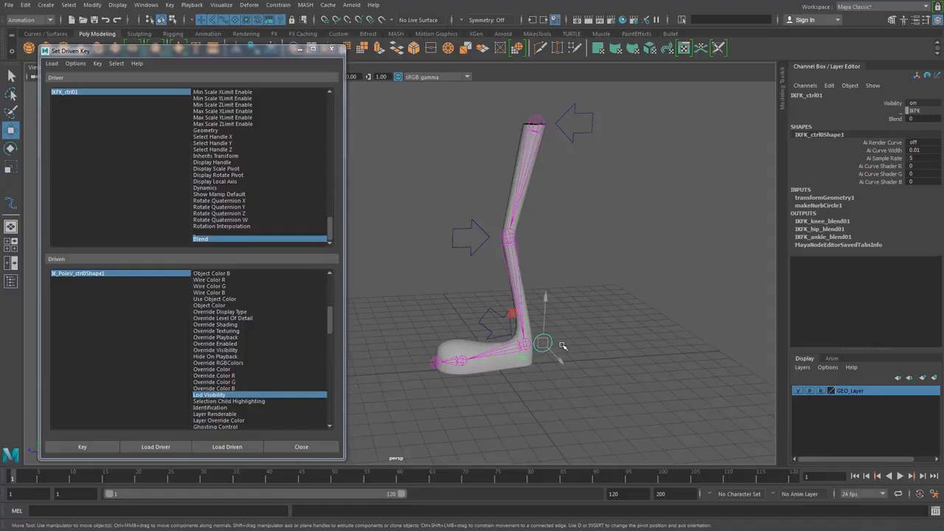
pyautogui.doubleClick(915, 118)
pyautogui.write('1')
pyautogui.press('Return')
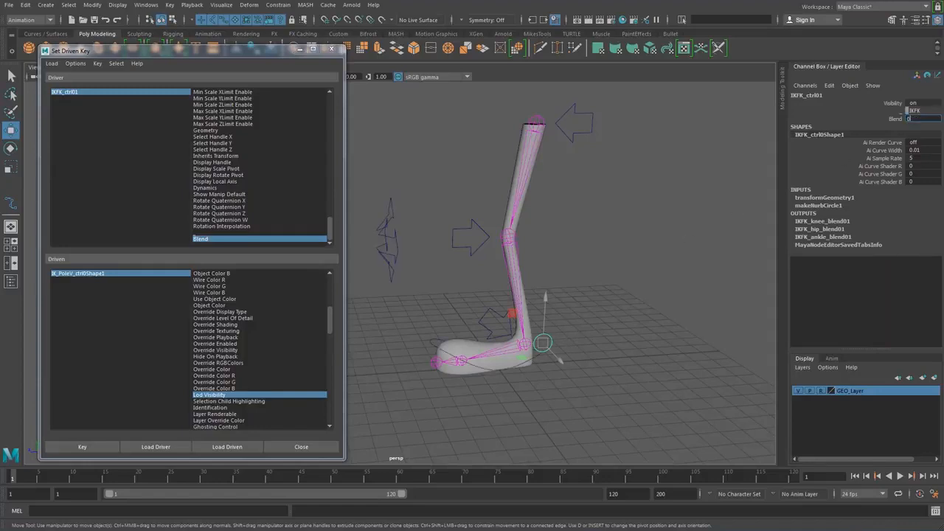
pyautogui.write('0')
pyautogui.press('Return')
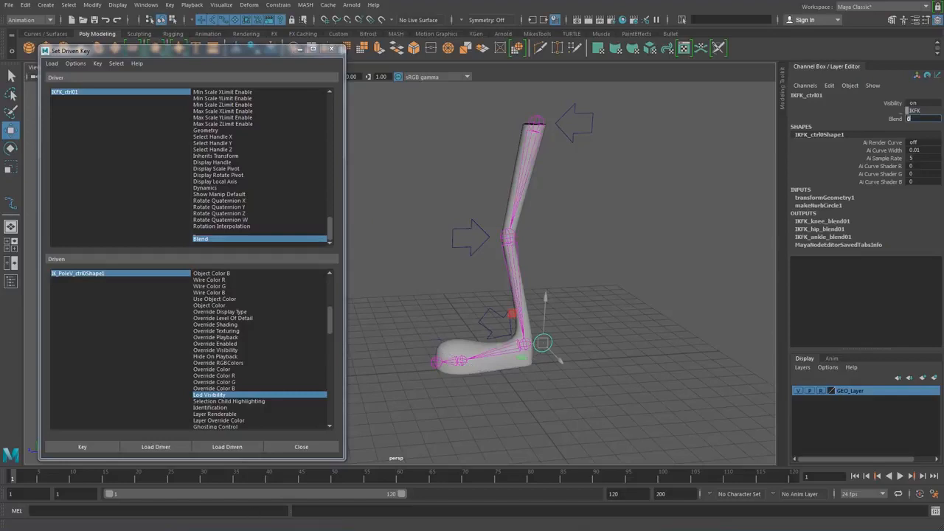
# Open the attributes of FK_hip_ctrl01, compare the visibility options on its transform and shape nodes, and move the editor clear of the leg.
pyautogui.click(579, 118)
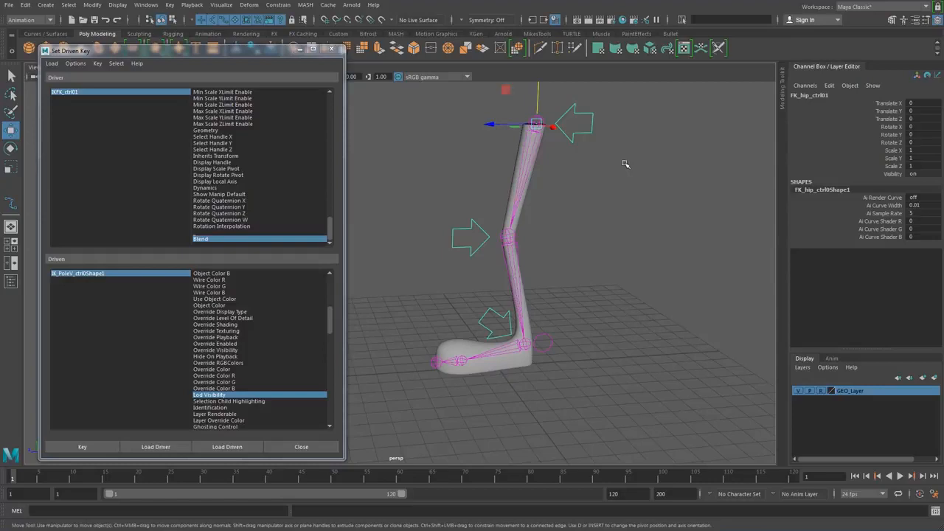
pyautogui.keyDown('alt'); pyautogui.moveTo(626, 164); pyautogui.dragTo(622, 201, button='middle'); pyautogui.keyUp('alt')
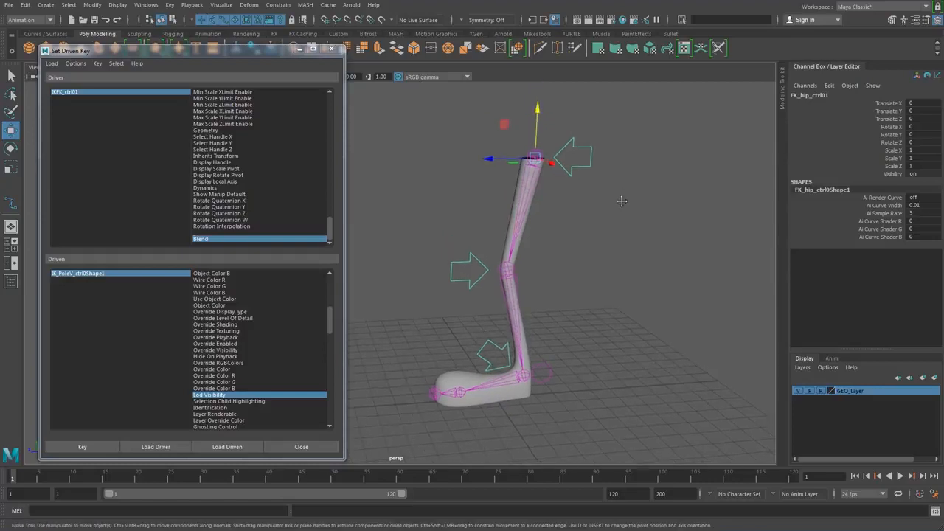
pyautogui.hotkey('ctrl', 'a')
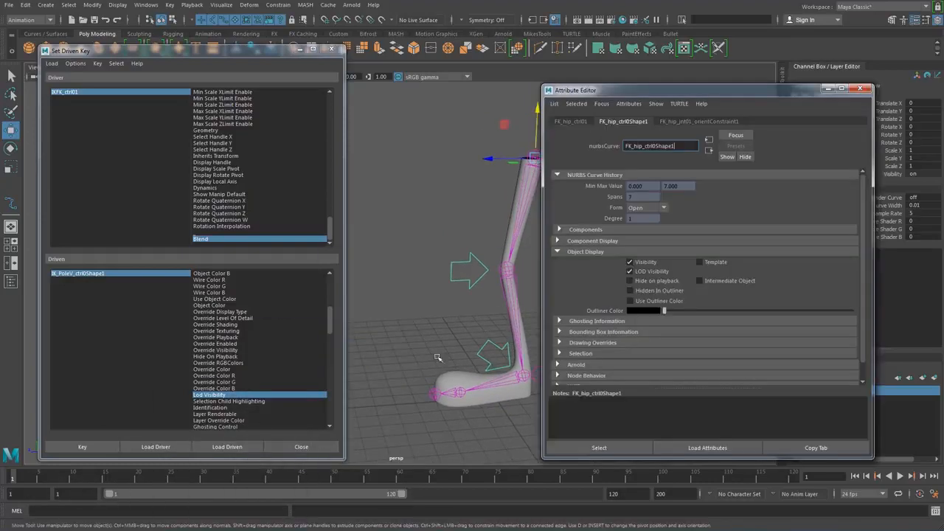
pyautogui.click(572, 122)
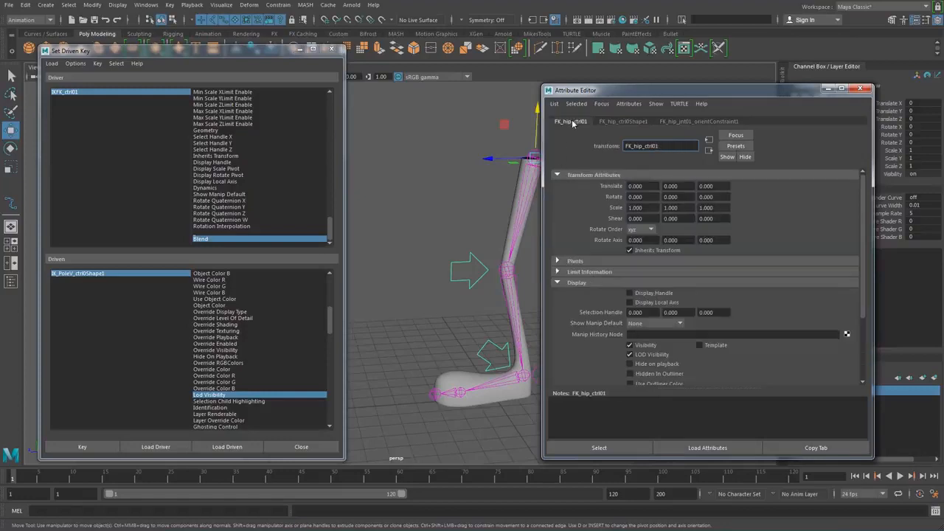
pyautogui.click(630, 345)
pyautogui.moveTo(617, 88); pyautogui.dragTo(694, 87)
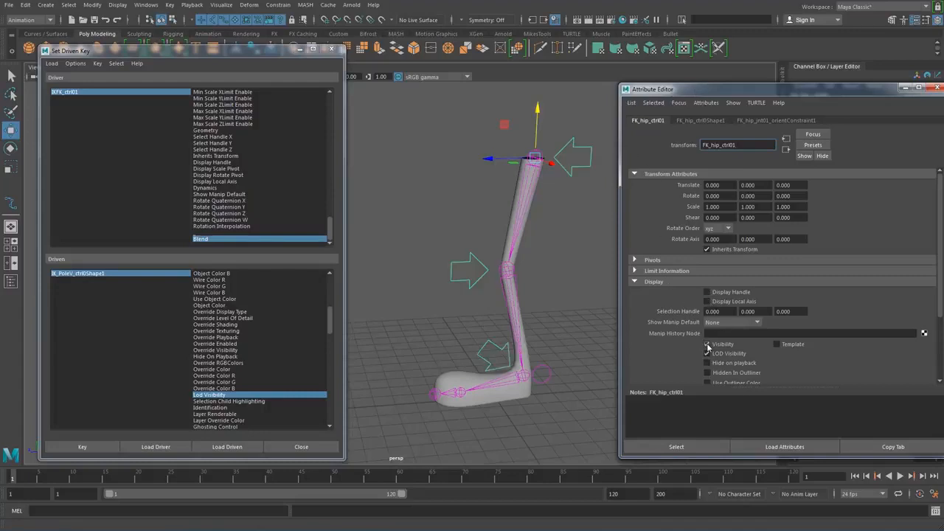
pyautogui.click(704, 121)
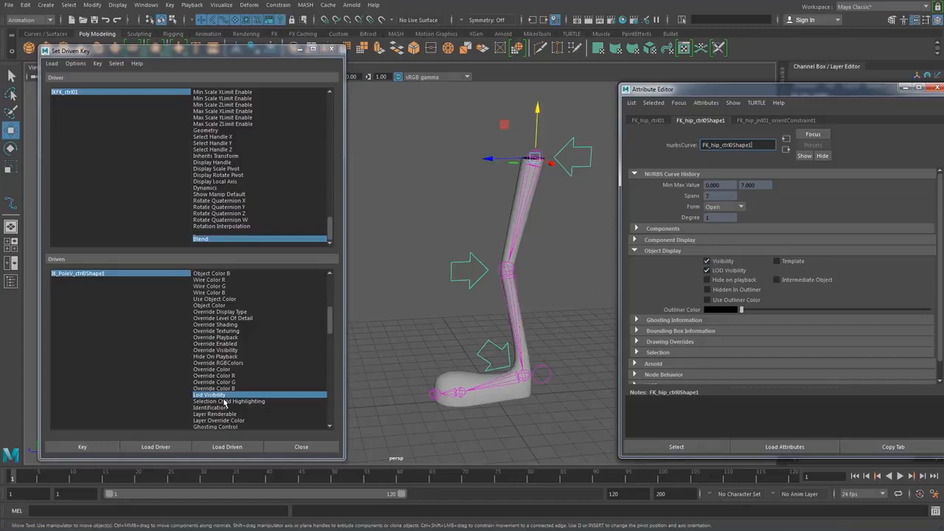
pyautogui.moveTo(330, 331)
pyautogui.mouseDown()
pyautogui.moveTo(332, 415)
pyautogui.moveTo(330, 290)
pyautogui.moveTo(330, 341)
pyautogui.mouseUp()
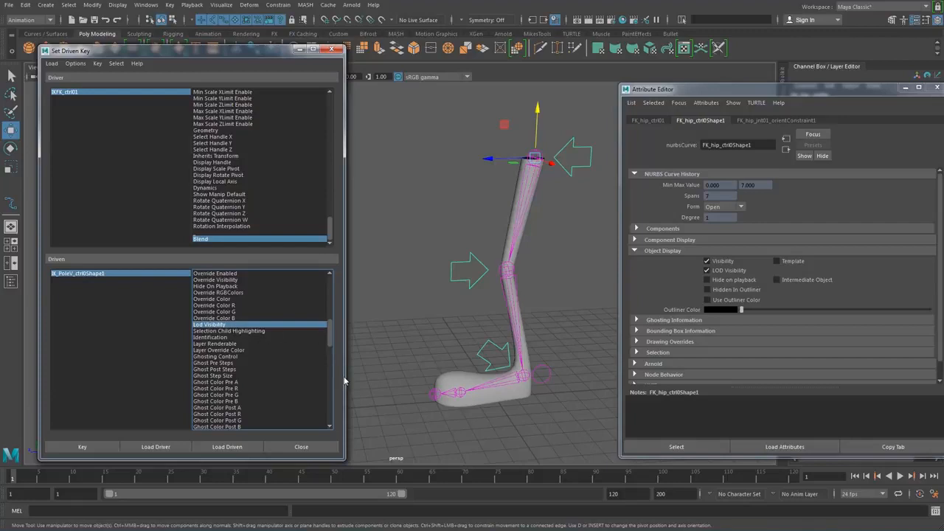
# Load the hip control's shape FK_hip_ctrl0Shape1 as the driven object and key its Lod Visibility, switched on, at Blend 0.
pyautogui.click(576, 162)
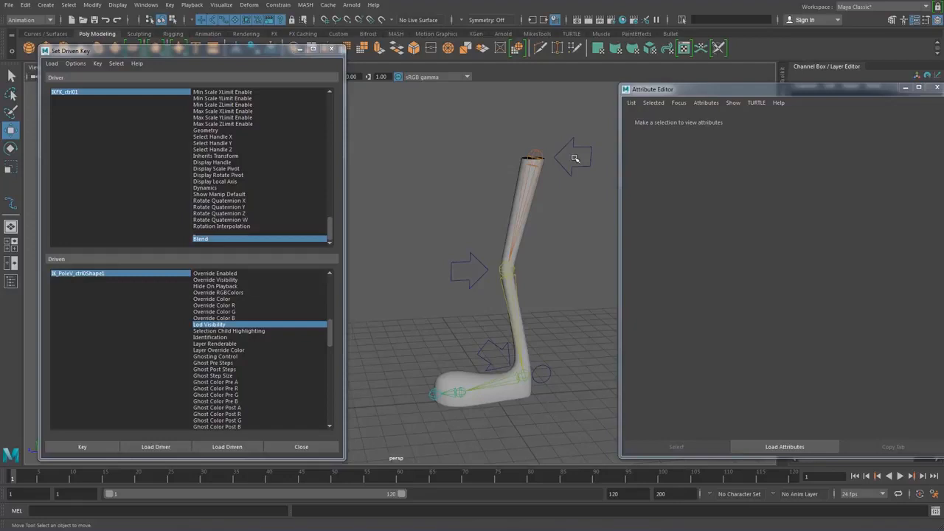
pyautogui.click(549, 374)
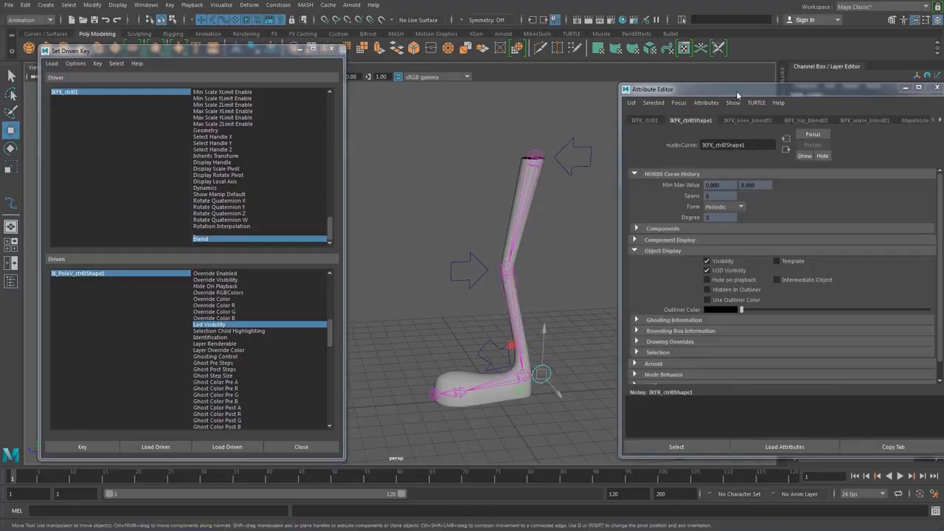
pyautogui.moveTo(737, 95); pyautogui.dragTo(734, 116)
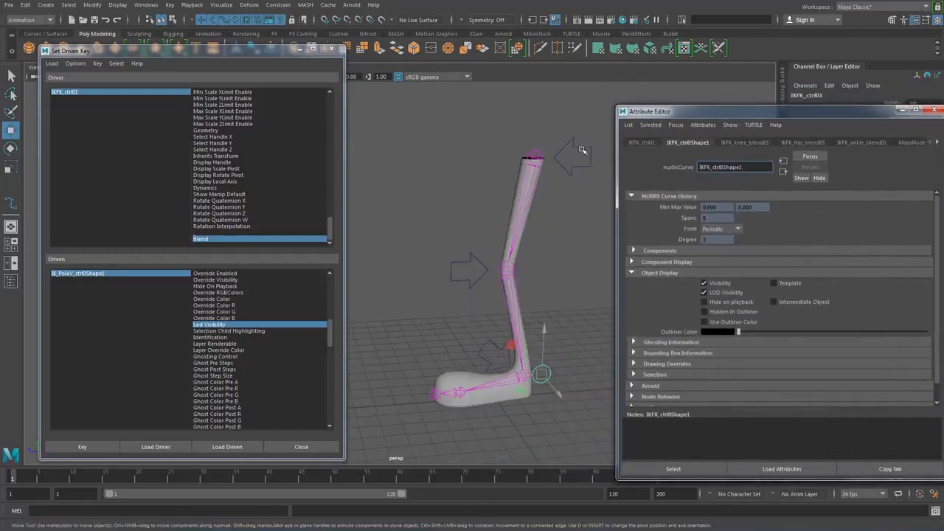
pyautogui.click(582, 150)
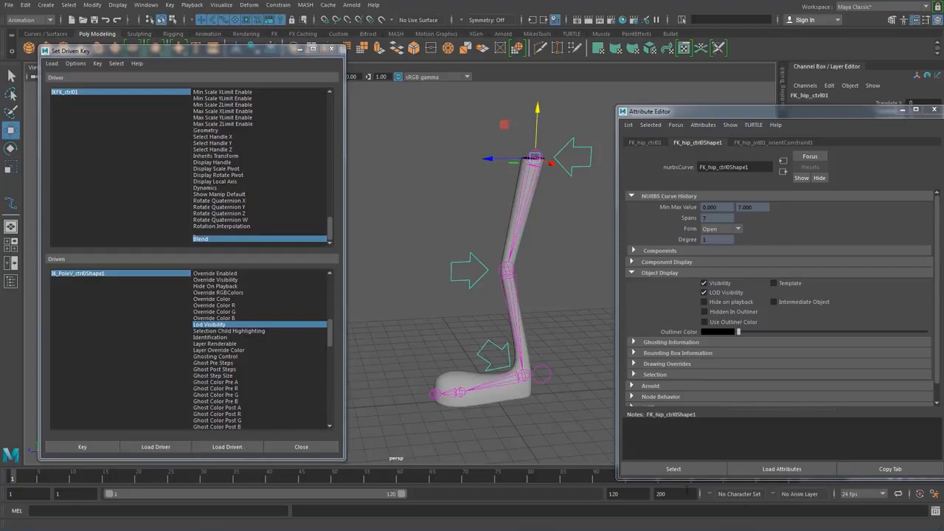
pyautogui.click(685, 469)
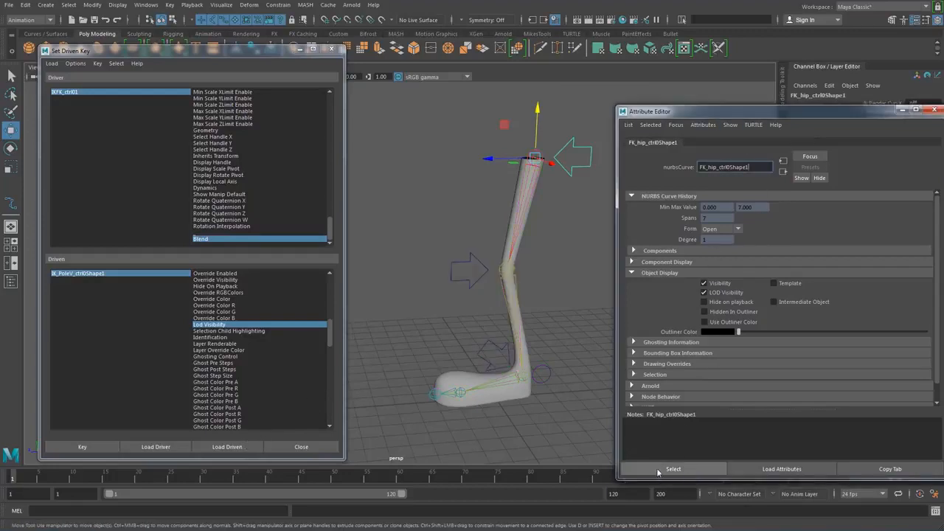
pyautogui.click(235, 447)
pyautogui.click(214, 324)
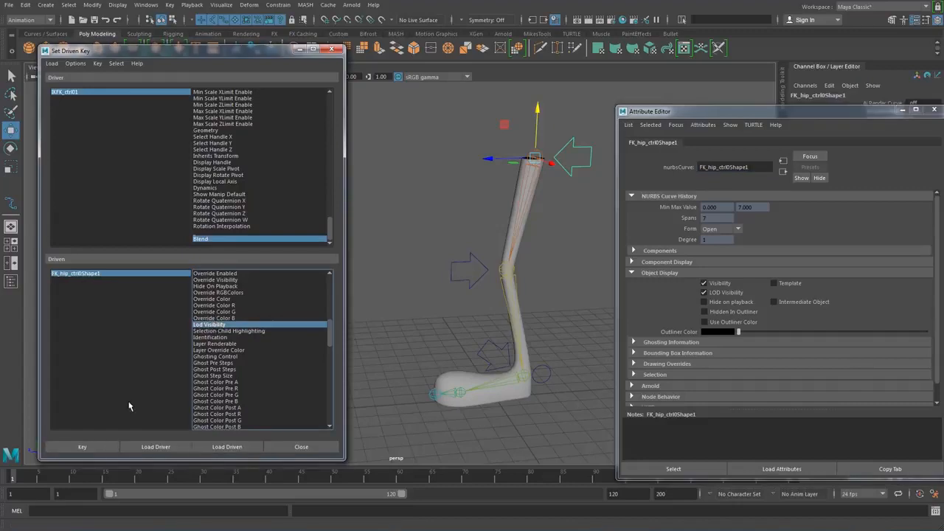
pyautogui.click(107, 448)
# Load the knee control's shape FK_knee_ctrl0Shape1 as the driven object and key its Lod Visibility, switched on, at Blend 0.
pyautogui.click(464, 269)
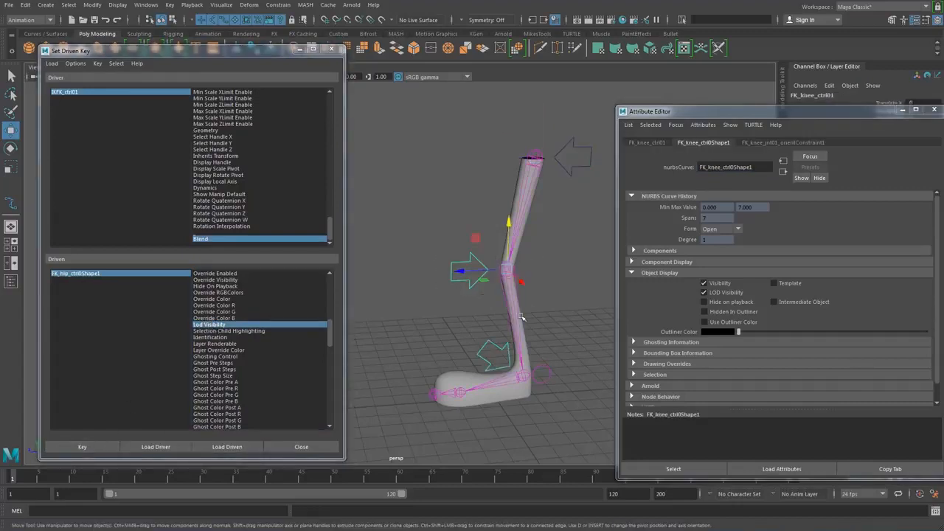
pyautogui.click(706, 470)
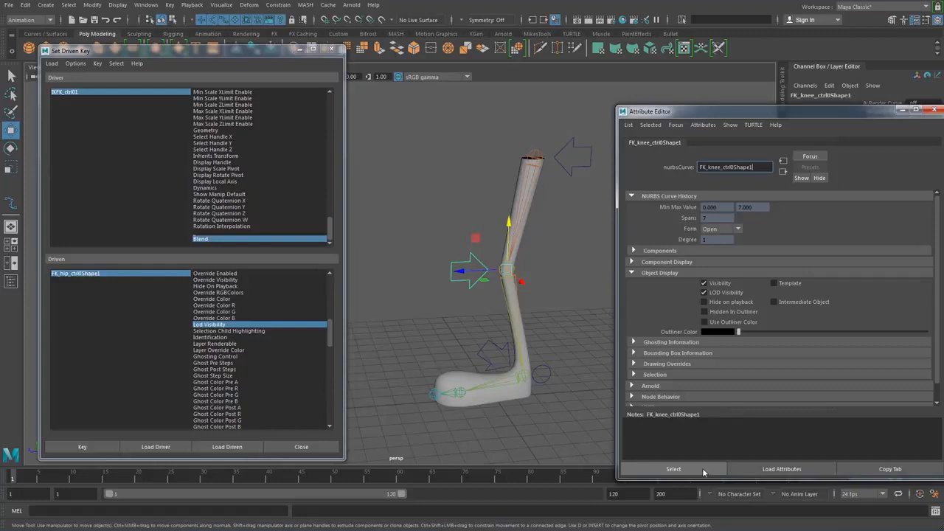
pyautogui.click(228, 446)
pyautogui.click(214, 325)
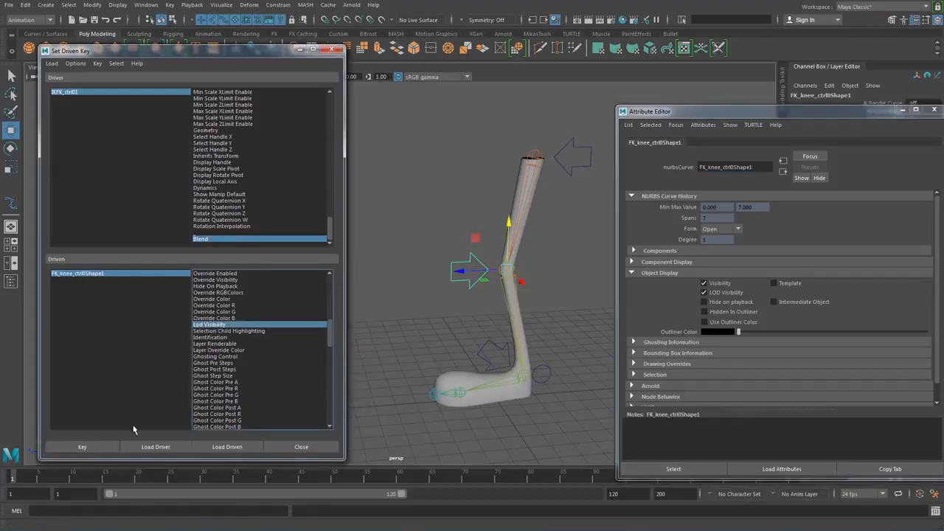
pyautogui.click(103, 447)
# Load the ankle control's shape FK_ankle_ctrl0Shape1 as the driven object and key its Lod Visibility, switched on, at Blend 0.
pyautogui.click(483, 348)
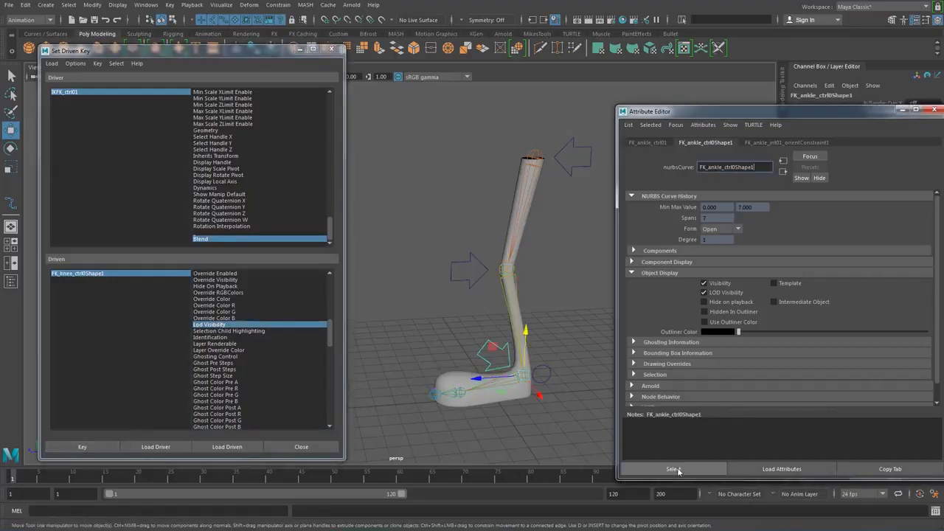
pyautogui.click(673, 469)
pyautogui.click(227, 447)
pyautogui.click(215, 326)
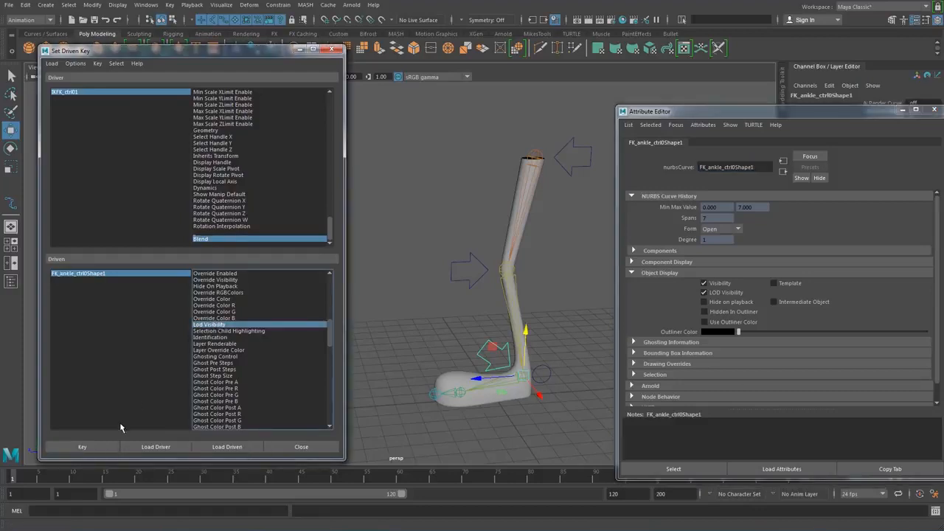
pyautogui.click(97, 448)
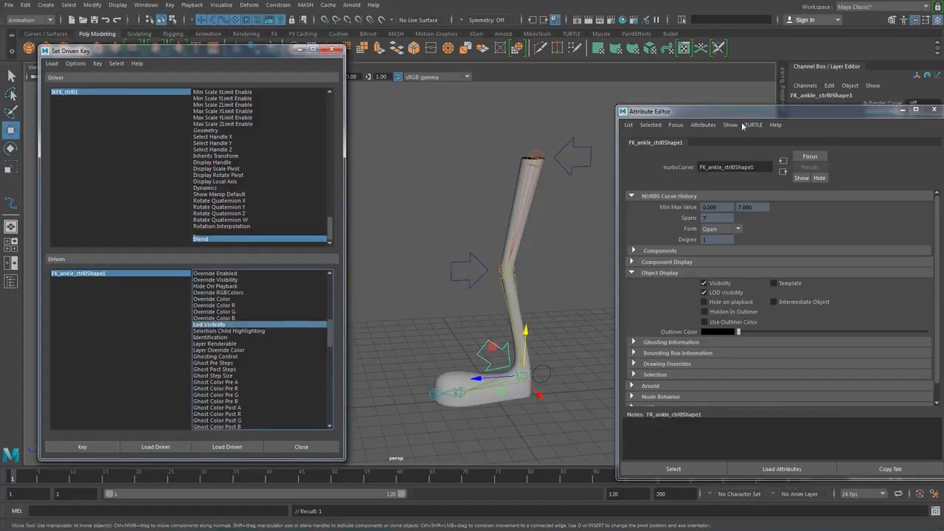
# Set IKFK_ctrl01's Blend to 1, moving the Attribute Editor aside to reach the value and clear the leg.
pyautogui.moveTo(743, 112); pyautogui.dragTo(492, 105)
pyautogui.moveTo(601, 105); pyautogui.dragTo(848, 85)
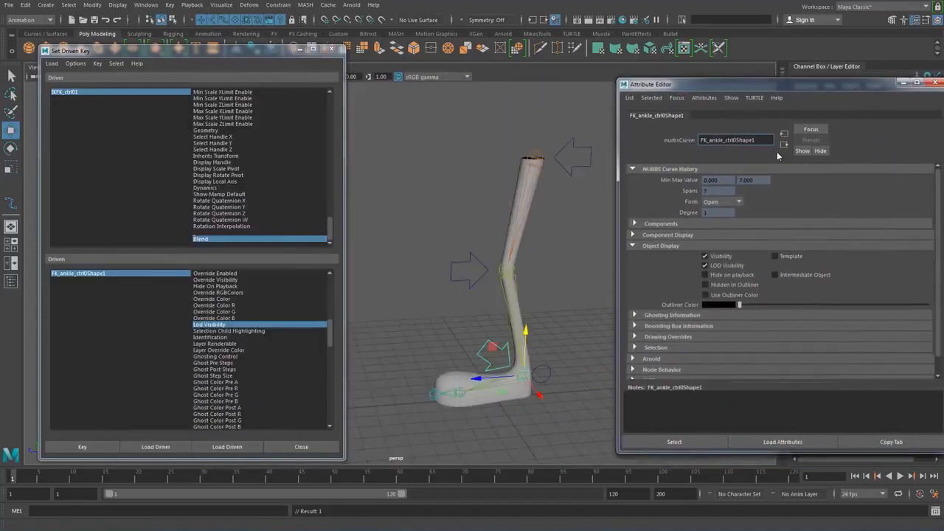
pyautogui.click(546, 368)
pyautogui.moveTo(790, 89); pyautogui.dragTo(635, 94)
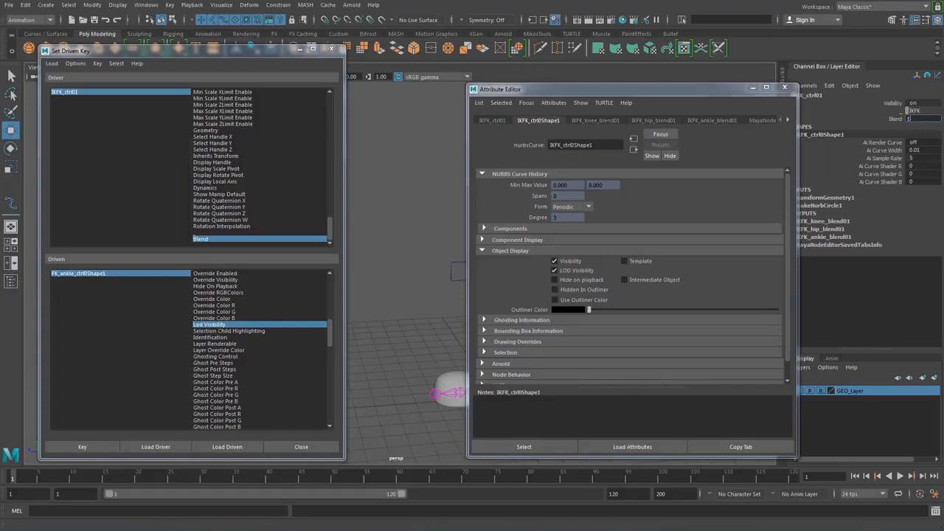
pyautogui.press('Return')
pyautogui.moveTo(652, 90); pyautogui.dragTo(792, 95)
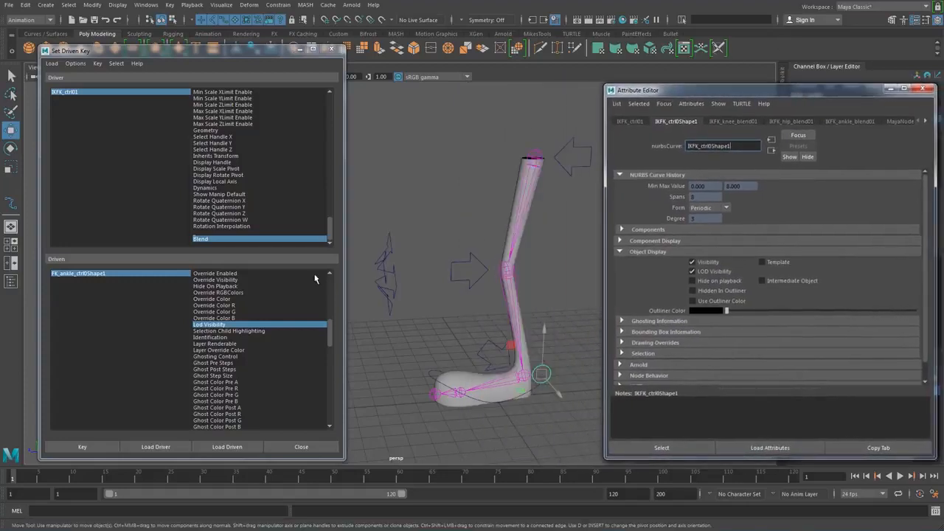
# Load the hip control's shape FK_hip_ctrl0Shape1 as the driven object and key its Lod Visibility, switched off, at Blend 1.
pyautogui.click(571, 171)
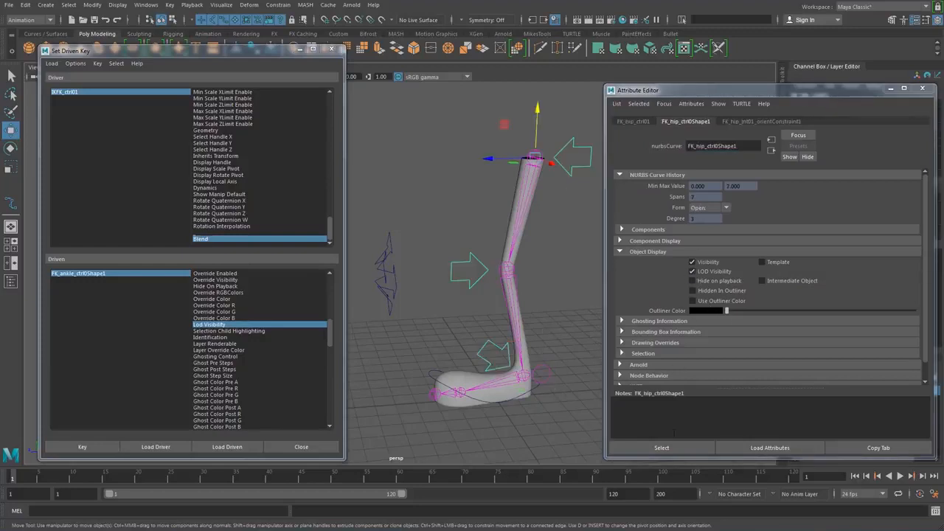
pyautogui.click(662, 448)
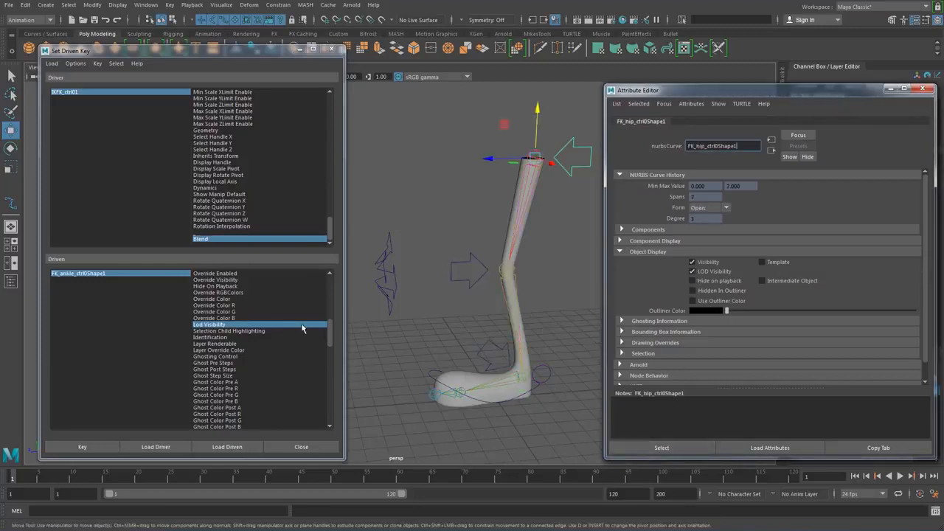
pyautogui.click(578, 208)
pyautogui.click(577, 153)
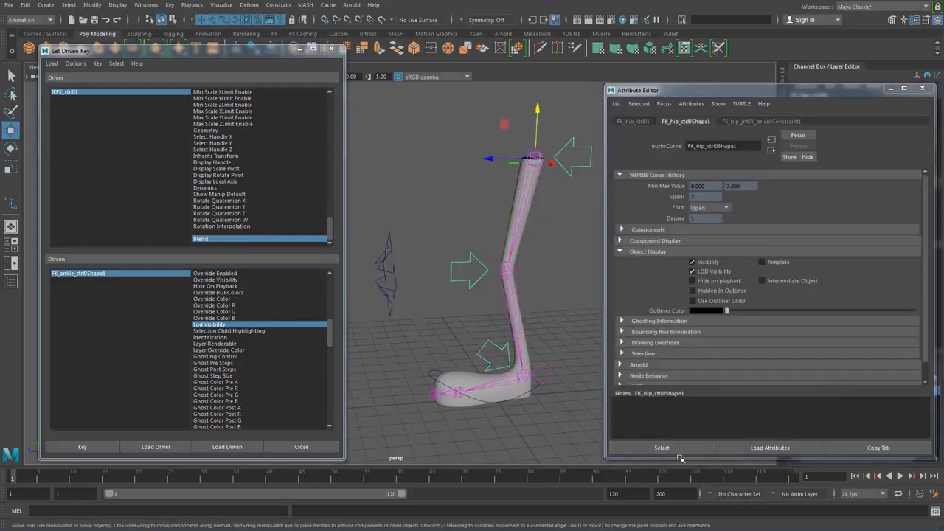
pyautogui.click(677, 455)
pyautogui.click(225, 447)
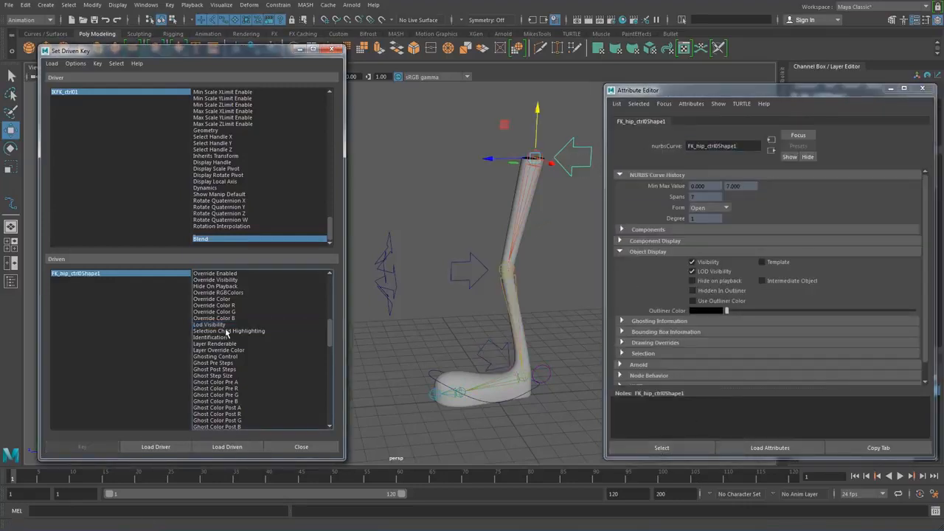
pyautogui.click(219, 325)
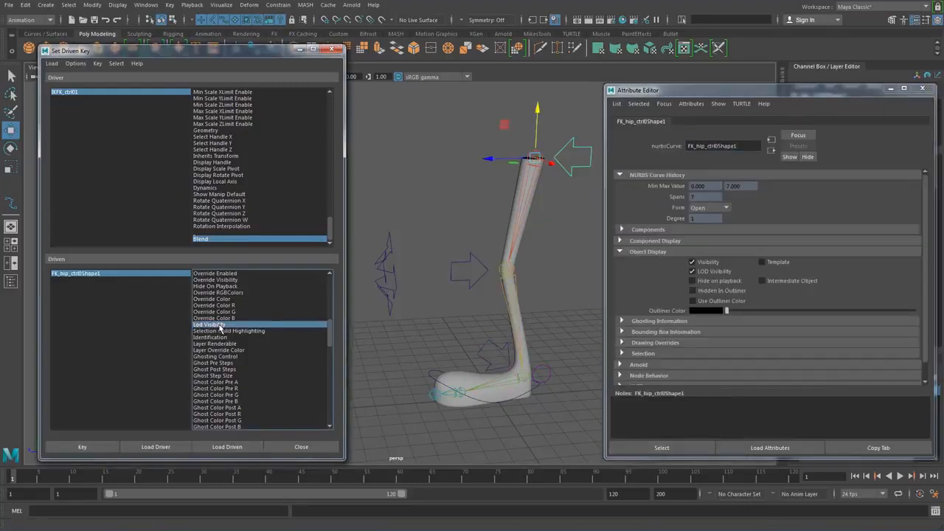
pyautogui.click(693, 272)
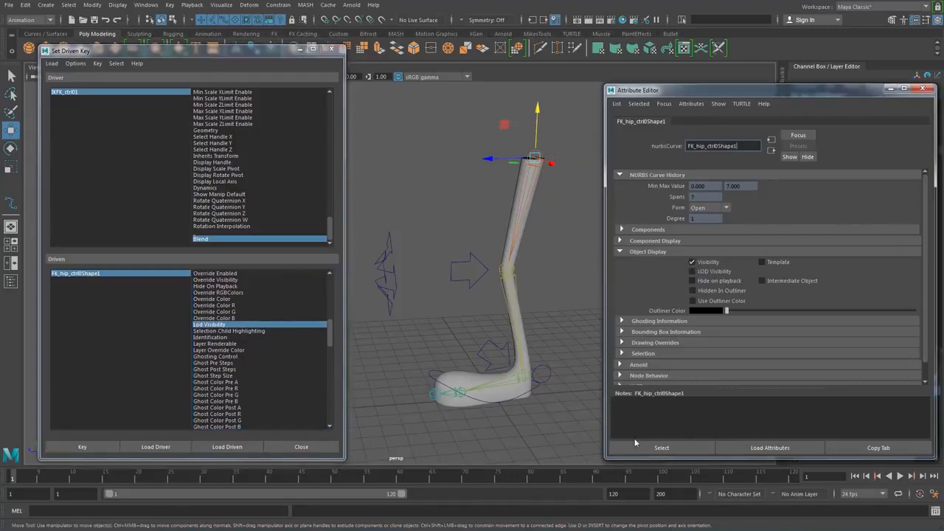
pyautogui.click(82, 446)
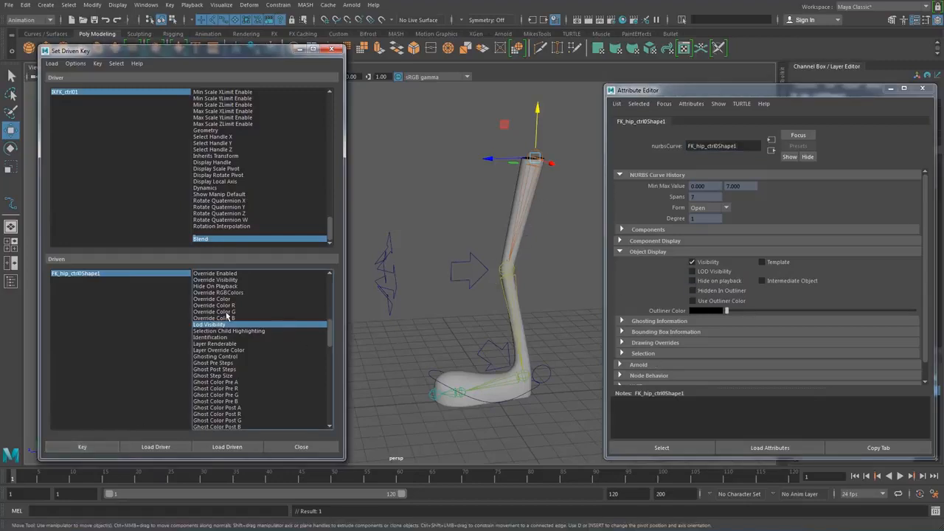
# Load the knee control's shape FK_knee_ctrl0Shape1 as the driven object and key its Lod Visibility, switched off, at Blend 1.
pyautogui.click(469, 267)
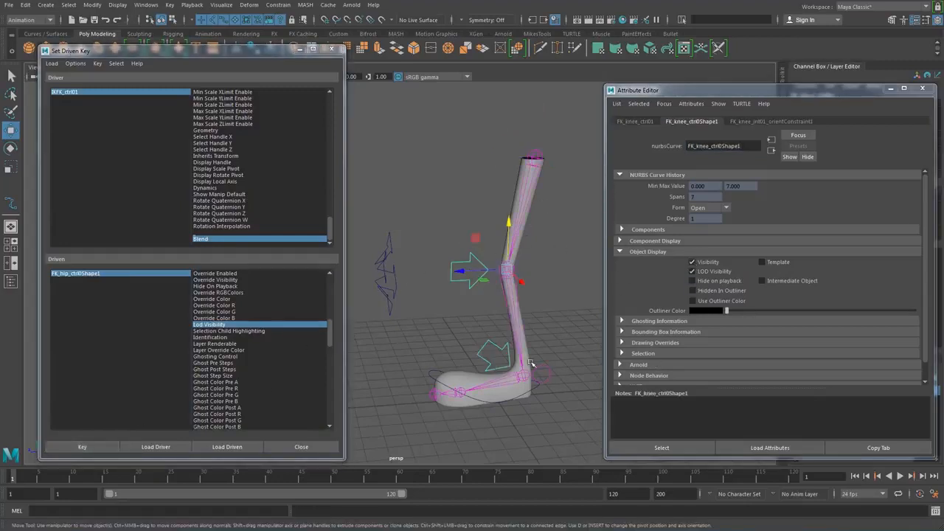
pyautogui.click(661, 448)
pyautogui.click(227, 446)
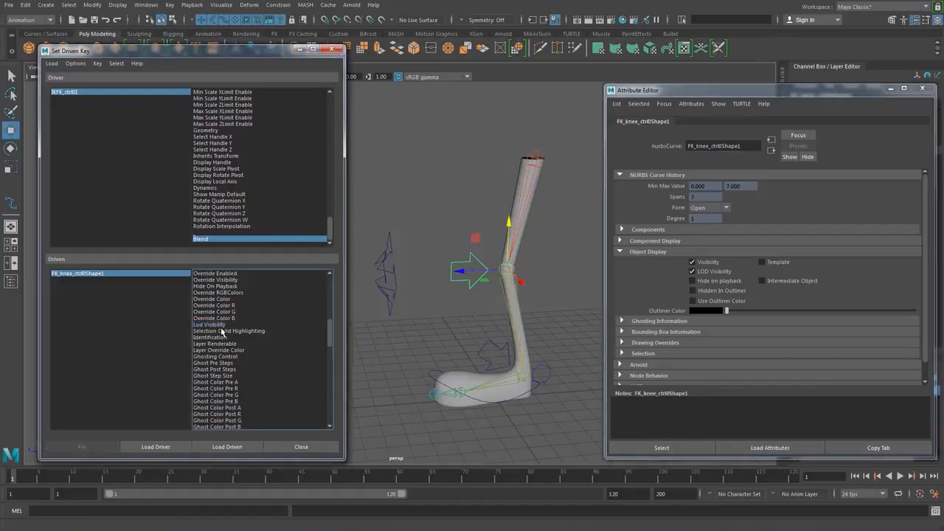
pyautogui.click(214, 324)
pyautogui.click(691, 271)
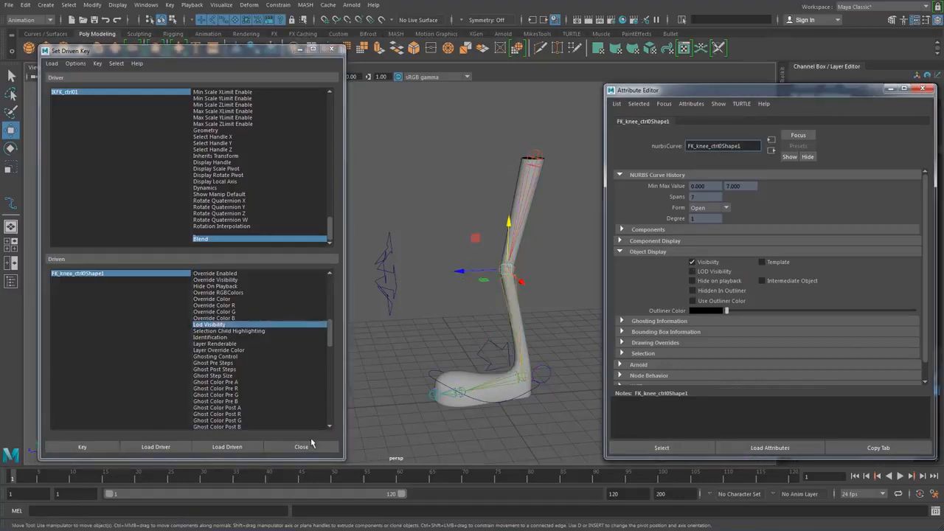
pyautogui.click(82, 446)
# Key the driven ankle shape FK_ankle_ctrl0Shape1's Lod Visibility, switched off, at Blend 1, and close the Set Driven Key and Attribute Editor windows.
pyautogui.click(496, 350)
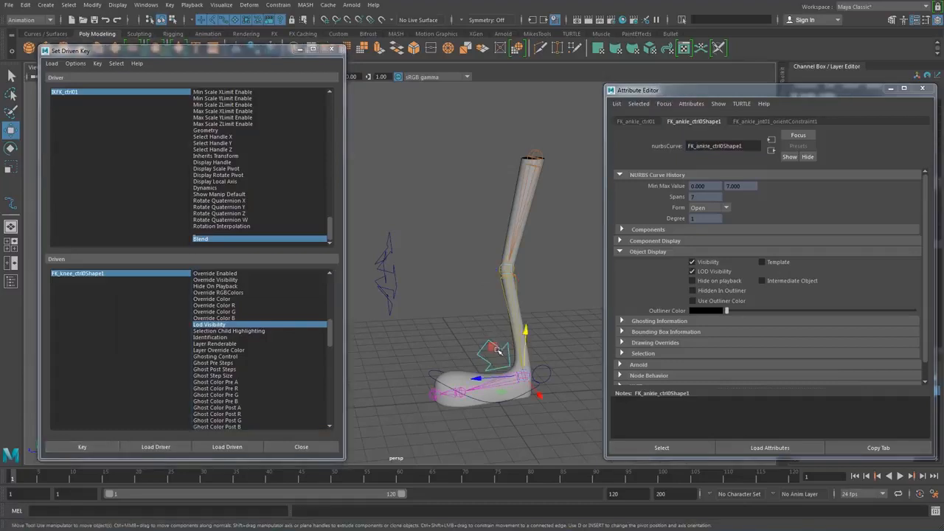
pyautogui.click(661, 447)
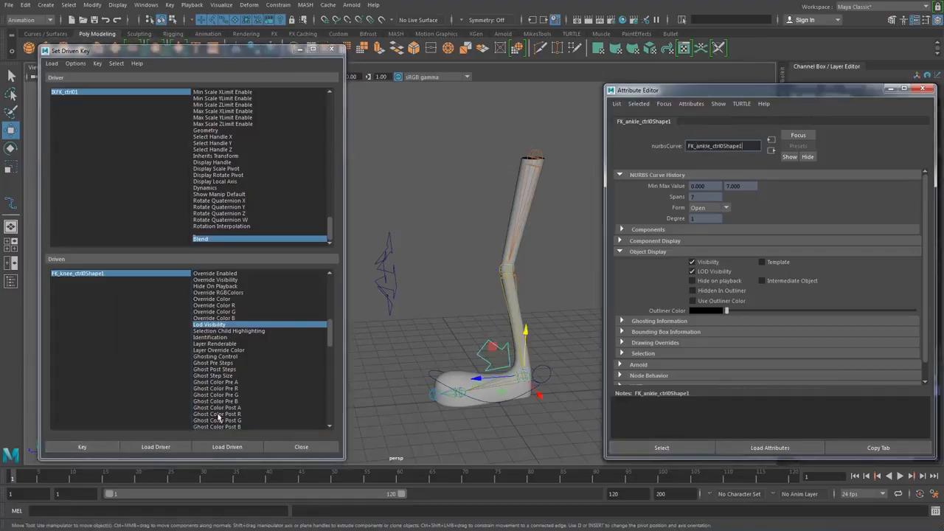
pyautogui.click(223, 449)
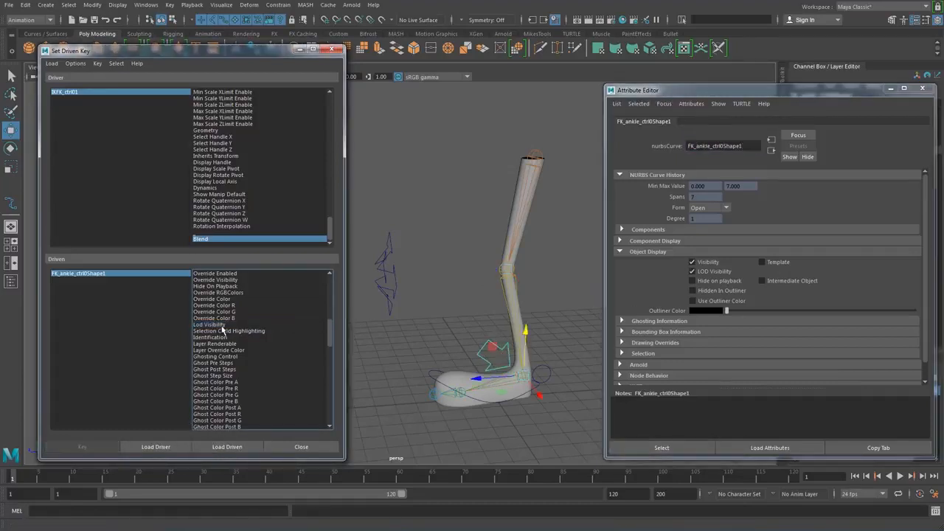
pyautogui.click(692, 272)
pyautogui.click(81, 447)
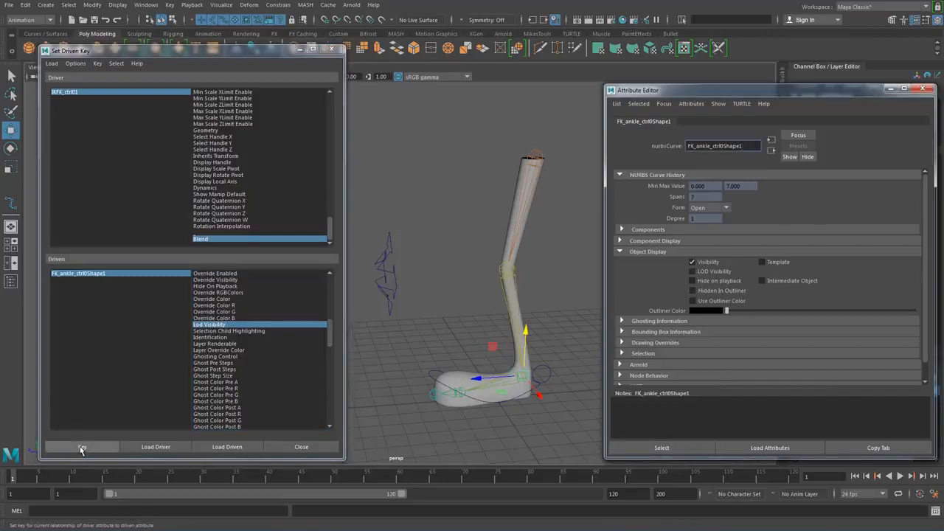
pyautogui.click(332, 51)
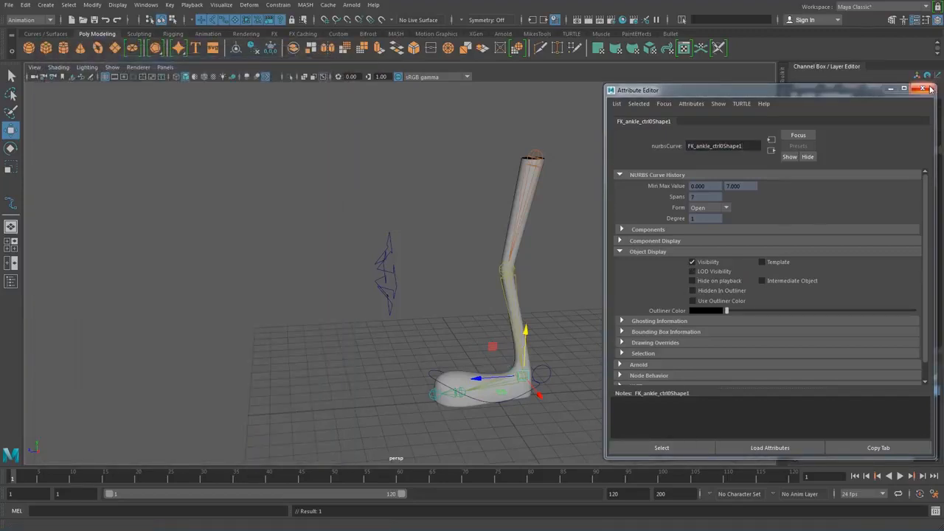
pyautogui.click(921, 87)
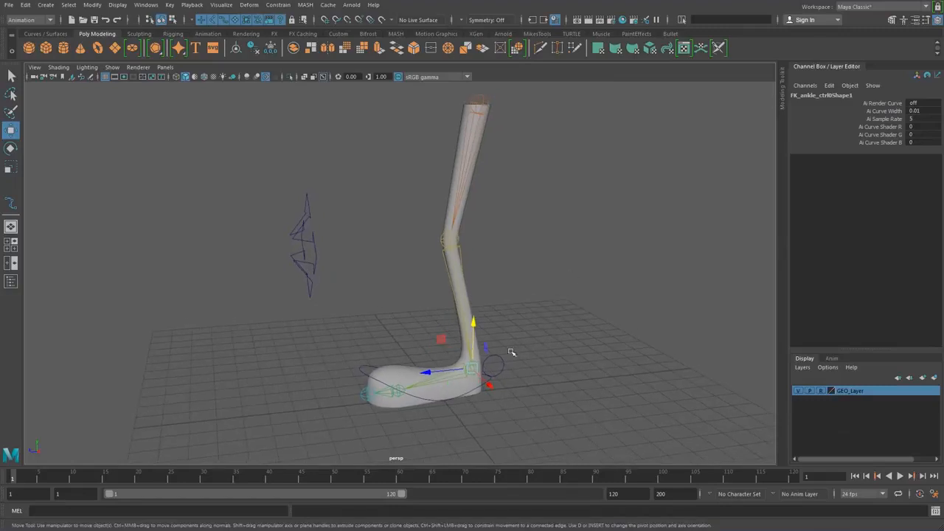
# Scrub IKFK_ctrl01's Blend to check the IK/FK control switching, and inspect the hip joint bind_hip_jnt01.
pyautogui.click(503, 356)
pyautogui.click(893, 119)
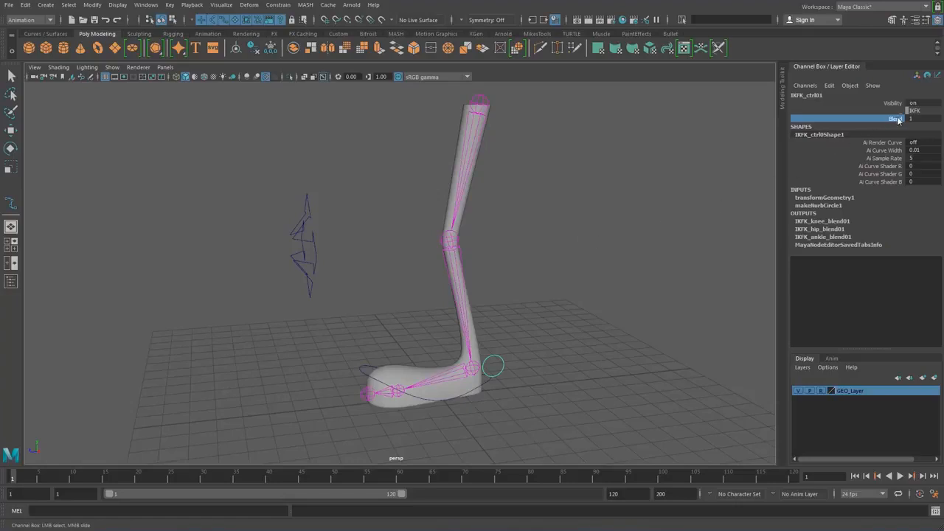
pyautogui.moveTo(639, 221); pyautogui.dragTo(665, 217, button='middle')
pyautogui.click(485, 99)
pyautogui.press('w')
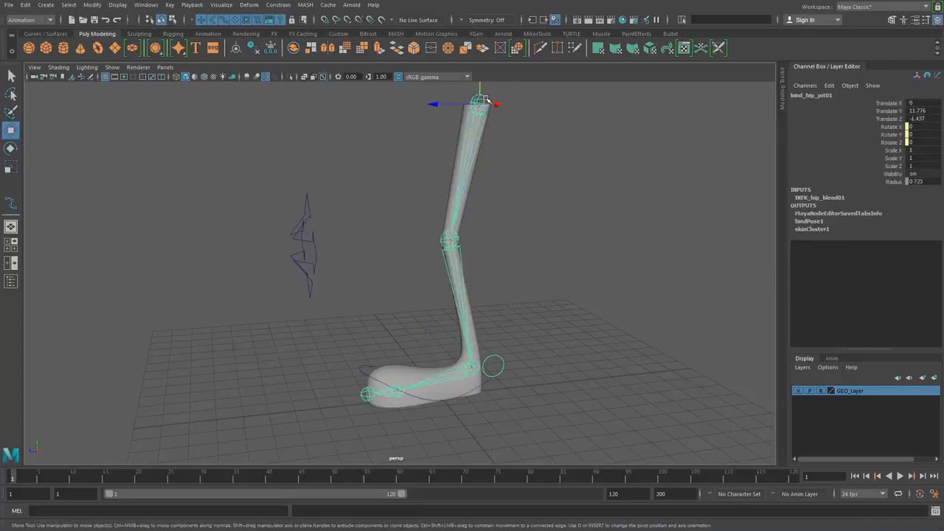
pyautogui.click(584, 221)
pyautogui.keyDown('alt'); pyautogui.moveTo(589, 259); pyautogui.dragTo(573, 271, button='right'); pyautogui.keyUp('alt')
pyautogui.keyDown('alt'); pyautogui.moveTo(573, 271); pyautogui.dragTo(542, 262, button='middle'); pyautogui.keyUp('alt')
pyautogui.click(495, 120)
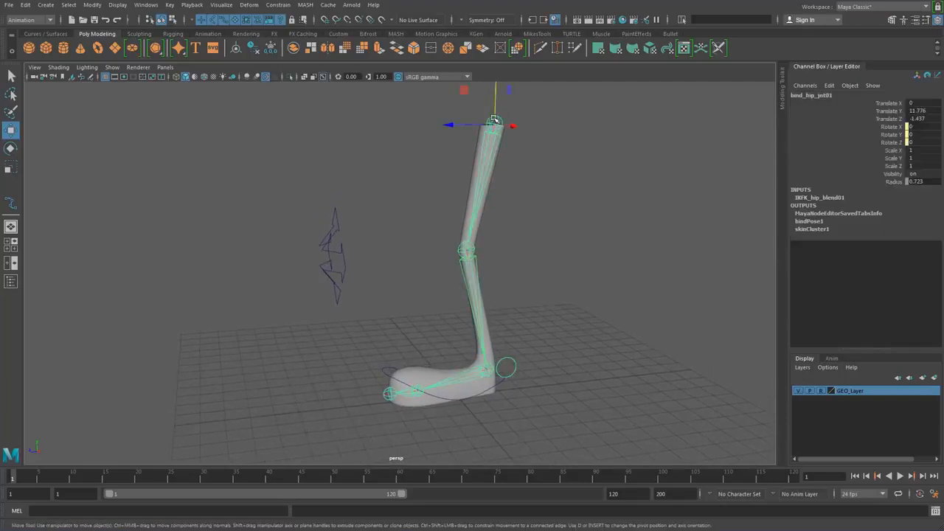
pyautogui.click(507, 359)
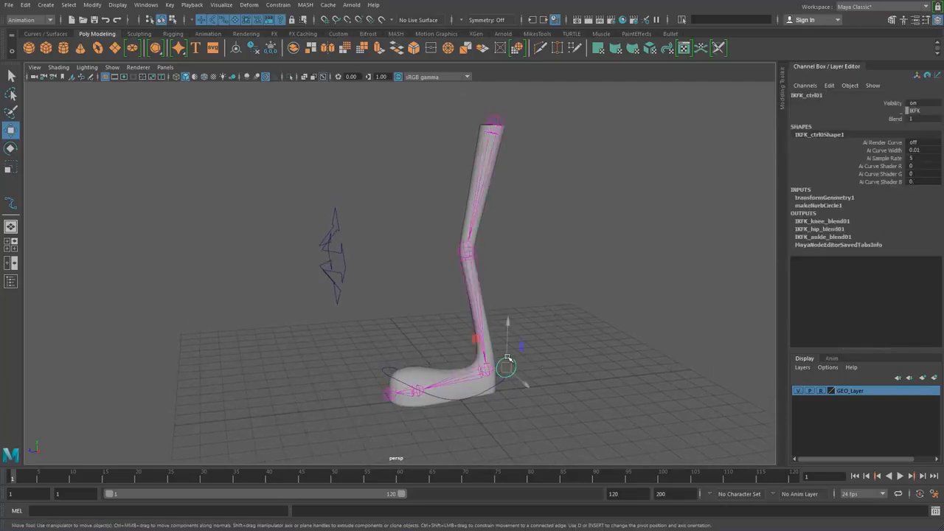
# Test the IK leg by moving IK_main_ctrl01 up and back, and rotating it about 34 degrees in X.
pyautogui.keyDown('alt'); pyautogui.moveTo(558, 292); pyautogui.dragTo(552, 276); pyautogui.keyUp('alt')
pyautogui.keyDown('alt'); pyautogui.moveTo(552, 277); pyautogui.dragTo(552, 230, button='middle'); pyautogui.keyUp('alt')
pyautogui.click(399, 319)
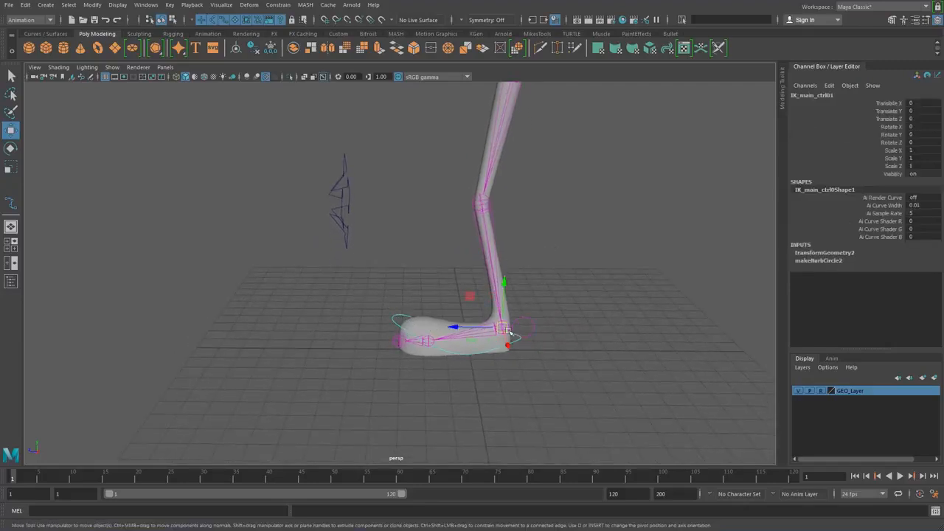
pyautogui.moveTo(495, 326); pyautogui.dragTo(552, 312)
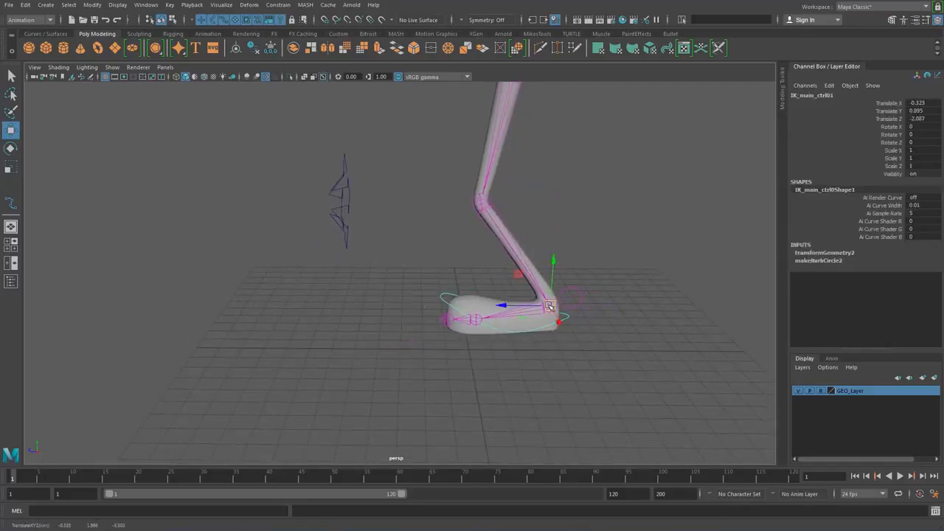
pyautogui.press('e')
pyautogui.moveTo(518, 280); pyautogui.dragTo(503, 298)
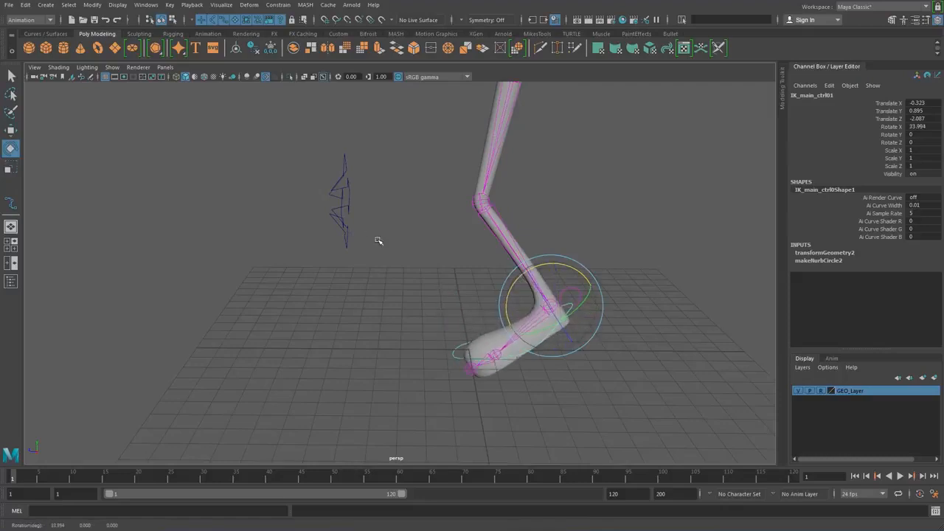
# Set IKFK_ctrl01's Blend to 0 to check the switch from the posed IK leg to the FK controls.
pyautogui.keyDown('alt'); pyautogui.moveTo(410, 251); pyautogui.dragTo(503, 242); pyautogui.keyUp('alt')
pyautogui.click(621, 202)
pyautogui.click(551, 281)
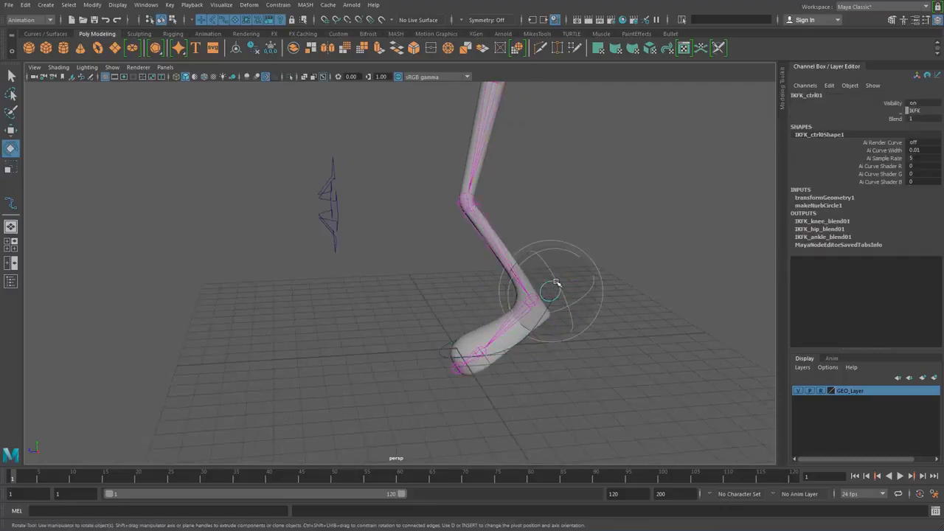
pyautogui.click(894, 119)
pyautogui.moveTo(610, 214); pyautogui.dragTo(571, 213, button='middle')
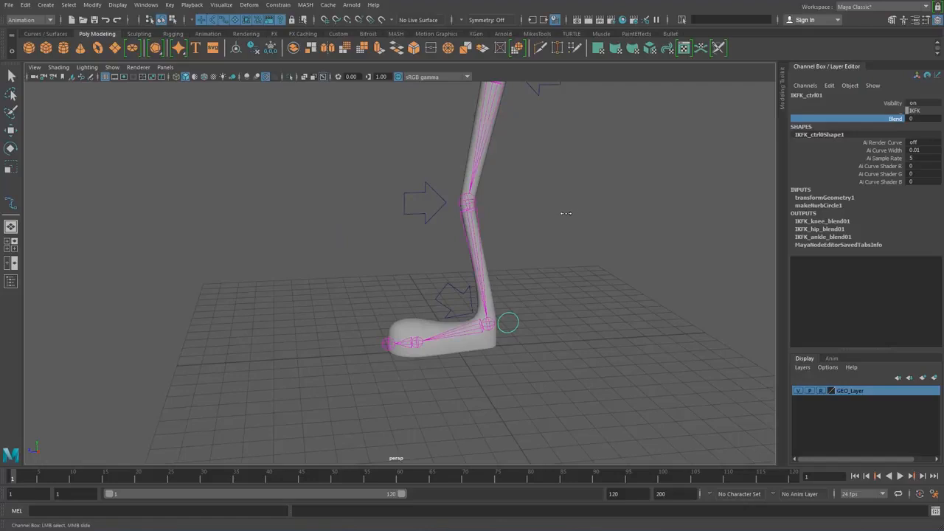
pyautogui.keyDown('alt'); pyautogui.moveTo(566, 213); pyautogui.dragTo(570, 241); pyautogui.keyUp('alt')
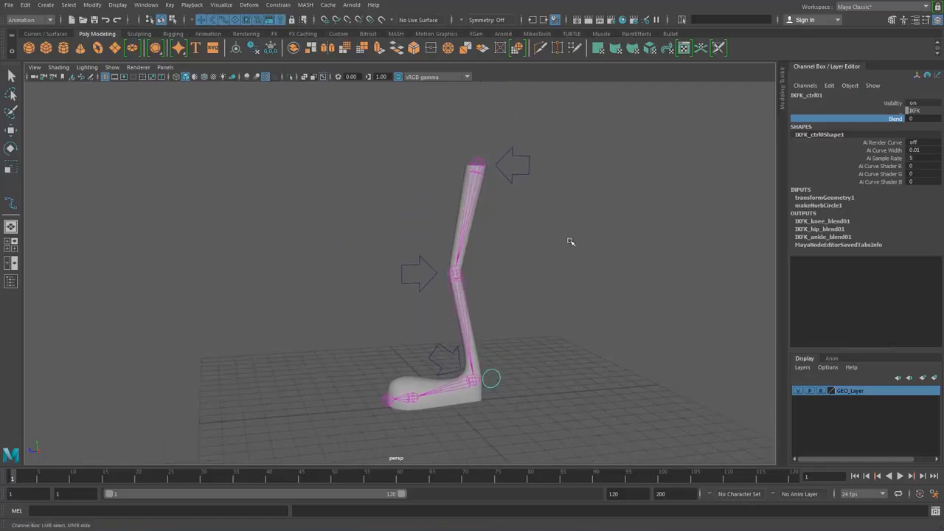
# Undo the Blend change and the test rotation and move of IK_main_ctrl01, and clear the selection.
pyautogui.hotkey('ctrl', 'z')
pyautogui.hotkey('ctrl', 'z')
pyautogui.hotkey('ctrl', 'z')
pyautogui.hotkey('ctrl', 'z')
pyautogui.hotkey('ctrl', 'z')
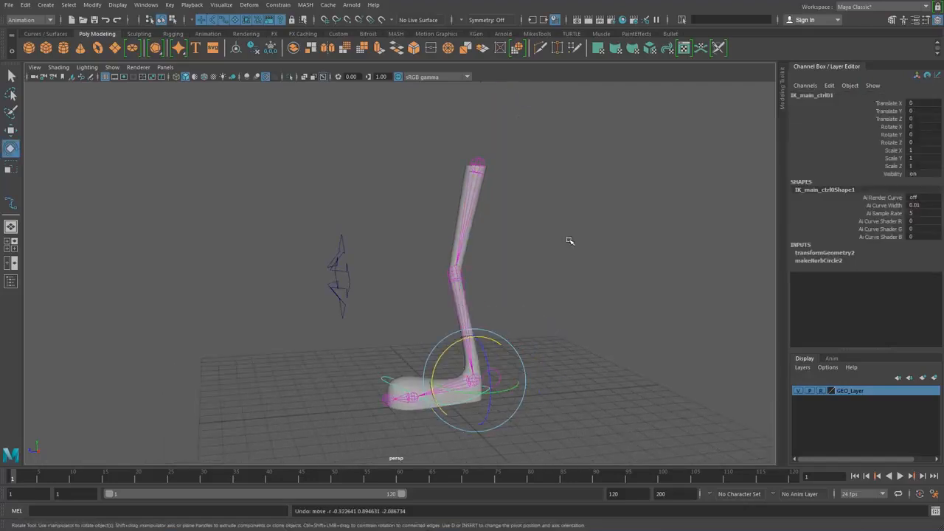
pyautogui.click(568, 241)
pyautogui.keyDown('alt'); pyautogui.moveTo(565, 244); pyautogui.dragTo(542, 205); pyautogui.keyUp('alt')
pyautogui.keyDown('alt'); pyautogui.moveTo(565, 290); pyautogui.dragTo(563, 280); pyautogui.keyUp('alt')
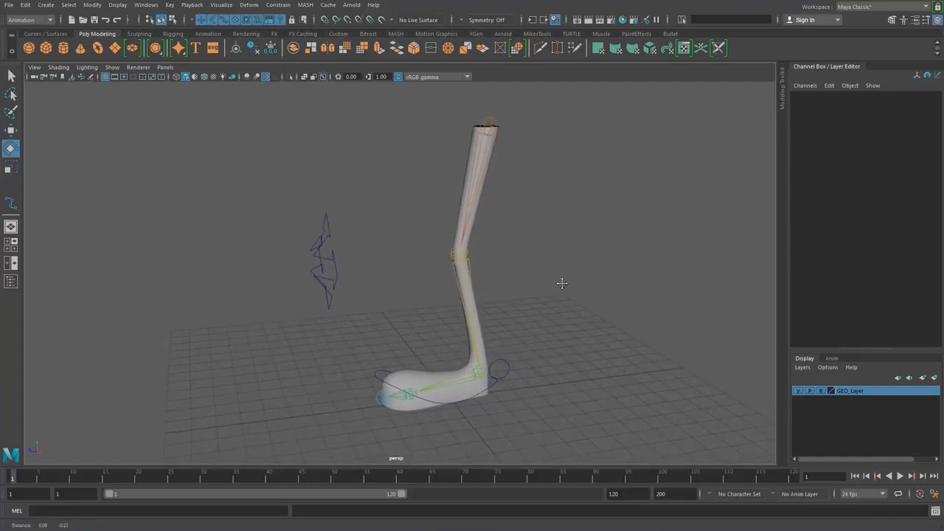
pyautogui.keyDown('alt'); pyautogui.moveTo(427, 295); pyautogui.dragTo(449, 237, button='middle'); pyautogui.keyUp('alt')
pyautogui.keyDown('alt'); pyautogui.moveTo(494, 310); pyautogui.dragTo(656, 405, button='right'); pyautogui.keyUp('alt')
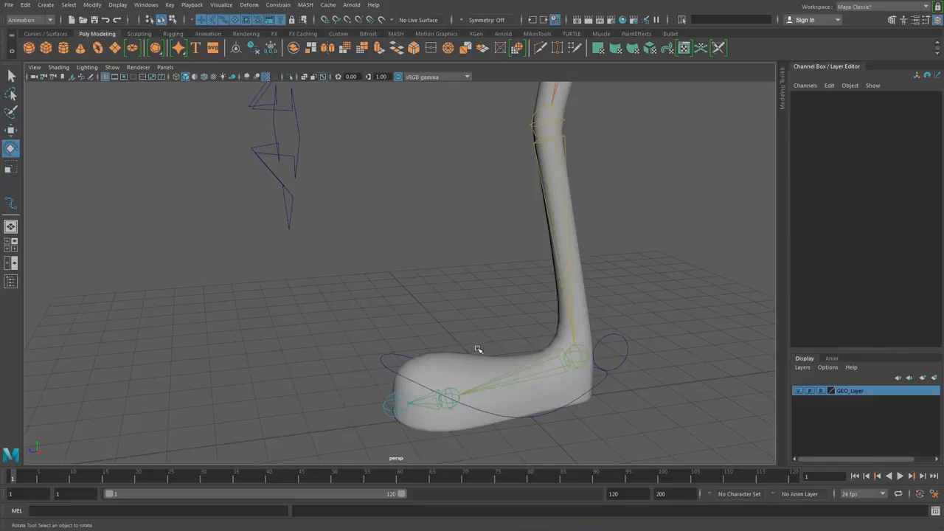
# Create a NURBS circle in the side view and move it in front of the foot, about 6.1 along Z.
pyautogui.keyDown('alt'); pyautogui.moveTo(478, 351); pyautogui.dragTo(377, 333); pyautogui.keyUp('alt')
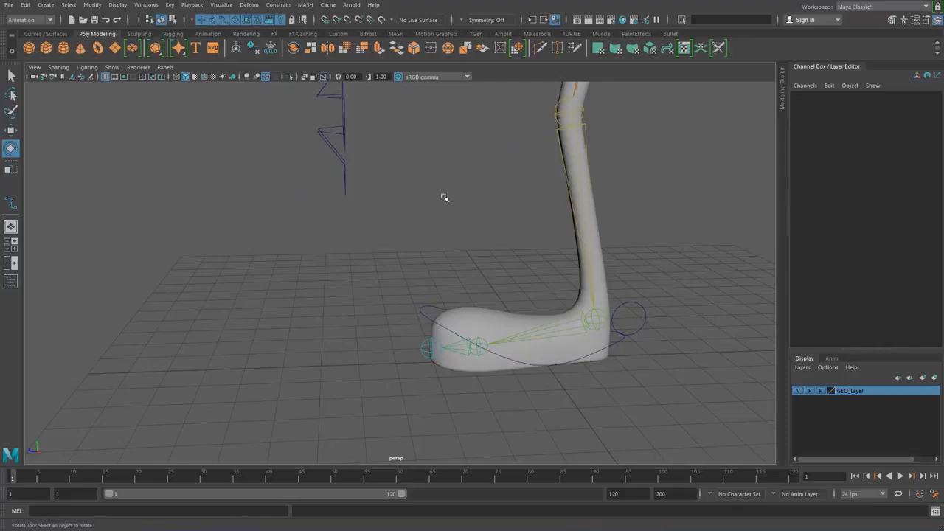
pyautogui.keyDown('alt'); pyautogui.moveTo(556, 245); pyautogui.dragTo(578, 262); pyautogui.keyUp('alt')
pyautogui.click(599, 310)
pyautogui.press('space')
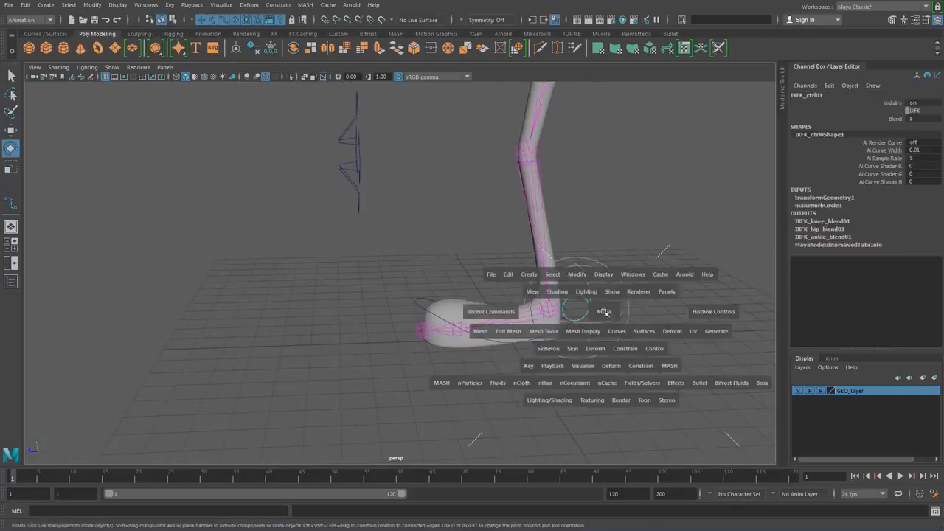
pyautogui.press('space')
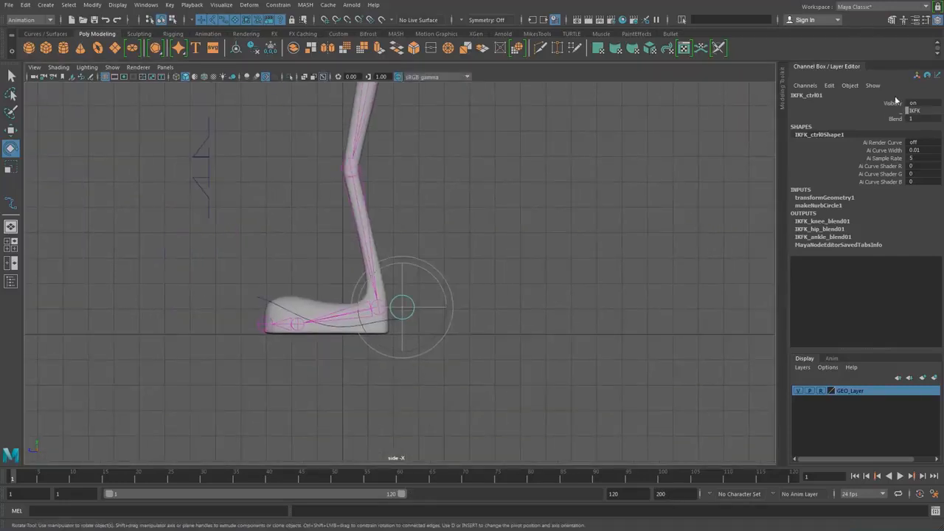
pyautogui.click(46, 33)
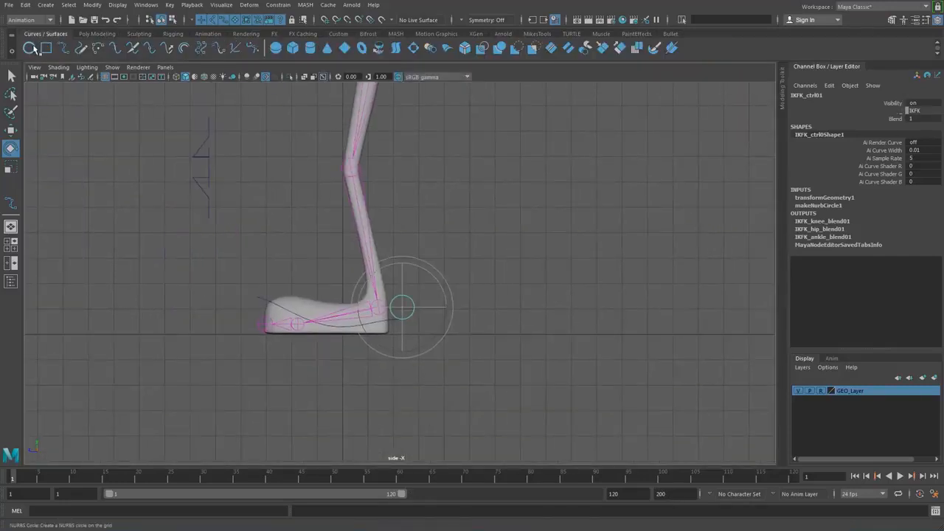
pyautogui.press('w')
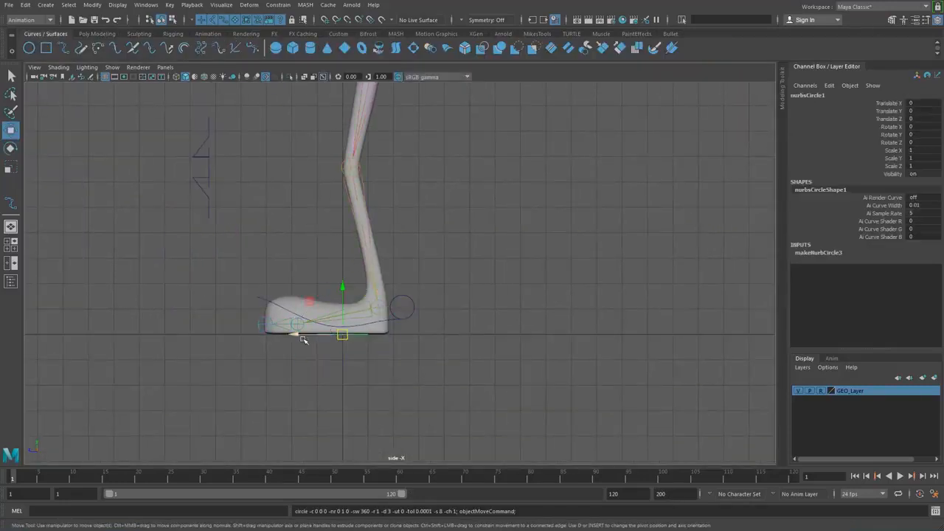
pyautogui.moveTo(300, 333); pyautogui.dragTo(189, 372)
# Rotate the new circle upright by setting its Rotate Z to 90.
pyautogui.press('e')
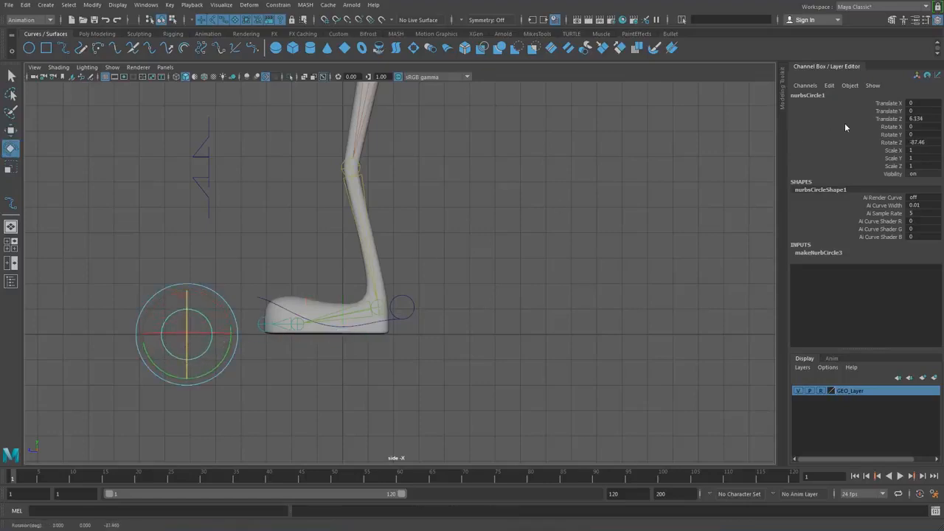
pyautogui.doubleClick(926, 141)
pyautogui.write('90')
pyautogui.press('Return')
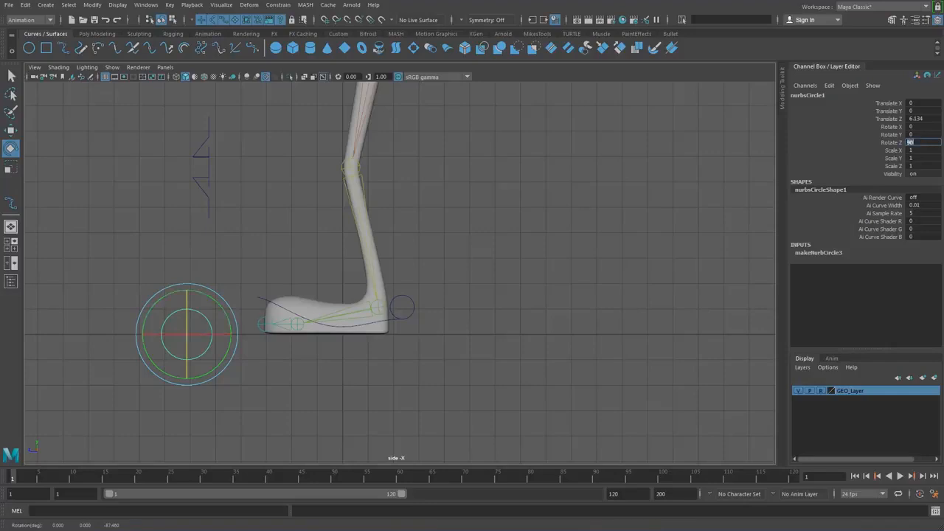
# Move the circle closer to the toes, to about Y 0.59 and Z 4.42.
pyautogui.click(256, 255)
pyautogui.keyDown('alt'); pyautogui.moveTo(256, 255); pyautogui.dragTo(317, 232, button='middle'); pyautogui.keyUp('alt')
pyautogui.scroll(3, 309, 235)
pyautogui.moveTo(223, 285); pyautogui.dragTo(259, 303)
pyautogui.press('w')
pyautogui.scroll(2, 369, 342)
pyautogui.keyDown('alt'); pyautogui.moveTo(366, 339); pyautogui.dragTo(407, 335, button='middle'); pyautogui.keyUp('alt')
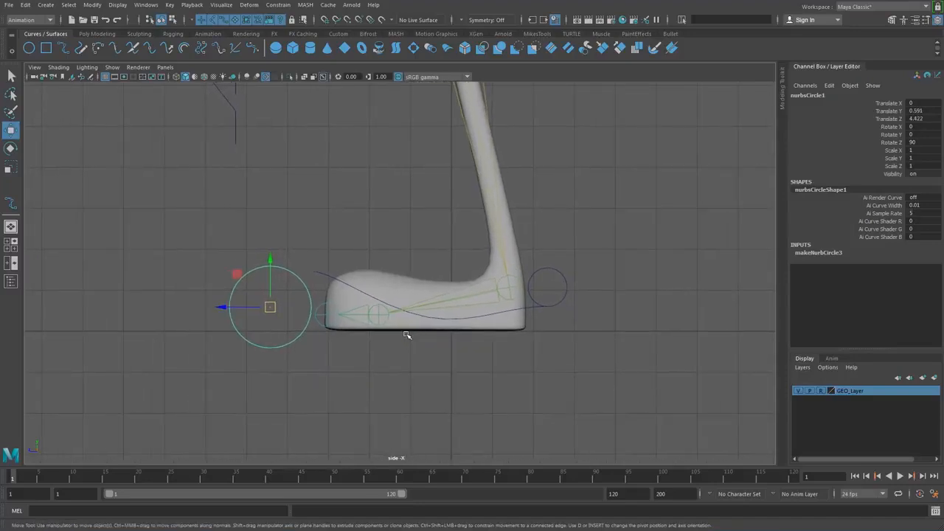
# Scale the circle uniformly to about 0.72 and nudge it to about Y 0.89 and Z 4.18.
pyautogui.press('e')
pyautogui.press('r')
pyautogui.moveTo(269, 307); pyautogui.dragTo(290, 304)
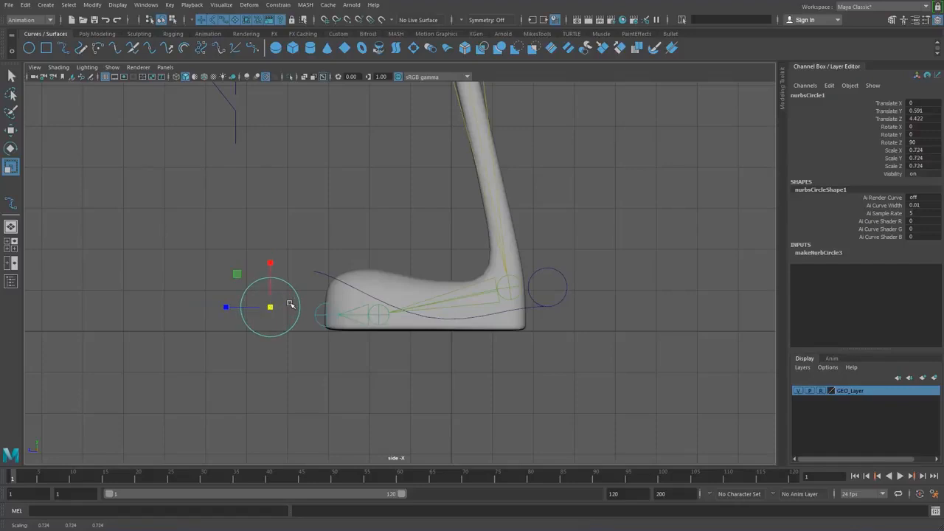
pyautogui.press('w')
pyautogui.moveTo(271, 263); pyautogui.dragTo(273, 246)
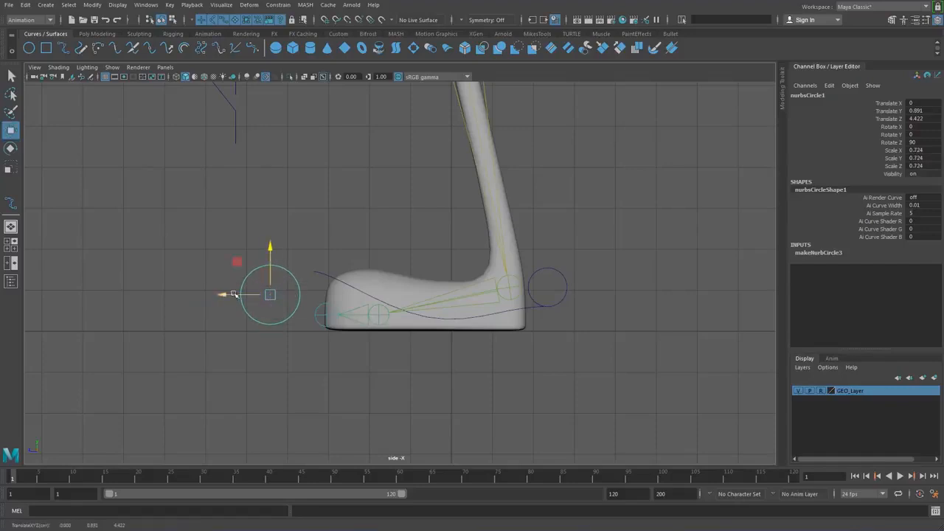
pyautogui.moveTo(224, 295); pyautogui.dragTo(234, 295)
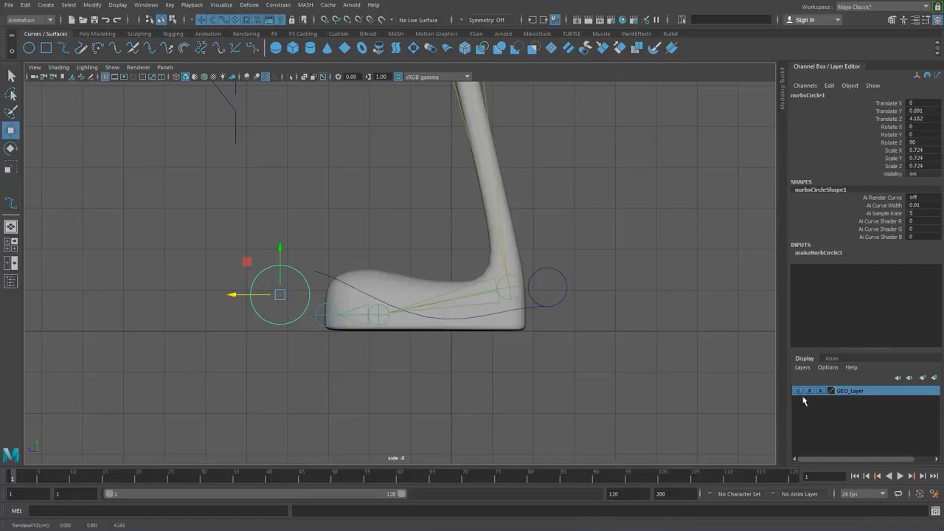
# Hide GEO_Layer and snap the circle's pivot to the ball joint.
pyautogui.click(798, 390)
pyautogui.press('d')
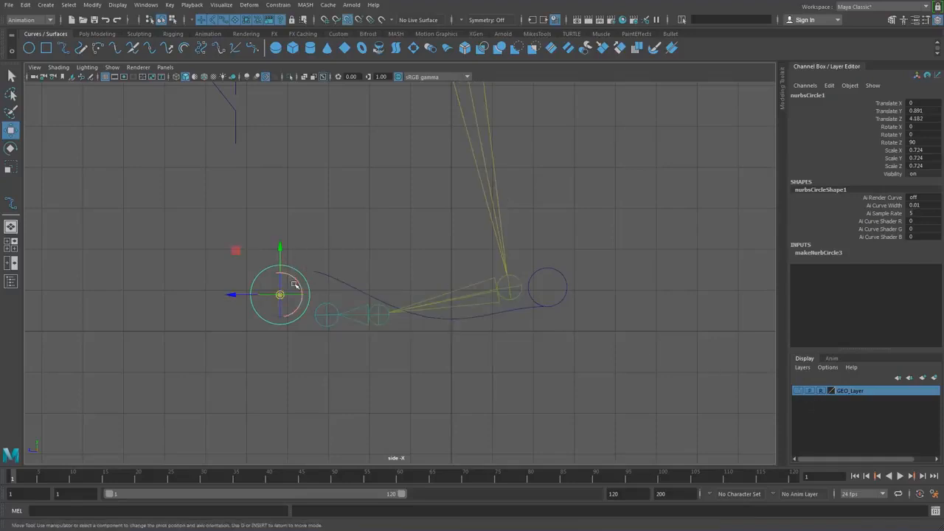
pyautogui.moveTo(281, 294); pyautogui.dragTo(379, 315)
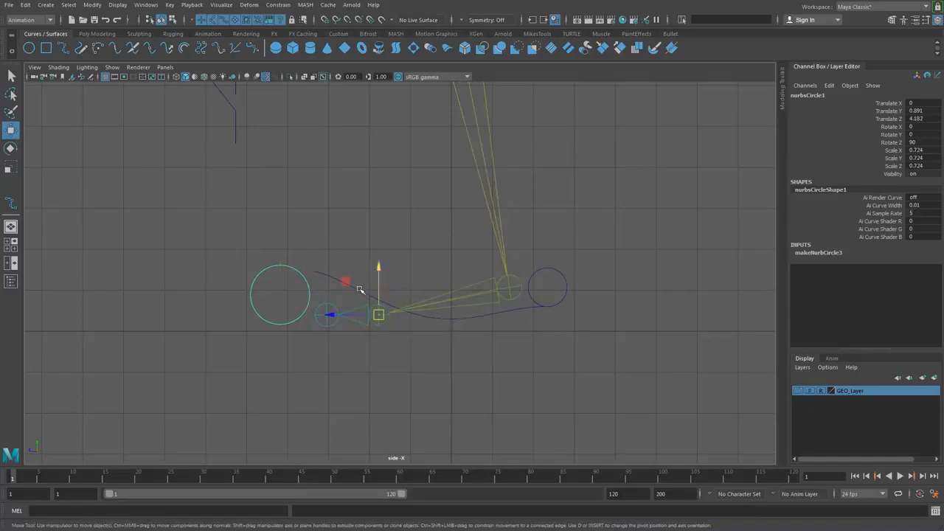
# Test-rotate the circle about its pivot at the ball joint, undo the rotation and clear the selection.
pyautogui.press('e')
pyautogui.moveTo(362, 280); pyautogui.dragTo(375, 273)
pyautogui.hotkey('ctrl', 'z')
pyautogui.click(364, 245)
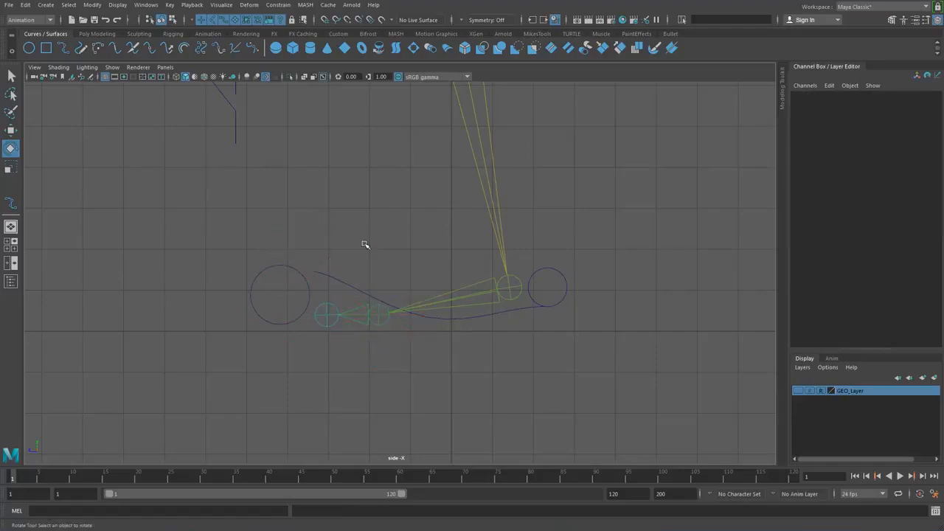
# Rename the circle in front of the toes as toes_ctrl01.
pyautogui.moveTo(262, 265); pyautogui.dragTo(283, 287)
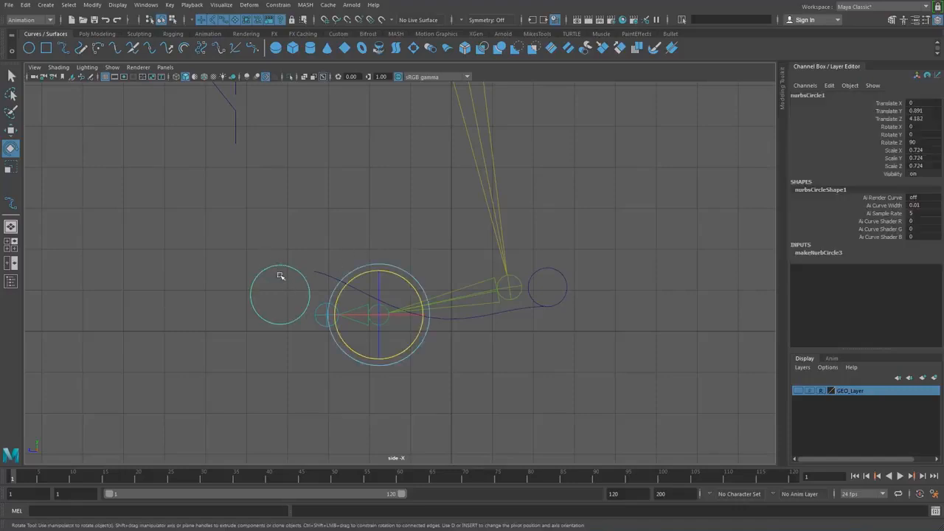
pyautogui.doubleClick(815, 96)
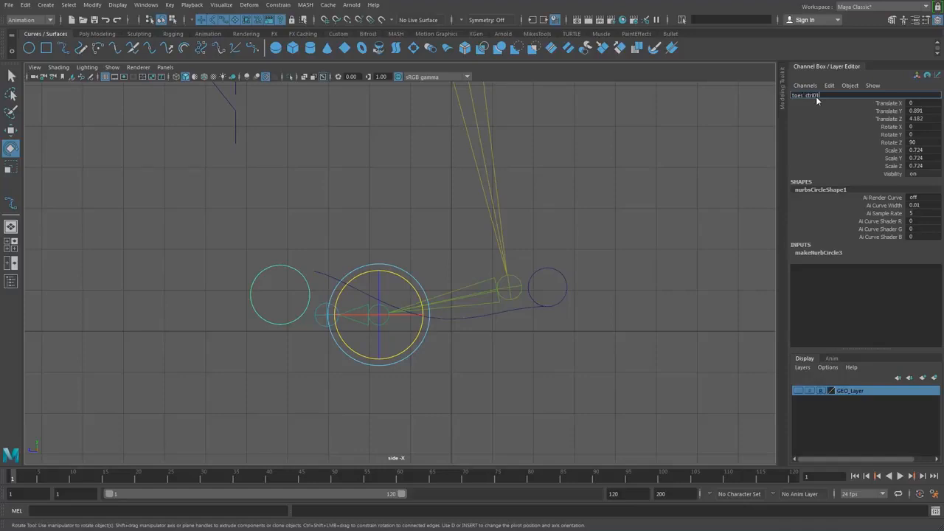
pyautogui.press('Return')
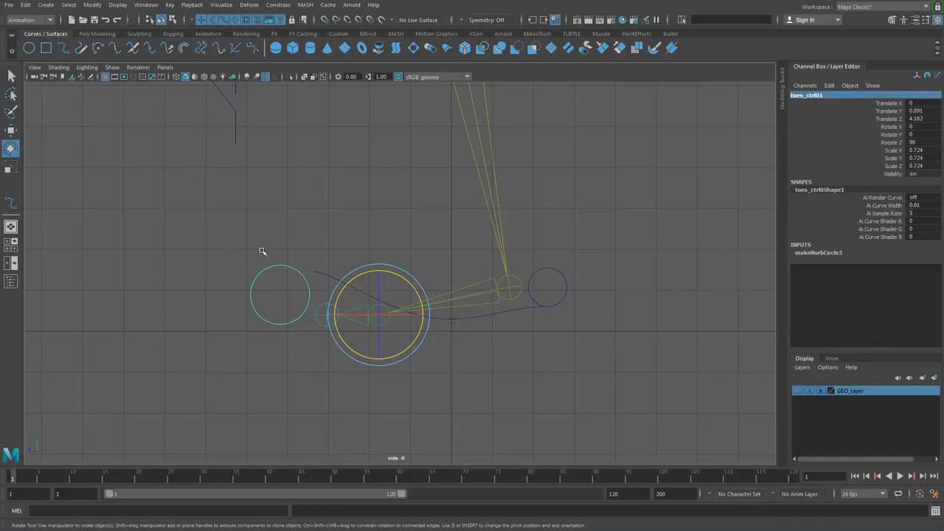
# Parent toes_ctrl01 to the ankle joint bind_ankle_jnt01 and clear the selection.
pyautogui.click(260, 250)
pyautogui.moveTo(271, 261); pyautogui.dragTo(281, 277)
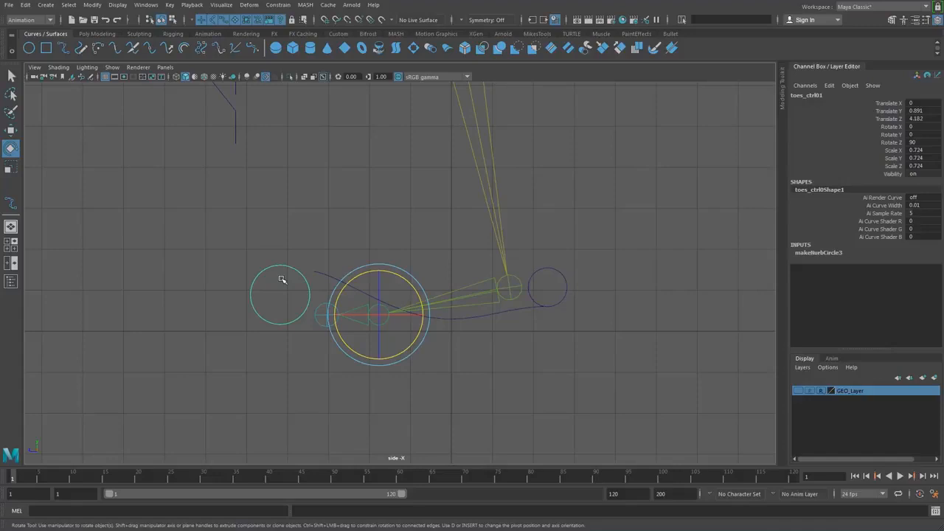
pyautogui.click(477, 285)
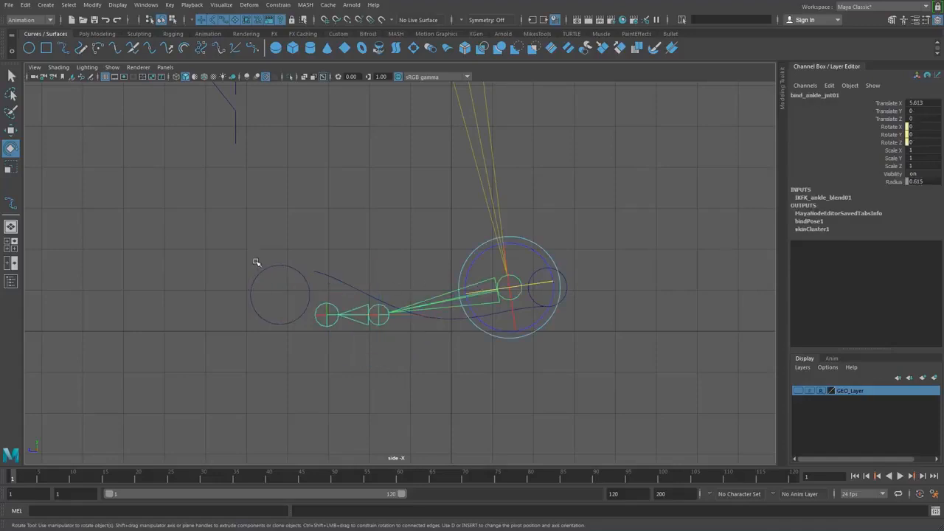
pyautogui.moveTo(268, 259); pyautogui.dragTo(283, 278)
pyautogui.click(476, 285)
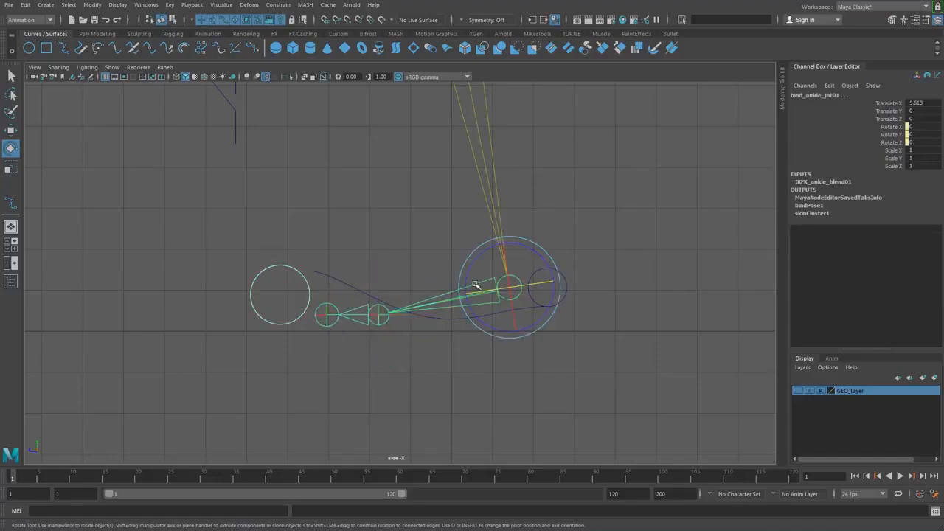
pyautogui.hotkey('ctrl', 'z')
pyautogui.click(533, 252)
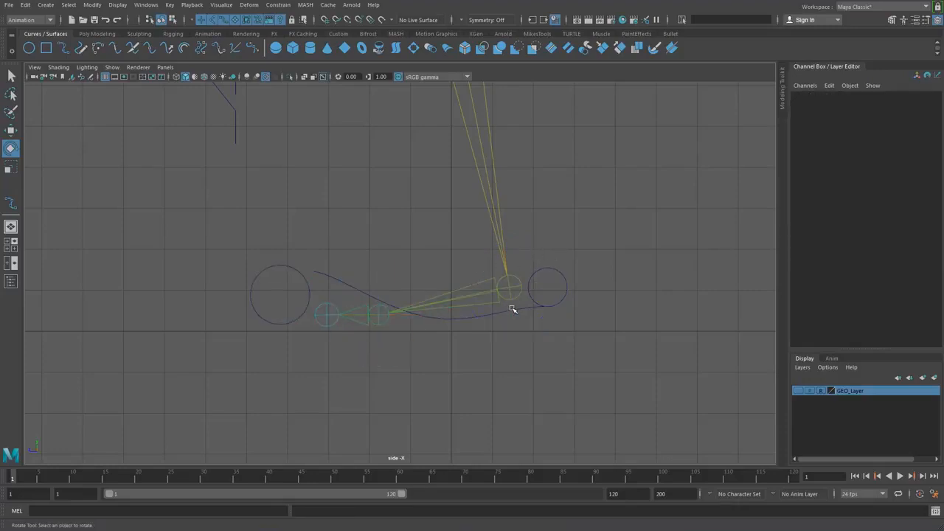
# Test the parenting by rotating IK_main_ctrl01 about 8 degrees in X, and undo the rotation.
pyautogui.click(511, 309)
pyautogui.moveTo(476, 261)
pyautogui.mouseDown()
pyautogui.moveTo(480, 252)
pyautogui.moveTo(476, 269)
pyautogui.mouseUp()
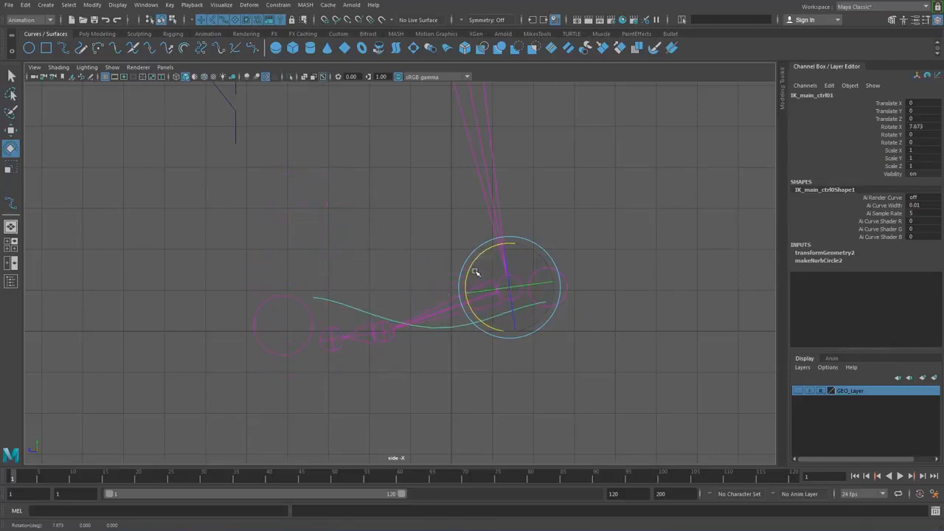
pyautogui.hotkey('ctrl', 'z')
# Freeze the transformations of toes_ctrl01 and keep the control selected.
pyautogui.moveTo(259, 253); pyautogui.dragTo(275, 279)
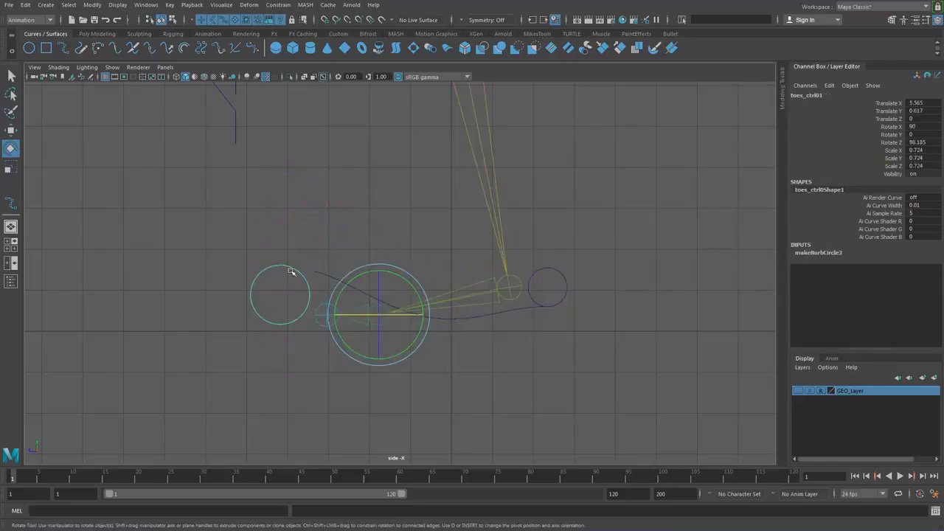
pyautogui.click(103, 34)
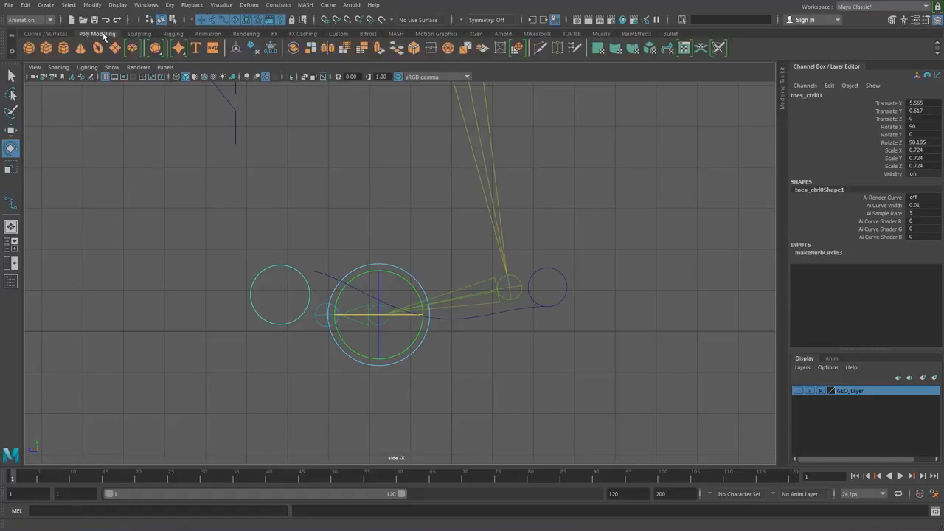
pyautogui.click(273, 52)
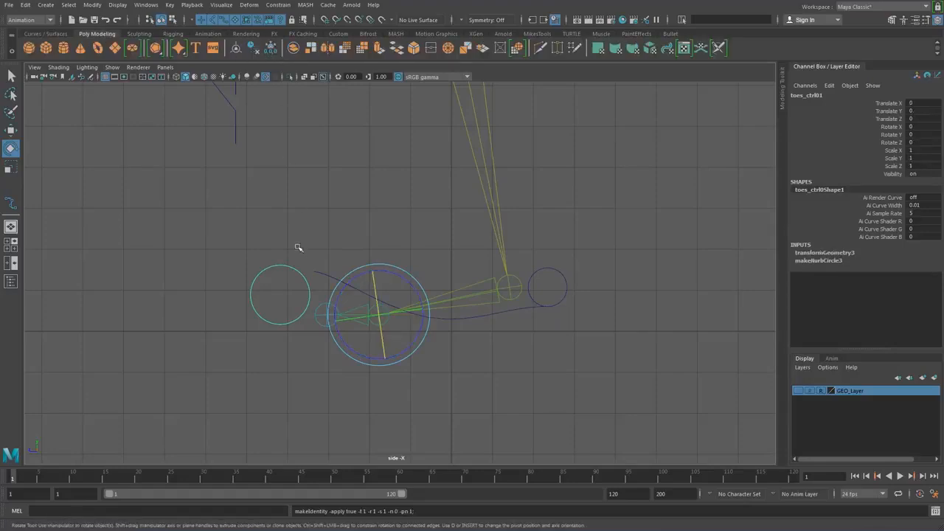
pyautogui.click(248, 268)
pyautogui.moveTo(248, 268); pyautogui.dragTo(271, 285)
pyautogui.scroll(1, 259, 257)
pyautogui.keyDown('alt'); pyautogui.moveTo(258, 264); pyautogui.dragTo(276, 231, button='middle'); pyautogui.keyUp('alt')
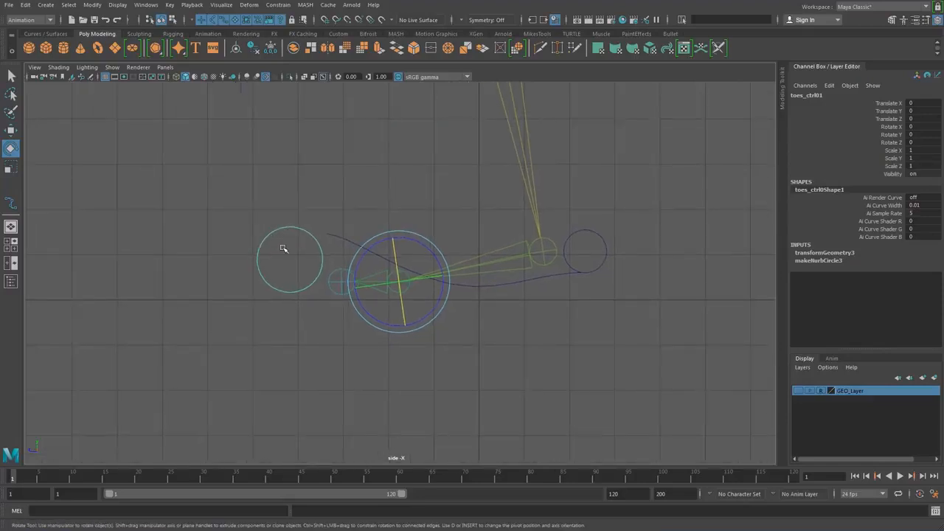
# Orient-constrain bind_ball_jnt01 to toes_ctrl01 on all axes with Maintain offset enabled, and close the constraint options.
pyautogui.click(275, 5)
pyautogui.click(285, 14)
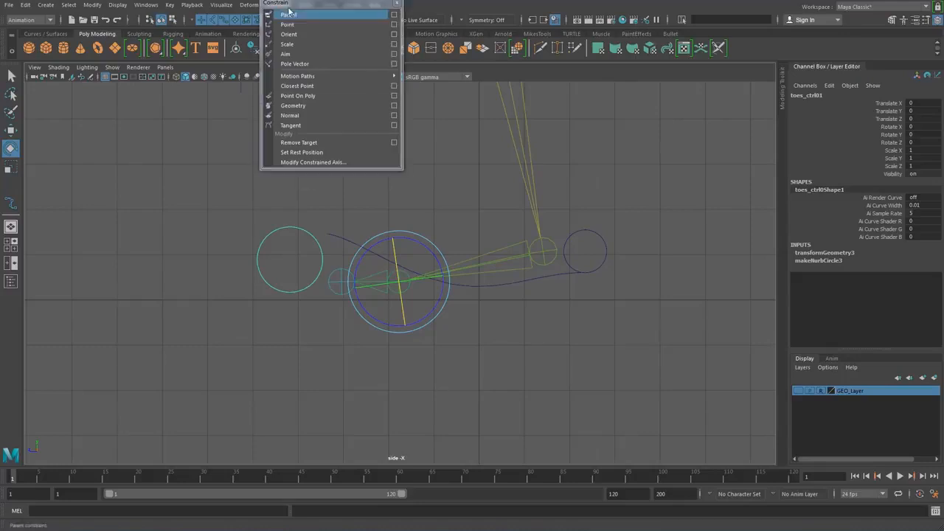
pyautogui.moveTo(289, 3); pyautogui.dragTo(104, 101)
pyautogui.click(209, 132)
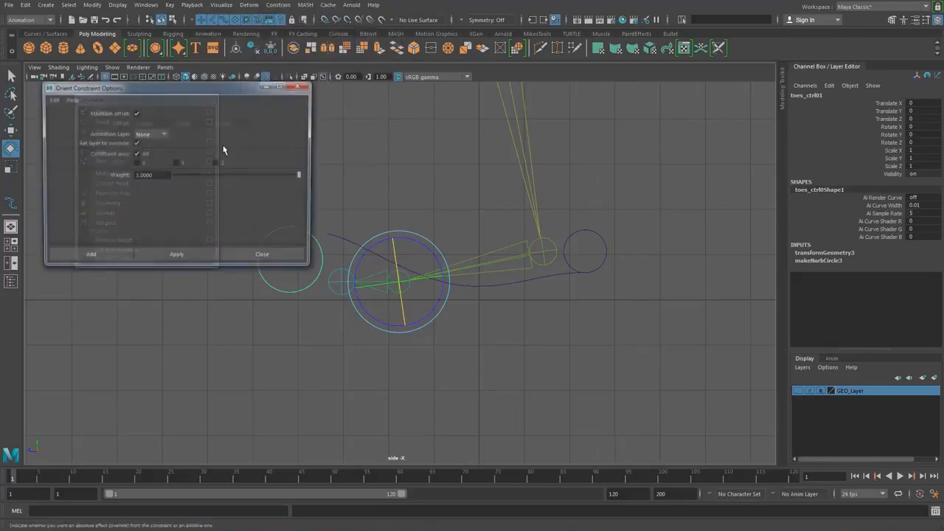
pyautogui.moveTo(223, 91); pyautogui.dragTo(203, 87)
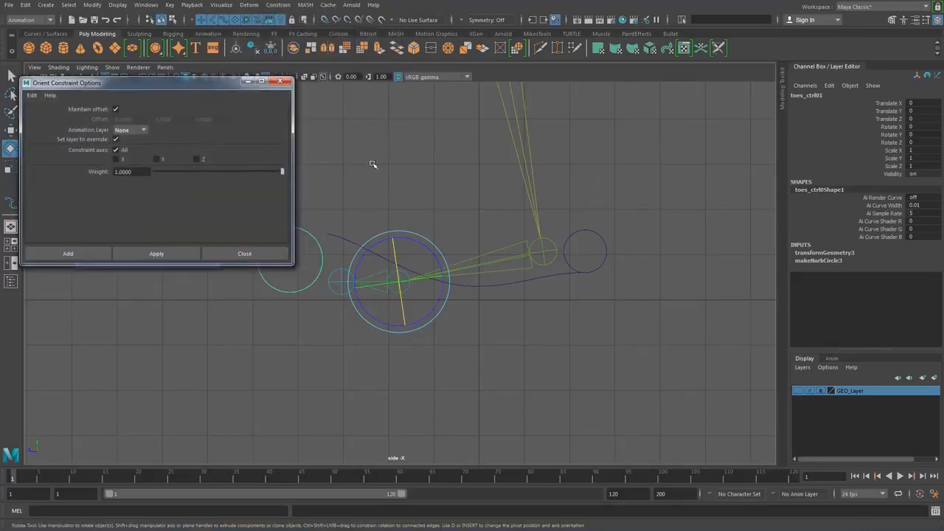
pyautogui.click(359, 174)
pyautogui.click(315, 238)
pyautogui.press('q')
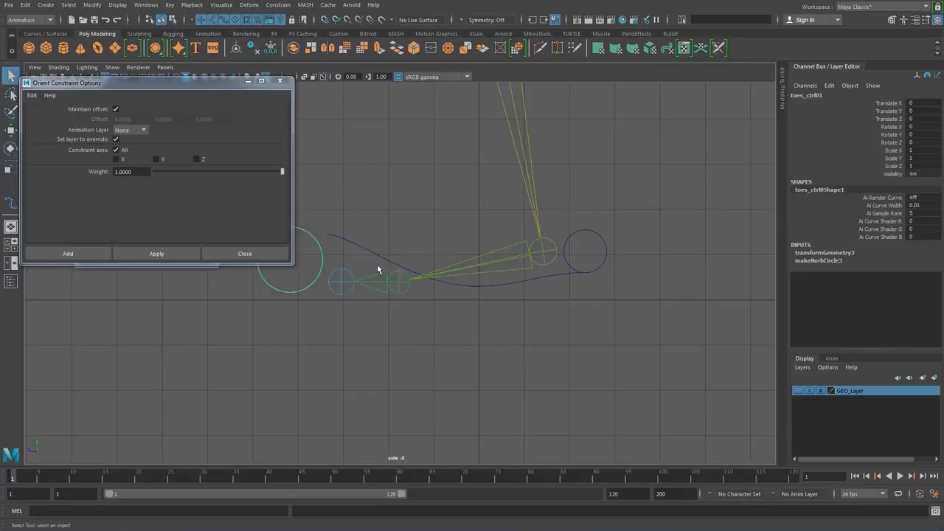
pyautogui.keyDown('shift'); pyautogui.click(397, 275); pyautogui.keyUp('shift')
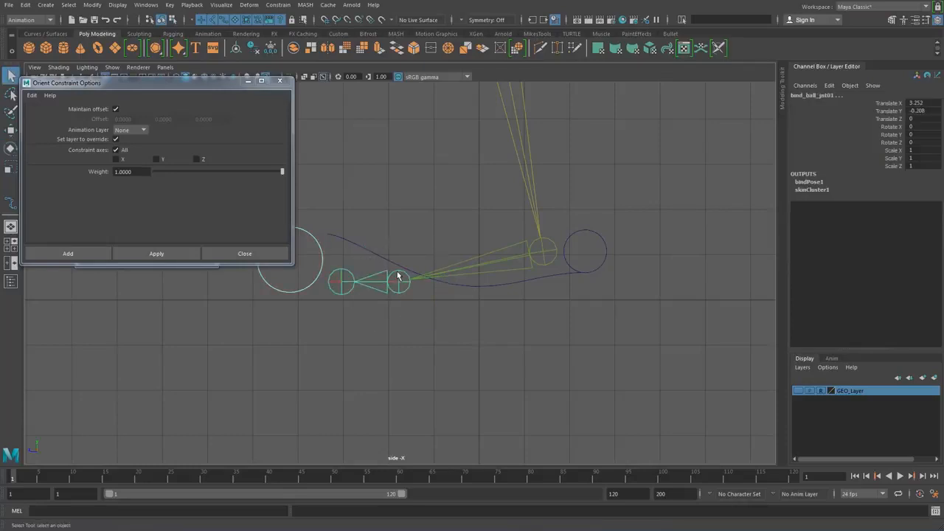
pyautogui.click(157, 254)
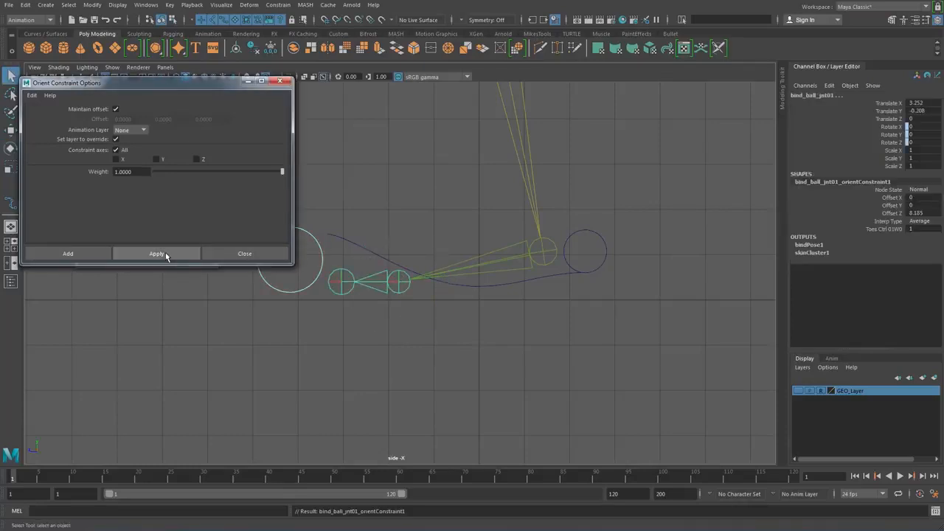
pyautogui.click(244, 254)
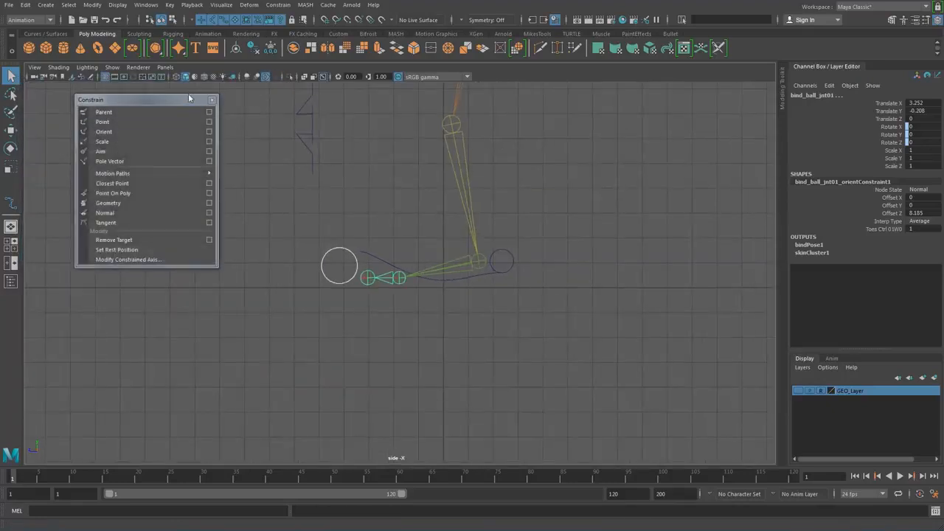
pyautogui.click(212, 100)
# Return to the perspective view, show GEO_Layer again and select IK_main_ctrl01.
pyautogui.press('space')
pyautogui.press('space')
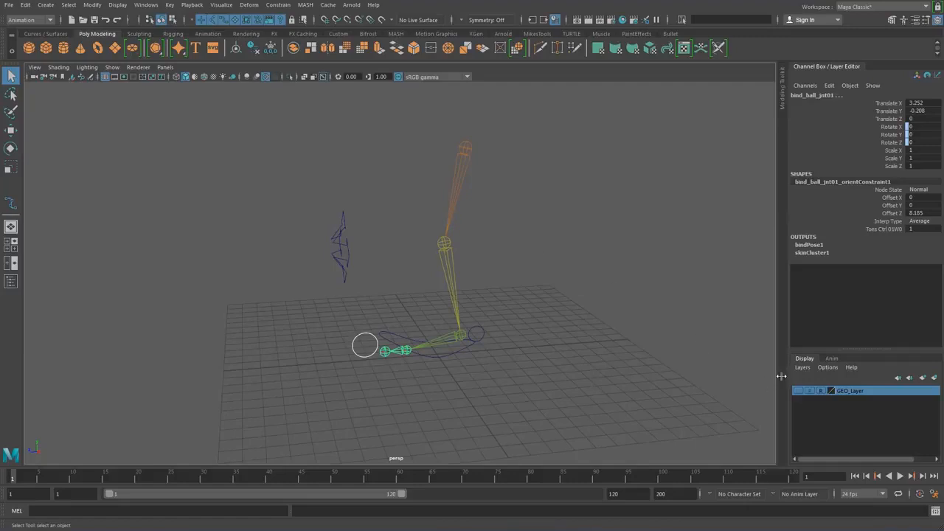
pyautogui.click(799, 391)
pyautogui.click(524, 352)
pyautogui.keyDown('alt'); pyautogui.moveTo(449, 338); pyautogui.dragTo(497, 342, button='right'); pyautogui.keyUp('alt')
pyautogui.click(498, 340)
pyautogui.keyDown('alt'); pyautogui.moveTo(501, 341); pyautogui.dragTo(531, 363); pyautogui.keyUp('alt')
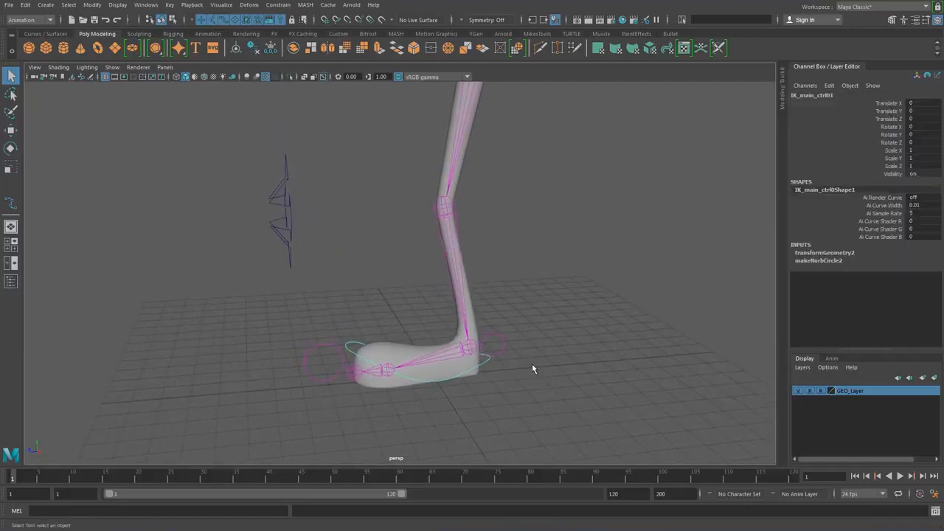
# Test IK mode by tilting the foot up with IK_main_ctrl01 and rotating toes_ctrl01 about 34 degrees in Z, and undo the toe rotation.
pyautogui.press('w')
pyautogui.press('e')
pyautogui.moveTo(445, 322)
pyautogui.mouseDown()
pyautogui.moveTo(460, 315)
pyautogui.moveTo(450, 329)
pyautogui.moveTo(458, 315)
pyautogui.mouseUp()
pyautogui.click(337, 292)
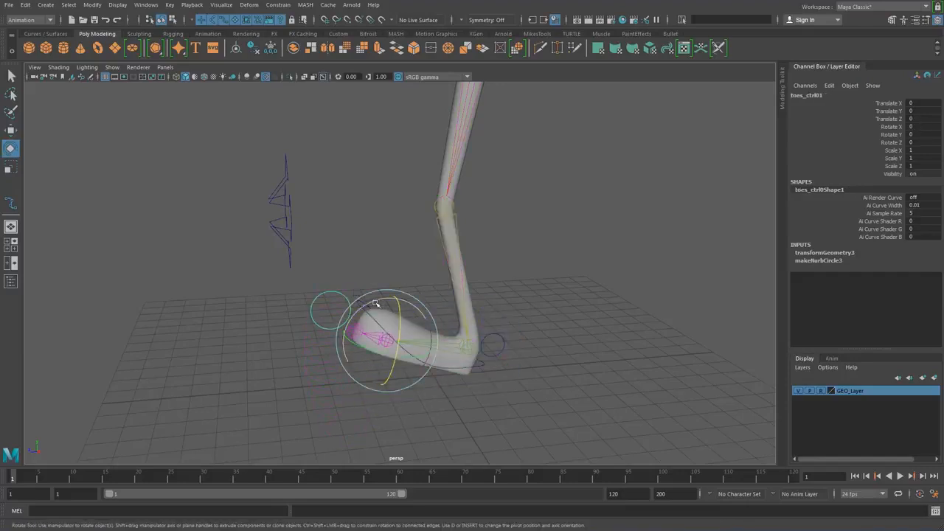
pyautogui.moveTo(377, 303); pyautogui.dragTo(403, 309)
pyautogui.hotkey('ctrl', 'z')
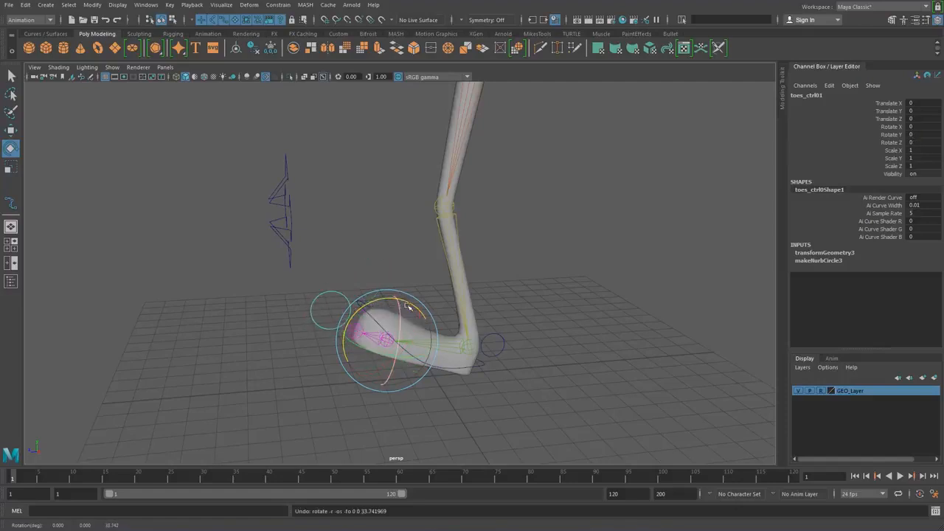
# Test FK mode by setting IKFK_ctrl01's Blend to 0, tilting FK_ankle_ctrl01 up and rotating toes_ctrl01 about 57 degrees in Z.
pyautogui.click(501, 337)
pyautogui.doubleClick(919, 118)
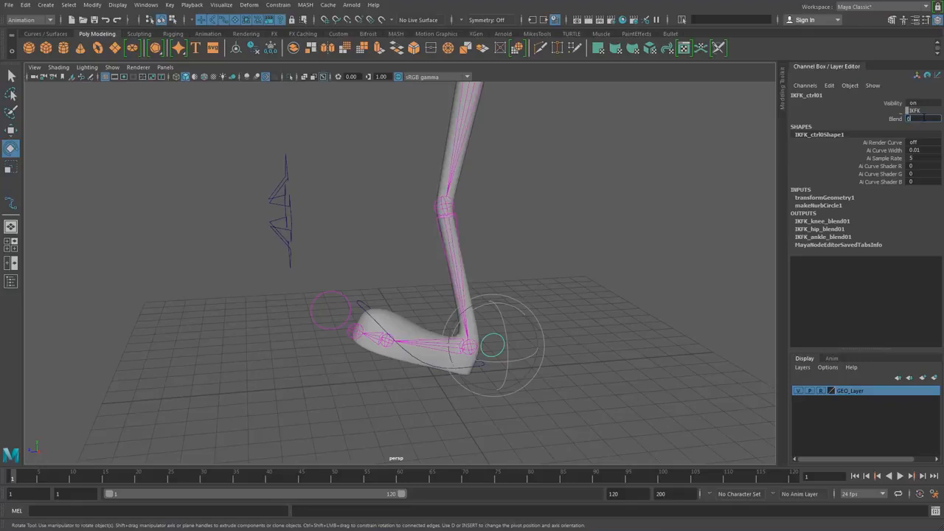
pyautogui.press('Return')
pyautogui.click(443, 308)
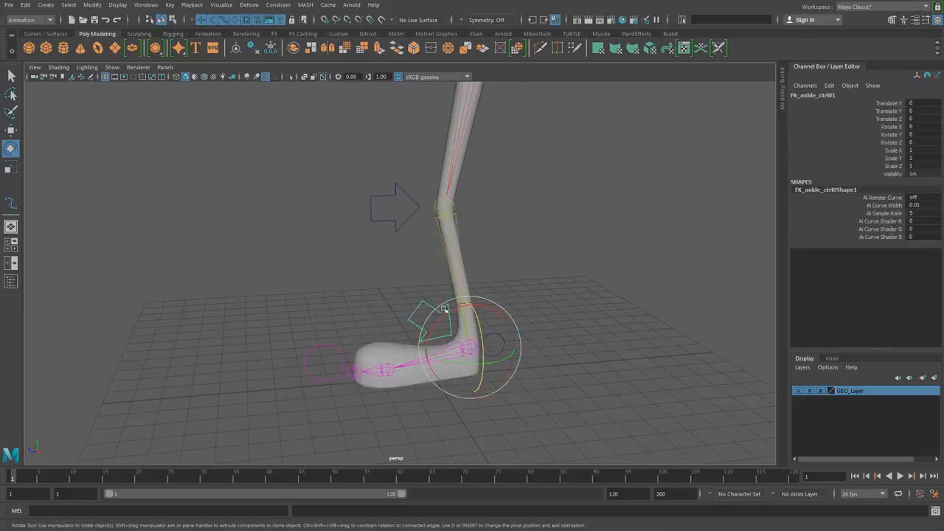
pyautogui.moveTo(443, 311); pyautogui.dragTo(466, 303)
pyautogui.moveTo(326, 271); pyautogui.dragTo(531, 281)
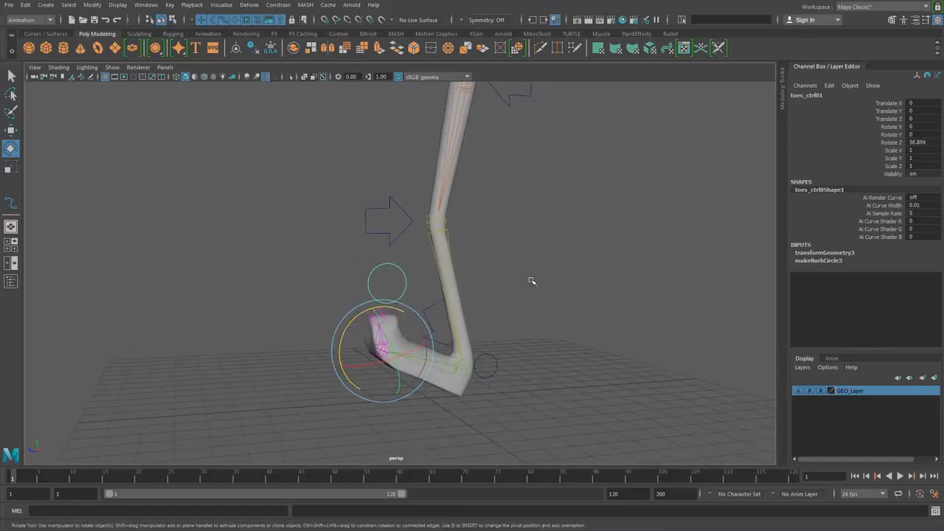
# Set the Blend of IKFK_ctrl01 to 1 to return the leg to IK.
pyautogui.click(485, 361)
pyautogui.click(921, 118)
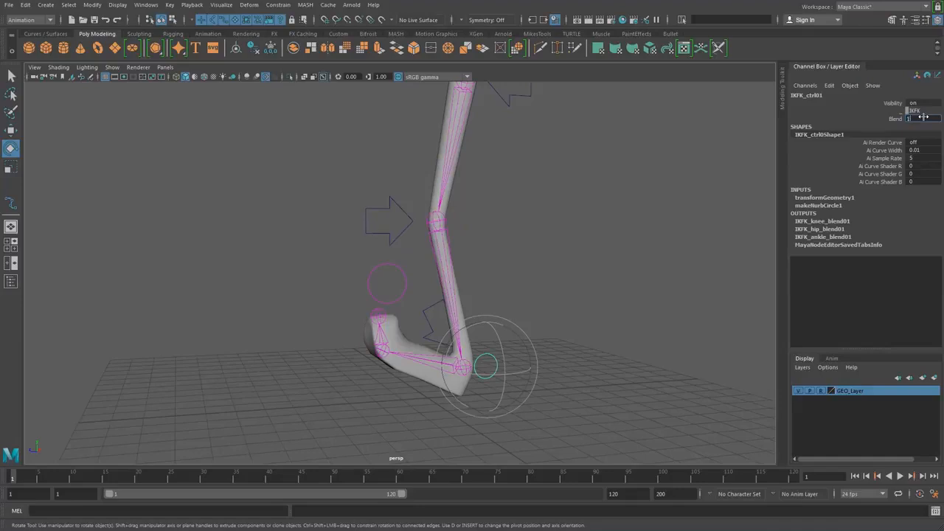
pyautogui.press('Return')
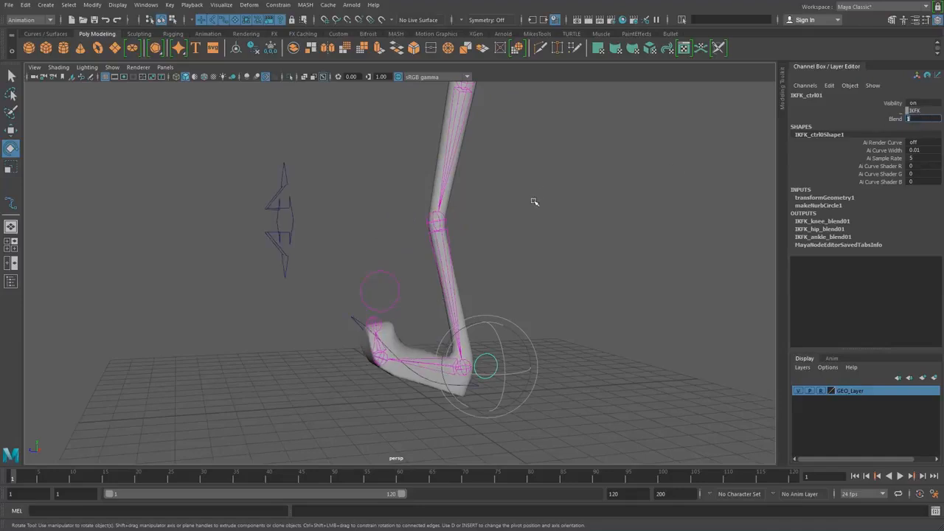
# Reset Rotate X of IK_main_ctrl01 and Rotate Z of toes_ctrl01 to 0, and clear the selection.
pyautogui.keyDown('alt'); pyautogui.moveTo(534, 201); pyautogui.dragTo(479, 251); pyautogui.keyUp('alt')
pyautogui.moveTo(350, 277); pyautogui.dragTo(367, 289)
pyautogui.doubleClick(918, 126)
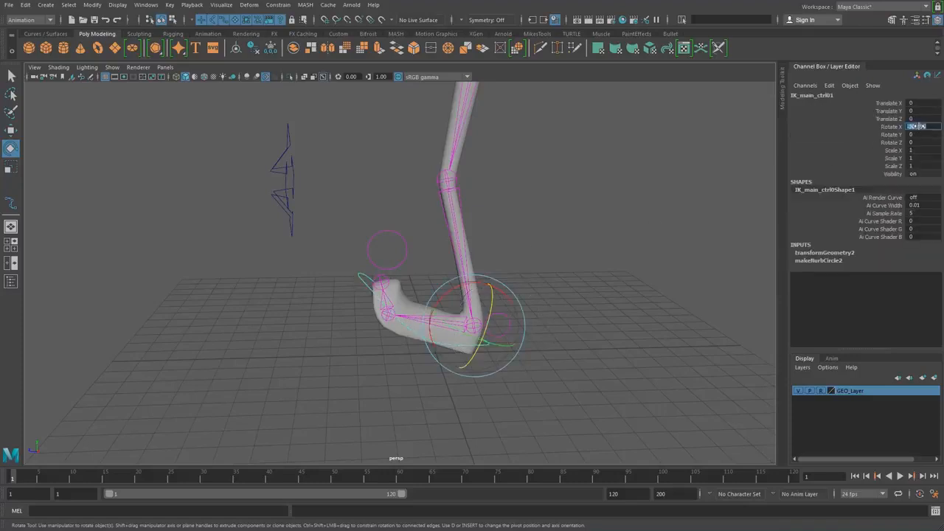
pyautogui.click(573, 209)
pyautogui.click(381, 277)
pyautogui.click(924, 142)
pyautogui.write('0')
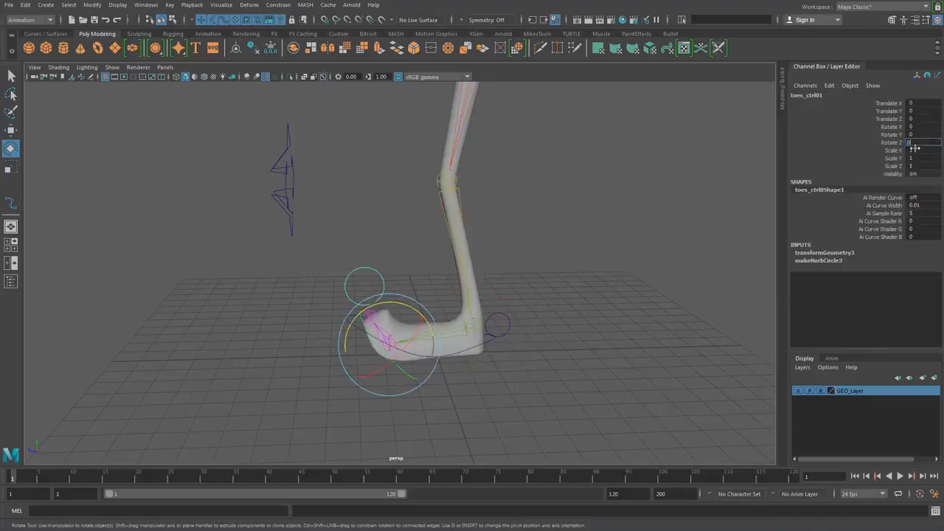
pyautogui.click(627, 237)
# Check the bind joints and controls of the leg, and open the Attribute Editor with IKFK_ctrl01 selected.
pyautogui.keyDown('alt'); pyautogui.moveTo(537, 285); pyautogui.dragTo(539, 273); pyautogui.keyUp('alt')
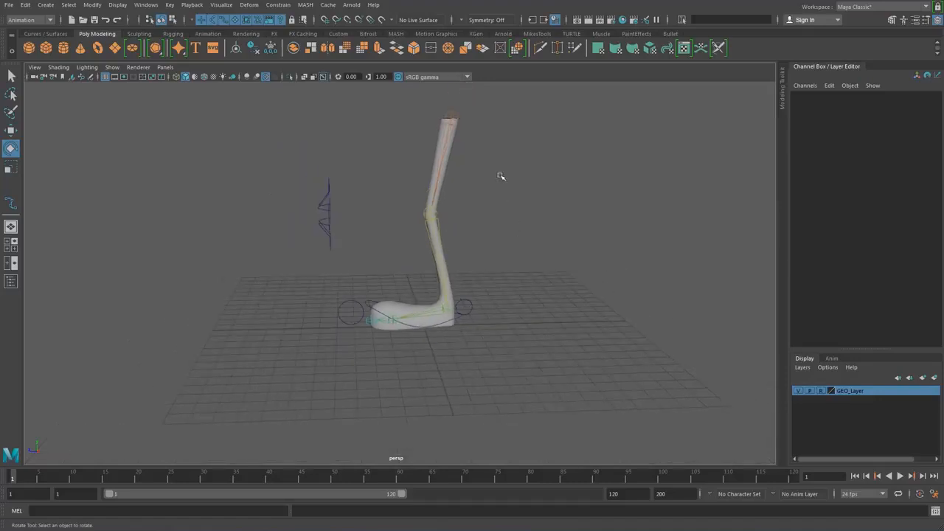
pyautogui.click(458, 116)
pyautogui.keyDown('alt'); pyautogui.moveTo(537, 141); pyautogui.dragTo(558, 233); pyautogui.keyUp('alt')
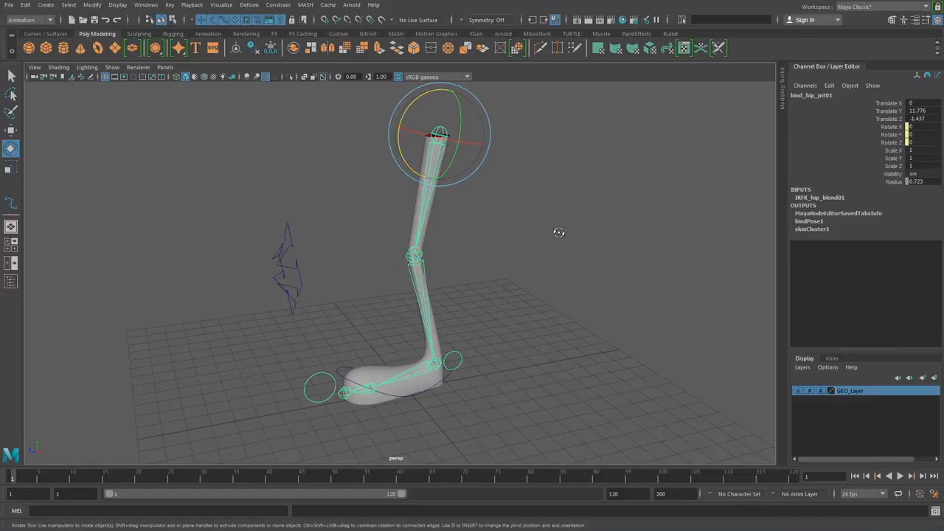
pyautogui.keyDown('alt'); pyautogui.moveTo(559, 233); pyautogui.dragTo(455, 108); pyautogui.keyUp('alt')
pyautogui.press('r')
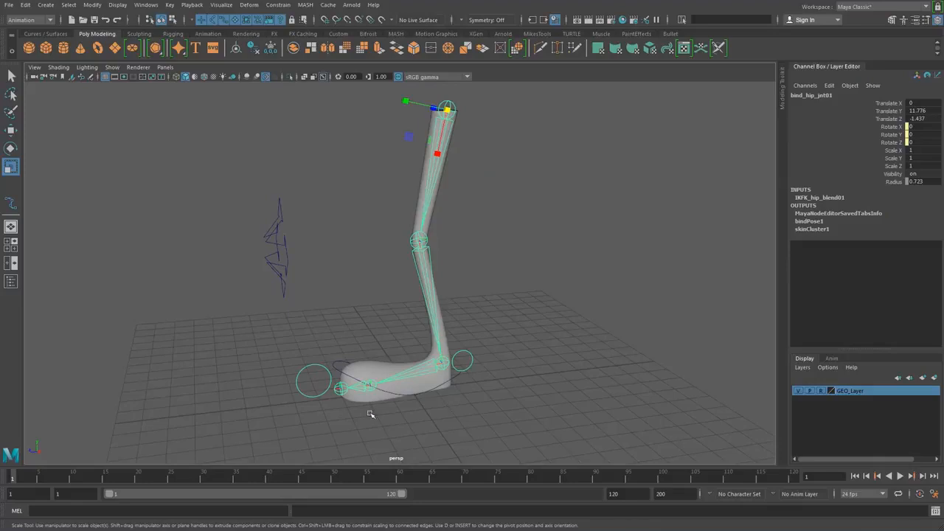
pyautogui.click(313, 376)
pyautogui.click(483, 361)
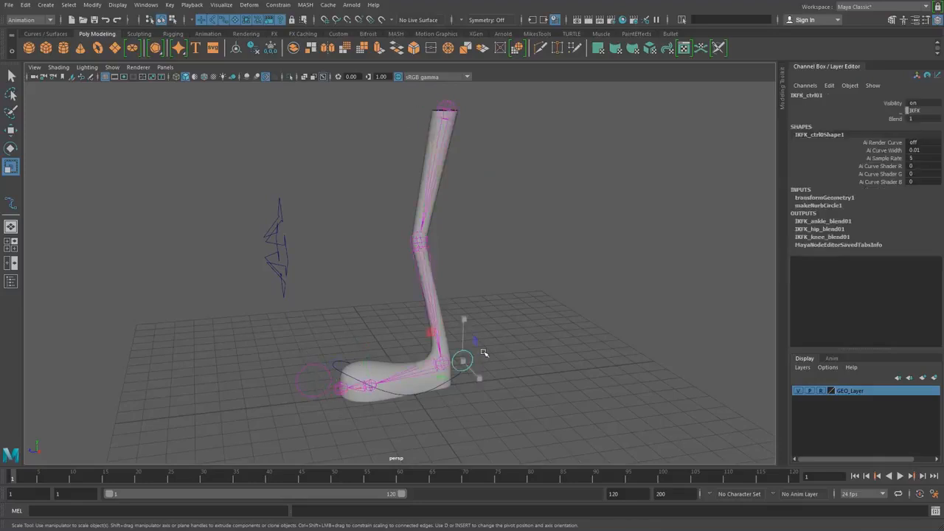
pyautogui.hotkey('ctrl', 'a')
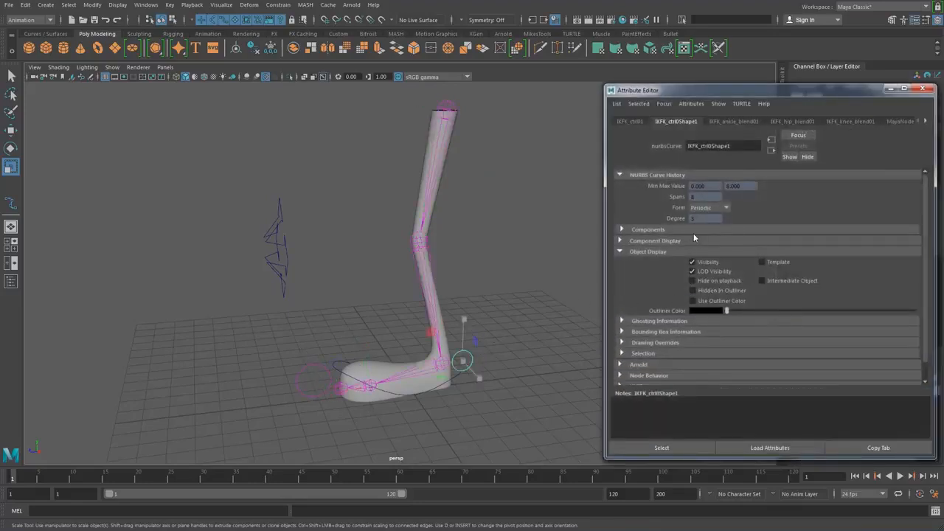
# Hide the bones of bind_hip_jnt01 and bind_knee_jnt01 by setting each joint's Draw Style to None.
pyautogui.click(690, 264)
pyautogui.click(480, 190)
pyautogui.click(446, 107)
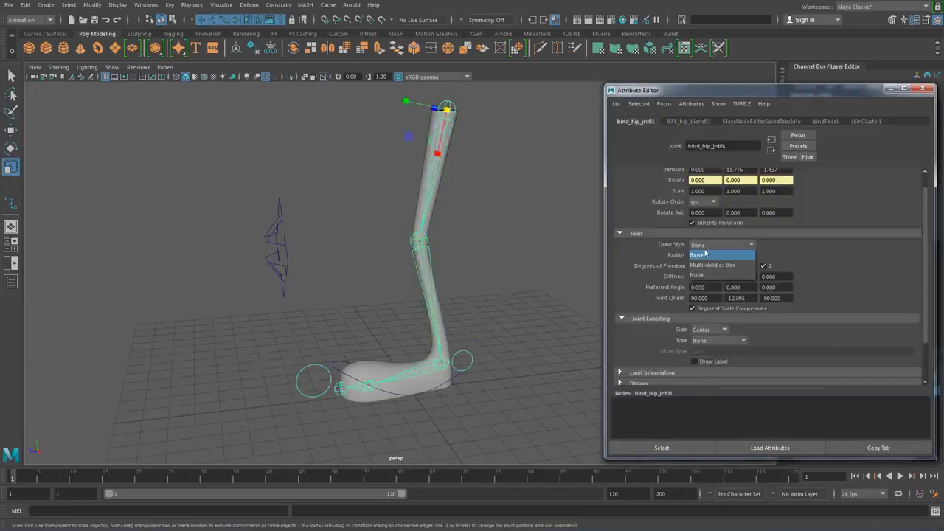
pyautogui.click(706, 244)
pyautogui.click(461, 243)
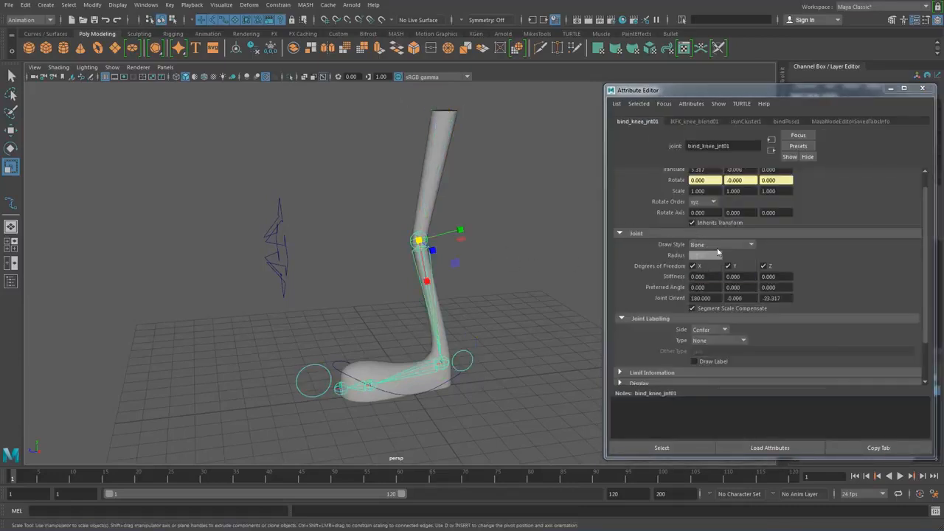
pyautogui.click(717, 247)
pyautogui.click(695, 278)
# Set the Draw Style of bind_ankle_jnt01 and bind_ball_jnt01 to None.
pyautogui.click(438, 360)
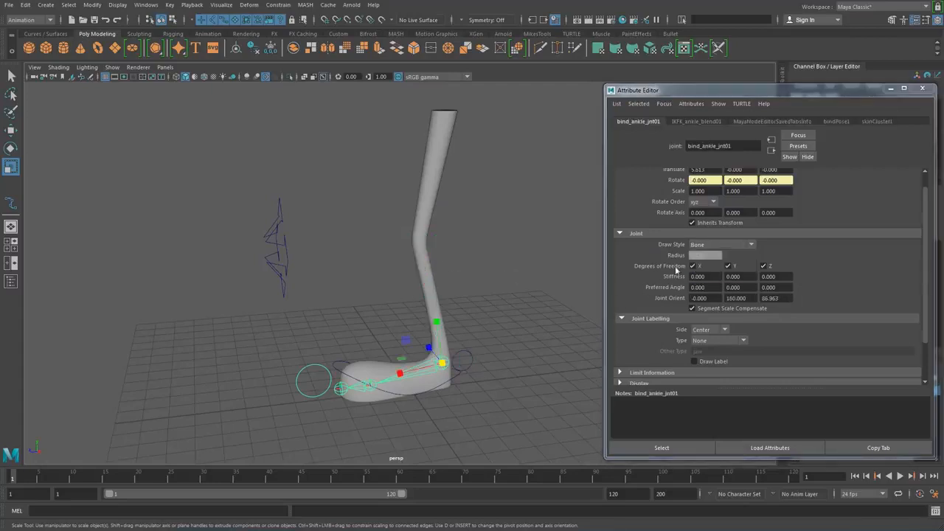
pyautogui.click(716, 244)
pyautogui.click(701, 277)
pyautogui.click(367, 387)
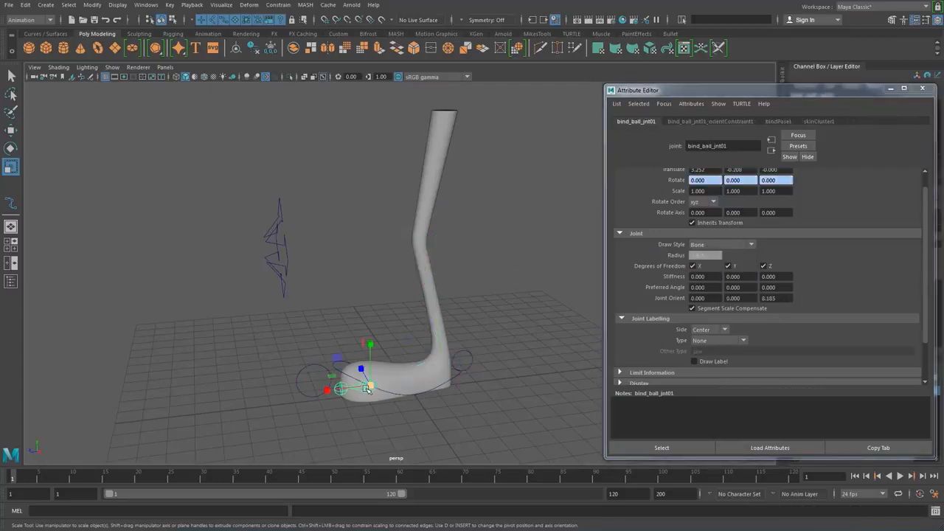
pyautogui.click(715, 244)
pyautogui.click(700, 277)
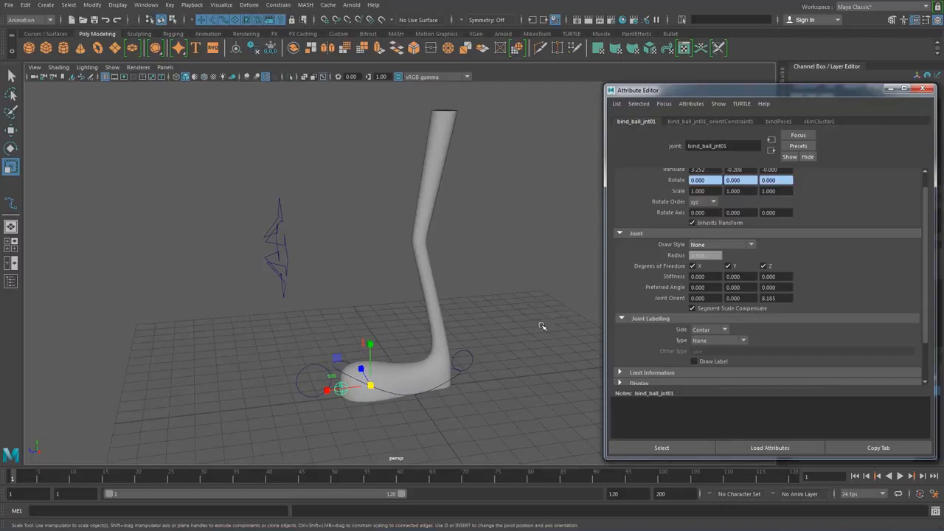
# Set the Draw Style of bind_endToes_jnt01 to None and clear the selection.
pyautogui.click(340, 391)
pyautogui.click(720, 246)
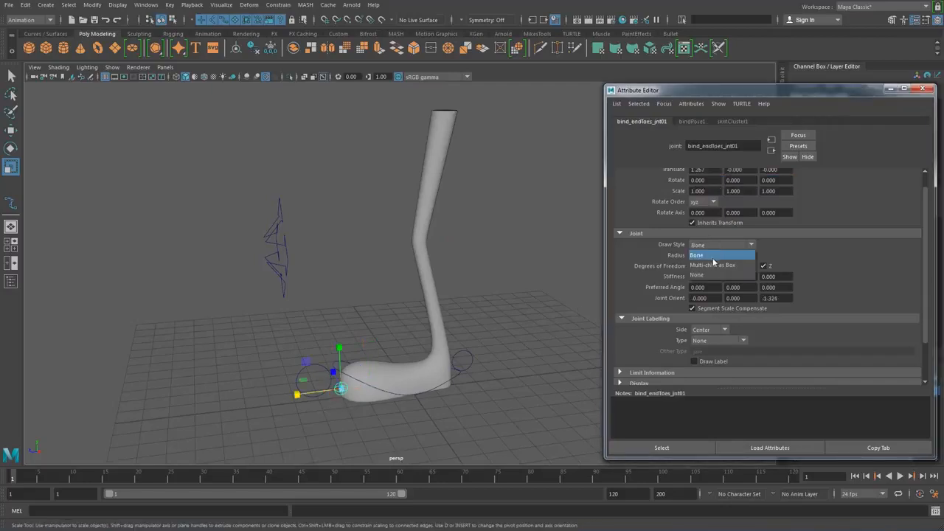
pyautogui.click(700, 275)
pyautogui.click(362, 275)
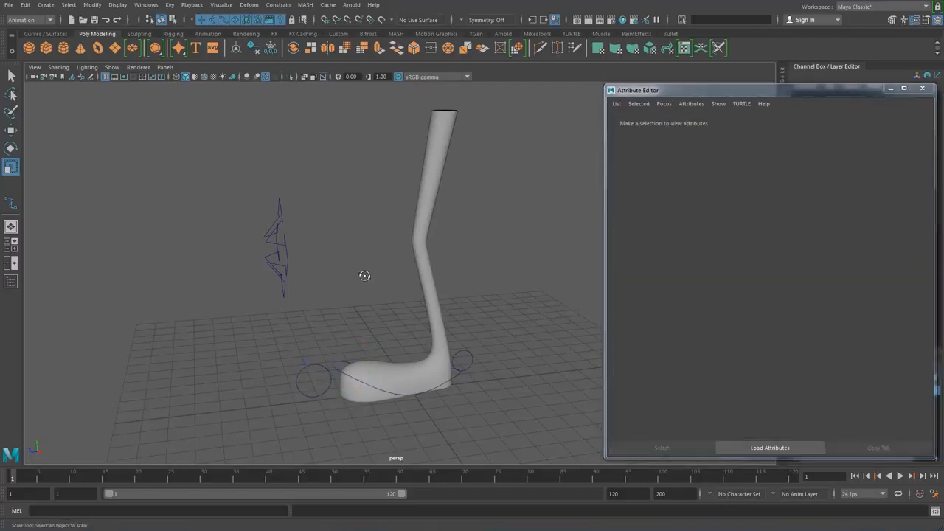
# Enable drawing overrides on the shape of IKFK_ctrl01 and set its index color to yellow.
pyautogui.keyDown('alt'); pyautogui.moveTo(364, 275); pyautogui.dragTo(447, 320); pyautogui.keyUp('alt')
pyautogui.click(448, 326)
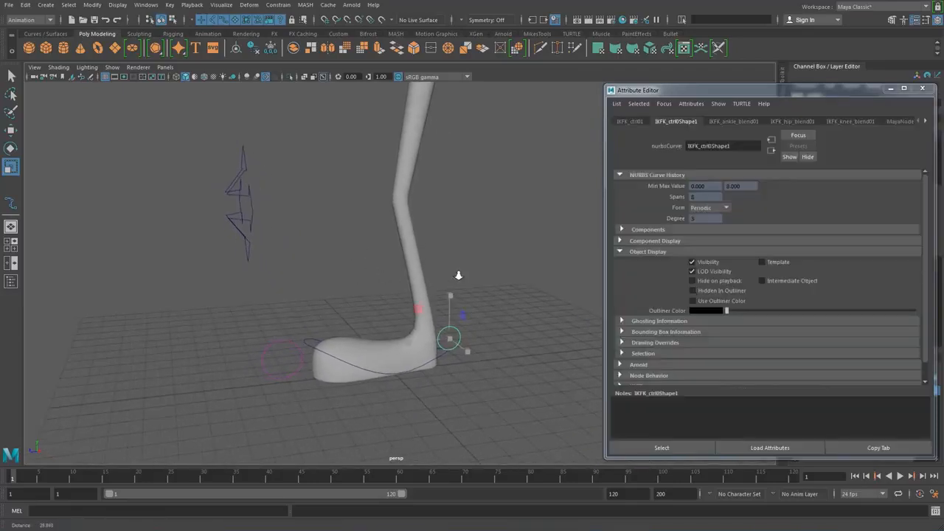
pyautogui.keyDown('alt'); pyautogui.moveTo(458, 275); pyautogui.dragTo(473, 275); pyautogui.keyUp('alt')
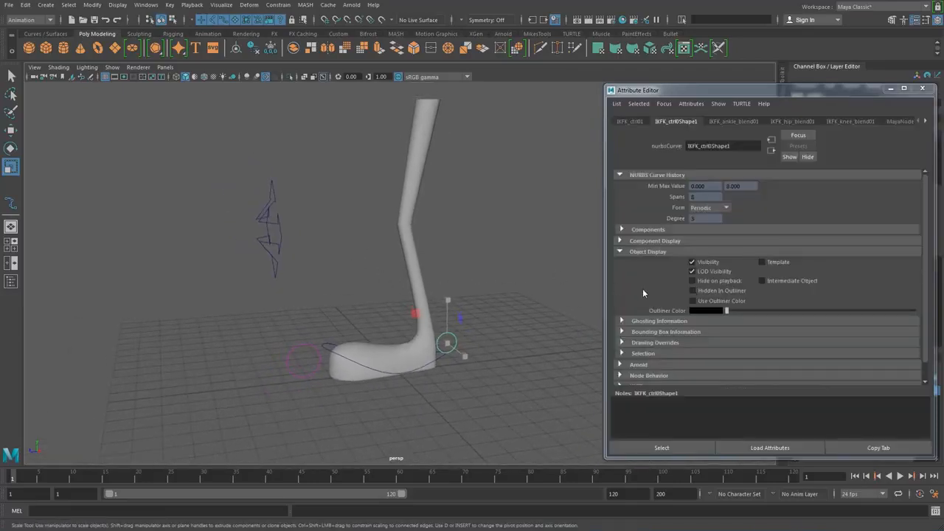
pyautogui.click(627, 342)
pyautogui.scroll(-3, 709, 342)
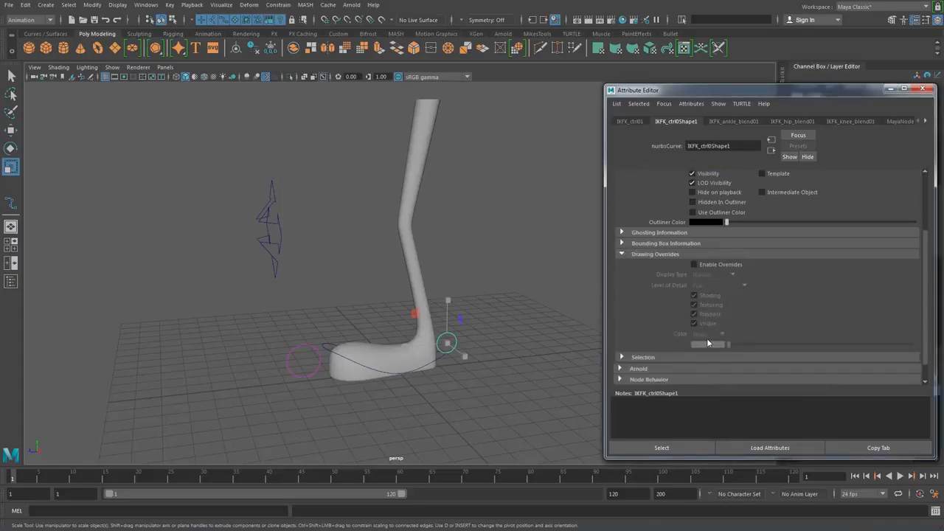
pyautogui.click(694, 265)
pyautogui.moveTo(729, 345); pyautogui.dragTo(831, 345)
# Enable drawing overrides on the shape of toes_ctrl01, color it yellow and clear the selection.
pyautogui.click(289, 345)
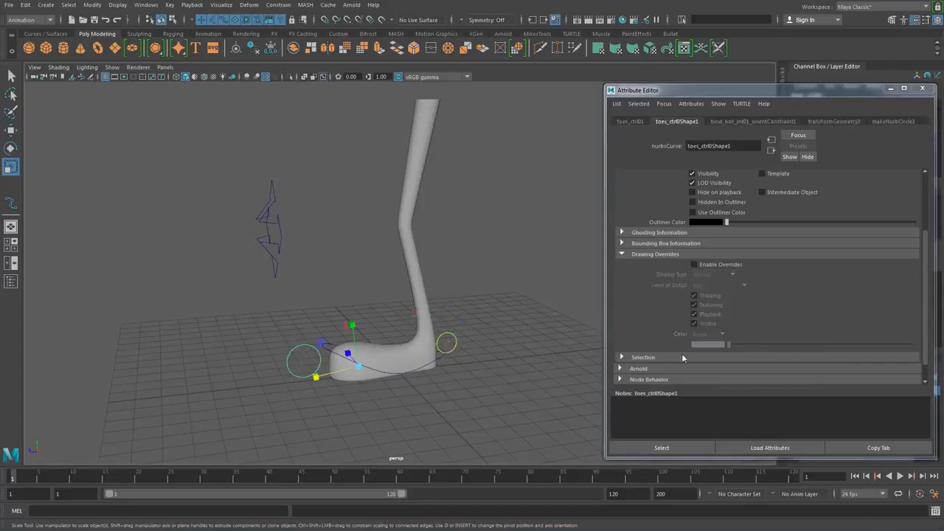
pyautogui.click(693, 264)
pyautogui.moveTo(728, 345); pyautogui.dragTo(827, 345)
pyautogui.click(326, 279)
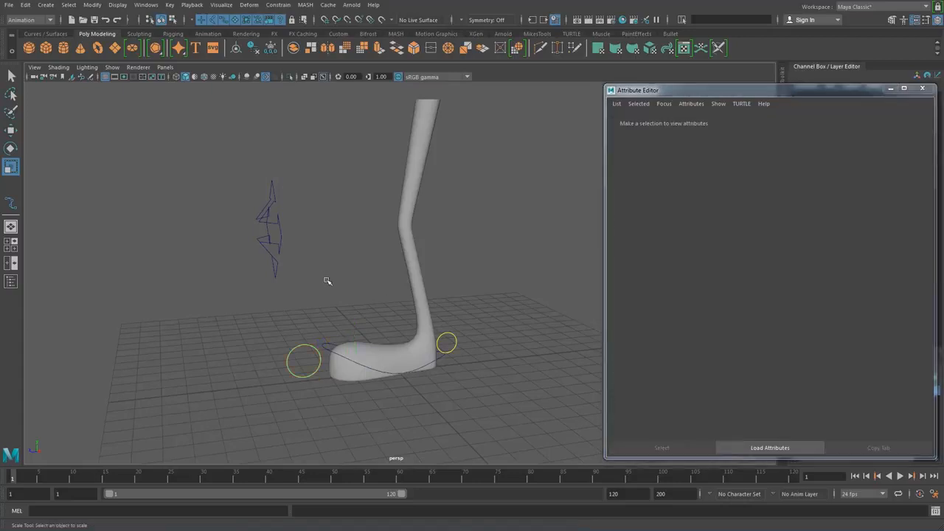
# Enable drawing overrides on the shapes of IK_main_ctrl01 and IK_PoleV_ctrl01 and set both index colors to red.
pyautogui.click(328, 344)
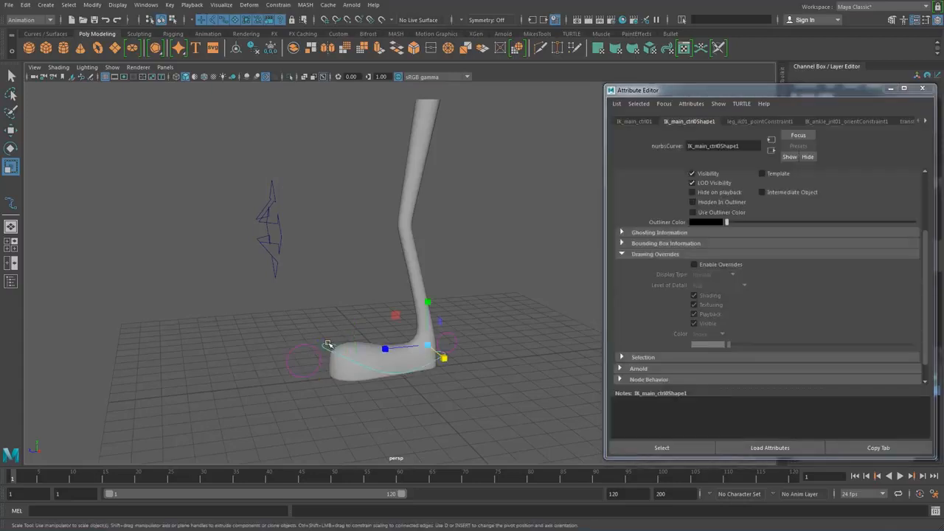
pyautogui.click(710, 264)
pyautogui.moveTo(732, 345); pyautogui.dragTo(806, 348)
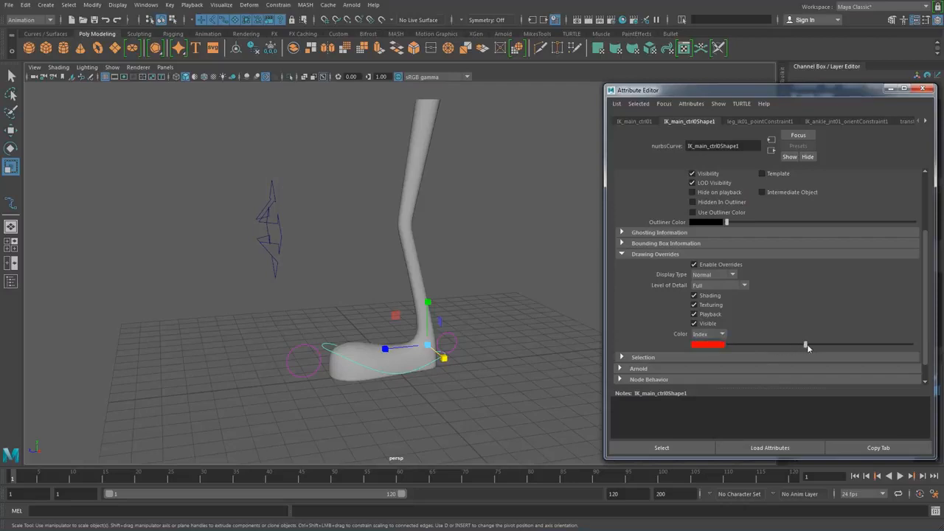
pyautogui.moveTo(240, 203); pyautogui.dragTo(289, 237)
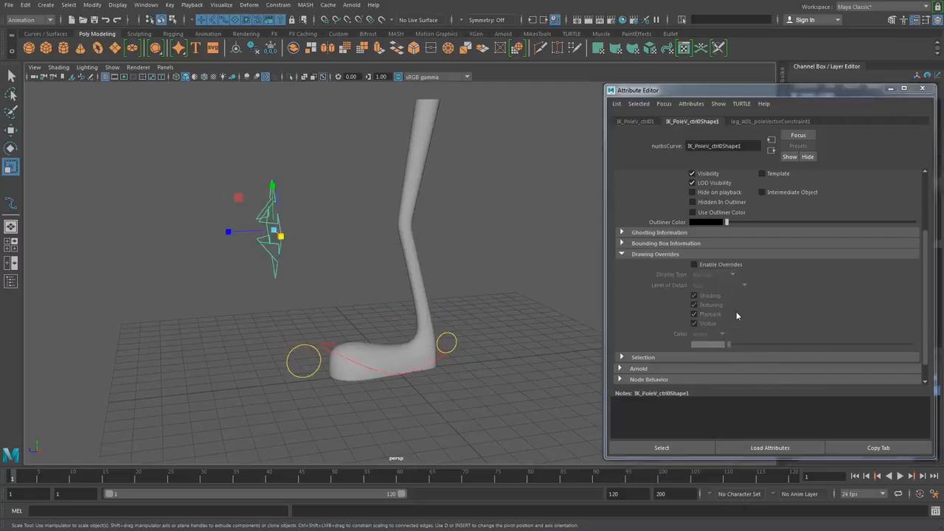
pyautogui.click(695, 265)
pyautogui.moveTo(730, 345); pyautogui.dragTo(802, 345)
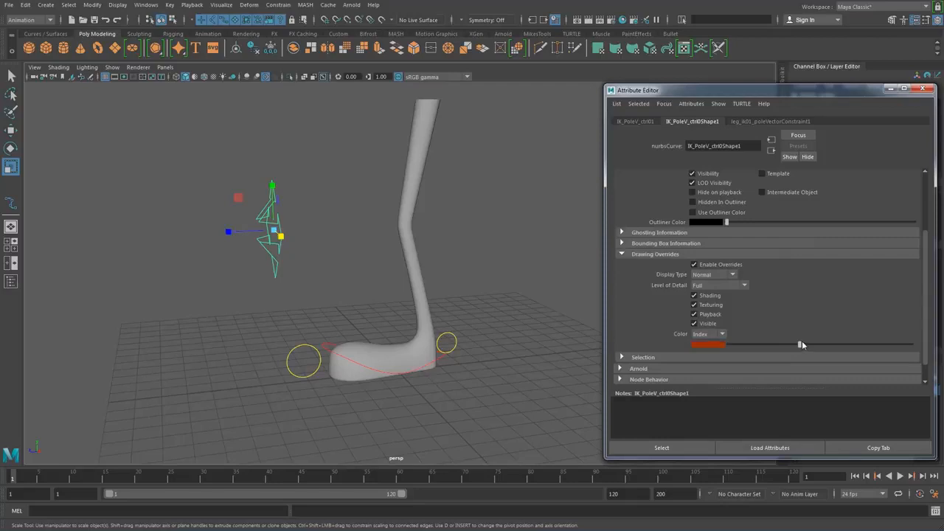
pyautogui.click(470, 259)
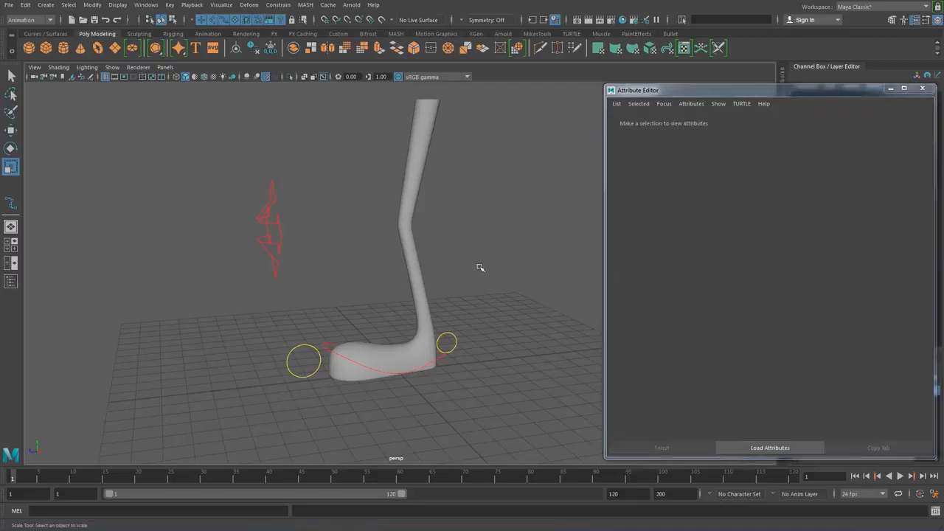
# Move the Attribute Editor clear of the Channel Box and set IKFK_ctrl01's Blend to 0 to show the FK controls.
pyautogui.click(447, 333)
pyautogui.scroll(-1, 522, 269)
pyautogui.keyDown('alt'); pyautogui.moveTo(514, 253); pyautogui.dragTo(462, 270, button='middle'); pyautogui.keyUp('alt')
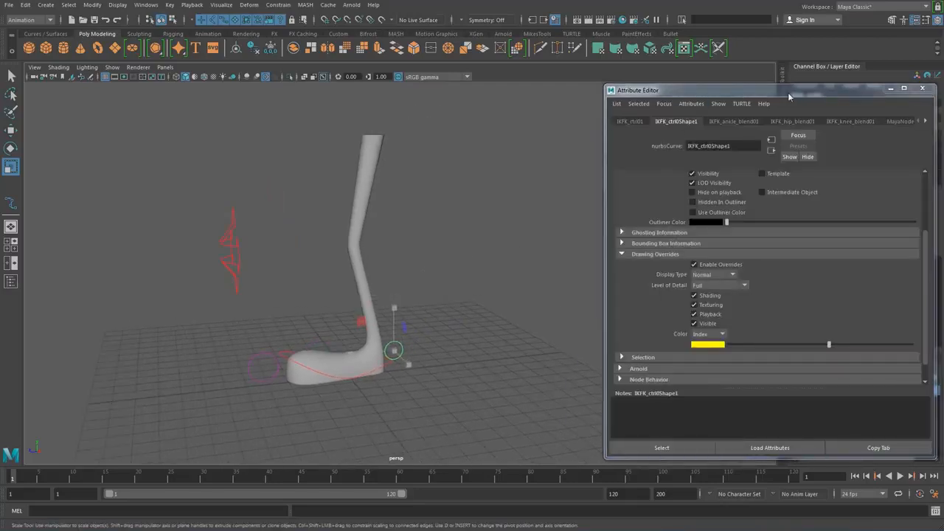
pyautogui.moveTo(788, 93); pyautogui.dragTo(592, 97)
pyautogui.click(920, 118)
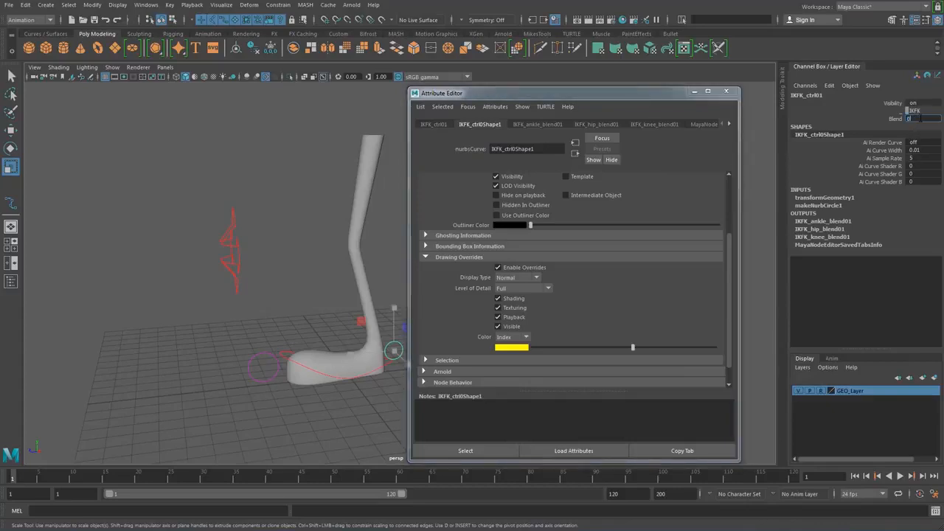
pyautogui.write('0')
pyautogui.press('Return')
# Reset Rotate X of FK_ankle_ctrl01 to 0.
pyautogui.keyDown('alt'); pyautogui.moveTo(322, 272); pyautogui.dragTo(318, 260); pyautogui.keyUp('alt')
pyautogui.keyDown('alt'); pyautogui.moveTo(318, 260); pyautogui.dragTo(316, 256, button='middle'); pyautogui.keyUp('alt')
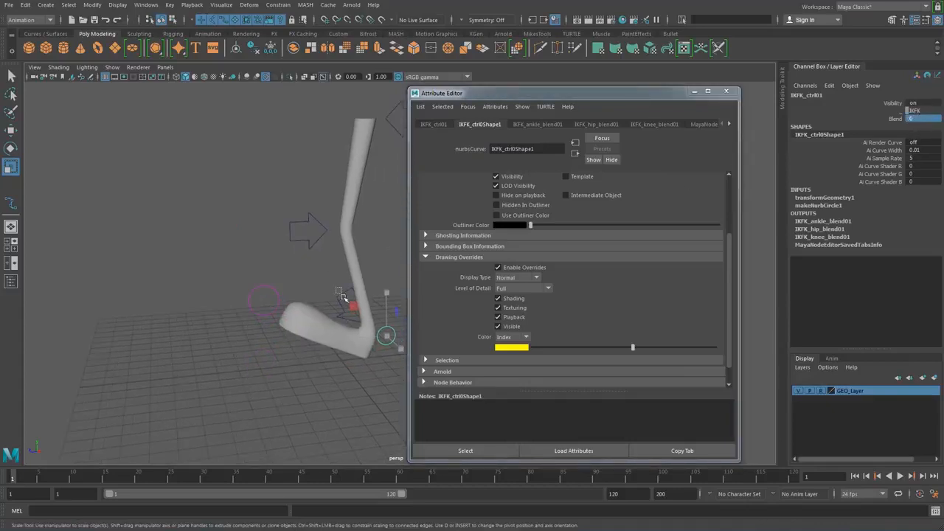
pyautogui.click(347, 295)
pyautogui.click(922, 127)
pyautogui.write('0')
pyautogui.press('Return')
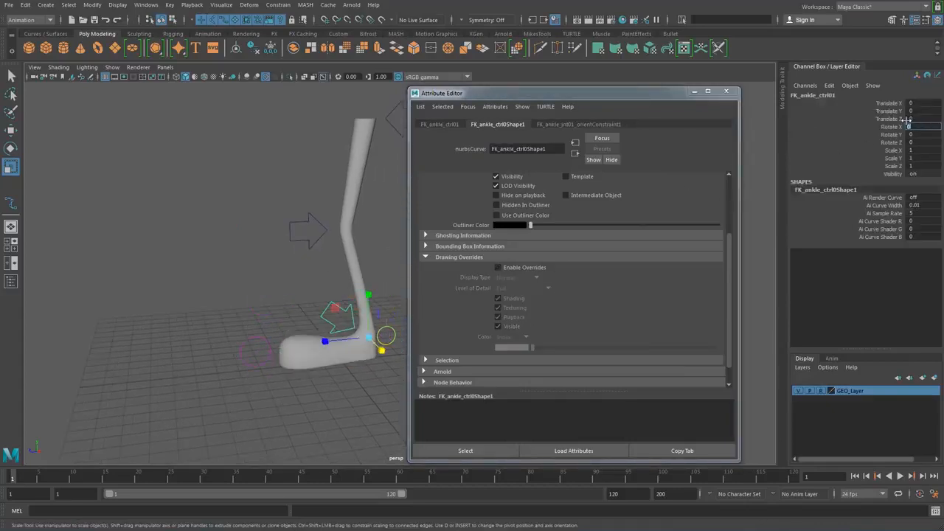
# Enable drawing overrides on the shape of FK_hip_ctrl01 and set its index color to green.
pyautogui.keyDown('alt'); pyautogui.moveTo(242, 272); pyautogui.dragTo(170, 302, button='middle'); pyautogui.keyUp('alt')
pyautogui.click(337, 156)
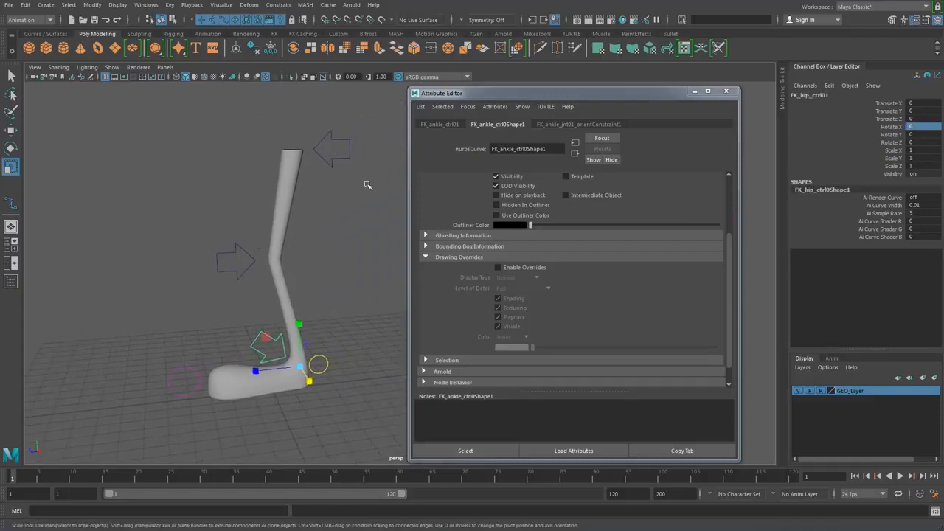
pyautogui.click(498, 267)
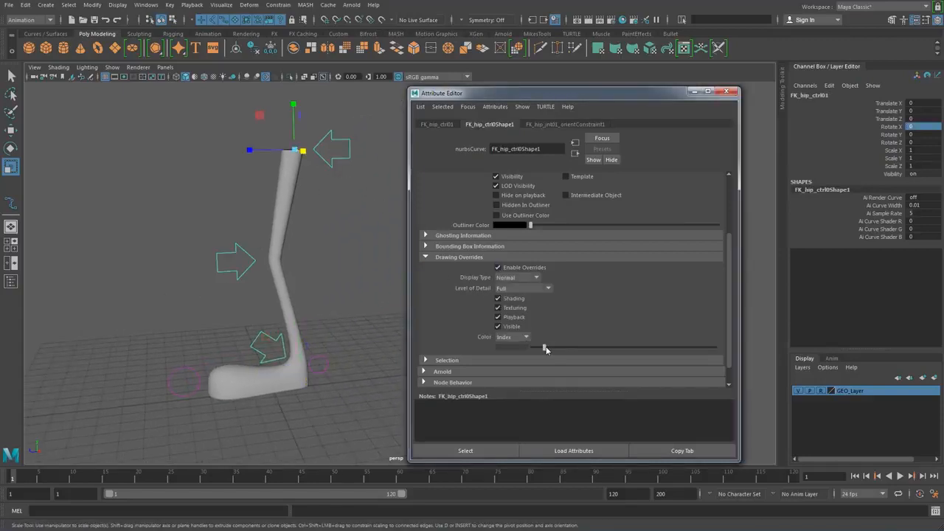
pyautogui.moveTo(546, 349)
pyautogui.mouseDown()
pyautogui.moveTo(669, 347)
pyautogui.moveTo(616, 352)
pyautogui.mouseUp()
# Enable drawing overrides on the shape of FK_knee_ctrl01, switch the color mode to RGB and pick green.
pyautogui.click(230, 267)
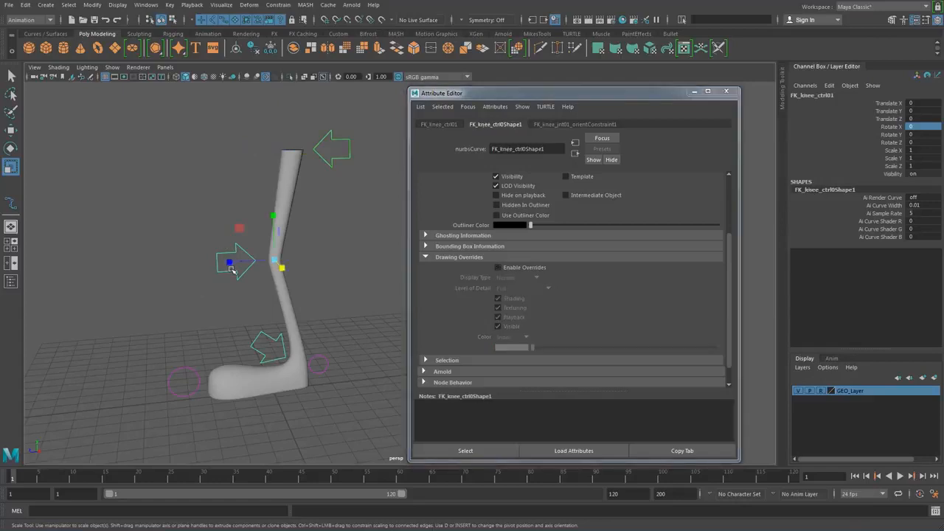
pyautogui.click(498, 267)
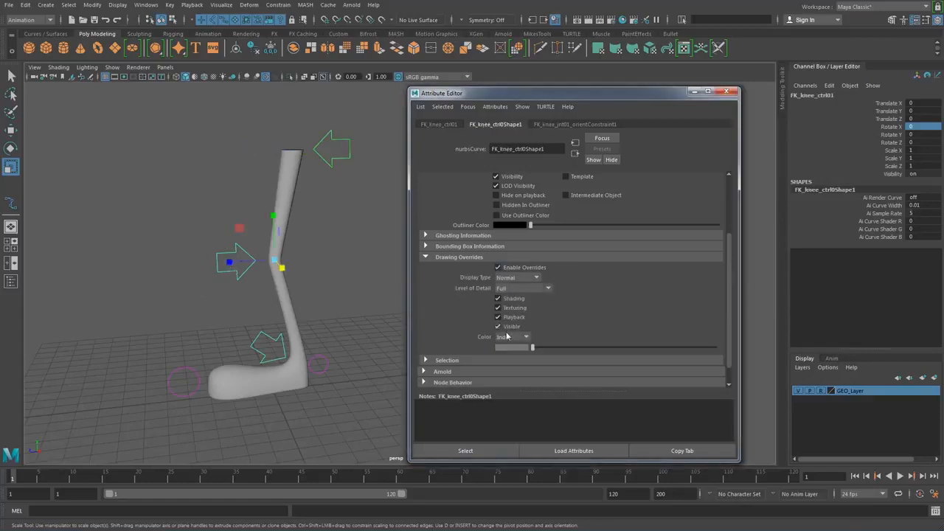
pyautogui.click(511, 337)
pyautogui.click(508, 357)
pyautogui.click(512, 348)
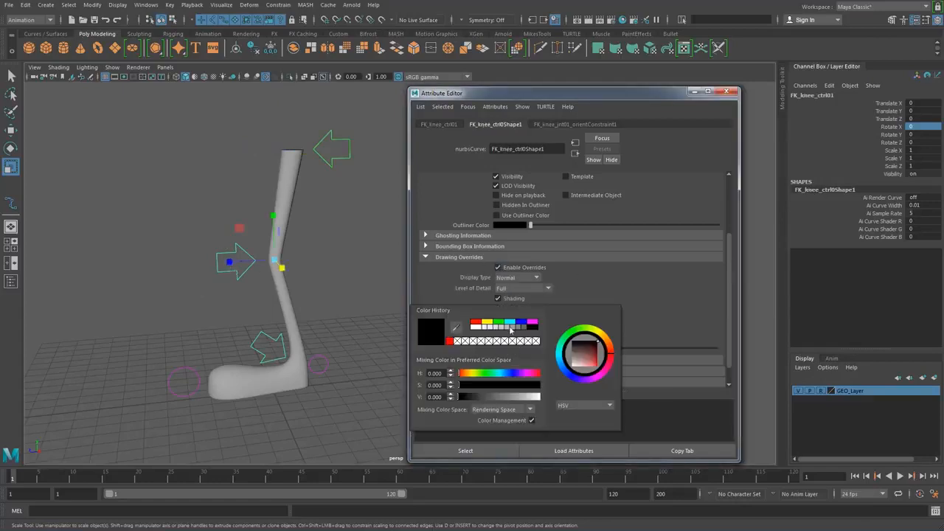
pyautogui.click(500, 325)
# Give the shape of FK_ankle_ctrl01 a green RGB drawing override, clear the selection and close the Attribute Editor.
pyautogui.click(265, 337)
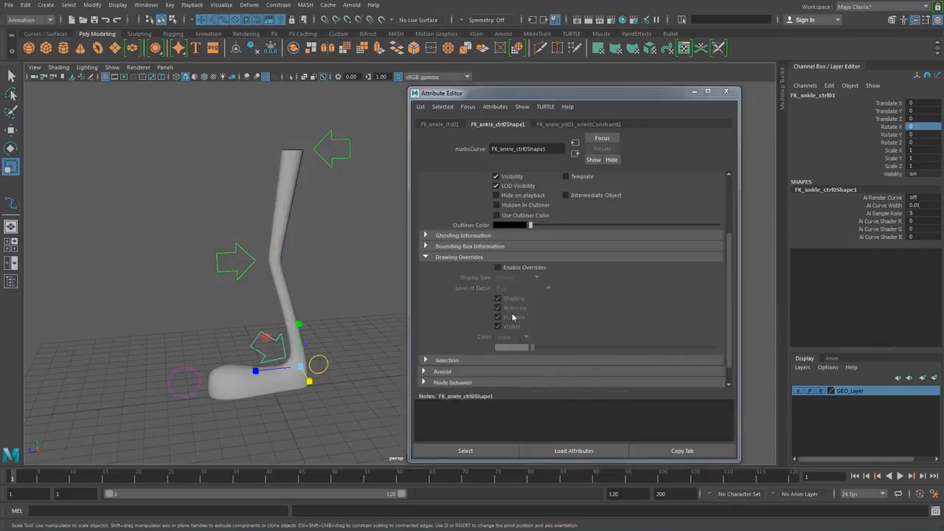
pyautogui.click(497, 268)
pyautogui.click(511, 337)
pyautogui.click(509, 357)
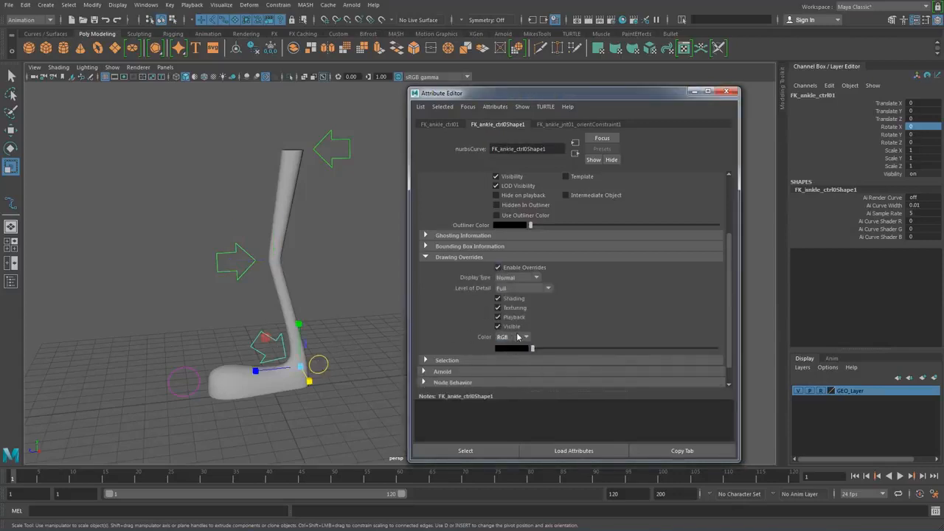
pyautogui.click(520, 349)
pyautogui.click(506, 325)
pyautogui.click(346, 280)
pyautogui.moveTo(346, 281)
pyautogui.keyDown('alt'); pyautogui.mouseDown(button='middle')
pyautogui.moveTo(340, 266)
pyautogui.moveTo(347, 266)
pyautogui.mouseUp(button='middle'); pyautogui.keyUp('alt')
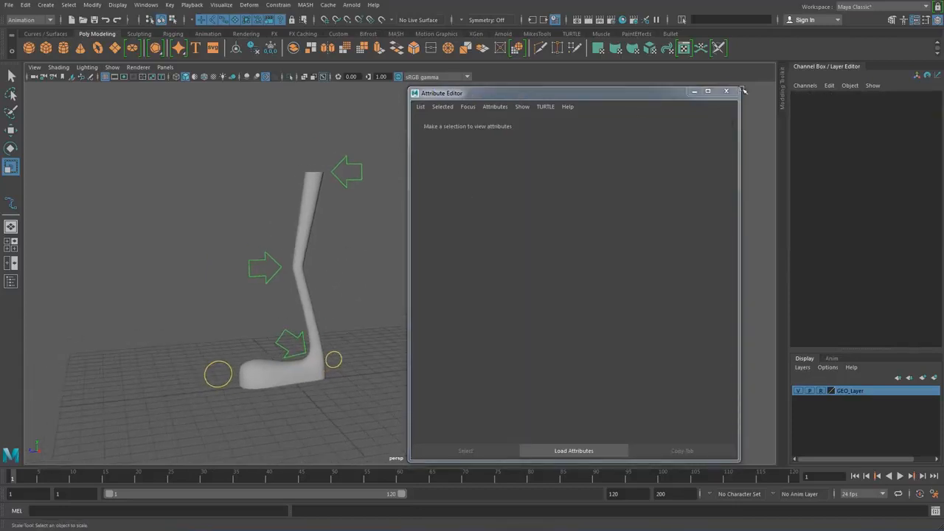
pyautogui.click(725, 91)
# Bend the leg by rotating FK_hip_ctrl01, FK_knee_ctrl01 to about 41° and FK_ankle_ctrl01 to about -14° in X.
pyautogui.press('f')
pyautogui.keyDown('alt'); pyautogui.moveTo(484, 271); pyautogui.dragTo(520, 297, button='right'); pyautogui.keyUp('alt')
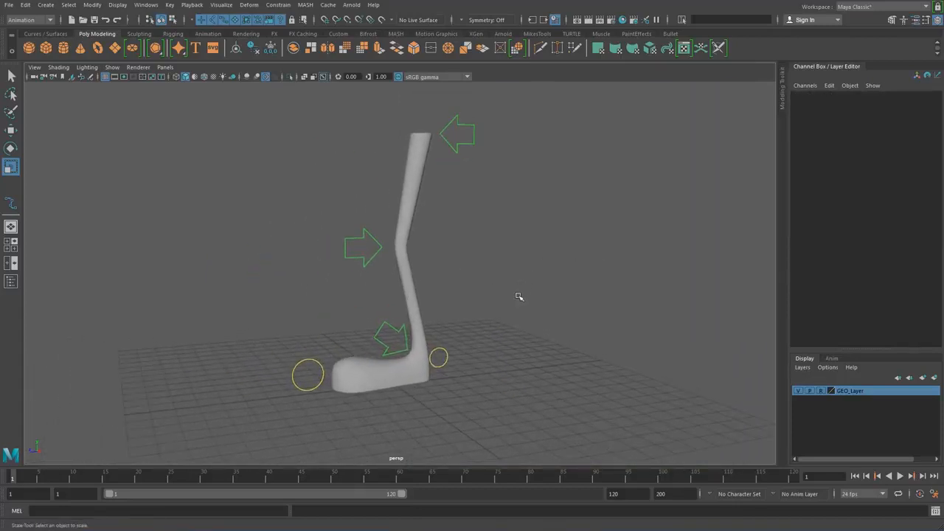
pyautogui.keyDown('alt'); pyautogui.moveTo(519, 296); pyautogui.dragTo(501, 299); pyautogui.keyUp('alt')
pyautogui.keyDown('alt'); pyautogui.moveTo(502, 299); pyautogui.dragTo(513, 308, button='right'); pyautogui.keyUp('alt')
pyautogui.keyDown('alt'); pyautogui.moveTo(513, 307); pyautogui.dragTo(514, 337, button='middle'); pyautogui.keyUp('alt')
pyautogui.click(477, 149)
pyautogui.scroll(-2, 492, 179)
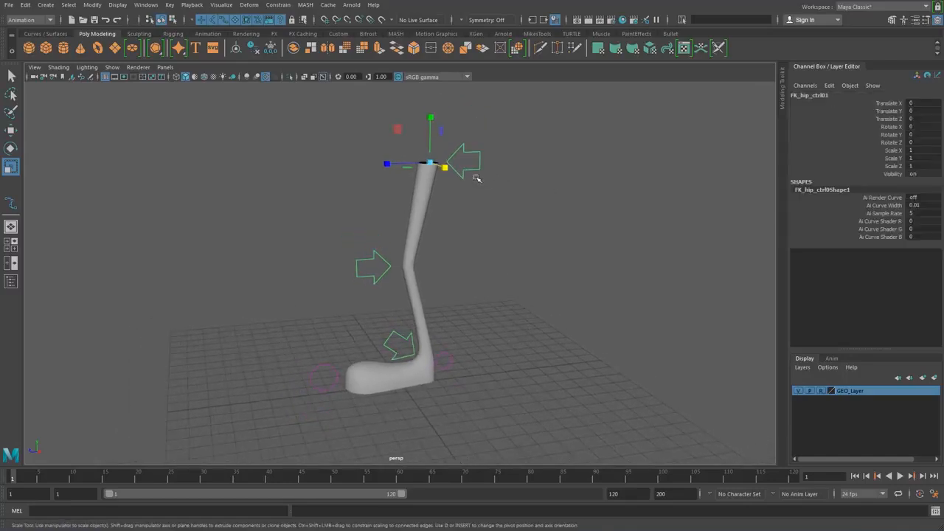
pyautogui.press('e')
pyautogui.moveTo(410, 136); pyautogui.dragTo(396, 155)
pyautogui.click(442, 274)
pyautogui.moveTo(442, 272); pyautogui.dragTo(445, 274)
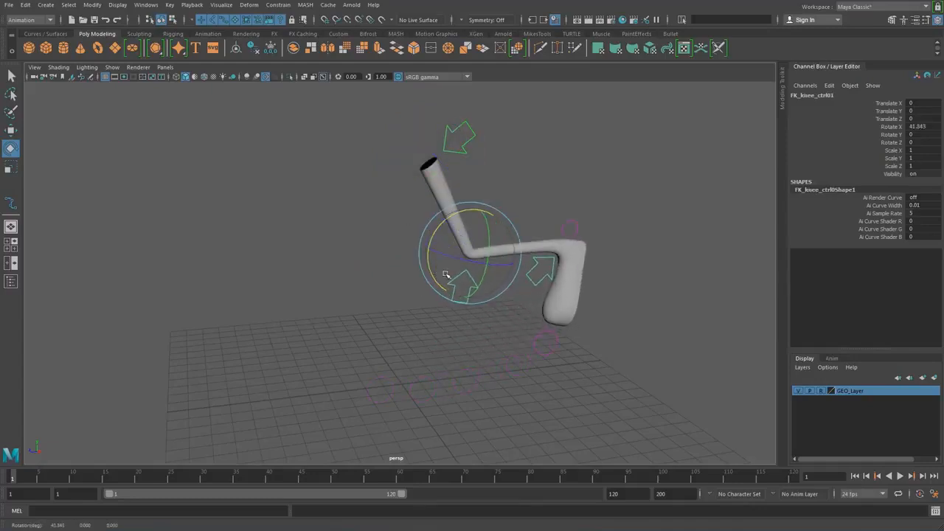
pyautogui.click(536, 286)
pyautogui.moveTo(536, 225); pyautogui.dragTo(559, 224)
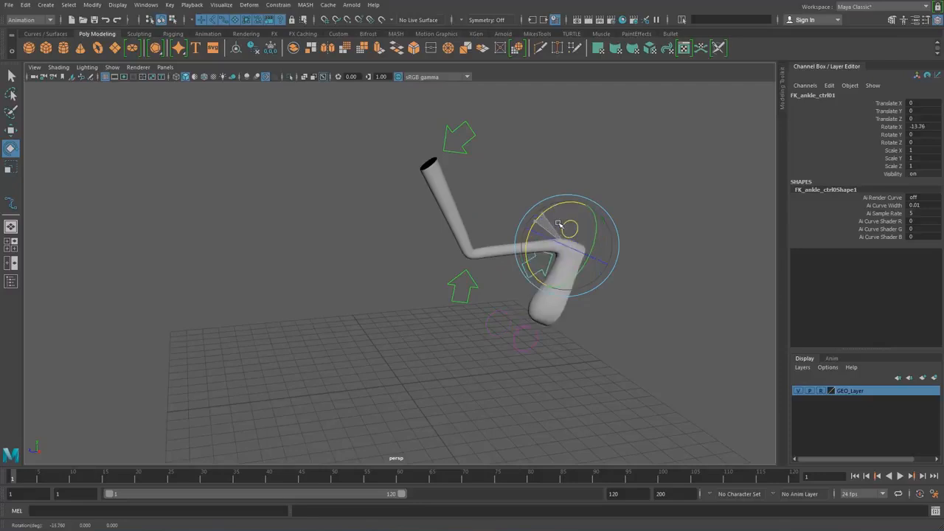
# Test the toes by rotating toes_ctrl01 about 79° in Z, and undo the rotation.
pyautogui.click(556, 172)
pyautogui.click(523, 337)
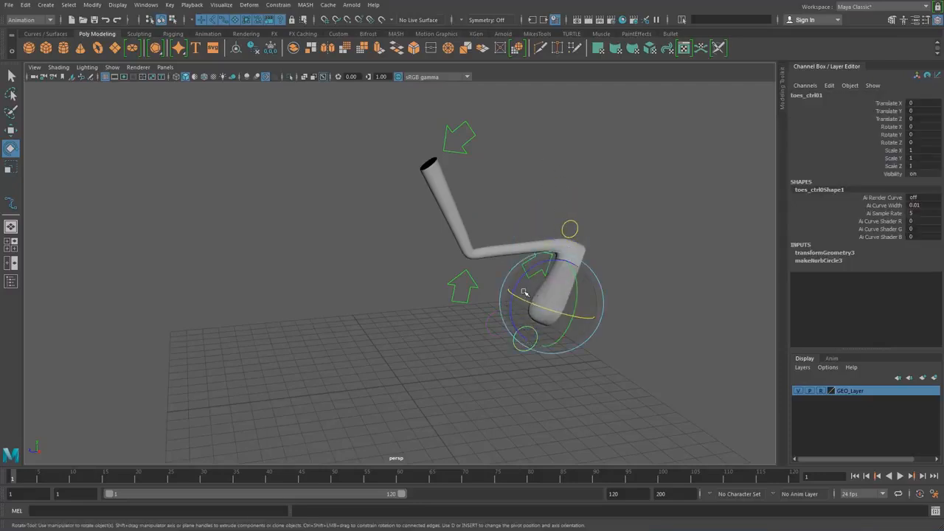
pyautogui.moveTo(523, 293); pyautogui.dragTo(573, 251)
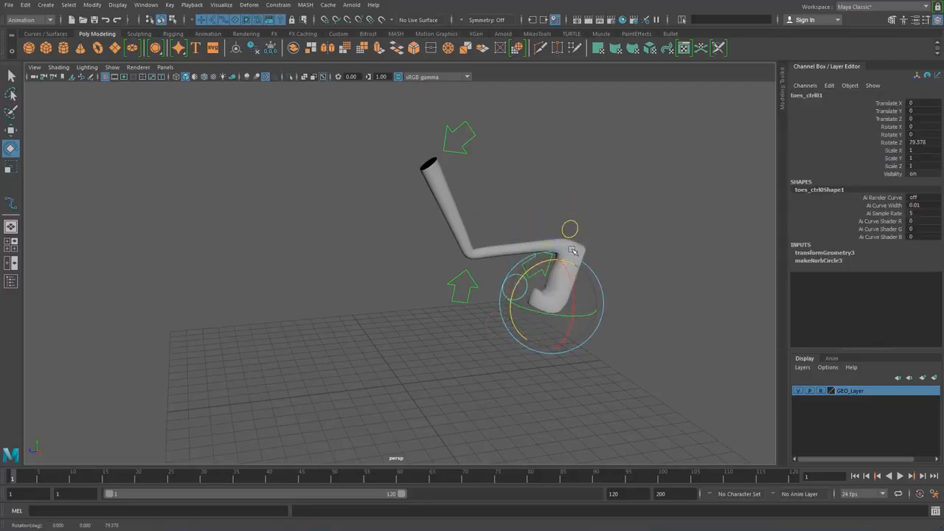
pyautogui.hotkey('ctrl', 'z')
# Set the Blend of IKFK_ctrl01 to 1 to switch the leg to IK and clear the selection.
pyautogui.click(570, 221)
pyautogui.click(916, 118)
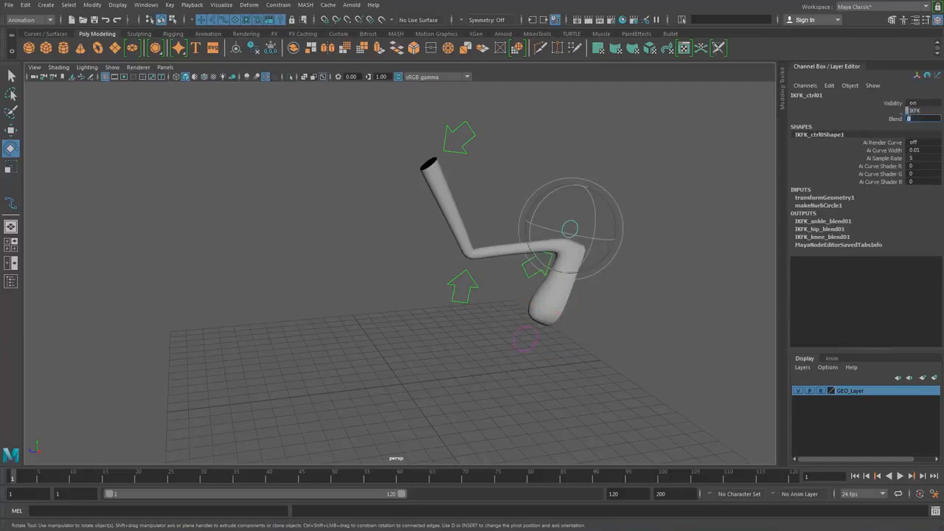
pyautogui.write('1')
pyautogui.press('Return')
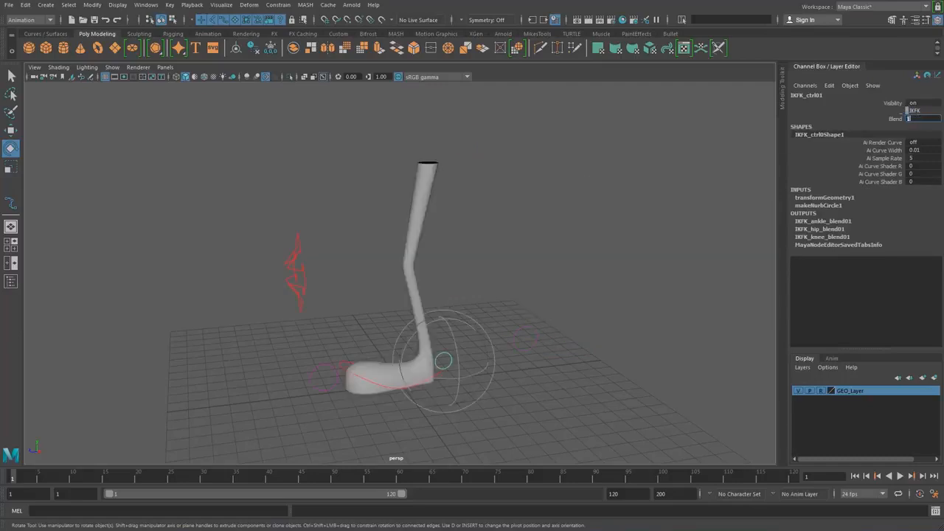
pyautogui.click(552, 273)
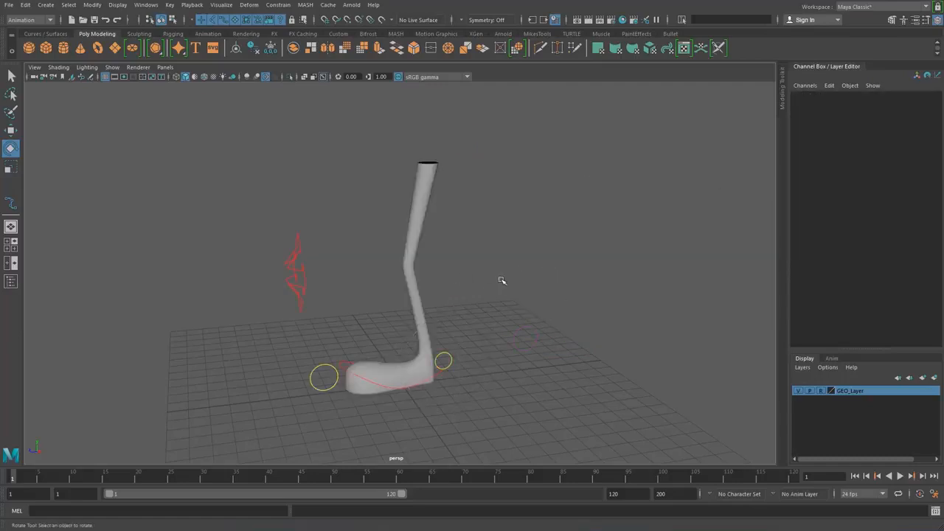
# Test the IK leg by moving IK_main_ctrl01 up about 3.1 units and back about 1.5 units in Z.
pyautogui.keyDown('alt'); pyautogui.moveTo(502, 280); pyautogui.dragTo(507, 303); pyautogui.keyUp('alt')
pyautogui.keyDown('alt'); pyautogui.moveTo(508, 303); pyautogui.dragTo(507, 280, button='middle'); pyautogui.keyUp('alt')
pyautogui.keyDown('alt'); pyautogui.moveTo(507, 281); pyautogui.dragTo(489, 286); pyautogui.keyUp('alt')
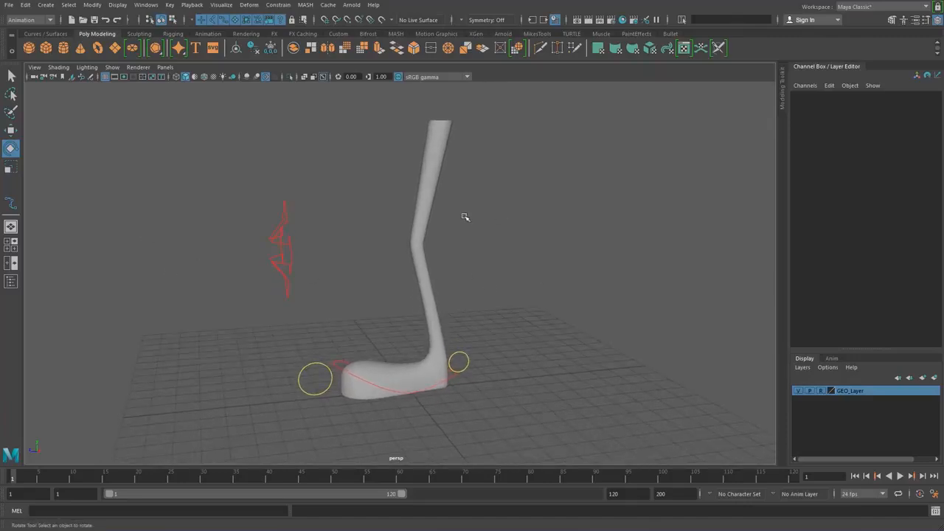
pyautogui.keyDown('alt'); pyautogui.moveTo(396, 247); pyautogui.dragTo(382, 253); pyautogui.keyUp('alt')
pyautogui.click(276, 228)
pyautogui.keyDown('alt'); pyautogui.moveTo(348, 280); pyautogui.dragTo(337, 295); pyautogui.keyUp('alt')
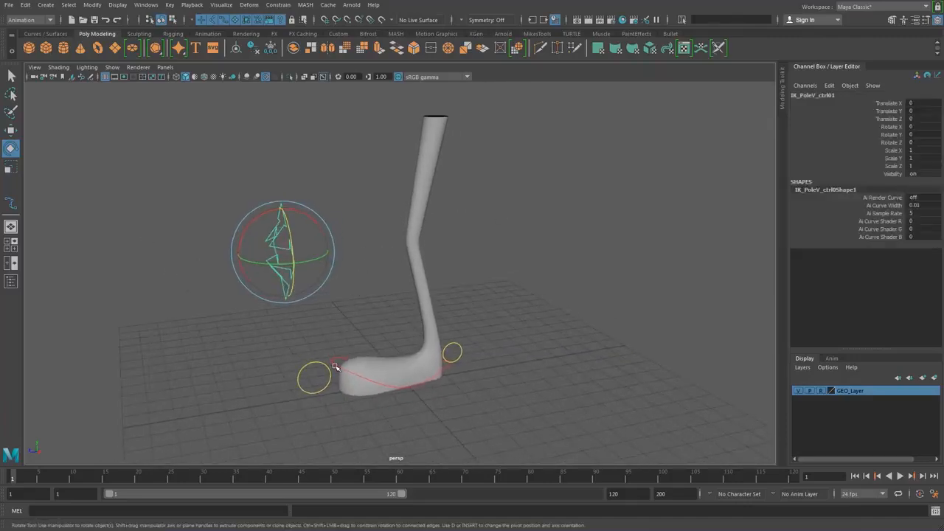
pyautogui.click(332, 360)
pyautogui.press('w')
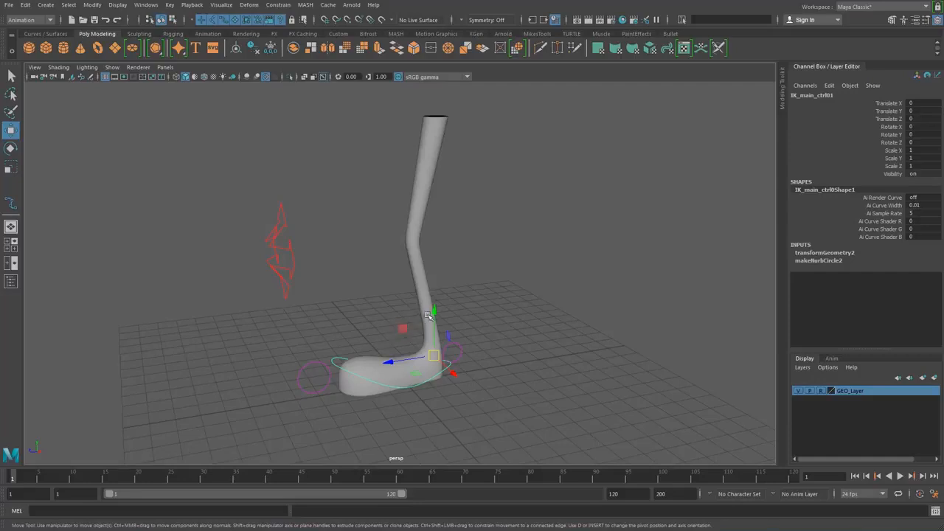
pyautogui.moveTo(433, 311); pyautogui.dragTo(439, 245)
pyautogui.moveTo(391, 294); pyautogui.dragTo(435, 277)
pyautogui.press('e')
# Select IK_PoleV_ctrl01 for testing, undo the IK test moves to restore the straight leg, and clear the selection.
pyautogui.click(284, 263)
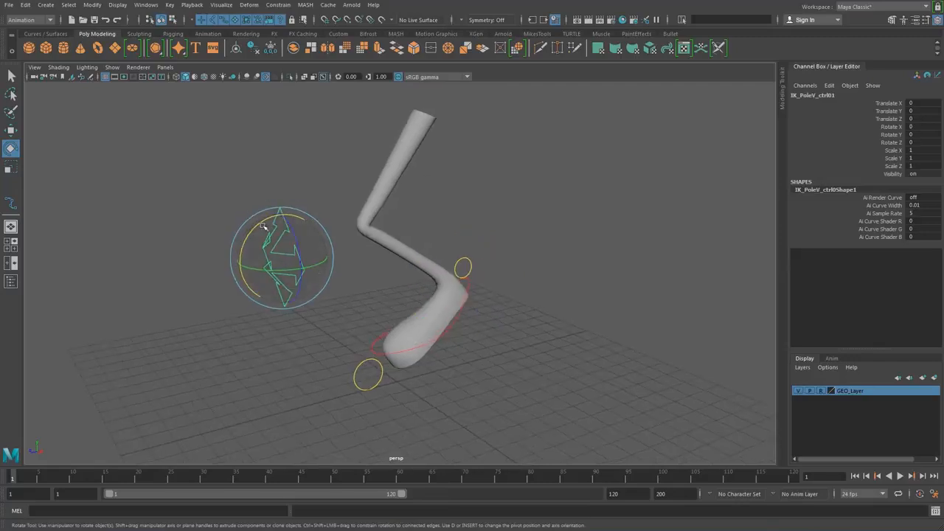
pyautogui.keyDown('alt'); pyautogui.moveTo(311, 267); pyautogui.dragTo(253, 221); pyautogui.keyUp('alt')
pyautogui.press('w')
pyautogui.hotkey('ctrl', 'z')
pyautogui.hotkey('ctrl', 'z')
pyautogui.hotkey('ctrl', 'z')
pyautogui.hotkey('ctrl', 'z')
pyautogui.hotkey('ctrl', 'z')
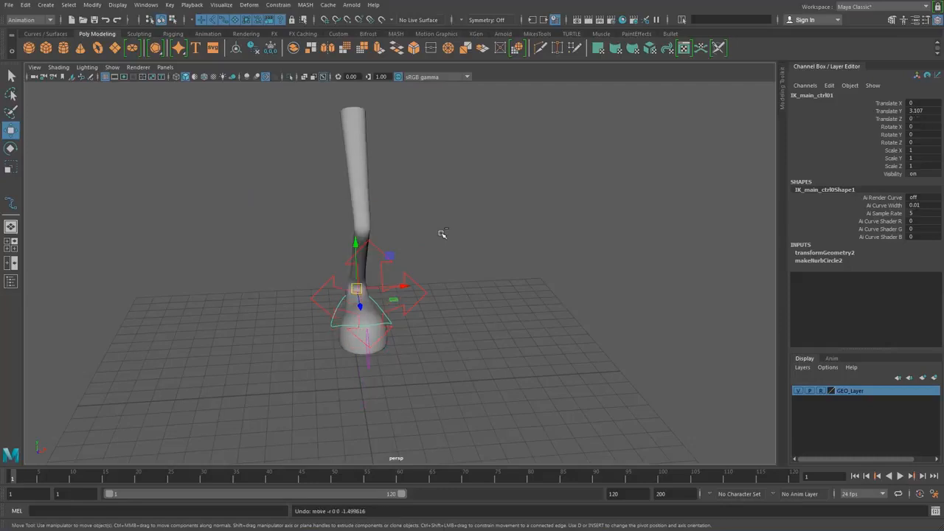
pyautogui.keyDown('alt'); pyautogui.moveTo(508, 233); pyautogui.dragTo(392, 229); pyautogui.keyUp('alt')
pyautogui.click(367, 209)
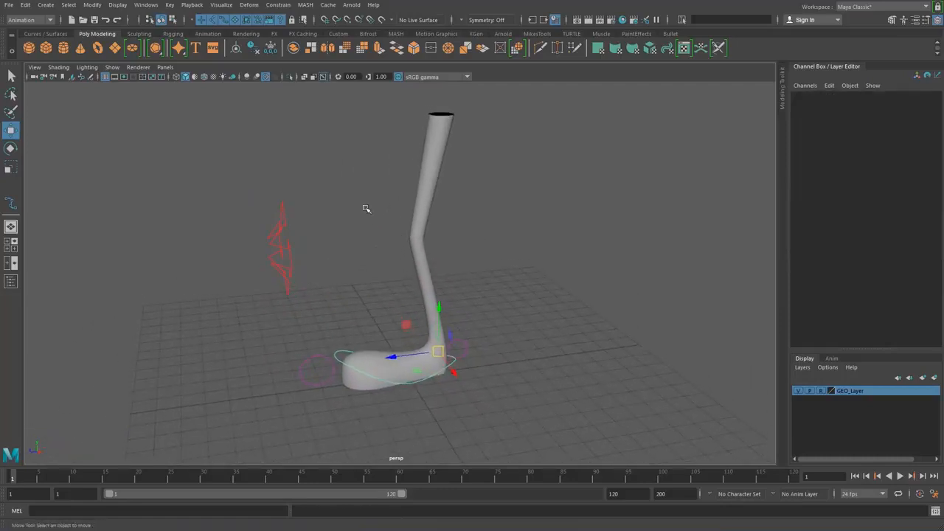
pyautogui.keyDown('alt'); pyautogui.moveTo(368, 214); pyautogui.dragTo(380, 249, button='middle'); pyautogui.keyUp('alt')
pyautogui.keyDown('alt'); pyautogui.moveTo(380, 249); pyautogui.dragTo(360, 222); pyautogui.keyUp('alt')
pyautogui.keyDown('alt'); pyautogui.moveTo(373, 249); pyautogui.dragTo(360, 215, button='middle'); pyautogui.keyUp('alt')
pyautogui.keyDown('alt'); pyautogui.moveTo(360, 215); pyautogui.dragTo(354, 227); pyautogui.keyUp('alt')
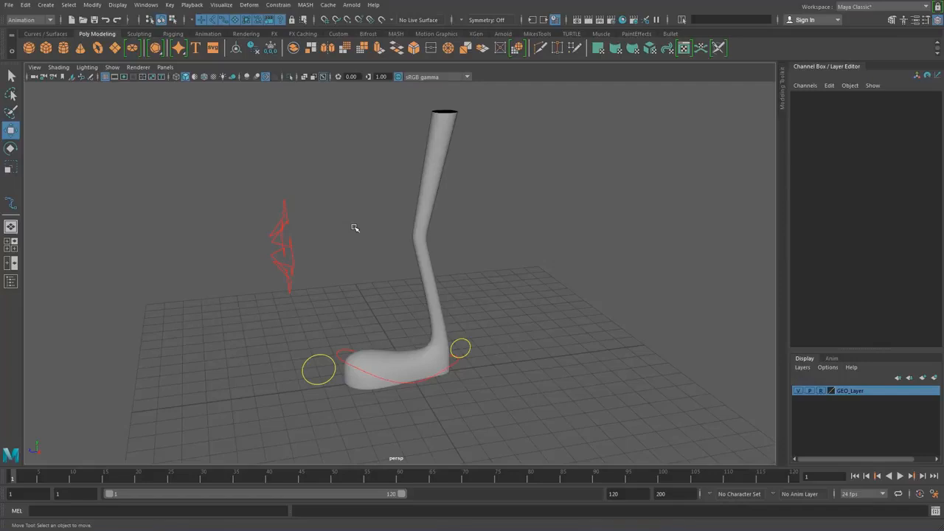
pyautogui.moveTo(287, 331); pyautogui.dragTo(312, 374)
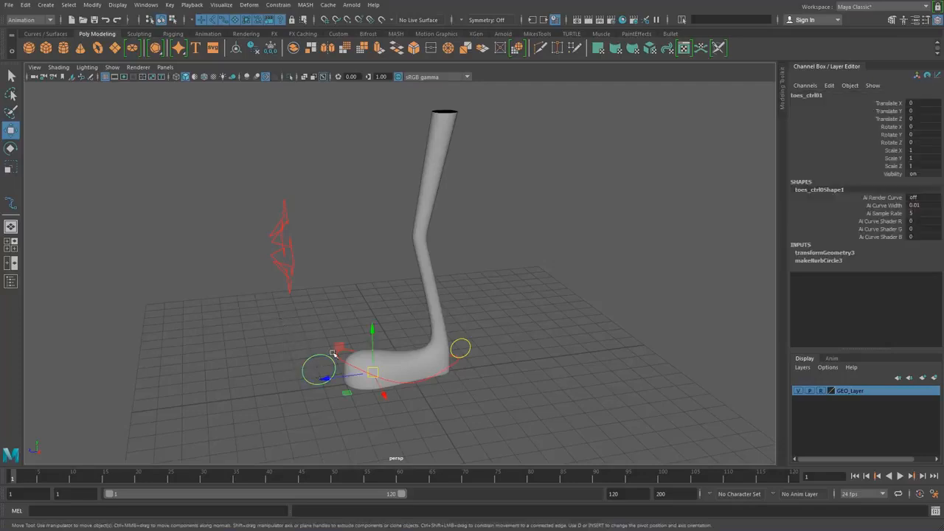
pyautogui.click(372, 298)
pyautogui.keyDown('alt'); pyautogui.moveTo(354, 326); pyautogui.dragTo(376, 324); pyautogui.keyUp('alt')
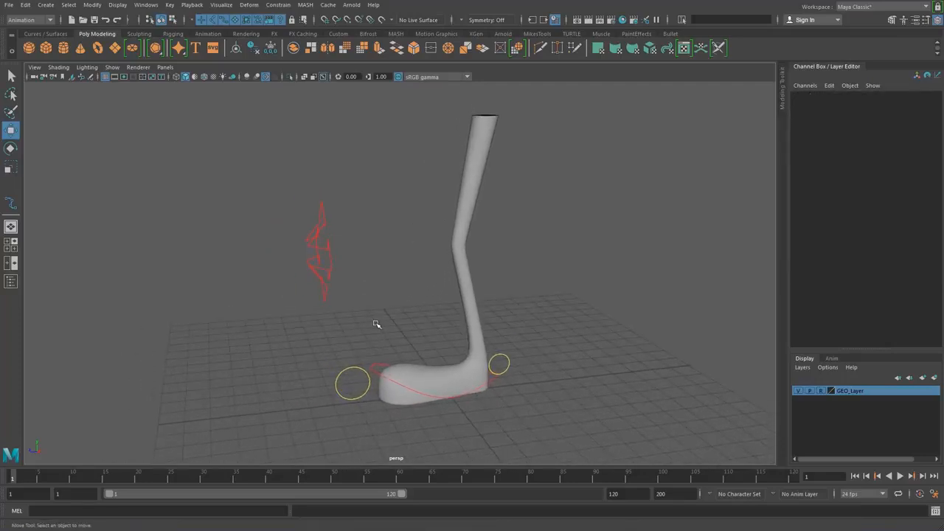